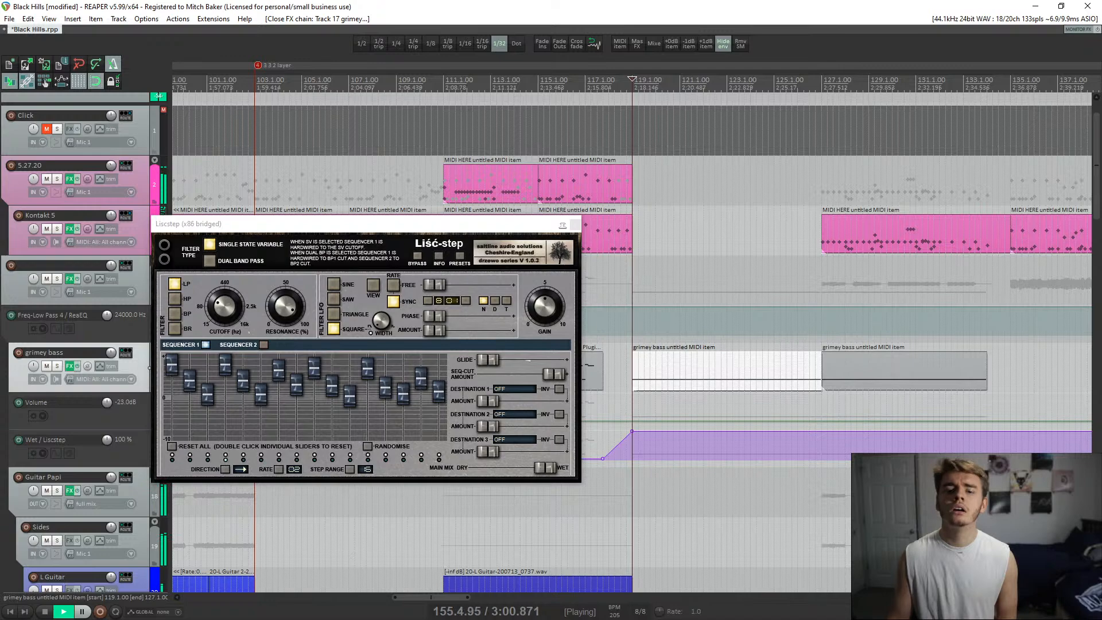
- Stop playback and close the Liscstep plugin window
{"action": "key", "text": "space"}
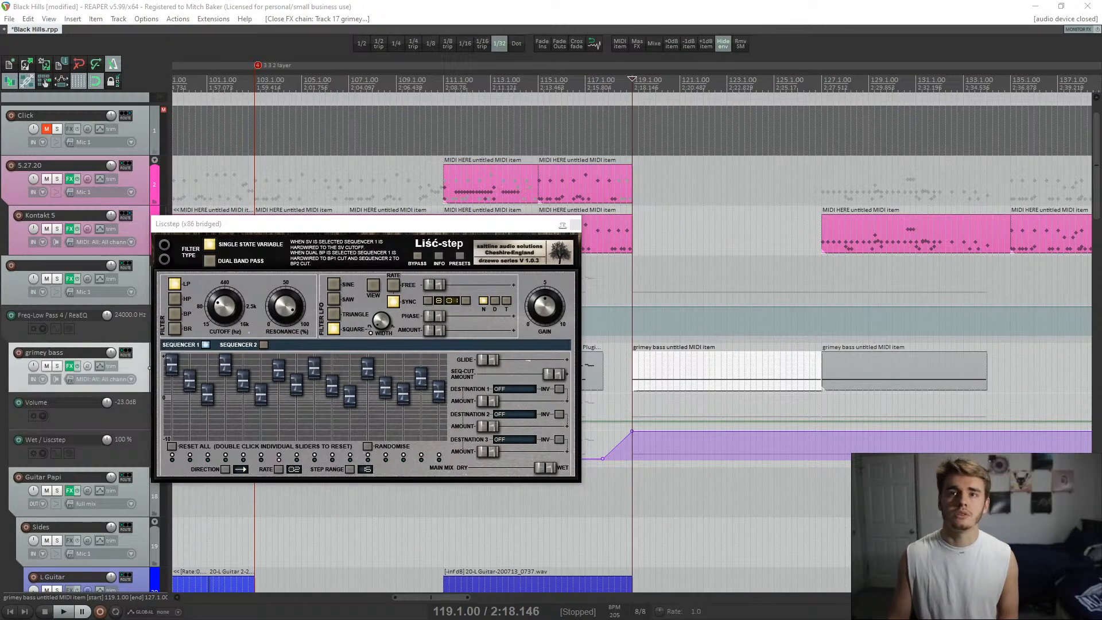
{"action": "left_click", "coordinate": [575, 225]}
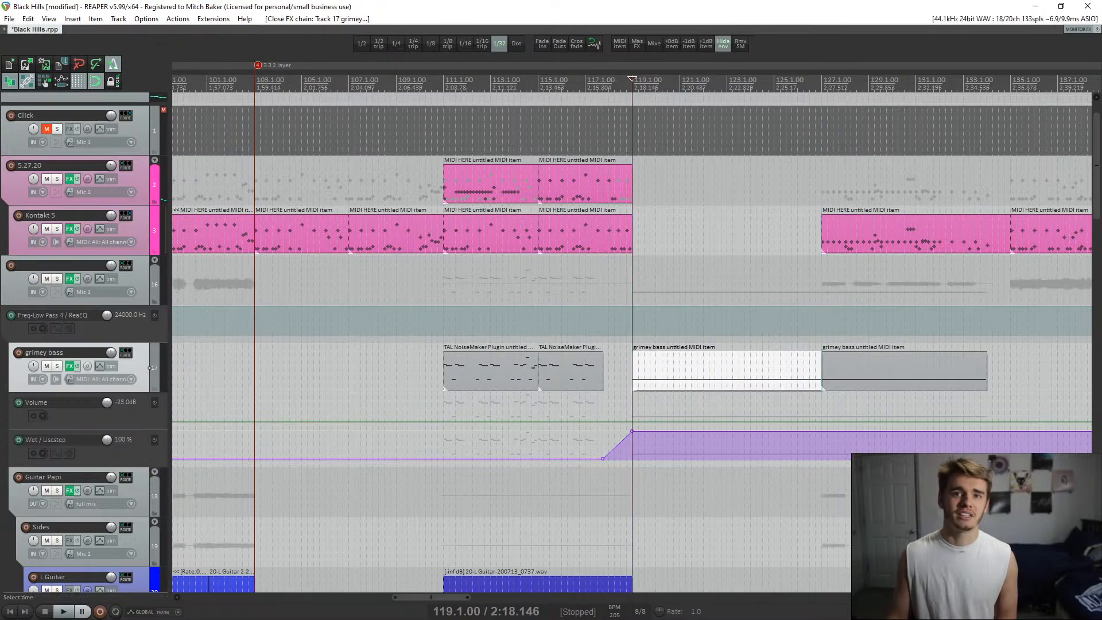
- Play the grimey bass track soloed from measure 111, then stop playback and remove the solo
{"action": "left_click", "coordinate": [446, 372]}
{"action": "scroll", "coordinate": [446, 371], "scroll_direction": "up", "scroll_amount": 4}
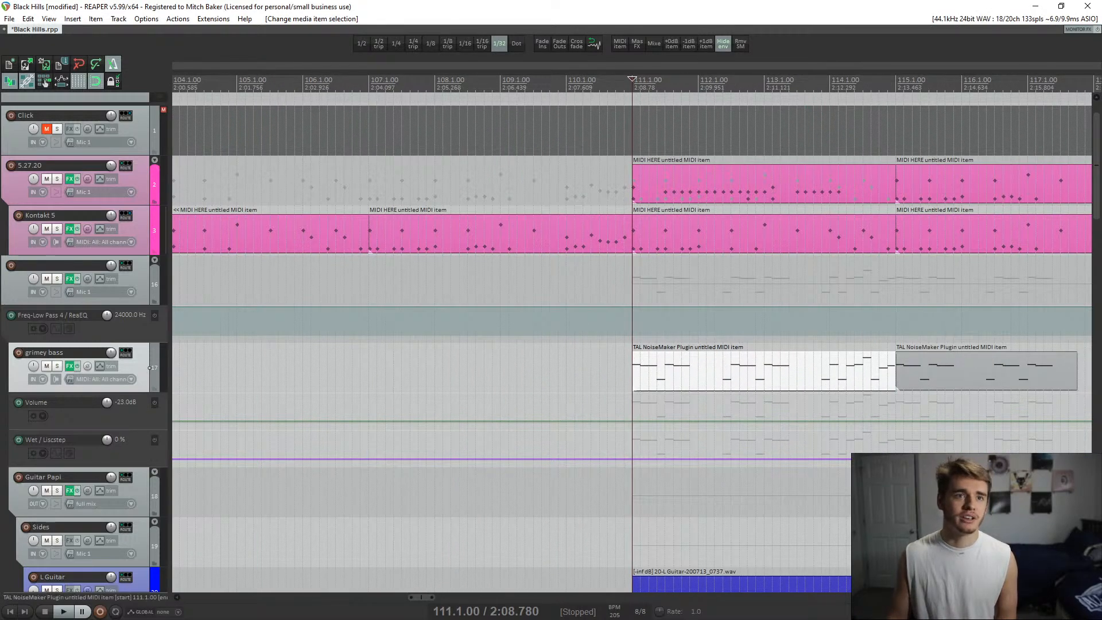
{"action": "left_click", "coordinate": [57, 365]}
{"action": "key", "text": "space"}
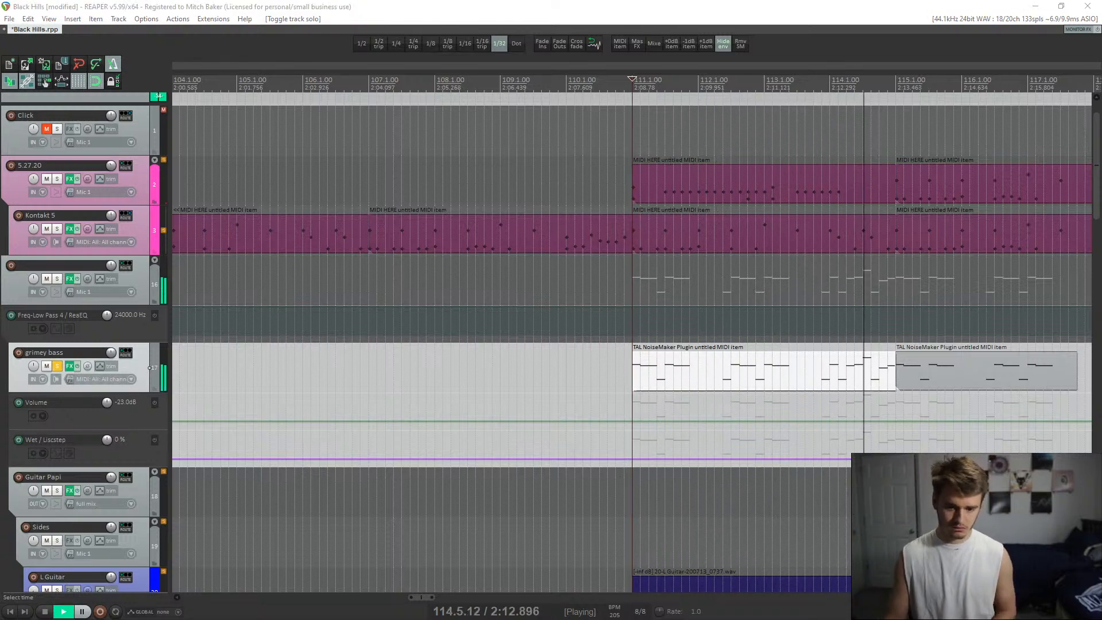
{"action": "scroll", "coordinate": [918, 310], "scroll_direction": "down", "scroll_amount": 3}
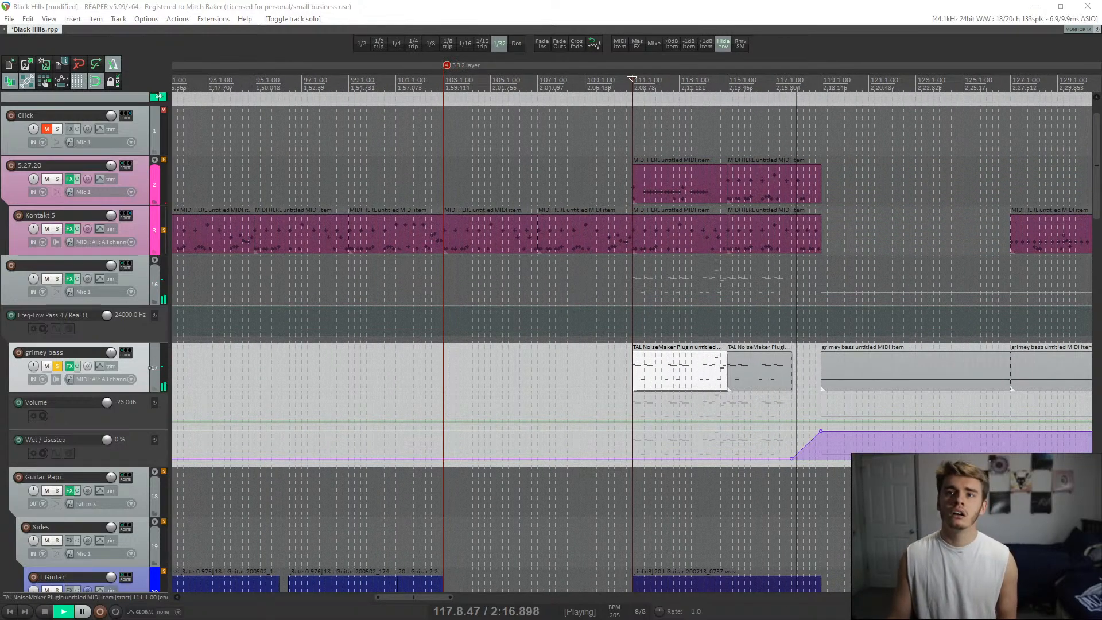
{"action": "key", "text": "space"}
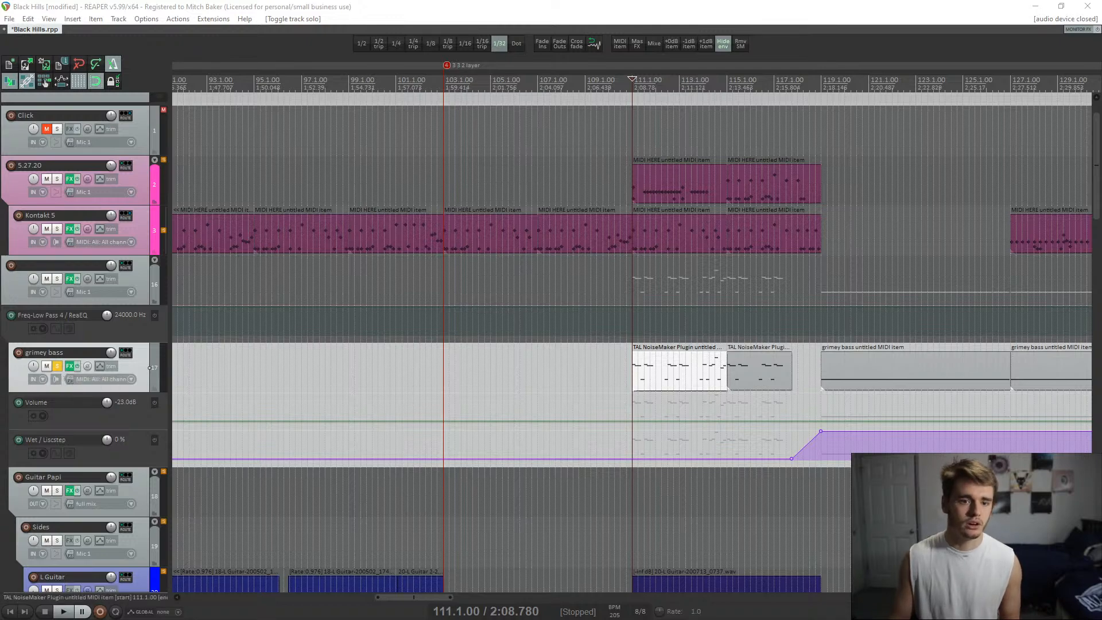
{"action": "left_click", "coordinate": [56, 366]}
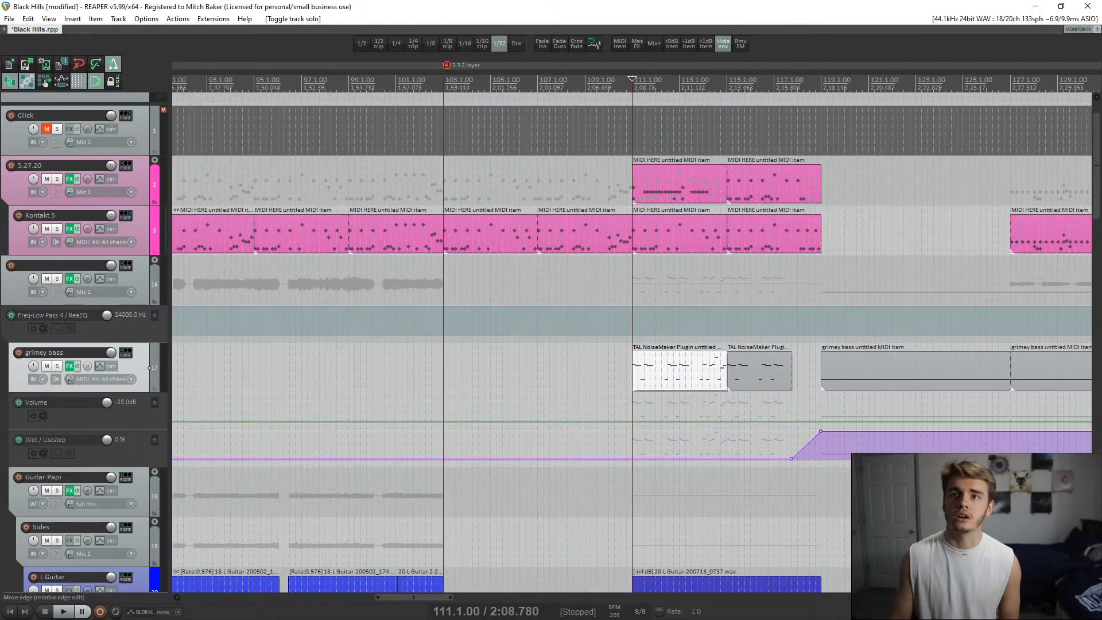
- Select the grimey bass item starting at measure 119, inspect the track's Liscstep sequencer settings and close the plugin window
{"action": "left_click", "coordinate": [825, 370]}
{"action": "scroll", "coordinate": [825, 370], "scroll_direction": "up", "scroll_amount": 5}
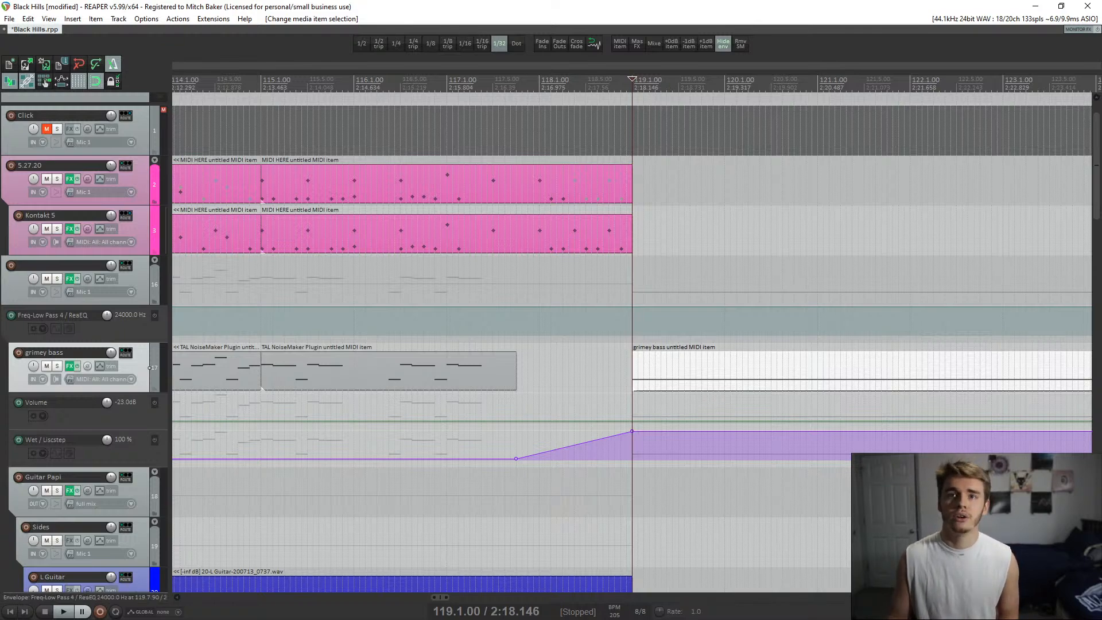
{"action": "scroll", "coordinate": [632, 367], "scroll_direction": "down", "scroll_amount": 5}
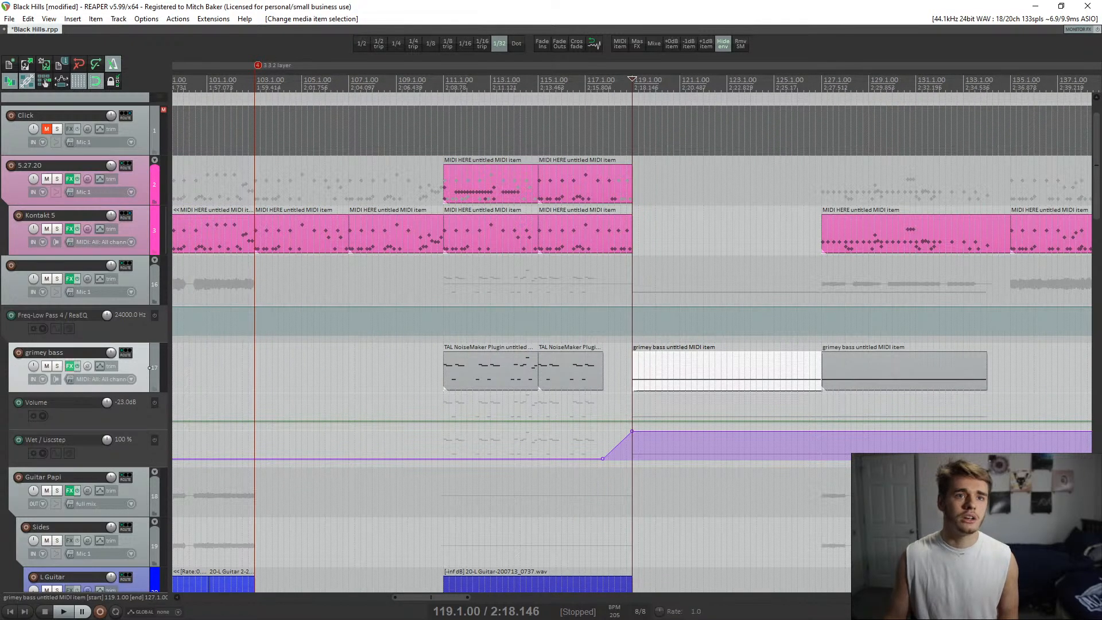
{"action": "left_click", "coordinate": [70, 366]}
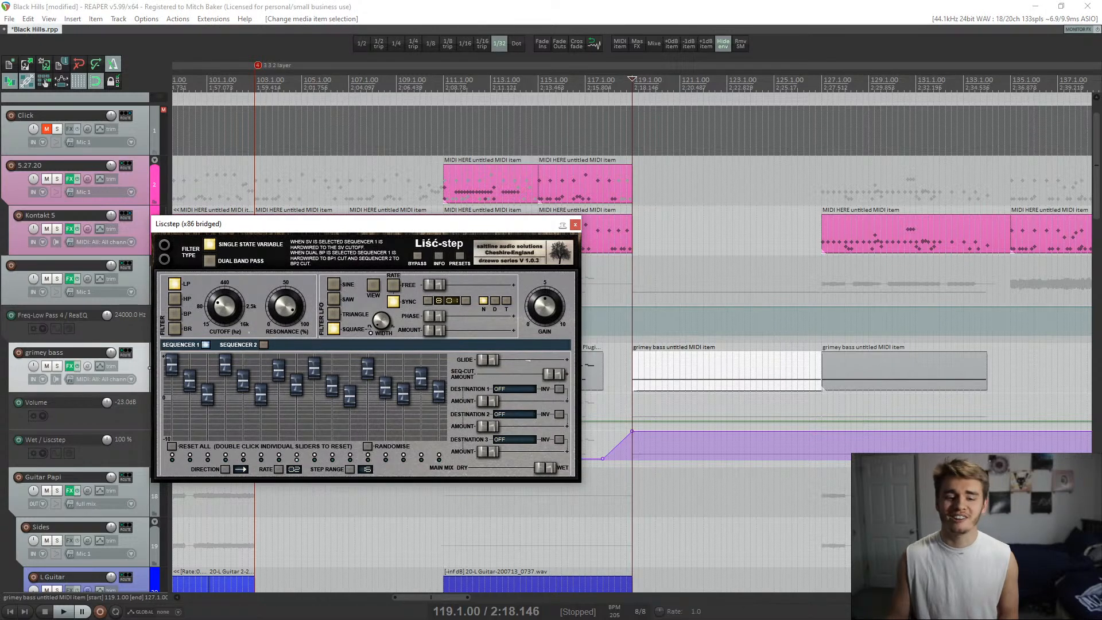
{"action": "left_click", "coordinate": [575, 224]}
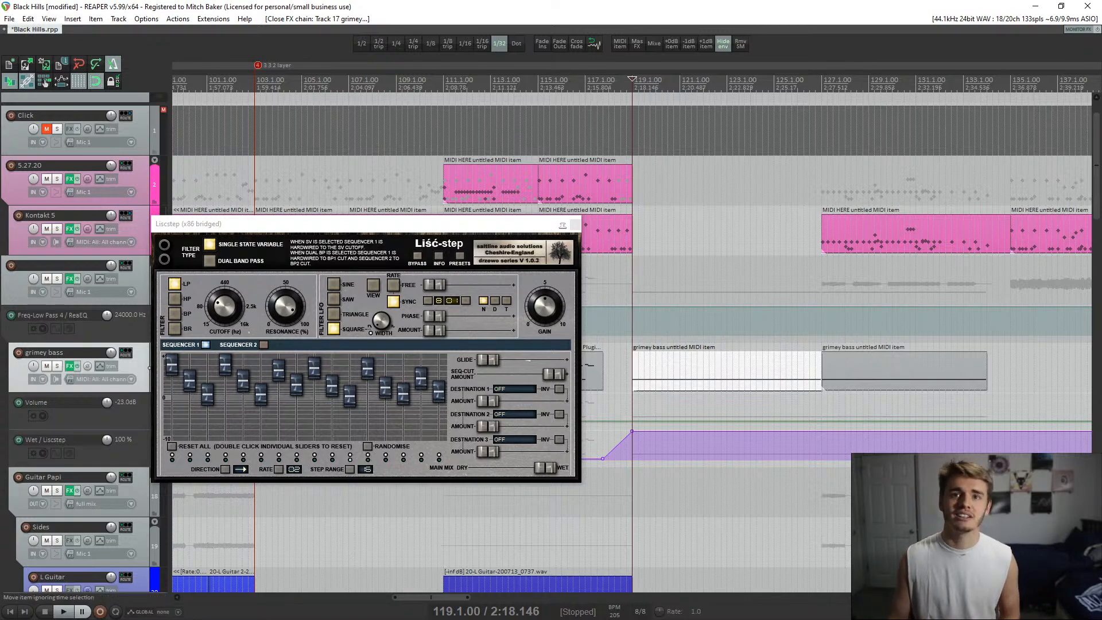
{"action": "left_click", "coordinate": [576, 225]}
- Play the full mix from the grimey bass item at measure 119, then stop playback
{"action": "left_click", "coordinate": [511, 371]}
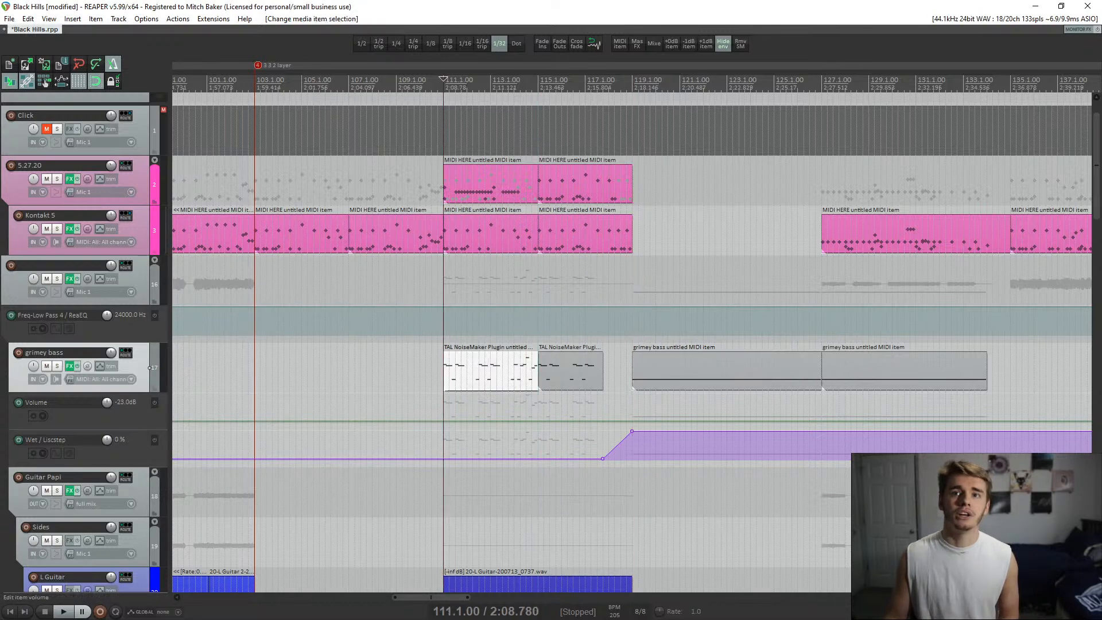
{"action": "left_click", "coordinate": [700, 372]}
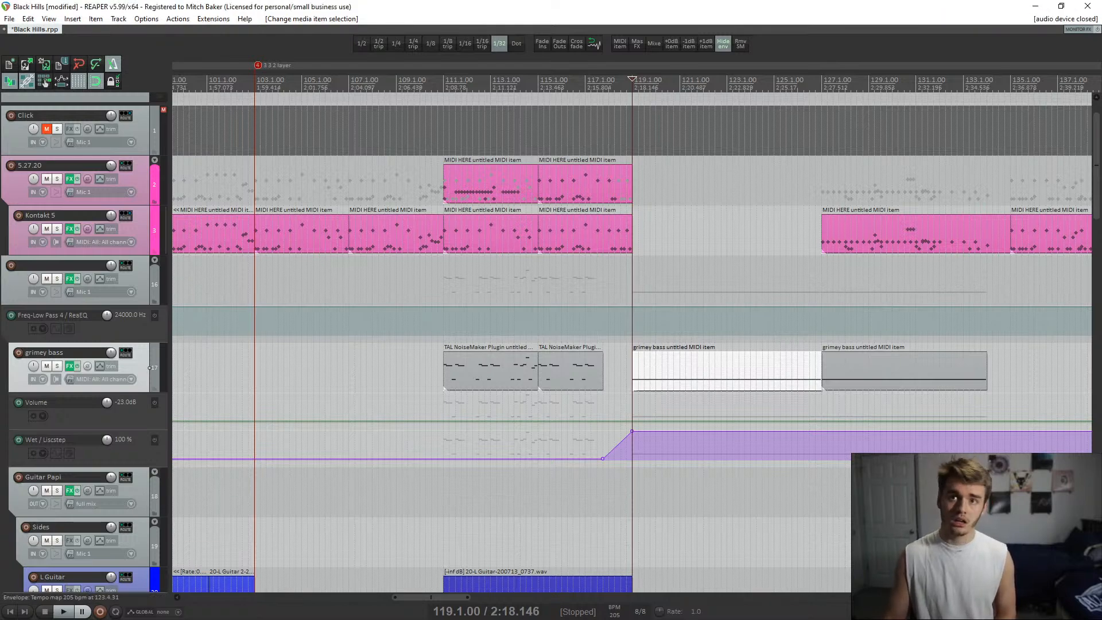
{"action": "key", "text": "space"}
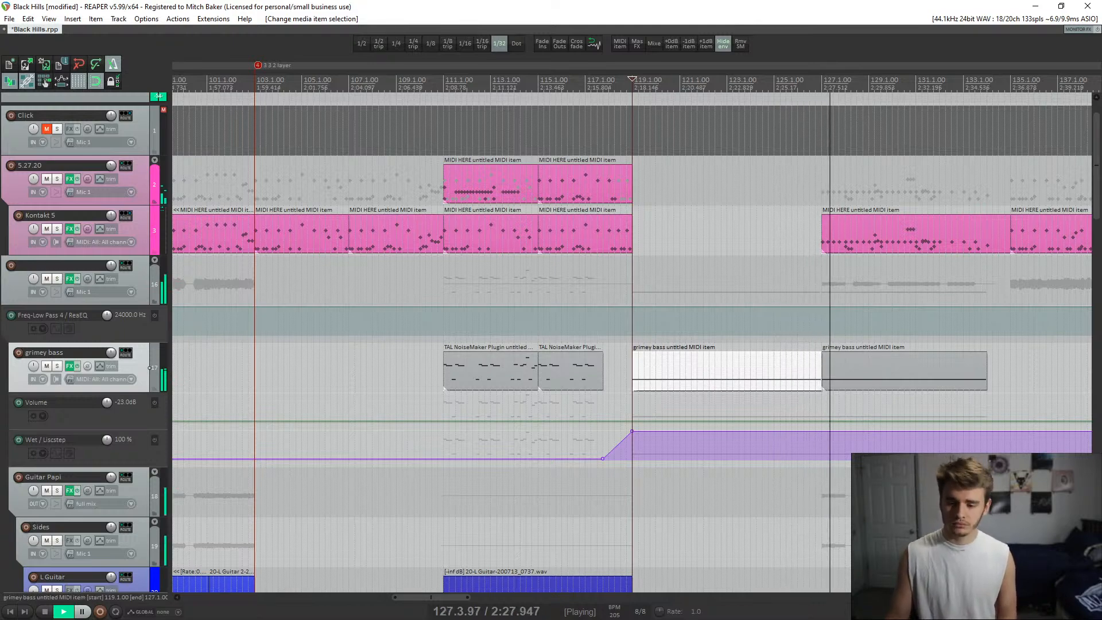
{"action": "key", "text": "space"}
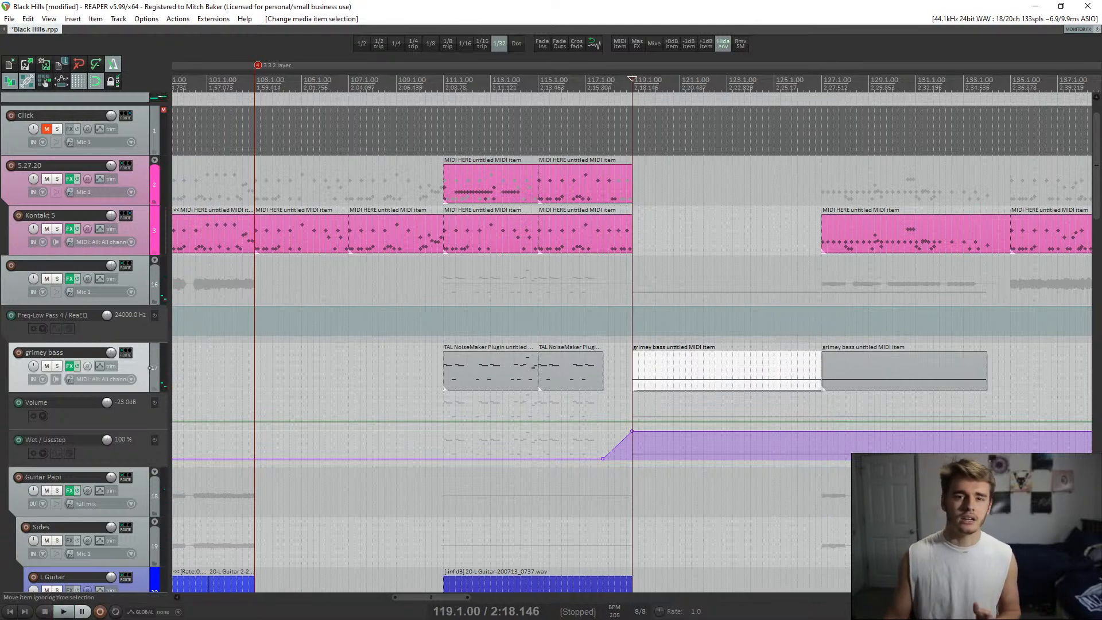
{"action": "key", "text": "alt+Tab"}
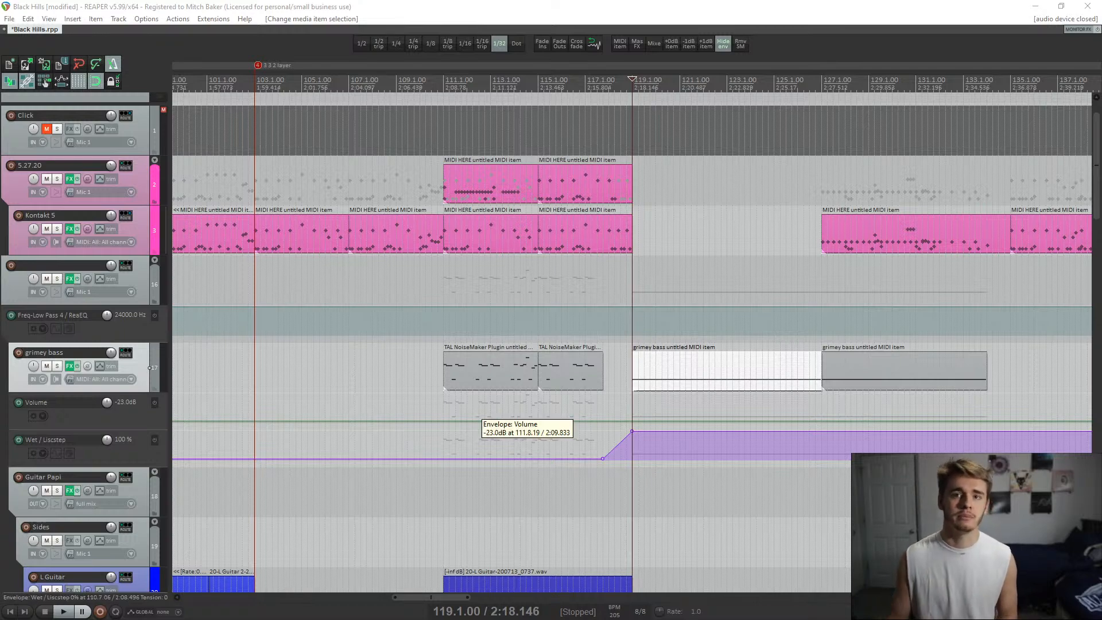
- Play the full mix from the Kontakt 5 item at measure 103, return the edit cursor to measure 119 and stop playback
{"action": "left_click", "coordinate": [257, 236]}
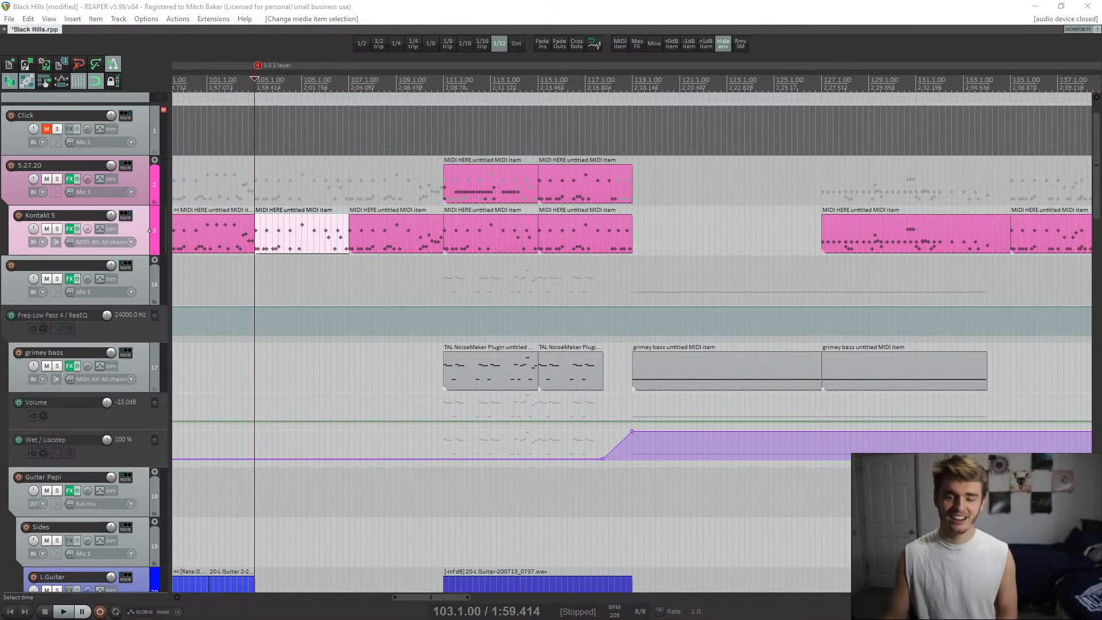
{"action": "key", "text": "space"}
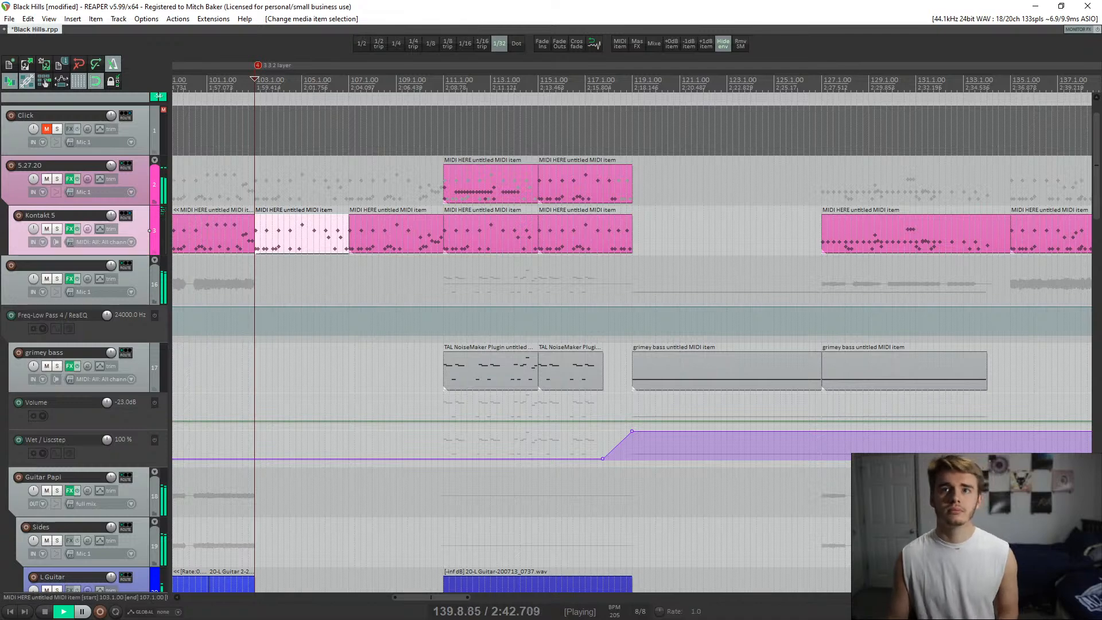
{"action": "left_click", "coordinate": [634, 372]}
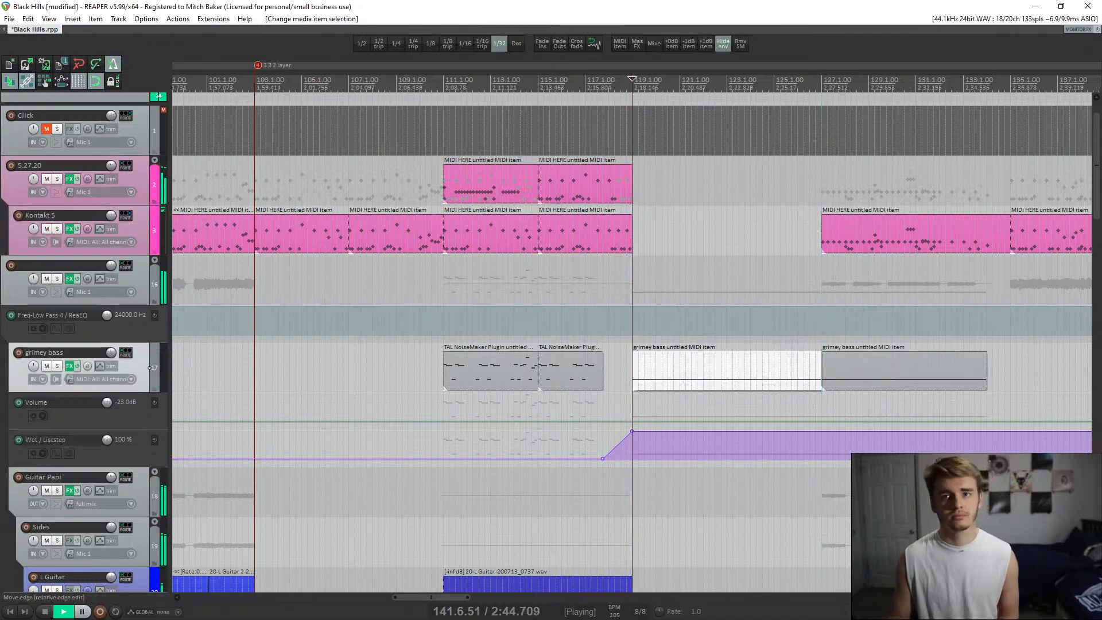
{"action": "key", "text": "space"}
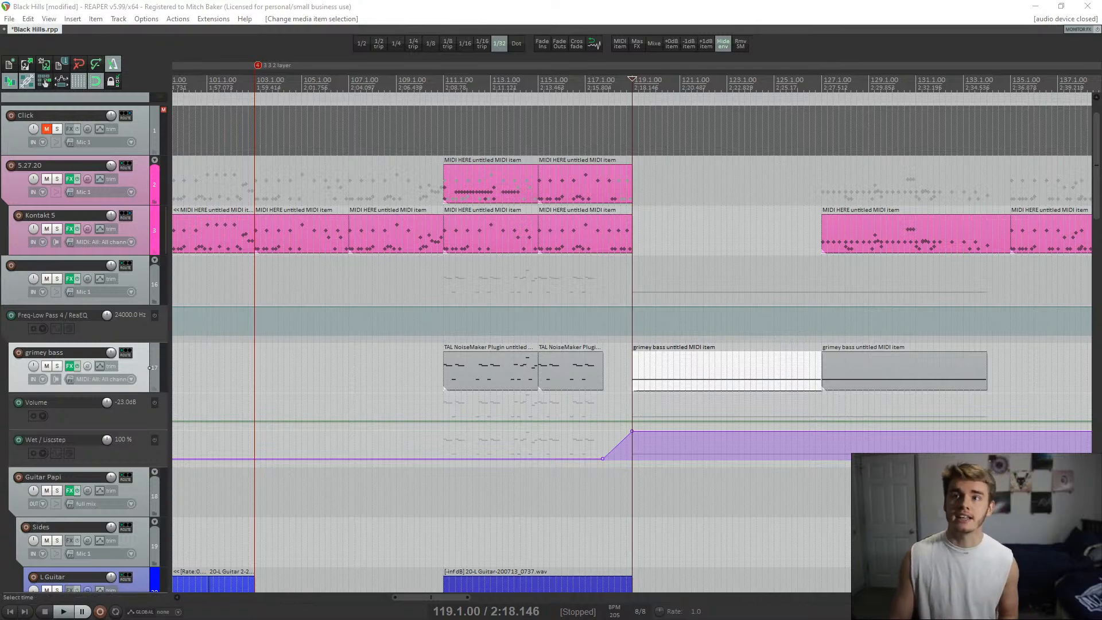
- Examine the song arrangement and the grimey bass, Kontakt 5 and L Guitar items around measure 119
{"action": "left_click", "coordinate": [1006, 232]}
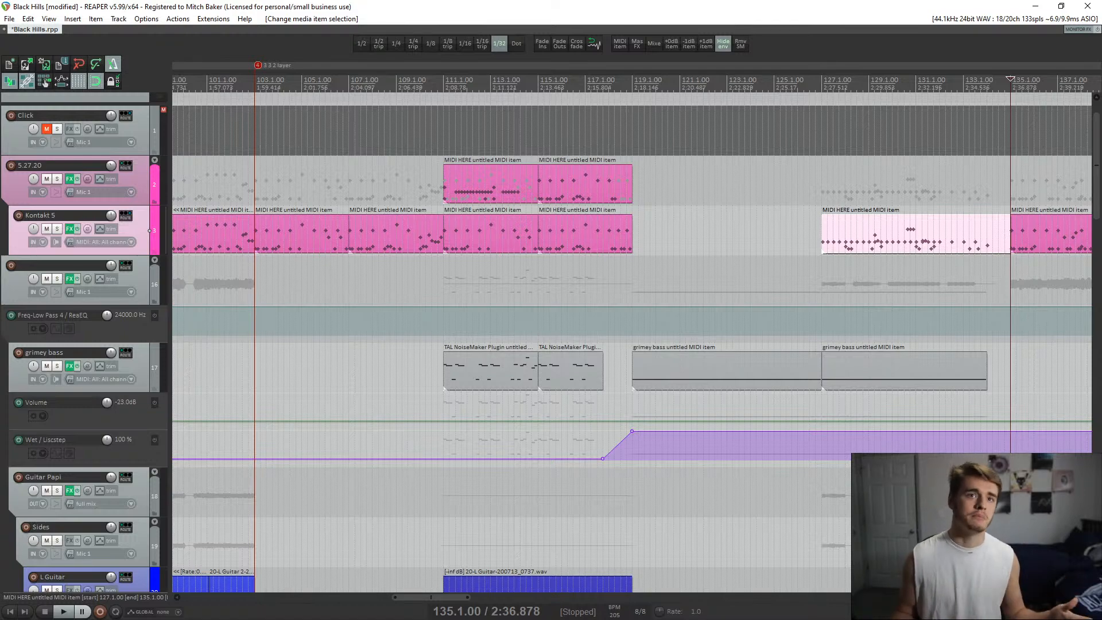
{"action": "scroll", "coordinate": [245, 367], "scroll_direction": "down", "scroll_amount": 8}
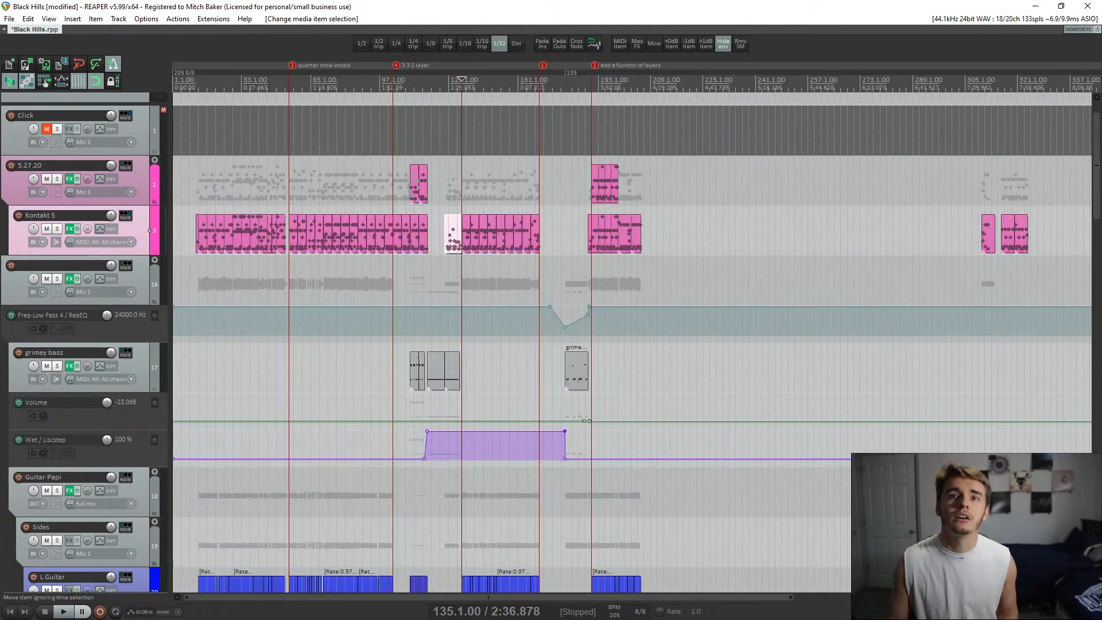
{"action": "scroll", "coordinate": [462, 244], "scroll_direction": "down", "scroll_amount": 4}
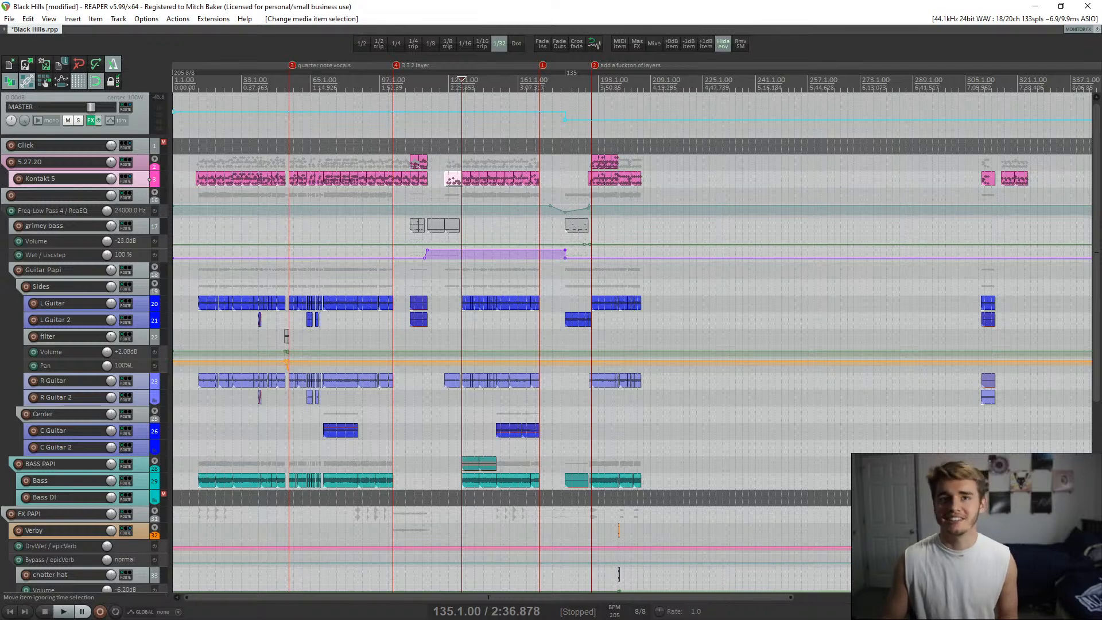
{"action": "left_click", "coordinate": [397, 179]}
{"action": "scroll", "coordinate": [398, 230], "scroll_direction": "up", "scroll_amount": 4}
{"action": "scroll", "coordinate": [631, 344], "scroll_direction": "up", "scroll_amount": 3}
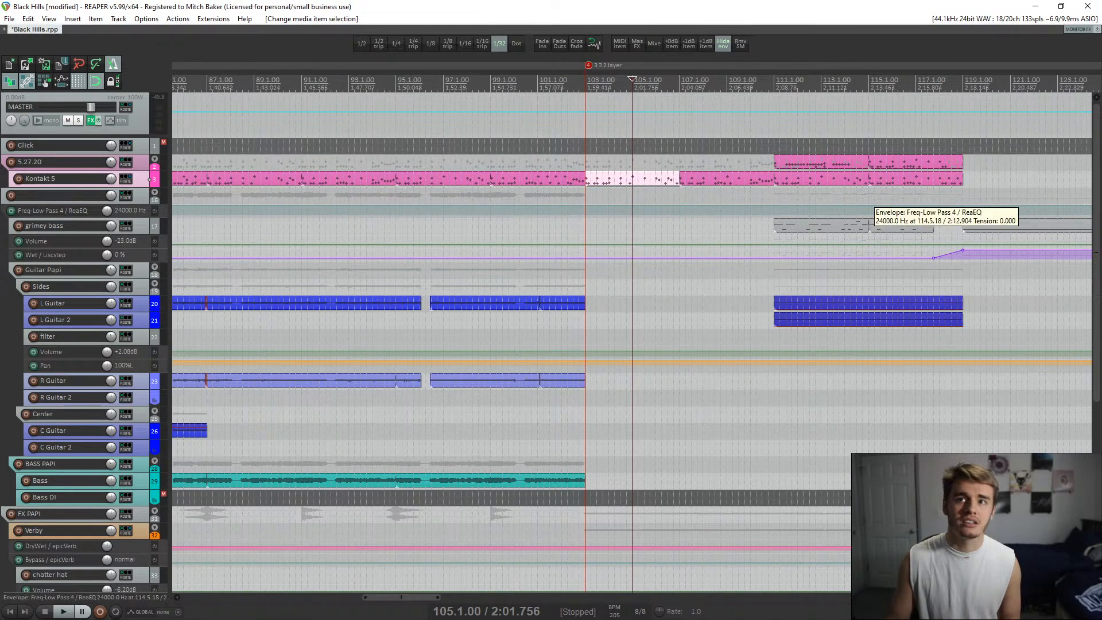
{"action": "left_click", "coordinate": [967, 226]}
{"action": "scroll", "coordinate": [615, 207], "scroll_direction": "up", "scroll_amount": 3}
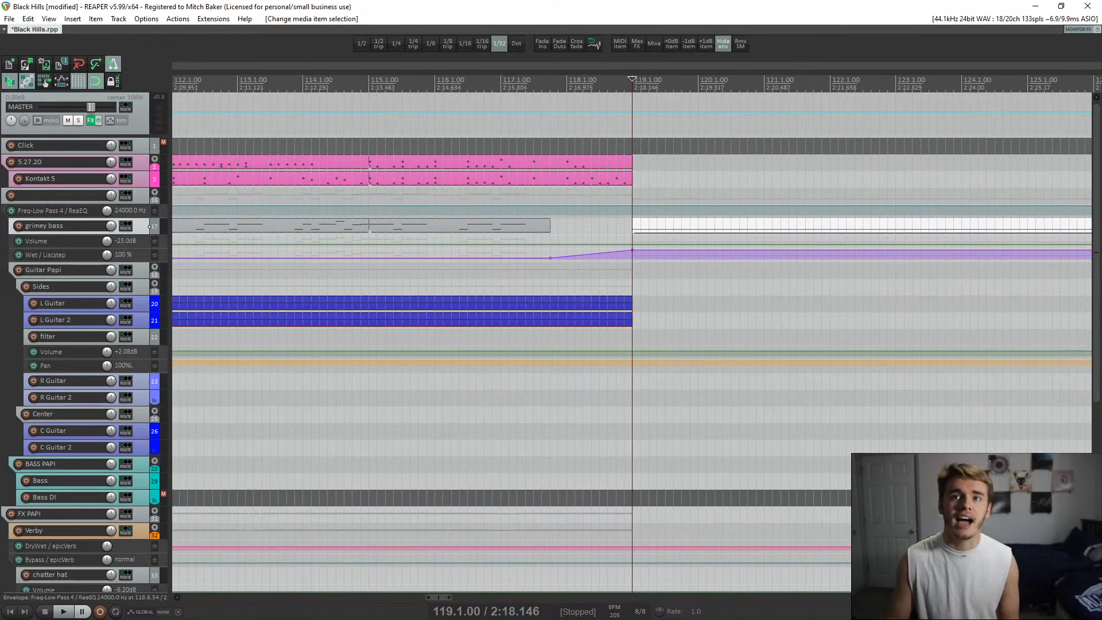
{"action": "scroll", "coordinate": [631, 218], "scroll_direction": "up", "scroll_amount": 3}
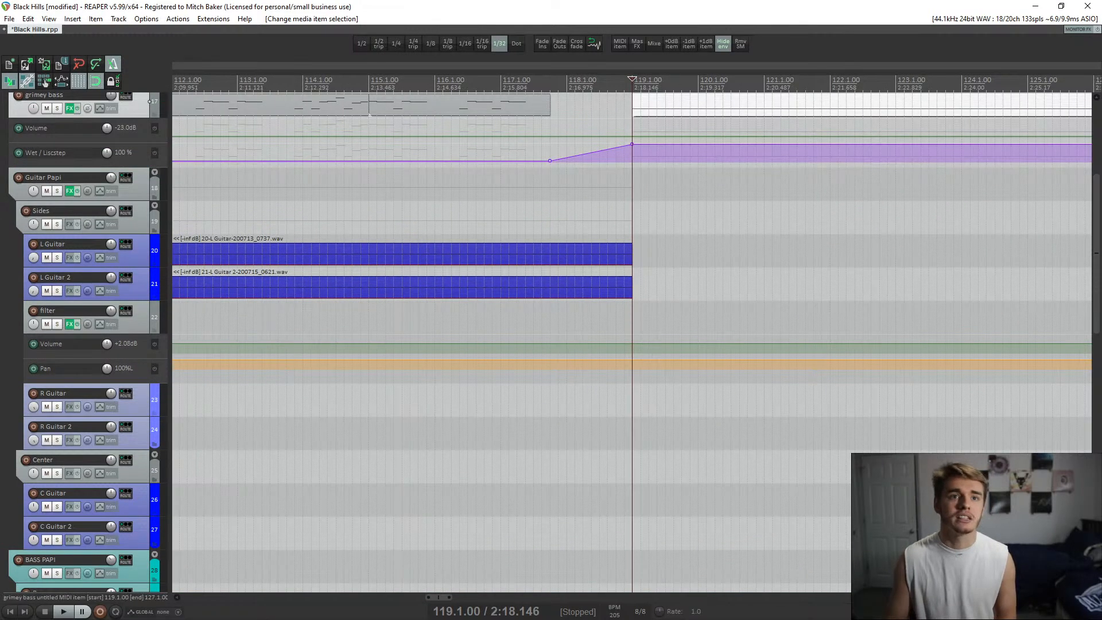
{"action": "scroll", "coordinate": [631, 342], "scroll_direction": "up", "scroll_amount": 5}
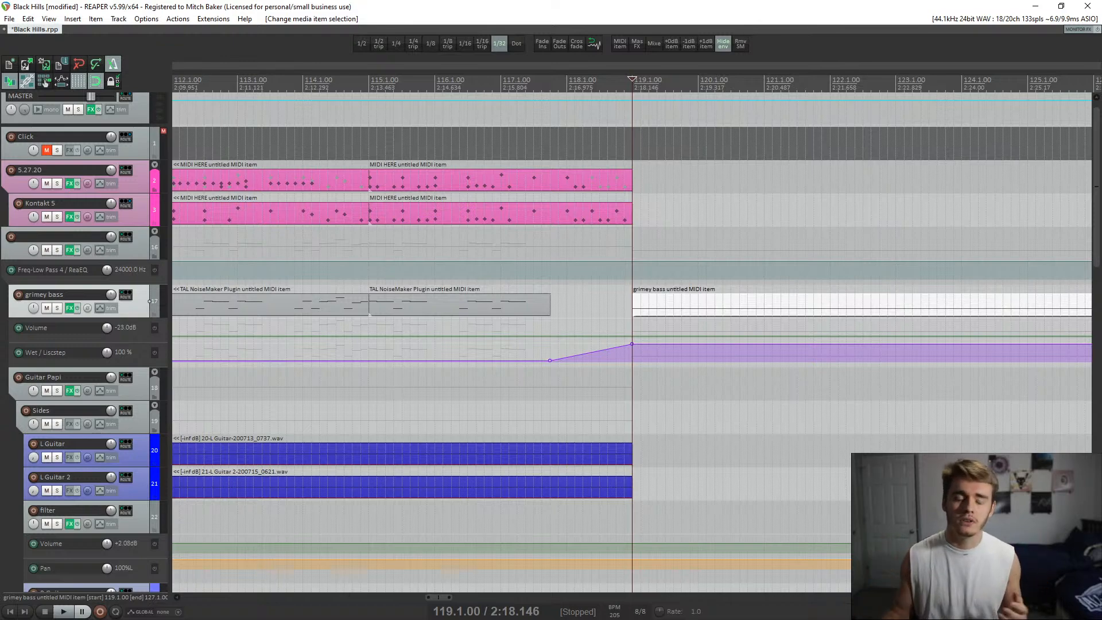
{"action": "scroll", "coordinate": [631, 342], "scroll_direction": "down", "scroll_amount": 5}
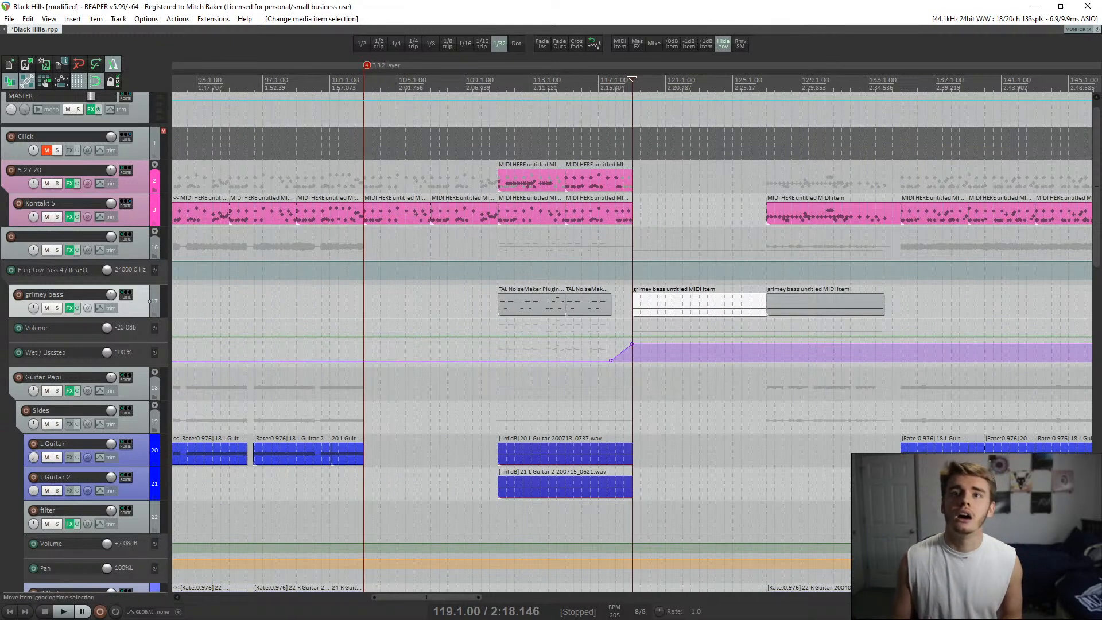
- Play the R Guitar track soloed from measure 127, then stop playback and remove the solo
{"action": "left_click", "coordinate": [769, 305]}
{"action": "scroll", "coordinate": [631, 341], "scroll_direction": "down", "scroll_amount": 5}
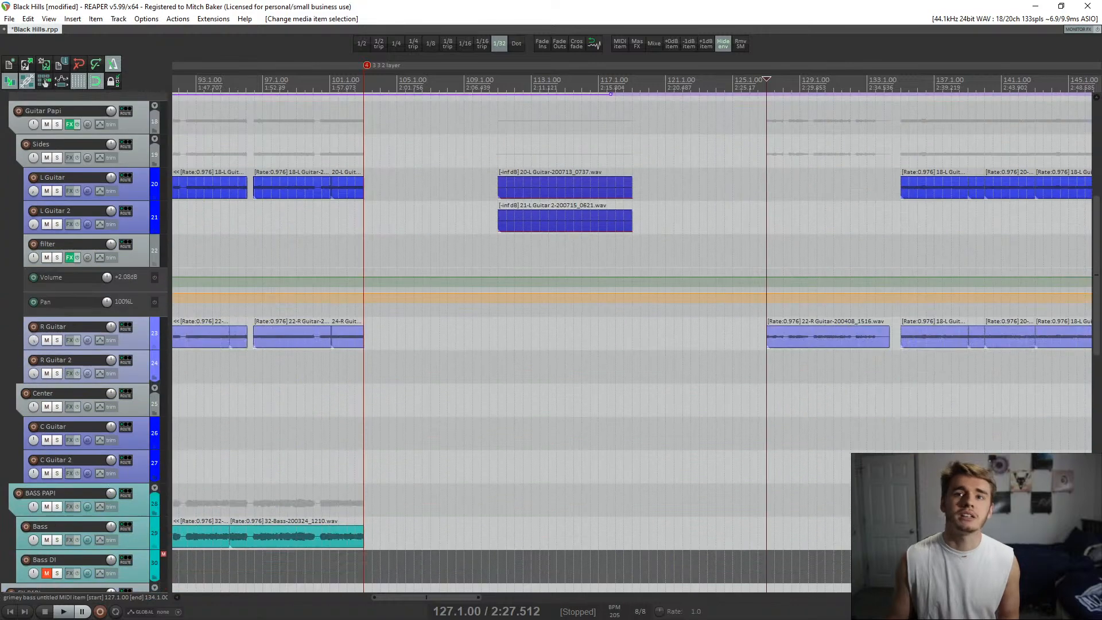
{"action": "left_click", "coordinate": [57, 340]}
{"action": "key", "text": "space"}
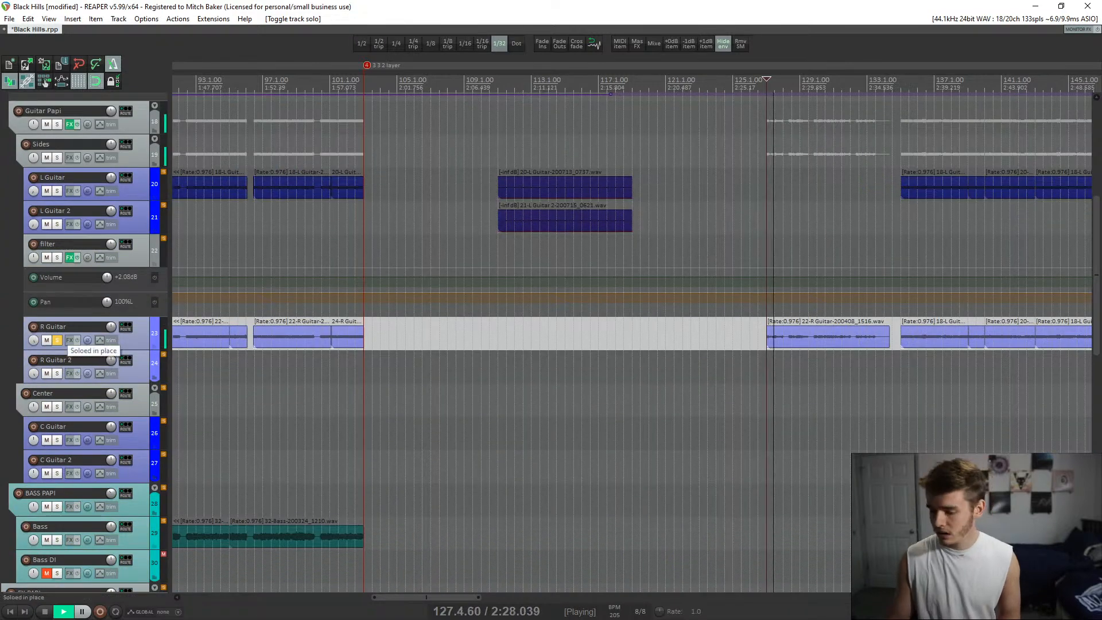
{"action": "key", "text": "space"}
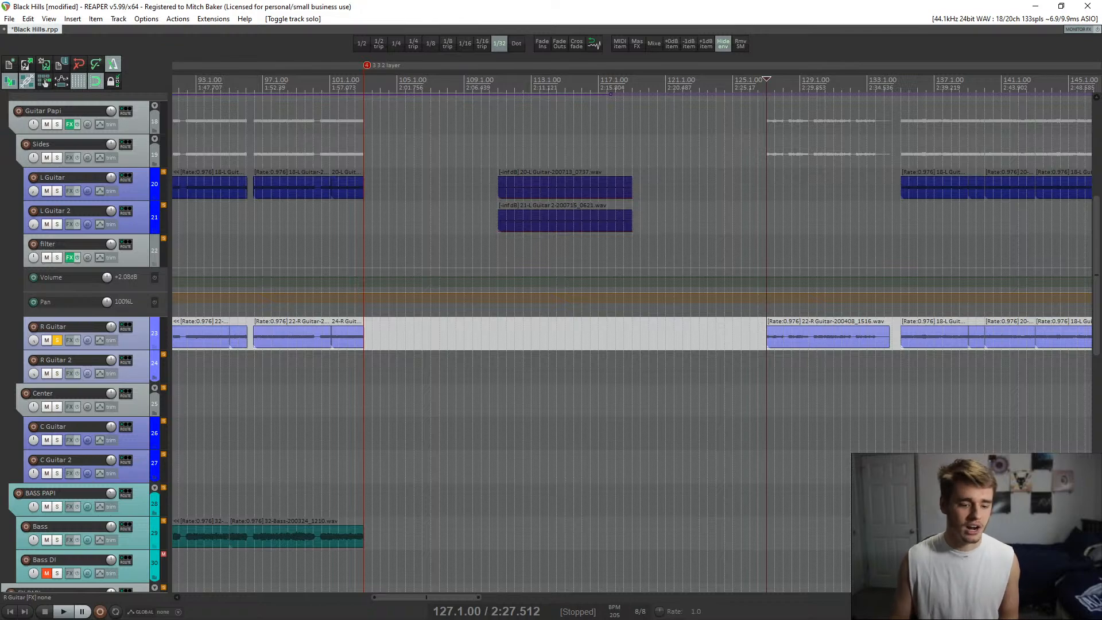
{"action": "left_click", "coordinate": [57, 340]}
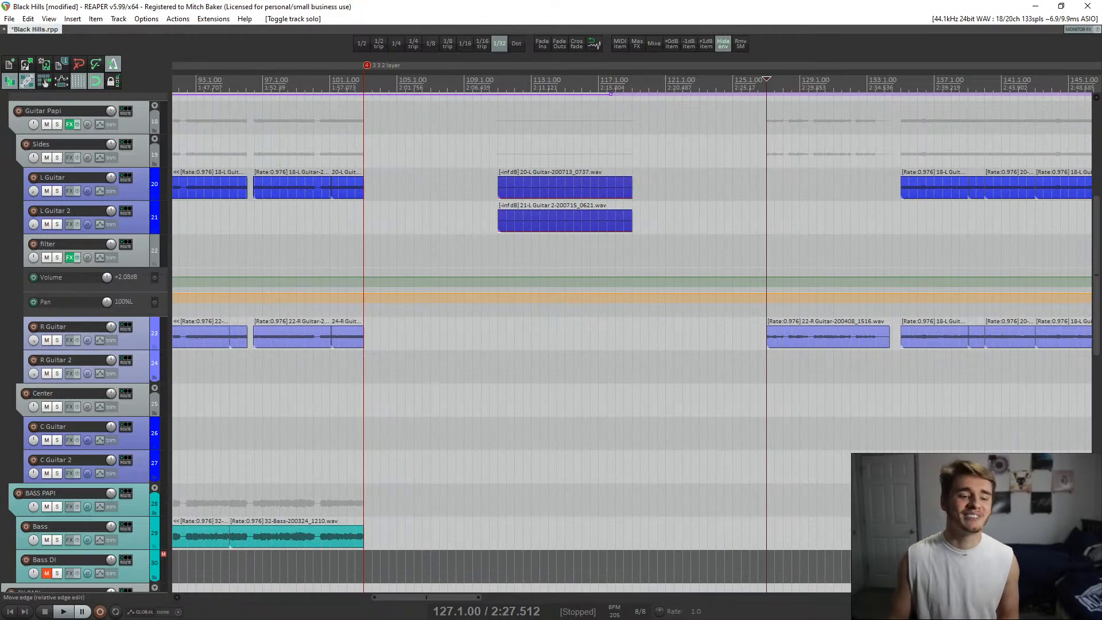
- Select the L Guitar item ending at measure 103 and review the tracks across the surrounding song sections
{"action": "left_click", "coordinate": [361, 186]}
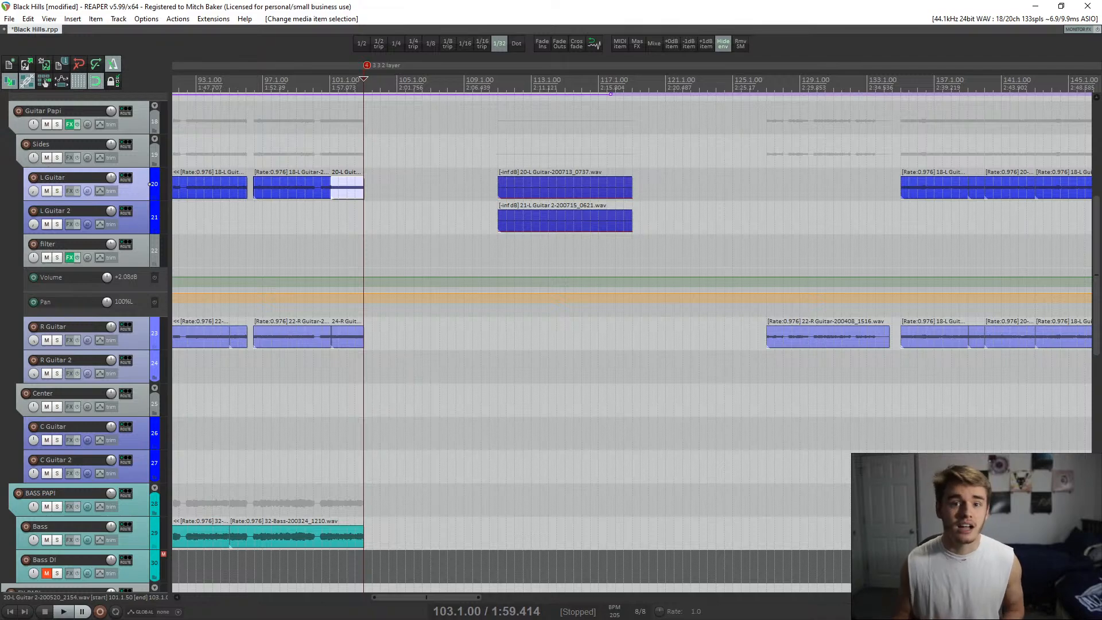
{"action": "scroll", "coordinate": [631, 342], "scroll_direction": "down", "scroll_amount": 3}
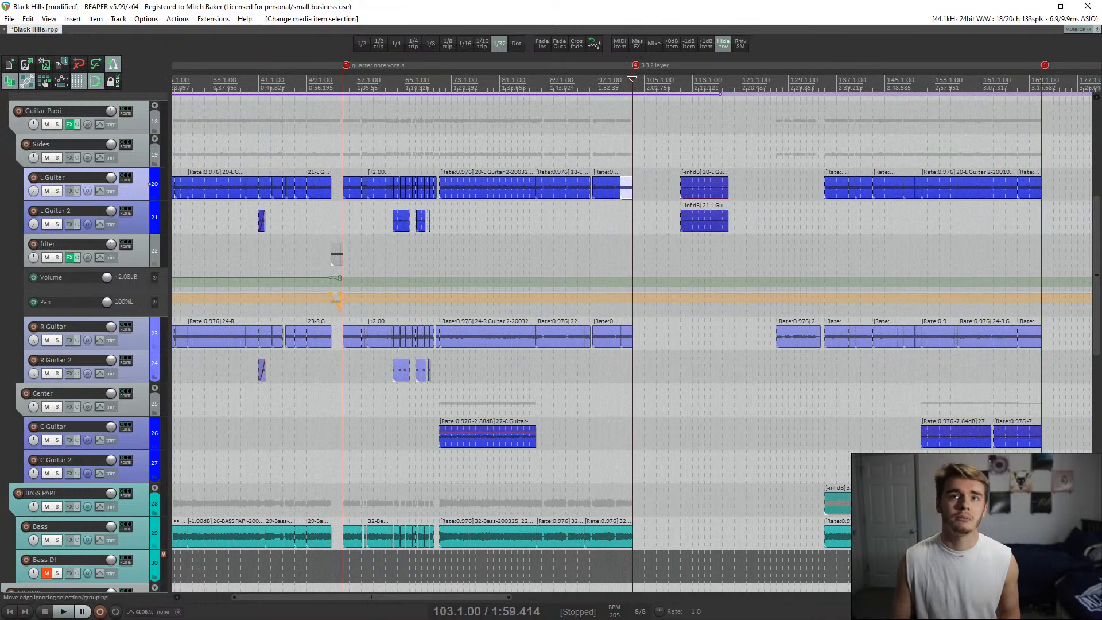
{"action": "scroll", "coordinate": [631, 342], "scroll_direction": "down", "scroll_amount": 4}
{"action": "scroll", "coordinate": [632, 342], "scroll_direction": "down", "scroll_amount": 1}
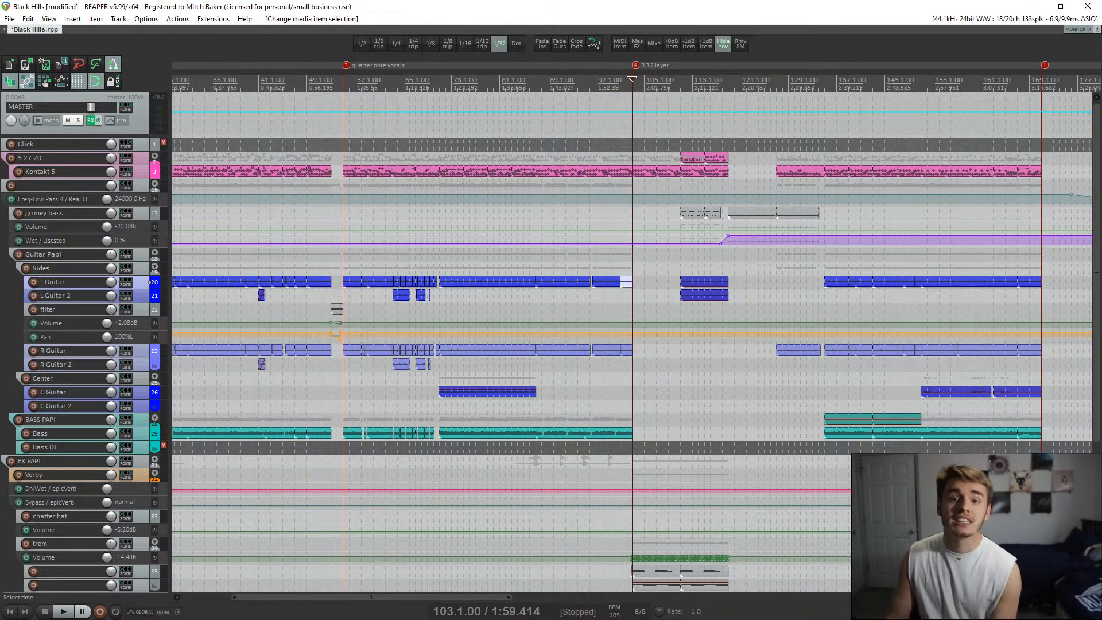
- Play the full mix from the end of the Kontakt 5 item at measure 87, then stop playback
{"action": "scroll", "coordinate": [261, 296], "scroll_direction": "down", "scroll_amount": 4}
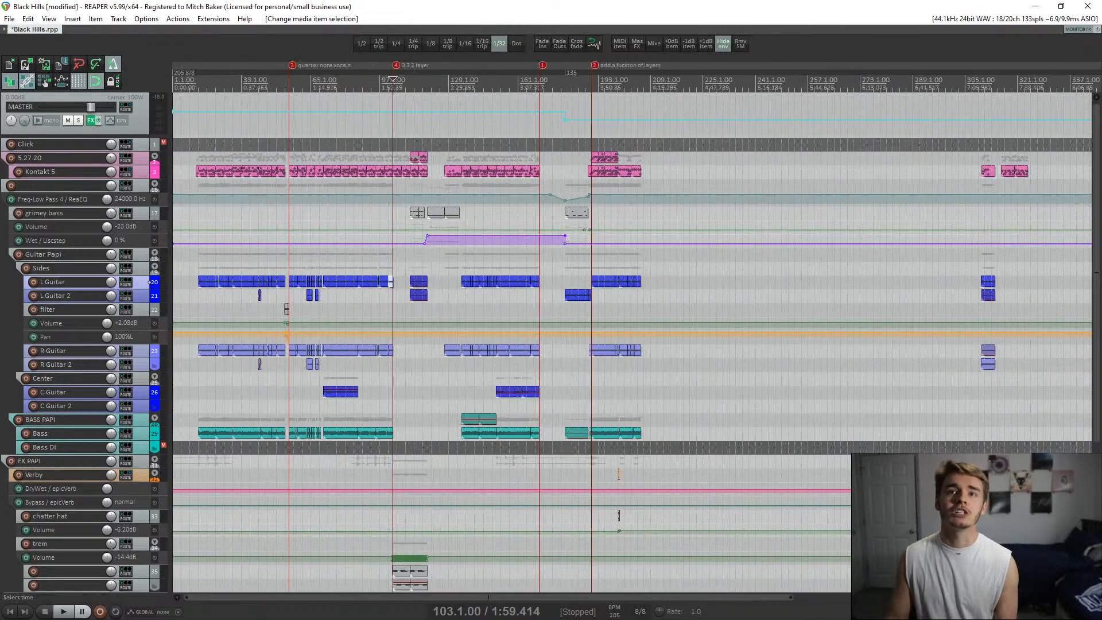
{"action": "left_click", "coordinate": [371, 171]}
{"action": "scroll", "coordinate": [371, 172], "scroll_direction": "up", "scroll_amount": 5}
{"action": "left_click", "coordinate": [559, 171]}
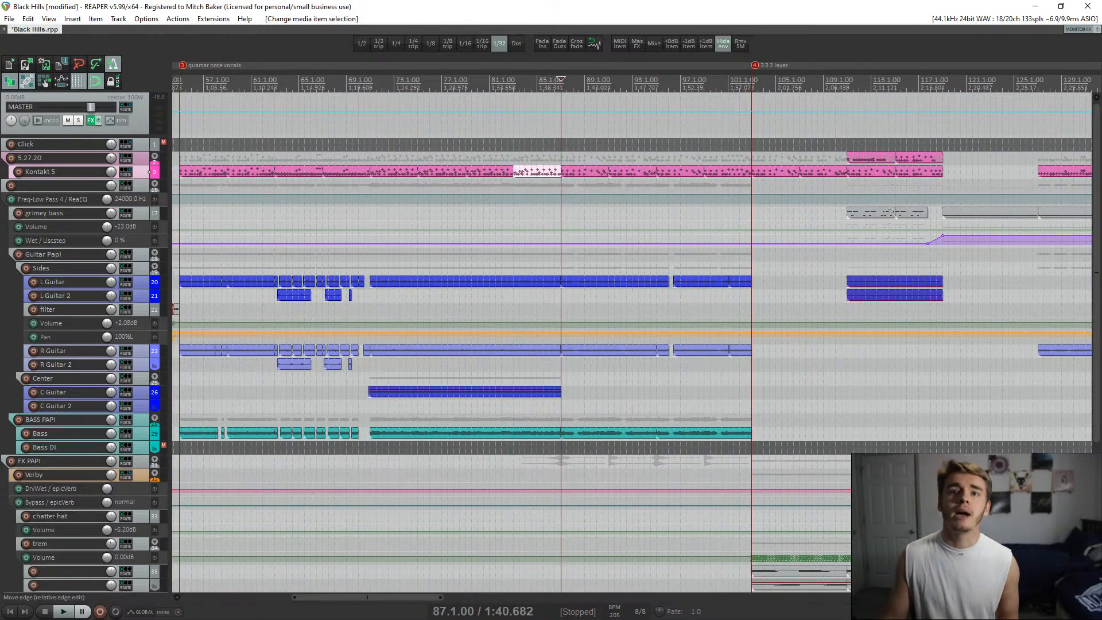
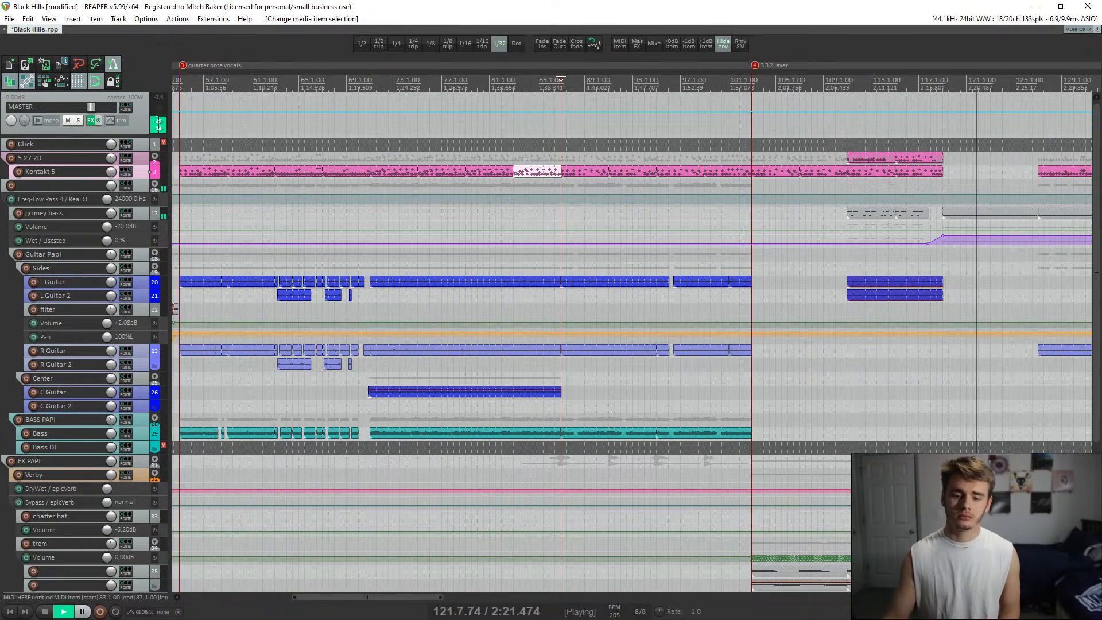
{"action": "key", "text": "space"}
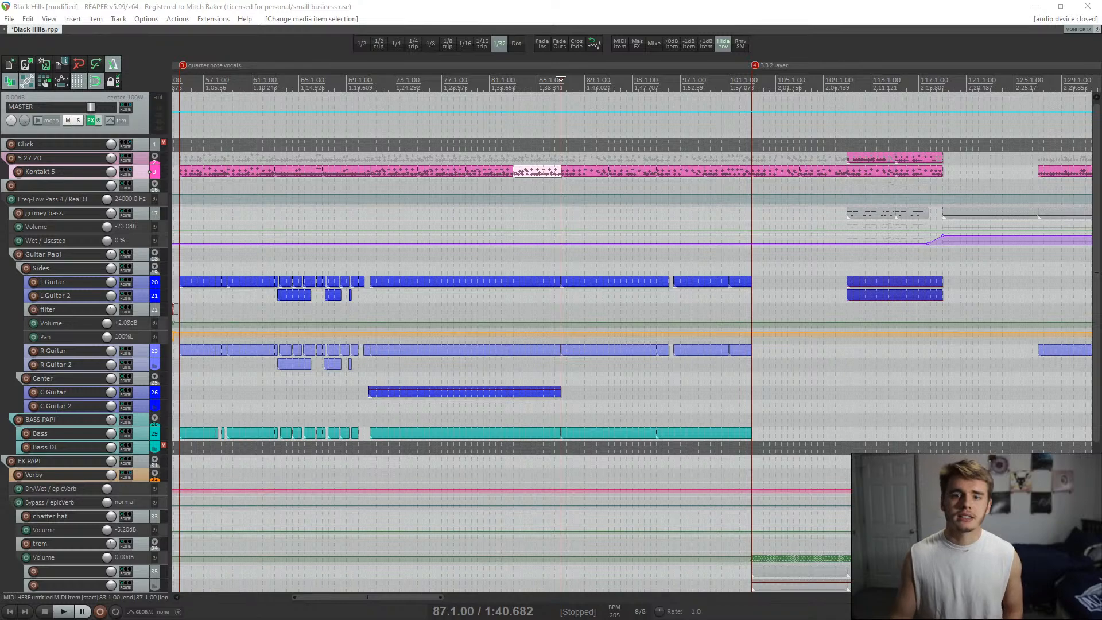
- Select the Kontakt 5 item ending at measure 119 and examine the neighbouring drum, grimey bass and guitar items
{"action": "left_click", "coordinate": [941, 171]}
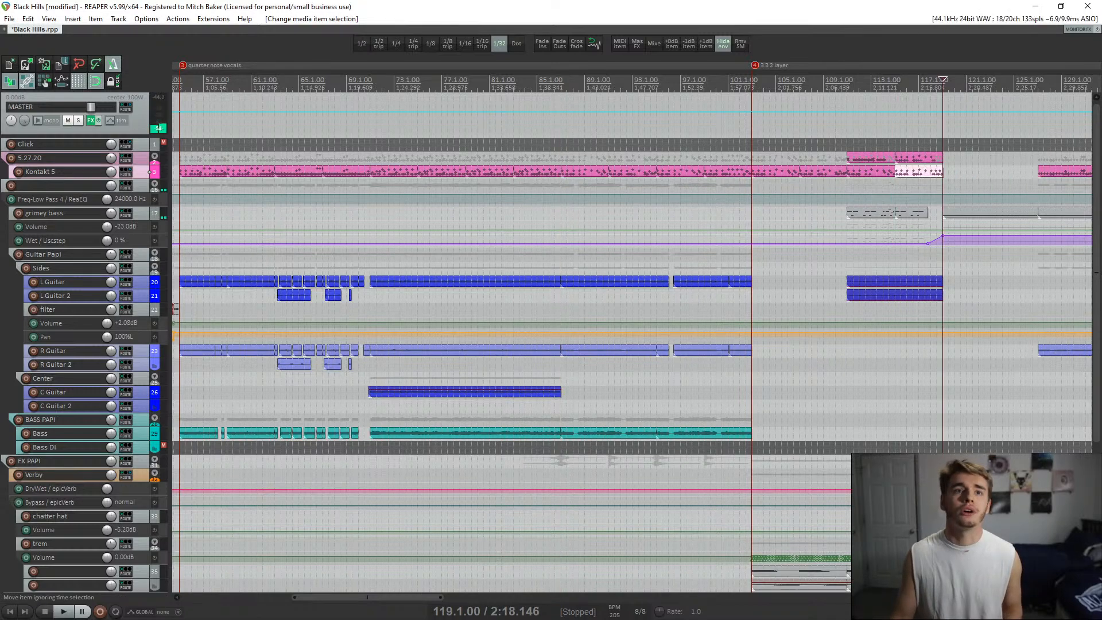
{"action": "scroll", "coordinate": [941, 172], "scroll_direction": "up", "scroll_amount": 4}
{"action": "scroll", "coordinate": [631, 342], "scroll_direction": "up", "scroll_amount": 4}
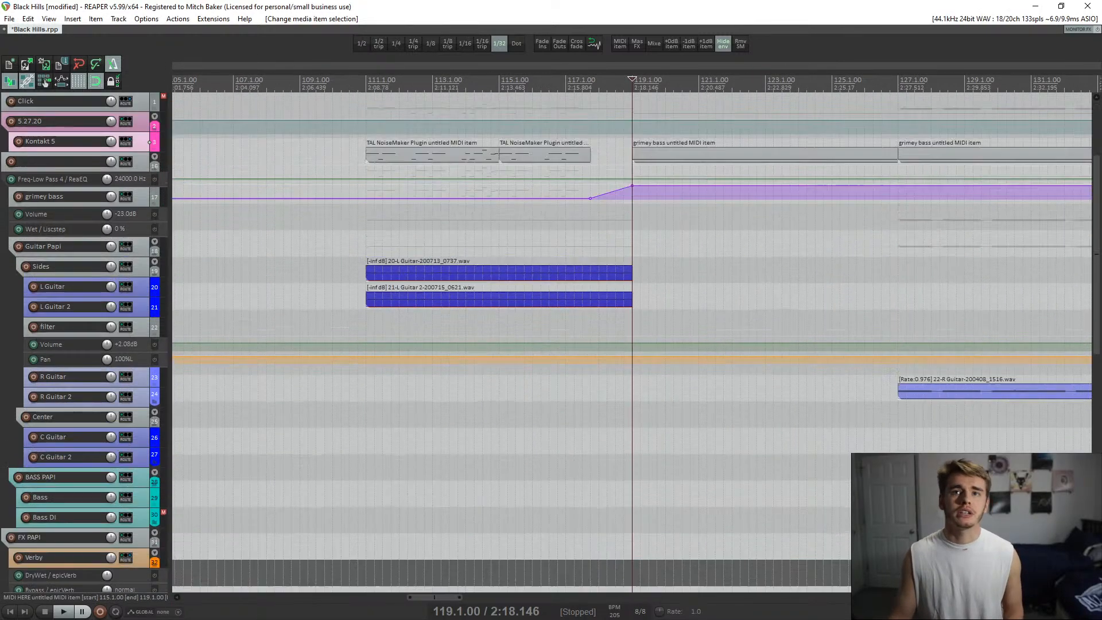
{"action": "scroll", "coordinate": [631, 342], "scroll_direction": "up", "scroll_amount": 4}
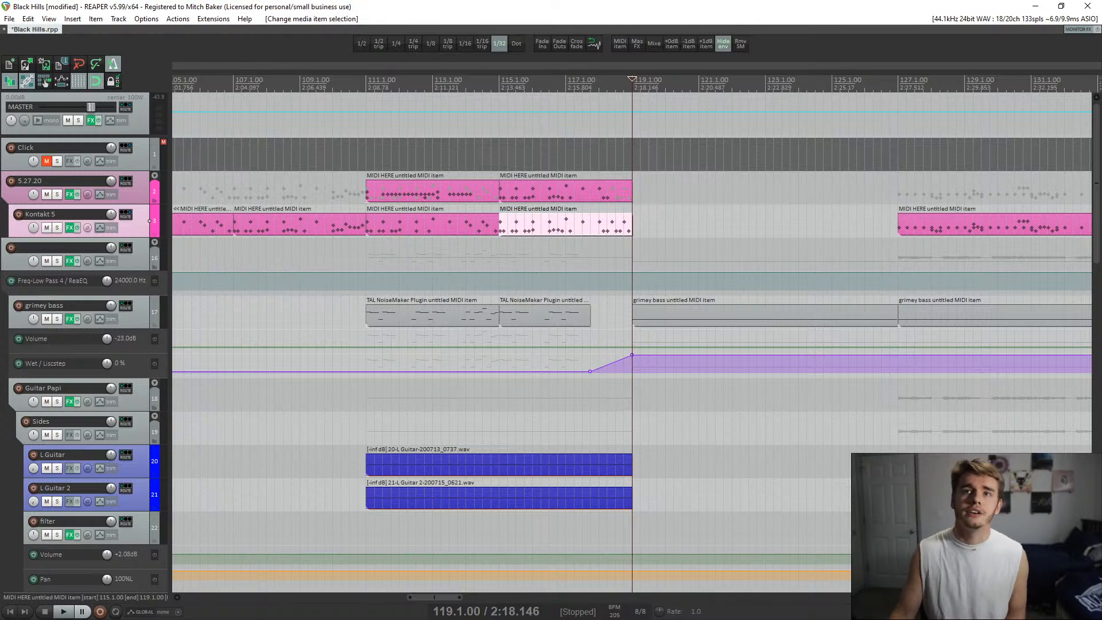
- Play the mix from the Kontakt 5 item at measure 127, stop playback and select the grimey bass item starting at measure 119
{"action": "left_click", "coordinate": [901, 224]}
{"action": "scroll", "coordinate": [901, 224], "scroll_direction": "up", "scroll_amount": 5}
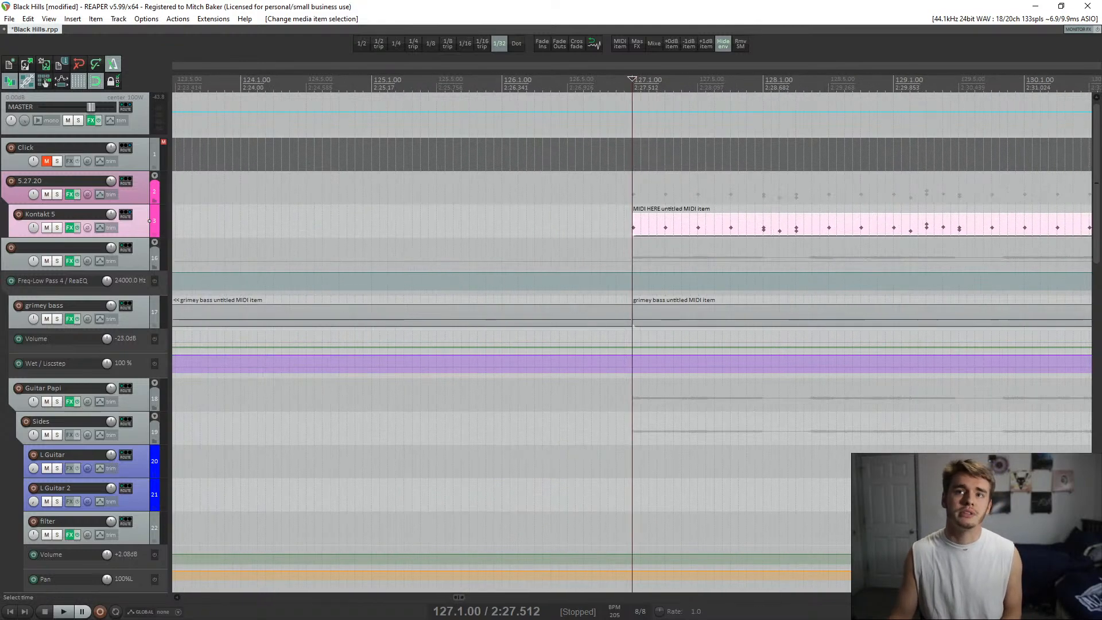
{"action": "key", "text": "minus"}
{"action": "key", "text": "space"}
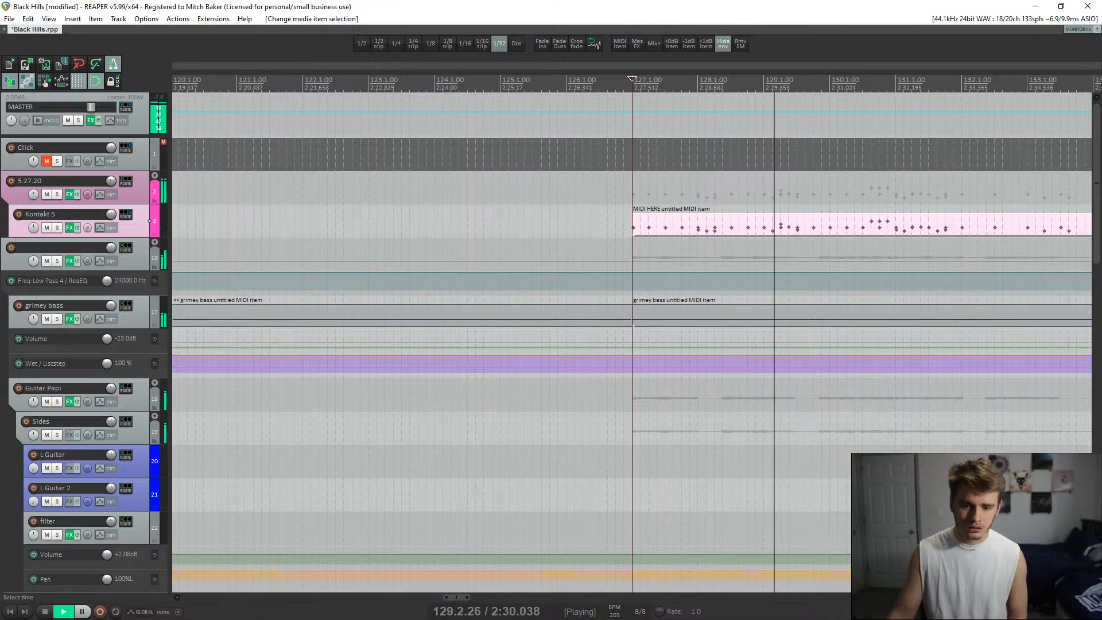
{"action": "key", "text": "minus"}
{"action": "key", "text": "minus"}
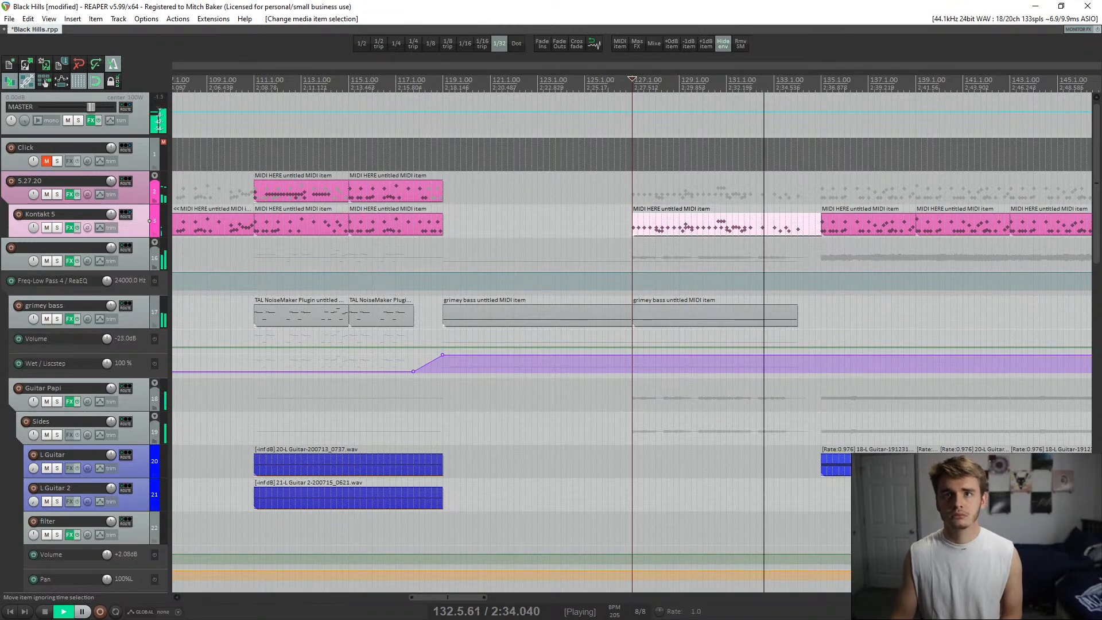
{"action": "key", "text": "space"}
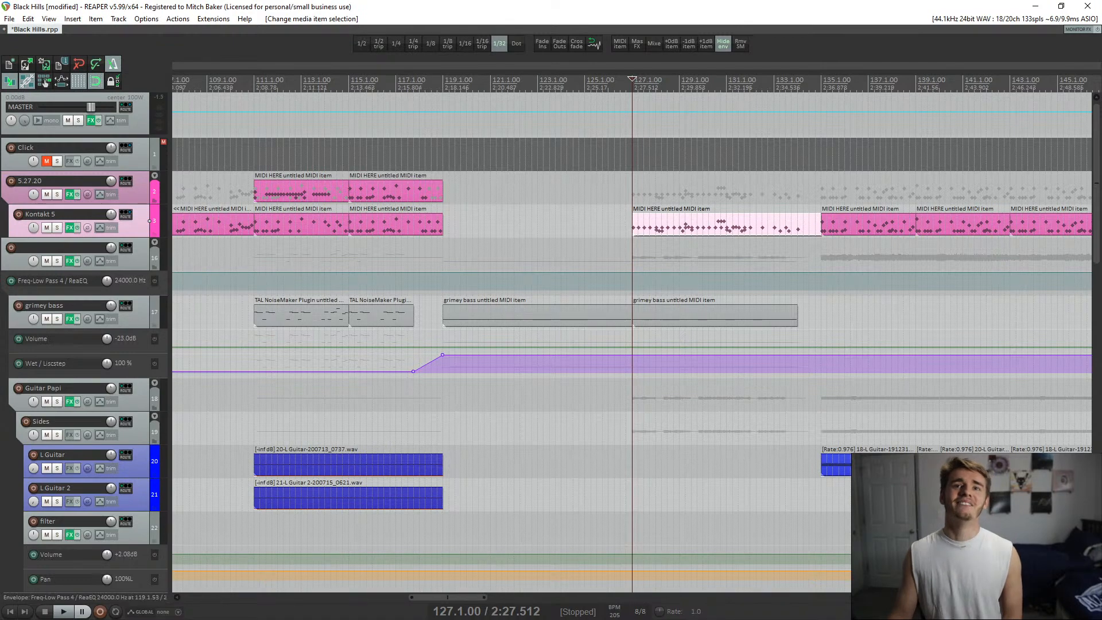
{"action": "left_click", "coordinate": [630, 322]}
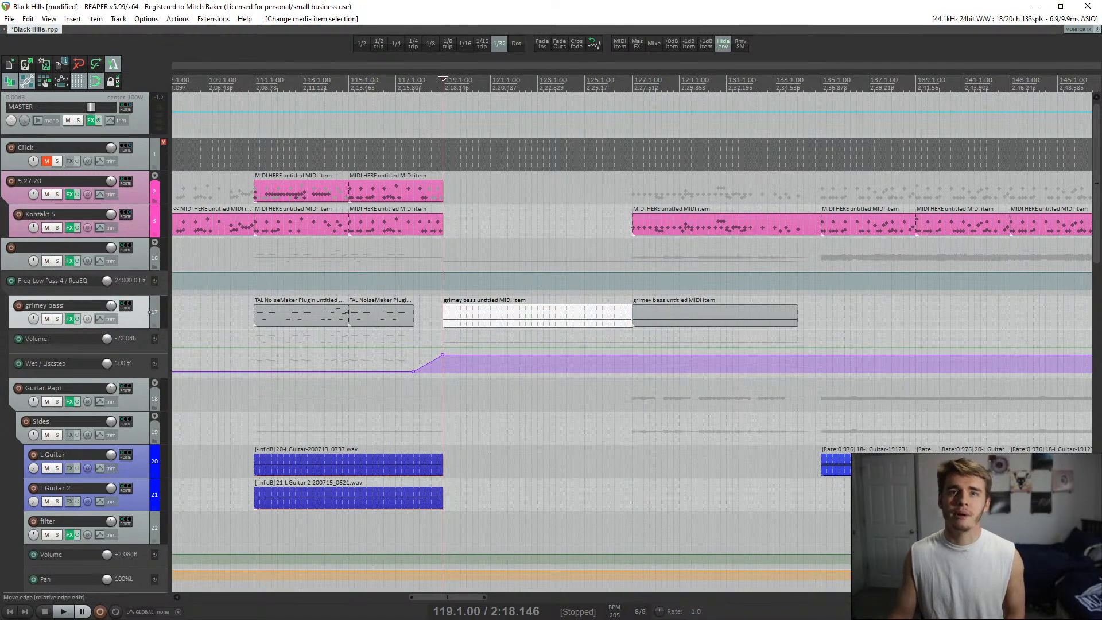
- Copy the short Kontakt 5 pickup item at measure 12 to measure 126, right before the item at measure 127
{"action": "scroll", "coordinate": [631, 323], "scroll_direction": "down", "scroll_amount": 9}
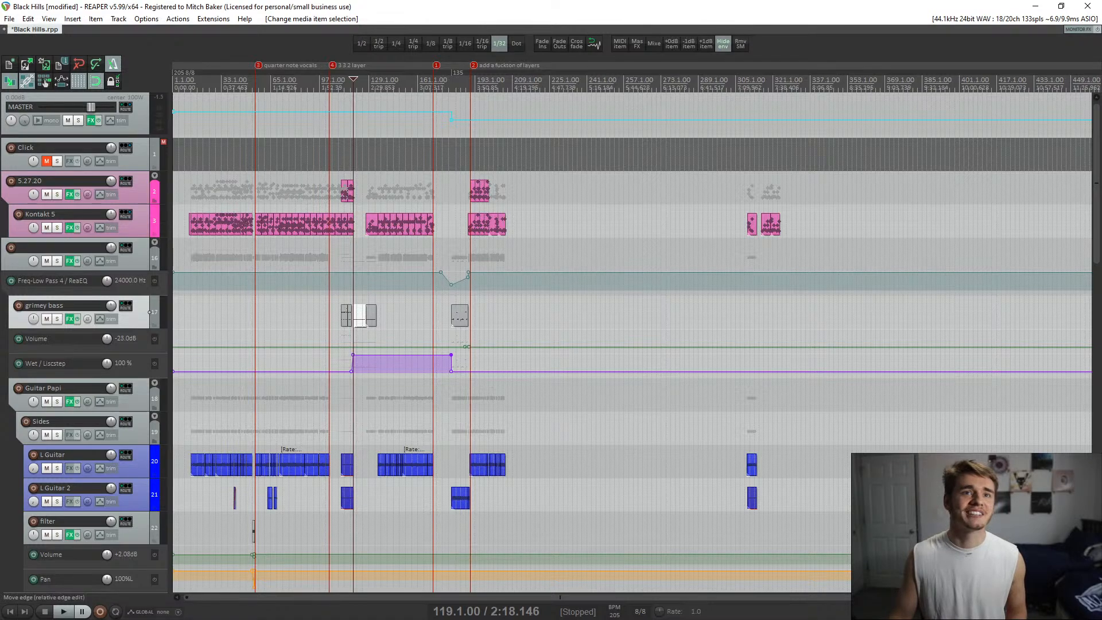
{"action": "left_click", "coordinate": [190, 225]}
{"action": "scroll", "coordinate": [190, 224], "scroll_direction": "up", "scroll_amount": 10}
{"action": "scroll", "coordinate": [189, 224], "scroll_direction": "down", "scroll_amount": 5}
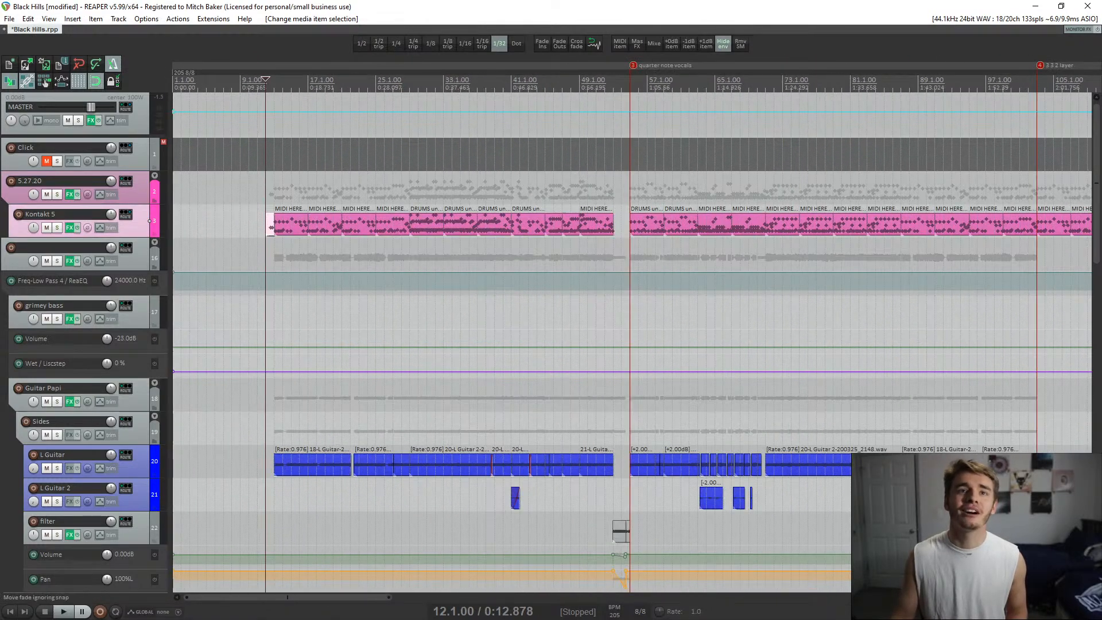
{"action": "left_click_drag", "start_coordinate": [270, 226], "coordinate": [822, 227]}
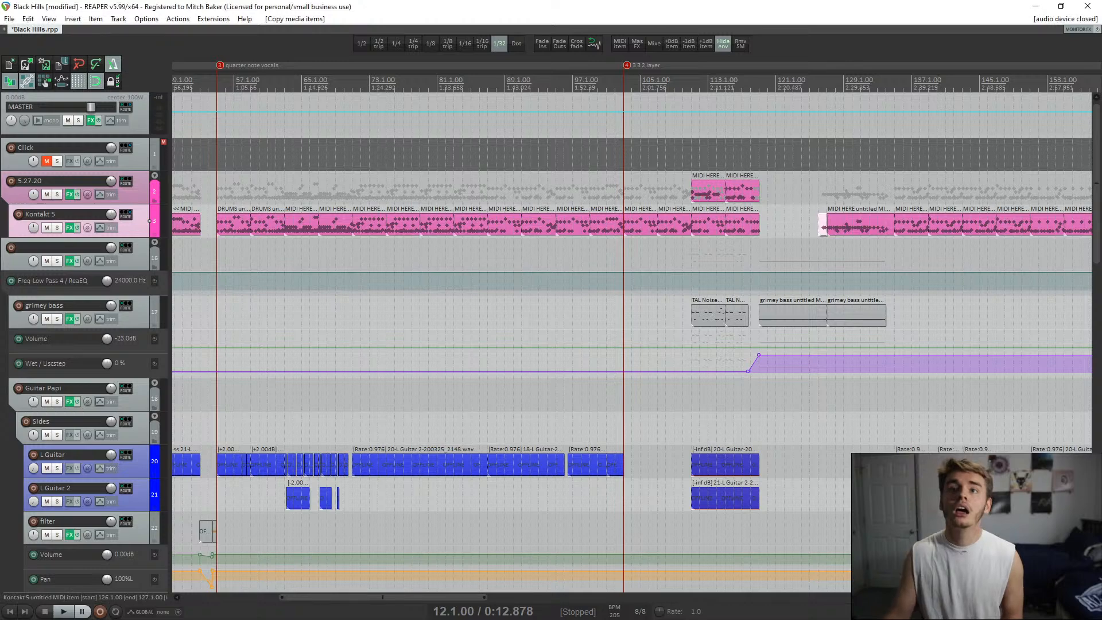
- Play the mix from the copied Kontakt 5 pickup item at measure 126
{"action": "left_click", "coordinate": [820, 227]}
{"action": "key", "text": "space"}
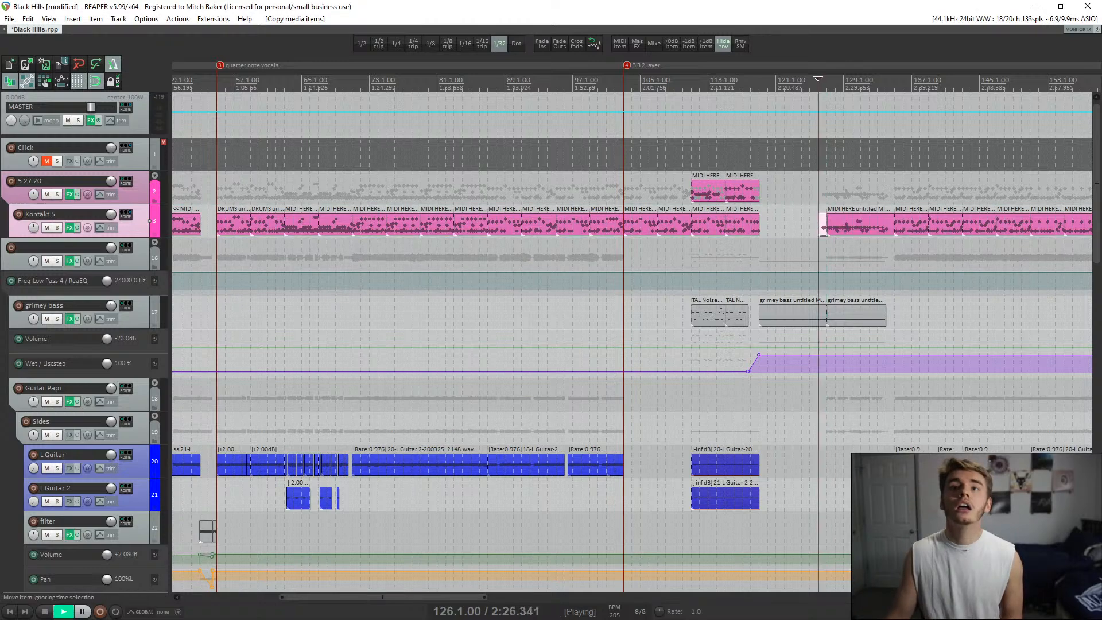
{"action": "scroll", "coordinate": [820, 227], "scroll_direction": "up", "scroll_amount": 9}
{"action": "scroll", "coordinate": [632, 227], "scroll_direction": "down", "scroll_amount": 9}
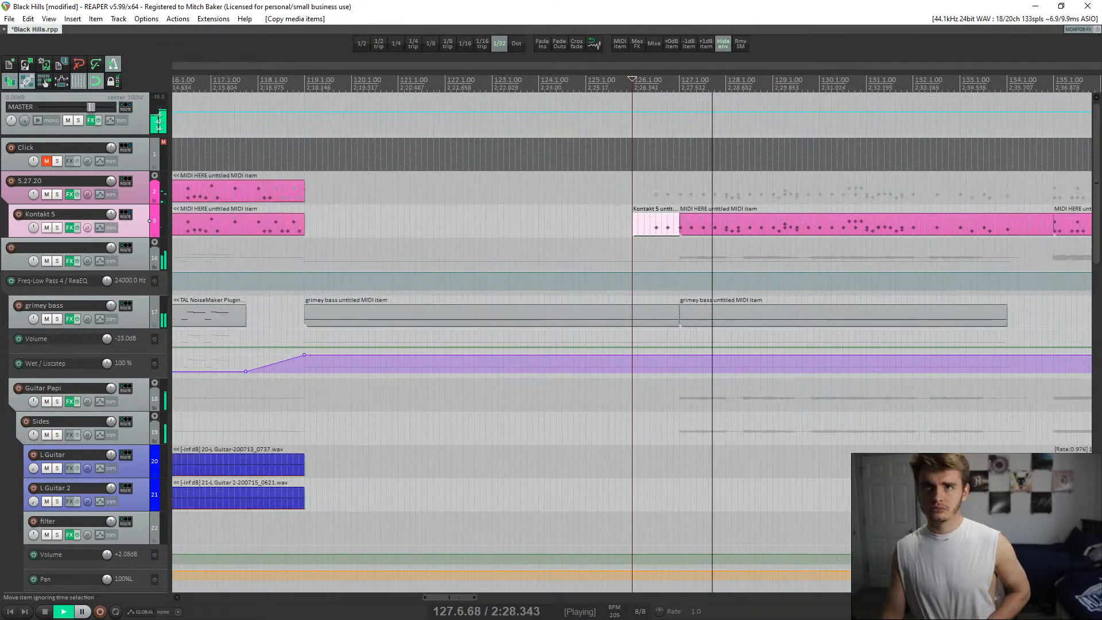
- Restart playback from the end of the Kontakt 5 item at measure 119
{"action": "left_click", "coordinate": [545, 226]}
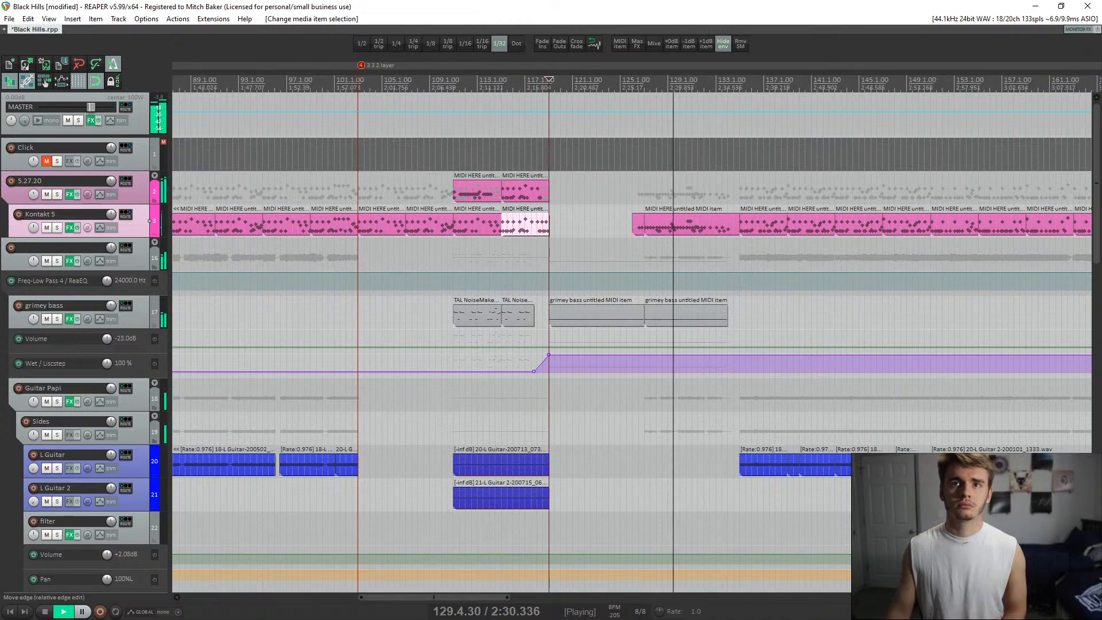
{"action": "key", "text": "space"}
{"action": "key", "text": "space"}
{"action": "scroll", "coordinate": [554, 275], "scroll_direction": "up", "scroll_amount": 5}
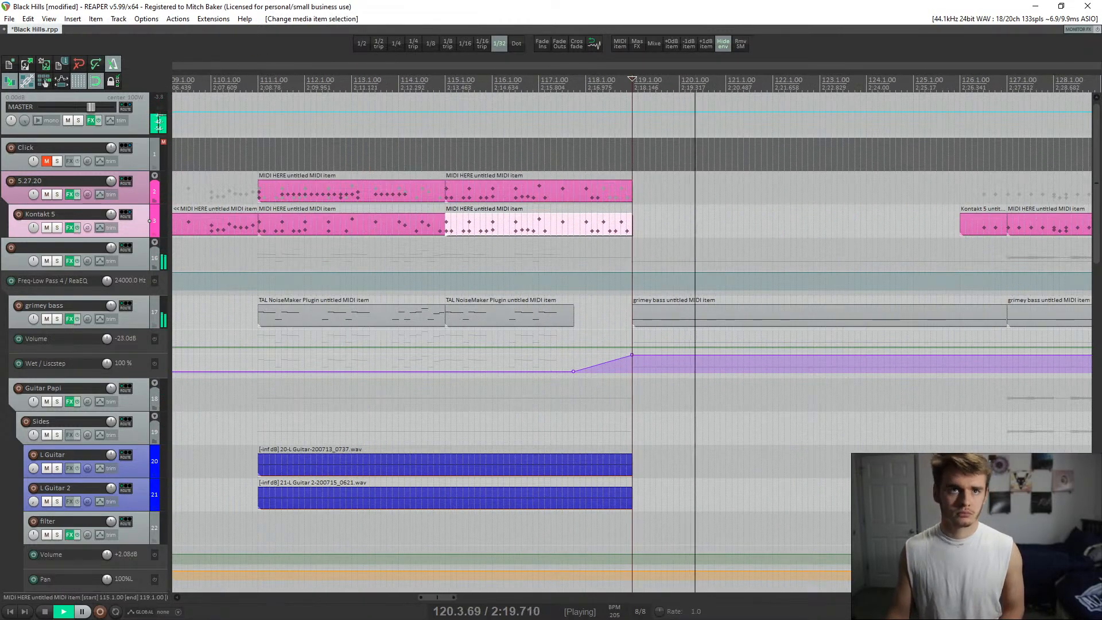
- Solo the grimey bass track during playback, then remove the solo
{"action": "scroll", "coordinate": [632, 327], "scroll_direction": "up", "scroll_amount": 2}
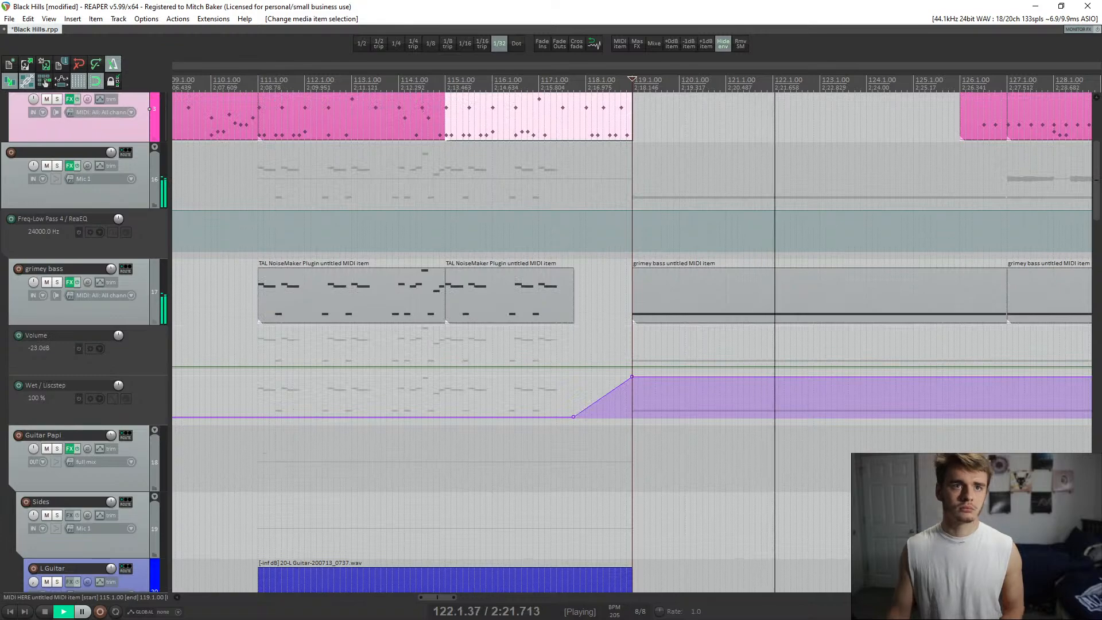
{"action": "scroll", "coordinate": [86, 327], "scroll_direction": "up", "scroll_amount": 1}
{"action": "left_click", "coordinate": [56, 349]}
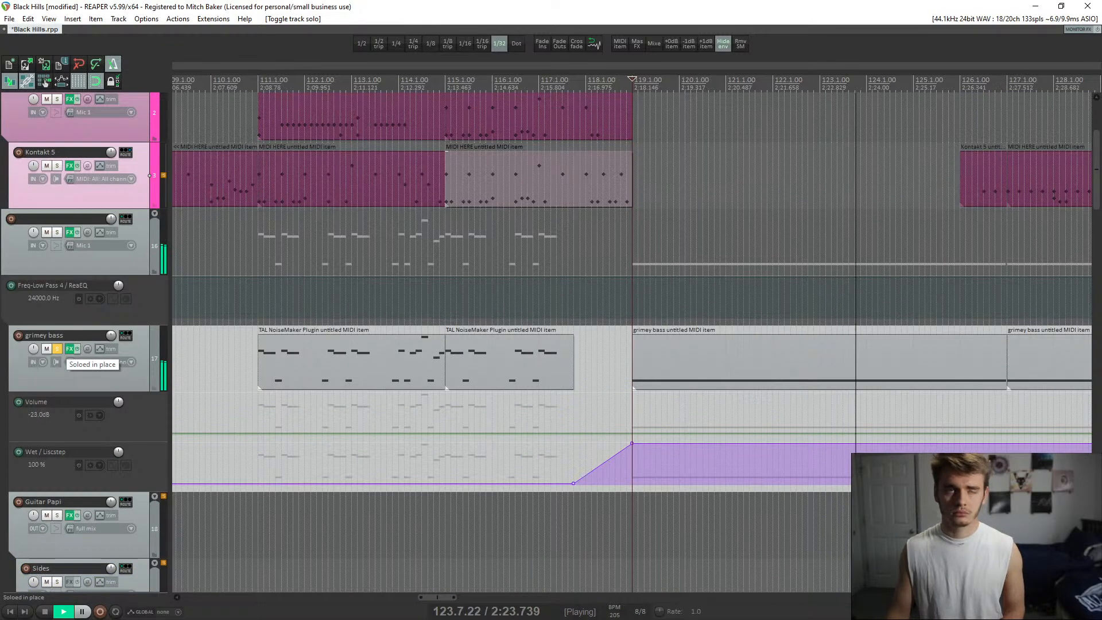
{"action": "left_click", "coordinate": [57, 349]}
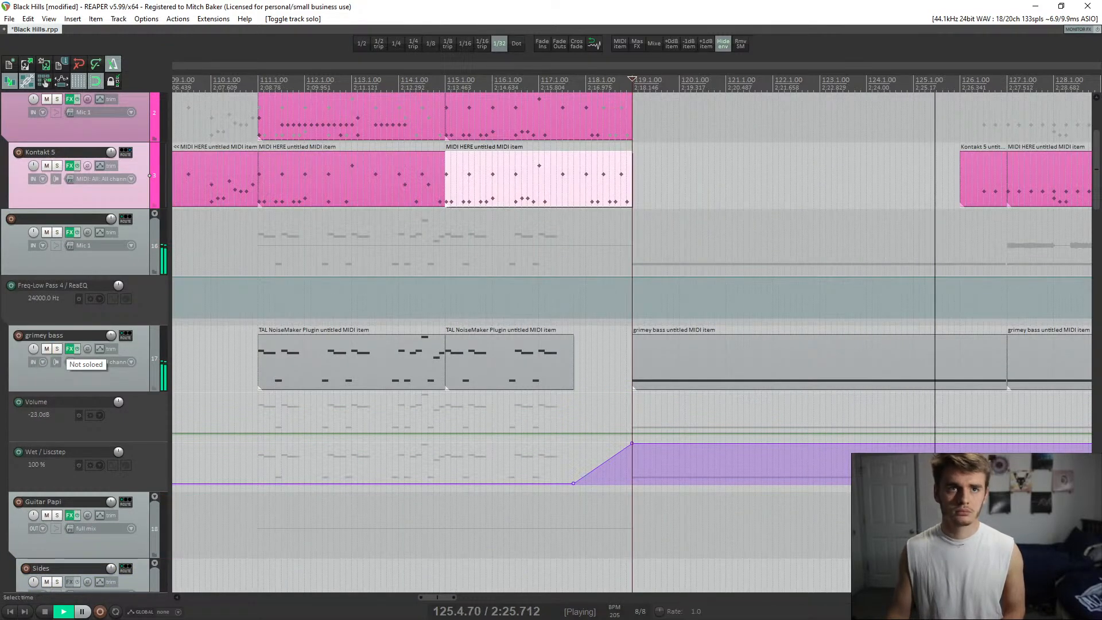
{"action": "scroll", "coordinate": [402, 327], "scroll_direction": "up", "scroll_amount": 3}
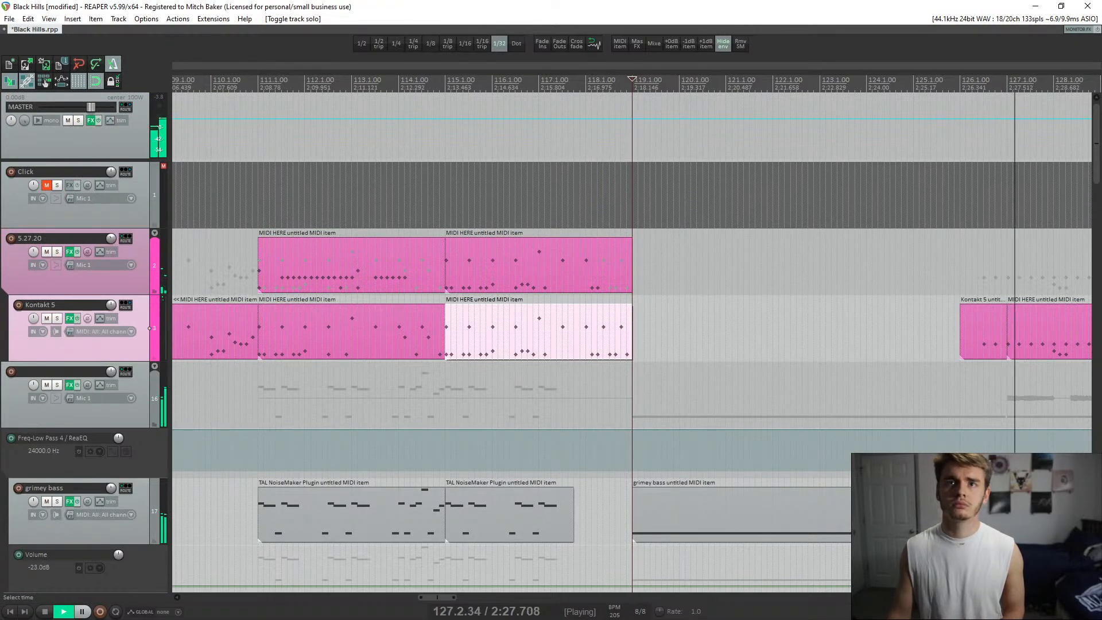
- Insert an empty MIDI item spanning measures 119 to 123 and move it onto the Kontakt 5 track
{"action": "left_click_drag", "start_coordinate": [632, 201], "coordinate": [819, 199]}
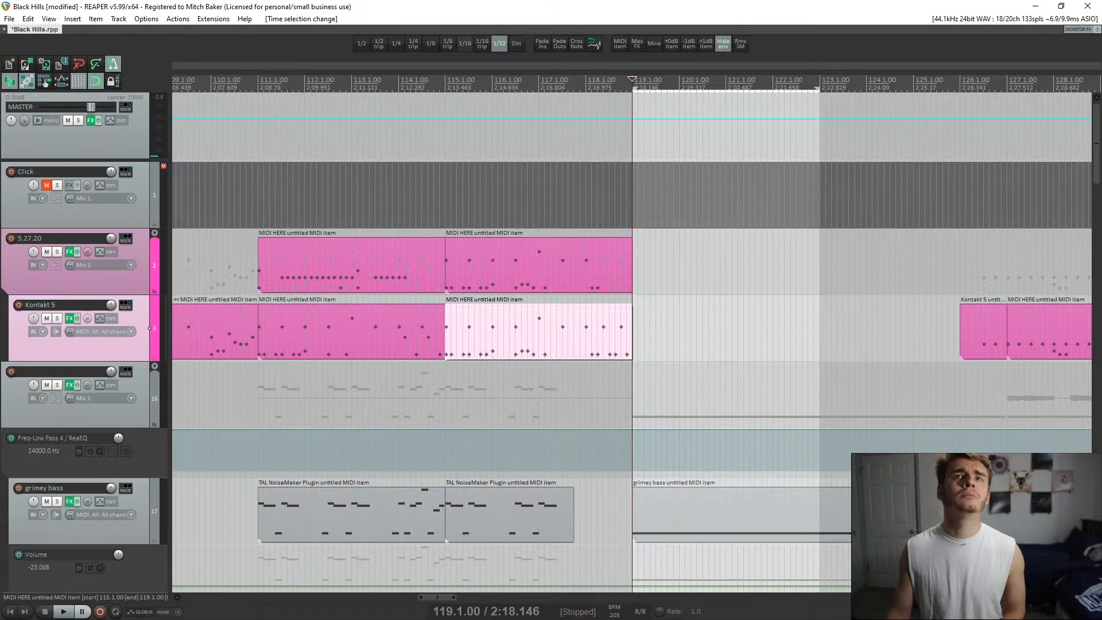
{"action": "left_click", "coordinate": [620, 43]}
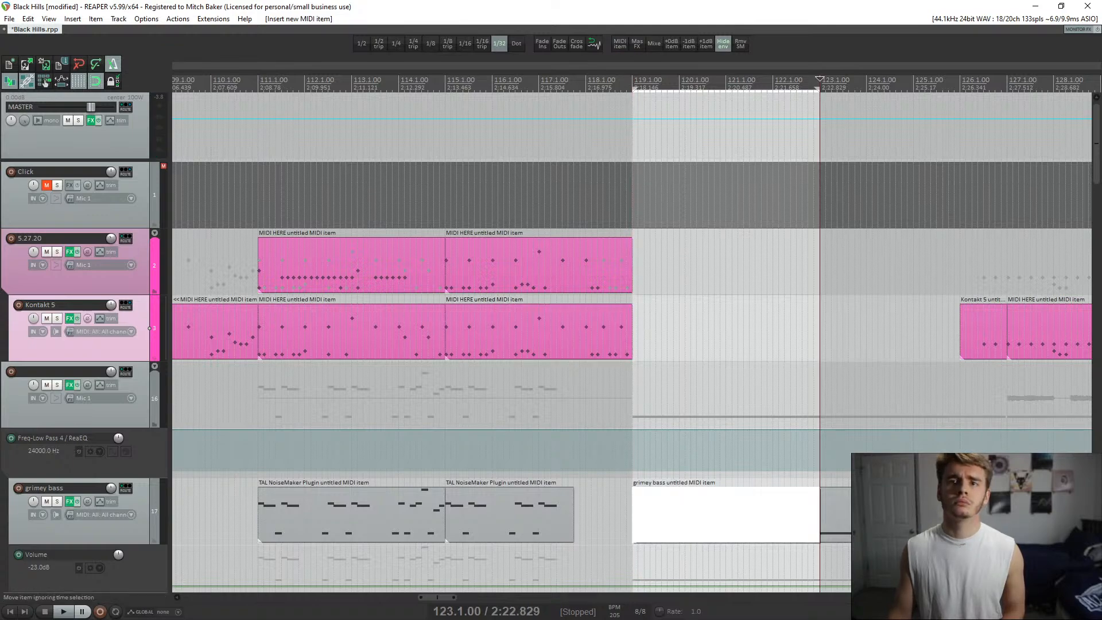
{"action": "left_click_drag", "start_coordinate": [666, 513], "coordinate": [666, 330]}
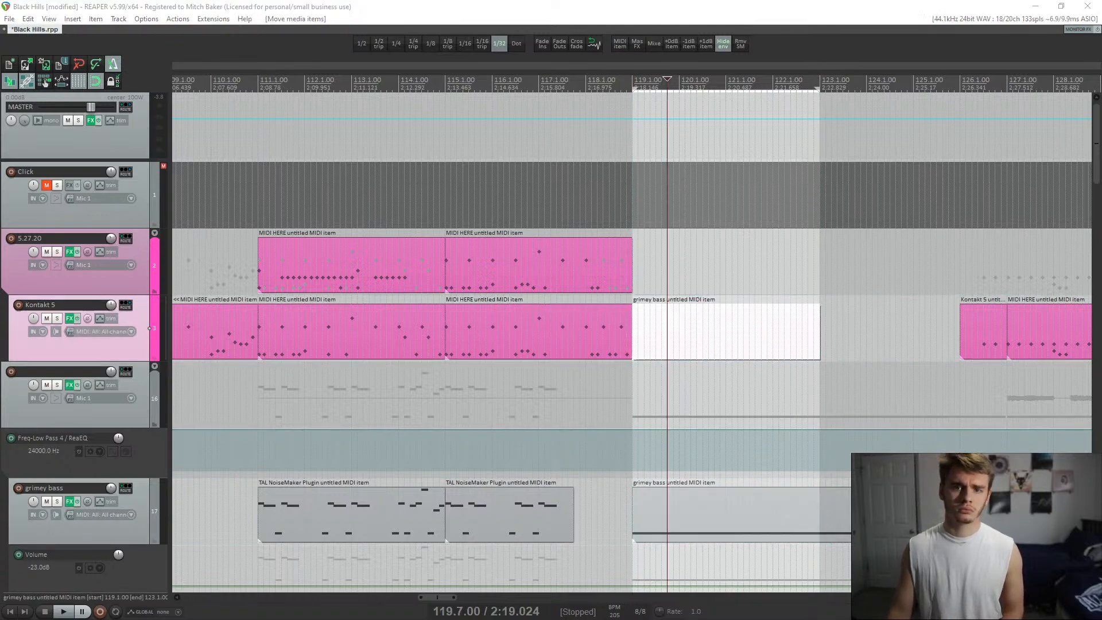
- Open the empty Kontakt 5 item for MIDI editing beside the arrangement, play from measure 119 and stop
{"action": "double_click", "coordinate": [667, 330]}
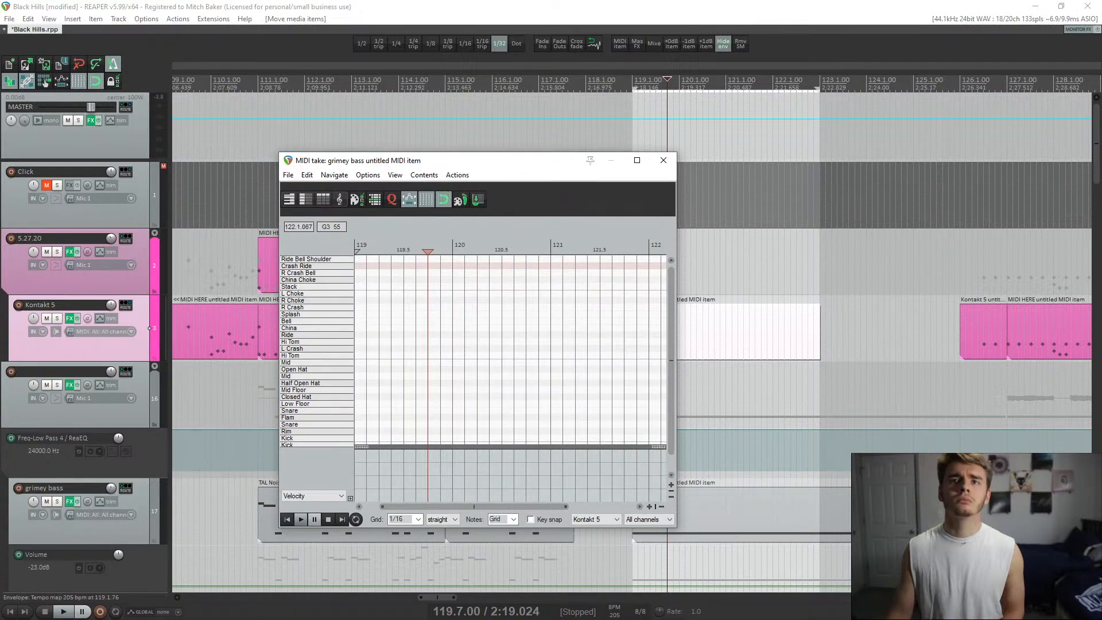
{"action": "left_click_drag", "start_coordinate": [448, 161], "coordinate": [264, 169]}
{"action": "left_click", "coordinate": [634, 329]}
{"action": "key", "text": "space"}
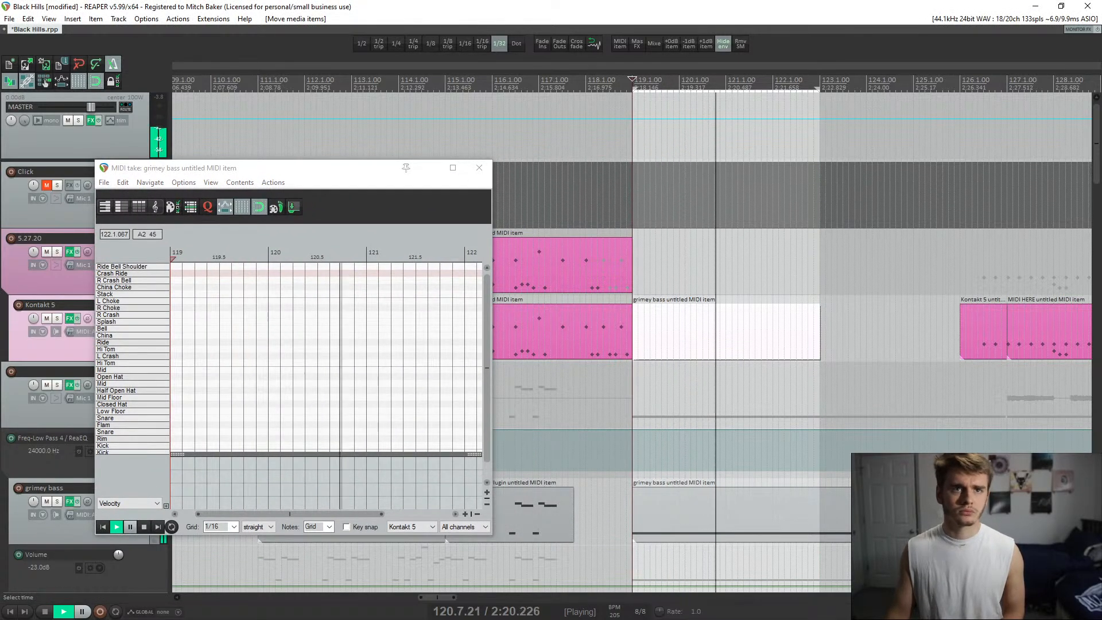
{"action": "key", "text": "space"}
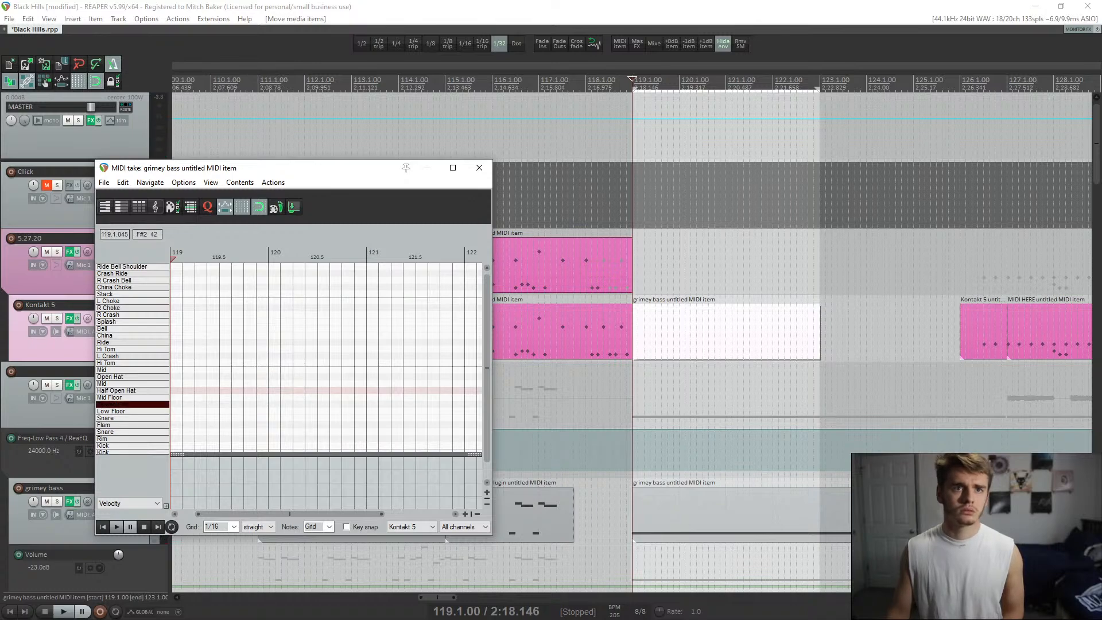
- Add a Closed Hat note at the start of measure 119 and audition it
{"action": "scroll", "coordinate": [160, 404], "scroll_direction": "up", "scroll_amount": 4}
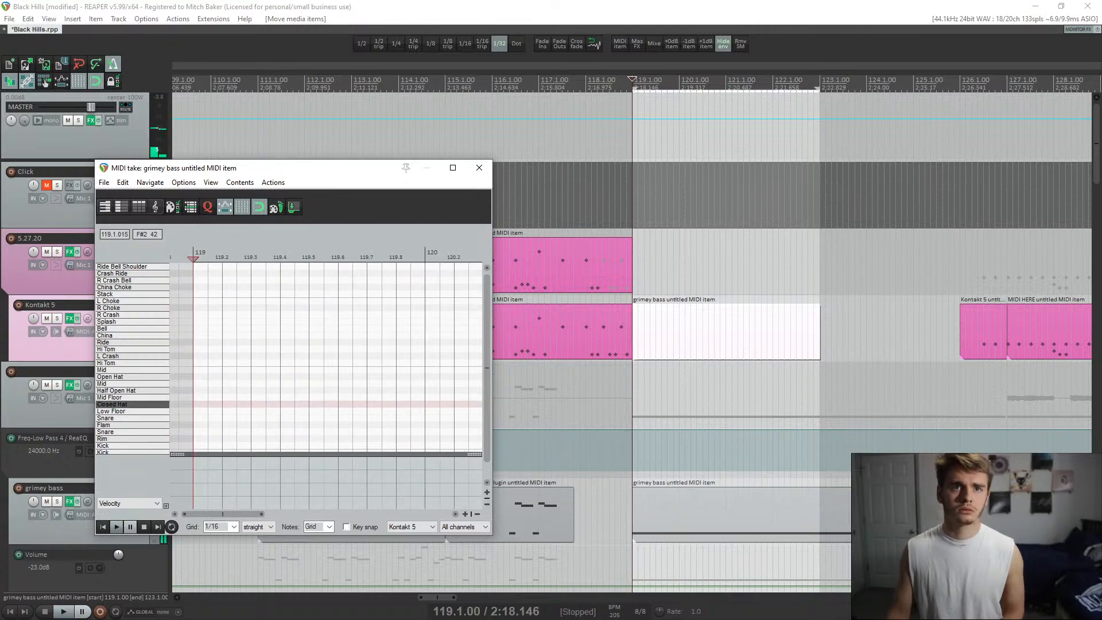
{"action": "double_click", "coordinate": [195, 404]}
{"action": "scroll", "coordinate": [194, 397], "scroll_direction": "down", "scroll_amount": 2}
{"action": "key", "text": "space"}
{"action": "key", "text": "space"}
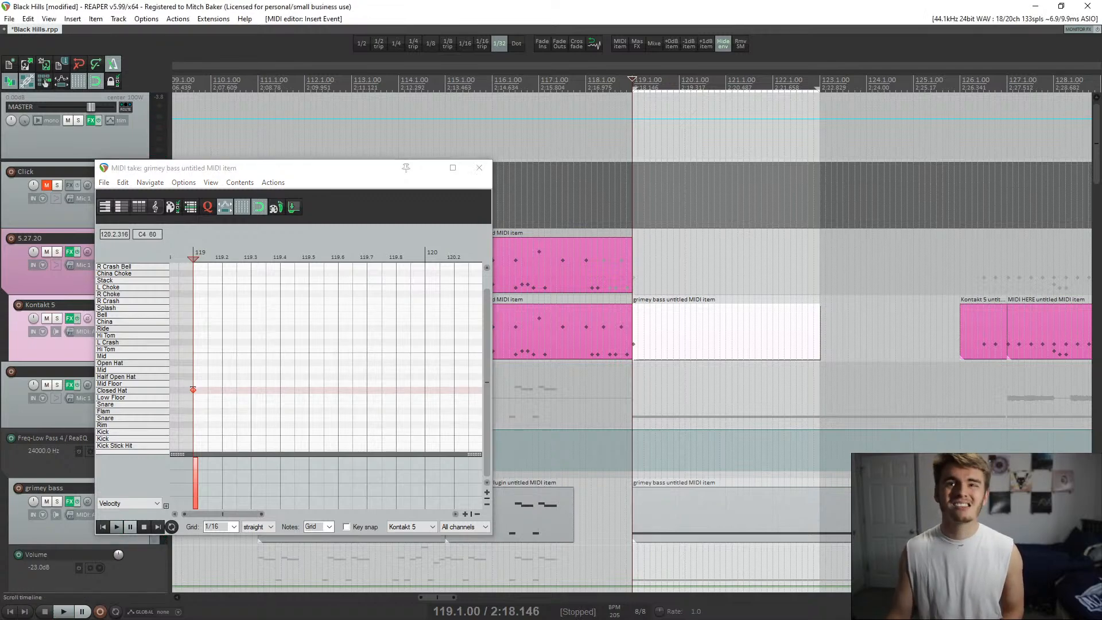
- Replay the section from measure 119, stop, and add a second Closed Hat note a 1/16 after the first
{"action": "key", "text": "space"}
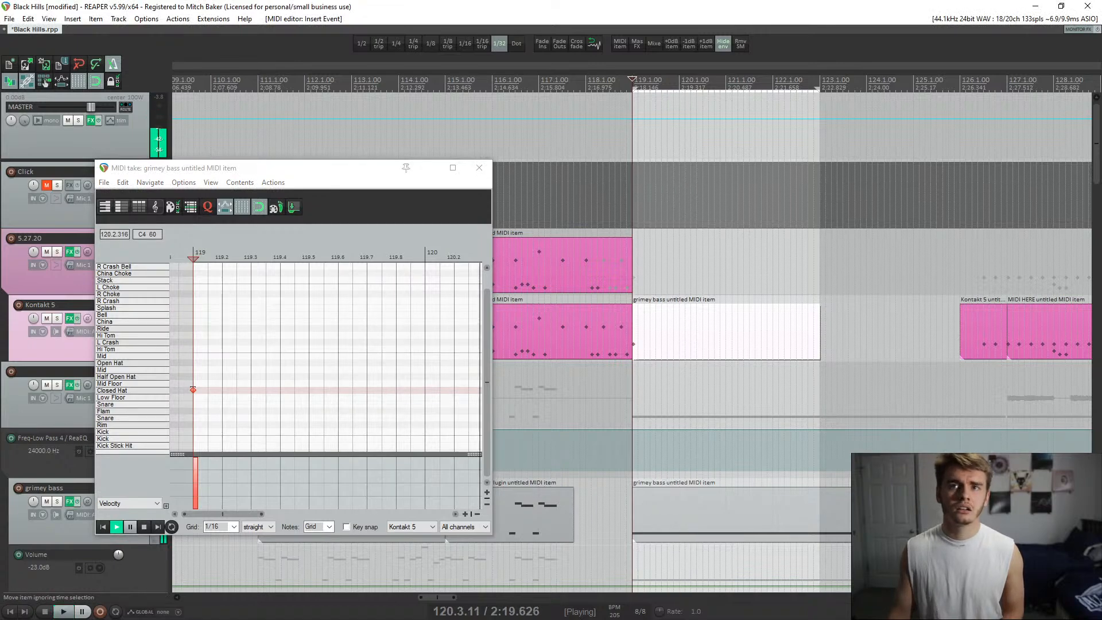
{"action": "key", "text": "space"}
{"action": "double_click", "coordinate": [209, 390]}
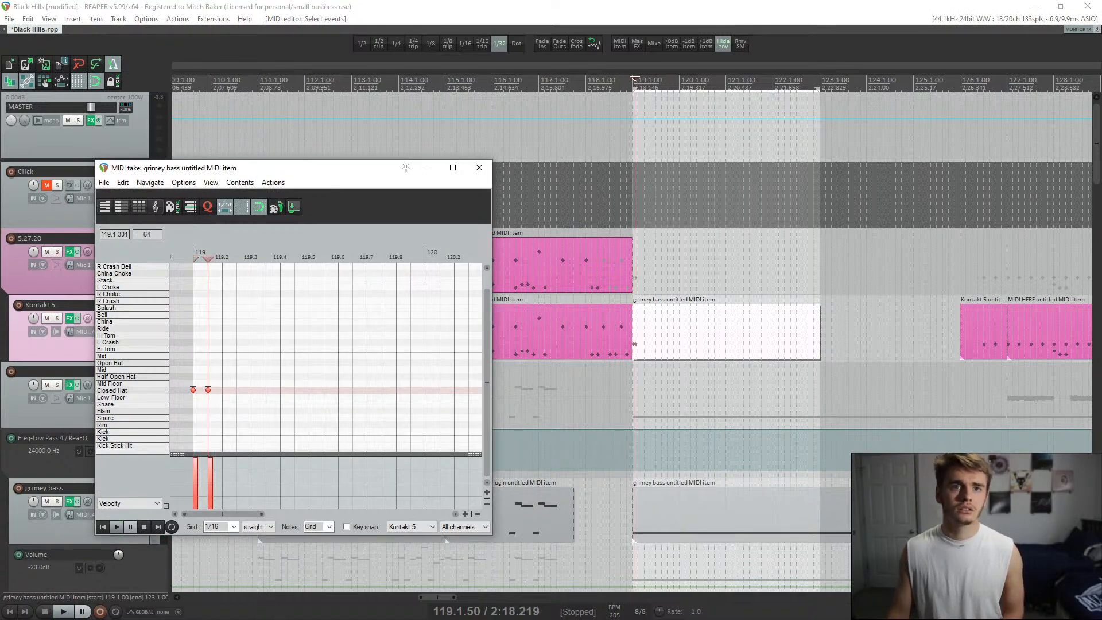
- Lower the velocity of both Closed Hat notes, space them at 119.1 and 119.2, and play from measure 119
{"action": "left_click", "coordinate": [194, 424]}
{"action": "key", "text": "space"}
{"action": "scroll", "coordinate": [201, 421], "scroll_direction": "up", "scroll_amount": 4}
{"action": "key", "text": "space"}
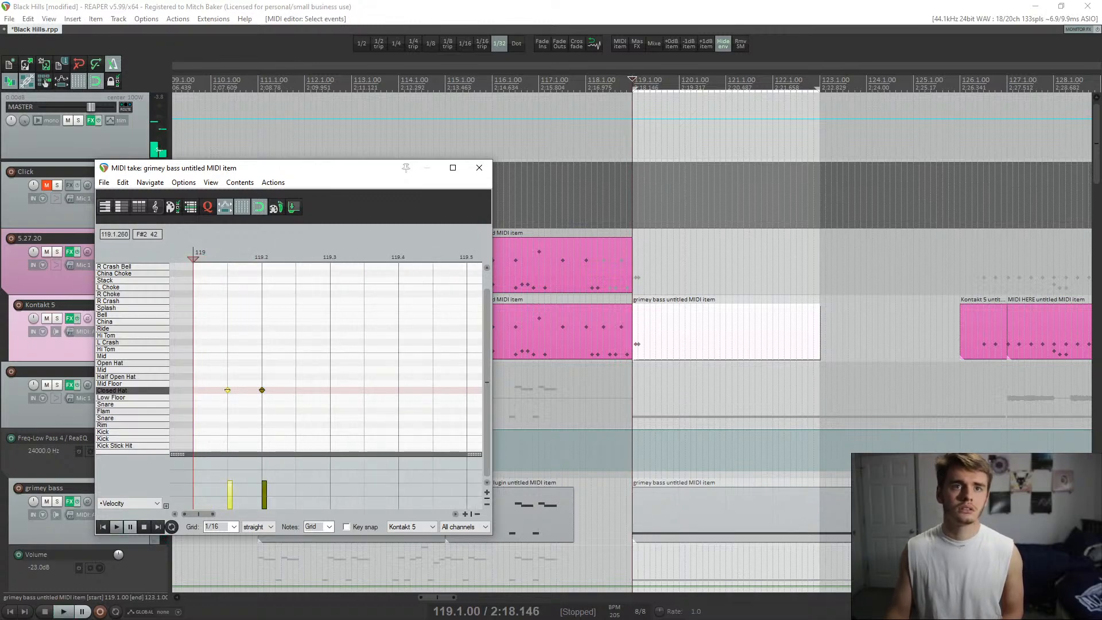
{"action": "key", "text": "space"}
{"action": "scroll", "coordinate": [252, 369], "scroll_direction": "down", "scroll_amount": 3}
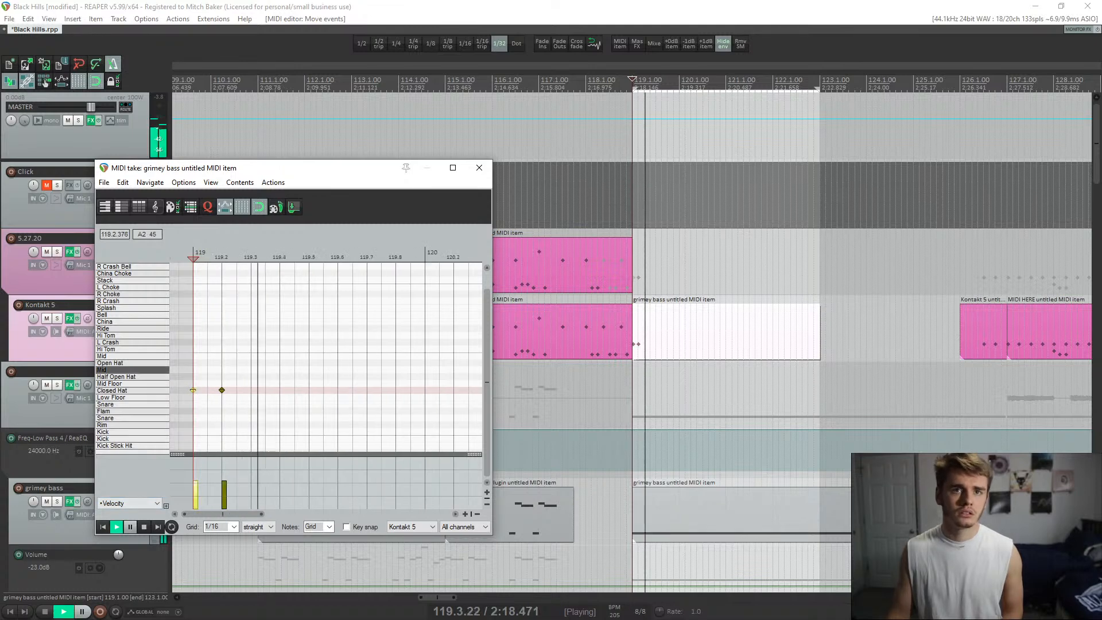
- Replay the section from measure 119, stop, and add Closed Hat notes at 119.4, 119.5 and 119.6
{"action": "key", "text": "space"}
{"action": "key", "text": "space"}
{"action": "key", "text": "space"}
{"action": "key", "text": "space"}
{"action": "key", "text": "space"}
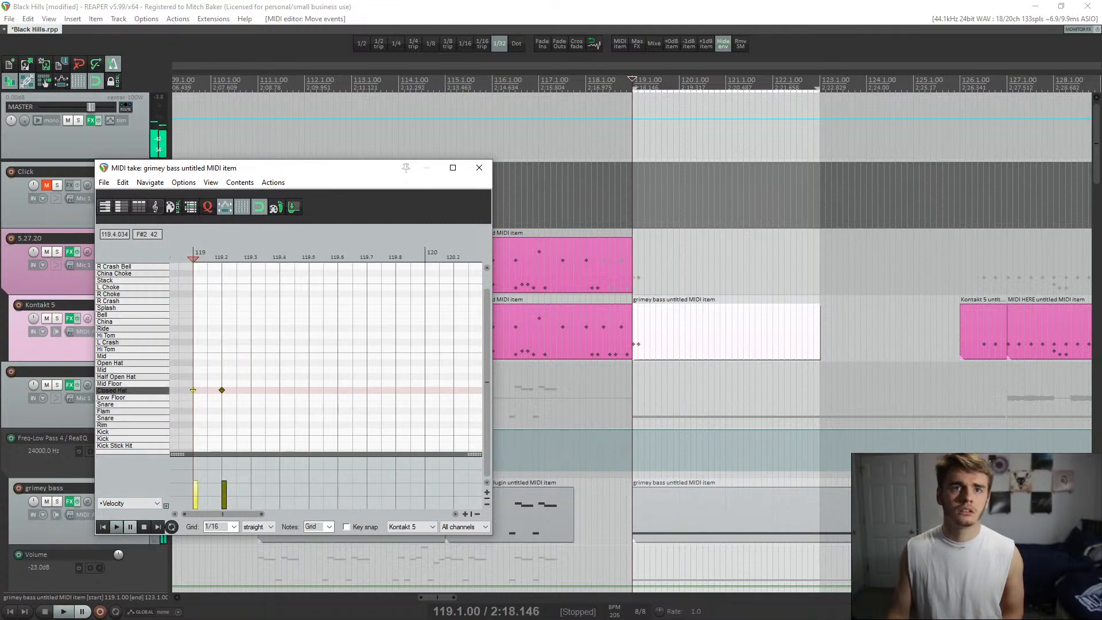
{"action": "left_click", "coordinate": [279, 390]}
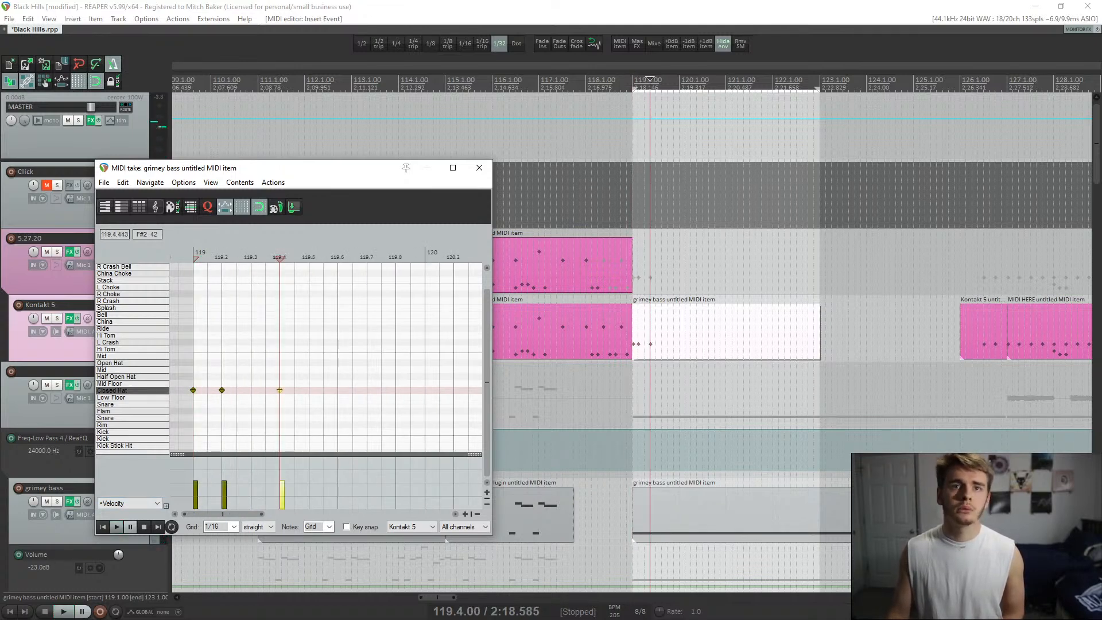
{"action": "left_click", "coordinate": [308, 390]}
{"action": "left_click", "coordinate": [337, 390]}
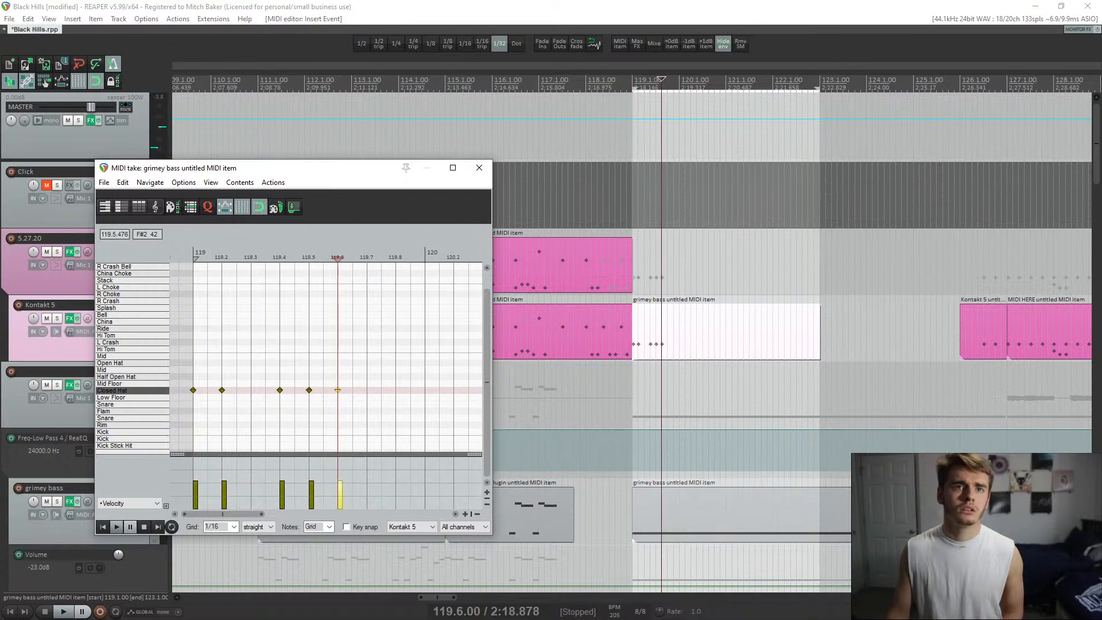
- Move the 119.6 note to Half Open Hat, raise its velocity to 89, and play the pattern from measure 119
{"action": "left_click_drag", "start_coordinate": [337, 390], "coordinate": [337, 377]}
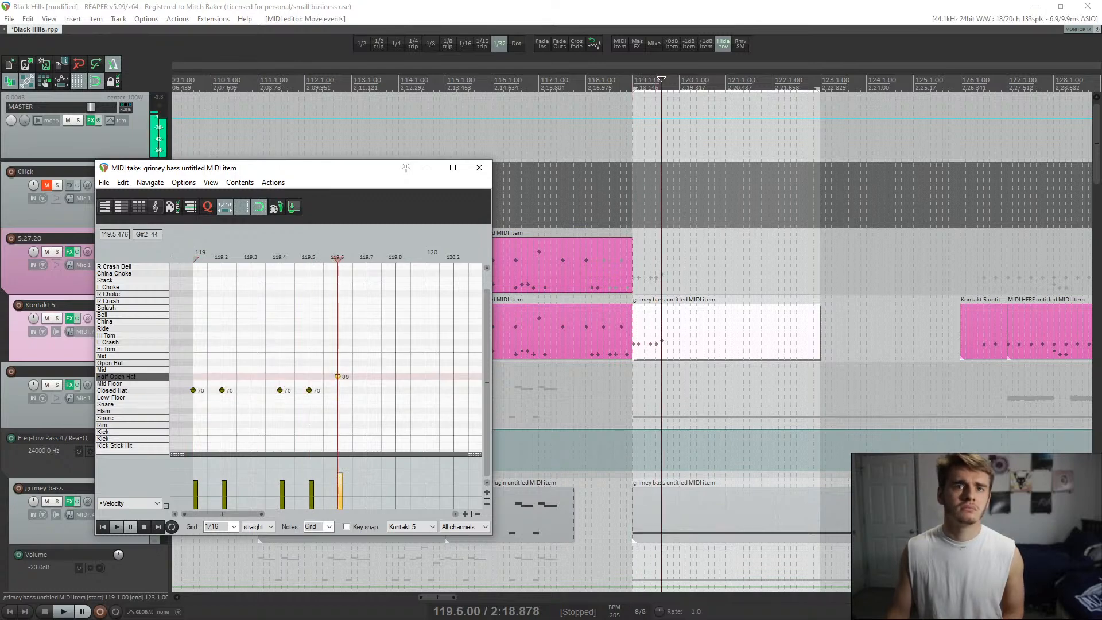
{"action": "left_click", "coordinate": [104, 527]}
{"action": "key", "text": "space"}
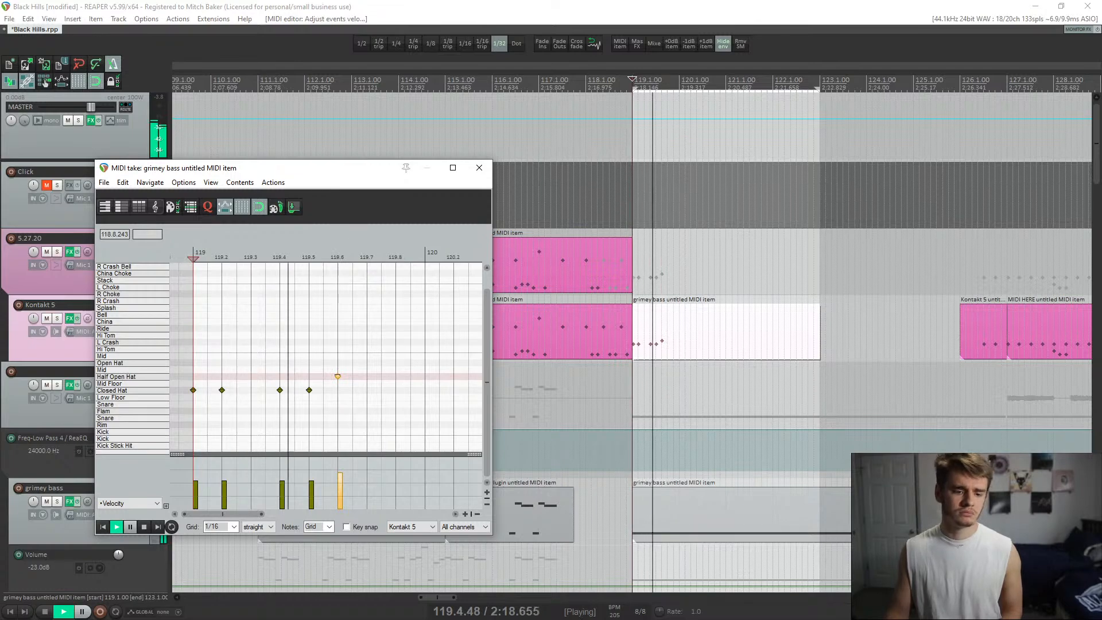
{"action": "key", "text": "space"}
{"action": "key", "text": "space"}
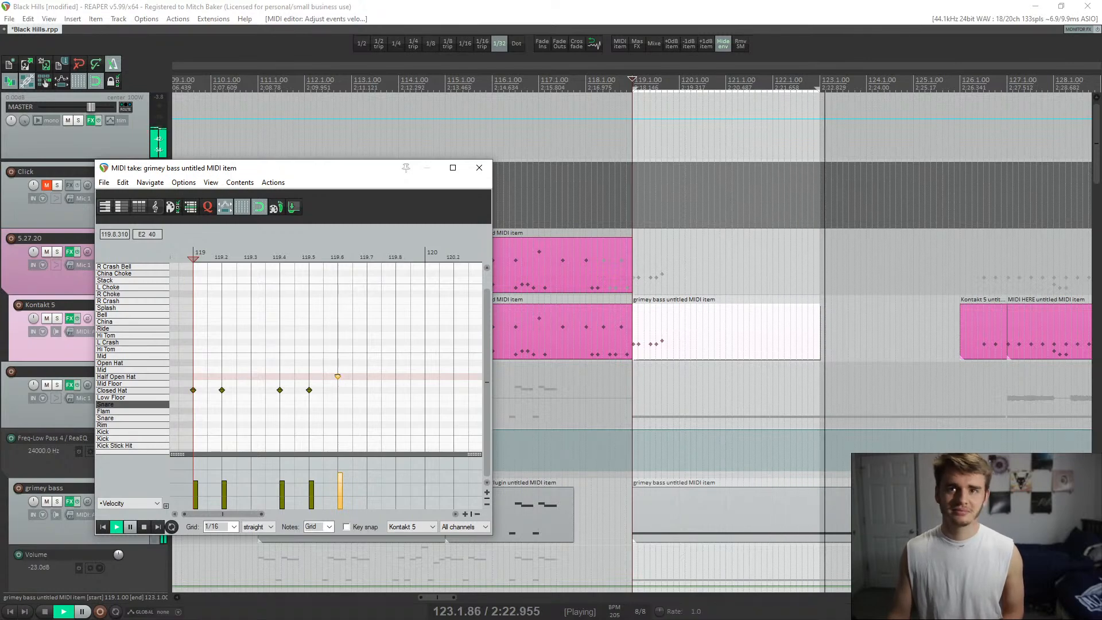
{"action": "key", "text": "space"}
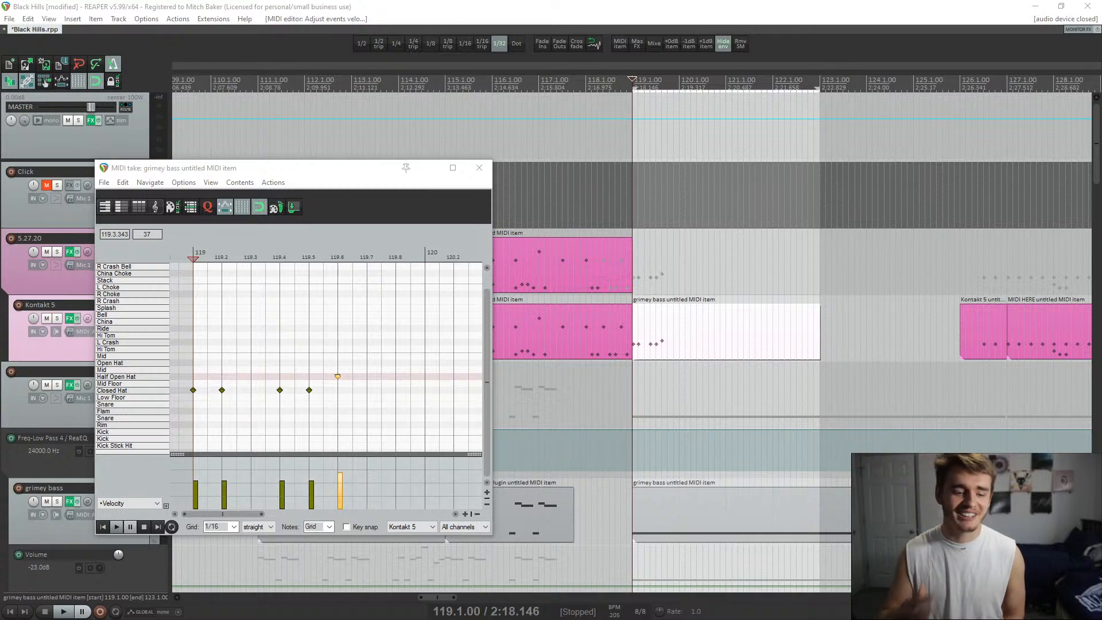
{"action": "key", "text": "space"}
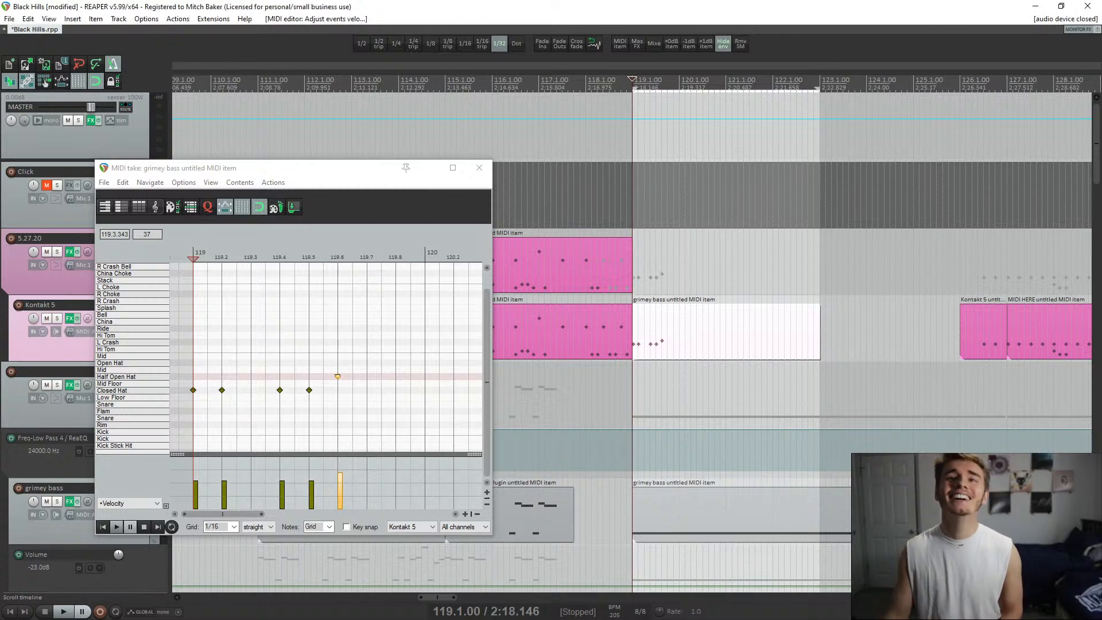
{"action": "key", "text": "space"}
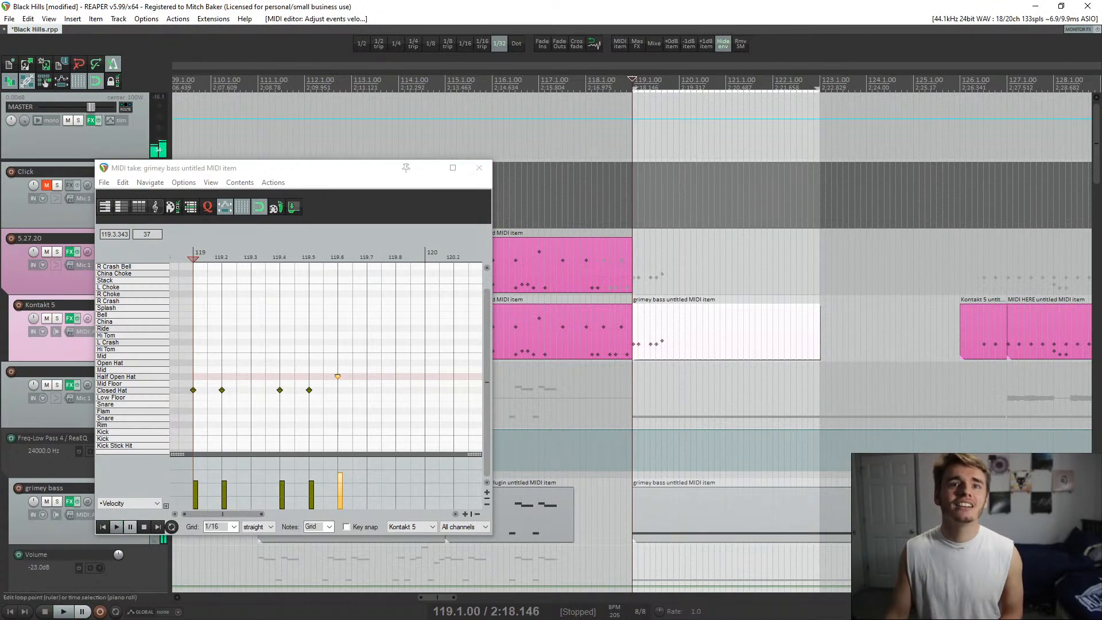
- Add a quieter Closed Hat note at 119.7 and audition the pattern from measure 119
{"action": "left_click", "coordinate": [367, 390]}
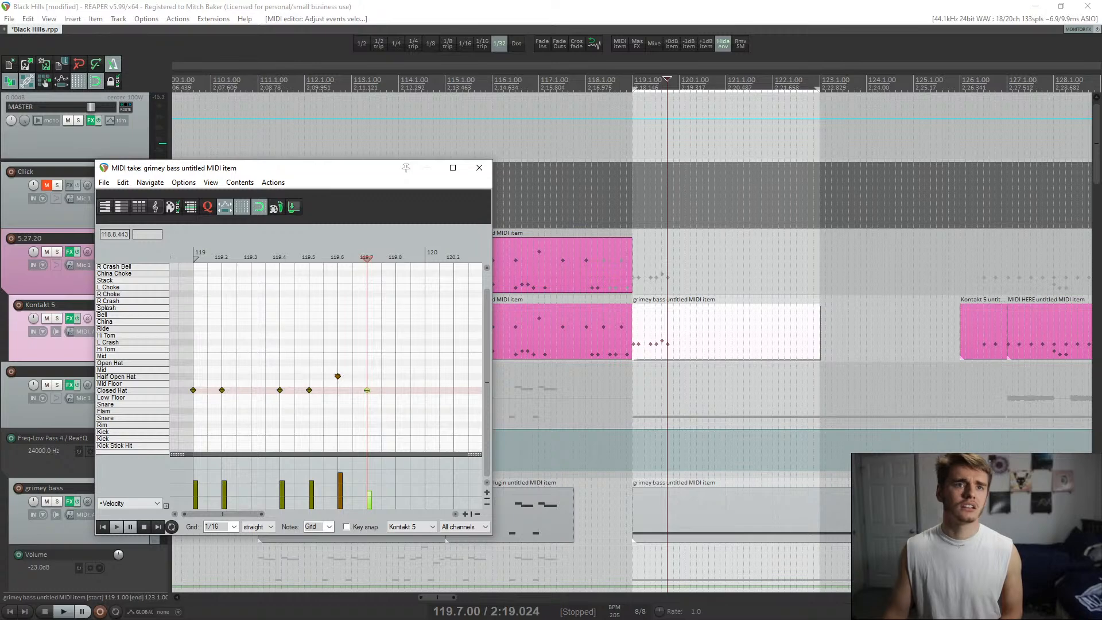
{"action": "key", "text": "space"}
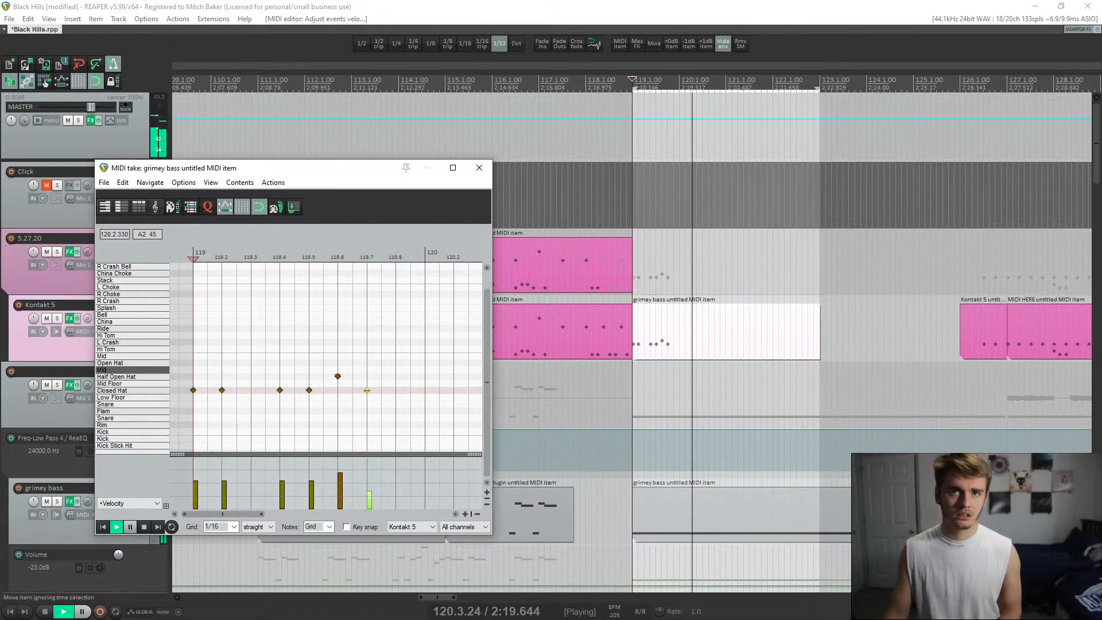
{"action": "key", "text": "space"}
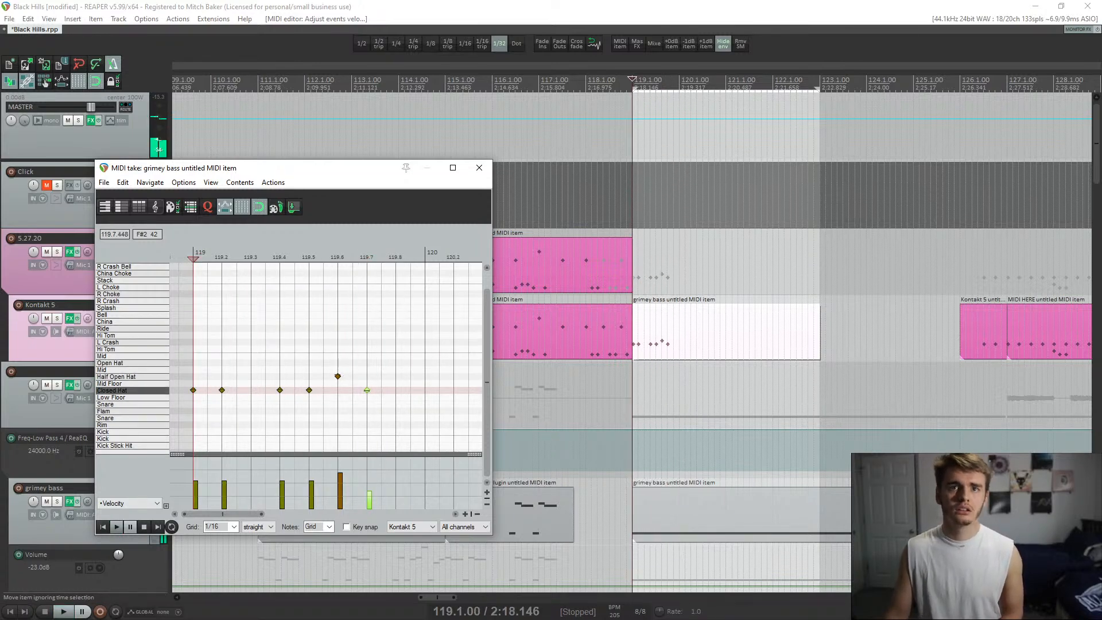
- Add Closed Hat notes at 119.8, 120.1 and 120.2 at the same low velocity, and replay from measure 119
{"action": "left_click", "coordinate": [396, 390]}
{"action": "double_click", "coordinate": [424, 390]}
{"action": "left_click", "coordinate": [457, 390]}
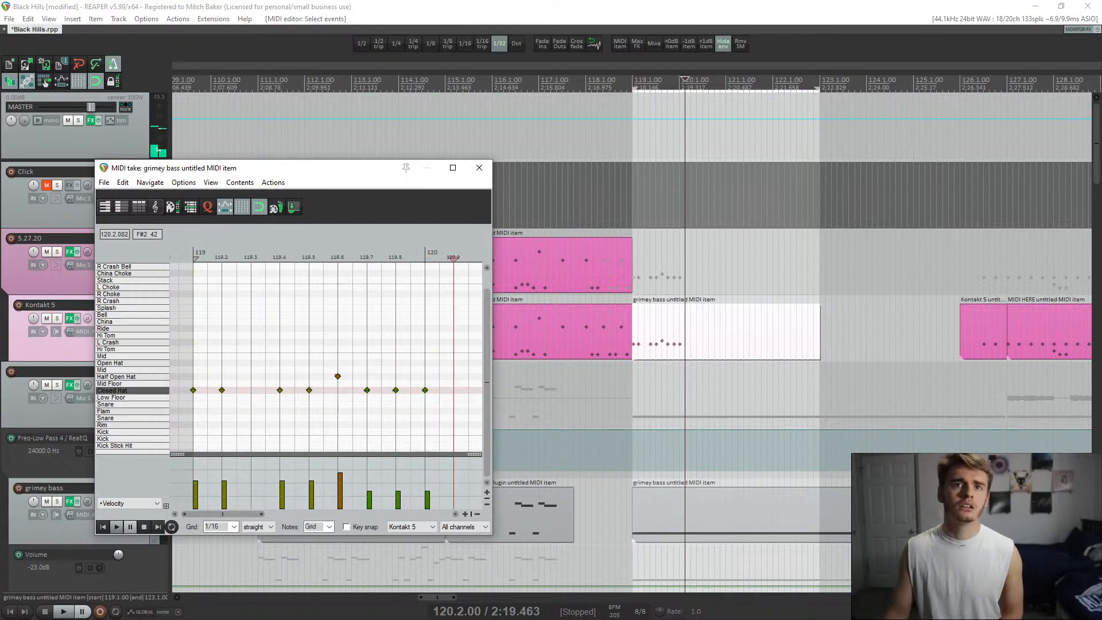
{"action": "key", "text": "space"}
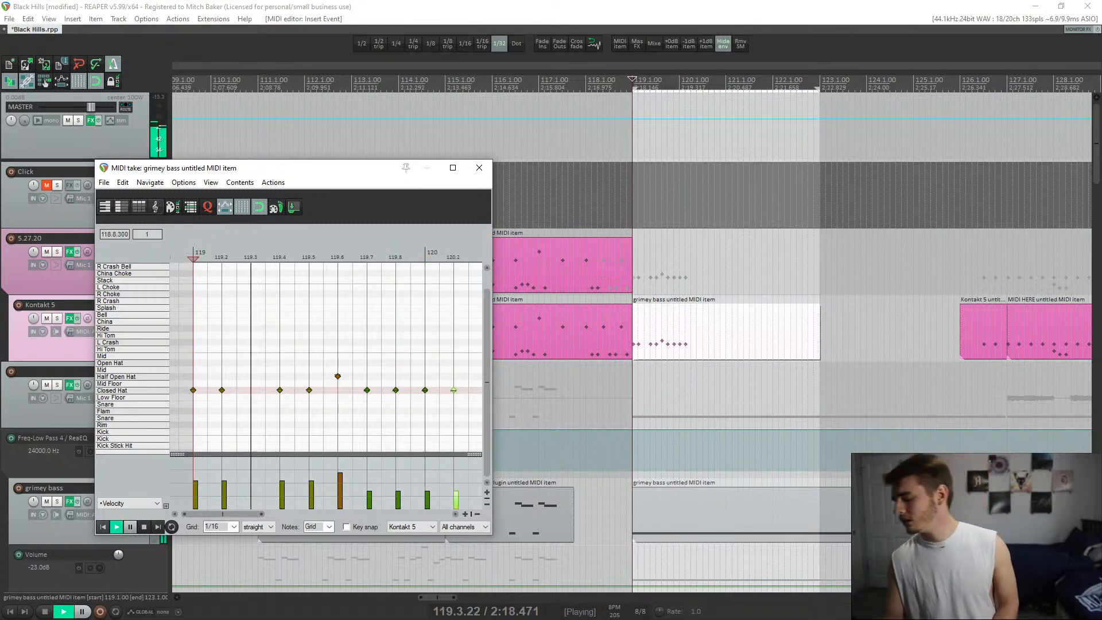
{"action": "key", "text": "space"}
{"action": "key", "text": "space"}
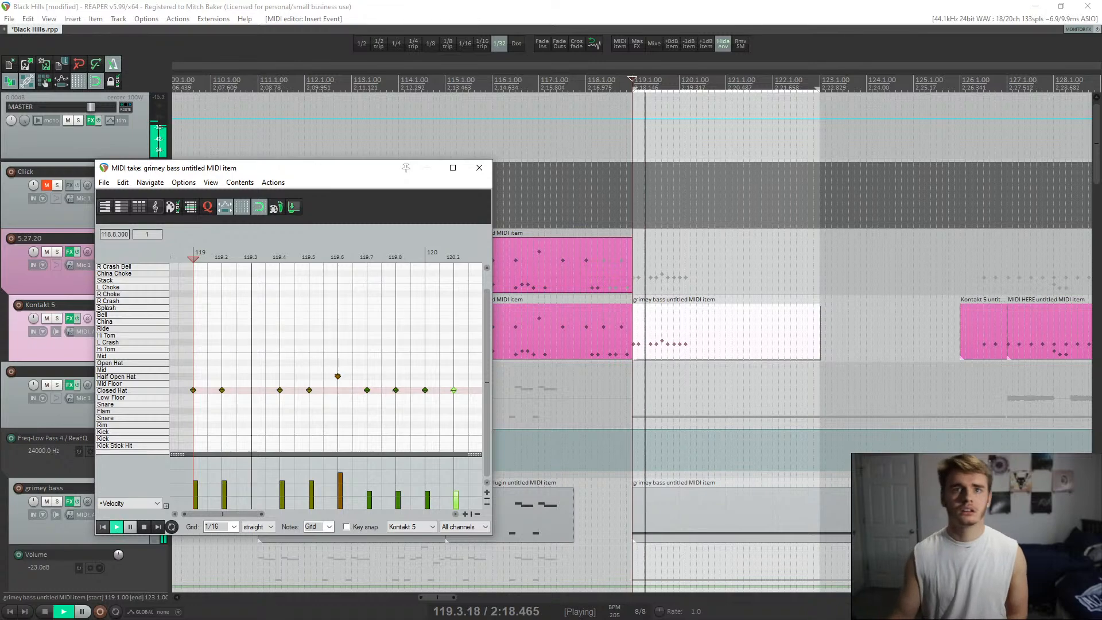
- Play the song from measure 115 to hear the hat pattern following the preceding Kontakt 5 drums
{"action": "scroll", "coordinate": [438, 342], "scroll_direction": "down", "scroll_amount": 3}
{"action": "scroll", "coordinate": [573, 339], "scroll_direction": "down", "scroll_amount": 4}
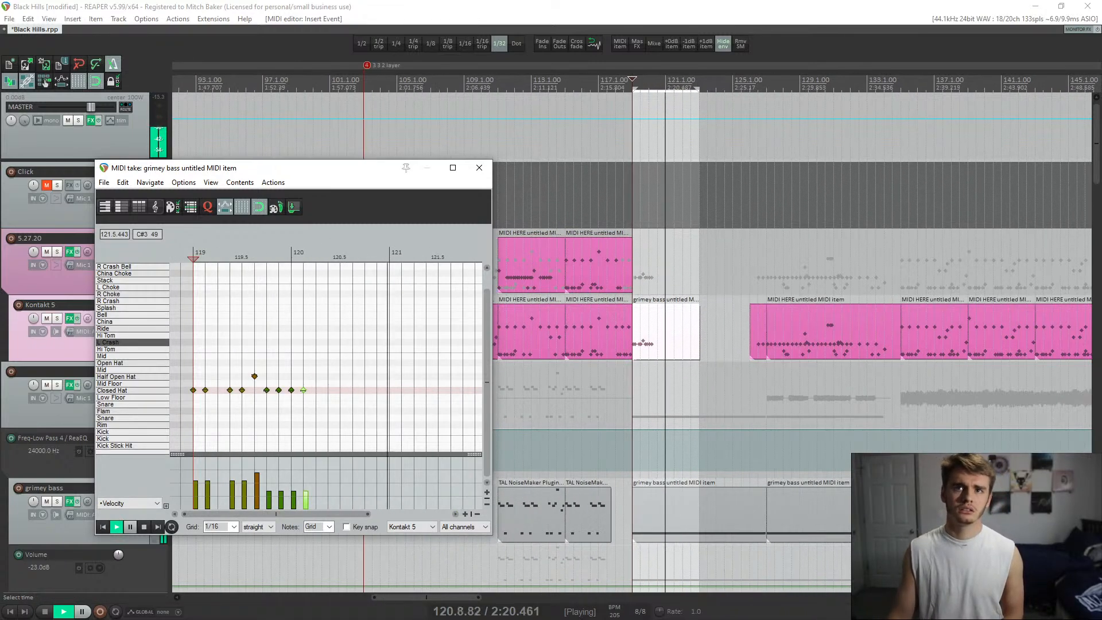
{"action": "key", "text": "space"}
{"action": "left_click", "coordinate": [567, 339]}
{"action": "key", "text": "space"}
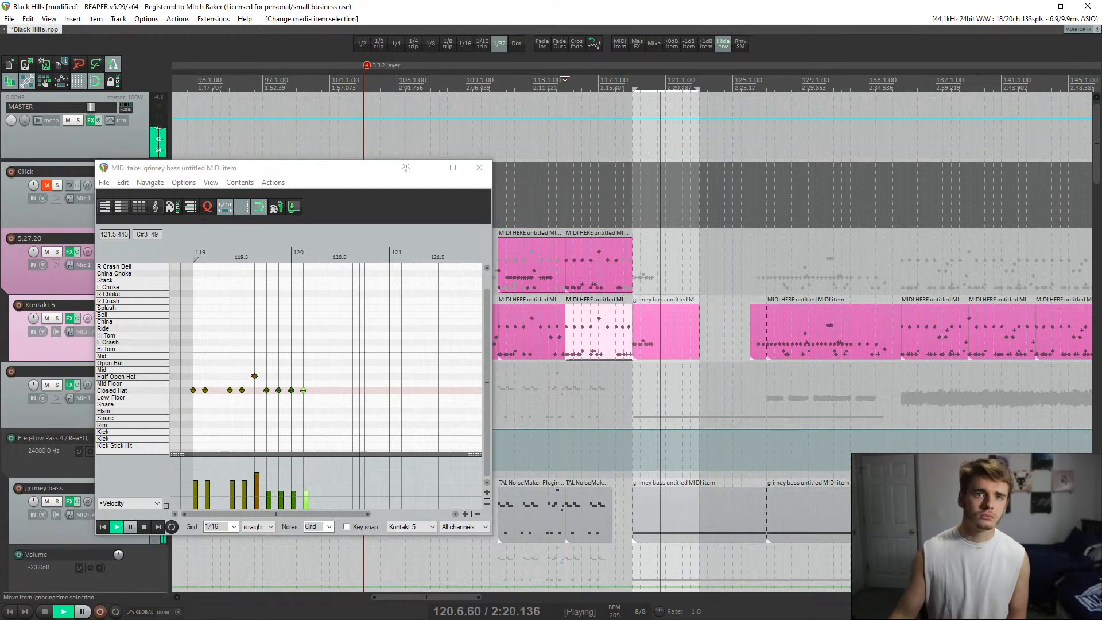
- Lower the velocity of the first four Closed Hat notes and the Half Open Hat note, auditioning from measure 115
{"action": "key", "text": "space"}
{"action": "left_click_drag", "start_coordinate": [248, 386], "coordinate": [151, 392]}
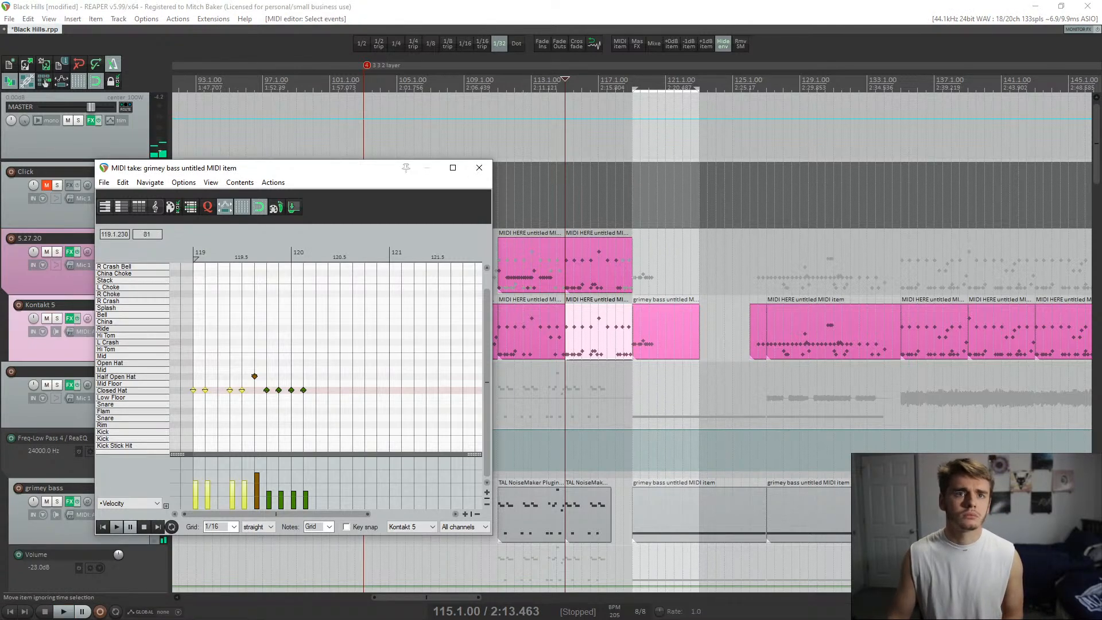
{"action": "key", "text": "space"}
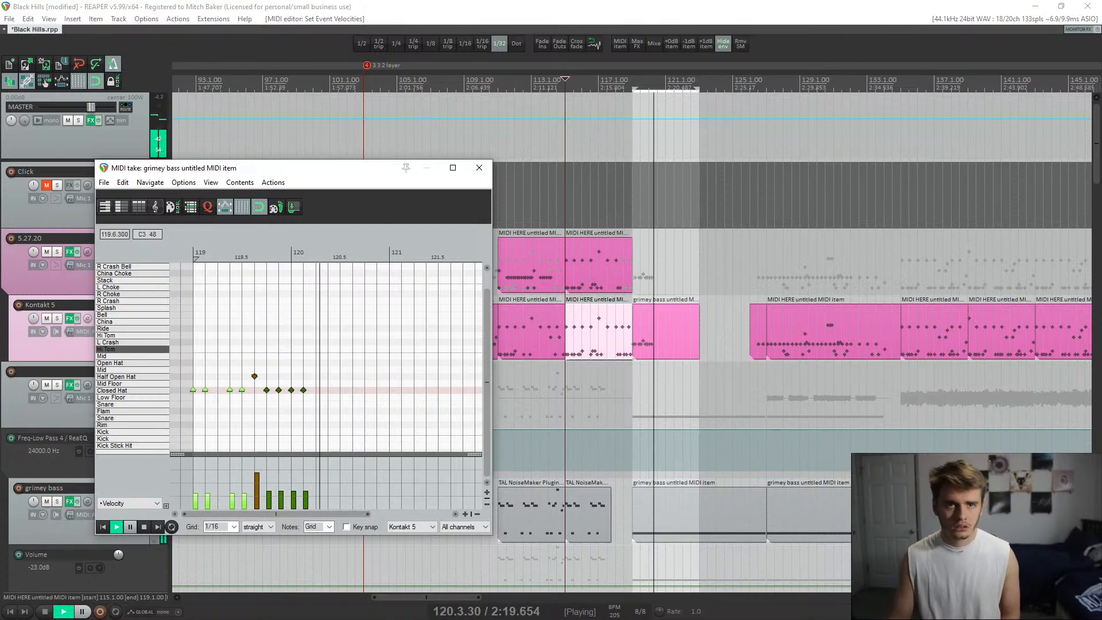
{"action": "key", "text": "space"}
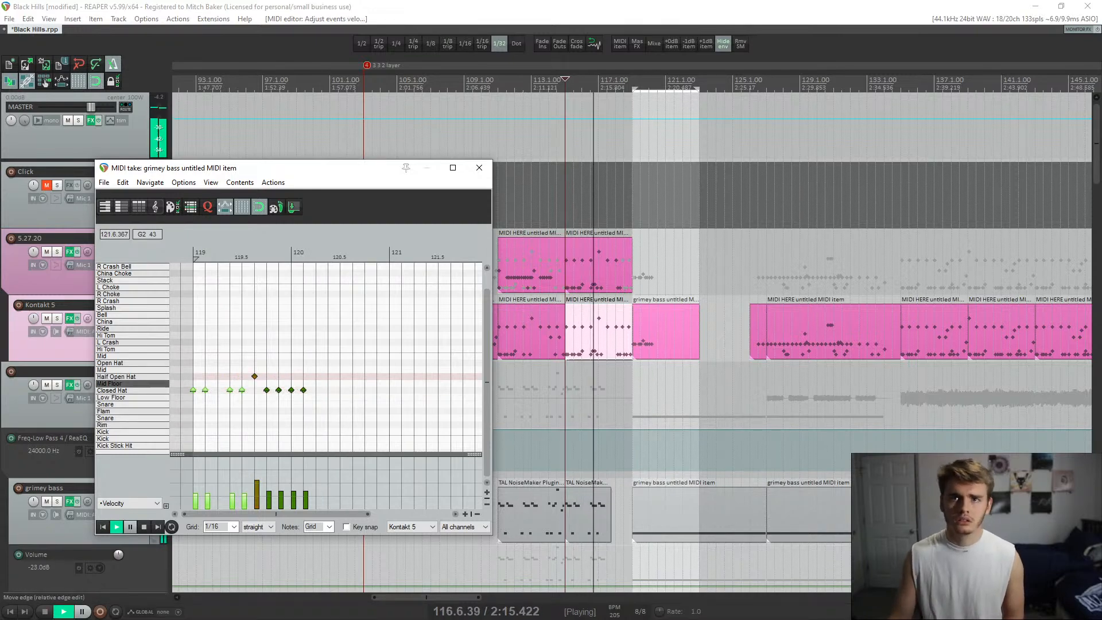
- Return to measure 119, fine-tune the first four Closed Hat velocities to about 47, and play the pattern
{"action": "left_click", "coordinate": [635, 330]}
{"action": "scroll", "coordinate": [635, 330], "scroll_direction": "up", "scroll_amount": 6}
{"action": "scroll", "coordinate": [635, 330], "scroll_direction": "down", "scroll_amount": 2}
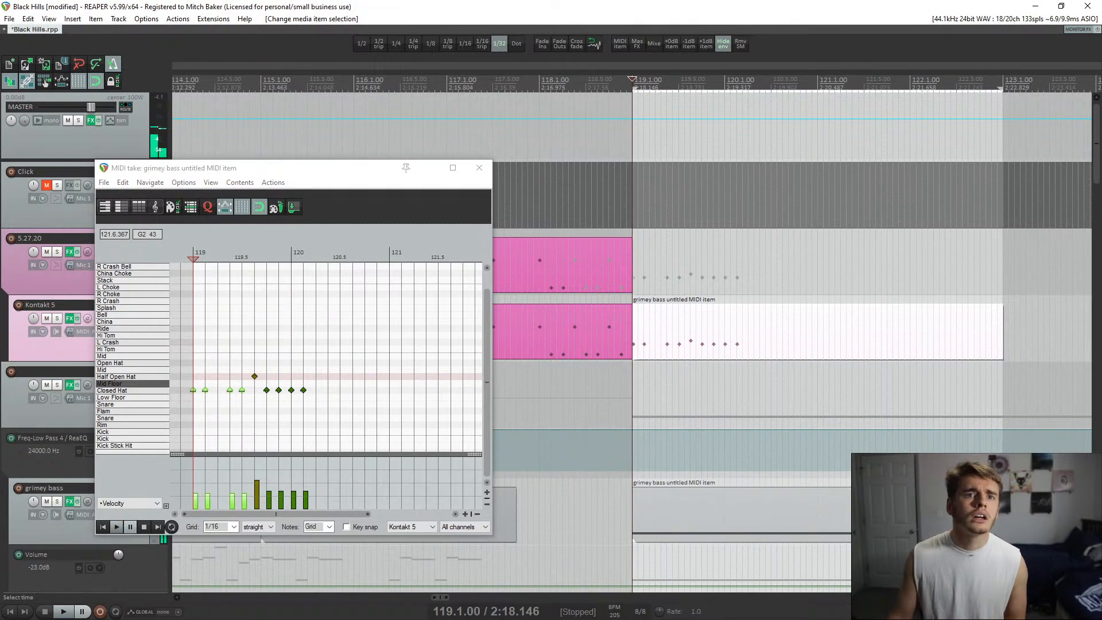
{"action": "left_click", "coordinate": [312, 486]}
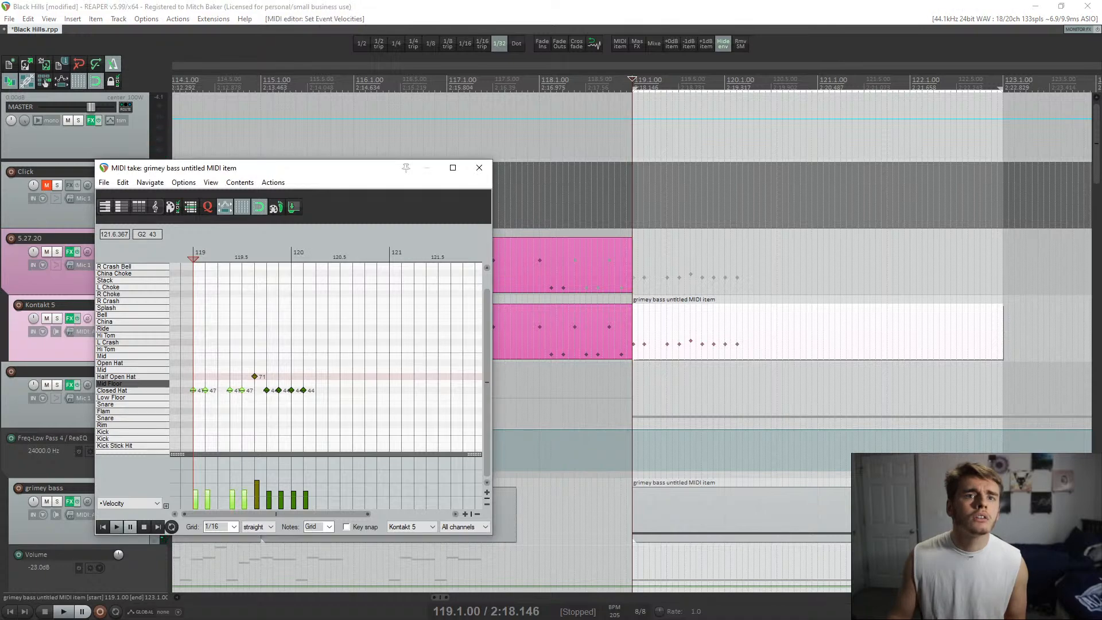
{"action": "key", "text": "space"}
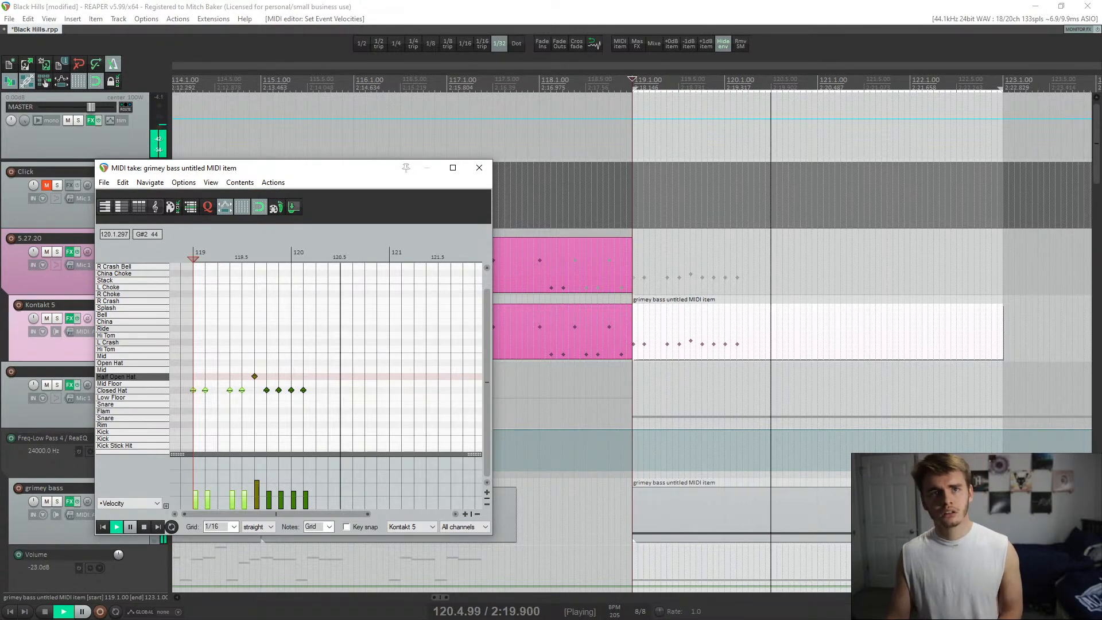
{"action": "key", "text": "space"}
- Add Closed Hat notes at 120.4, 120.5, 120.6, 120.8 and 121.1
{"action": "key", "text": "Insert"}
{"action": "key", "text": "Insert"}
{"action": "key", "text": "Insert"}
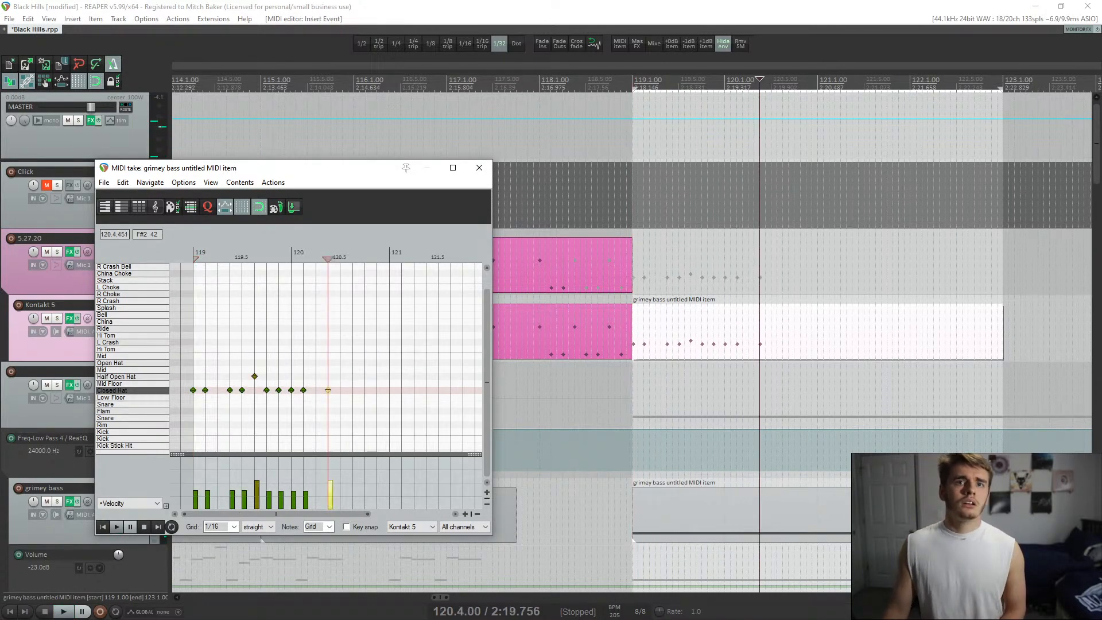
{"action": "key", "text": "Insert"}
{"action": "key", "text": "Right"}
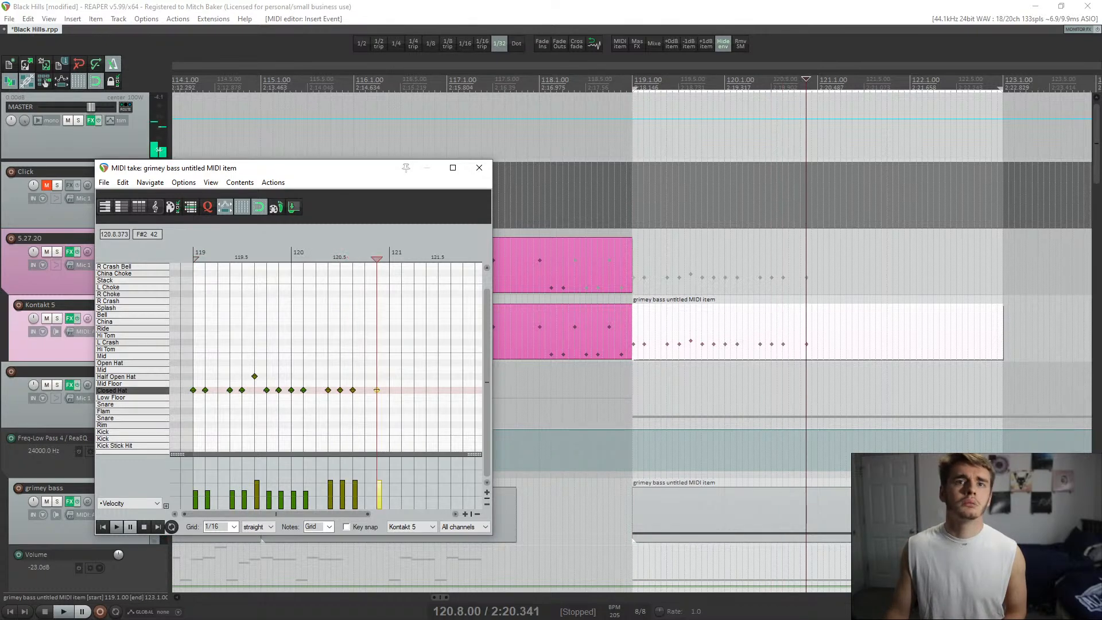
{"action": "key", "text": "Insert"}
- Set the velocity of the five Closed Hat notes from 120.4 to 121.1 to 42 and play from measure 119
{"action": "left_click_drag", "start_coordinate": [323, 383], "coordinate": [411, 405]}
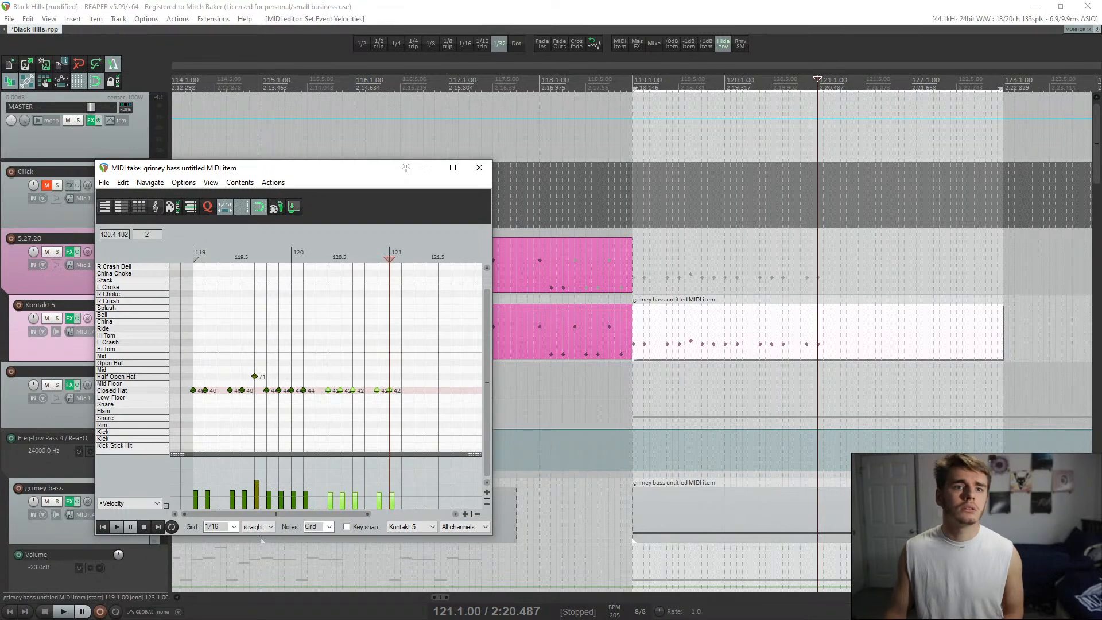
{"action": "key", "text": "Home"}
{"action": "key", "text": "space"}
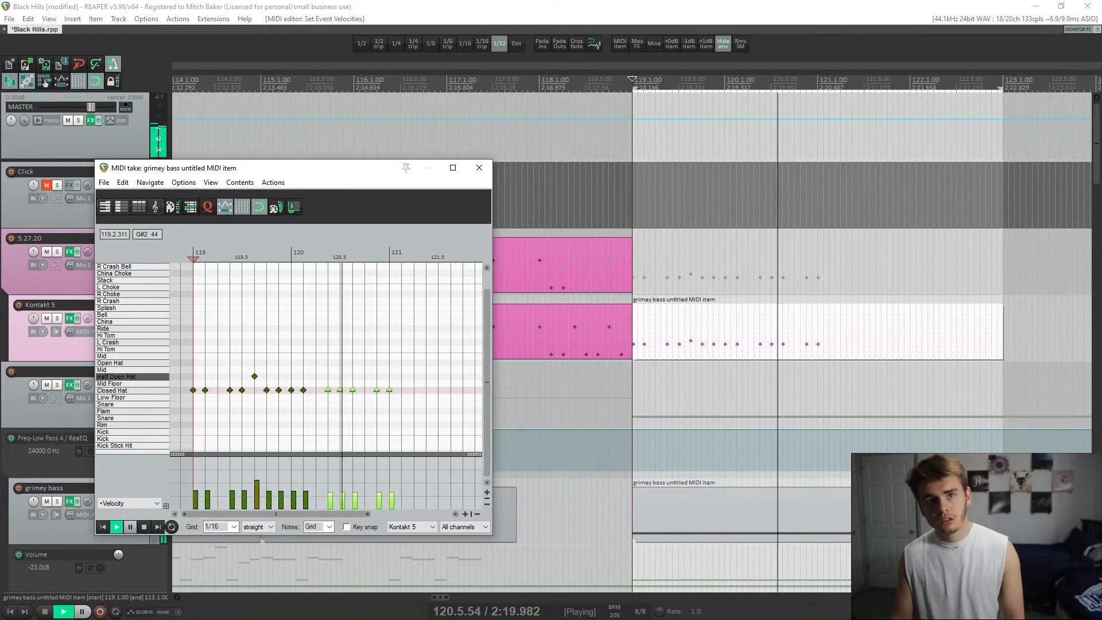
{"action": "key", "text": "space"}
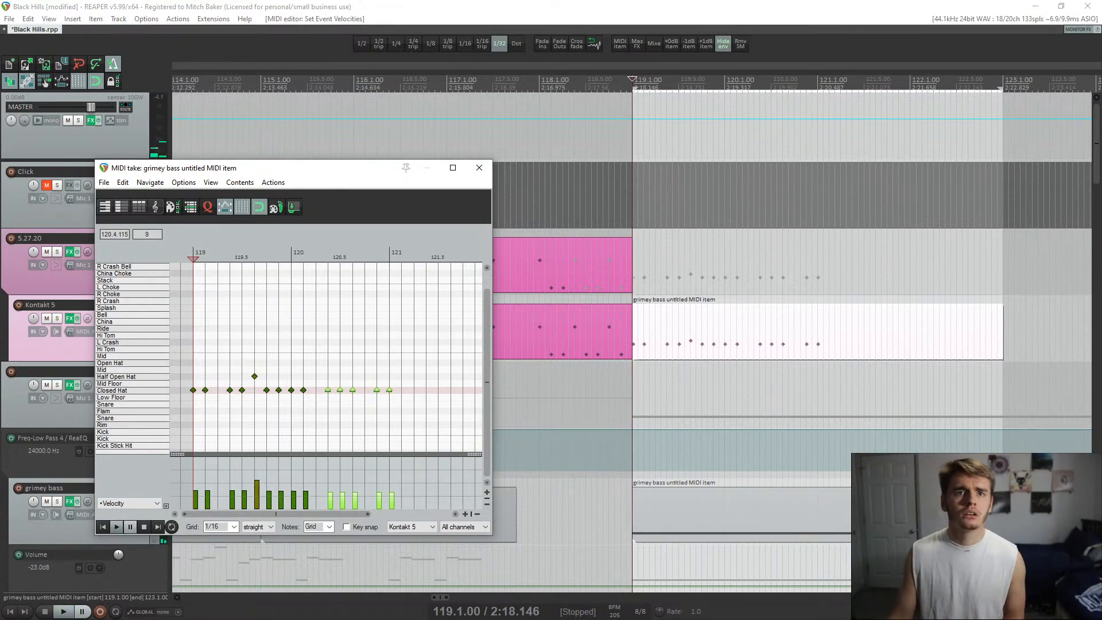
{"action": "key", "text": "space"}
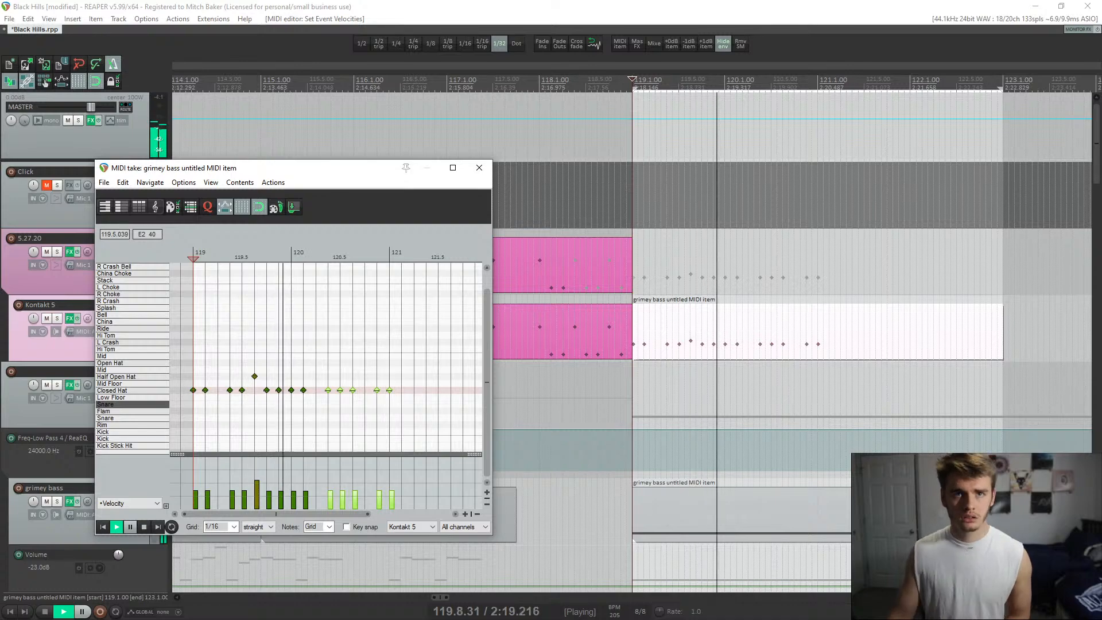
{"action": "key", "text": "space"}
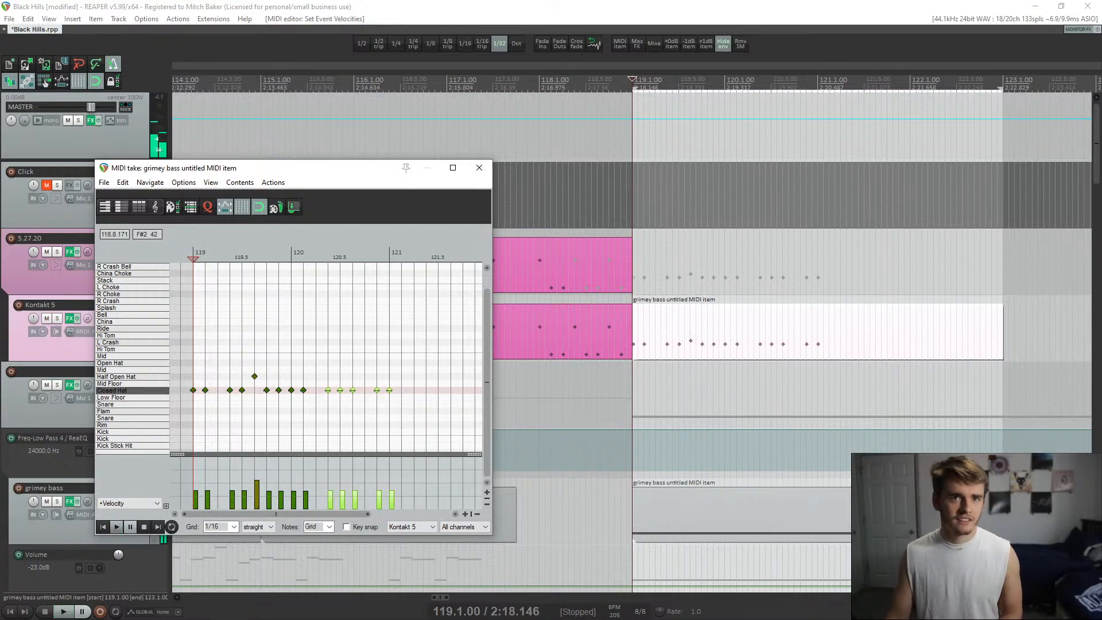
- Copy the hat phrase spanning 119.2 to 120.2 two measures ahead, starting at 121.2, and play from measure 119
{"action": "left_click_drag", "start_coordinate": [190, 372], "coordinate": [409, 390]}
{"action": "key", "text": "space"}
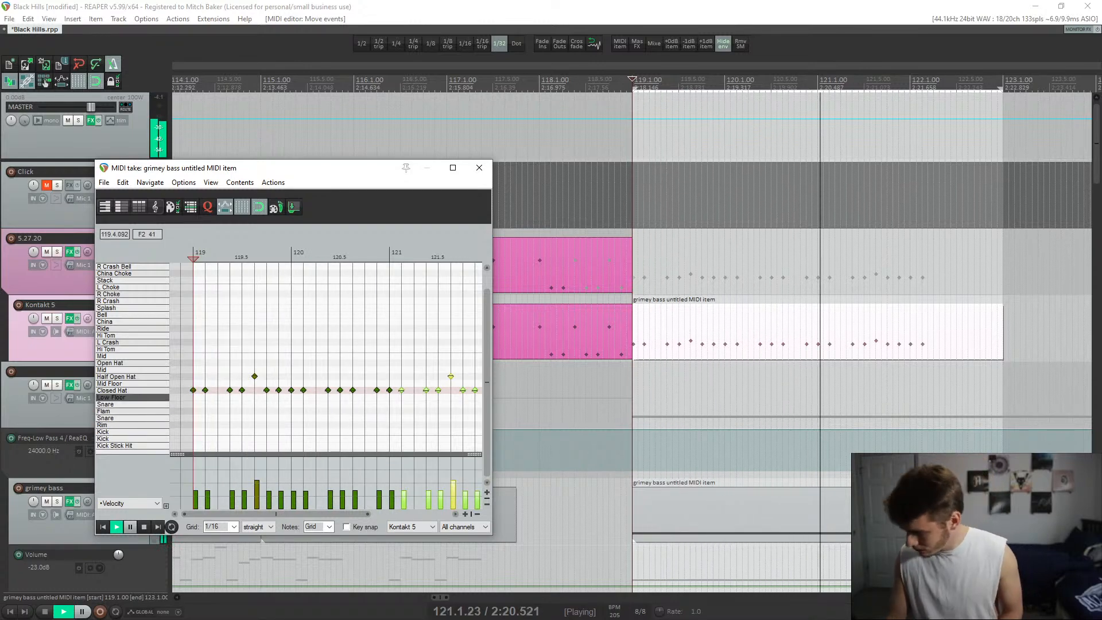
{"action": "scroll", "coordinate": [327, 395], "scroll_direction": "down", "scroll_amount": 3}
{"action": "key", "text": "space"}
{"action": "key", "text": "space"}
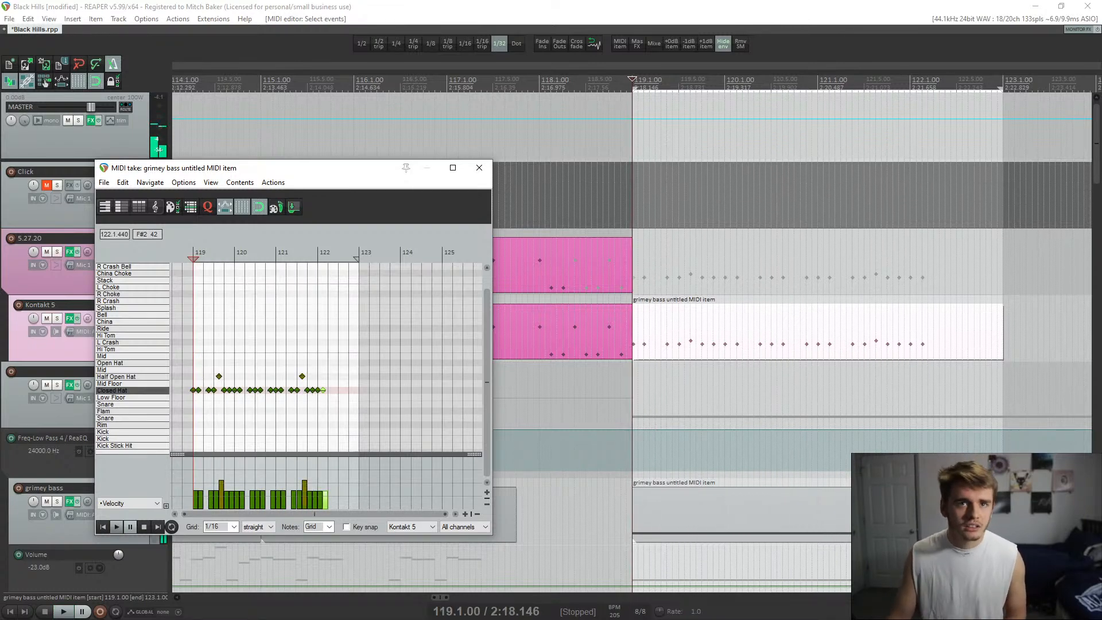
- Play the extended hat pattern from measure 119, stop, and place the edit cursor just after the start of measure 122
{"action": "left_click", "coordinate": [302, 376]}
{"action": "key", "text": "space"}
{"action": "scroll", "coordinate": [302, 377], "scroll_direction": "up", "scroll_amount": 3}
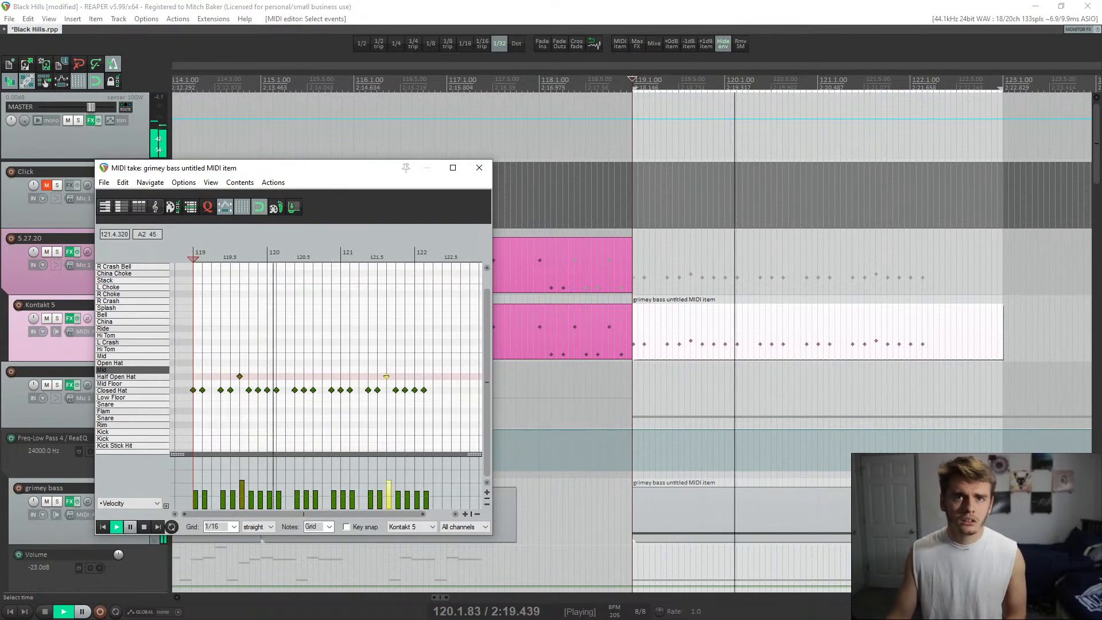
{"action": "scroll", "coordinate": [379, 390], "scroll_direction": "down", "scroll_amount": 2}
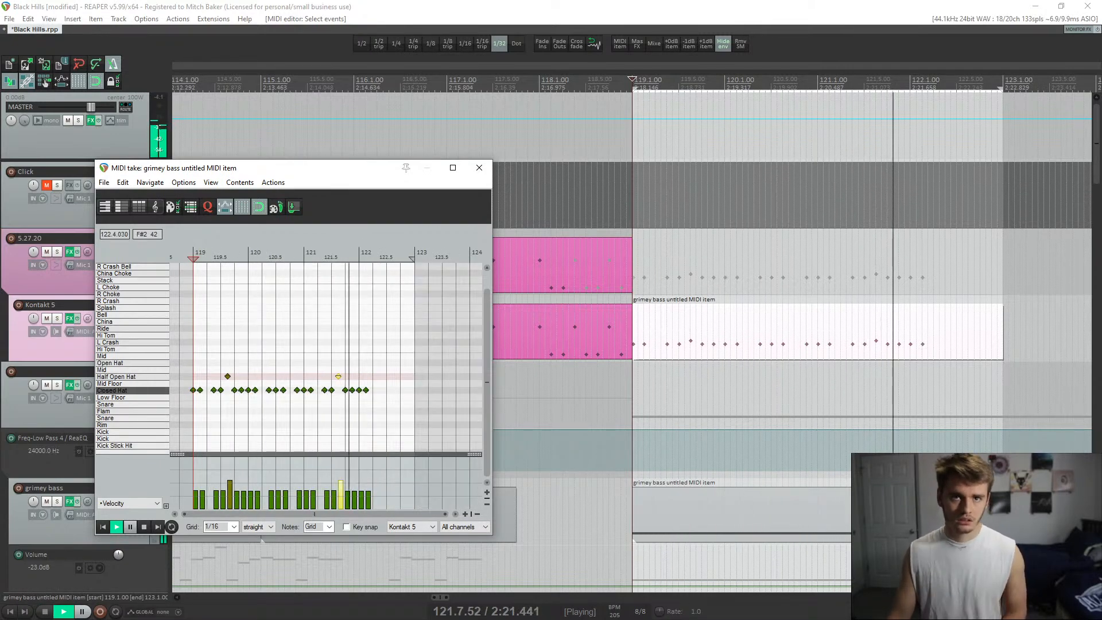
{"action": "key", "text": "space"}
{"action": "left_click", "coordinate": [363, 383]}
{"action": "scroll", "coordinate": [363, 383], "scroll_direction": "up", "scroll_amount": 4}
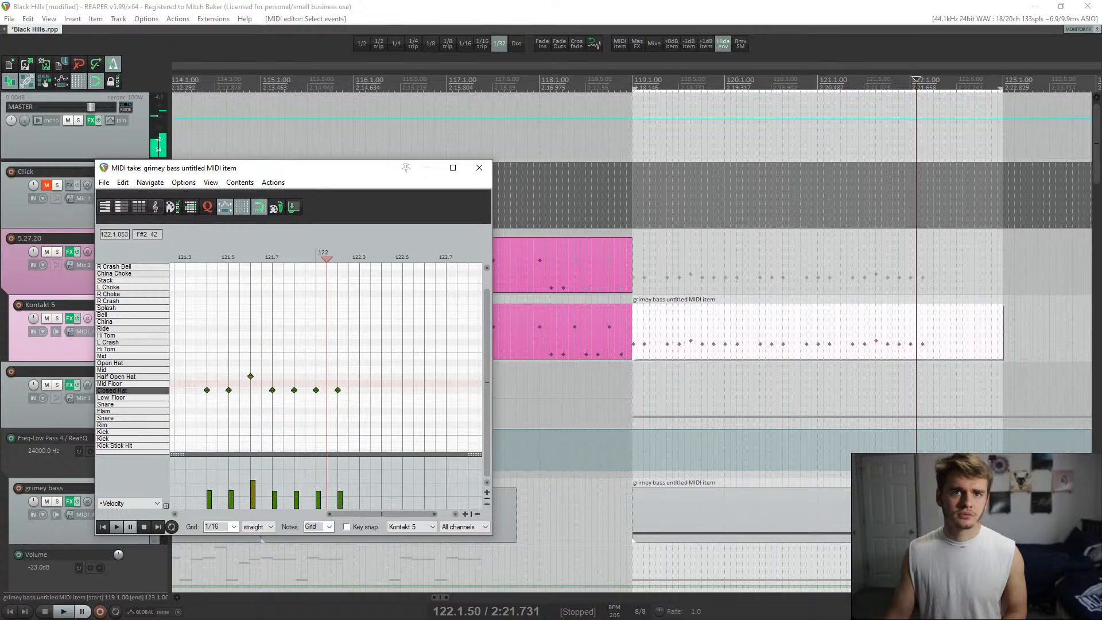
- Add Closed Hat notes at 122.2.50 and 122.3.00 and play the phrase from just before them, around 121.7
{"action": "left_click", "coordinate": [348, 391]}
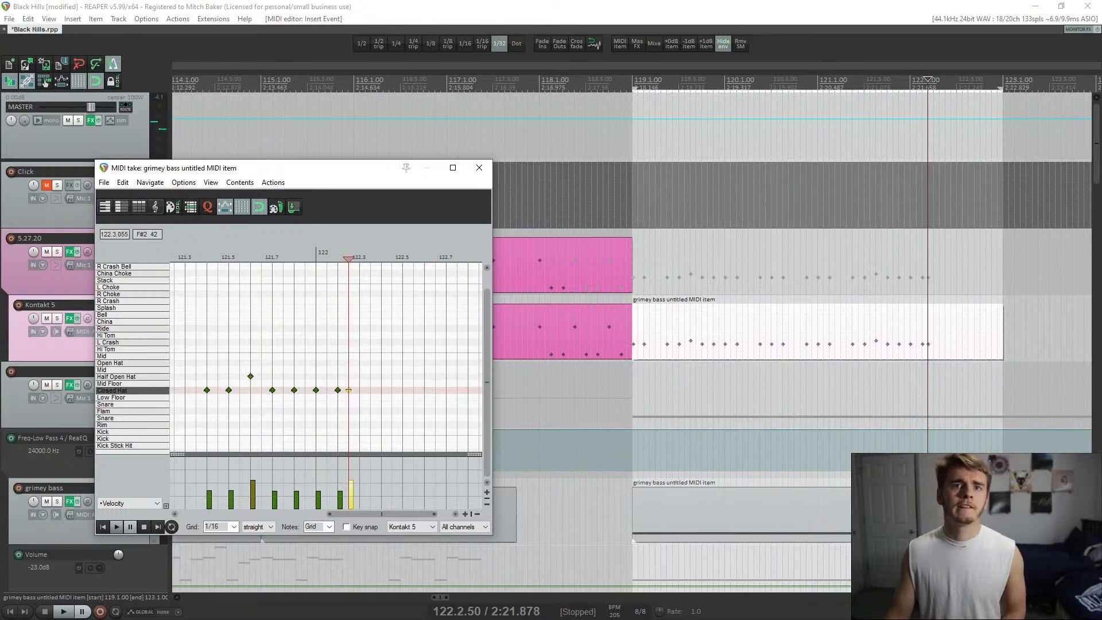
{"action": "left_click", "coordinate": [361, 390]}
{"action": "left_click", "coordinate": [283, 362]}
{"action": "key", "text": "space"}
{"action": "key", "text": "space"}
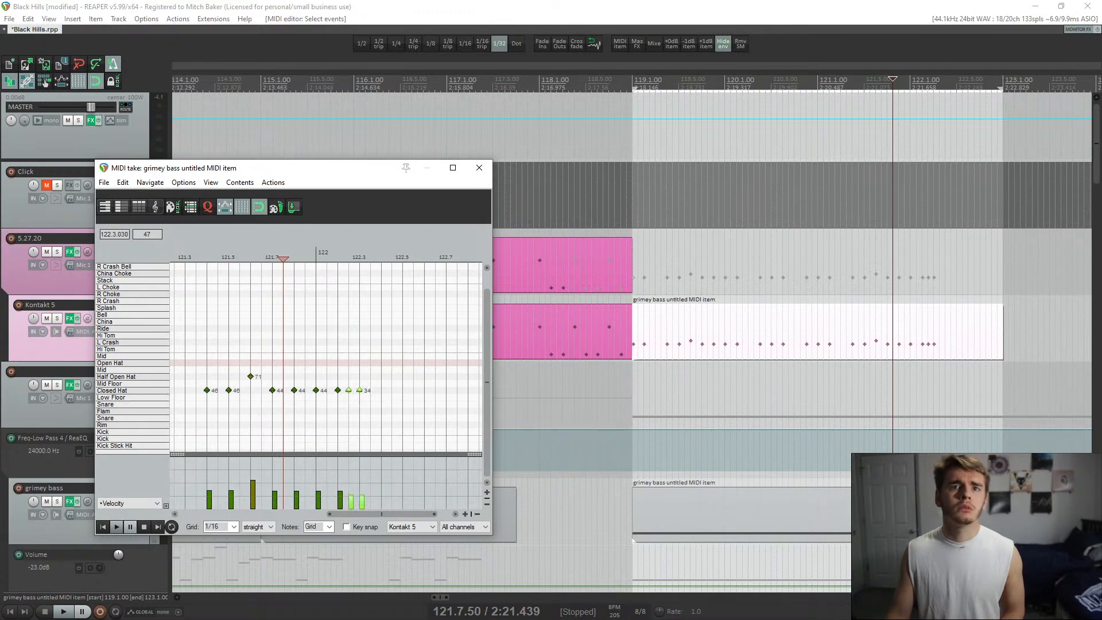
{"action": "left_click", "coordinate": [265, 362]}
{"action": "key", "text": "space"}
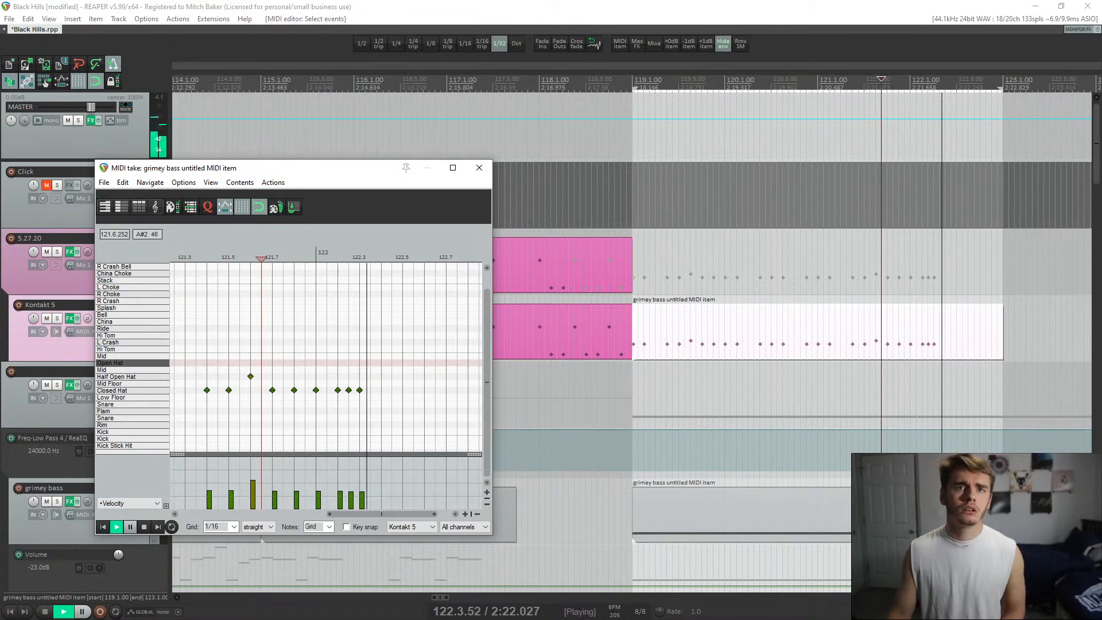
{"action": "key", "text": "space"}
{"action": "key", "text": "space"}
{"action": "key", "text": "space"}
- Lower the velocity of the last of the three Closed Hat notes between 122.2 and 122.3 and play from 121.5
{"action": "left_click_drag", "start_coordinate": [331, 370], "coordinate": [374, 414]}
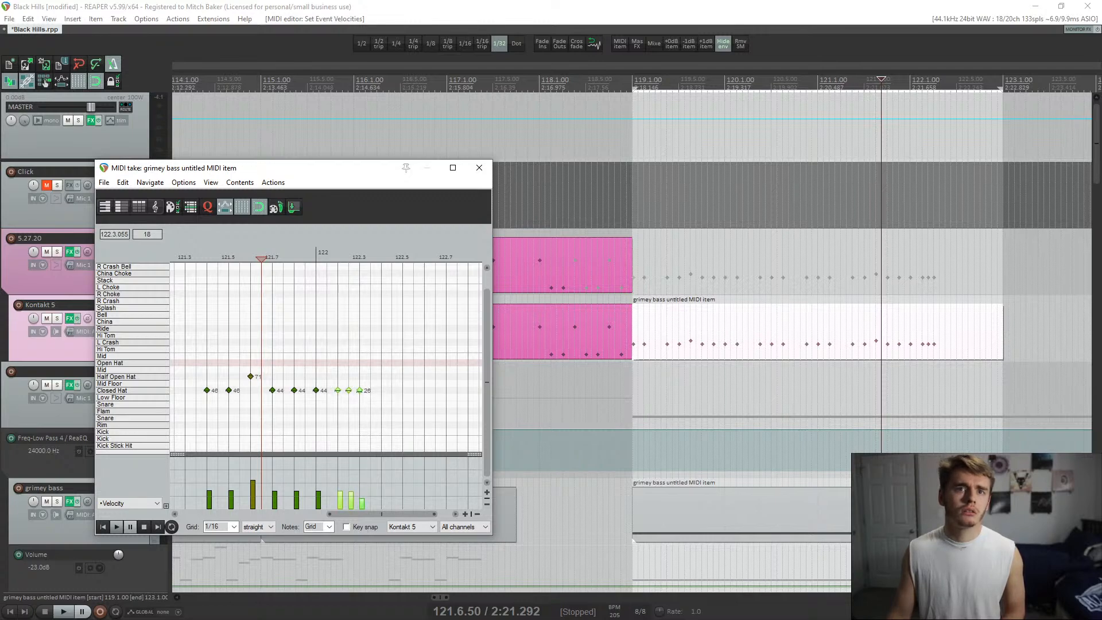
{"action": "left_click", "coordinate": [229, 293]}
{"action": "key", "text": "space"}
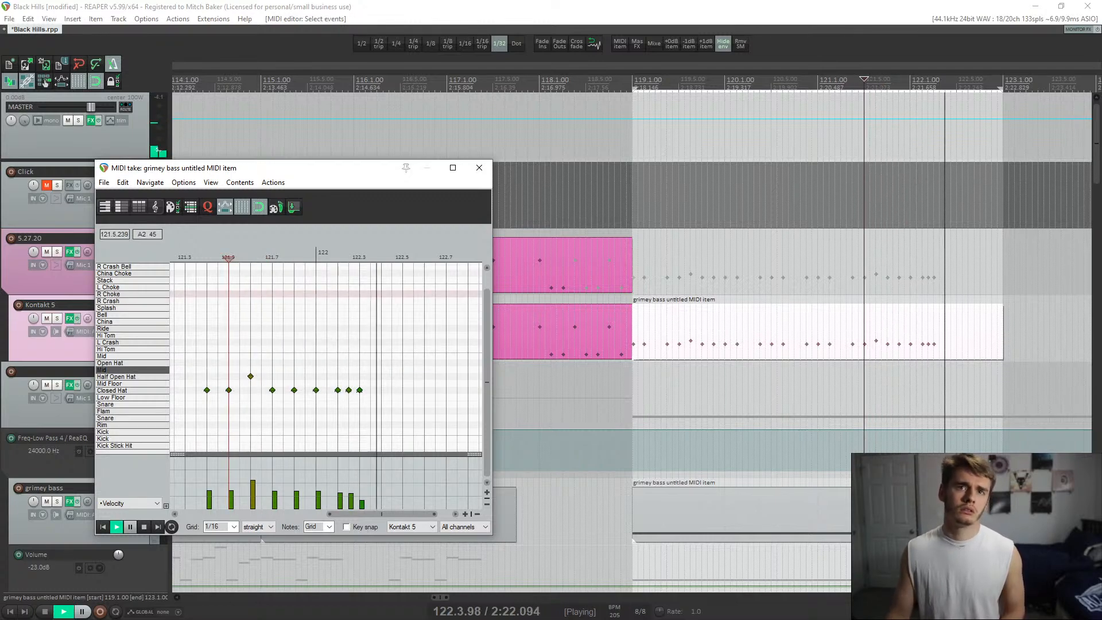
{"action": "key", "text": "space"}
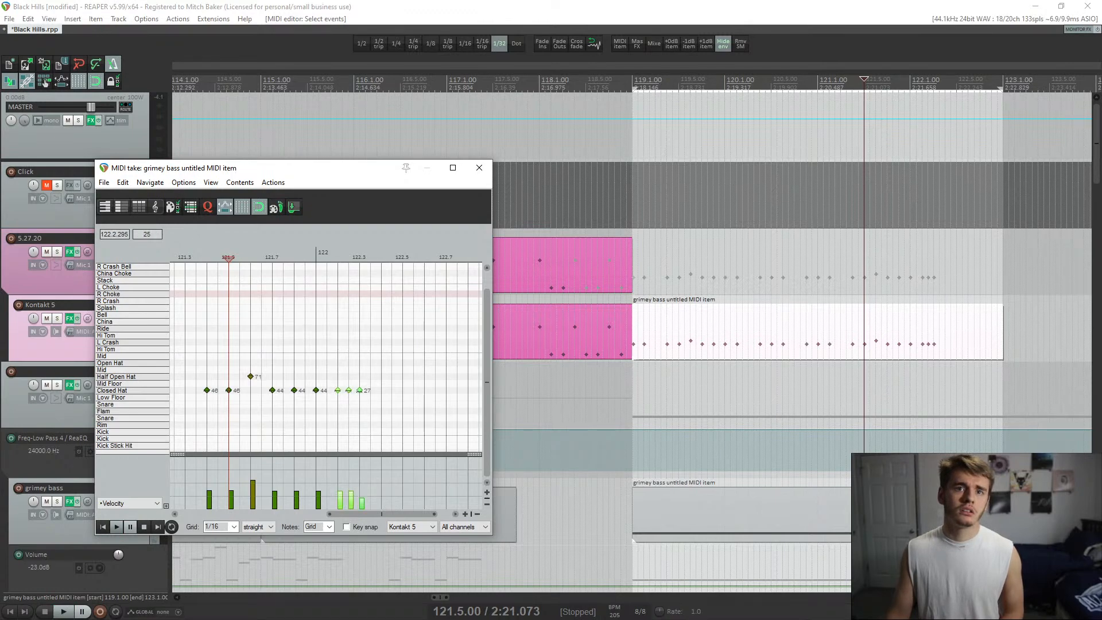
{"action": "key", "text": "space"}
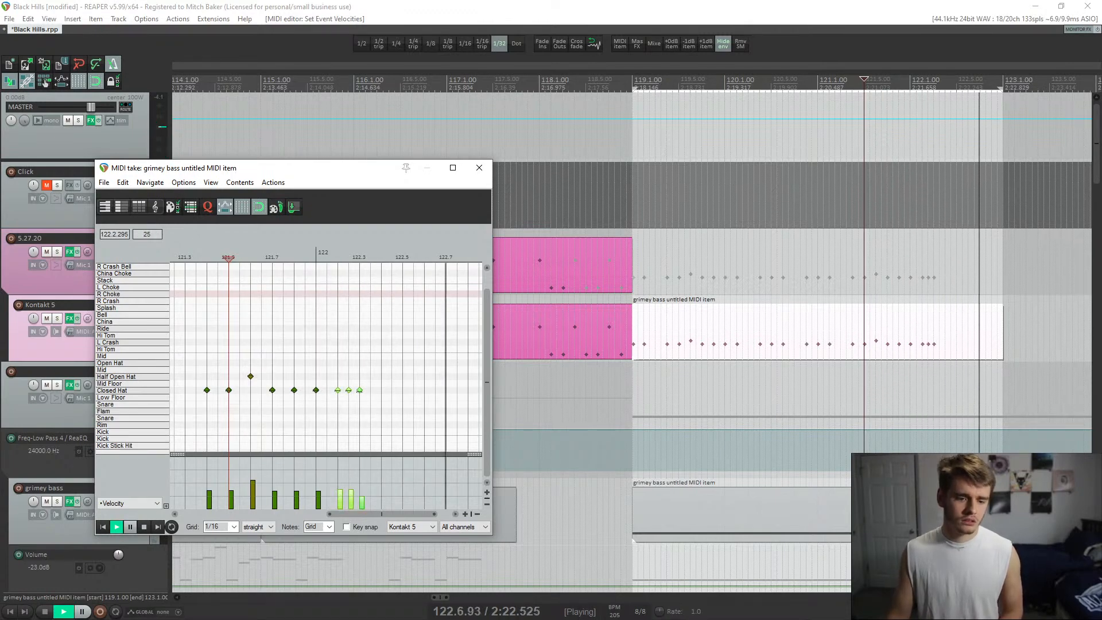
- Set the velocity of the Closed Hat note at 122.3 to 40 and play from 121.5.50
{"action": "left_click", "coordinate": [341, 478]}
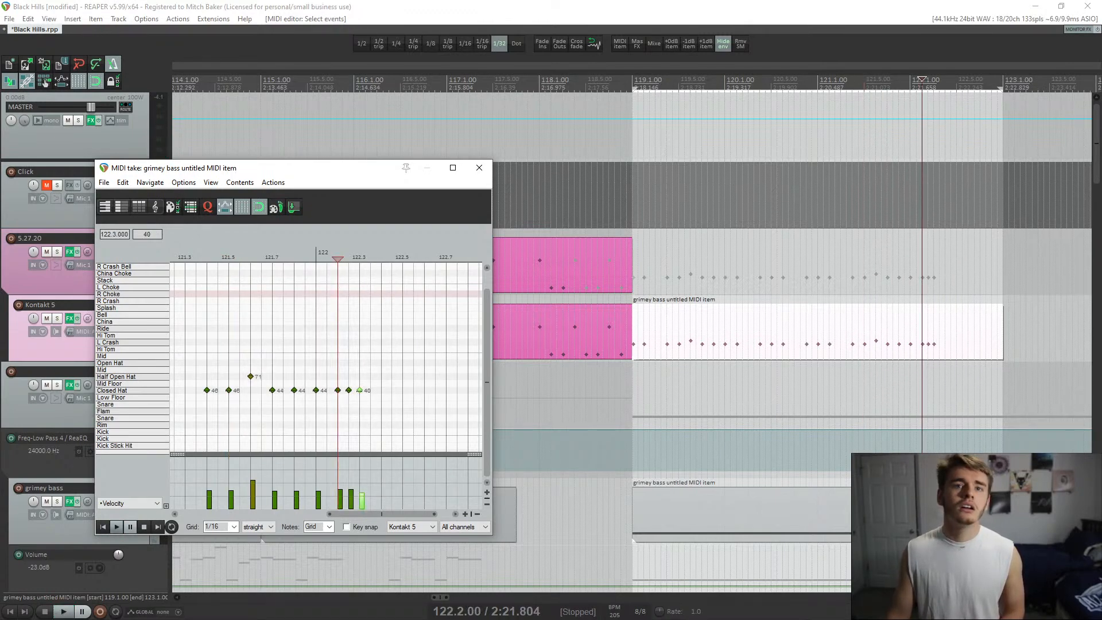
{"action": "key", "text": "space"}
{"action": "left_click", "coordinate": [262, 334]}
{"action": "left_click", "coordinate": [237, 329]}
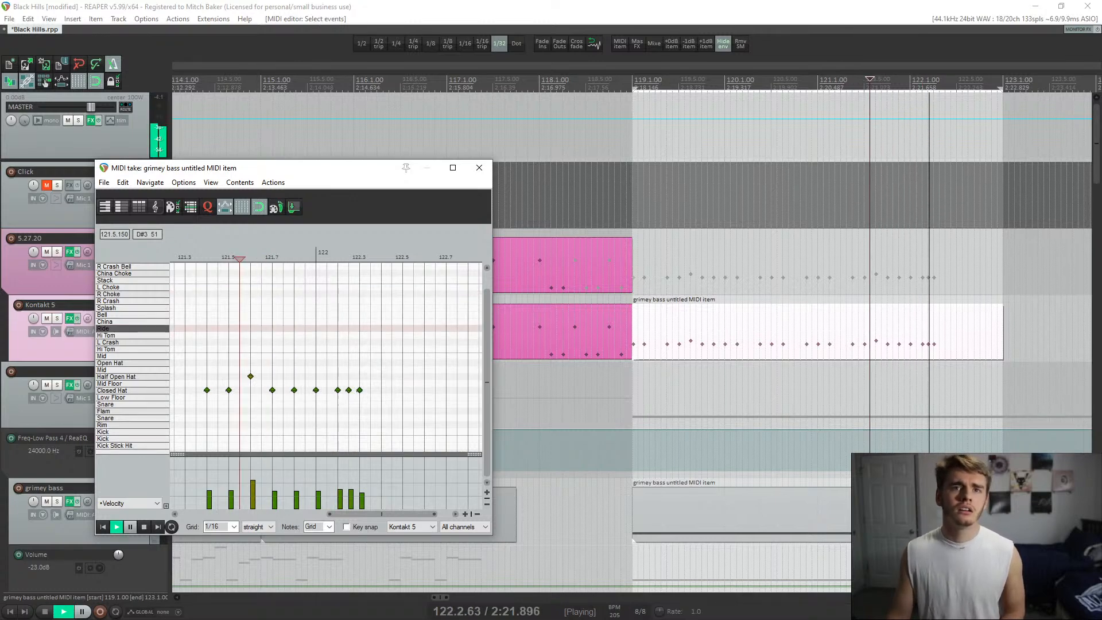
{"action": "key", "text": "space"}
- Play the whole hat pattern from the start of measure 119 and stop in measure 122
{"action": "left_click", "coordinate": [103, 527]}
{"action": "key", "text": "space"}
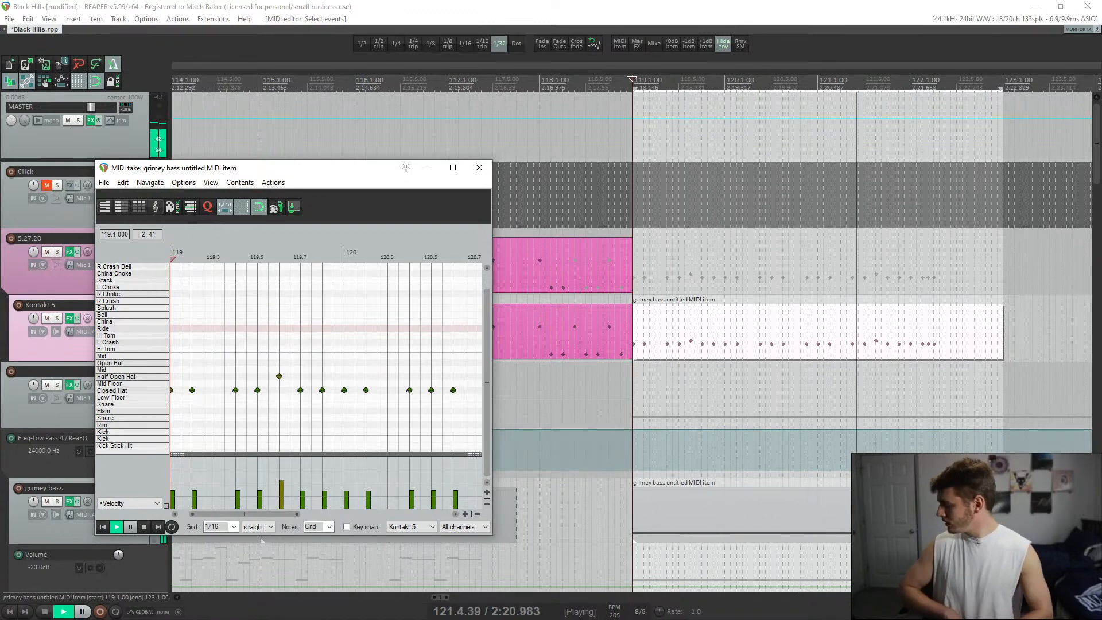
{"action": "key", "text": "space"}
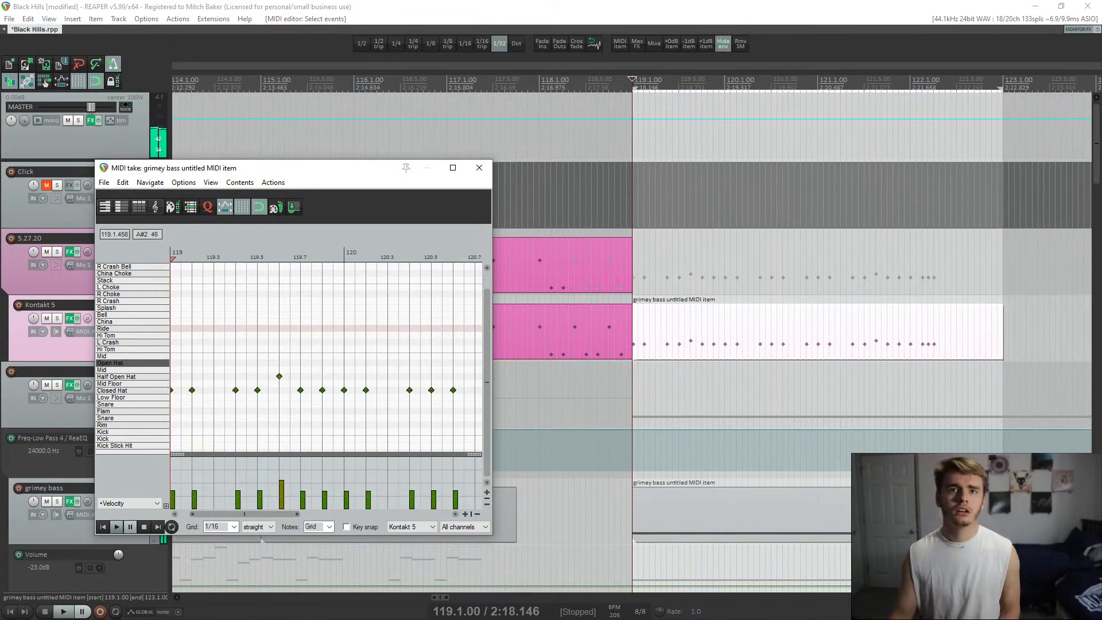
{"action": "key", "text": "space"}
{"action": "scroll", "coordinate": [327, 355], "scroll_direction": "down", "scroll_amount": 3}
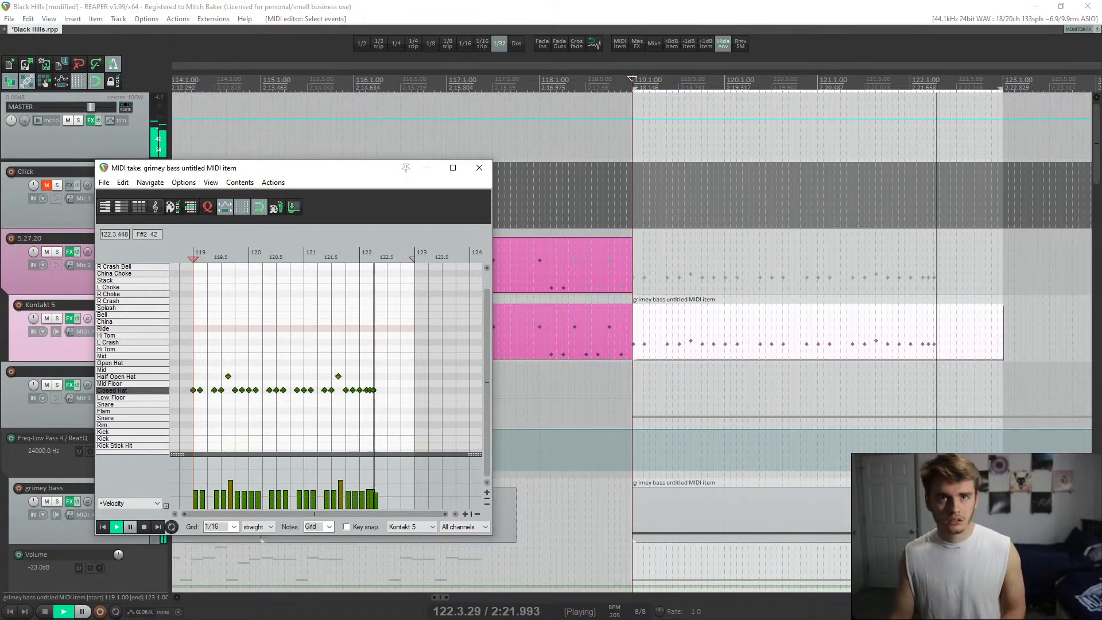
{"action": "key", "text": "space"}
- Add a Closed Hat note at 122.4 and play the phrase from 121.6
{"action": "left_click", "coordinate": [372, 376]}
{"action": "scroll", "coordinate": [372, 376], "scroll_direction": "up", "scroll_amount": 4}
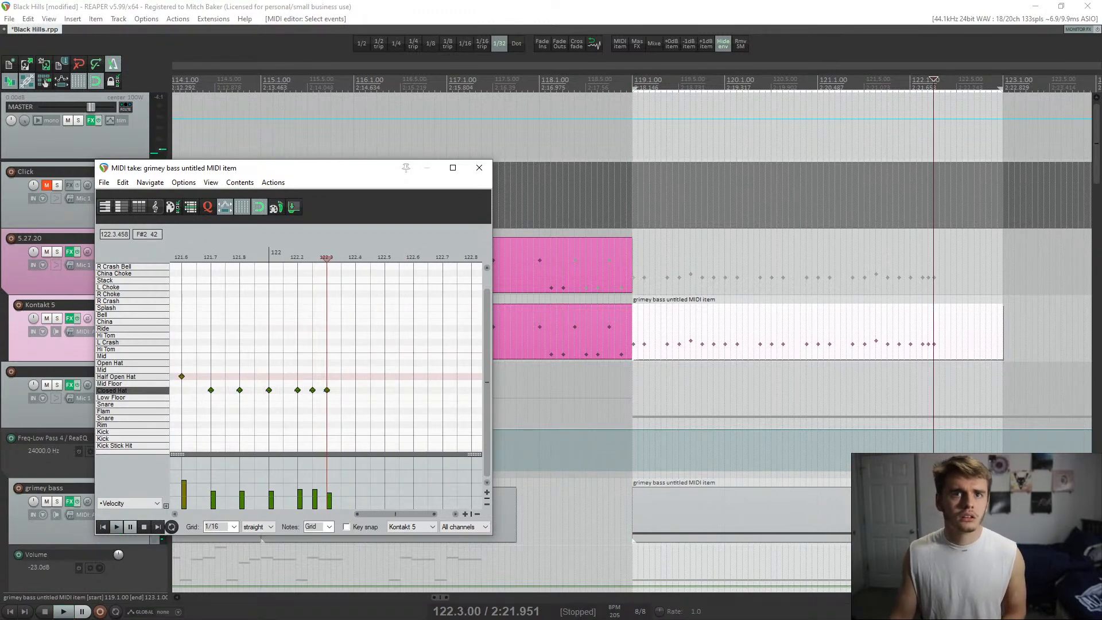
{"action": "double_click", "coordinate": [355, 390]}
{"action": "left_click", "coordinate": [182, 349]}
{"action": "key", "text": "space"}
{"action": "scroll", "coordinate": [431, 378], "scroll_direction": "down", "scroll_amount": 3}
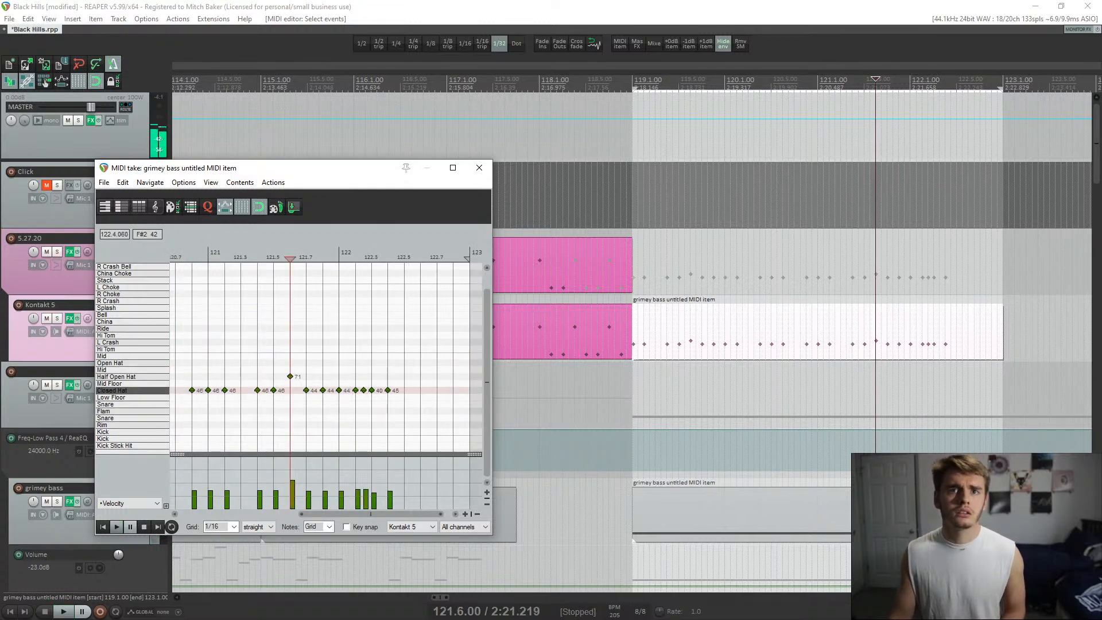
{"action": "key", "text": "space"}
{"action": "key", "text": "space"}
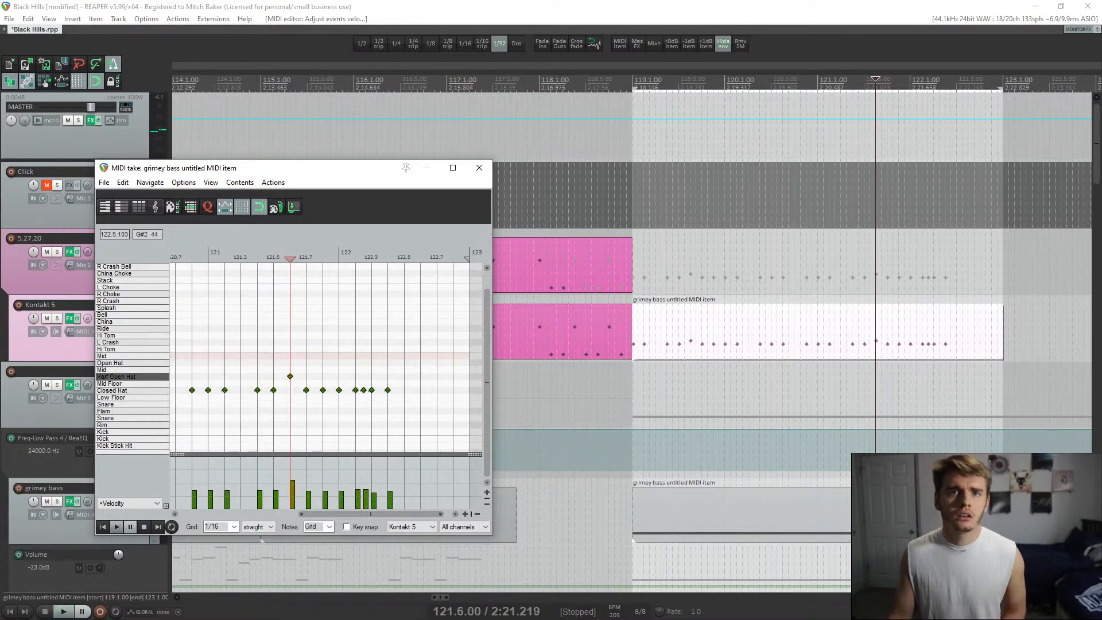
- Add Closed Hat notes at 122.5, 122.5.50 and 122.6, repeat them at 122.7, 122.7.50 and 122.8, and play the phrase
{"action": "double_click", "coordinate": [404, 390]}
{"action": "double_click", "coordinate": [412, 390]}
{"action": "double_click", "coordinate": [420, 390]}
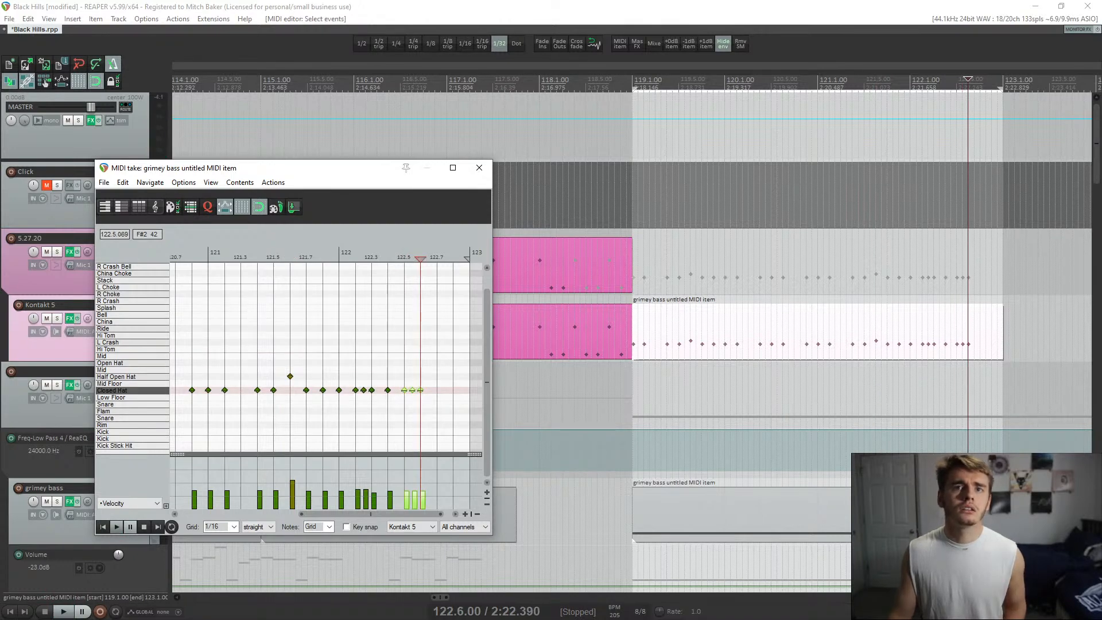
{"action": "key", "text": "space"}
{"action": "left_click", "coordinate": [380, 371]}
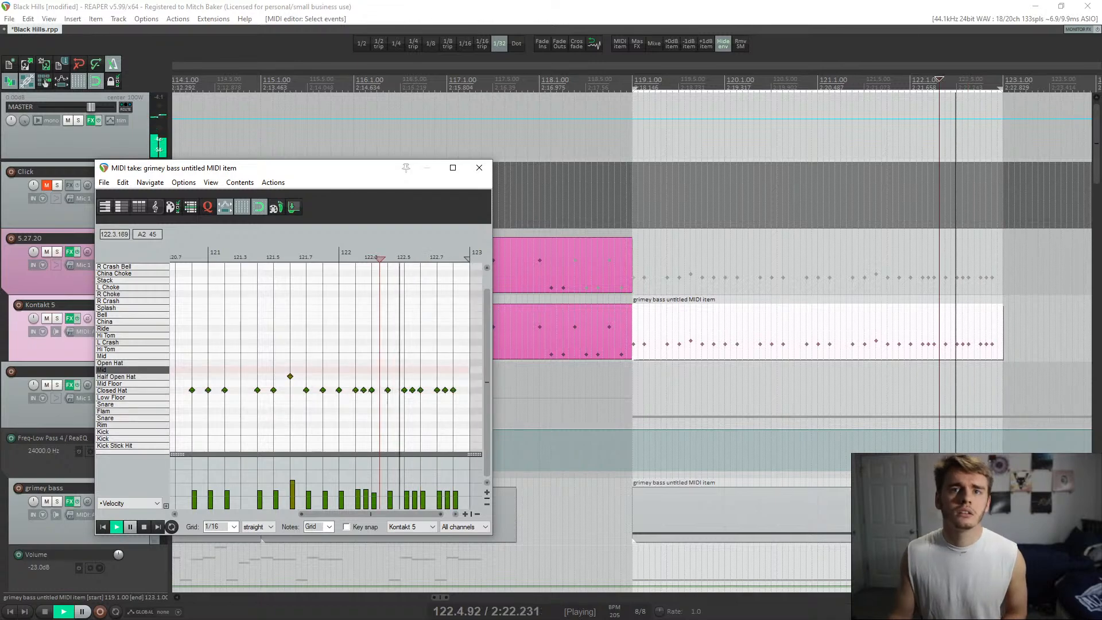
{"action": "left_click", "coordinate": [268, 349]}
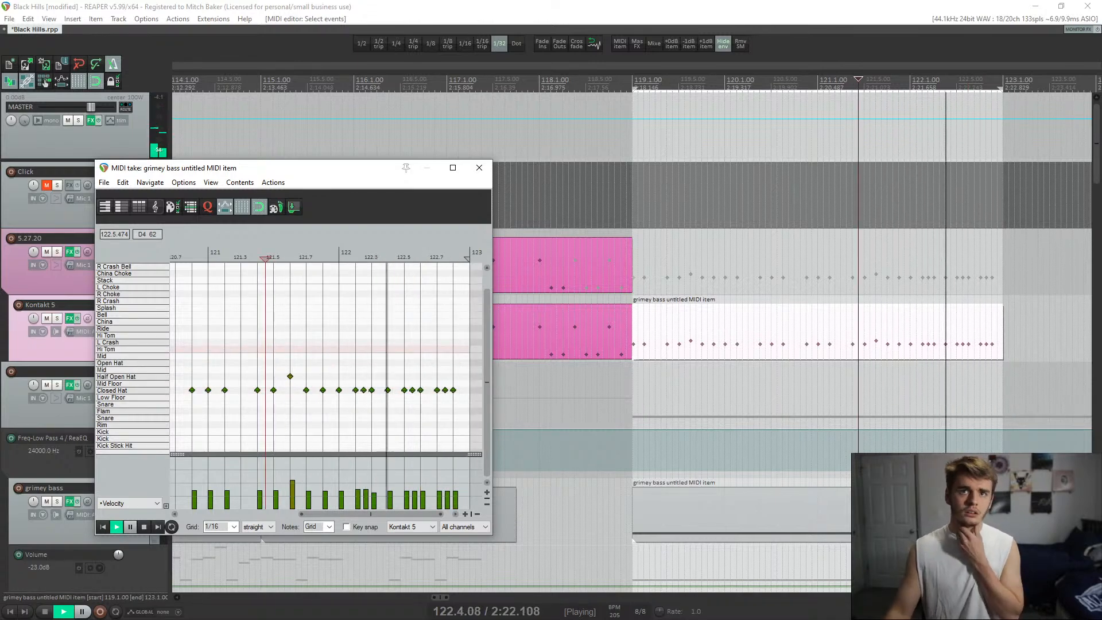
{"action": "key", "text": "space"}
{"action": "key", "text": "space"}
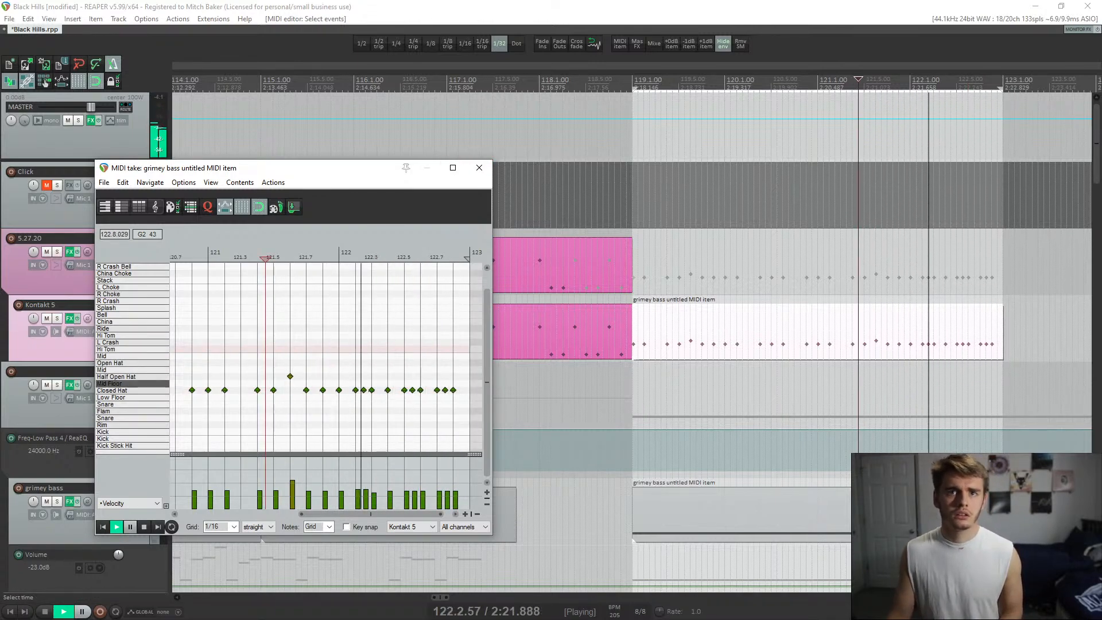
{"action": "key", "text": "space"}
- Move the final Closed Hat note at 122.8 to Half Open Hat and play the pattern from measure 119
{"action": "left_click_drag", "start_coordinate": [454, 390], "coordinate": [453, 376]}
{"action": "key", "text": "space"}
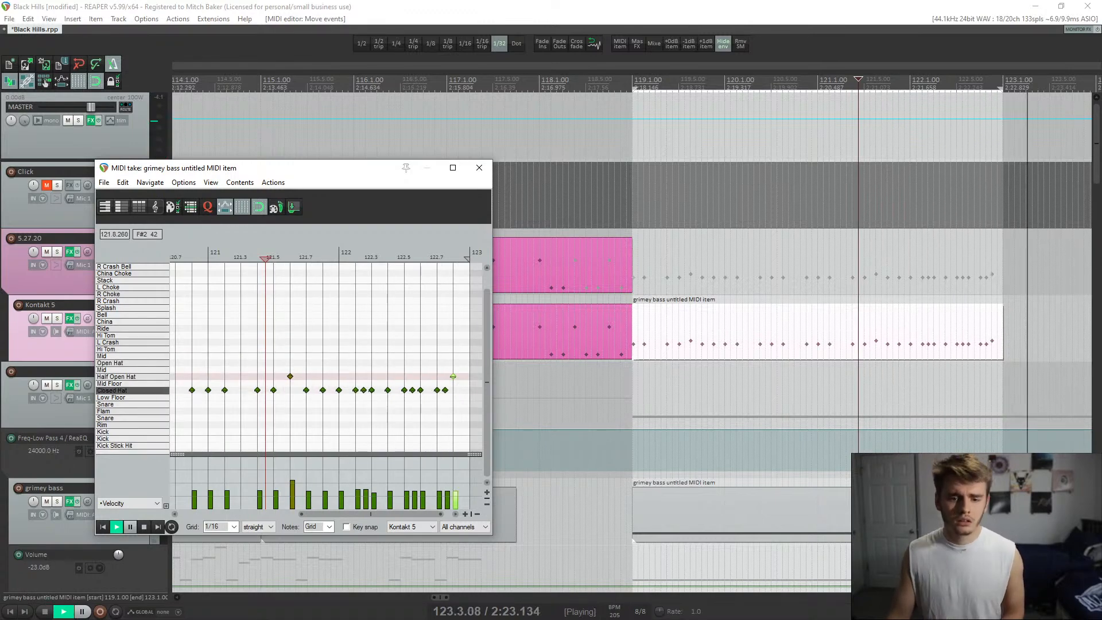
{"action": "key", "text": "Home"}
{"action": "key", "text": "space"}
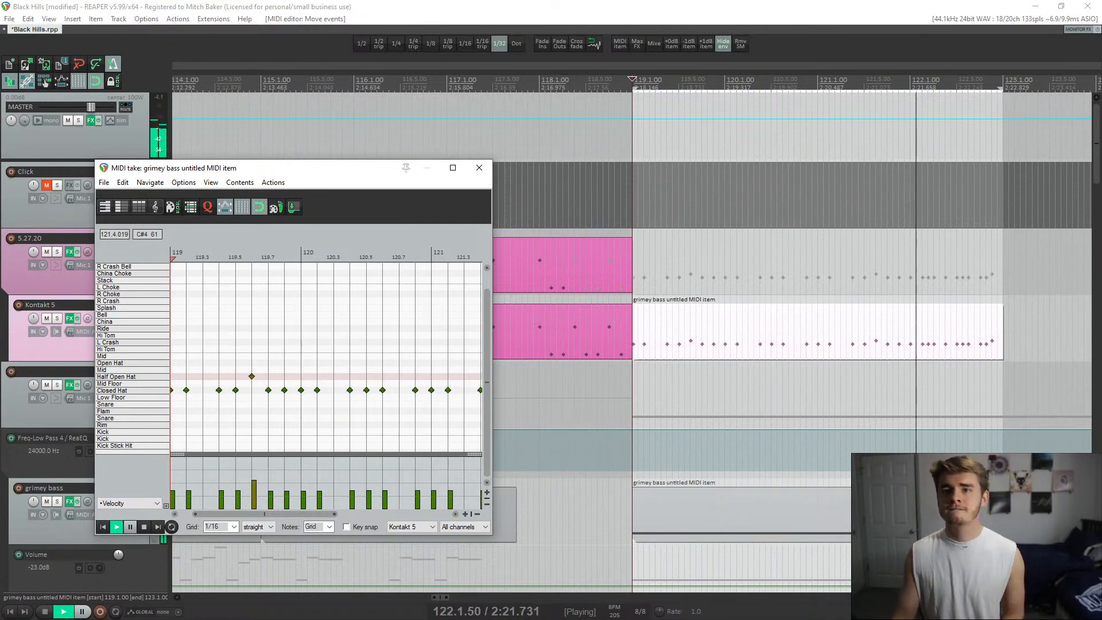
- Close the MIDI editor, stop playback and place the edit cursor at the start of measure 111
{"action": "left_click", "coordinate": [479, 167]}
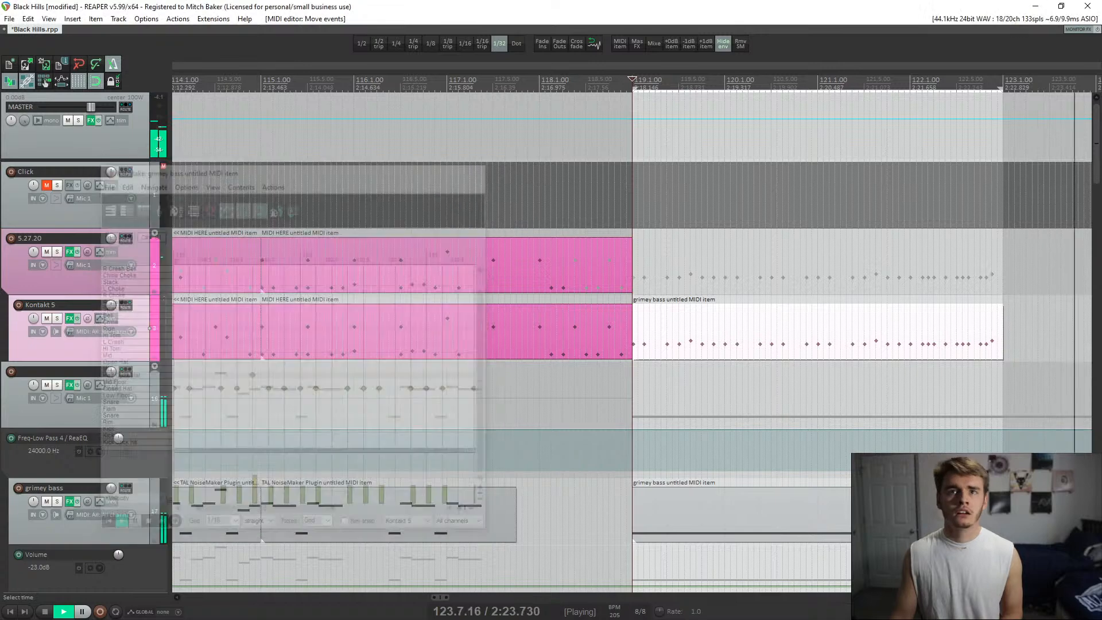
{"action": "scroll", "coordinate": [479, 168], "scroll_direction": "down", "scroll_amount": 6}
{"action": "left_click", "coordinate": [500, 333]}
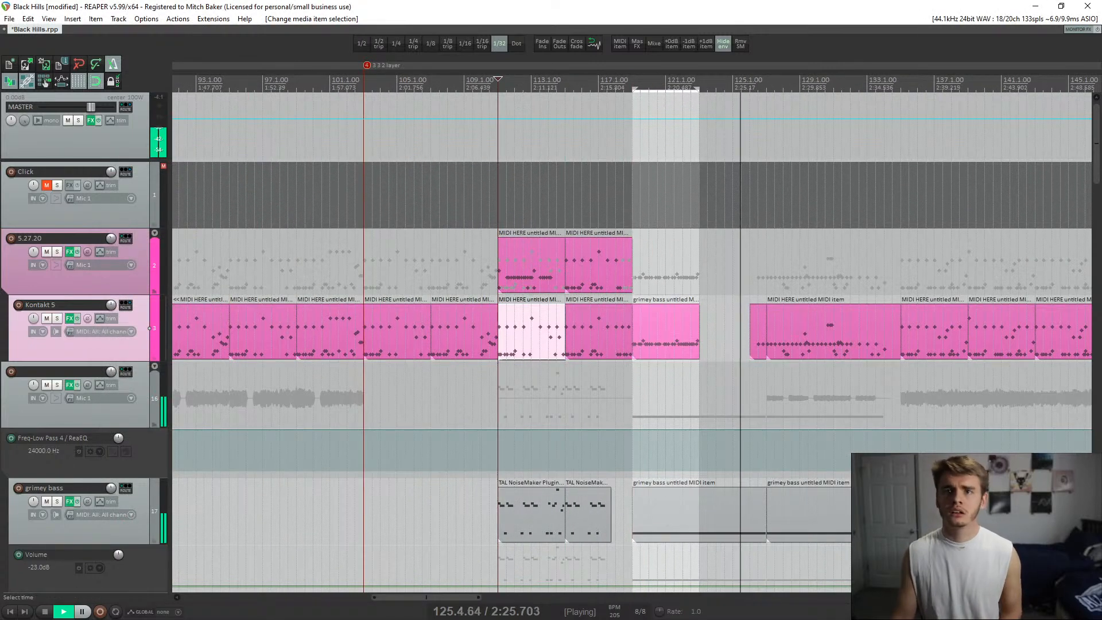
{"action": "key", "text": "space"}
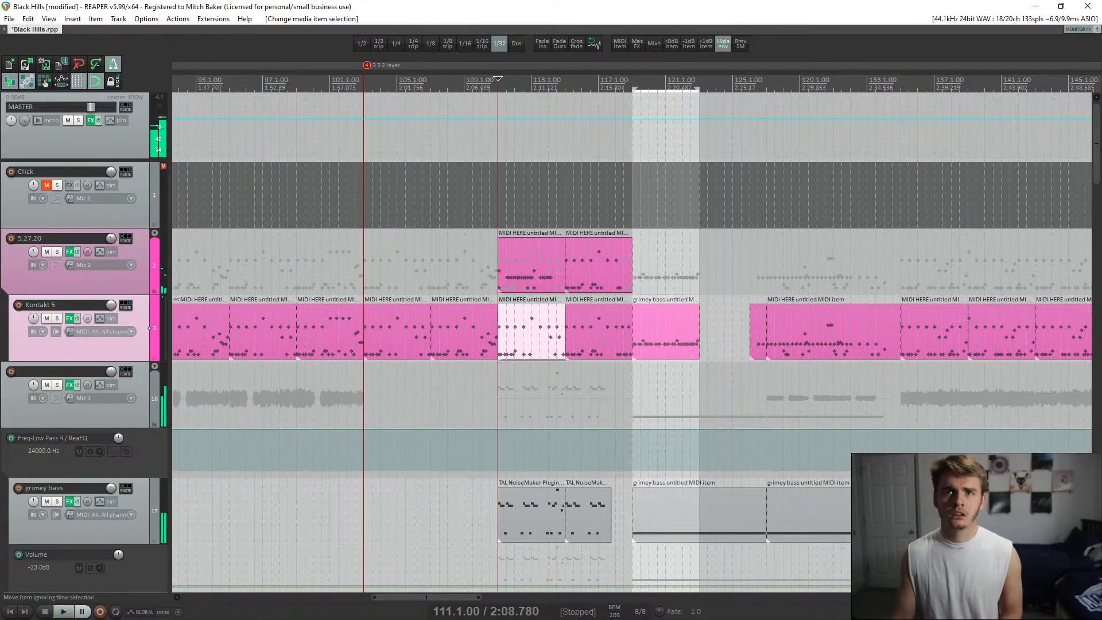
{"action": "left_click", "coordinate": [473, 340]}
{"action": "left_click", "coordinate": [506, 390]}
{"action": "left_click", "coordinate": [498, 390]}
{"action": "key", "text": "alt+Tab"}
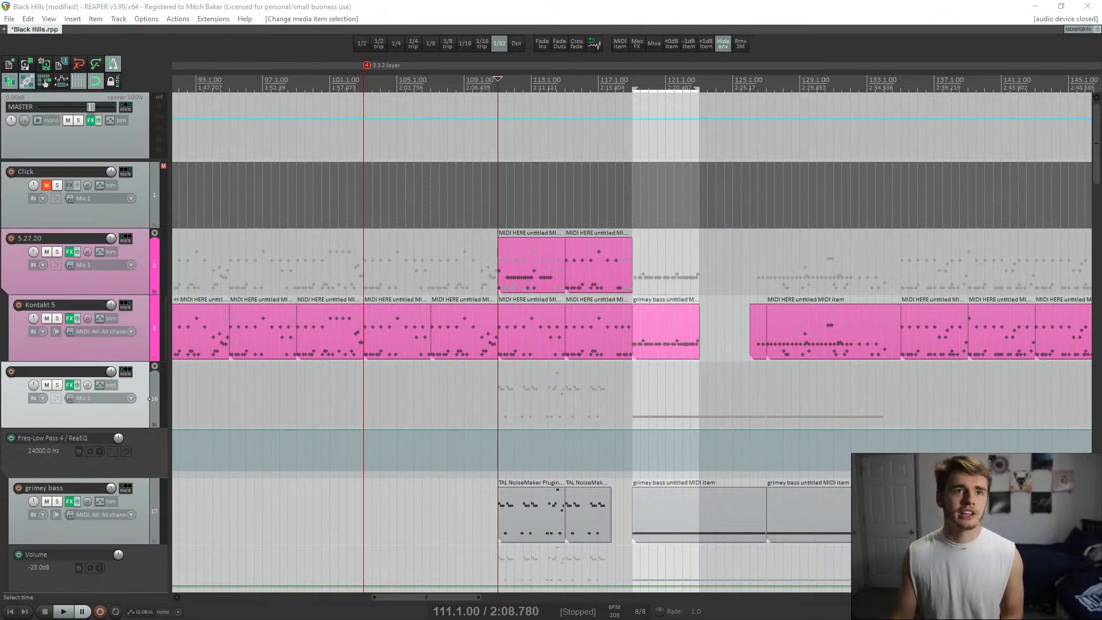
- Open the grimey bass track's Liść-step effect, play the song from measure 111, and close the effect window
{"action": "left_click", "coordinate": [69, 501]}
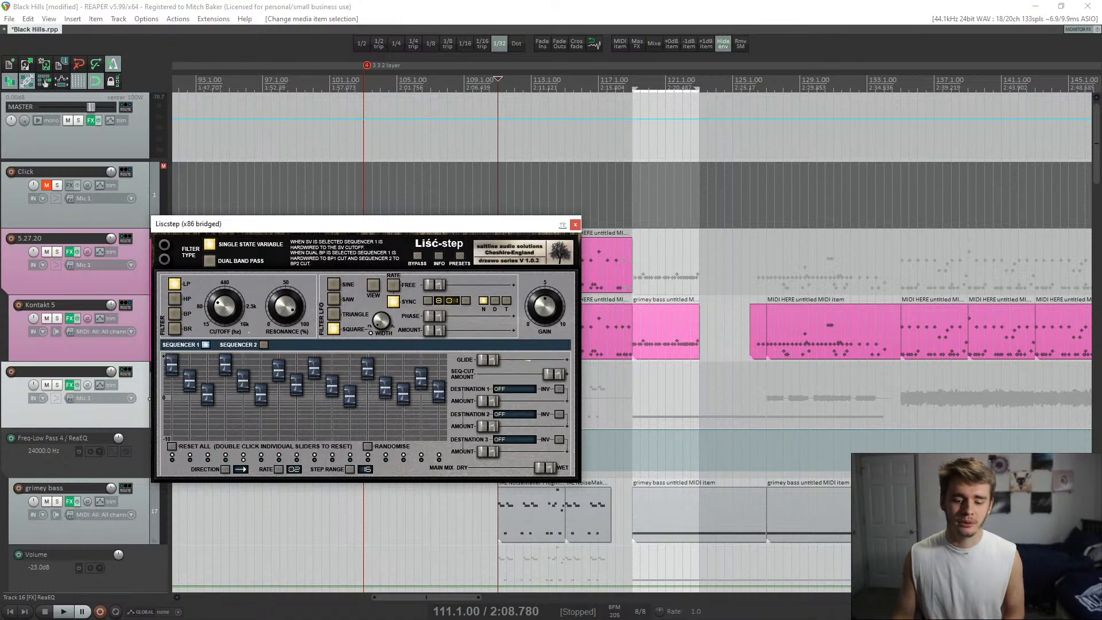
{"action": "key", "text": "space"}
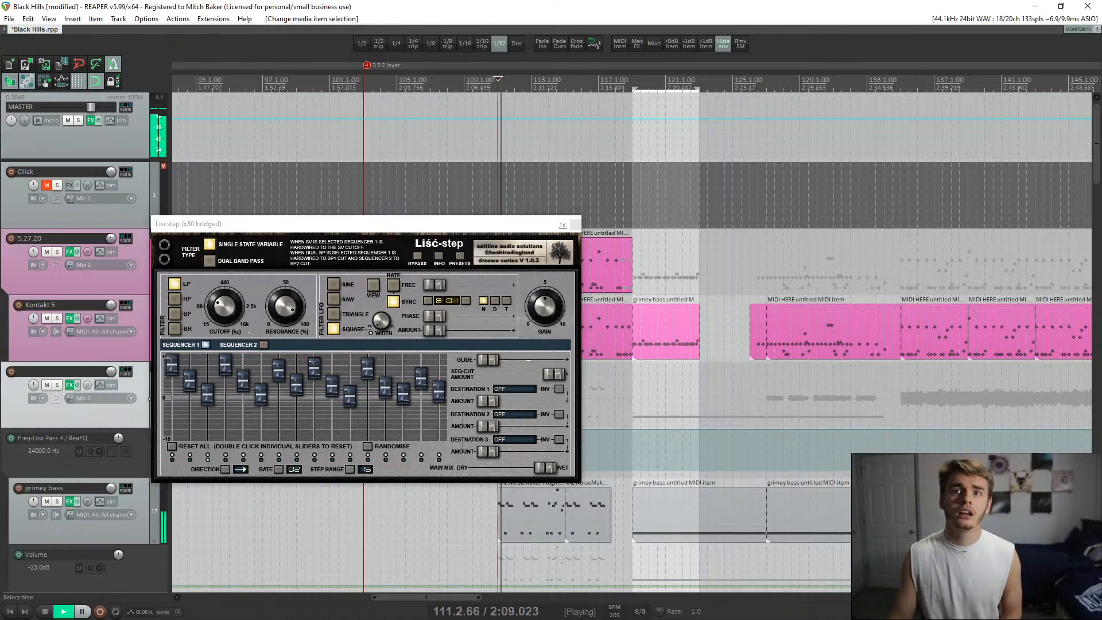
{"action": "left_click", "coordinate": [575, 224]}
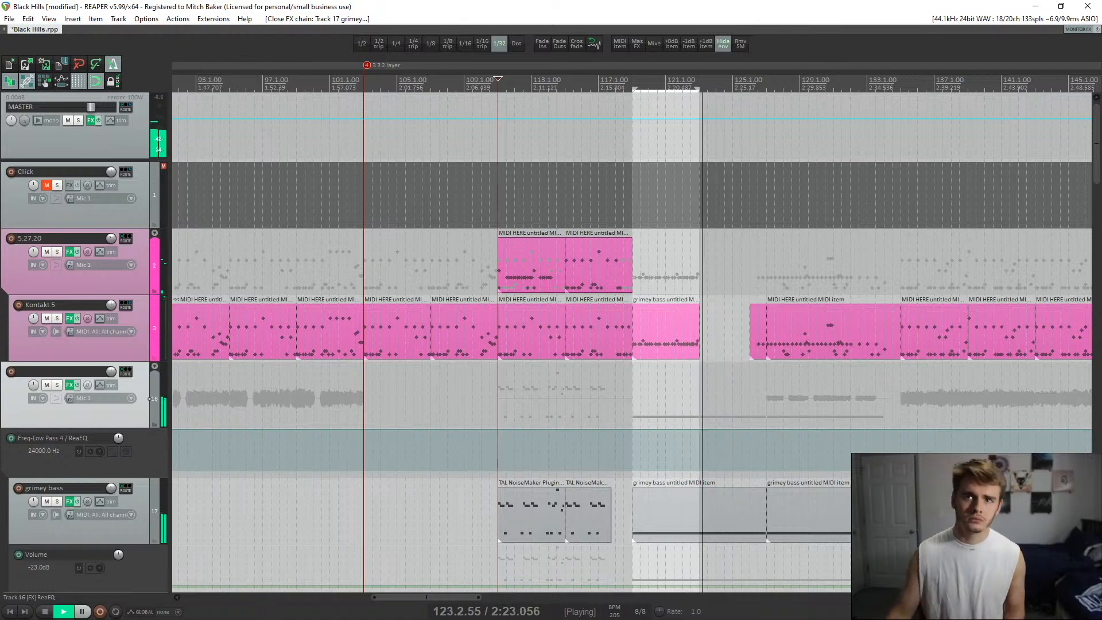
- Copy the hat item from measure 119 to measure 123 and end the copy where the next Kontakt 5 item starts
{"action": "left_click_drag", "start_coordinate": [683, 316], "coordinate": [750, 344]}
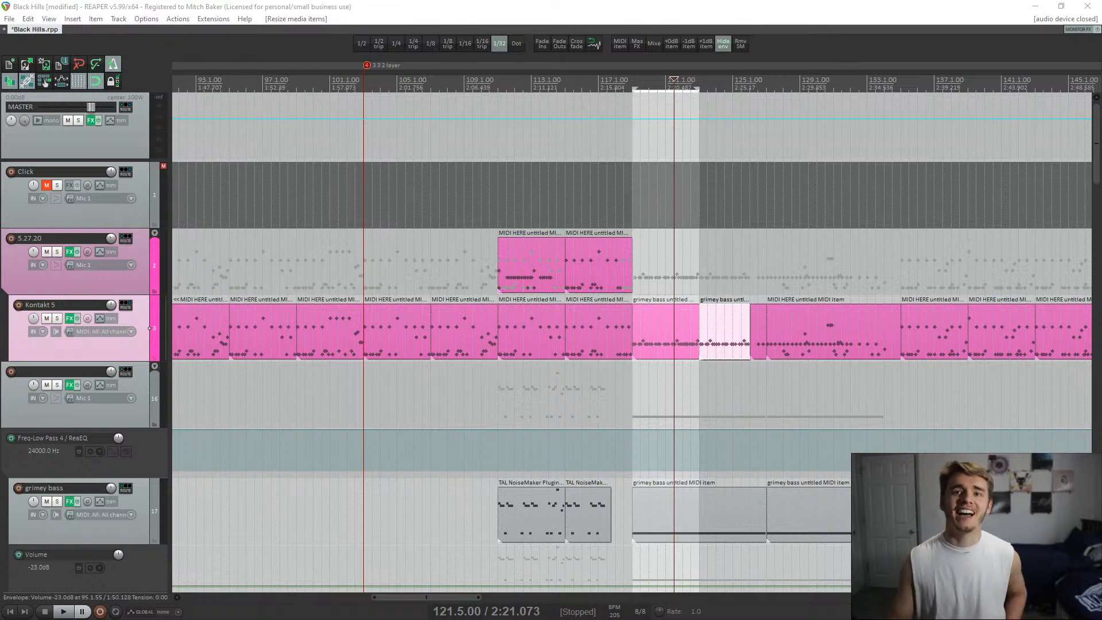
- Play the filled section from measure 119 through the transition at measure 127, placing the edit cursor at measure 123
{"action": "left_click", "coordinate": [635, 512]}
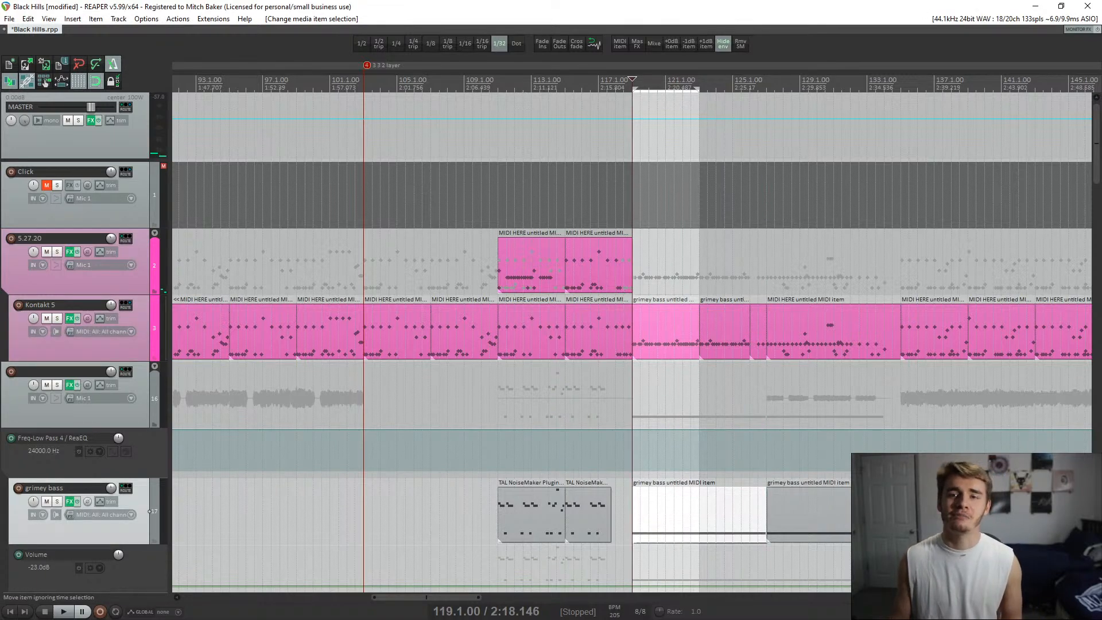
{"action": "scroll", "coordinate": [635, 512], "scroll_direction": "up", "scroll_amount": 4}
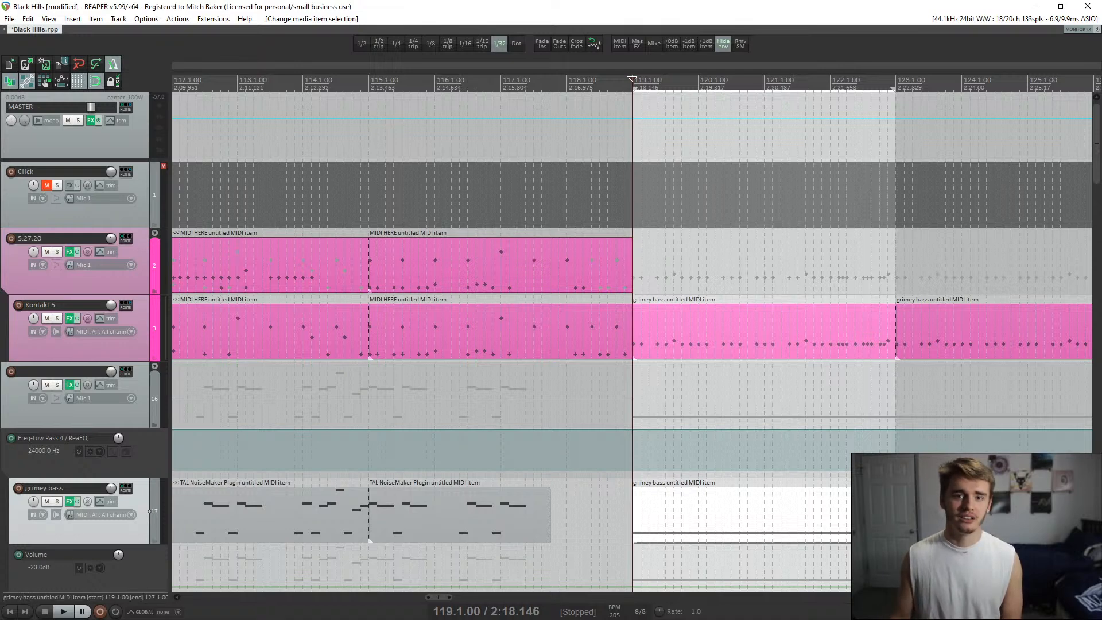
{"action": "key", "text": "alt+Tab"}
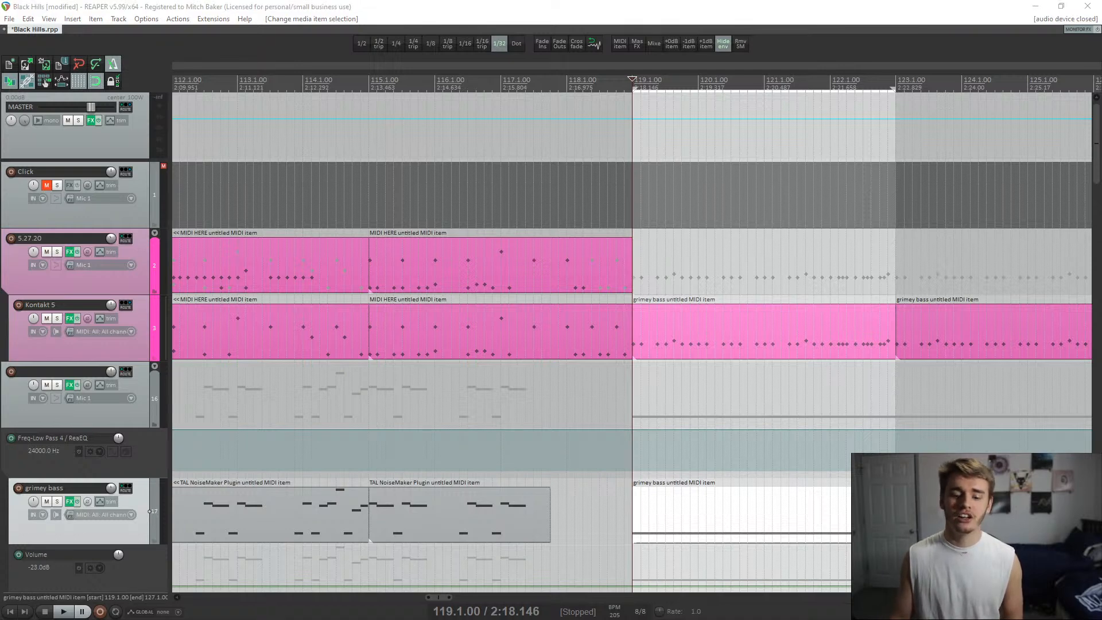
{"action": "key", "text": "space"}
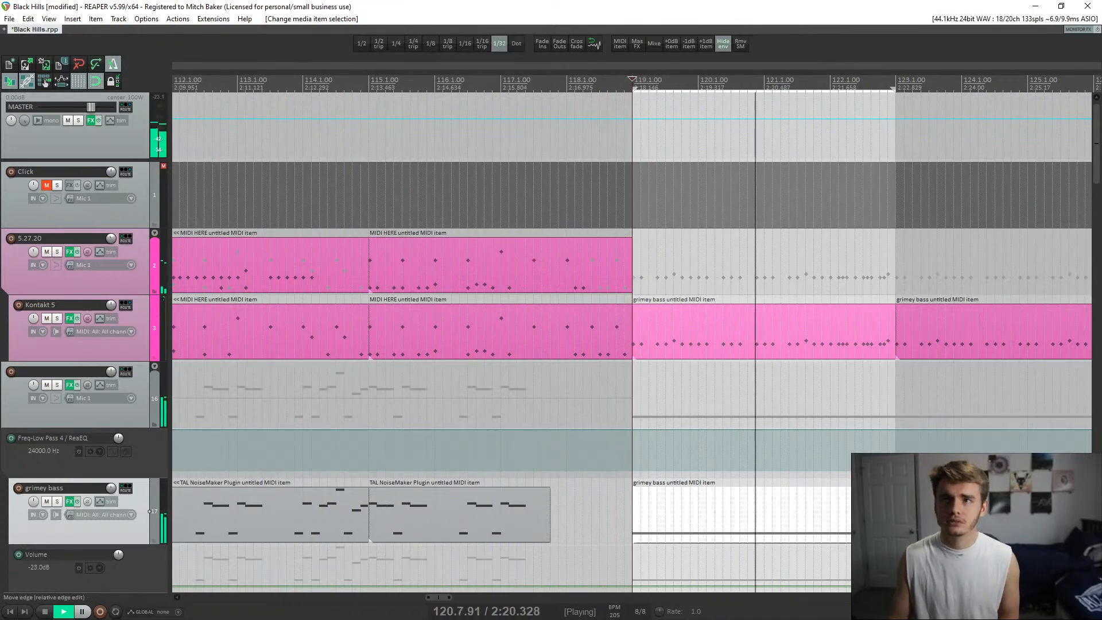
{"action": "left_click", "coordinate": [893, 333]}
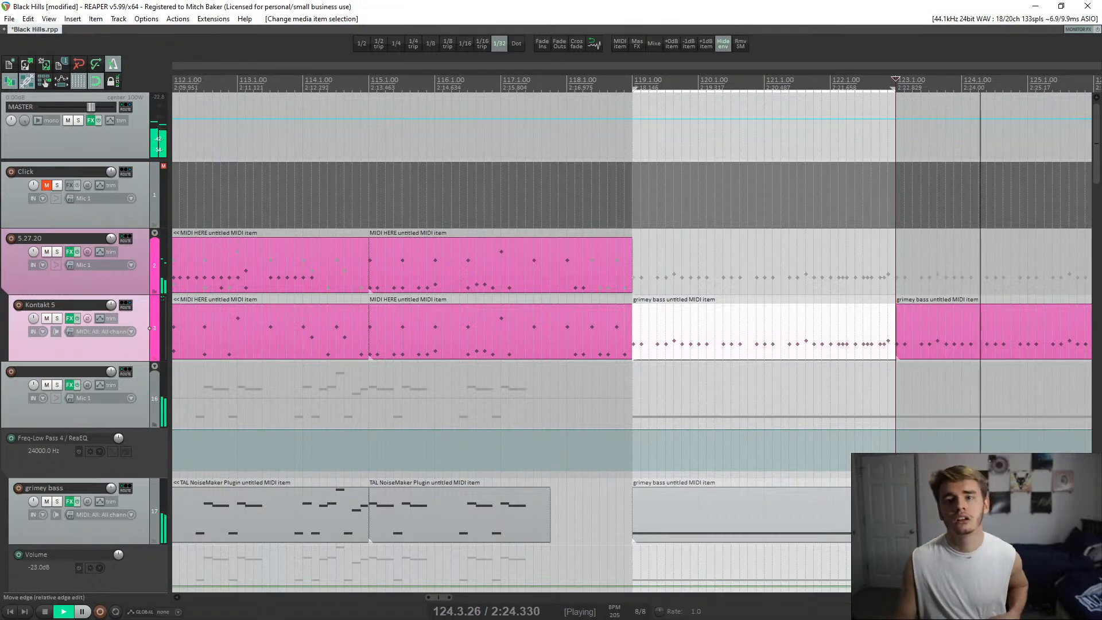
{"action": "scroll", "coordinate": [369, 329], "scroll_direction": "down", "scroll_amount": 2}
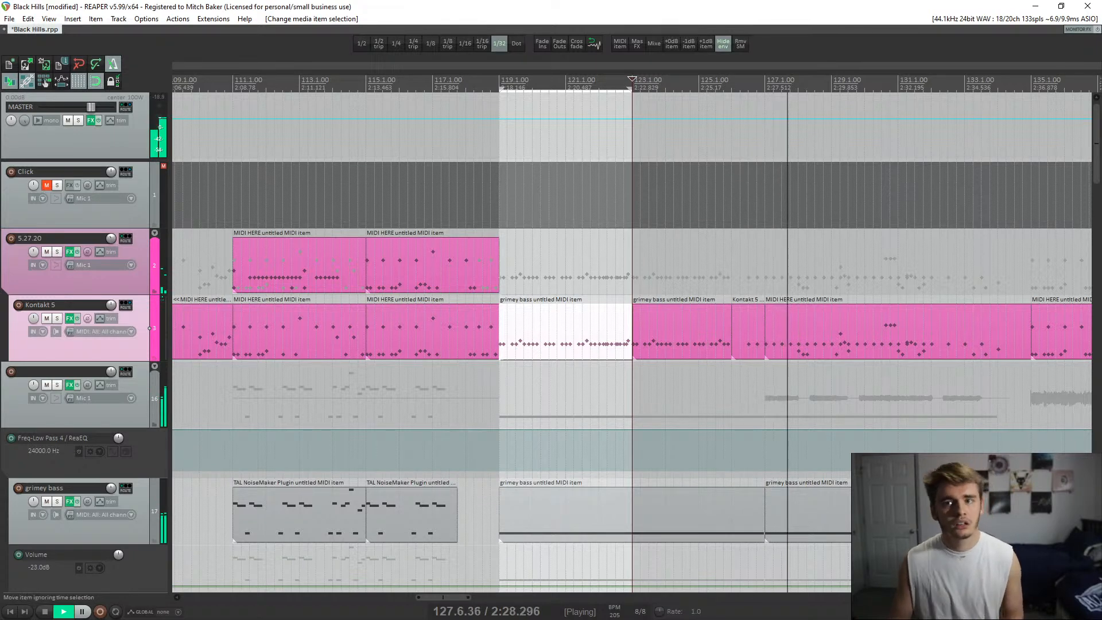
- Extend the second hat item on the Kontakt 5 track to 126.5, overlapping the short Kontakt 5 item
{"action": "left_click", "coordinate": [723, 338]}
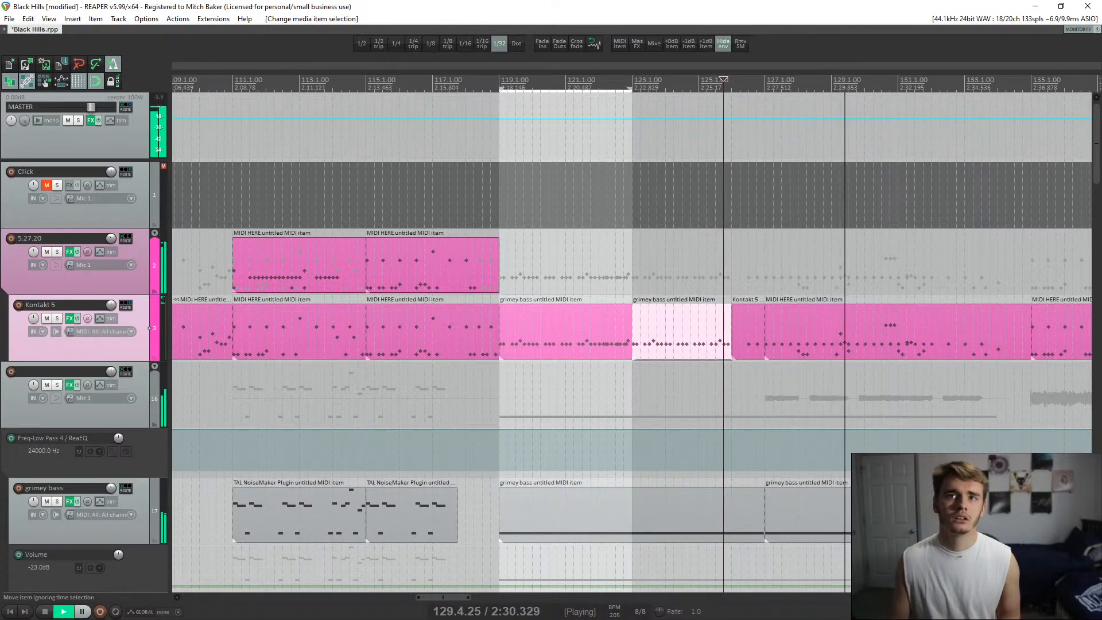
{"action": "left_click_drag", "start_coordinate": [731, 339], "coordinate": [748, 339]}
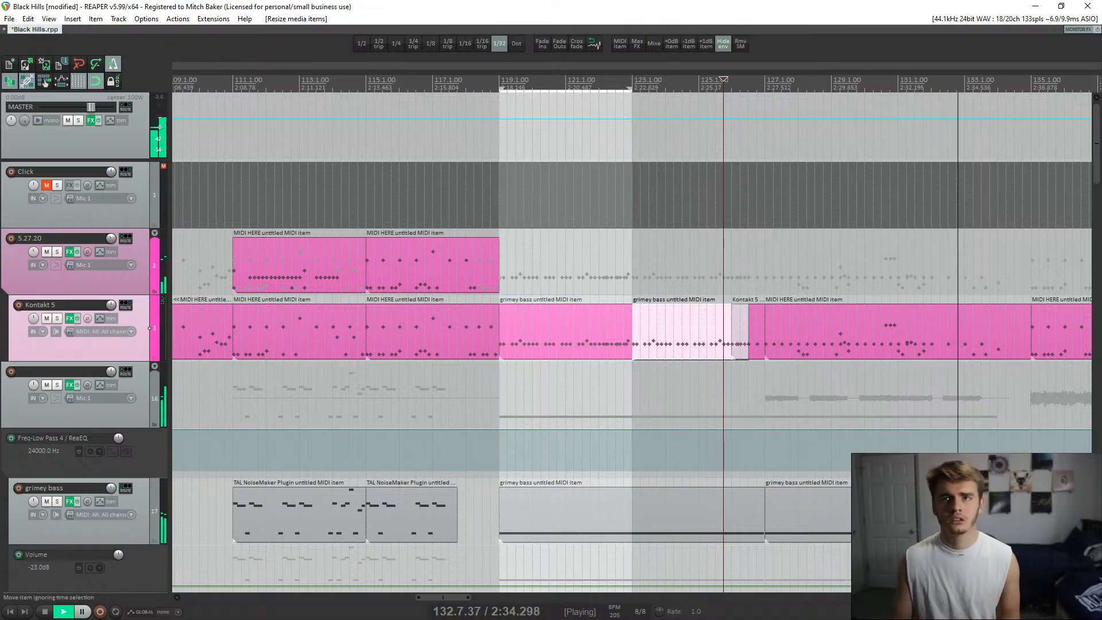
- Play the song from just before measure 119 and from measure 115 through the transition at measure 127
{"action": "left_click", "coordinate": [497, 285]}
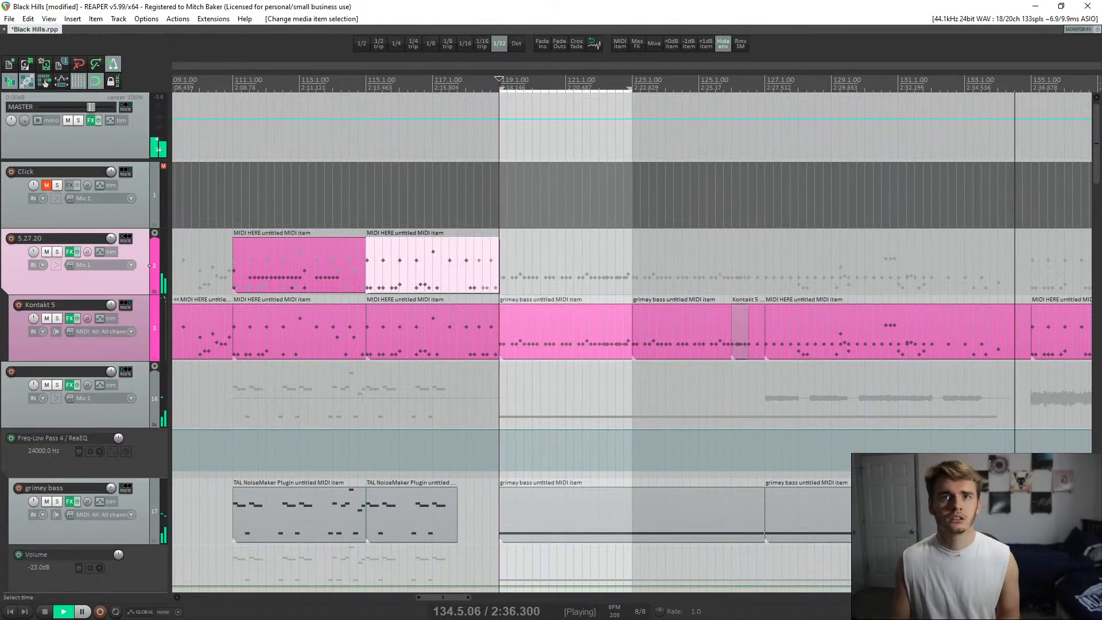
{"action": "left_click", "coordinate": [491, 299]}
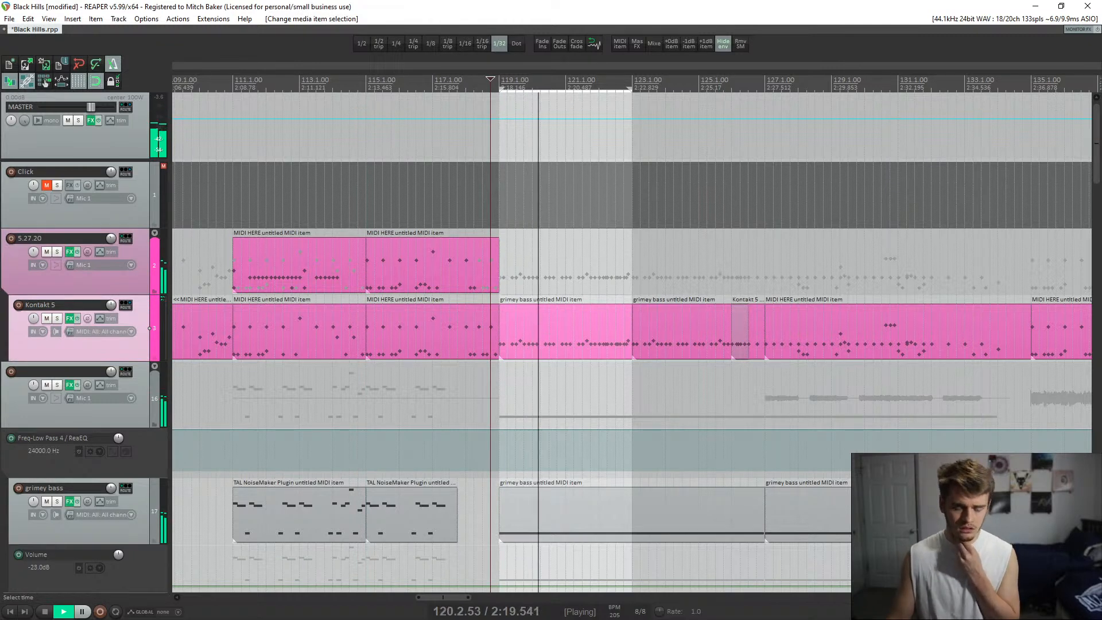
{"action": "key", "text": "space"}
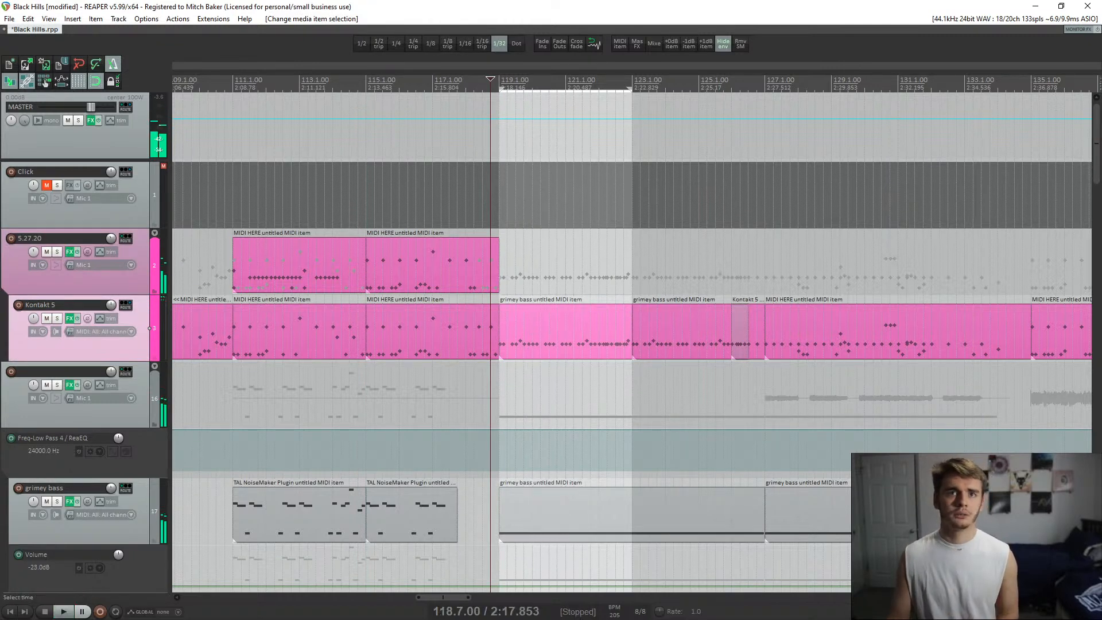
{"action": "left_click", "coordinate": [365, 338]}
{"action": "key", "text": "space"}
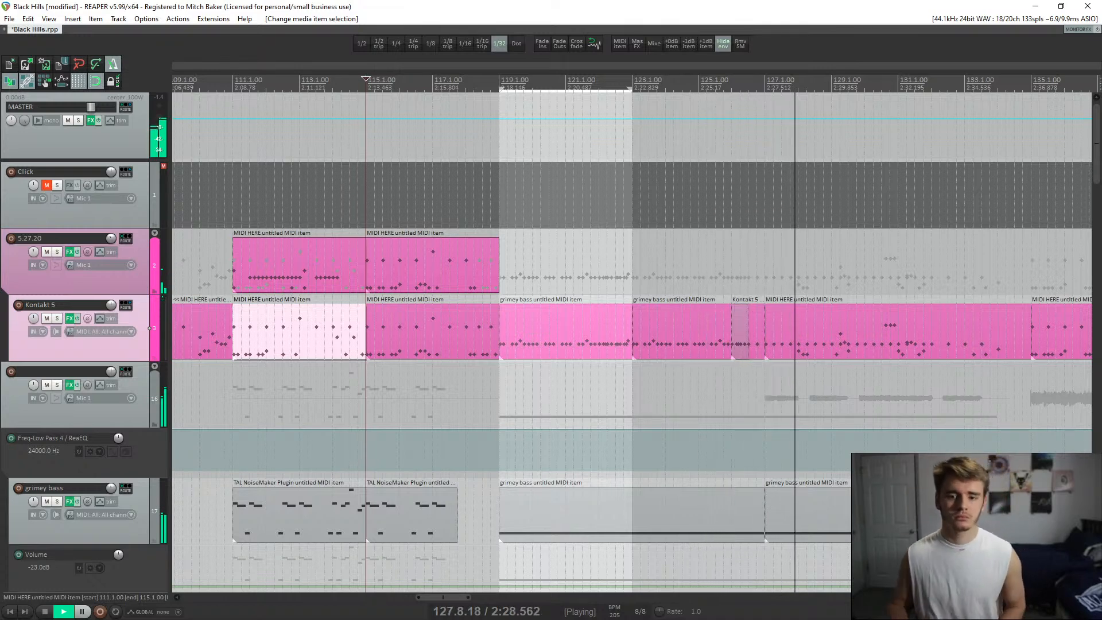
{"action": "key", "text": "space"}
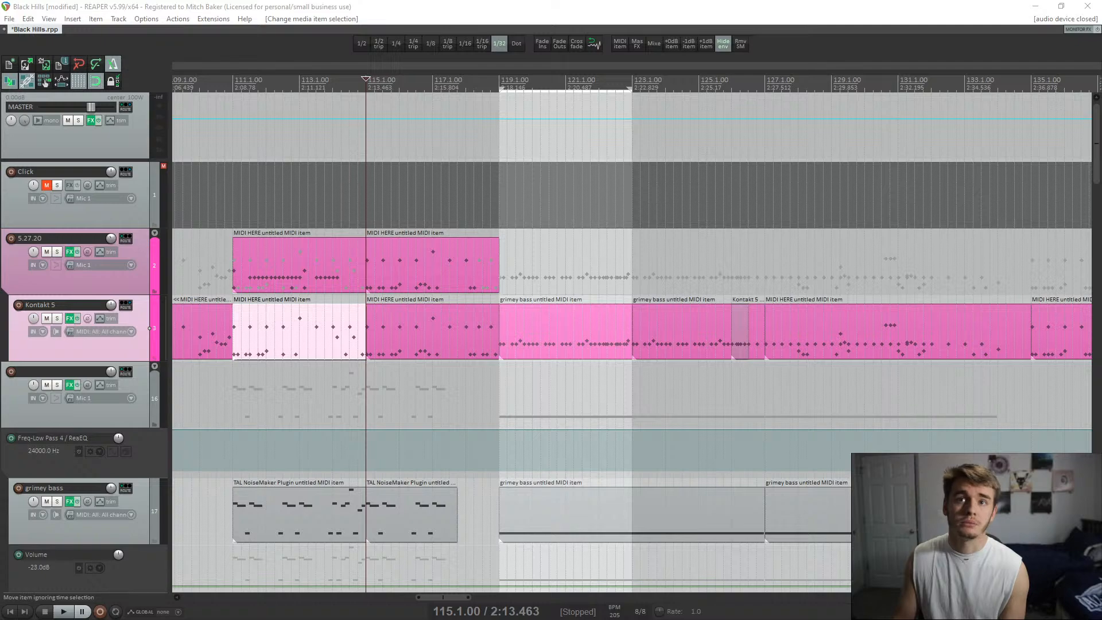
- Move both hat items onto unnamed track 16 and extend the second one to measure 127
{"action": "left_click_drag", "start_coordinate": [600, 319], "coordinate": [660, 376]}
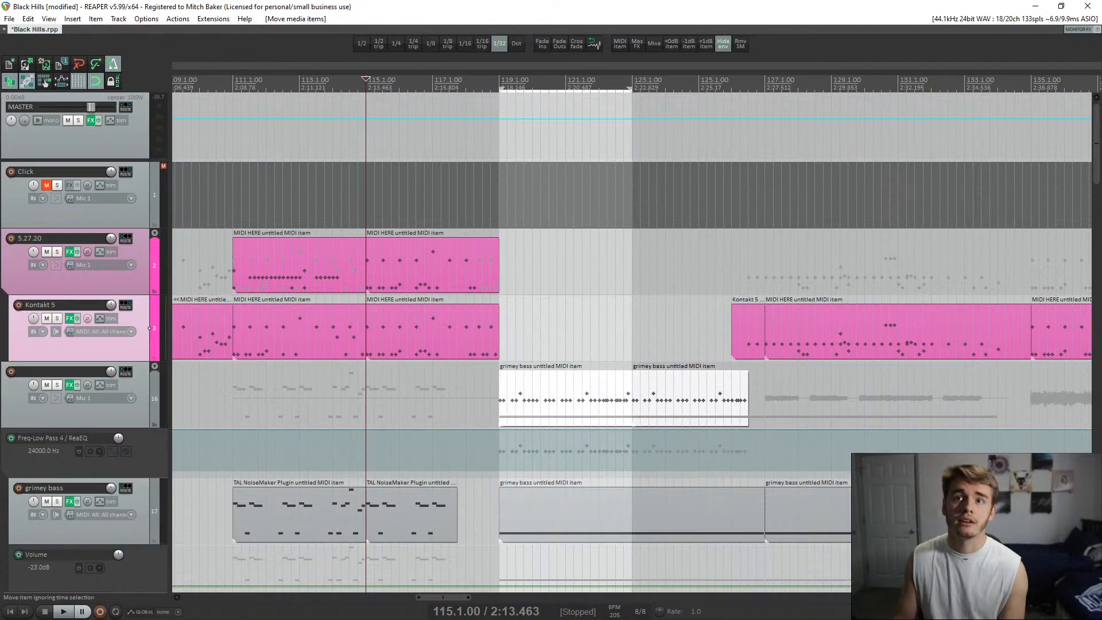
{"action": "left_click", "coordinate": [748, 332]}
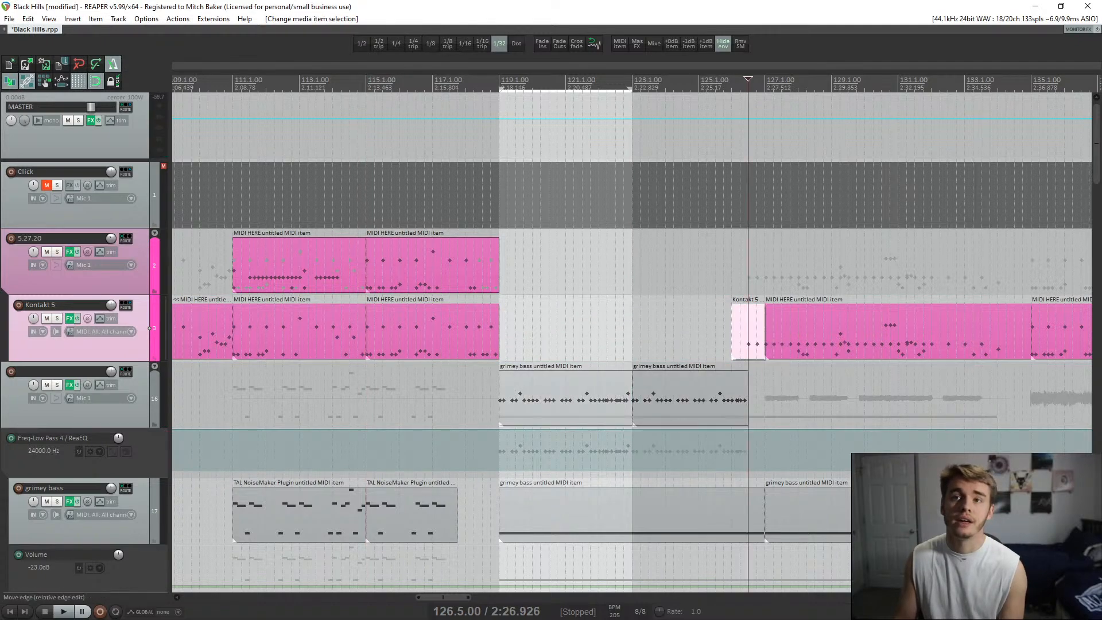
{"action": "left_click_drag", "start_coordinate": [747, 396], "coordinate": [764, 396]}
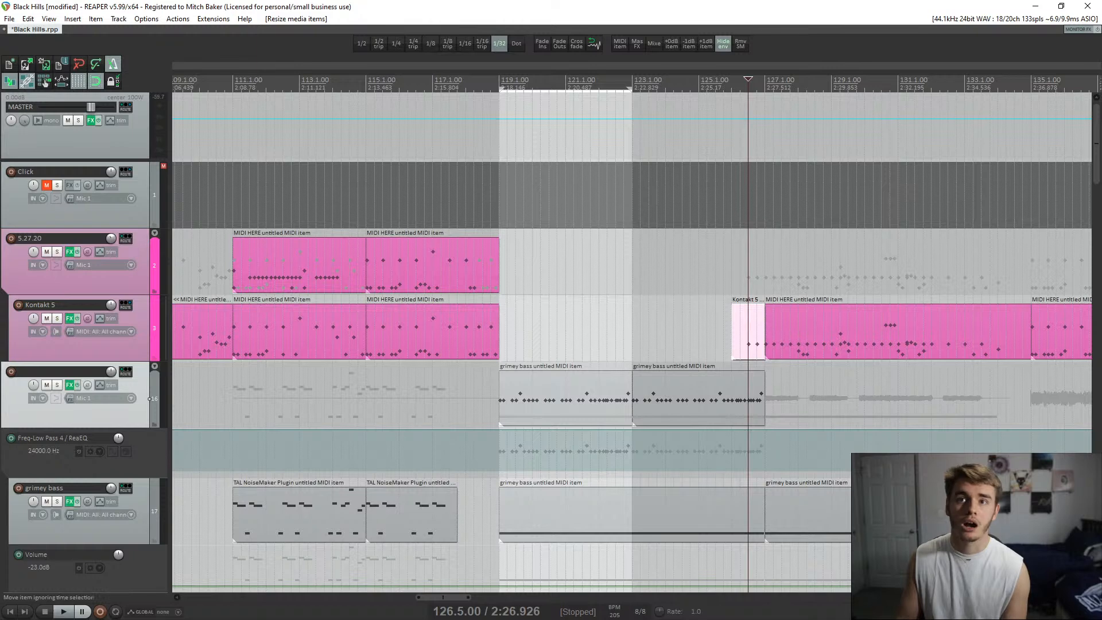
{"action": "left_click_drag", "start_coordinate": [676, 386], "coordinate": [615, 389]}
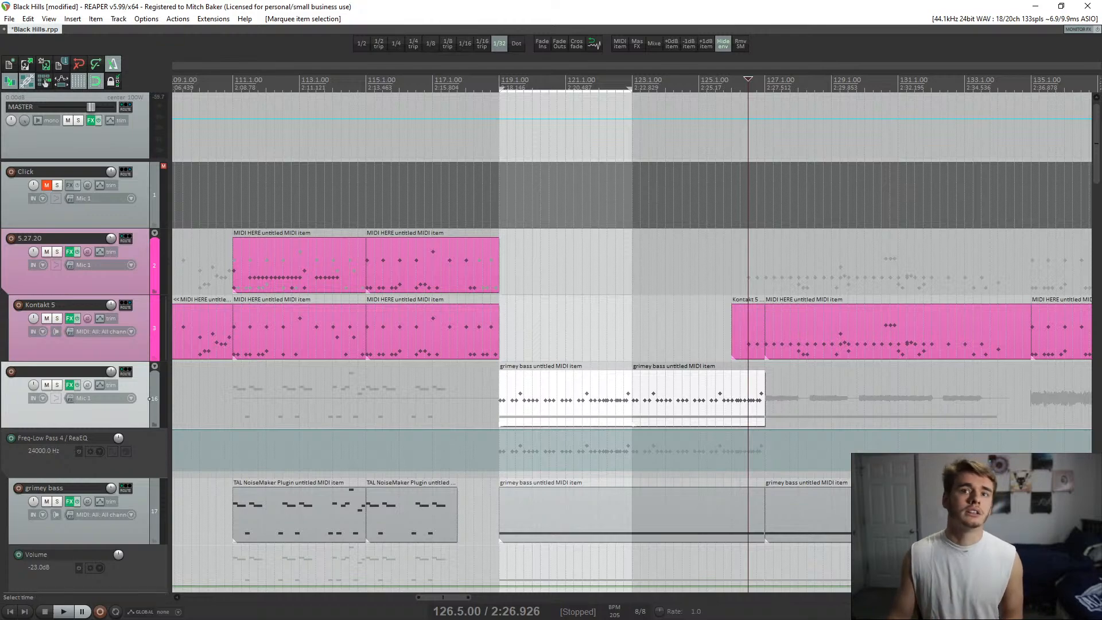
- Play the song from measure 125 to hear the short Kontakt 5 item before measure 127, then stop playback
{"action": "left_click", "coordinate": [599, 330]}
{"action": "left_click", "coordinate": [698, 264]}
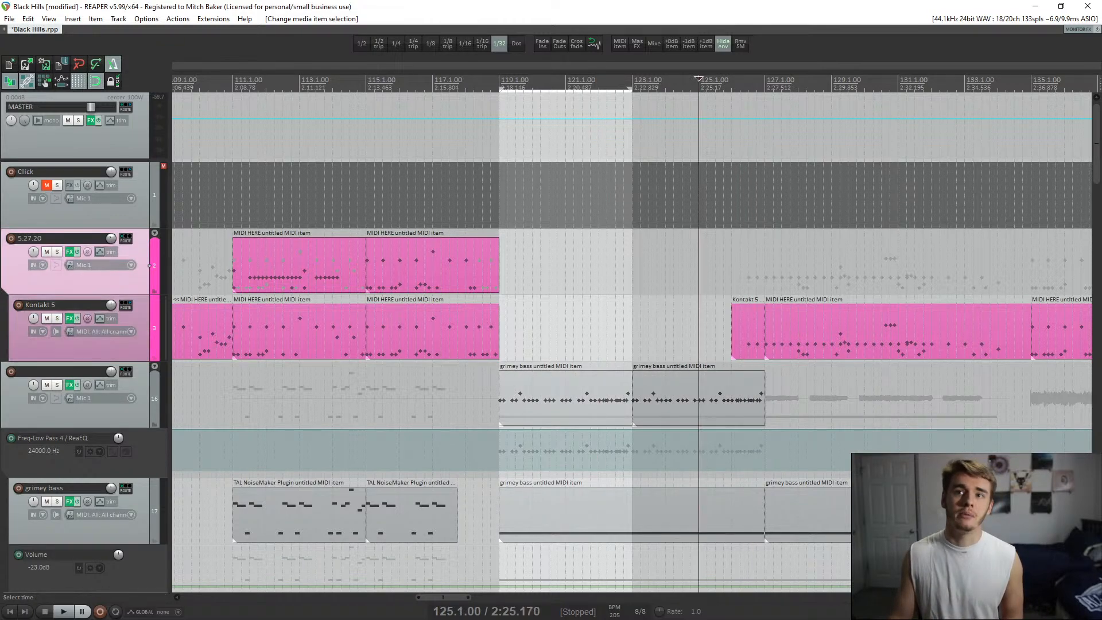
{"action": "key", "text": "space"}
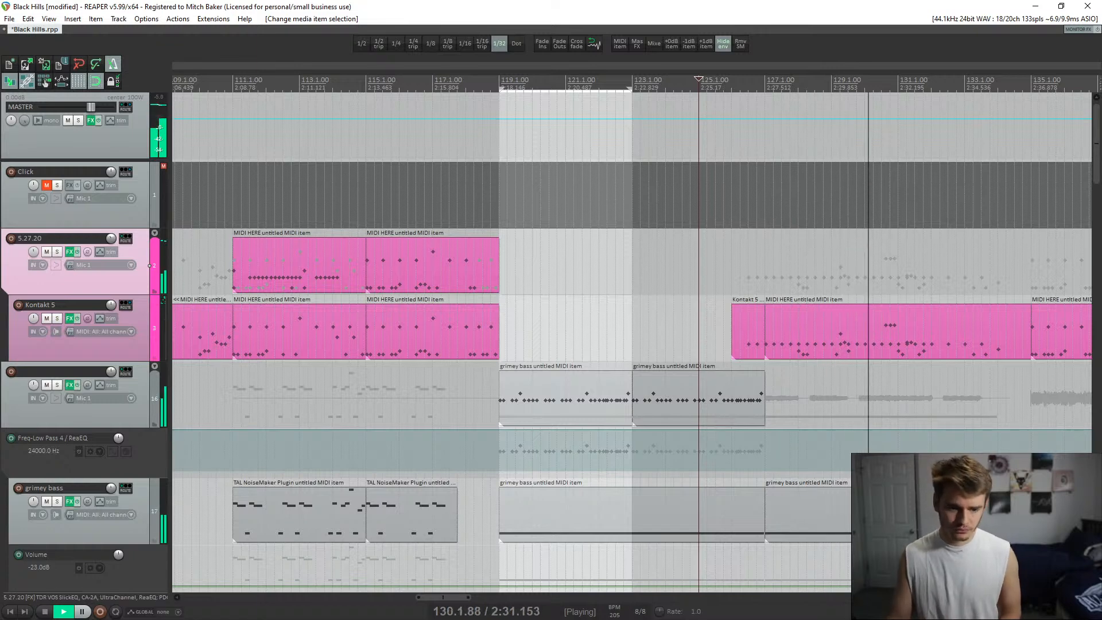
{"action": "key", "text": "space"}
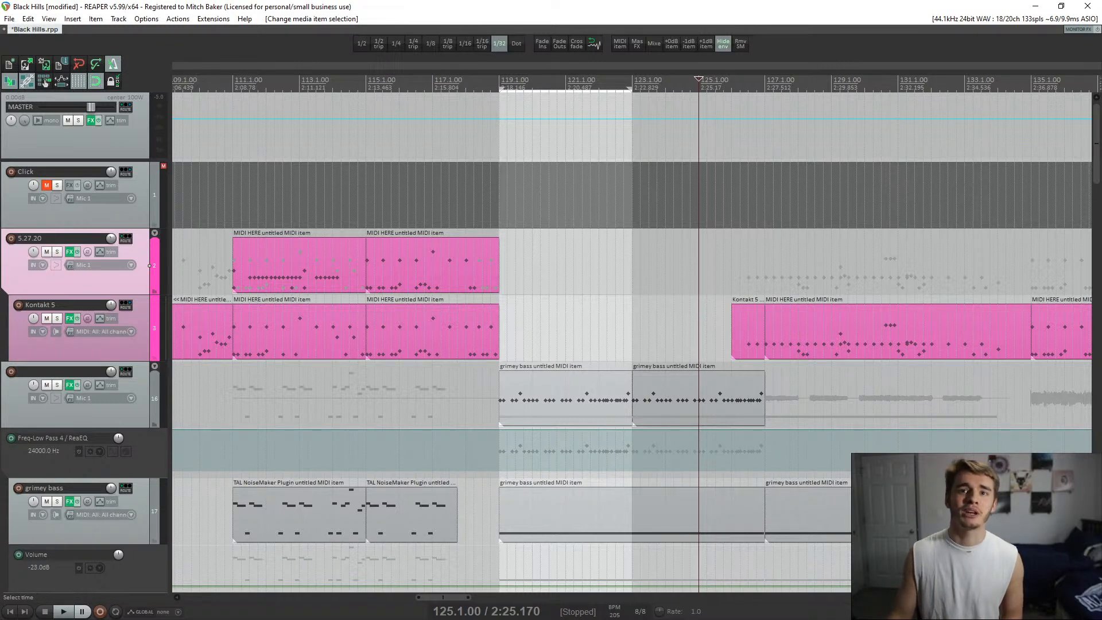
- Move both hat items from track 16 back onto the Kontakt 5 track, starting at measure 119
{"action": "left_click_drag", "start_coordinate": [608, 383], "coordinate": [692, 400]}
{"action": "left_click", "coordinate": [502, 390]}
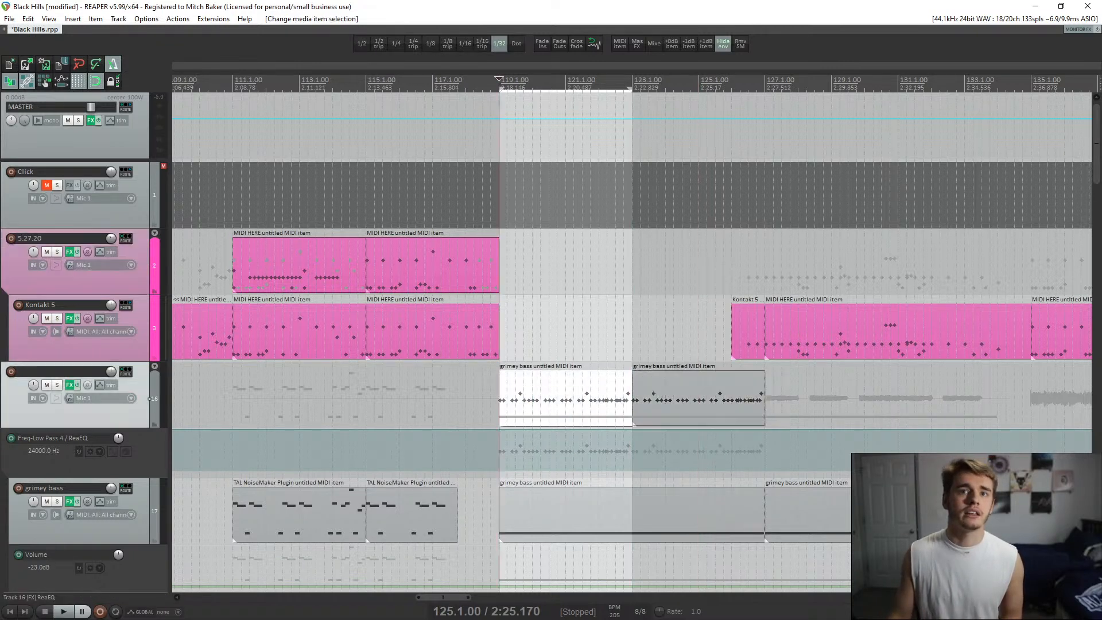
{"action": "left_click_drag", "start_coordinate": [611, 377], "coordinate": [695, 340]}
{"action": "scroll", "coordinate": [688, 391], "scroll_direction": "up", "scroll_amount": 2}
{"action": "scroll", "coordinate": [694, 340], "scroll_direction": "down", "scroll_amount": 3}
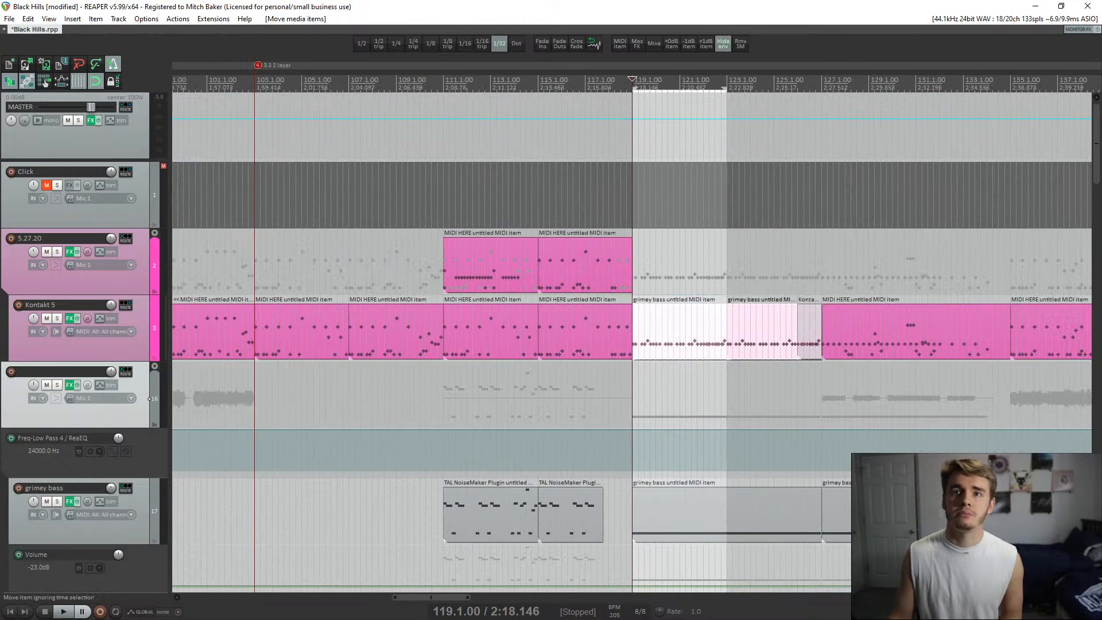
{"action": "left_click", "coordinate": [791, 338]}
{"action": "left_click", "coordinate": [809, 337]}
{"action": "scroll", "coordinate": [809, 338], "scroll_direction": "up", "scroll_amount": 3}
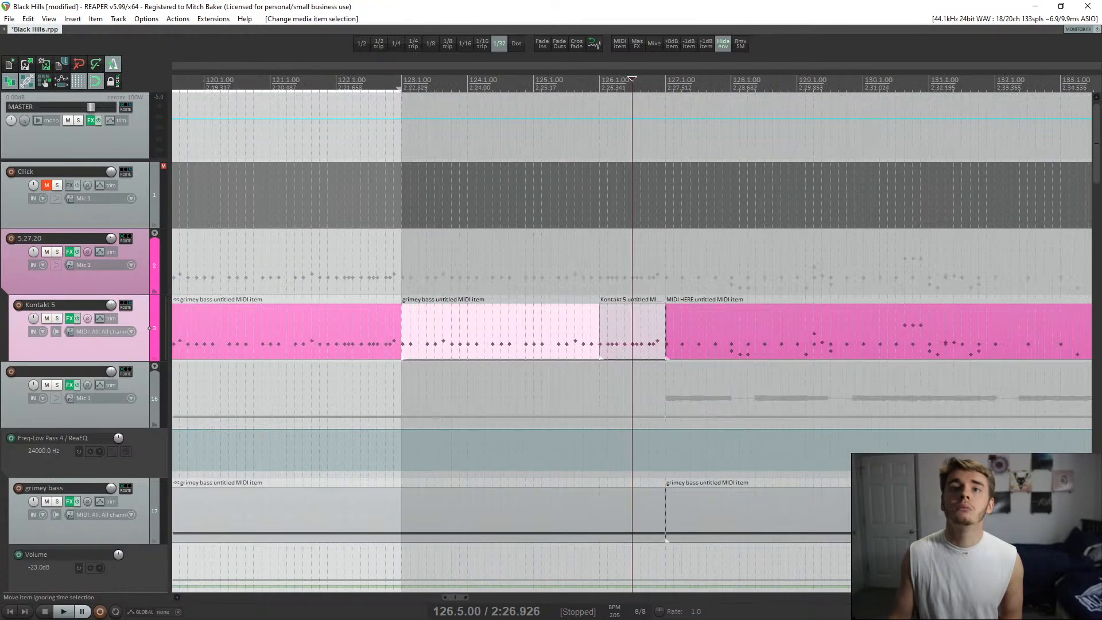
- Separate the overlapping items by moving the short Kontakt 5 item to the 5.27.20 track, keeping the hat items on the Kontakt 5 track
{"action": "left_click_drag", "start_coordinate": [535, 309], "coordinate": [561, 373]}
{"action": "key", "text": "alt+Tab"}
{"action": "key", "text": "alt+Tab"}
{"action": "left_click_drag", "start_coordinate": [636, 333], "coordinate": [636, 277]}
{"action": "left_click_drag", "start_coordinate": [620, 390], "coordinate": [620, 322]}
- Solo the Kontakt 5 track while playing the section from measure 119 past measure 127, then stop playback
{"action": "left_click", "coordinate": [368, 390]}
{"action": "key", "text": "space"}
{"action": "scroll", "coordinate": [368, 390], "scroll_direction": "down", "scroll_amount": 3}
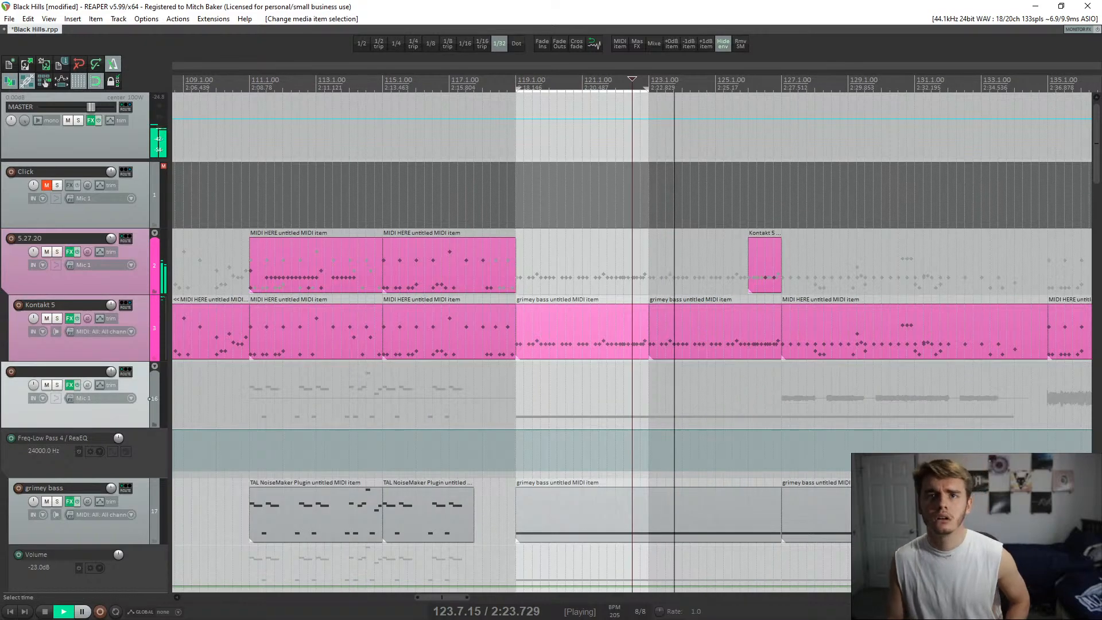
{"action": "left_click", "coordinate": [518, 331]}
{"action": "left_click", "coordinate": [57, 318]}
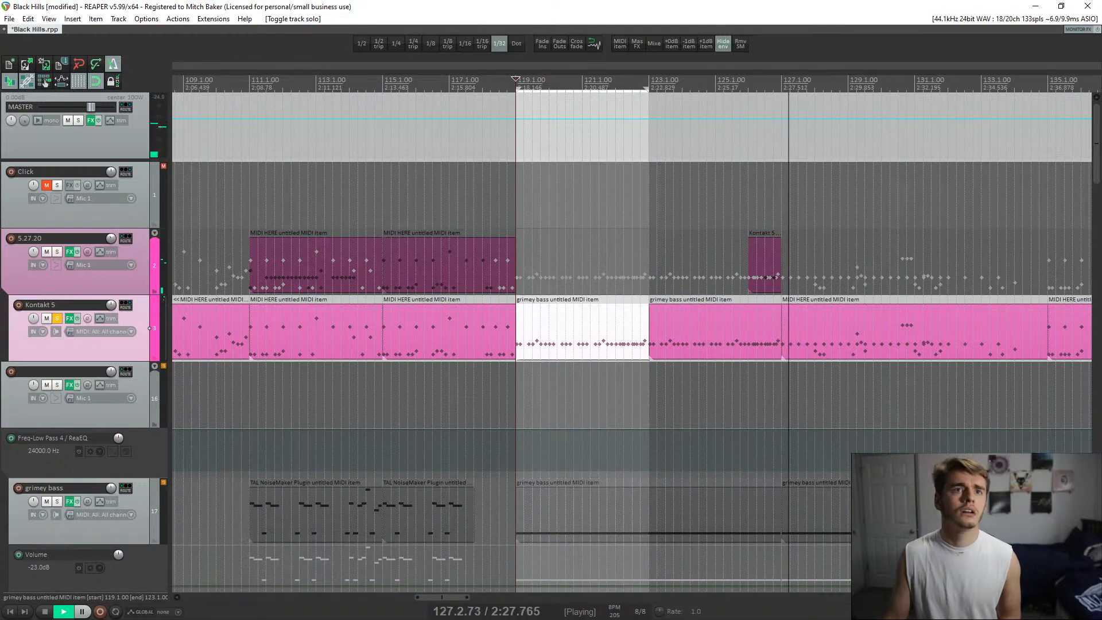
{"action": "key", "text": "space"}
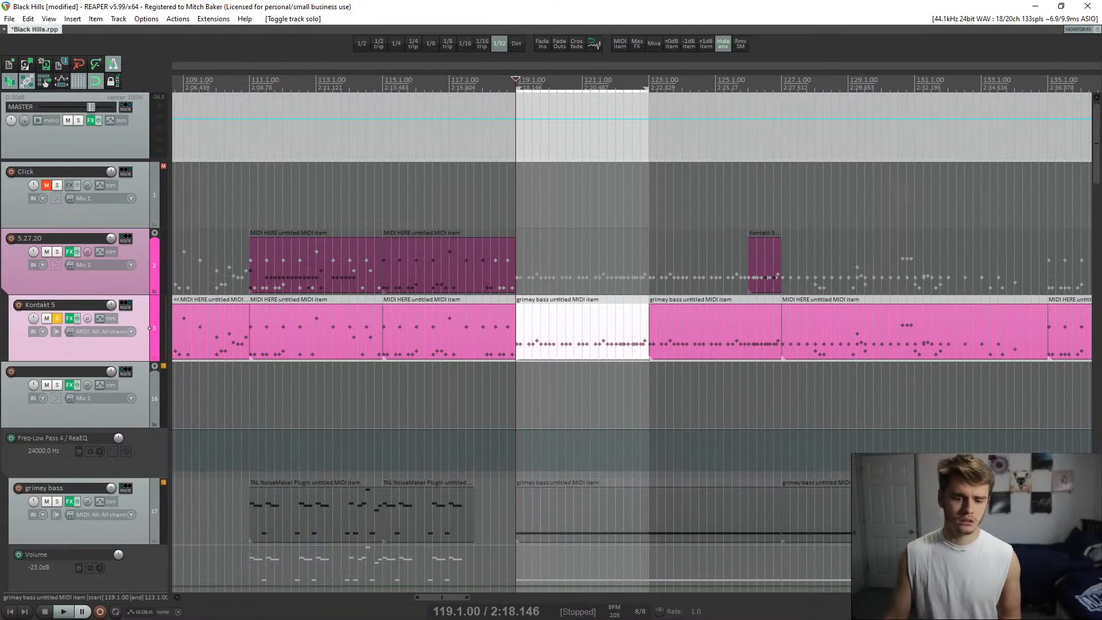
{"action": "key", "text": "alt+Tab"}
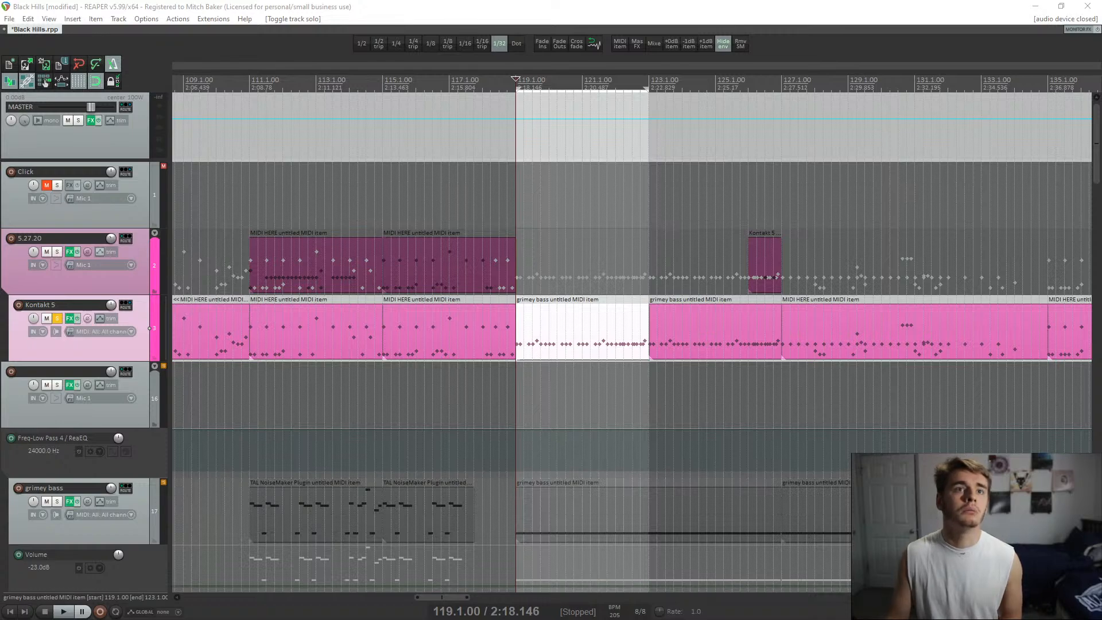
- Set the 5.27.20 track's record mode to output (stereo)
{"action": "left_click", "coordinate": [131, 264]}
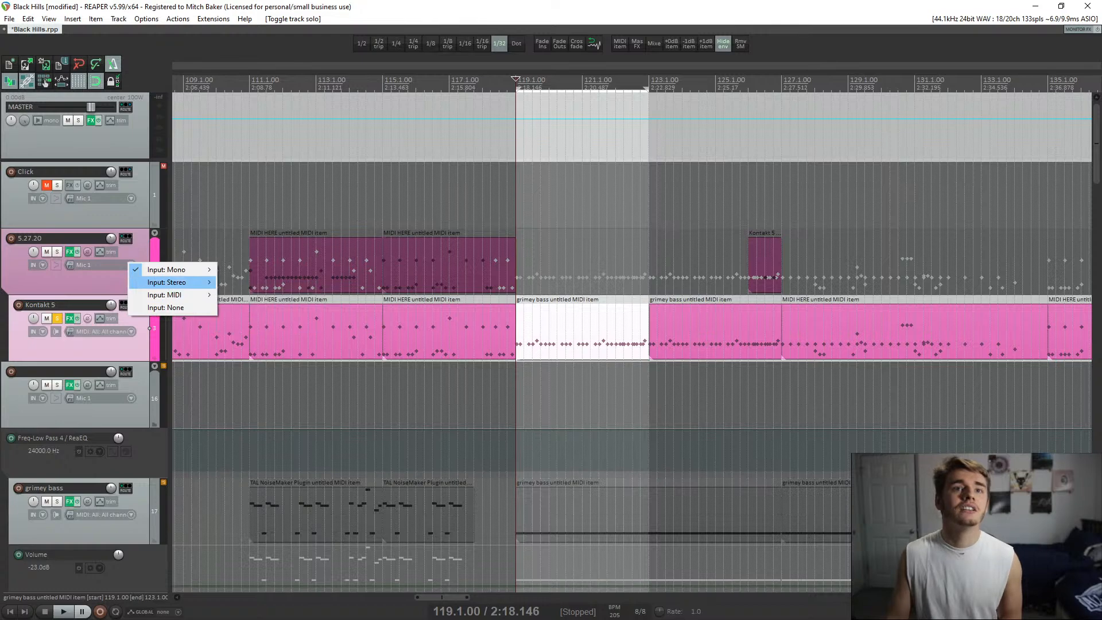
{"action": "left_click", "coordinate": [86, 280]}
{"action": "left_click", "coordinate": [44, 266]}
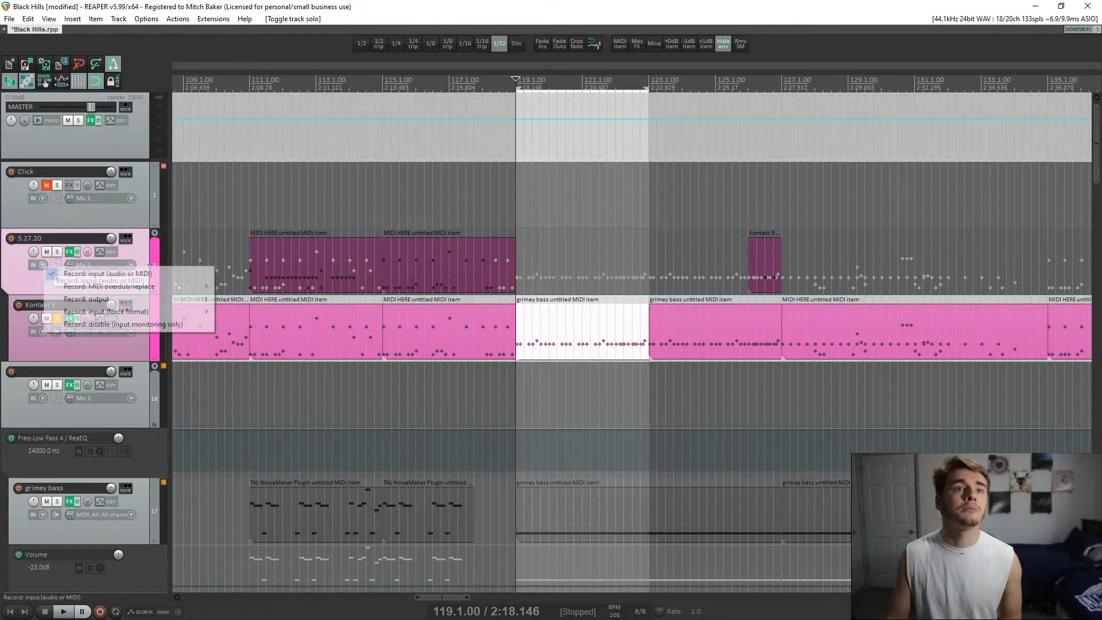
{"action": "mouse_move", "coordinate": [132, 299]}
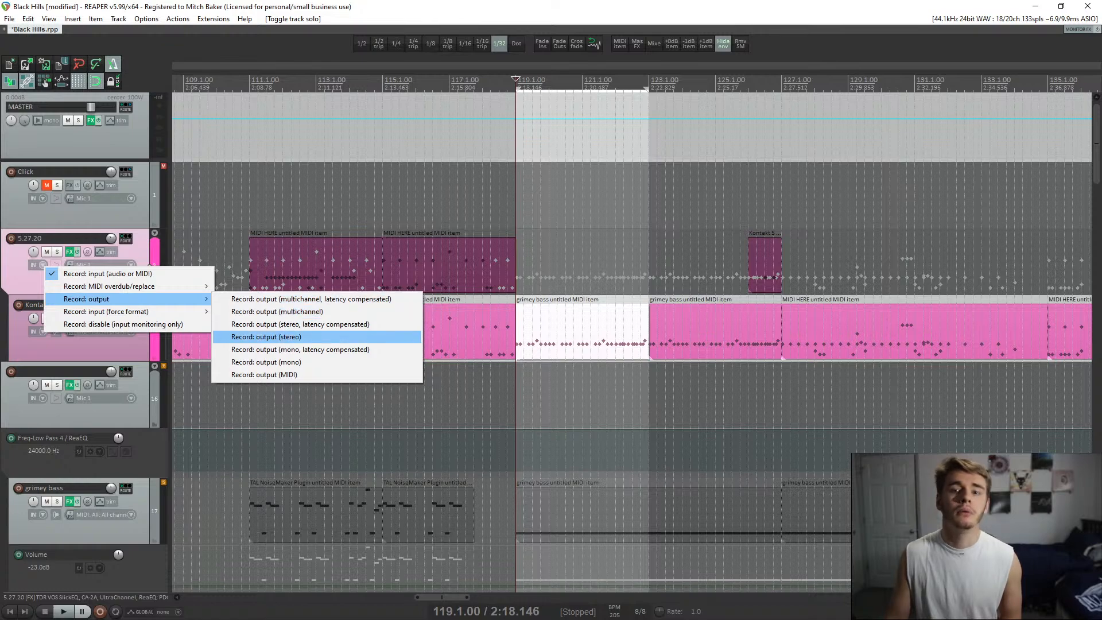
{"action": "left_click", "coordinate": [265, 337]}
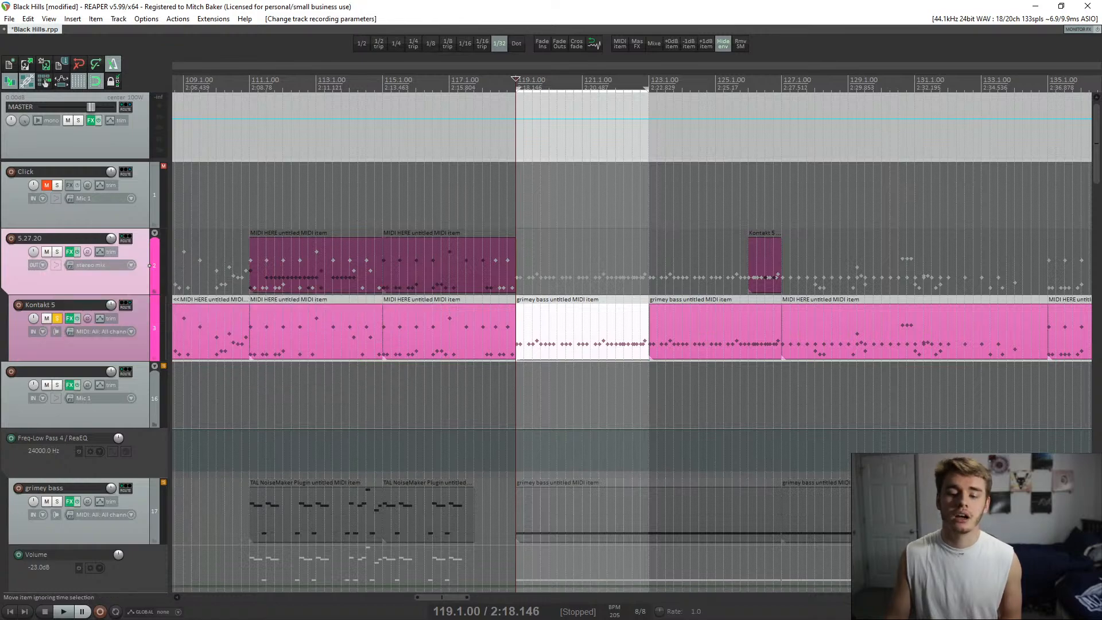
- Move the short Kontakt 5 item at measure 126 to the Click track and arm the 5.27.20 track for recording
{"action": "left_click_drag", "start_coordinate": [765, 277], "coordinate": [765, 198]}
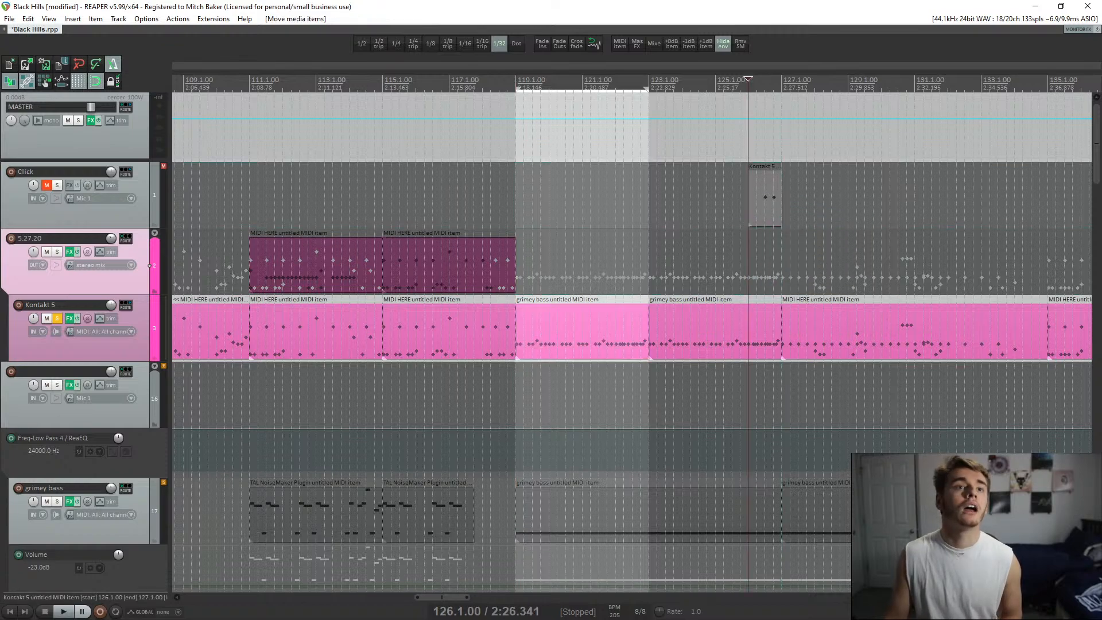
{"action": "left_click", "coordinate": [11, 238]}
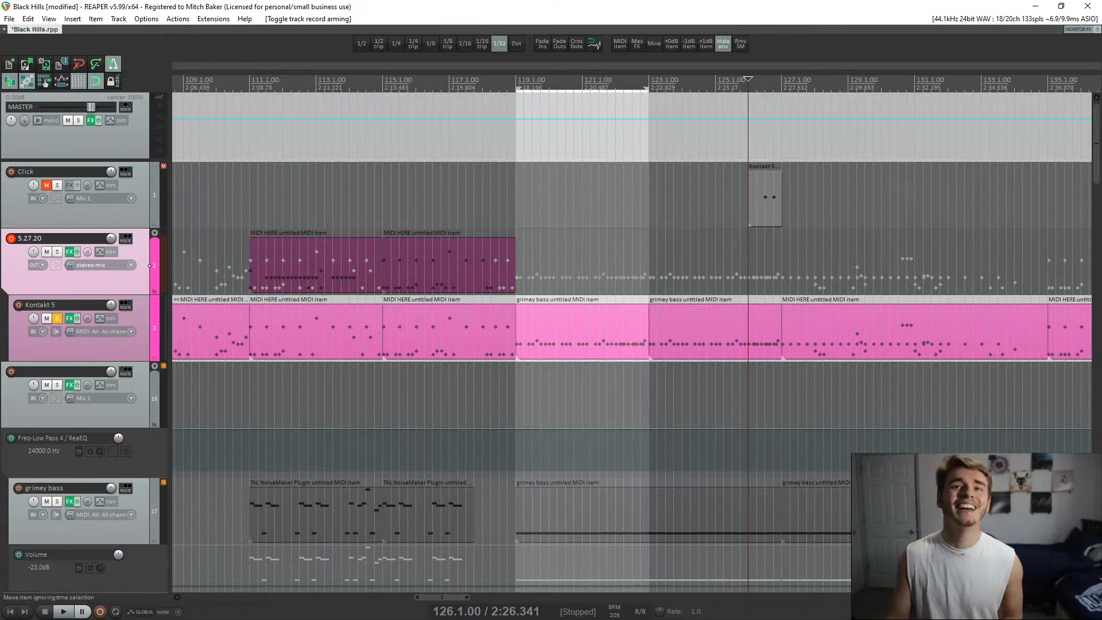
- Place the edit cursor at measure 119 and play the soloed hats up to measure 127
{"action": "left_click", "coordinate": [512, 265]}
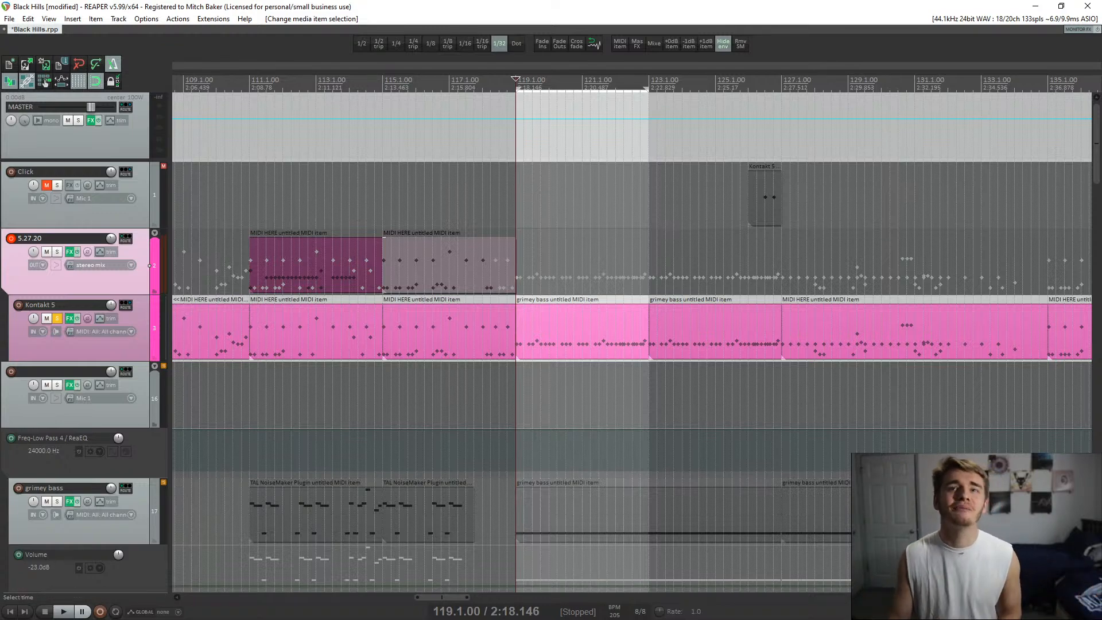
{"action": "key", "text": "space"}
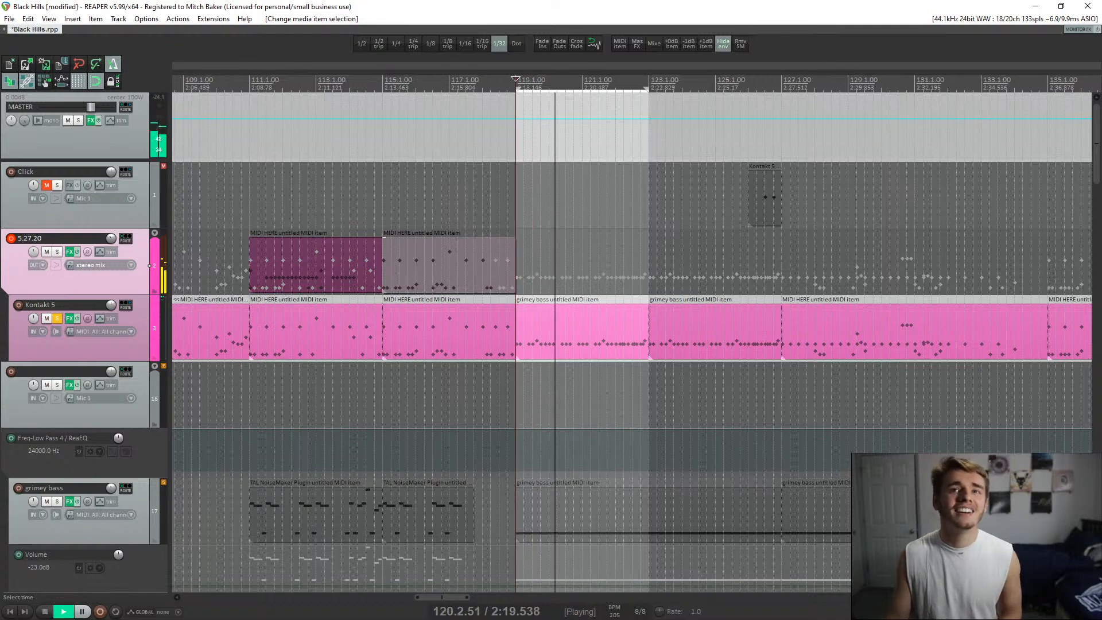
{"action": "scroll", "coordinate": [632, 341], "scroll_direction": "up", "scroll_amount": 4}
{"action": "scroll", "coordinate": [631, 341], "scroll_direction": "down", "scroll_amount": 4}
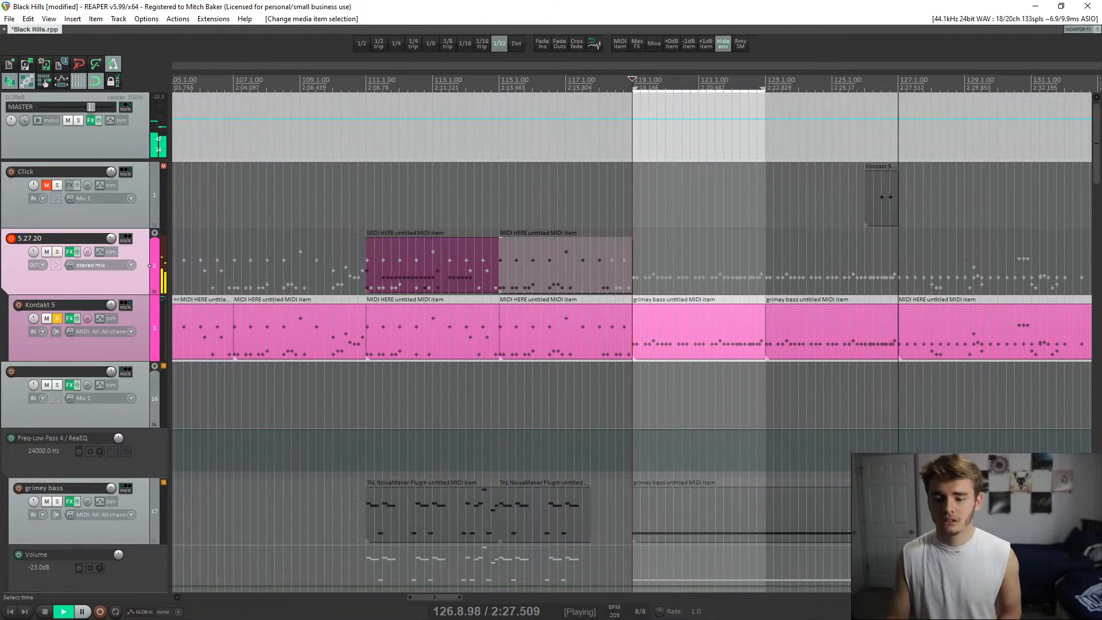
{"action": "key", "text": "space"}
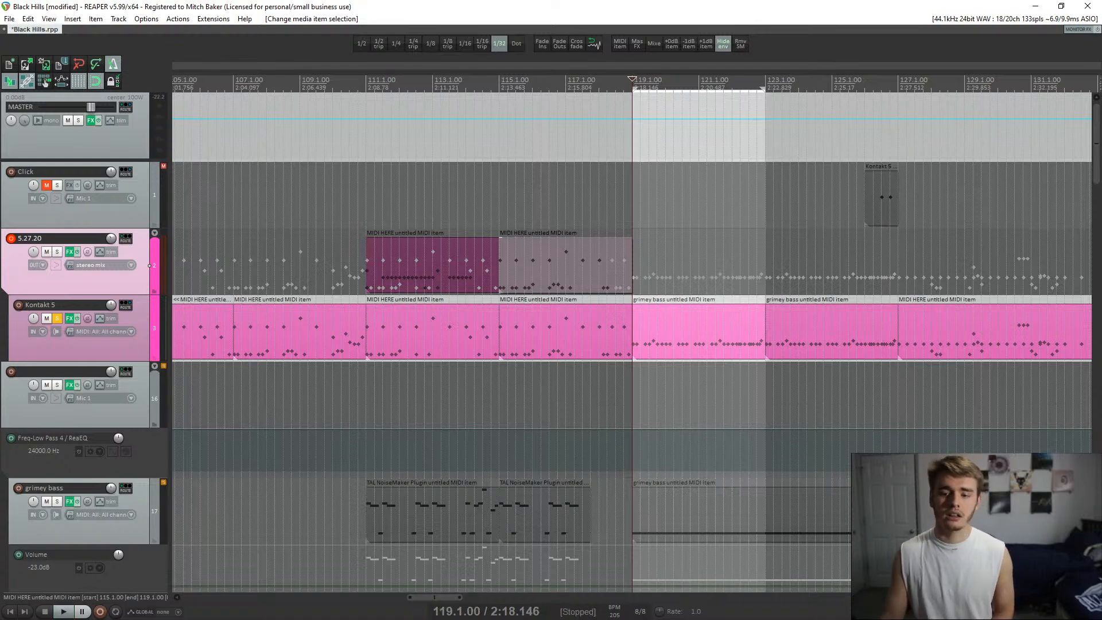
{"action": "key", "text": "ctrl+r"}
{"action": "key", "text": "space"}
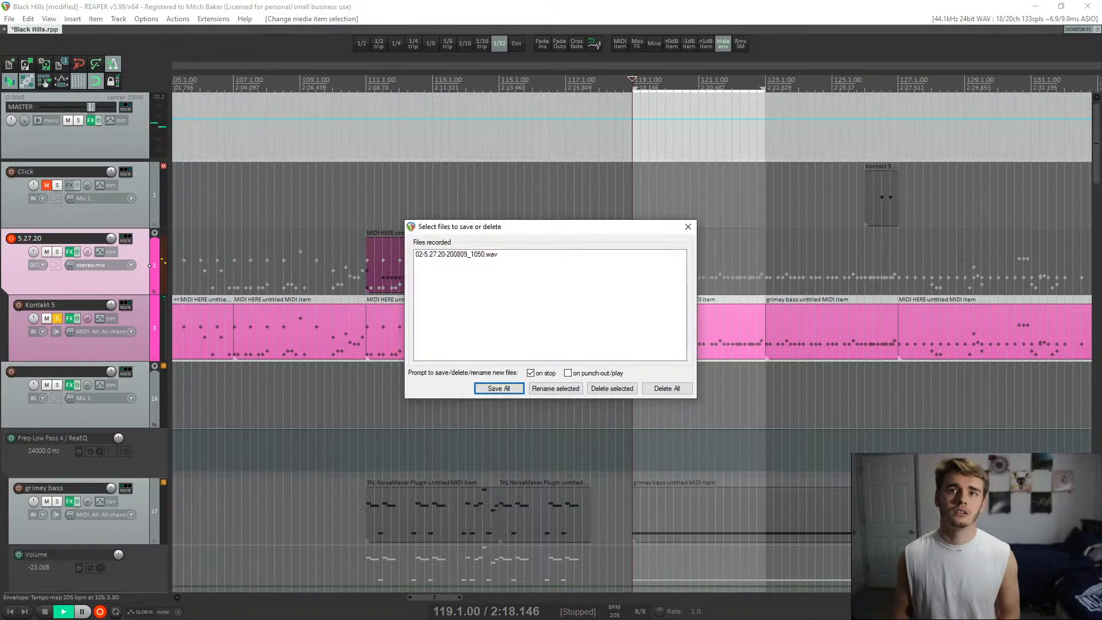
{"action": "key", "text": "Right"}
{"action": "key", "text": "Right"}
{"action": "key", "text": "Right"}
{"action": "key", "text": "Return"}
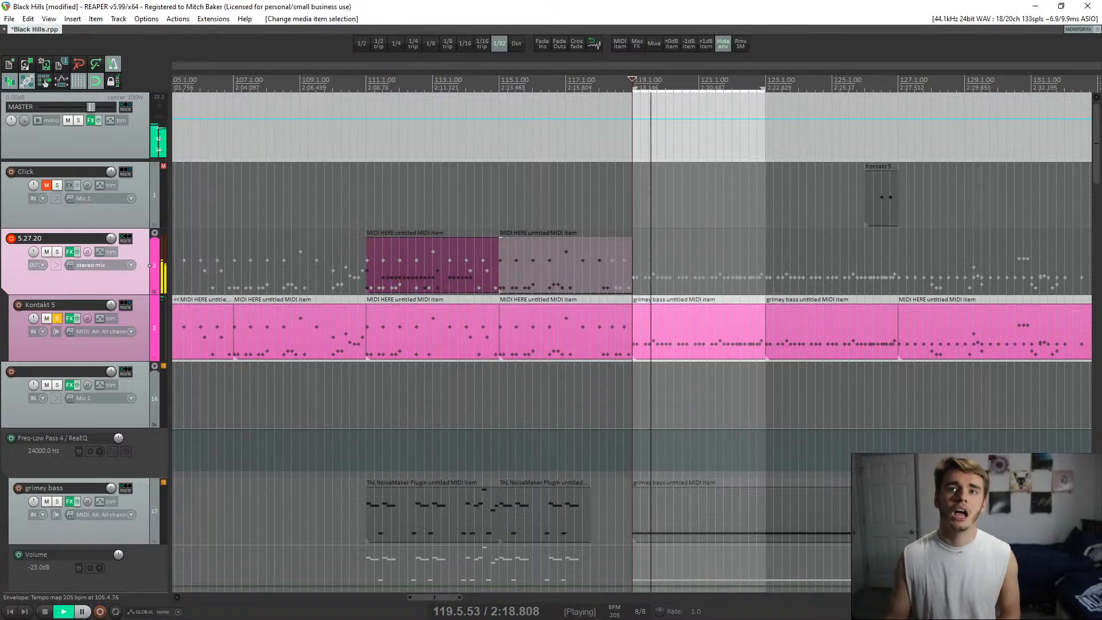
- Try to record the soloed hats on the 5.27.20 track from measure 119 past measure 127
{"action": "key", "text": "space"}
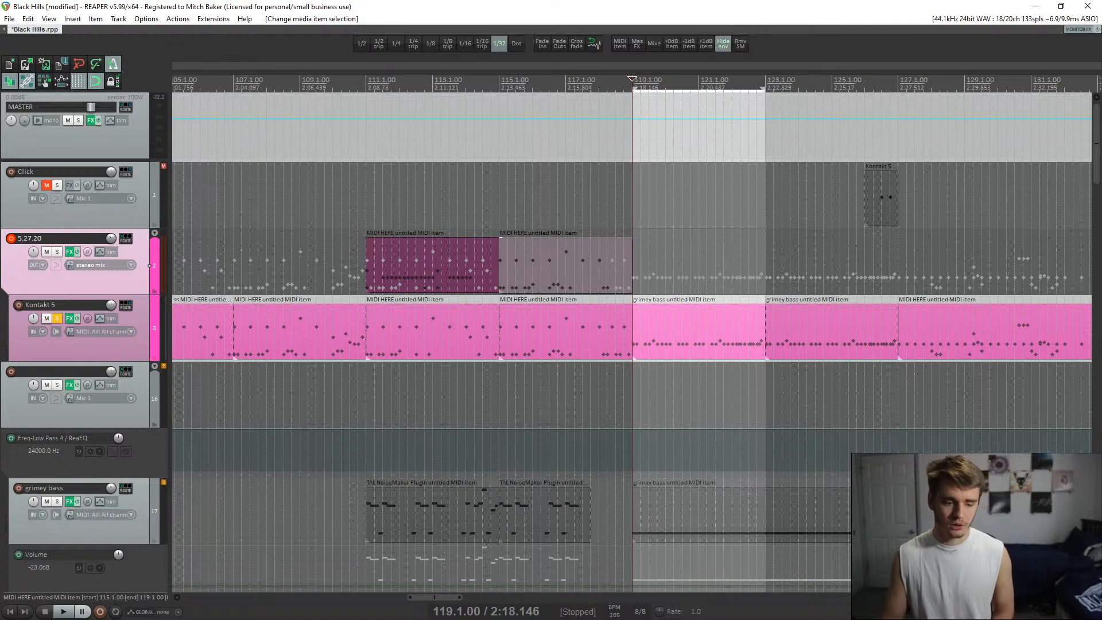
{"action": "key", "text": "ctrl+r"}
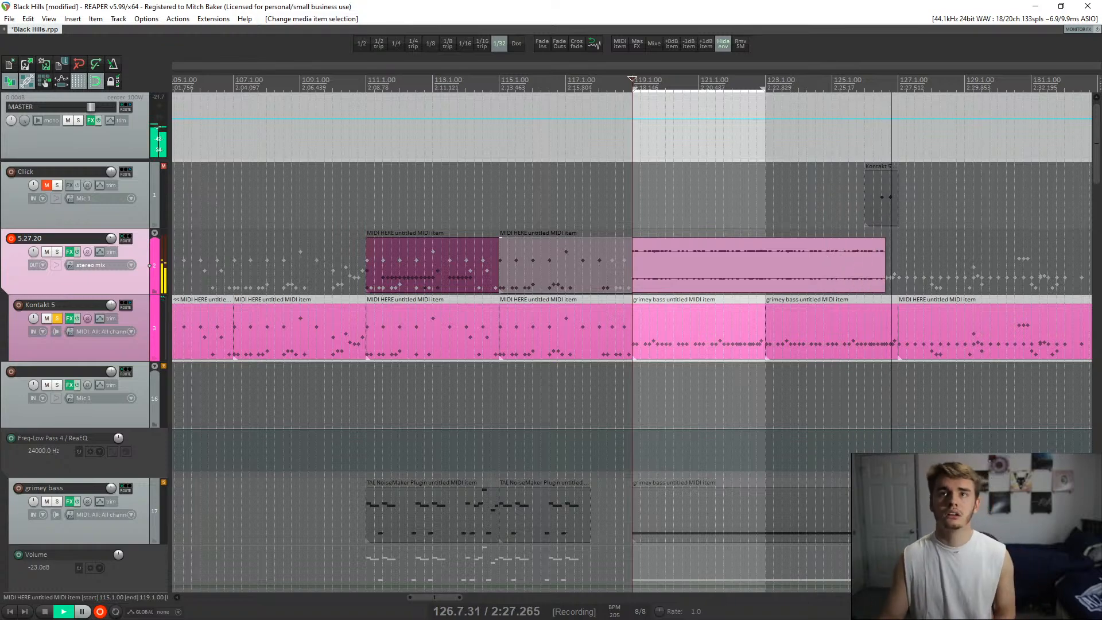
{"action": "key", "text": "space"}
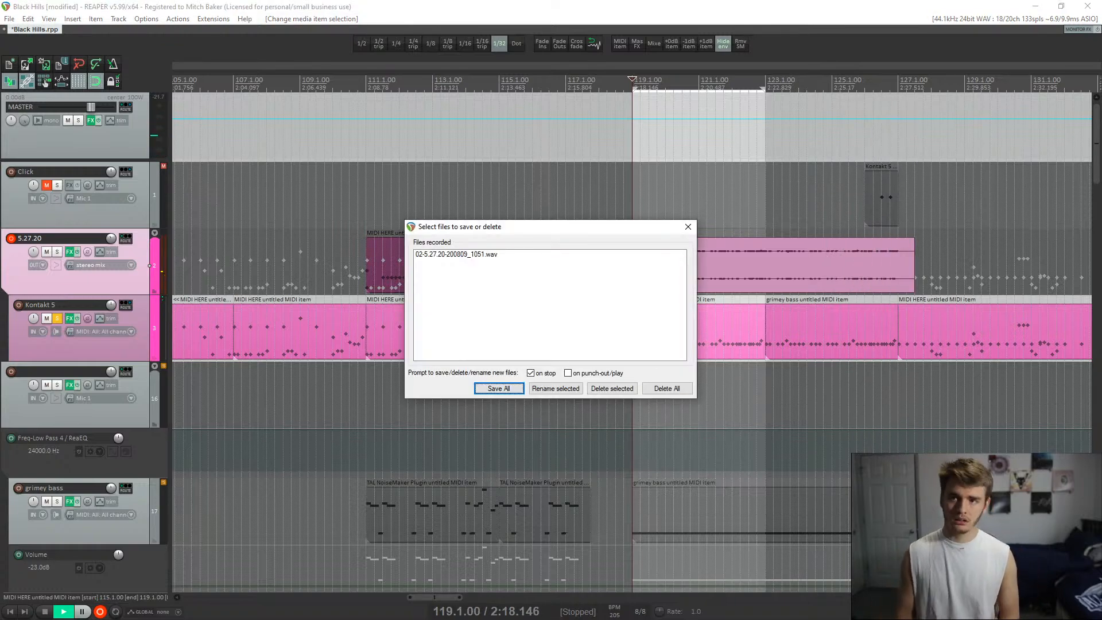
{"action": "key", "text": "Return"}
{"action": "key", "text": "Return"}
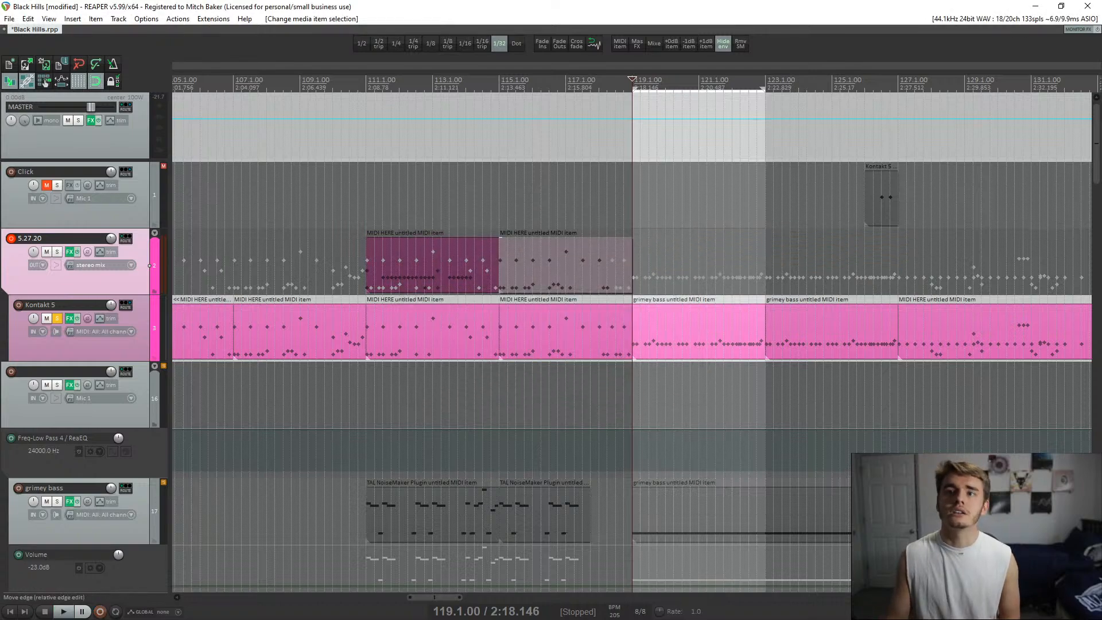
- Move the MIDI item starting at measure 127 from the Kontakt 5 track to the unnamed track below
{"action": "left_click", "coordinate": [901, 331]}
{"action": "scroll", "coordinate": [901, 332], "scroll_direction": "down", "scroll_amount": 3}
{"action": "scroll", "coordinate": [902, 331], "scroll_direction": "up", "scroll_amount": 4}
{"action": "scroll", "coordinate": [901, 331], "scroll_direction": "down", "scroll_amount": 2}
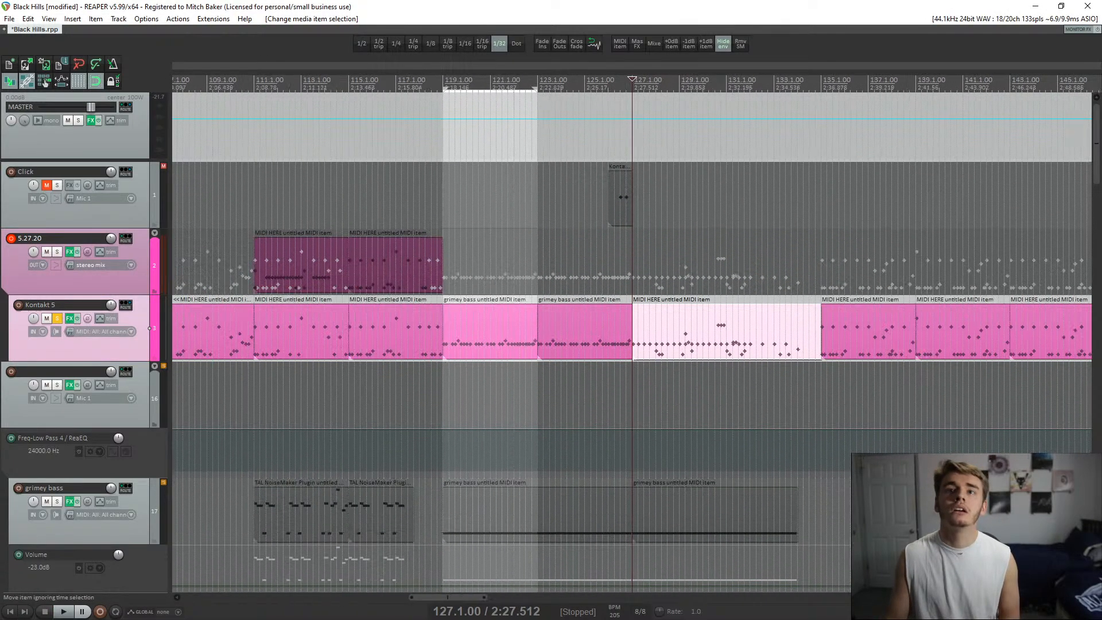
{"action": "left_click_drag", "start_coordinate": [717, 332], "coordinate": [718, 397]}
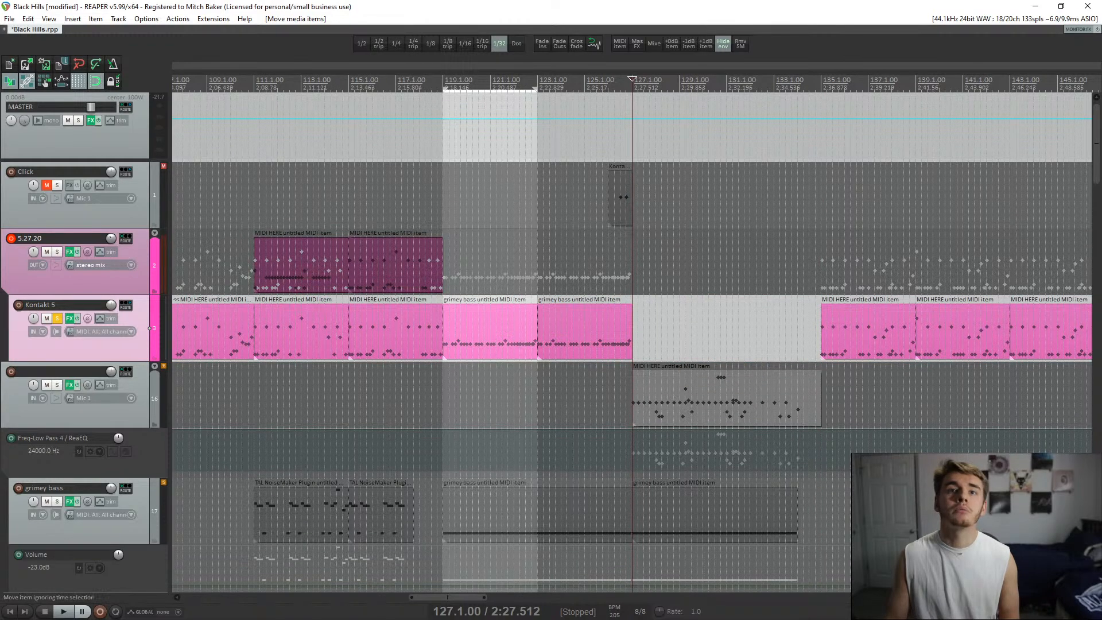
- Record the soloed hats on the 5.27.20 track from measure 119 past measure 127 and keep the take
{"action": "left_click", "coordinate": [444, 332]}
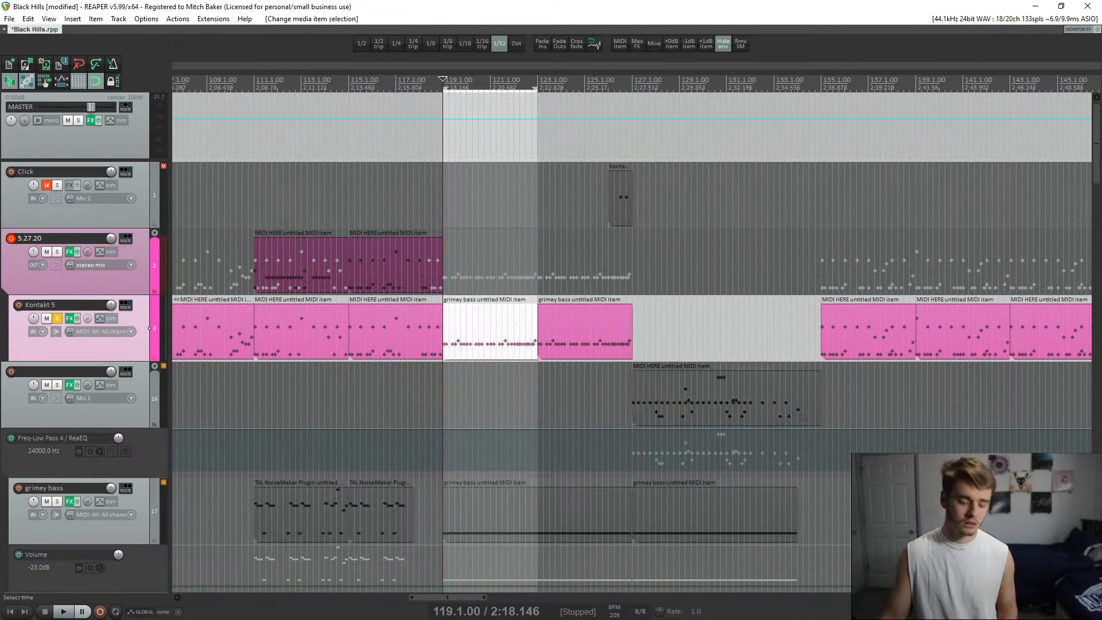
{"action": "key", "text": "ctrl+r"}
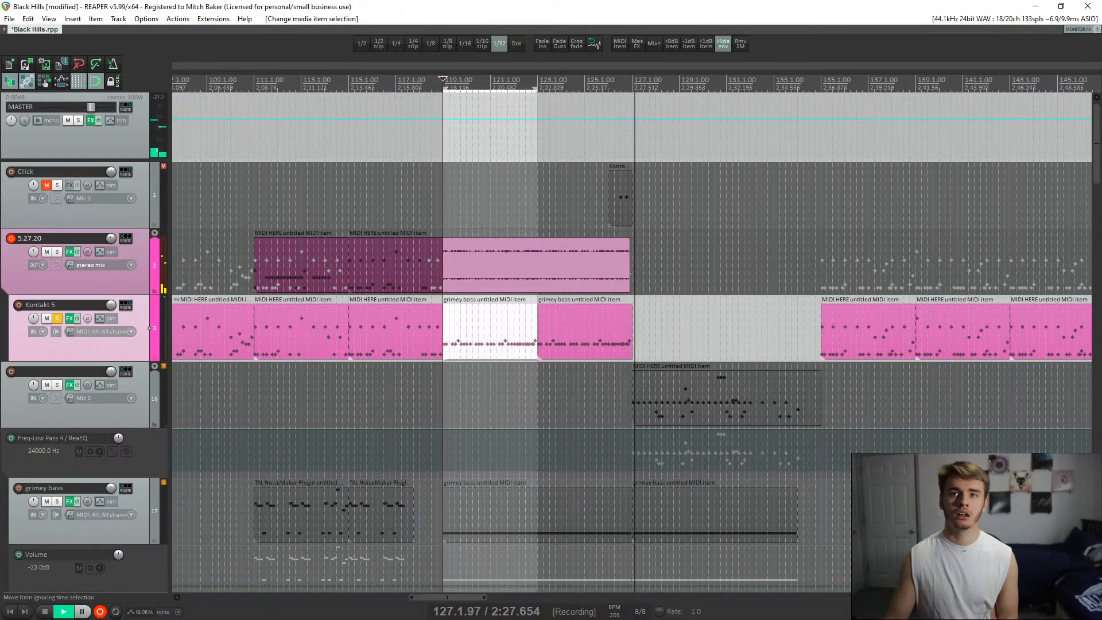
{"action": "key", "text": "space"}
{"action": "key", "text": "Return"}
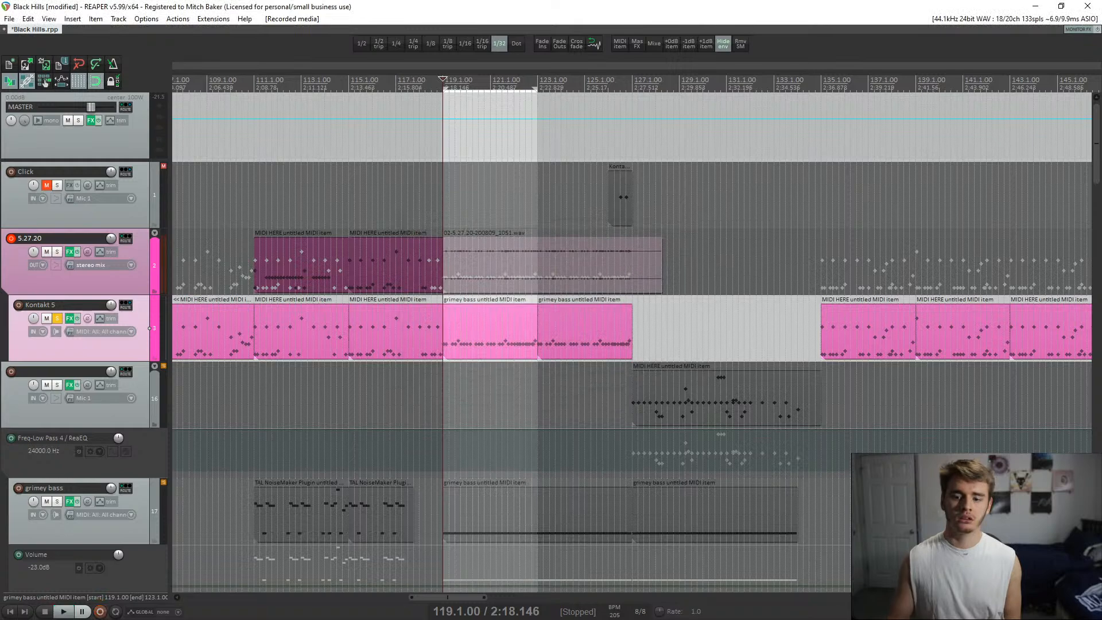
- Return the measure 127 MIDI item to the Kontakt 5 track and move the two grimey bass items there to the unnamed track below
{"action": "left_click_drag", "start_coordinate": [799, 380], "coordinate": [799, 350]}
{"action": "left_click_drag", "start_coordinate": [486, 337], "coordinate": [567, 367]}
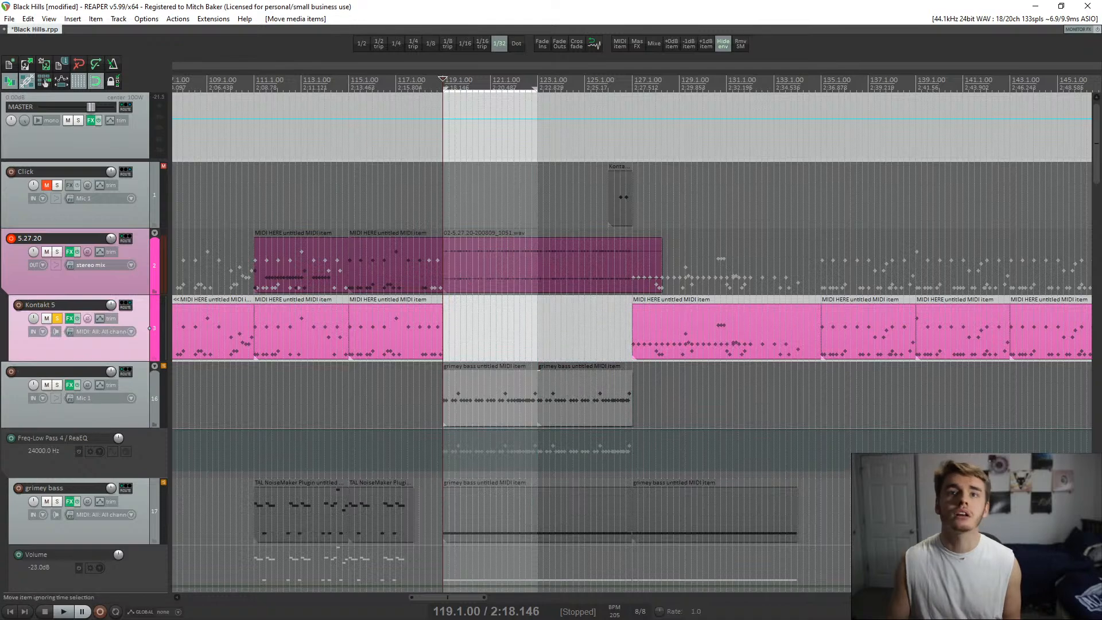
{"action": "left_click_drag", "start_coordinate": [504, 271], "coordinate": [592, 271]}
- Move the short Kontakt 5 item at measure 126 from the Click track back to the Kontakt 5 track
{"action": "left_click", "coordinate": [613, 201]}
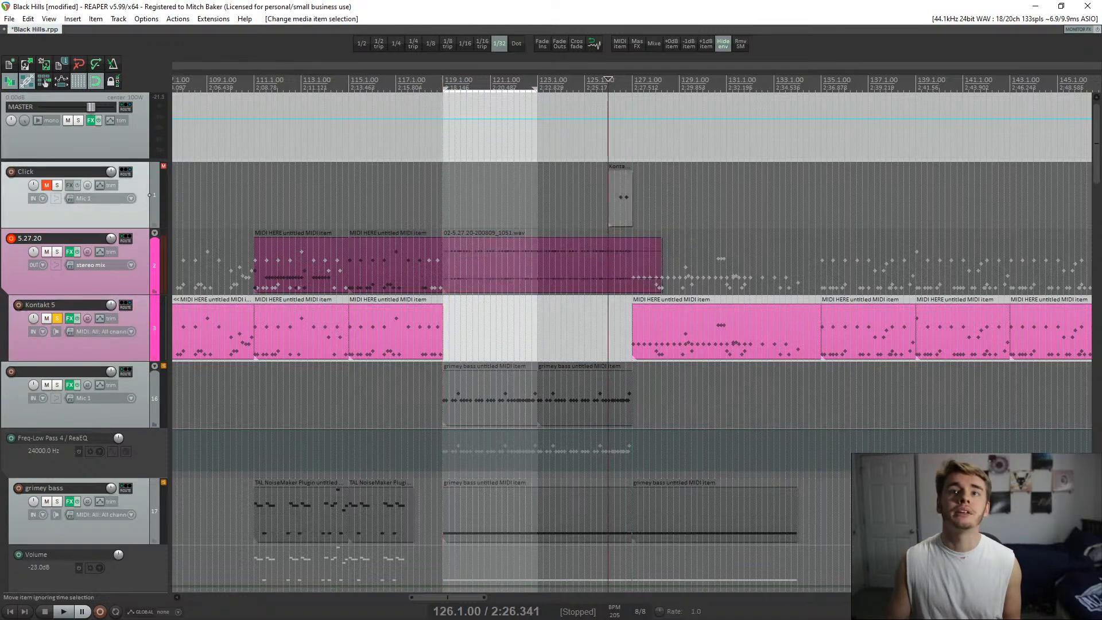
{"action": "scroll", "coordinate": [620, 201], "scroll_direction": "up", "scroll_amount": 5}
{"action": "left_click_drag", "start_coordinate": [682, 201], "coordinate": [684, 303]}
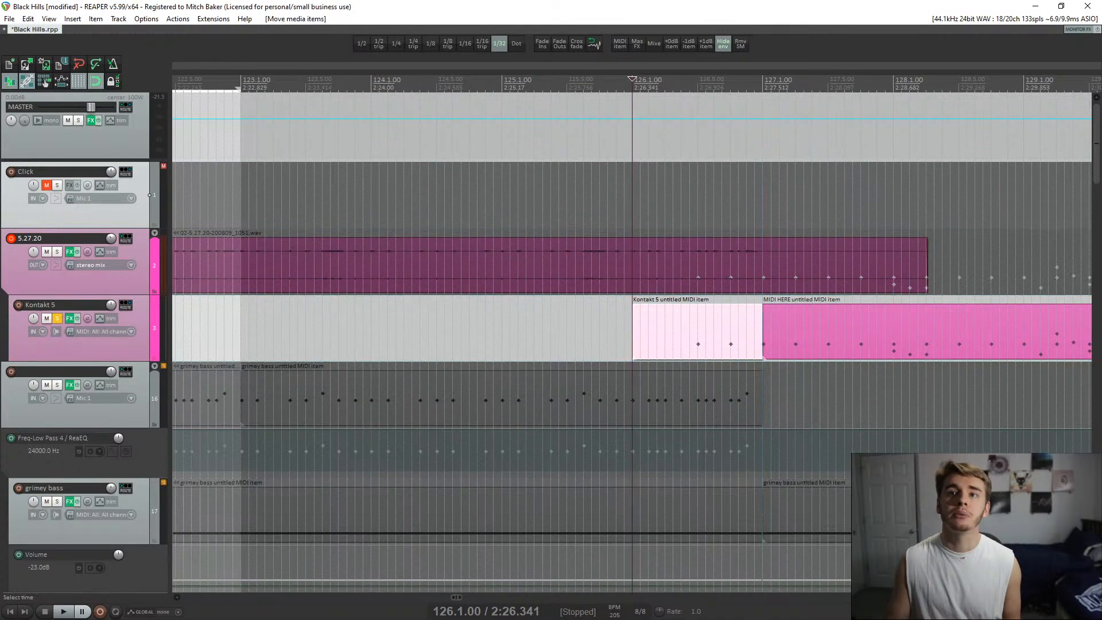
{"action": "scroll", "coordinate": [685, 302], "scroll_direction": "down", "scroll_amount": 5}
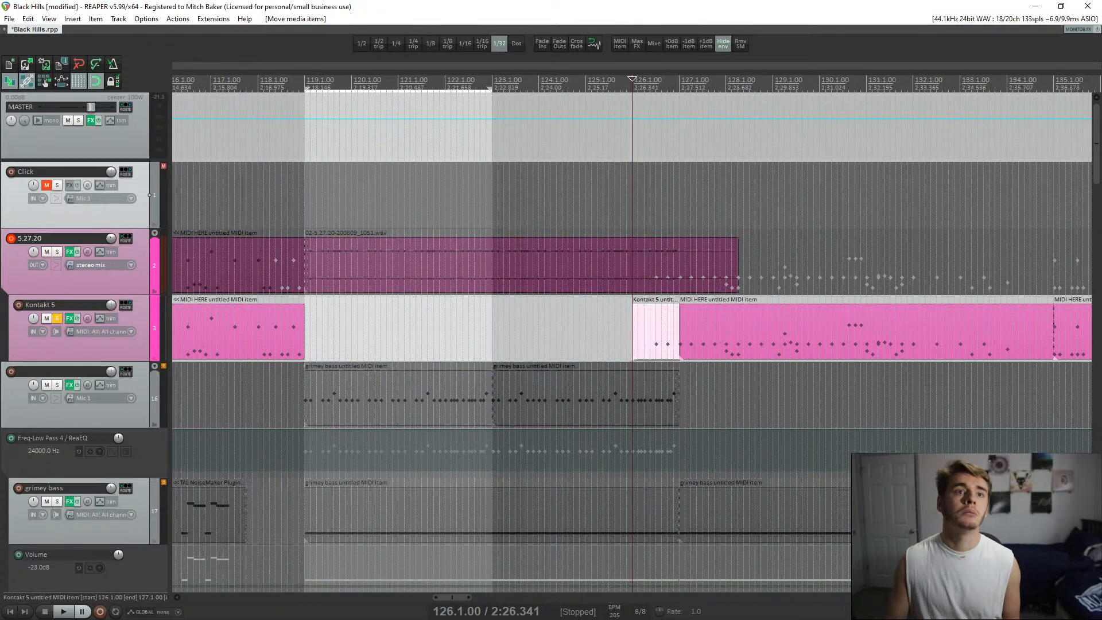
- Unsolo the Kontakt 5 track and play the recorded hats in the full mix from just before measure 119
{"action": "left_click", "coordinate": [57, 318]}
{"action": "key", "text": "alt+Tab"}
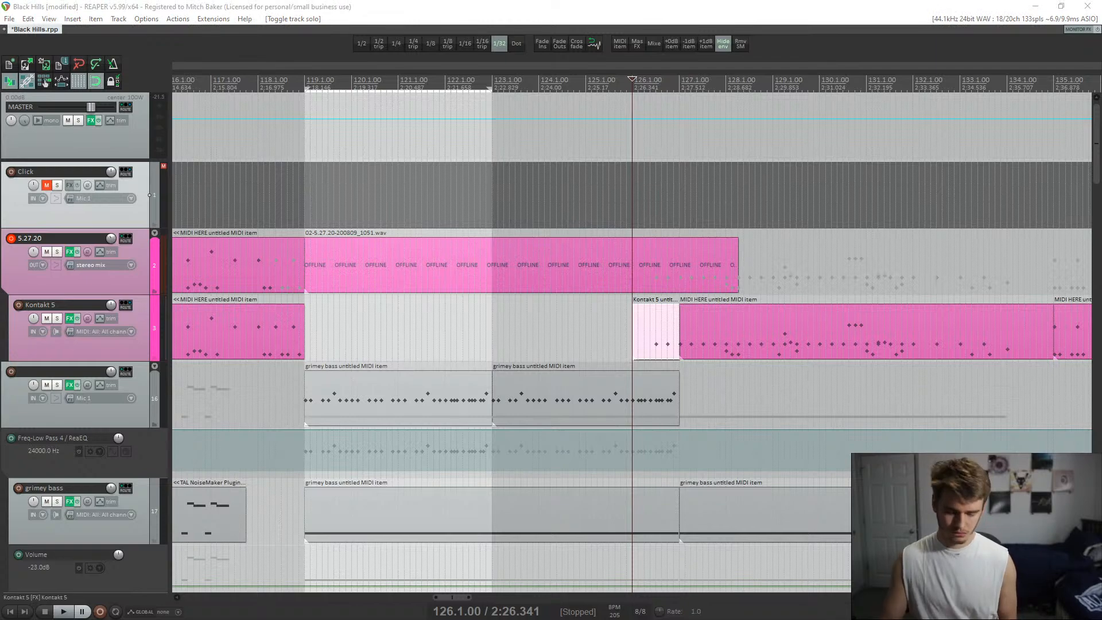
{"action": "key", "text": "alt+Tab"}
{"action": "key", "text": "space"}
{"action": "left_click", "coordinate": [292, 396]}
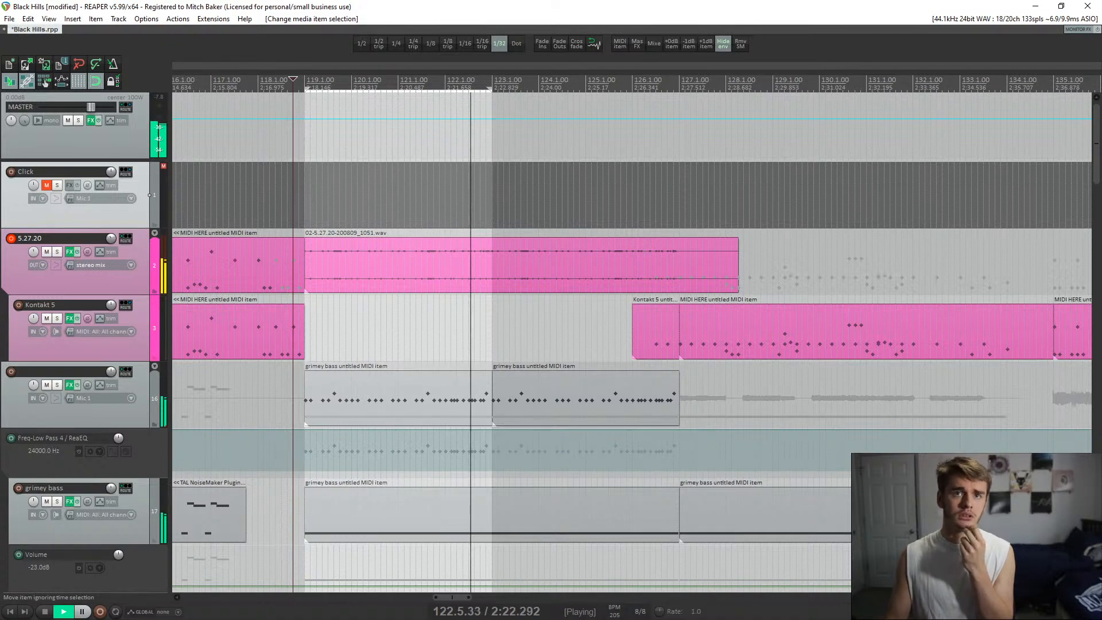
{"action": "left_click", "coordinate": [306, 265]}
{"action": "key", "text": "space"}
- Add HeadCrusherFREE as an effect on the recorded hat item and play it from just before measure 119
{"action": "double_click", "coordinate": [357, 265]}
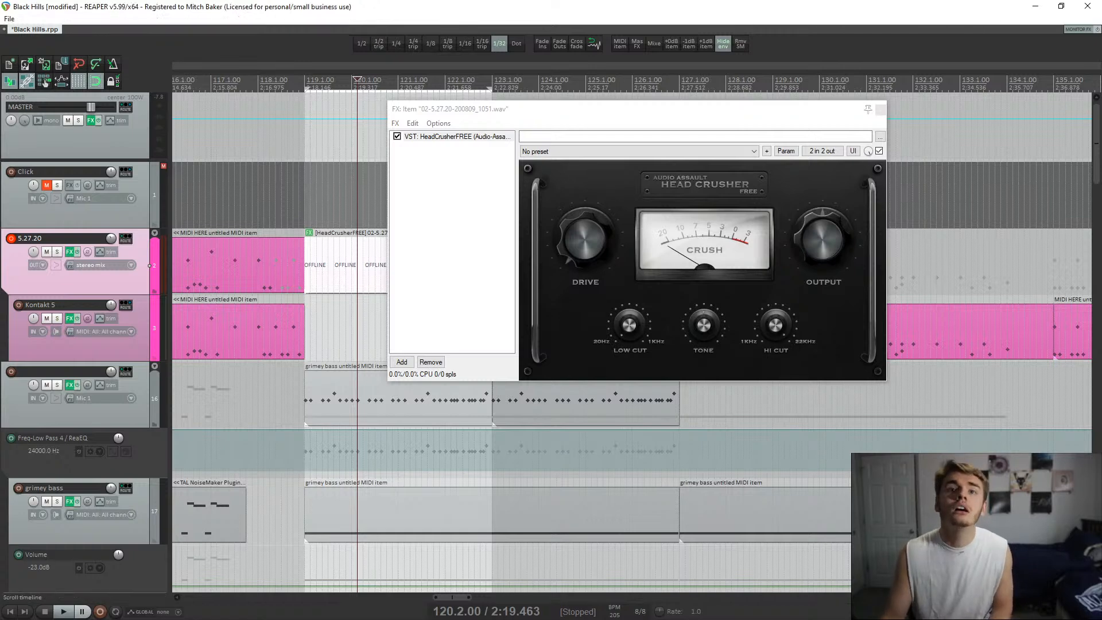
{"action": "key", "text": "space"}
{"action": "left_click", "coordinate": [299, 198]}
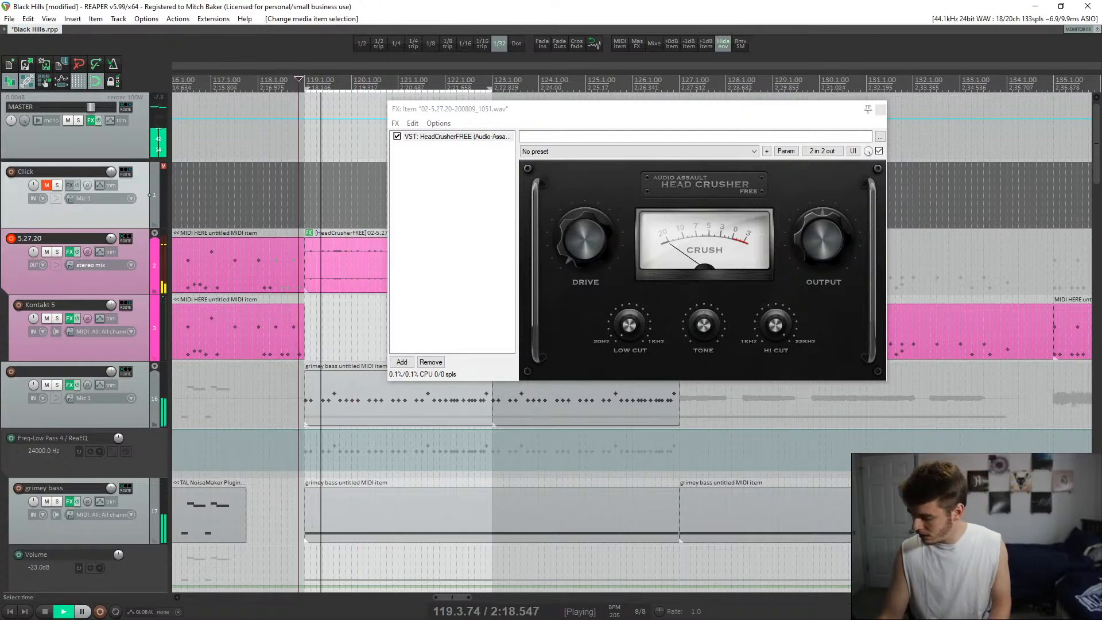
{"action": "left_click_drag", "start_coordinate": [557, 117], "coordinate": [655, 301]}
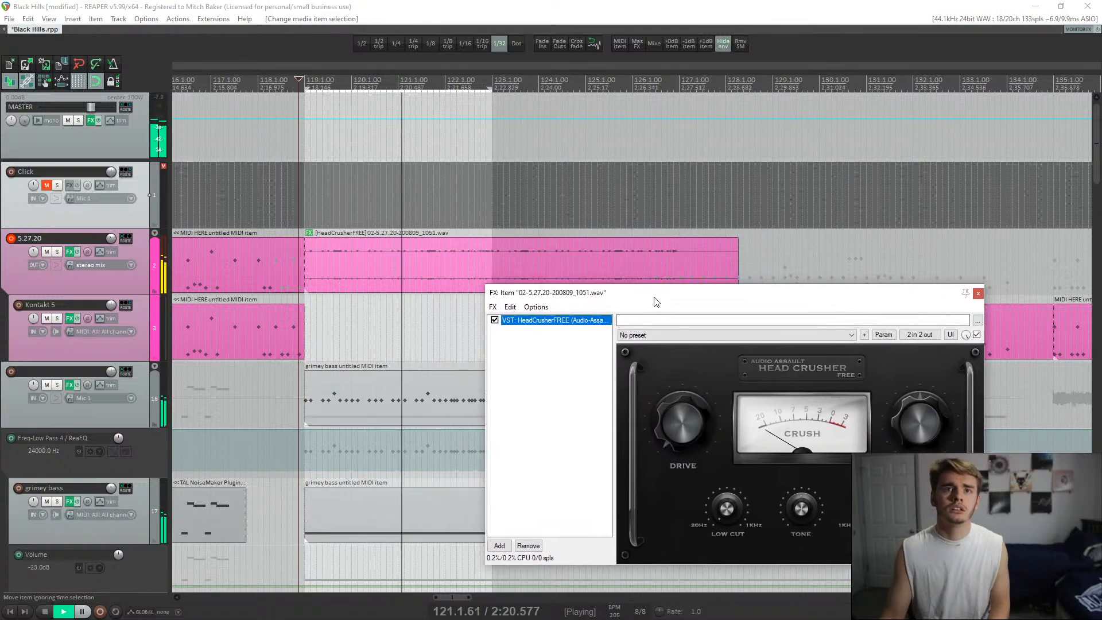
- Adjust the Head Crusher Drive on the hat item while playing the section from measure 119
{"action": "left_click", "coordinate": [306, 265]}
{"action": "key", "text": "space"}
{"action": "key", "text": "space"}
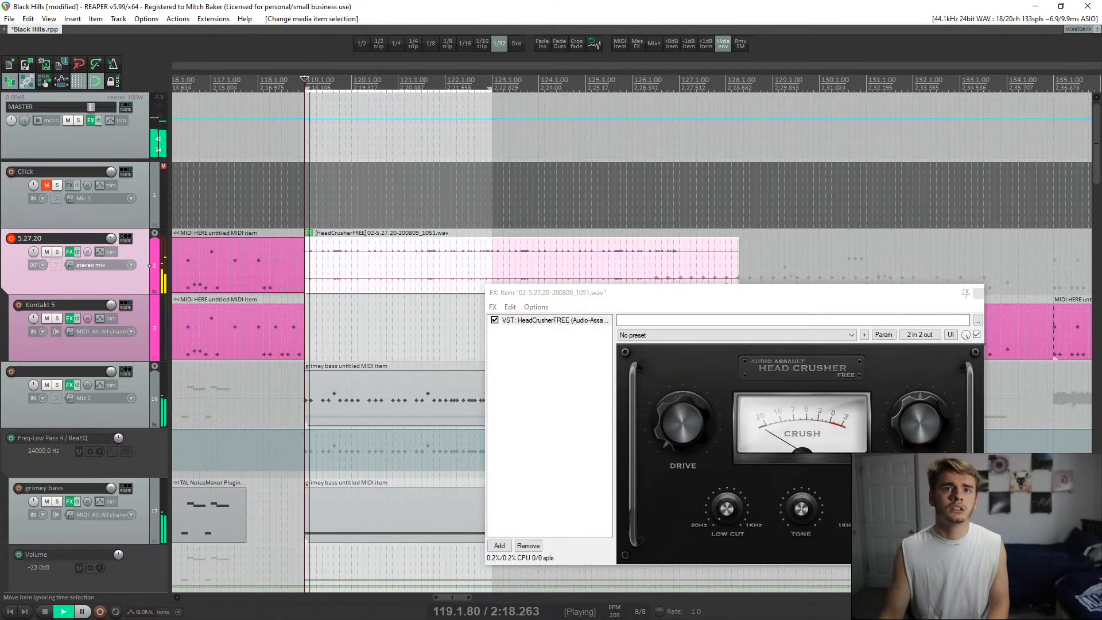
{"action": "left_click_drag", "start_coordinate": [682, 423], "coordinate": [681, 419]}
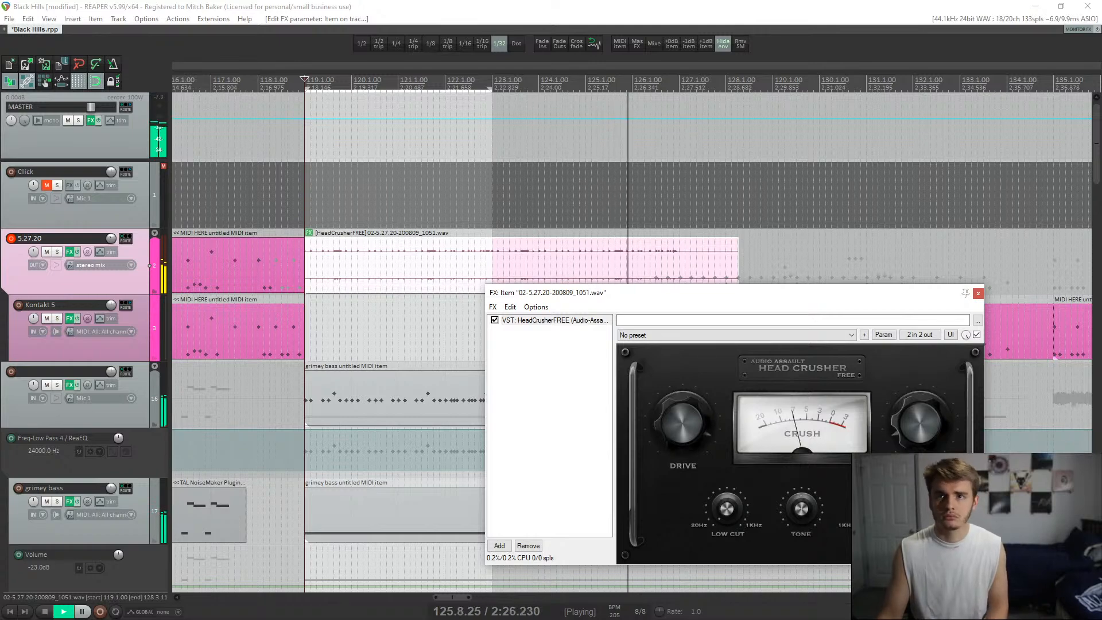
{"action": "key", "text": "space"}
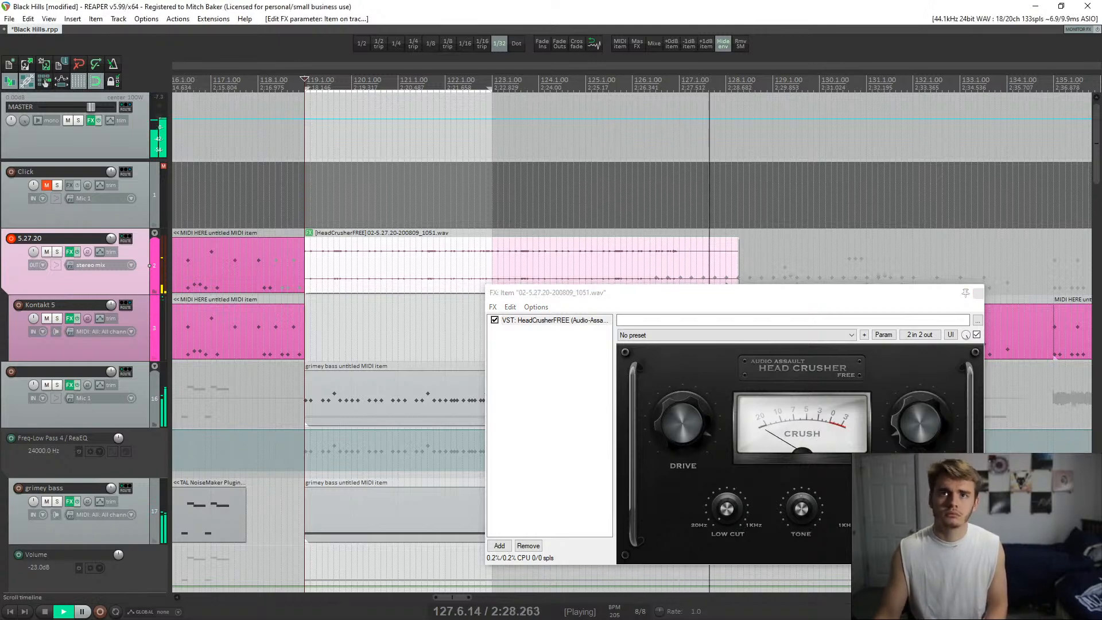
- Replay the hats from the start of measure 119 and turn the Head Crusher Drive up further
{"action": "left_click", "coordinate": [310, 196]}
{"action": "key", "text": "space"}
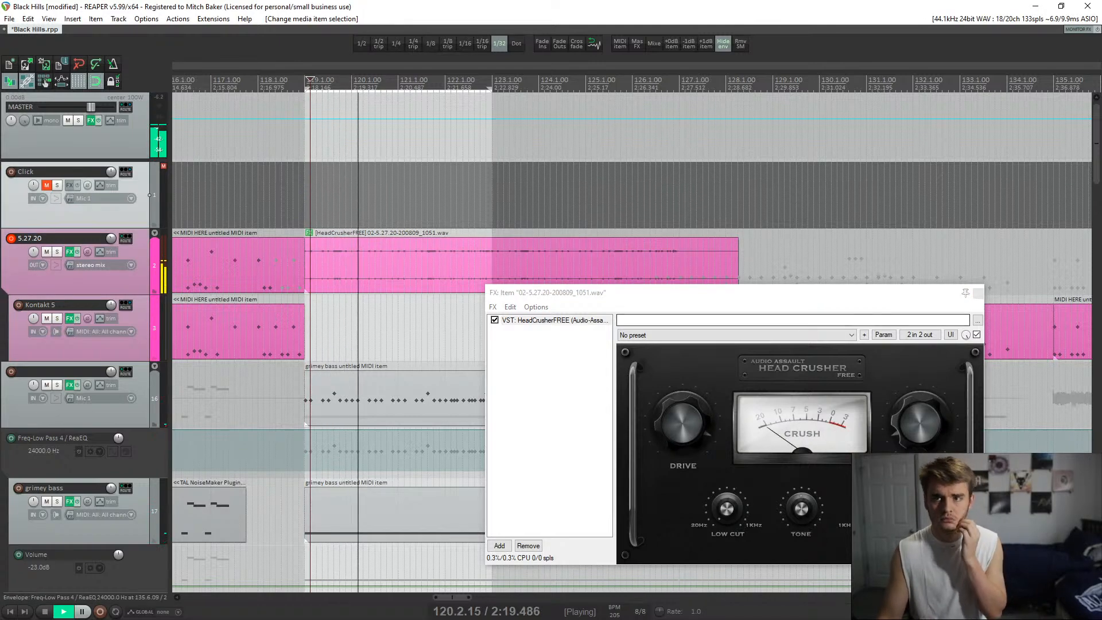
{"action": "left_click_drag", "start_coordinate": [683, 421], "coordinate": [683, 367]}
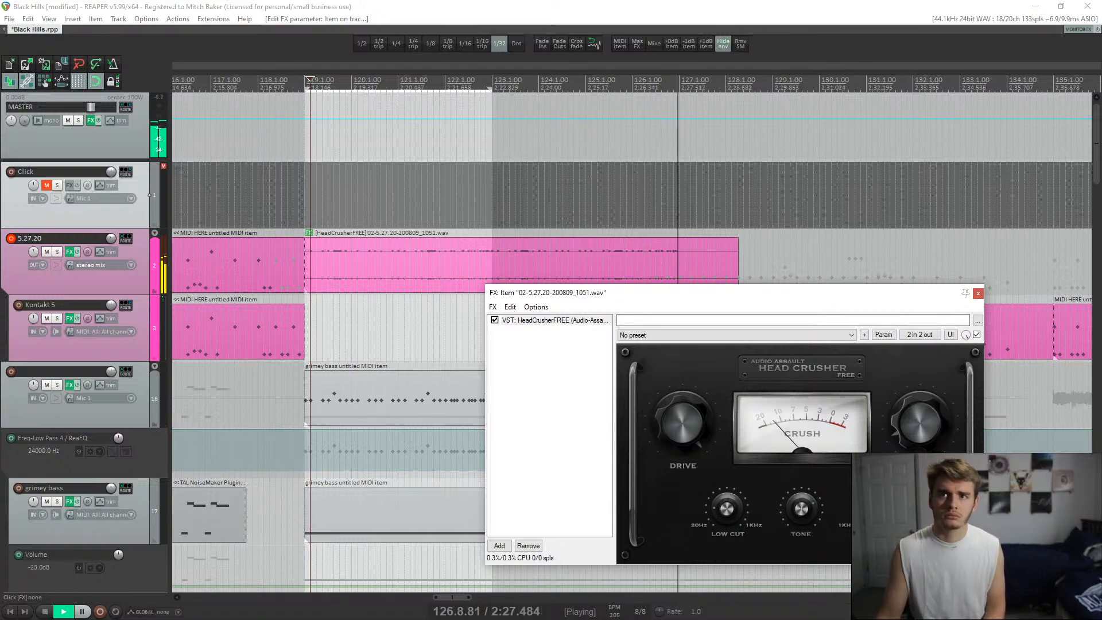
{"action": "left_click_drag", "start_coordinate": [694, 292], "coordinate": [700, 404]}
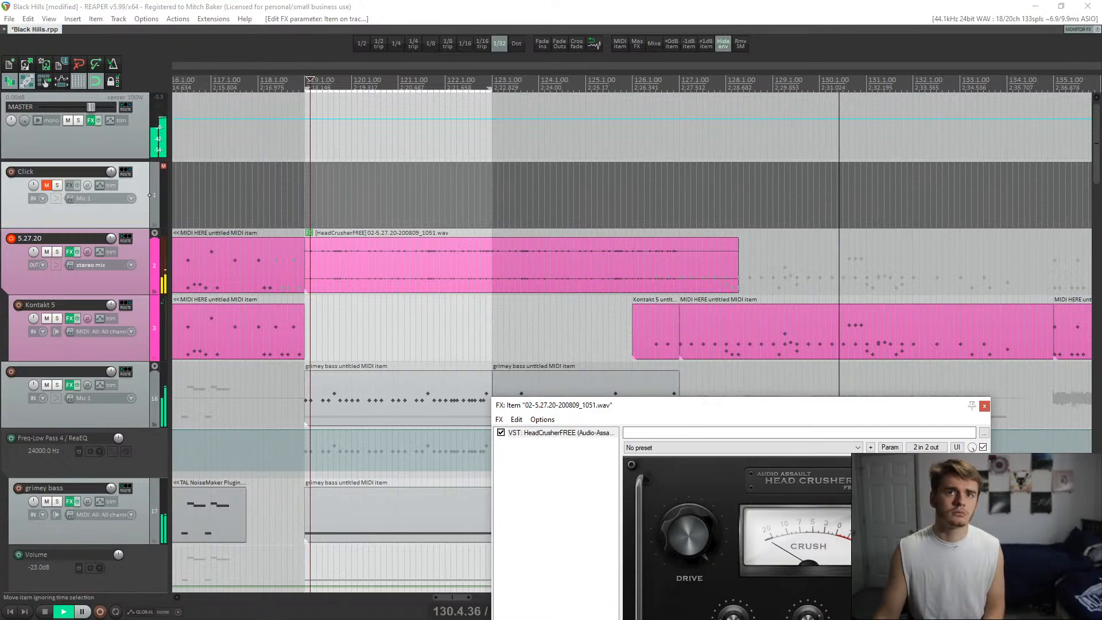
{"action": "left_click", "coordinate": [736, 265]}
{"action": "key", "text": "space"}
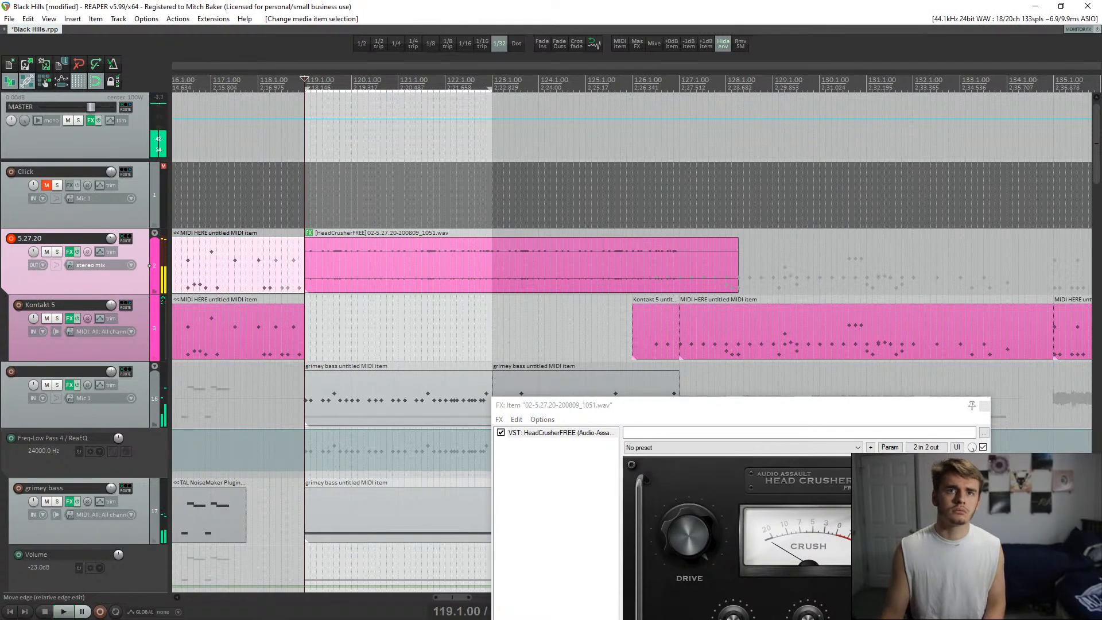
- Move the recorded hat item to the FX PAPI track and play it from just before measure 119
{"action": "left_click_drag", "start_coordinate": [367, 265], "coordinate": [369, 240]}
{"action": "left_click", "coordinate": [298, 247]}
{"action": "key", "text": "space"}
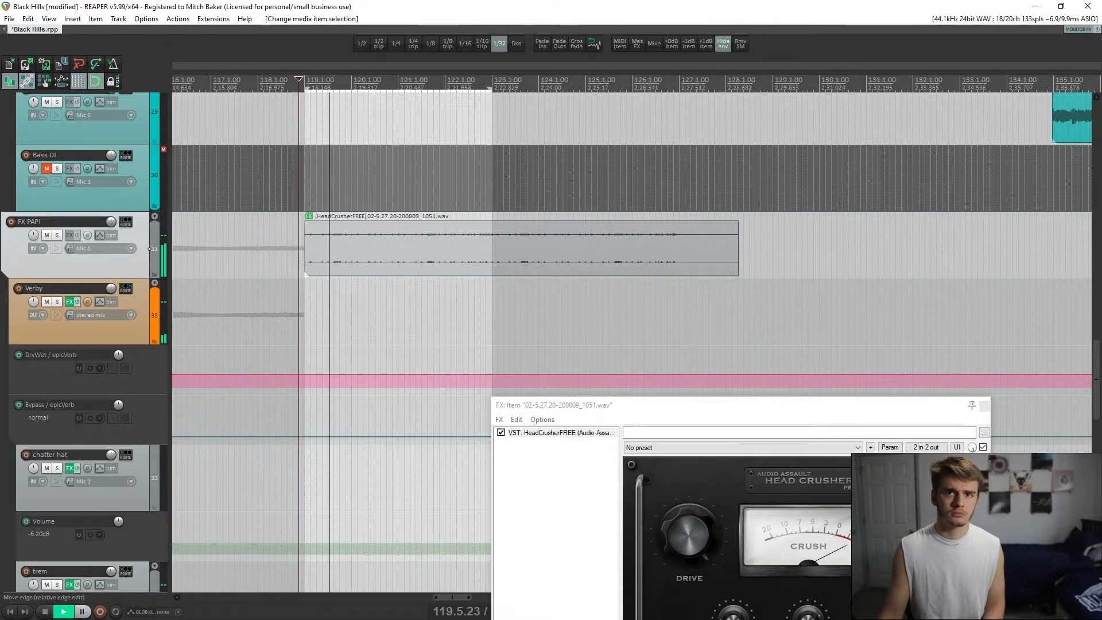
{"action": "left_click_drag", "start_coordinate": [709, 407], "coordinate": [696, 201]}
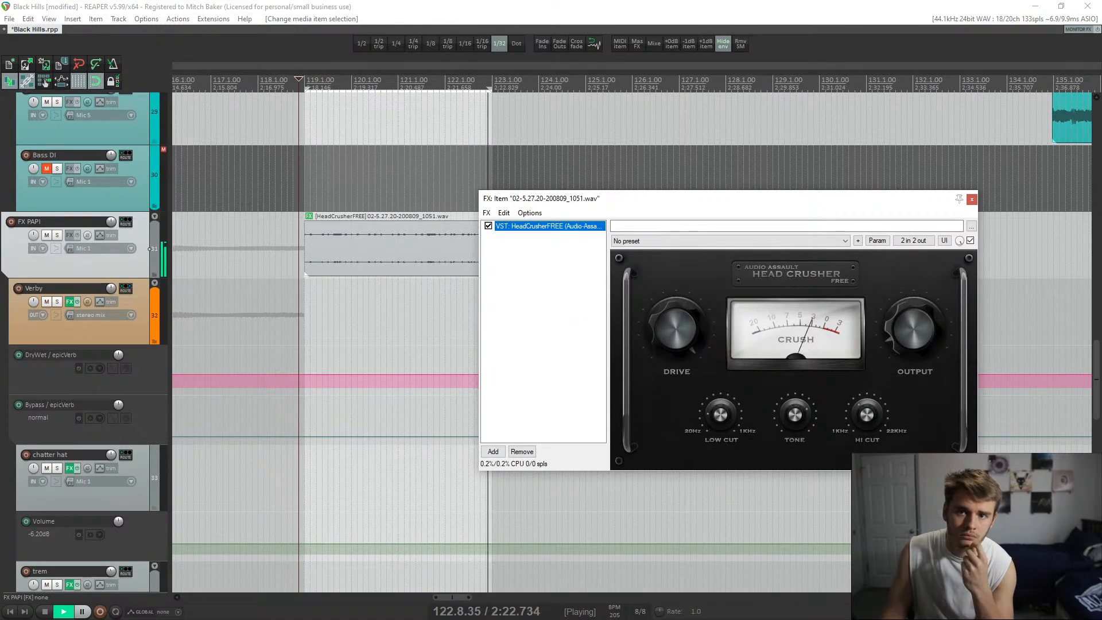
{"action": "left_click", "coordinate": [312, 252]}
{"action": "key", "text": "space"}
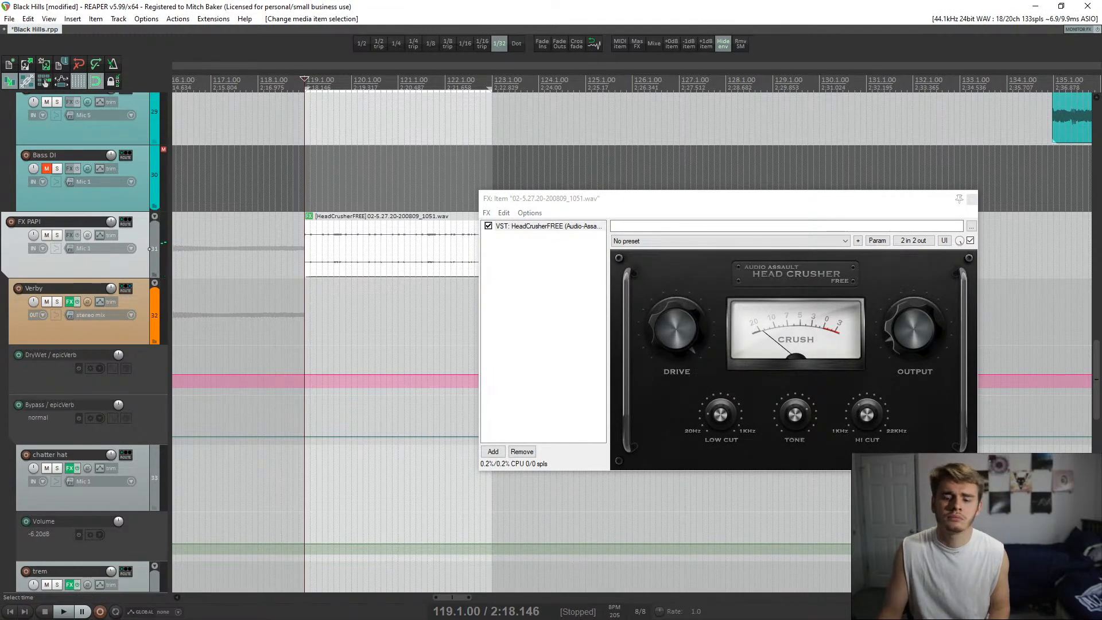
- Replace HeadCrusherFREE on the recorded hat item with the Defacer (AudioAssault) effect
{"action": "key", "text": "alt+Tab"}
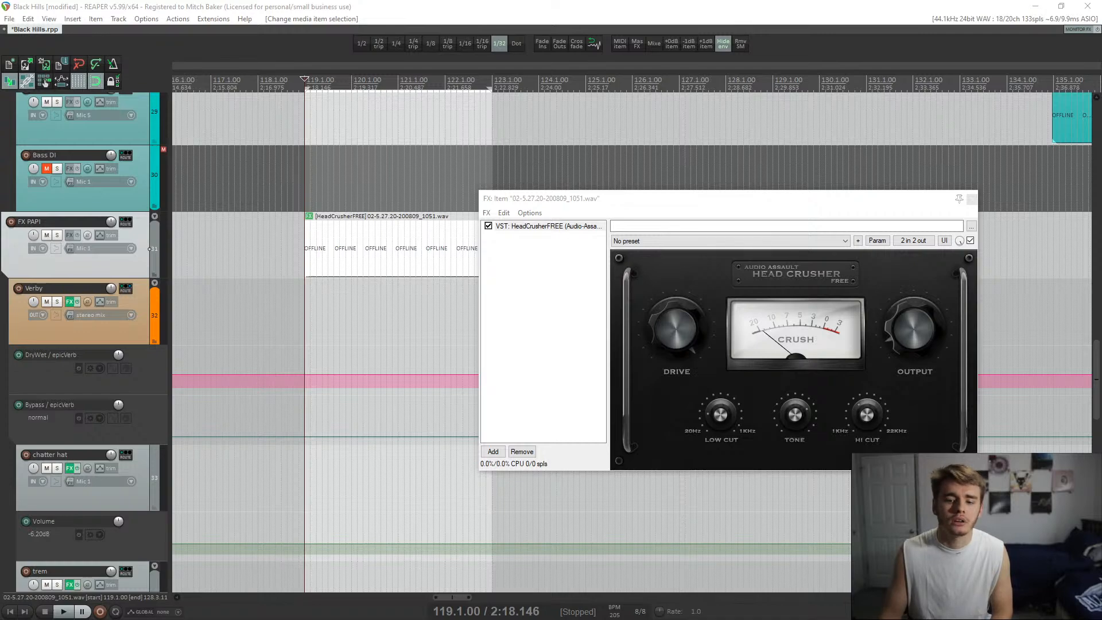
{"action": "key", "text": "alt+Tab"}
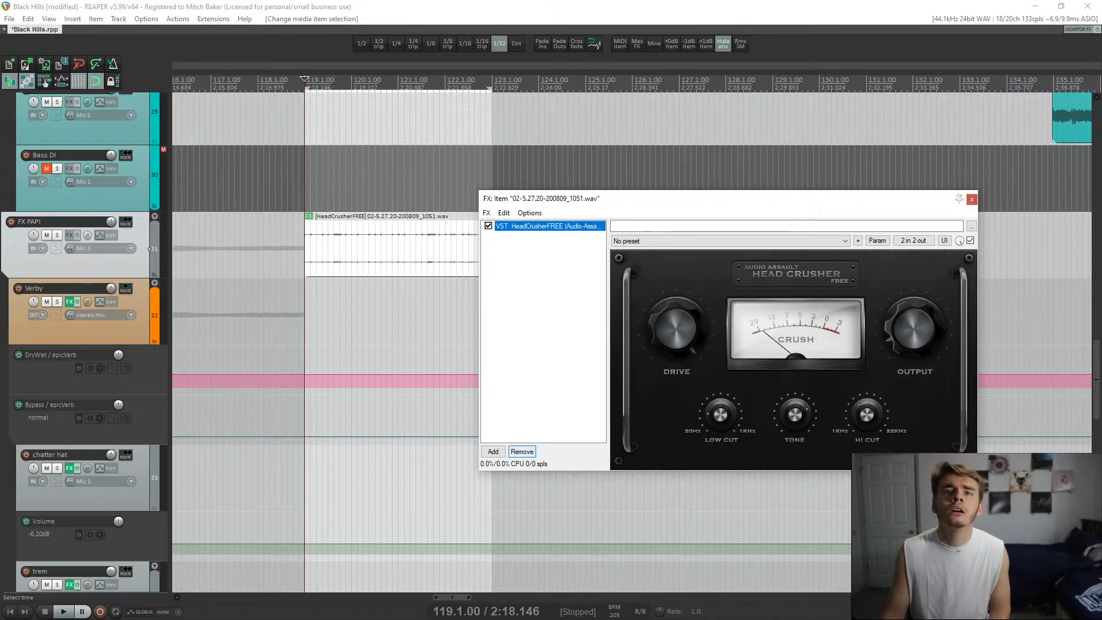
{"action": "left_click", "coordinate": [521, 452]}
{"action": "left_click", "coordinate": [493, 452]}
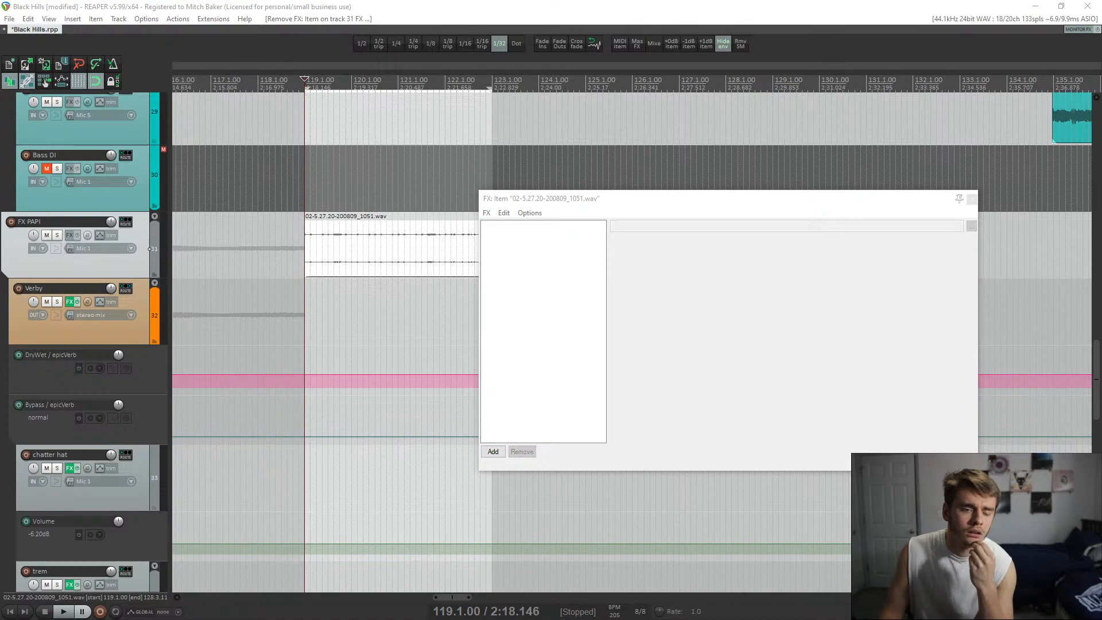
{"action": "key", "text": "Return"}
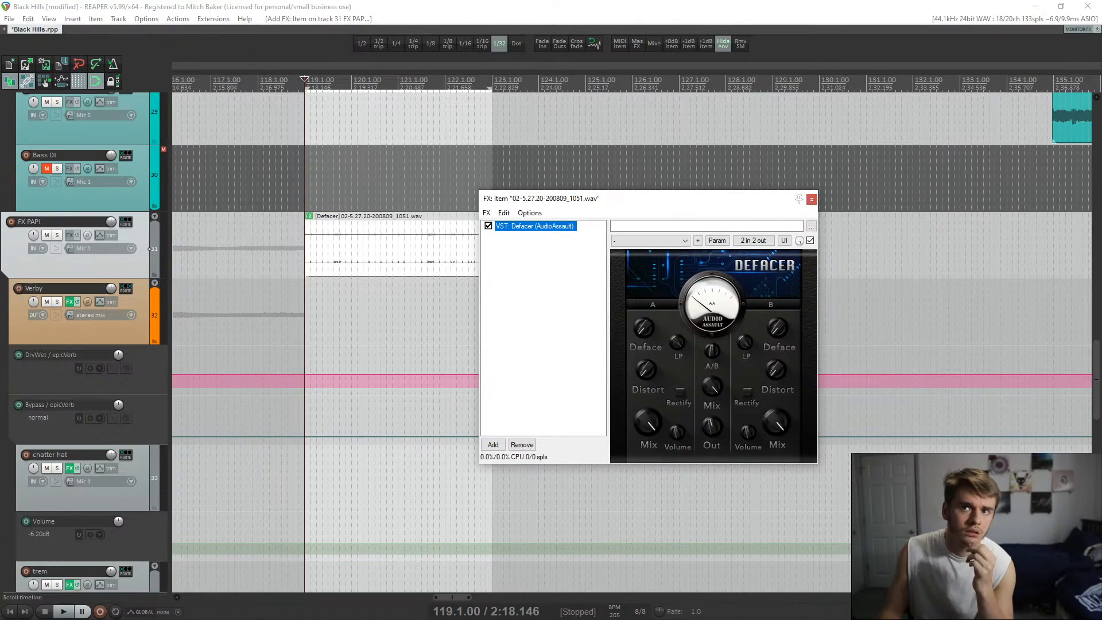
- Adjust Defacer's side A Deface amount and enable side A Rectify while playing the hats from measure 119
{"action": "key", "text": "space"}
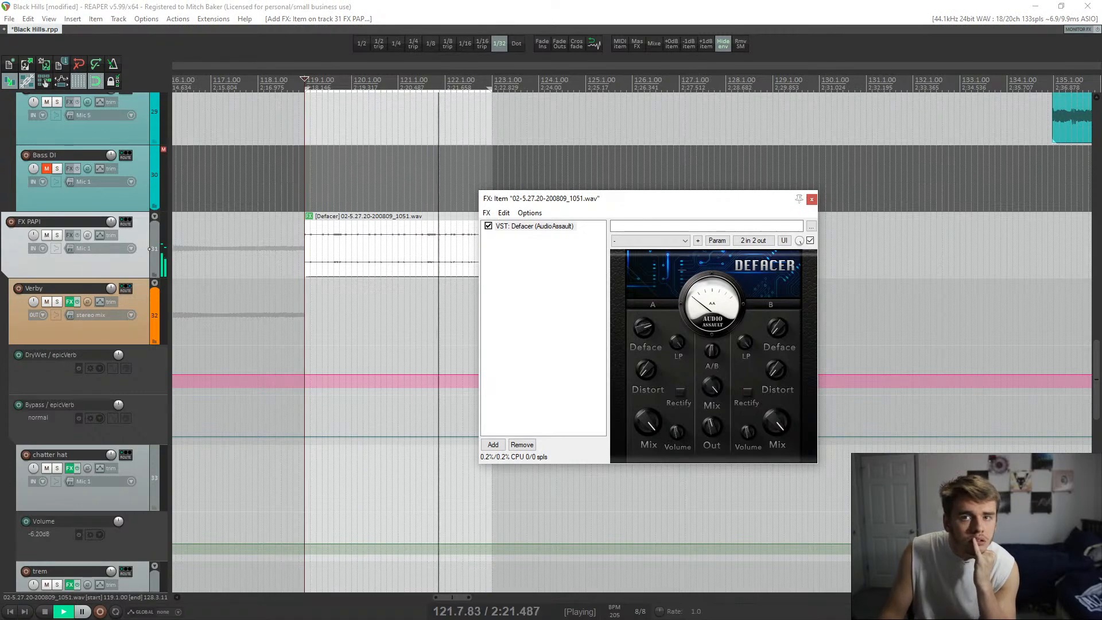
{"action": "left_click_drag", "start_coordinate": [643, 327], "coordinate": [643, 362]}
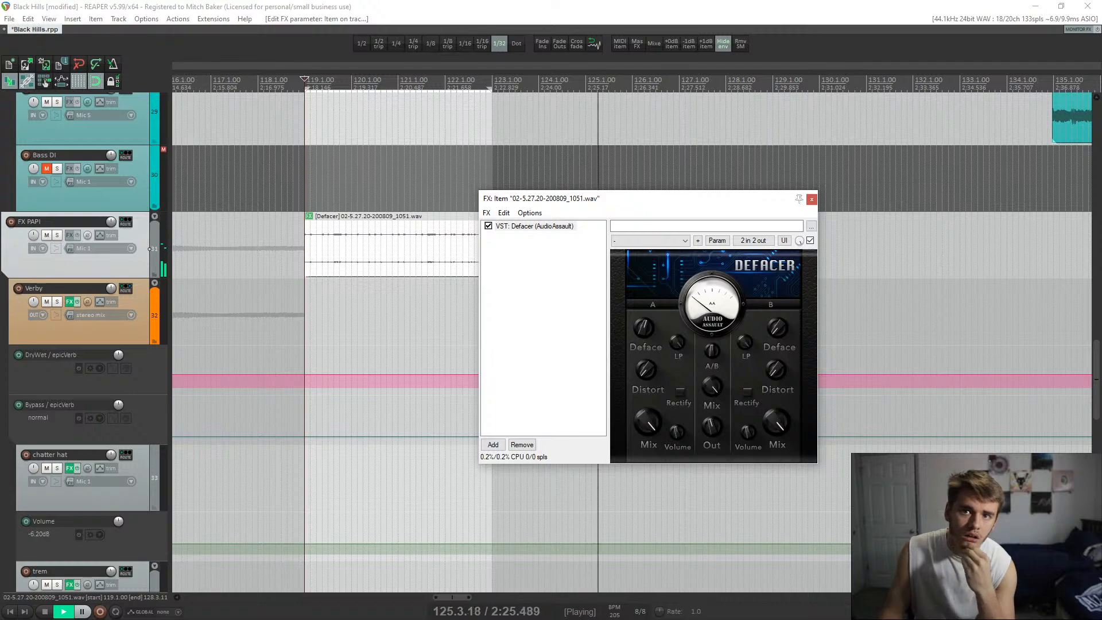
{"action": "left_click", "coordinate": [680, 392]}
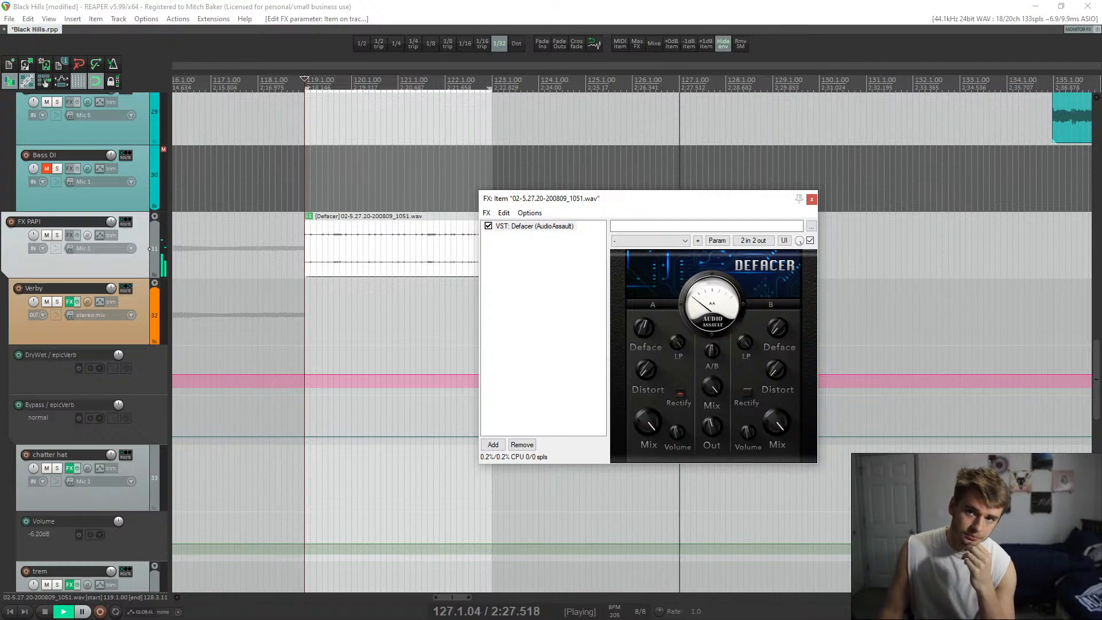
- Solo the FX PAPI track and play the hat item from just before measure 119
{"action": "left_click", "coordinate": [57, 235]}
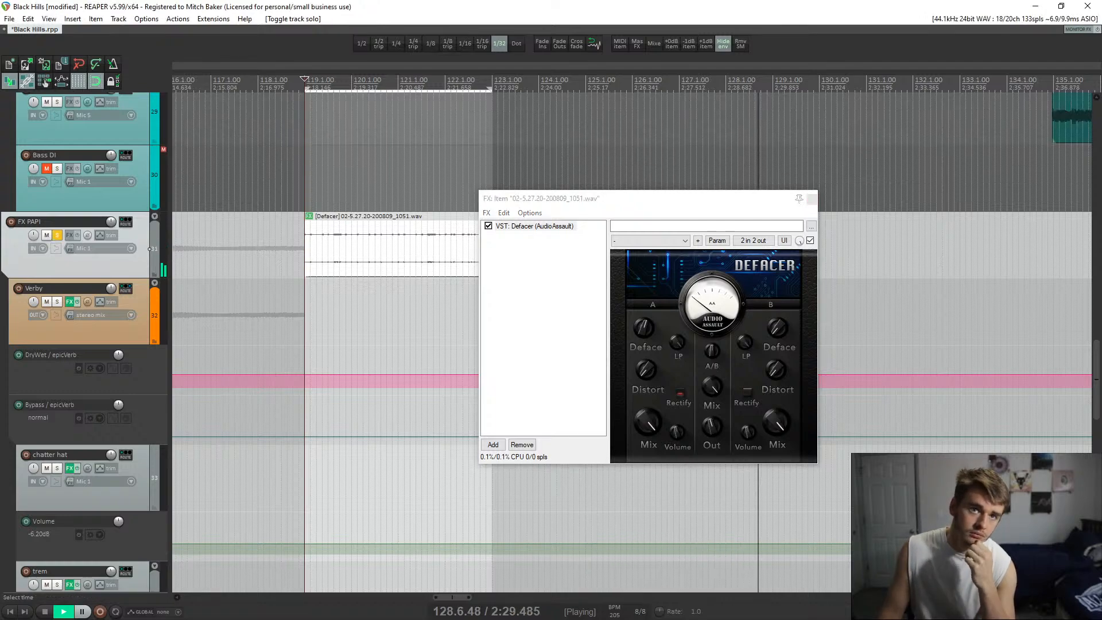
{"action": "left_click", "coordinate": [307, 247]}
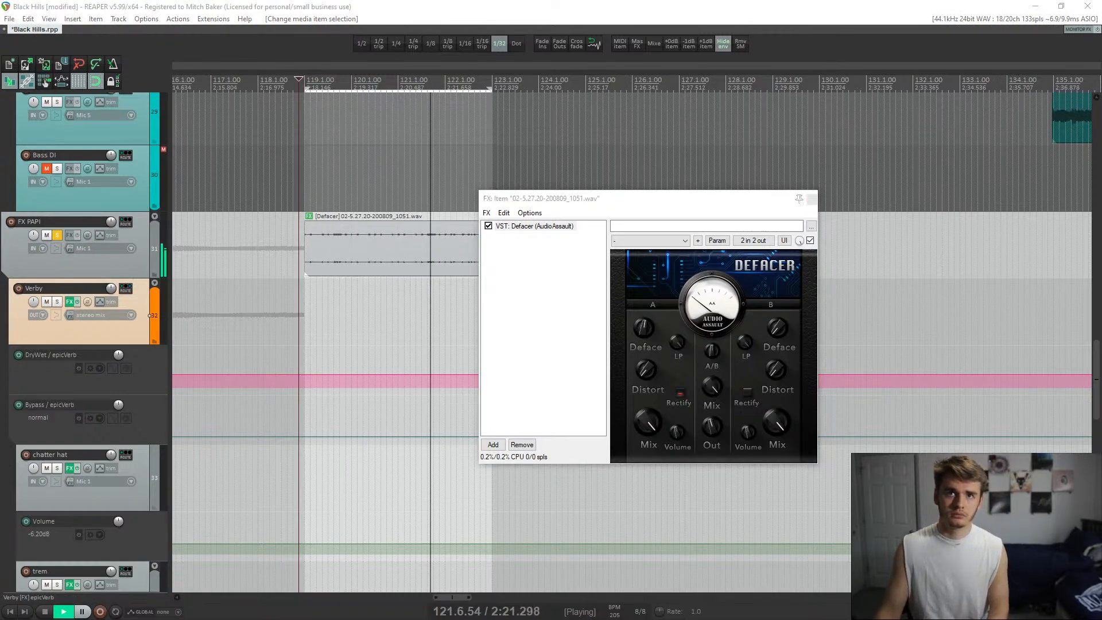
{"action": "key", "text": "space"}
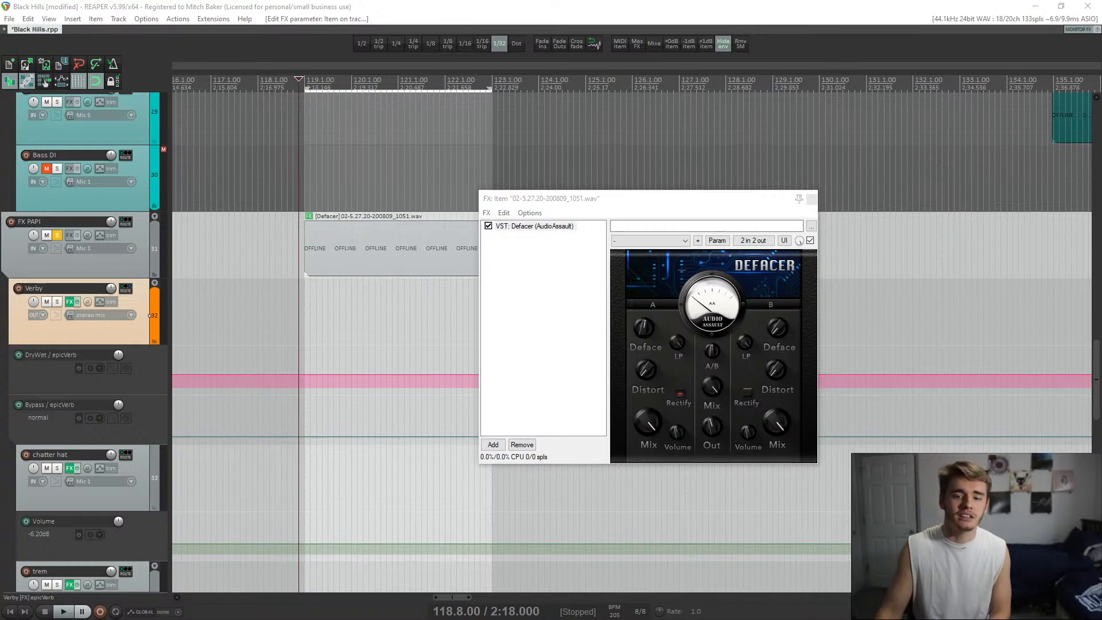
- Compare the soloed hats with Defacer's side A Rectify on and off from measure 119, leaving Rectify off
{"action": "left_click", "coordinate": [680, 393]}
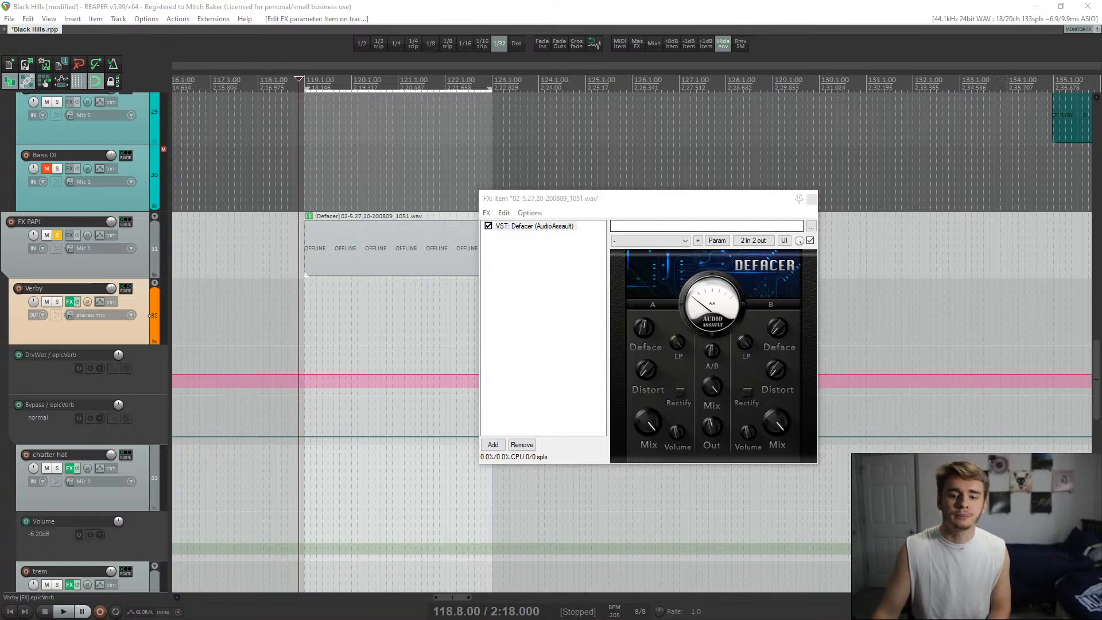
{"action": "key", "text": "space"}
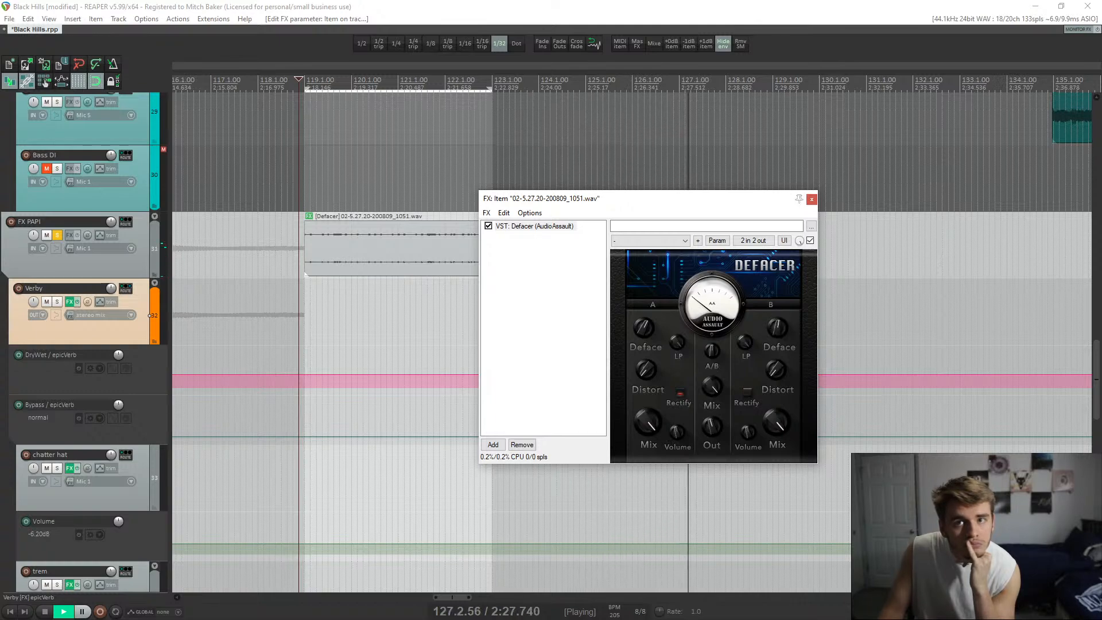
{"action": "left_click", "coordinate": [305, 321]}
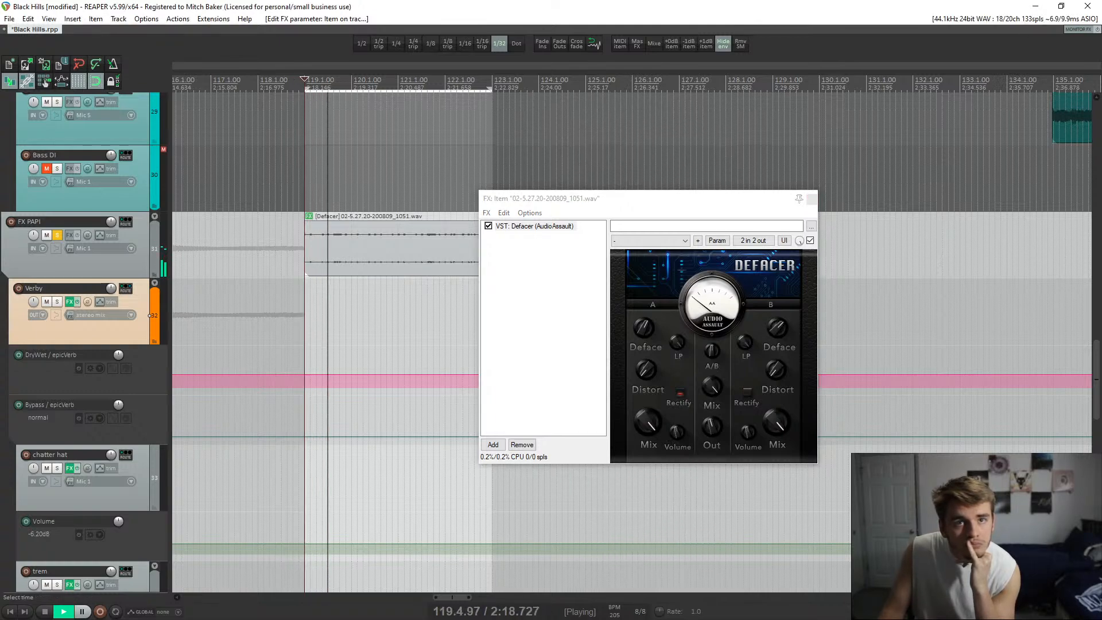
{"action": "left_click_drag", "start_coordinate": [777, 327], "coordinate": [777, 340]}
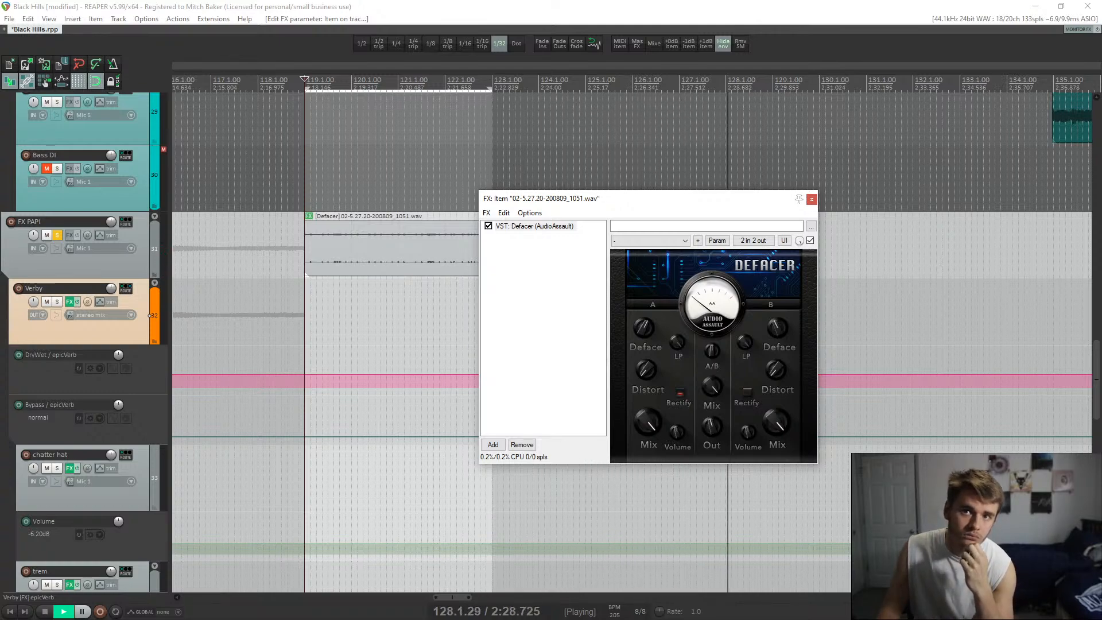
{"action": "key", "text": "space"}
{"action": "key", "text": "space"}
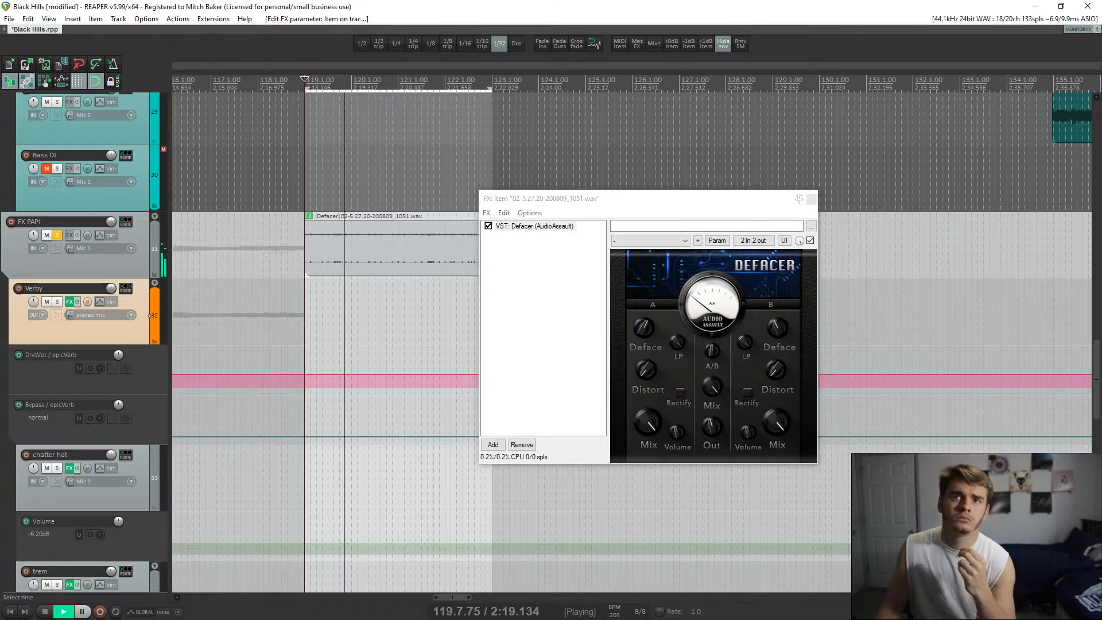
- Extend the time selection from measure 119 to the middle of measure 127 and enable repeat playback
{"action": "left_click_drag", "start_coordinate": [648, 198], "coordinate": [766, 260]}
{"action": "left_click_drag", "start_coordinate": [492, 89], "coordinate": [684, 120]}
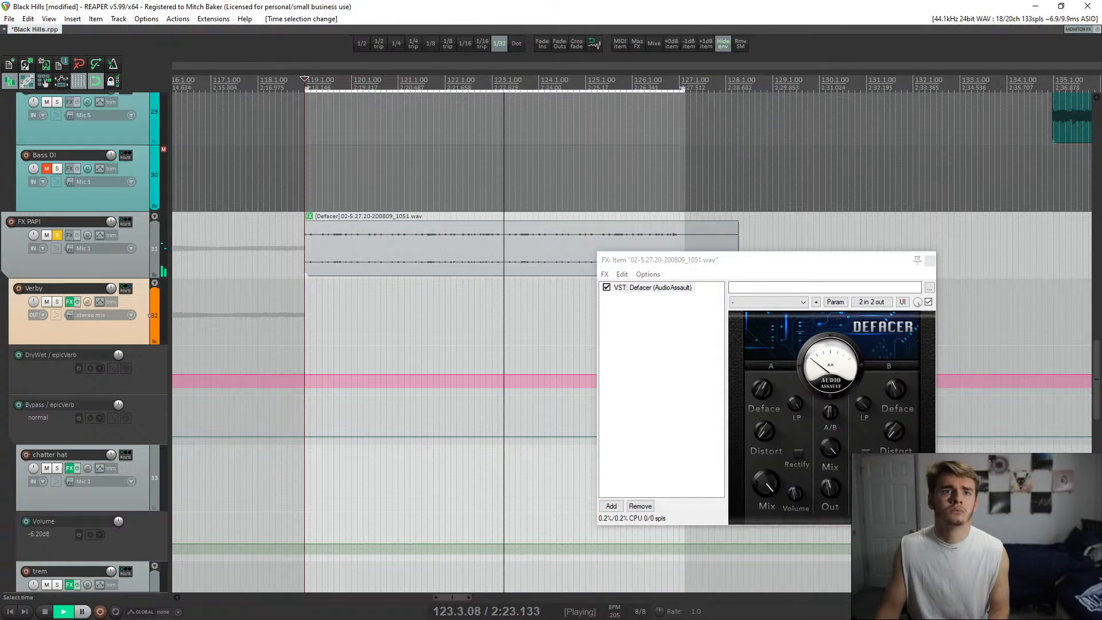
{"action": "left_click", "coordinate": [115, 612]}
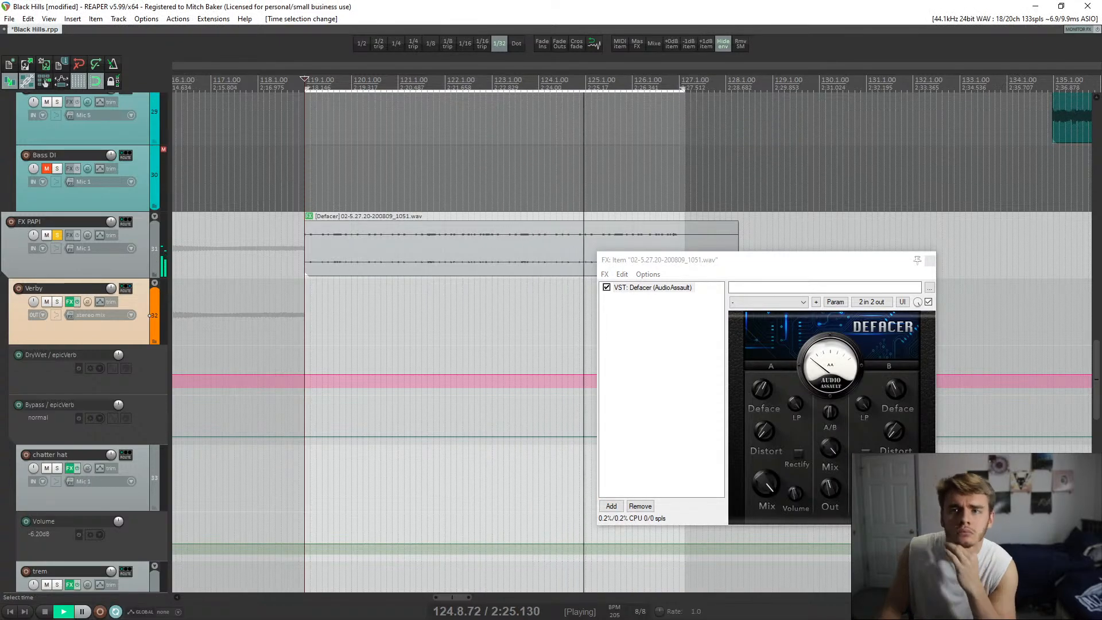
- Adjust Defacer's Distort amounts and lower its Out level while looping the hats, toggling the effect's bypass for comparison
{"action": "left_click", "coordinate": [762, 389]}
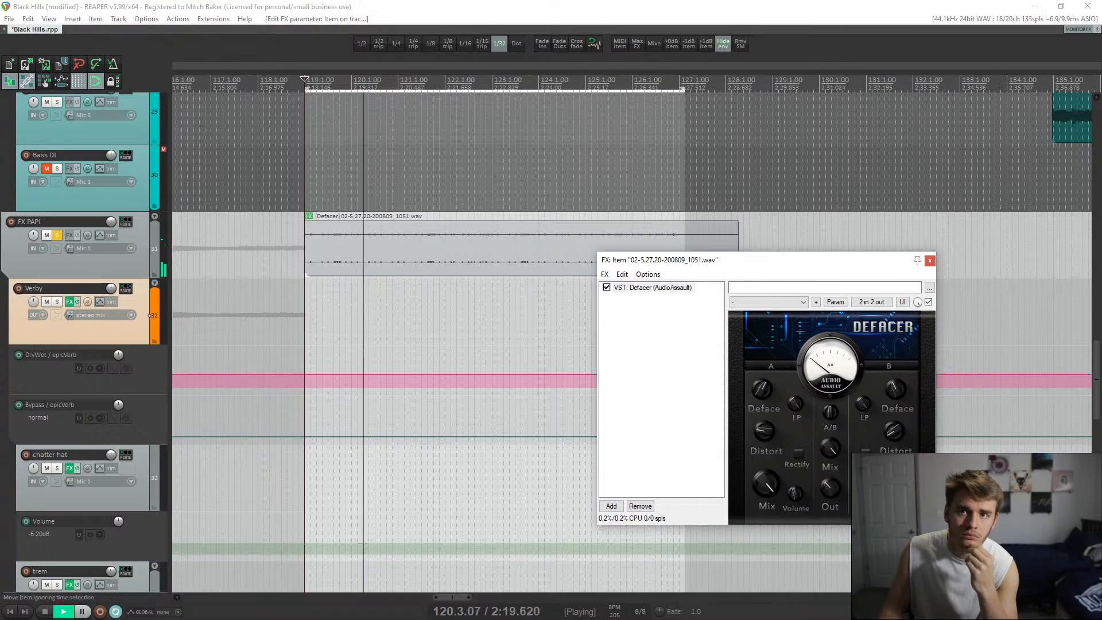
{"action": "left_click", "coordinate": [606, 287]}
{"action": "left_click", "coordinate": [606, 288]}
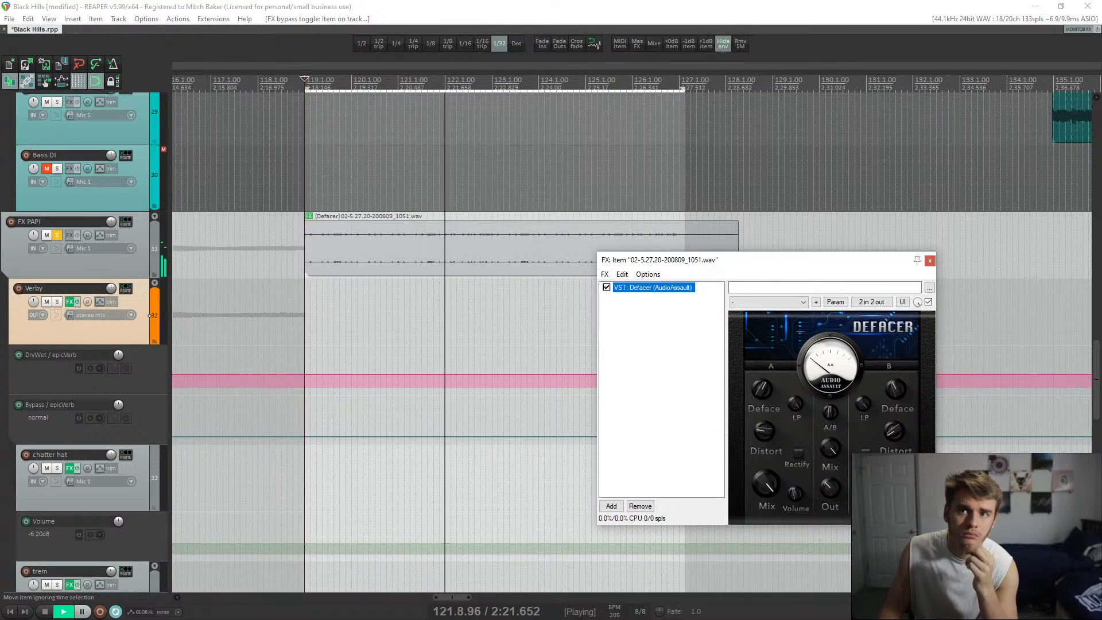
{"action": "left_click_drag", "start_coordinate": [829, 487], "coordinate": [829, 492]}
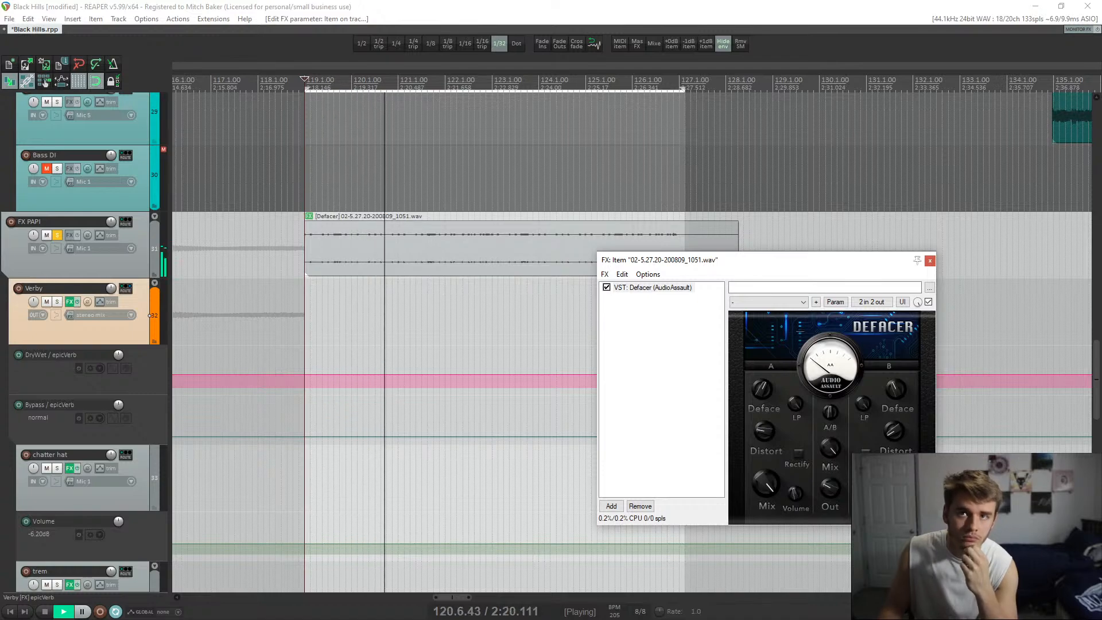
- Unsolo the FX PAPI track and play the distorted hats in the full mix from measure 119
{"action": "left_click", "coordinate": [57, 235]}
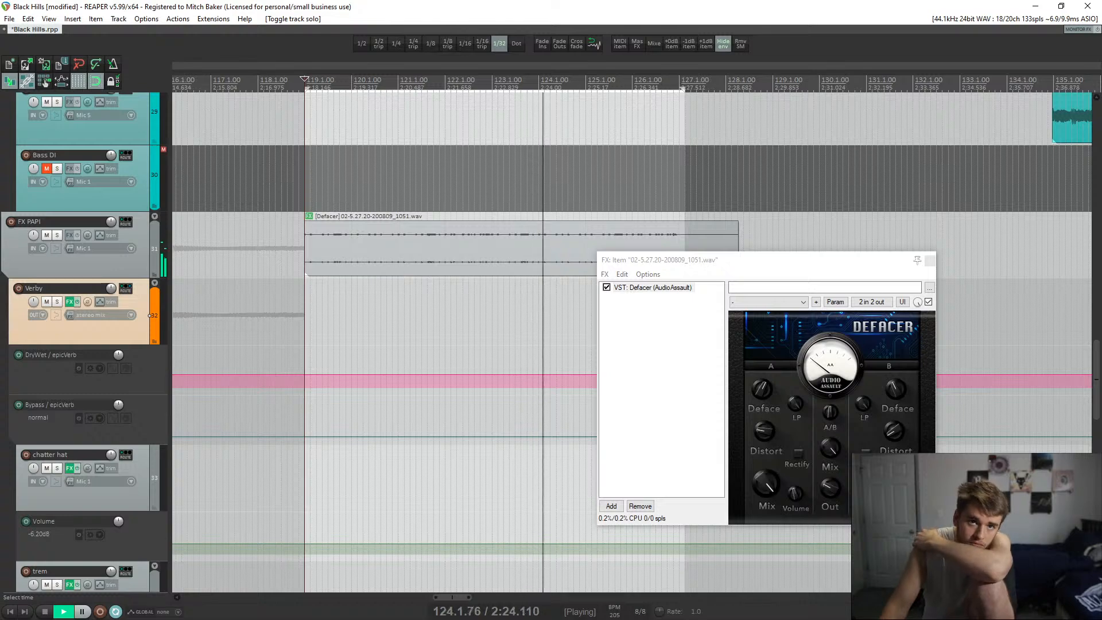
{"action": "key", "text": "space"}
{"action": "left_click", "coordinate": [308, 248]}
{"action": "key", "text": "alt"}
{"action": "key", "text": "space"}
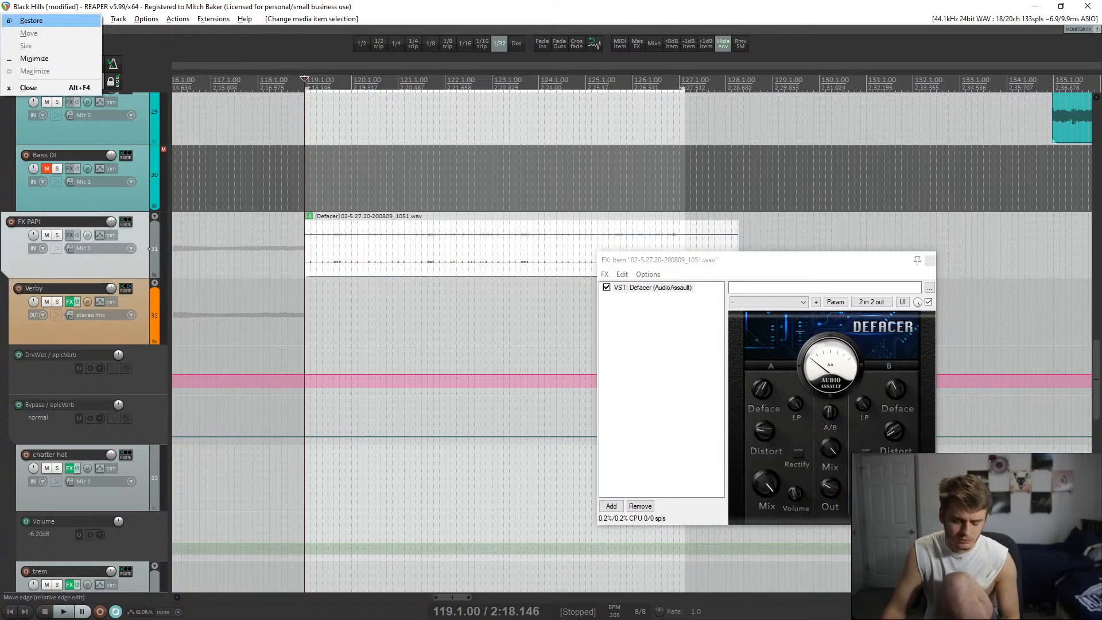
{"action": "key", "text": "Escape"}
{"action": "key", "text": "space"}
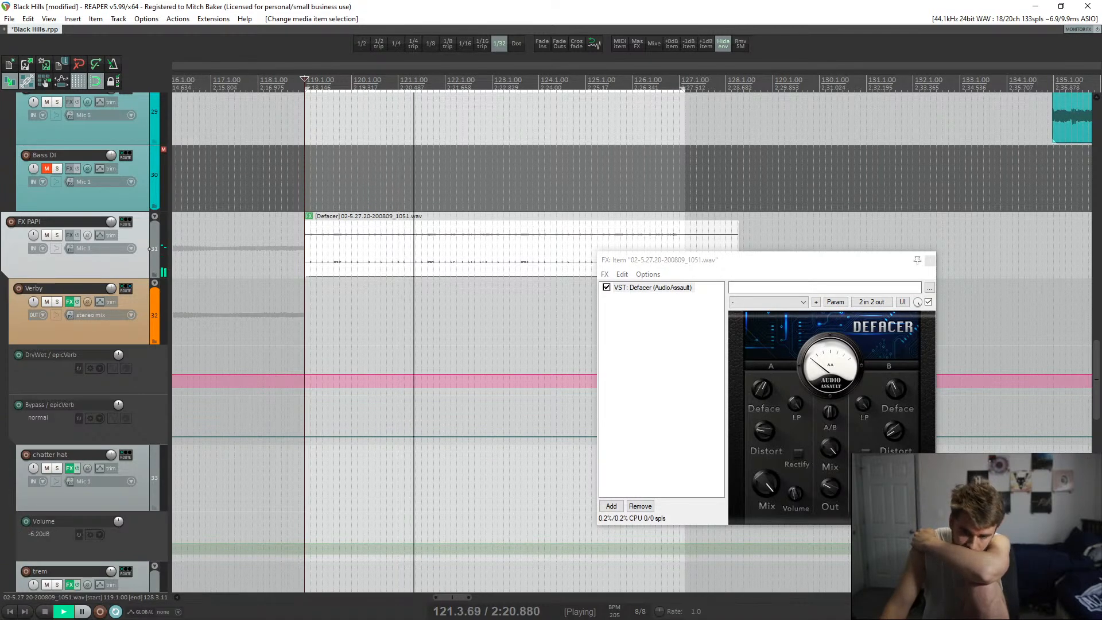
{"action": "key", "text": "space"}
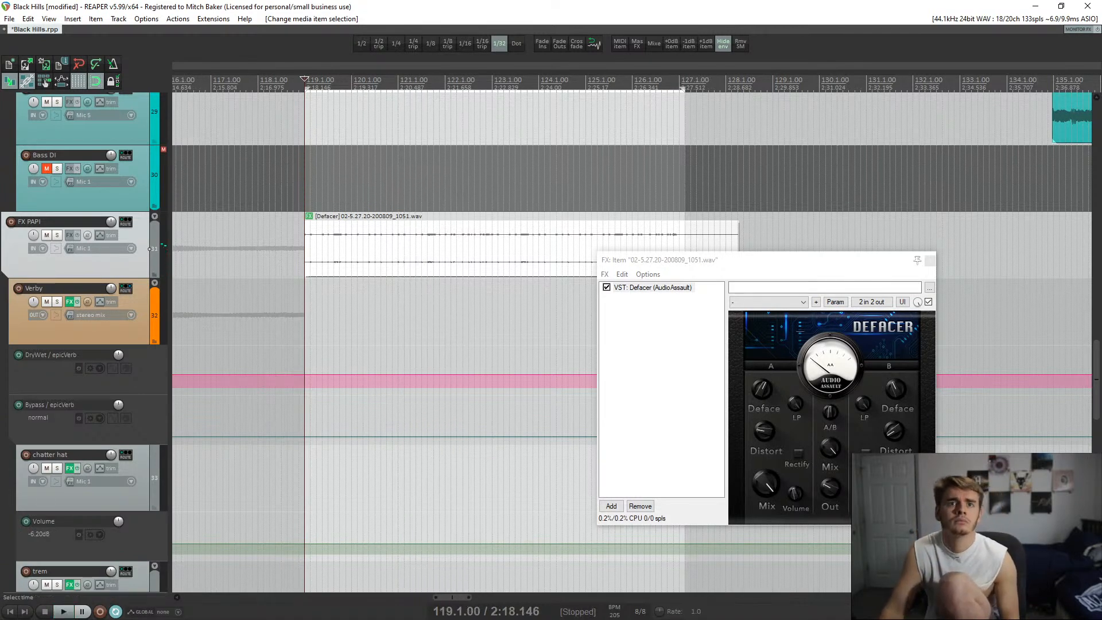
{"action": "key", "text": "space"}
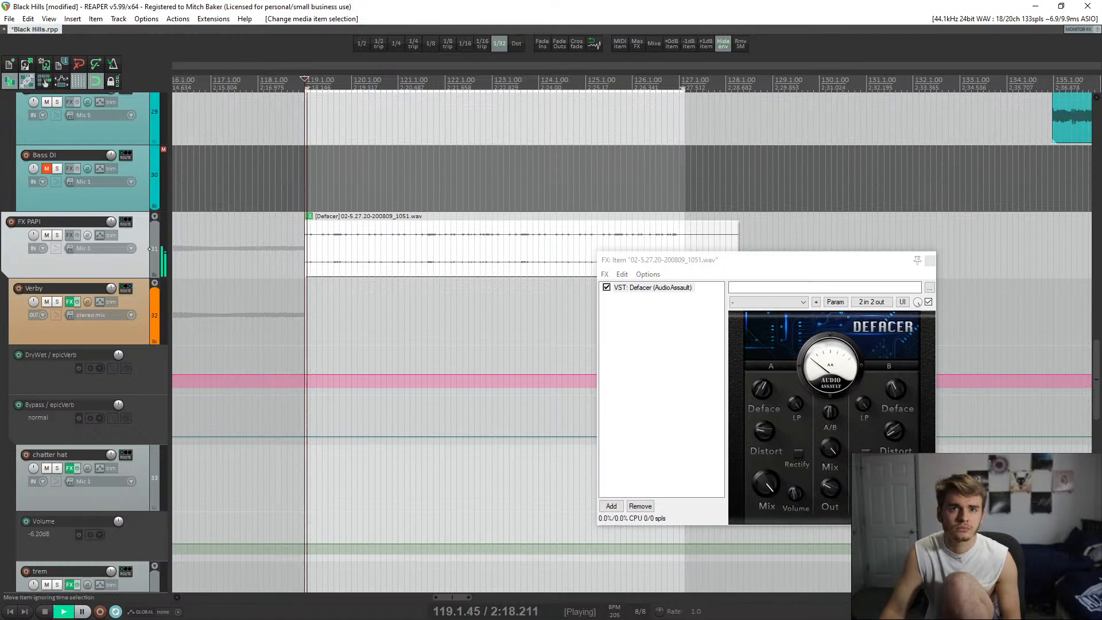
- Close the hat item's effects window, clear the loop selection with repeat off, and play from measure 119
{"action": "key", "text": "equal"}
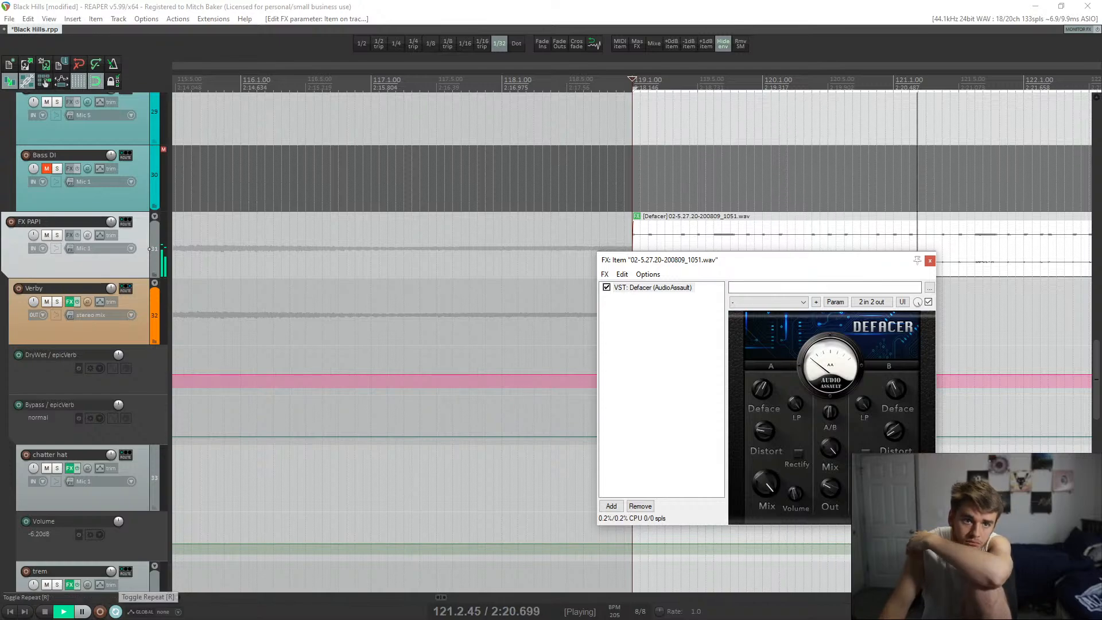
{"action": "key", "text": "space"}
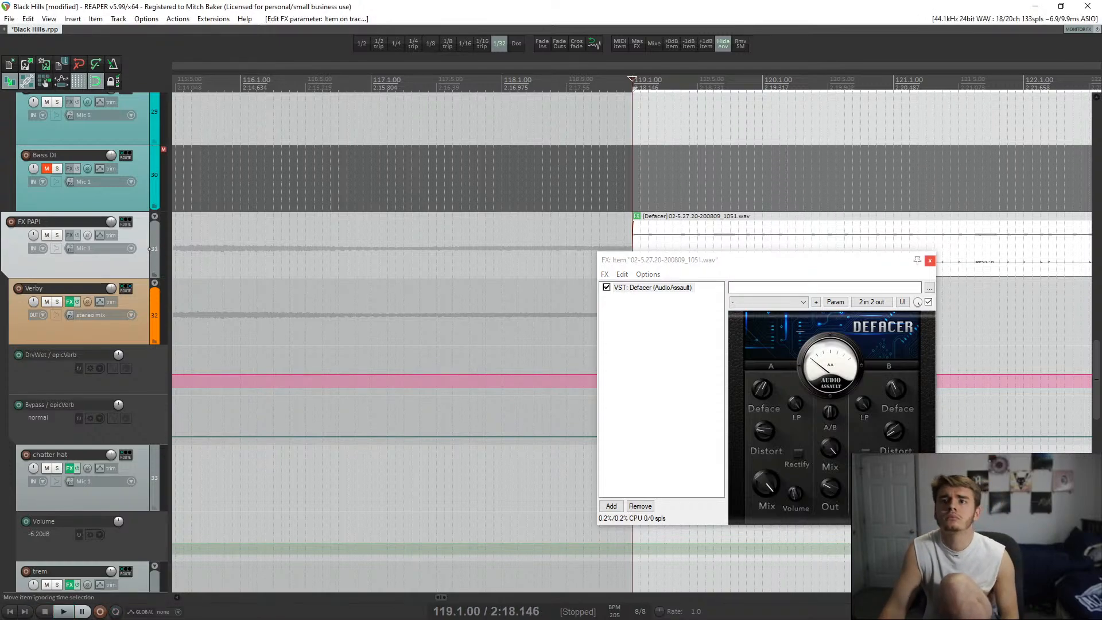
{"action": "left_click", "coordinate": [929, 261]}
{"action": "scroll", "coordinate": [929, 261], "scroll_direction": "down", "scroll_amount": 5}
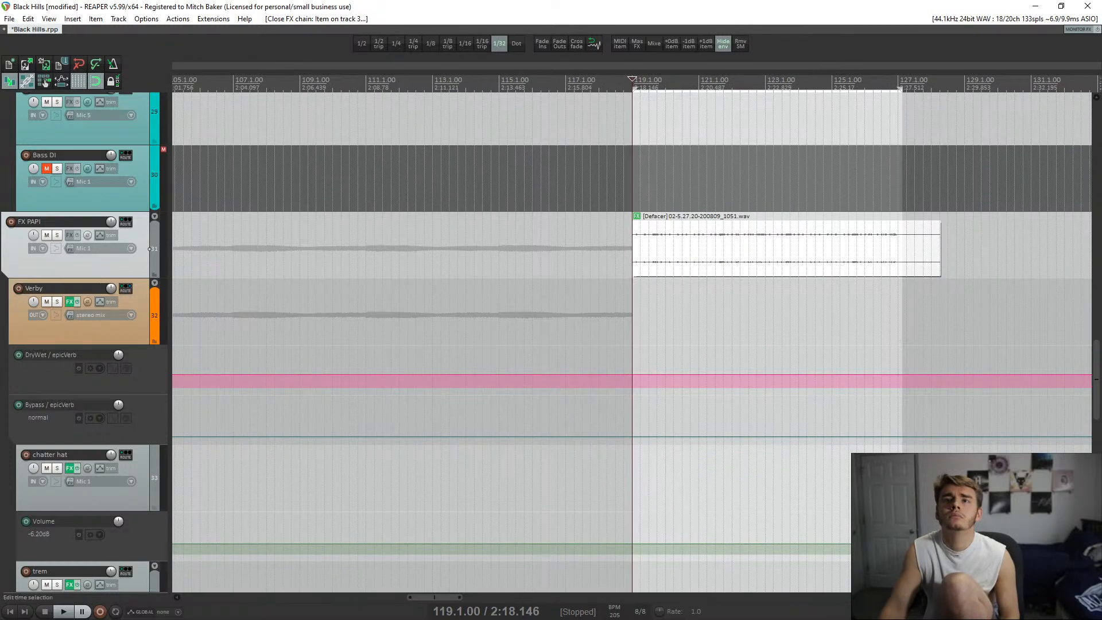
{"action": "left_click_drag", "start_coordinate": [900, 89], "coordinate": [632, 90]}
{"action": "key", "text": "space"}
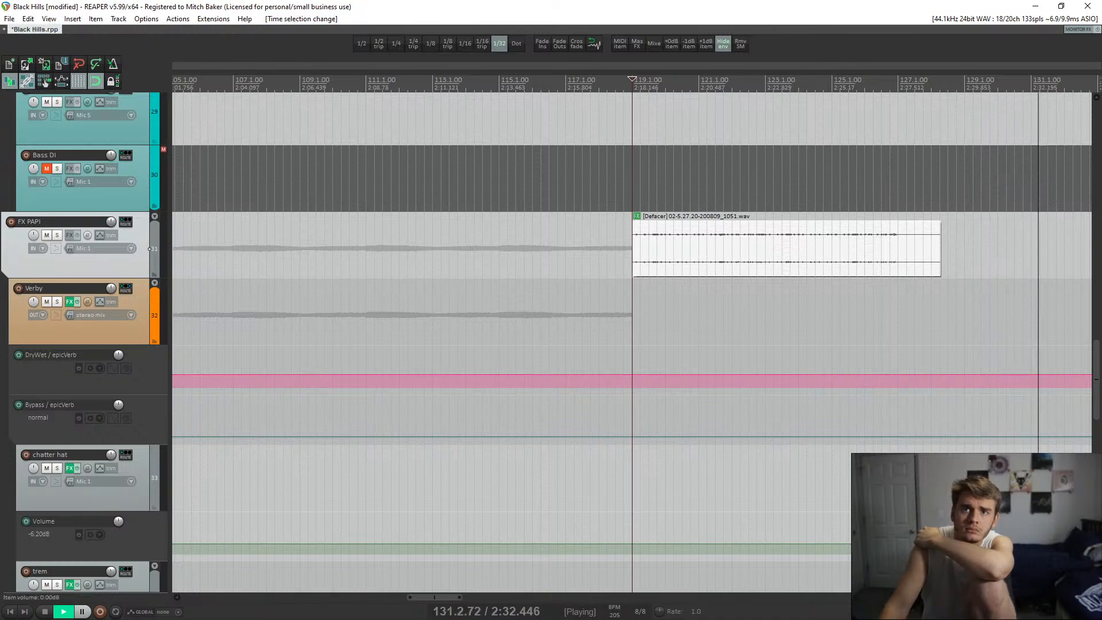
- Lower the hat item's volume to -6.48 dB and play it in the mix from measure 119
{"action": "left_click_drag", "start_coordinate": [681, 221], "coordinate": [680, 249]}
{"action": "left_click", "coordinate": [633, 198]}
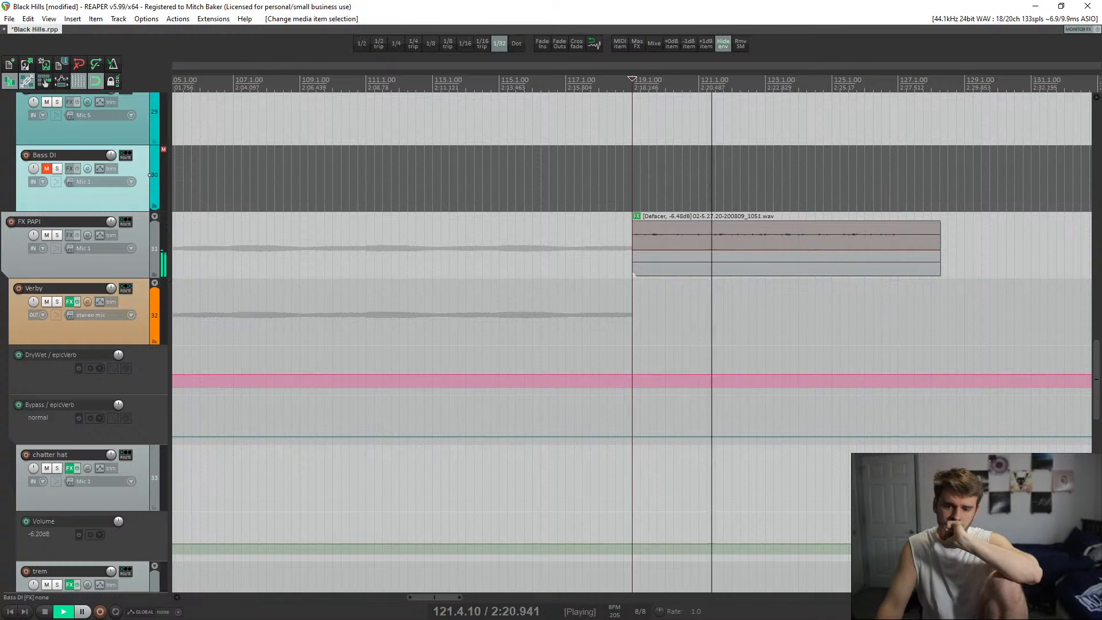
{"action": "key", "text": "space"}
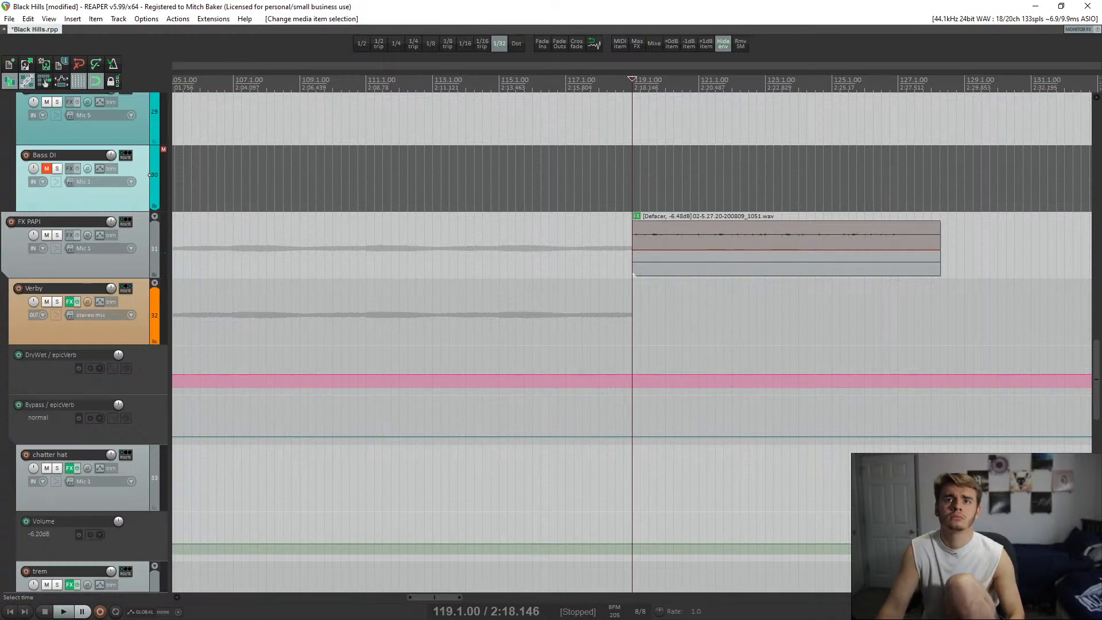
{"action": "key", "text": "space"}
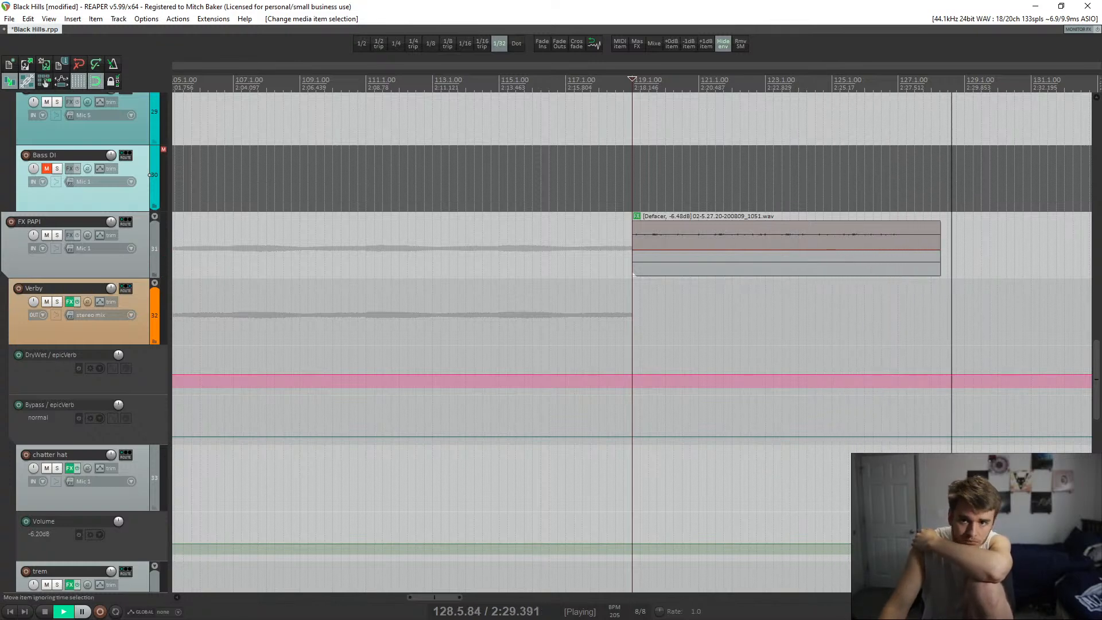
{"action": "key", "text": "space"}
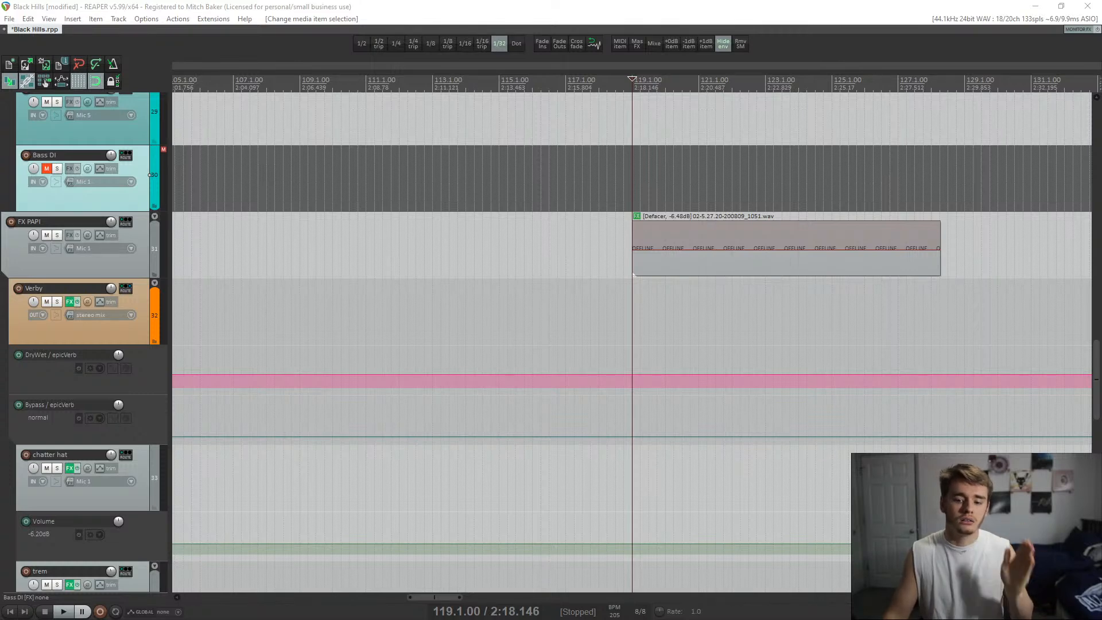
{"action": "key", "text": "space"}
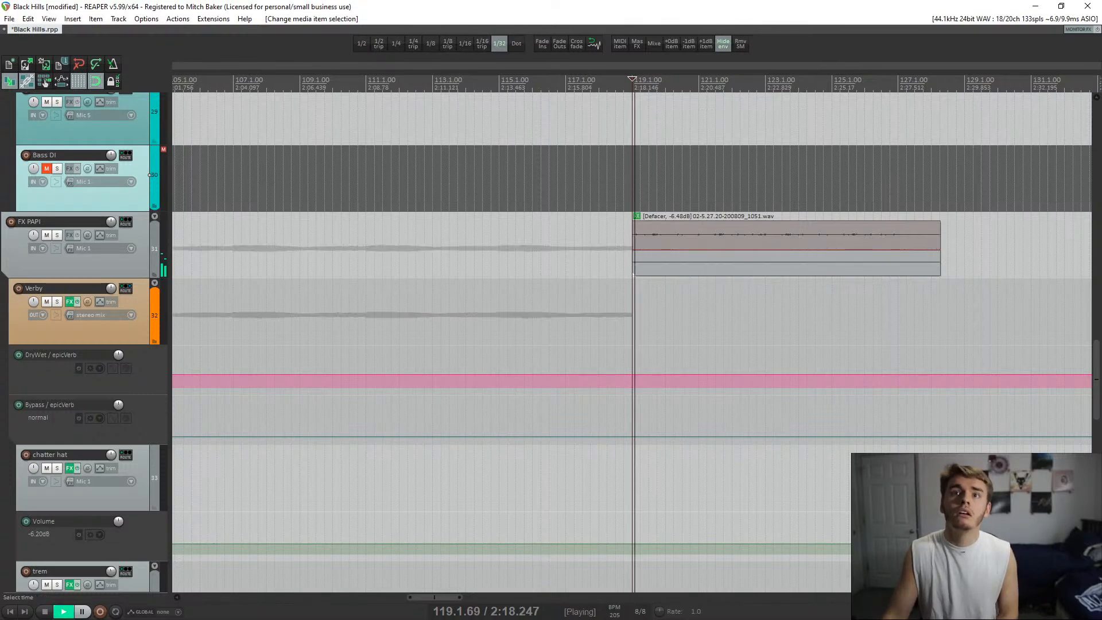
- Solo the FX PAPI track and try the keFIR (mono) (x86) effect after Defacer on the hat item
{"action": "key", "text": "F6"}
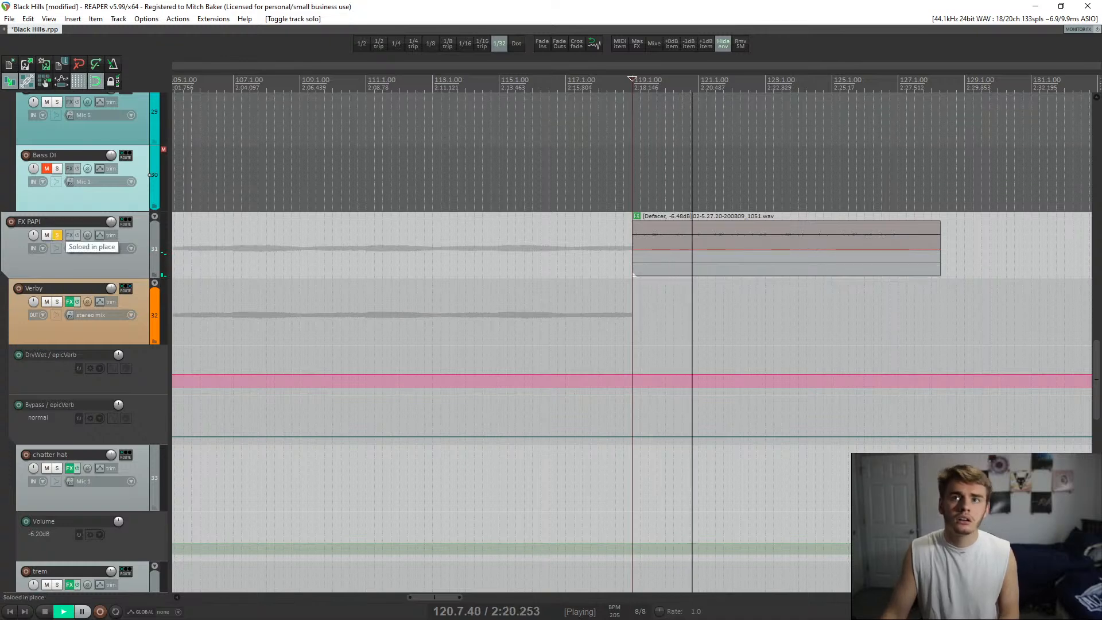
{"action": "left_click", "coordinate": [634, 274]}
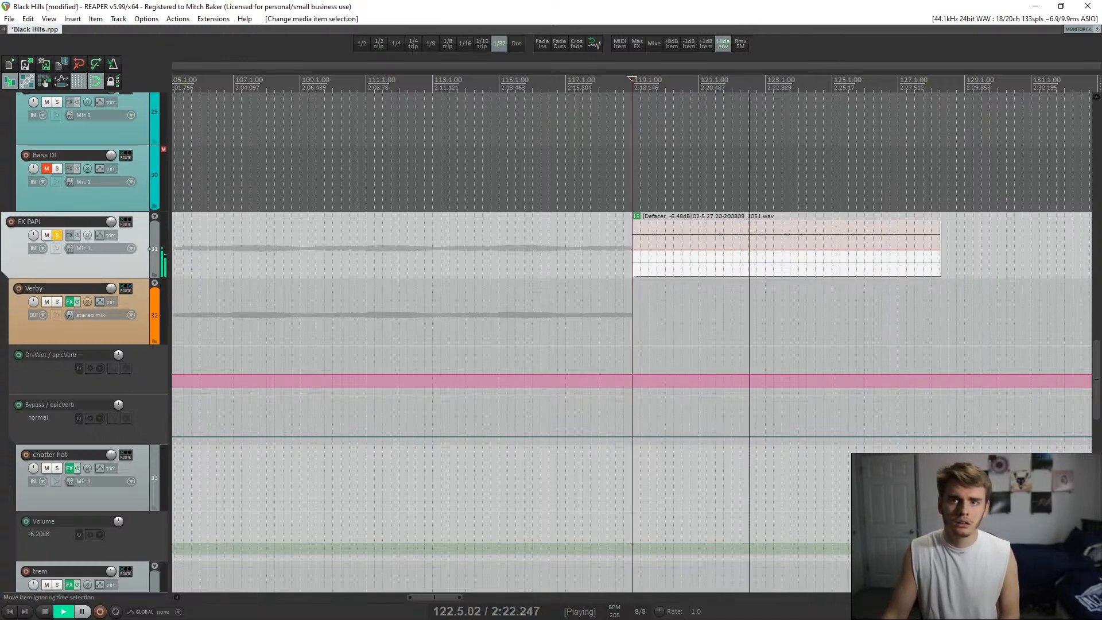
{"action": "double_click", "coordinate": [642, 252]}
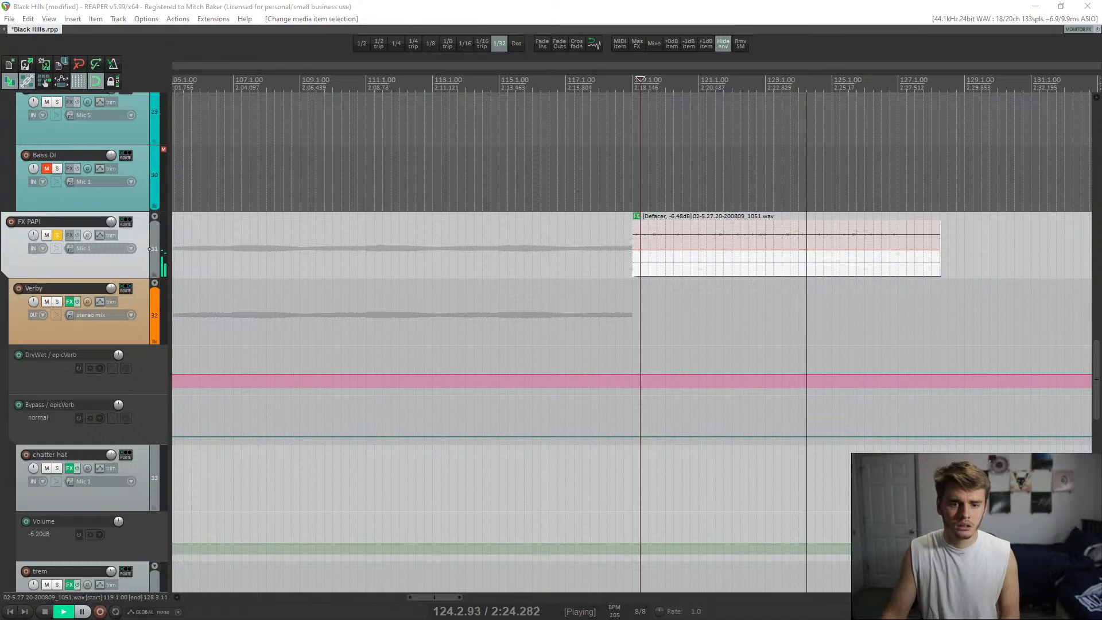
{"action": "key", "text": "shift+e"}
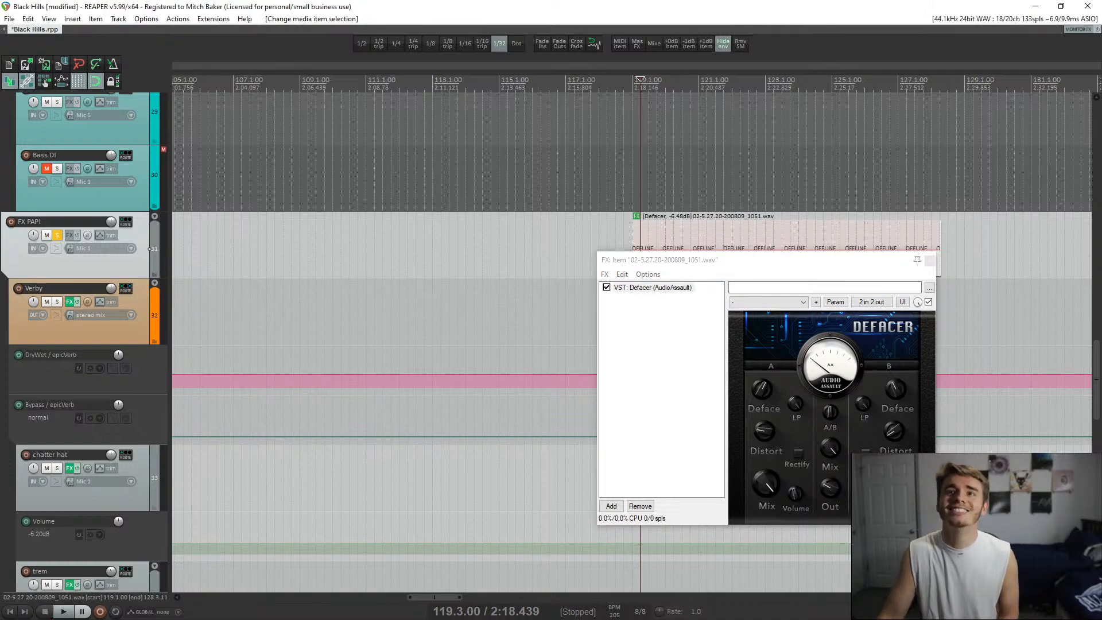
{"action": "key", "text": "space"}
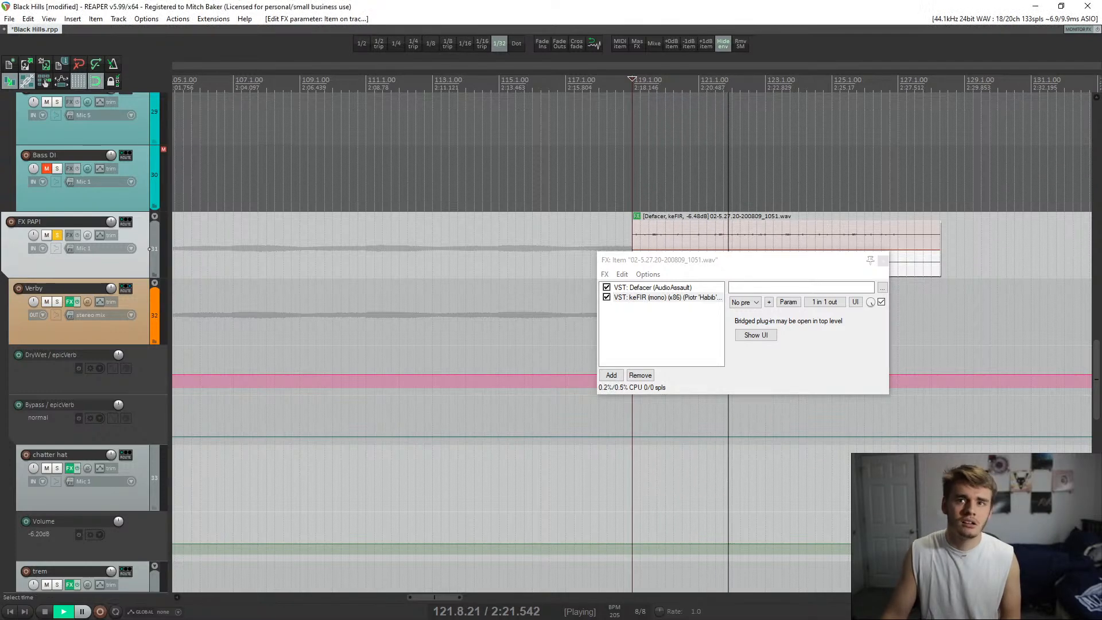
- Replace keFIR on the hat item with ModernMonoizer (x86) (Antress) while looping the item's full length
{"action": "left_click", "coordinate": [640, 375]}
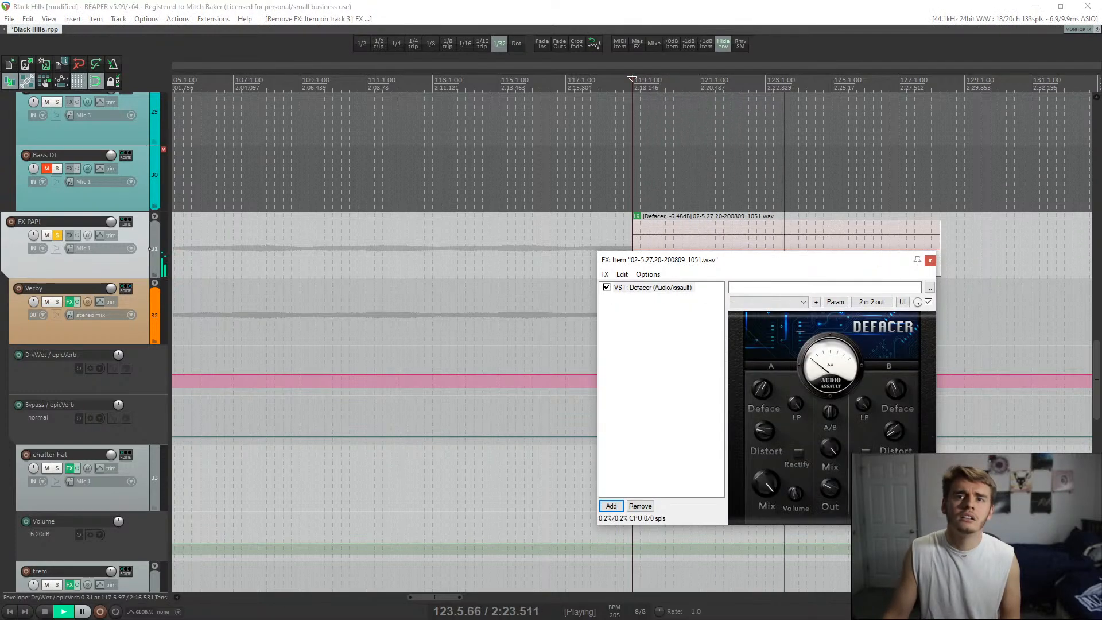
{"action": "left_click", "coordinate": [611, 506]}
{"action": "double_click", "coordinate": [786, 236]}
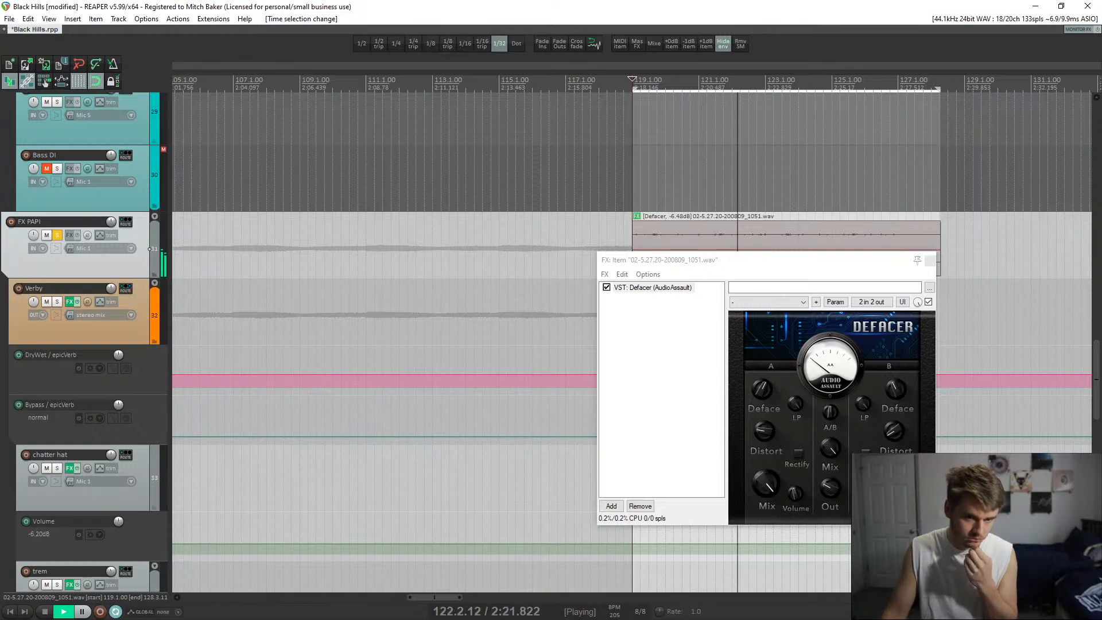
{"action": "key", "text": "Return"}
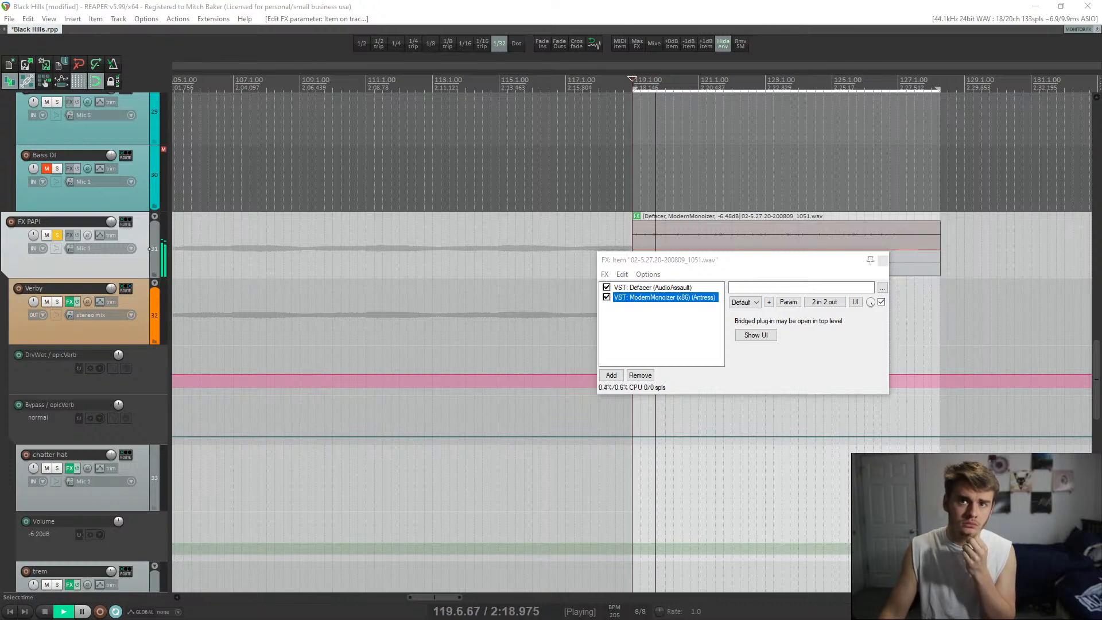
- Compare the hat item with ModernMonoizer bypassed and active, and unsolo the FX PAPI track
{"action": "left_click", "coordinate": [607, 297]}
{"action": "left_click", "coordinate": [606, 297]}
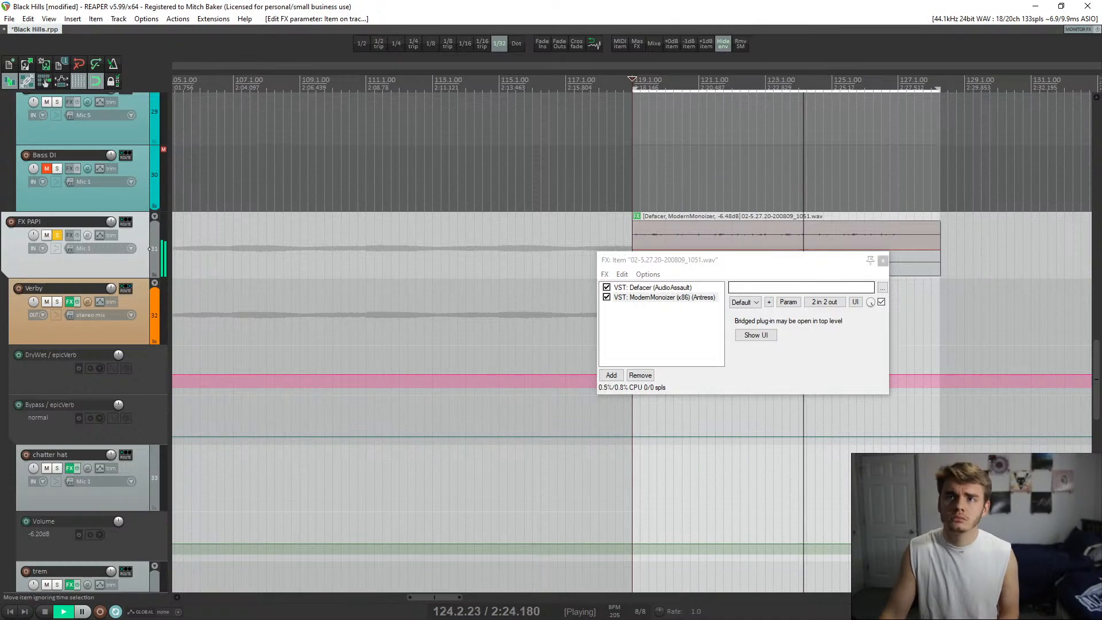
{"action": "left_click", "coordinate": [56, 234]}
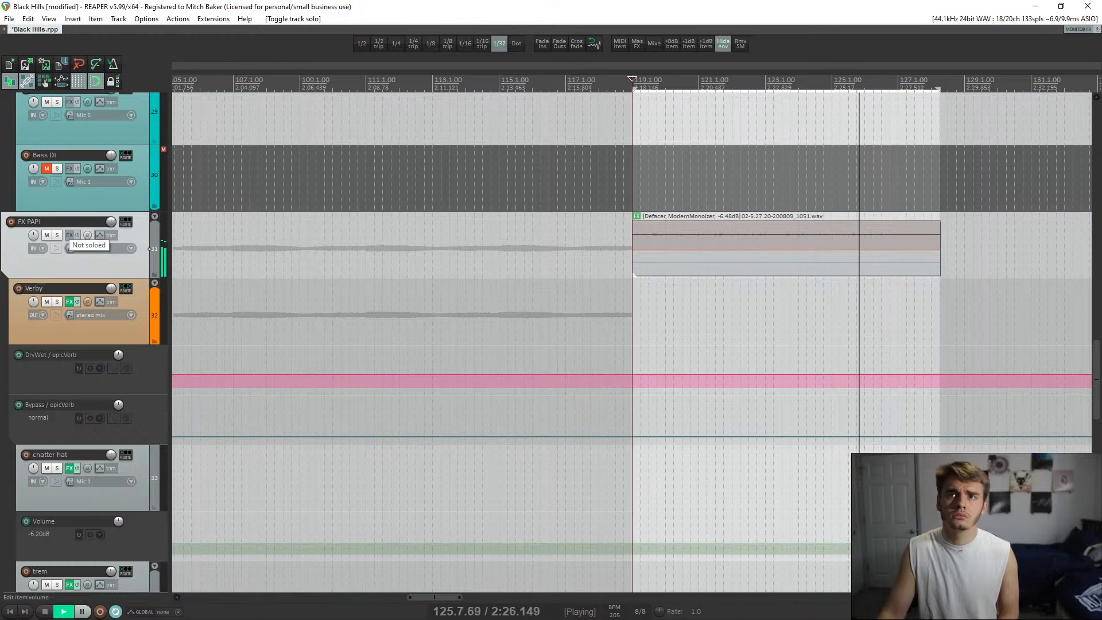
- Lower the hat item's volume to -13.2 dB and play the end of the item in the mix
{"action": "left_click_drag", "start_coordinate": [707, 250], "coordinate": [682, 265]}
{"action": "left_click", "coordinate": [675, 266]}
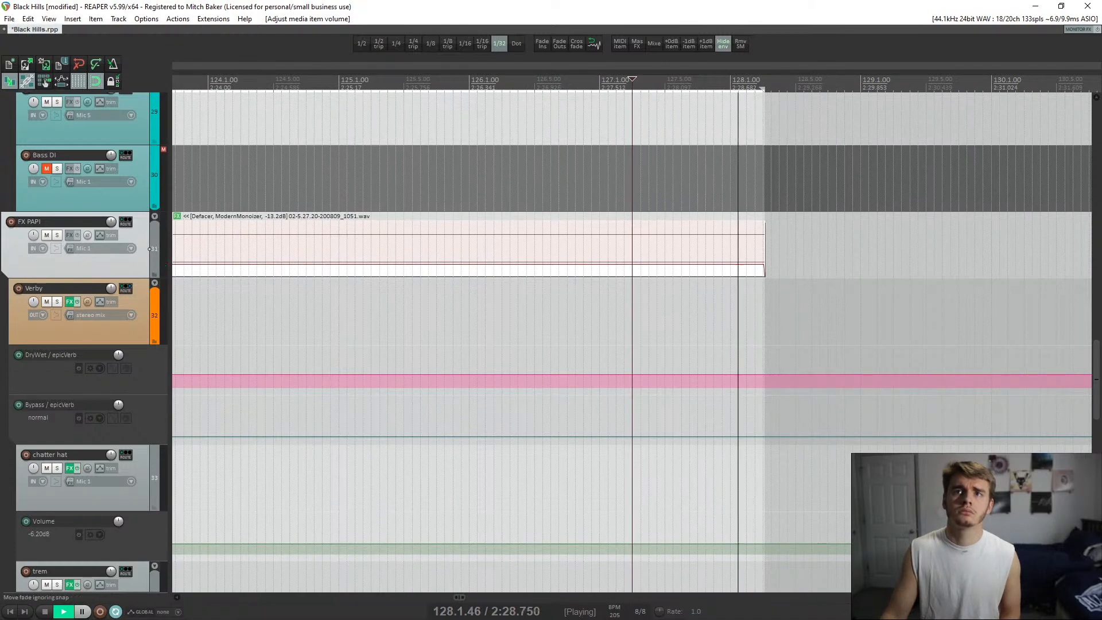
{"action": "left_click", "coordinate": [387, 183]}
{"action": "scroll", "coordinate": [388, 182], "scroll_direction": "down", "scroll_amount": 1}
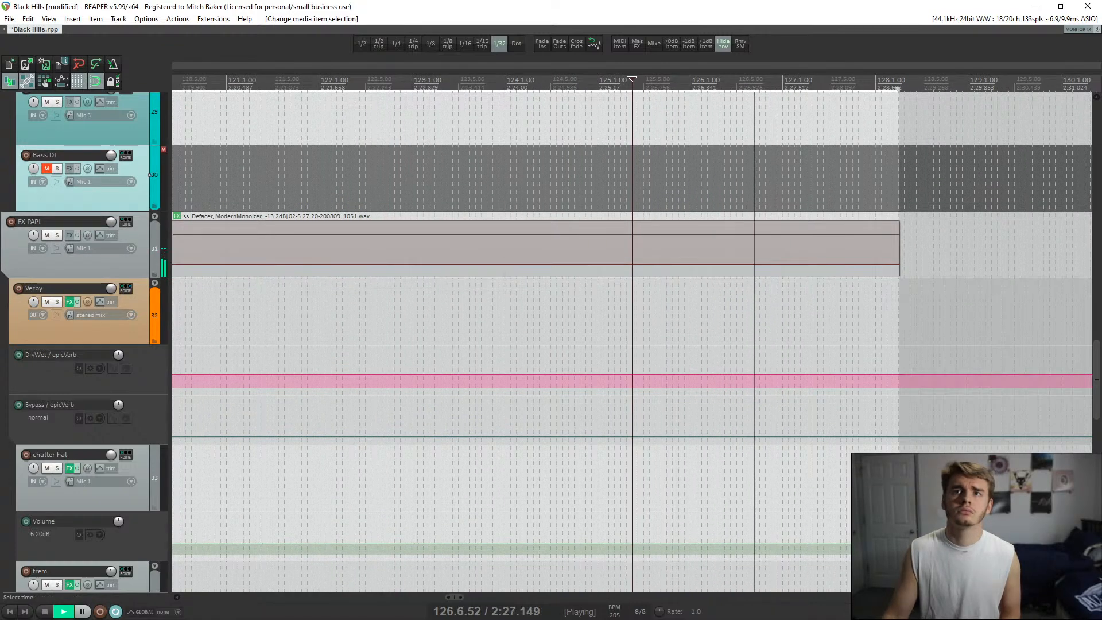
- Stop playback, split the hat item at measure 127 and delete the remainder after the split
{"action": "key", "text": "space"}
{"action": "left_click", "coordinate": [770, 180]}
{"action": "left_click", "coordinate": [788, 185]}
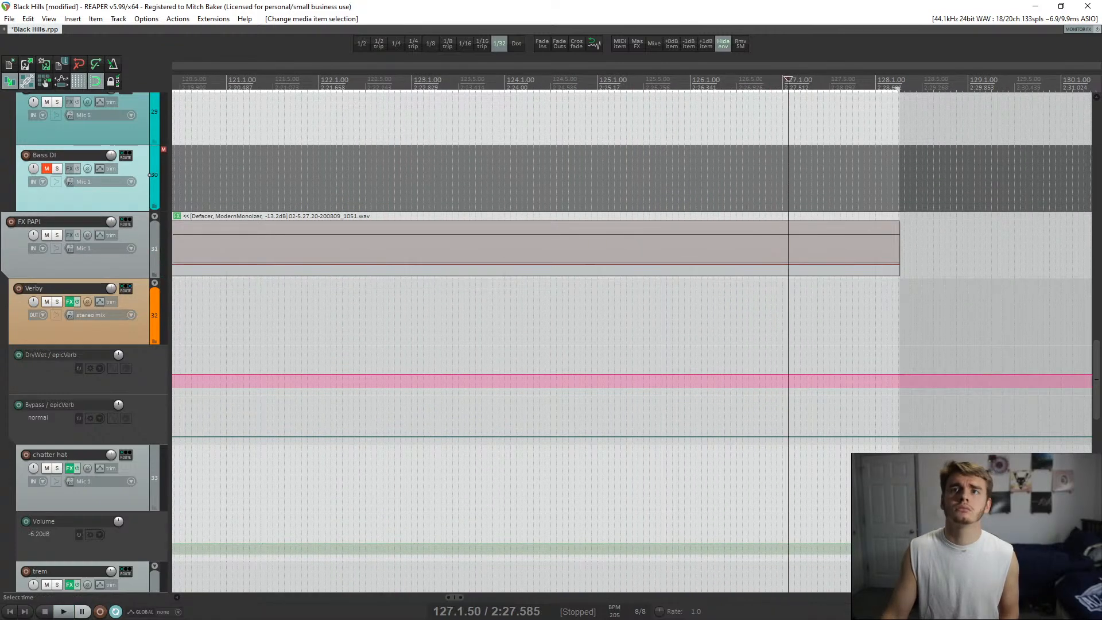
{"action": "left_click", "coordinate": [782, 185]}
{"action": "left_click_drag", "start_coordinate": [784, 186], "coordinate": [910, 328]}
{"action": "key", "text": "s"}
{"action": "key", "text": "Delete"}
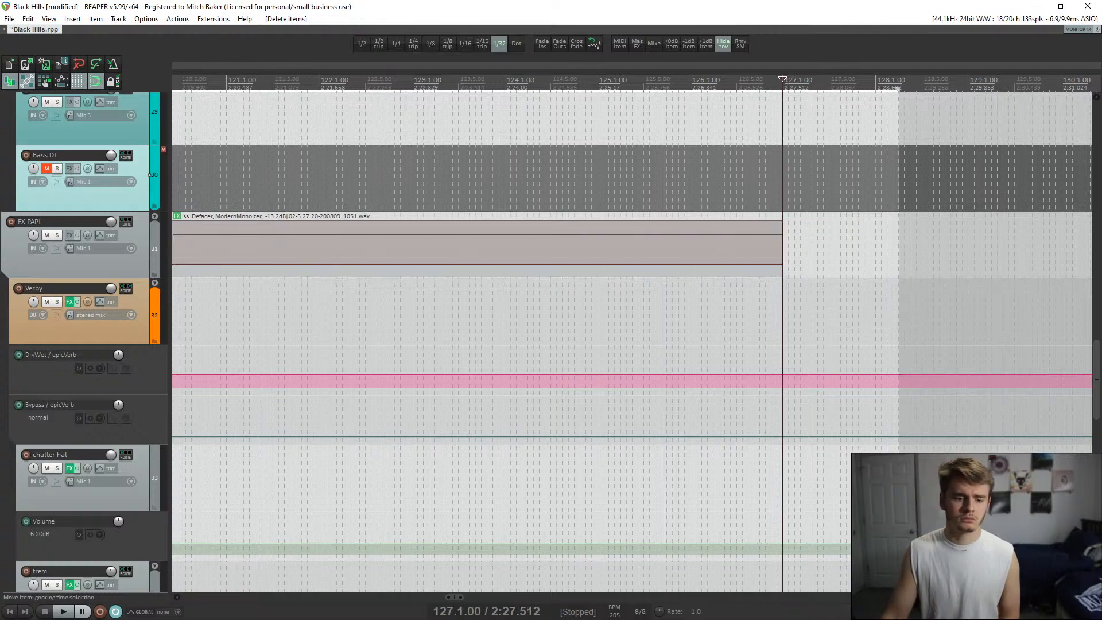
- Add a fade-out over about the last one and a half measures of the hat item and play its ending from measure 125
{"action": "left_click_drag", "start_coordinate": [780, 222], "coordinate": [641, 224]}
{"action": "key", "text": "alt+Tab"}
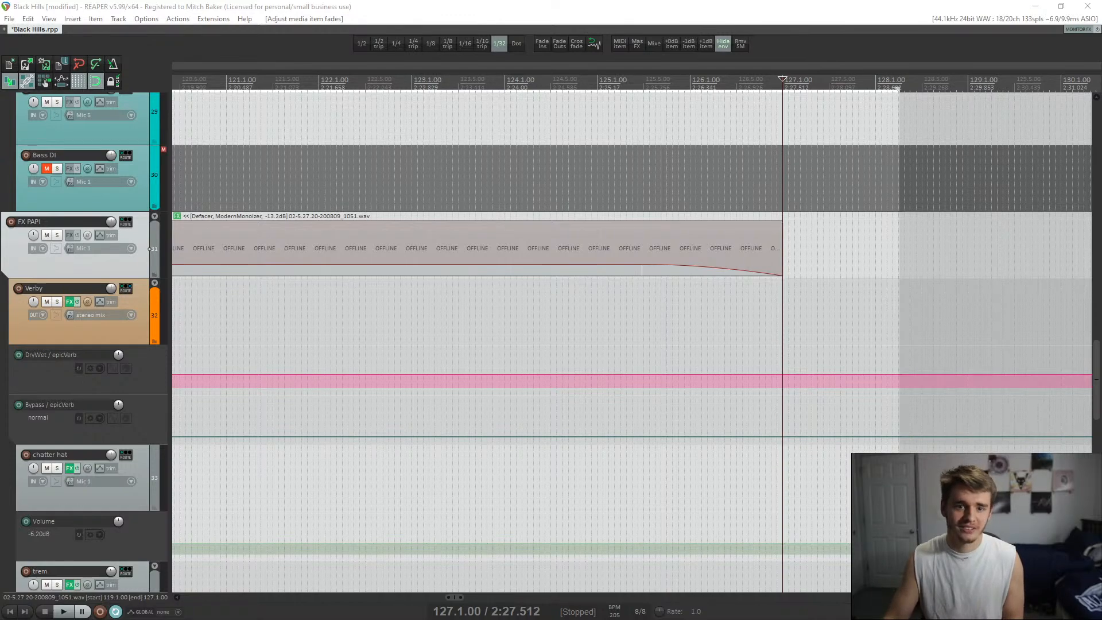
{"action": "key", "text": "space"}
{"action": "left_click", "coordinate": [602, 118]}
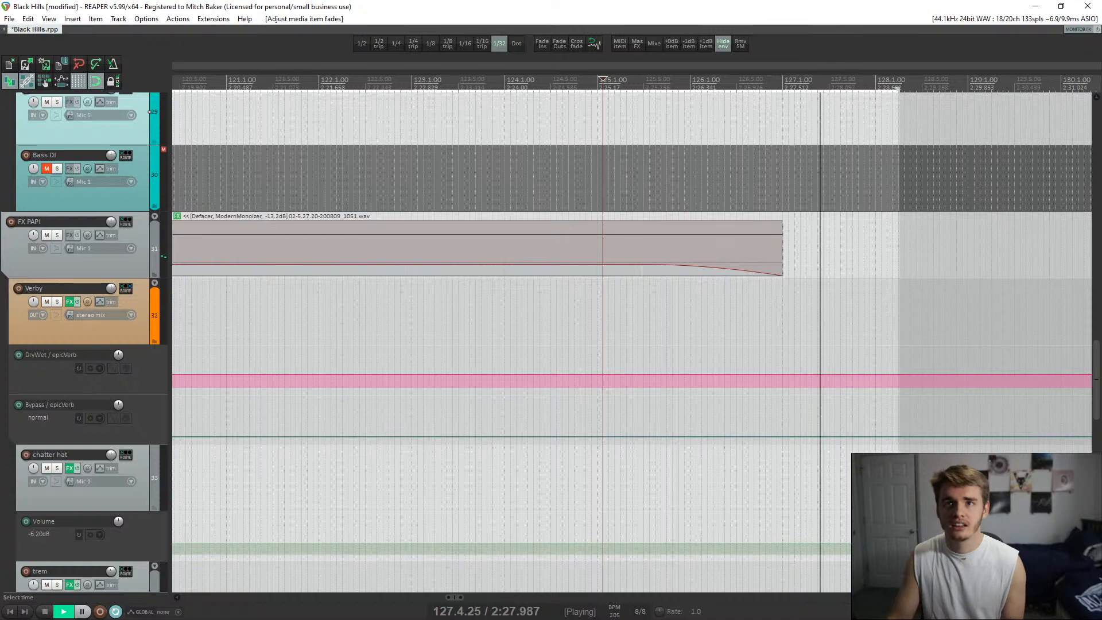
- Trim the hat item's end to 126.6.50 and shorten its fade-out to about two thirds of a measure, checking by playback
{"action": "left_click_drag", "start_coordinate": [782, 252], "coordinate": [737, 252]}
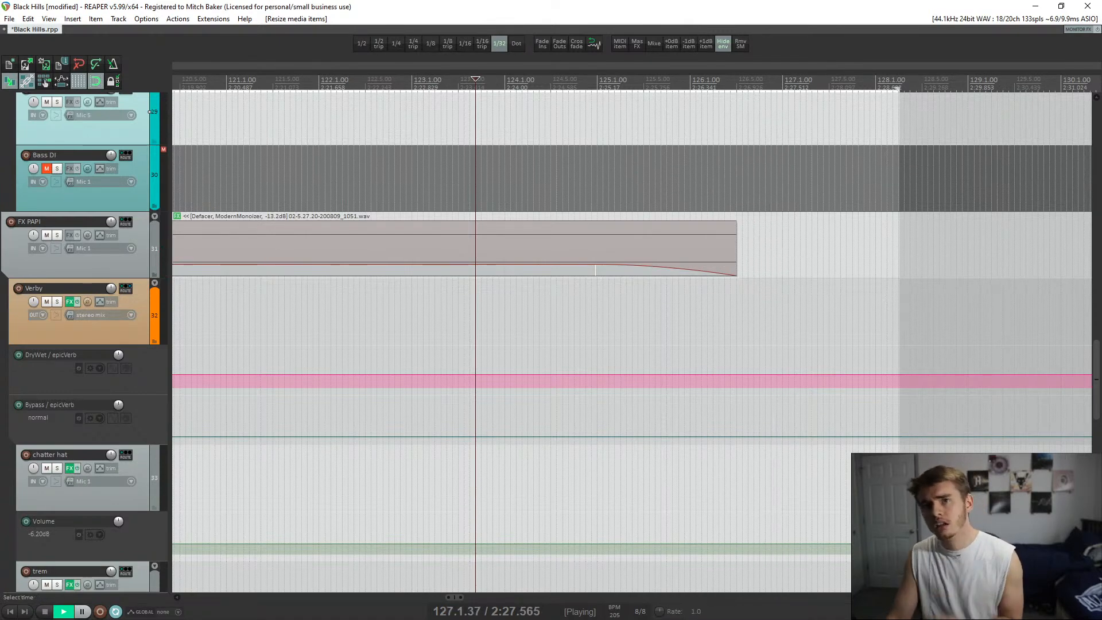
{"action": "left_click_drag", "start_coordinate": [595, 270], "coordinate": [674, 269]}
{"action": "left_click_drag", "start_coordinate": [737, 246], "coordinate": [754, 248]}
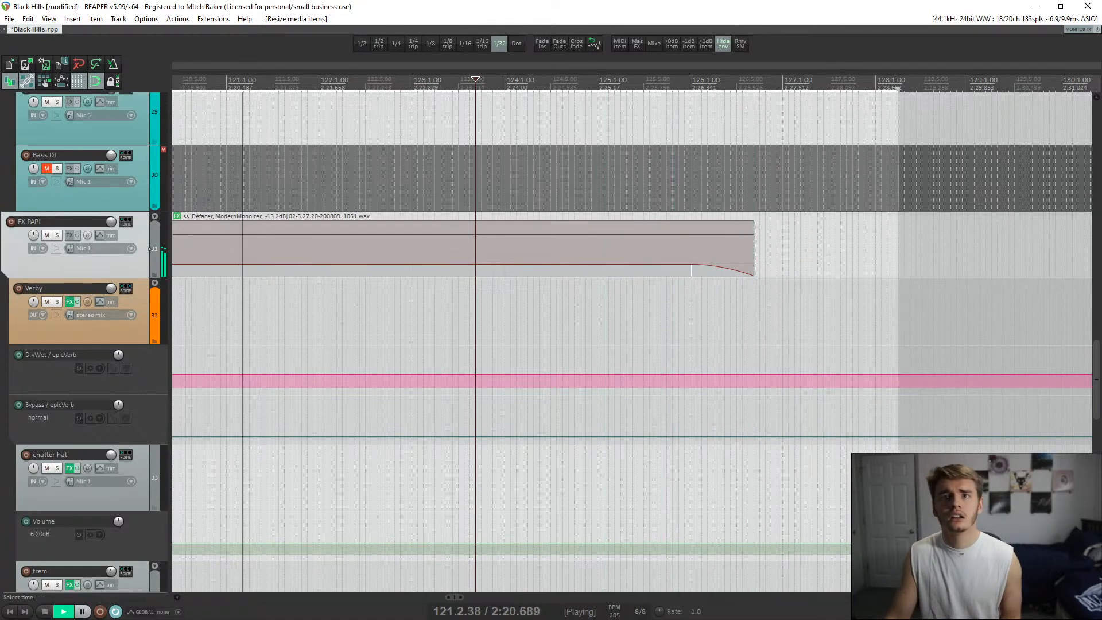
{"action": "left_click", "coordinate": [643, 174]}
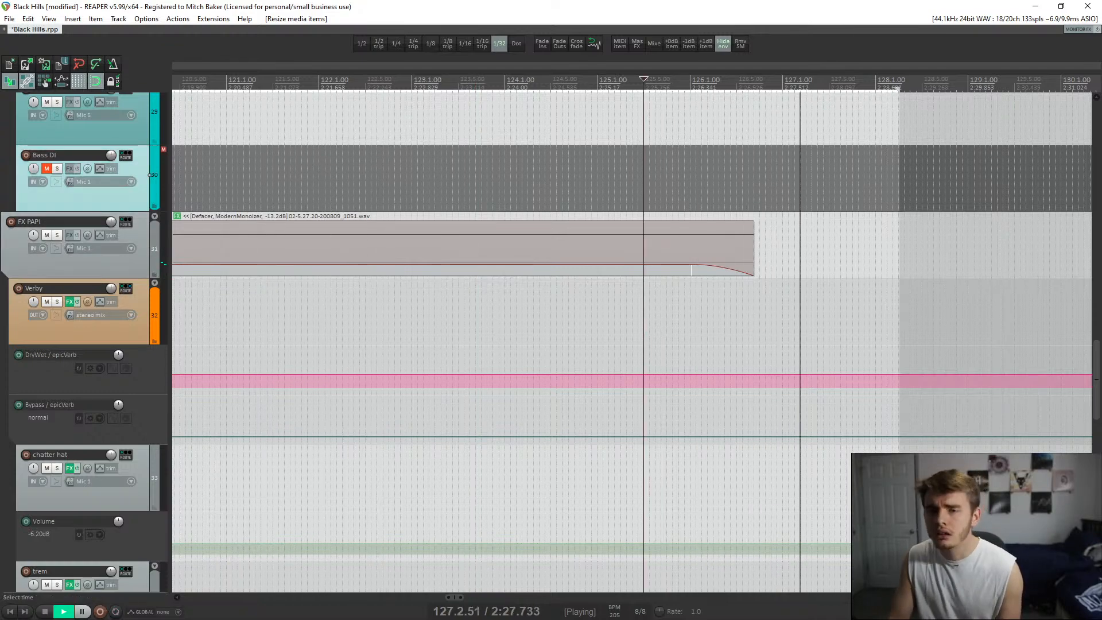
{"action": "scroll", "coordinate": [643, 175], "scroll_direction": "down", "scroll_amount": 5}
{"action": "left_click", "coordinate": [514, 176]}
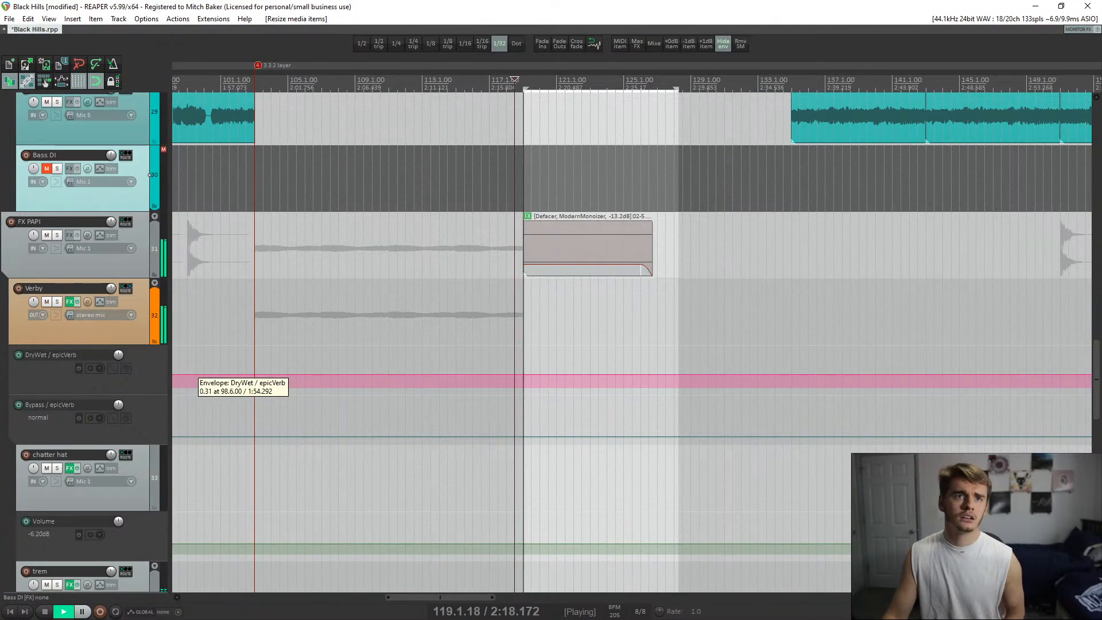
- Solo the FX PAPI track and, in Defacer on the hat item, raise channel A's Distort and lower the Out level
{"action": "left_click", "coordinate": [57, 235]}
{"action": "left_click", "coordinate": [527, 217]}
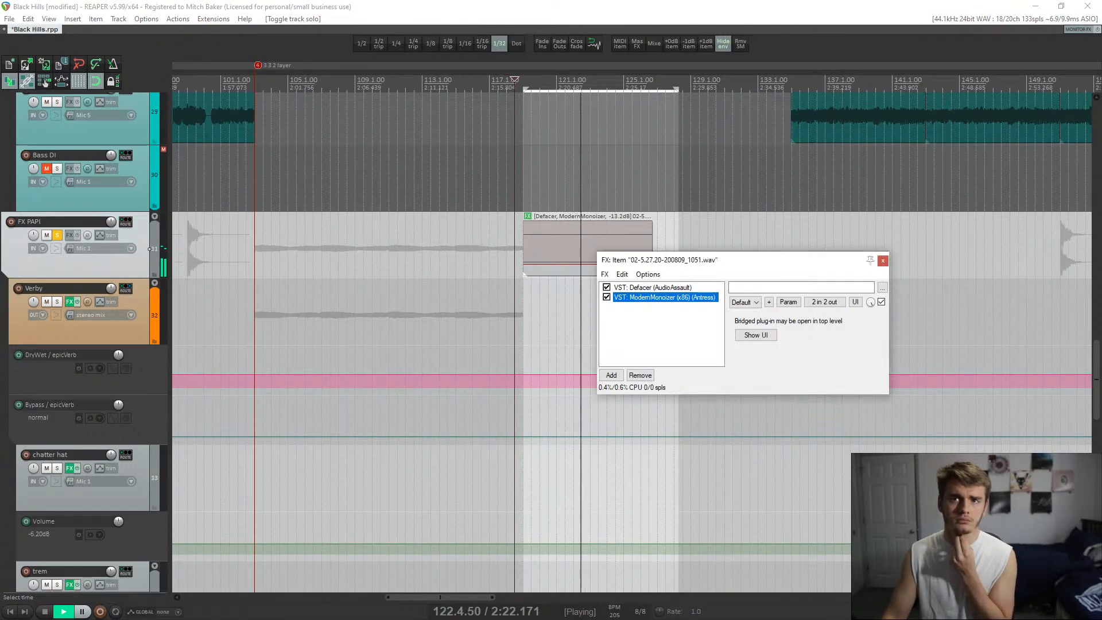
{"action": "left_click", "coordinate": [652, 287]}
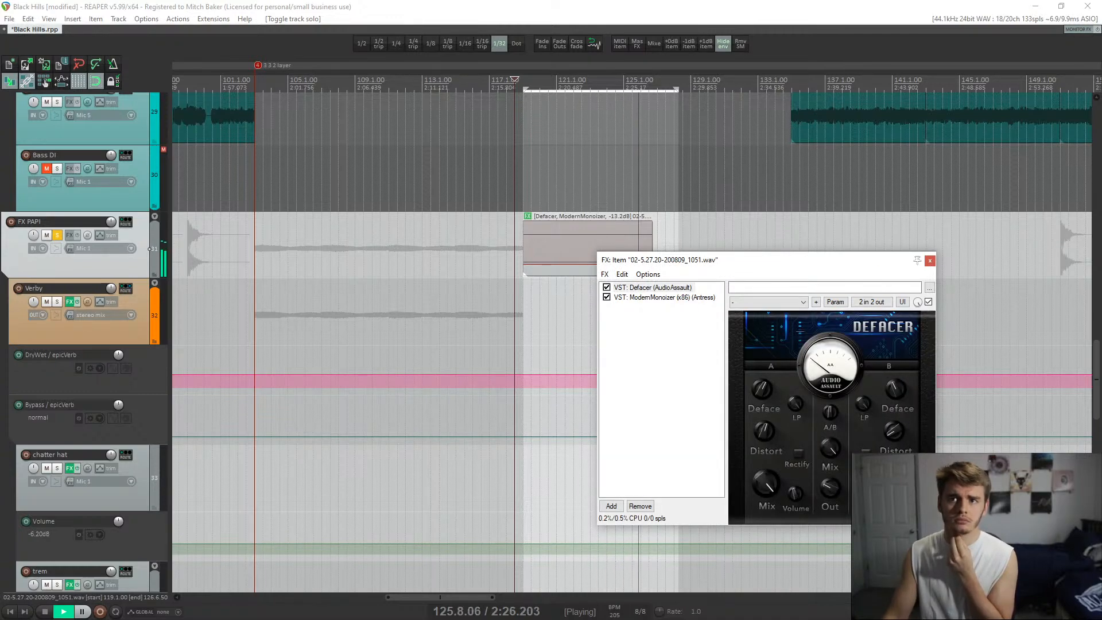
{"action": "left_click_drag", "start_coordinate": [763, 430], "coordinate": [764, 414]}
{"action": "left_click_drag", "start_coordinate": [830, 488], "coordinate": [830, 499]}
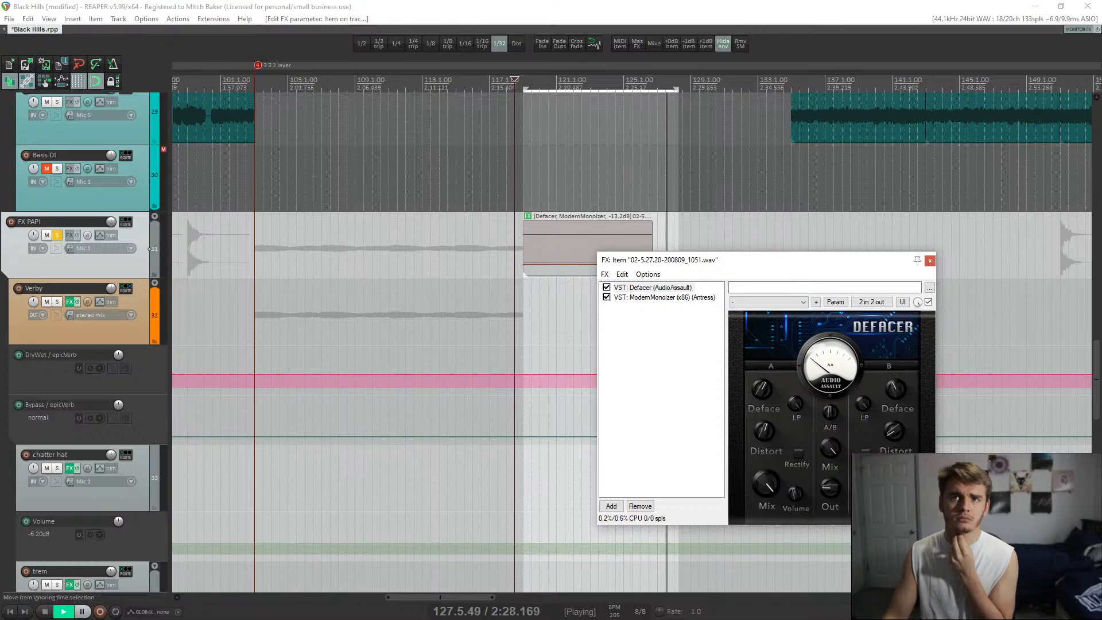
{"action": "left_click", "coordinate": [515, 179]}
{"action": "left_click", "coordinate": [515, 179]}
{"action": "double_click", "coordinate": [553, 244]}
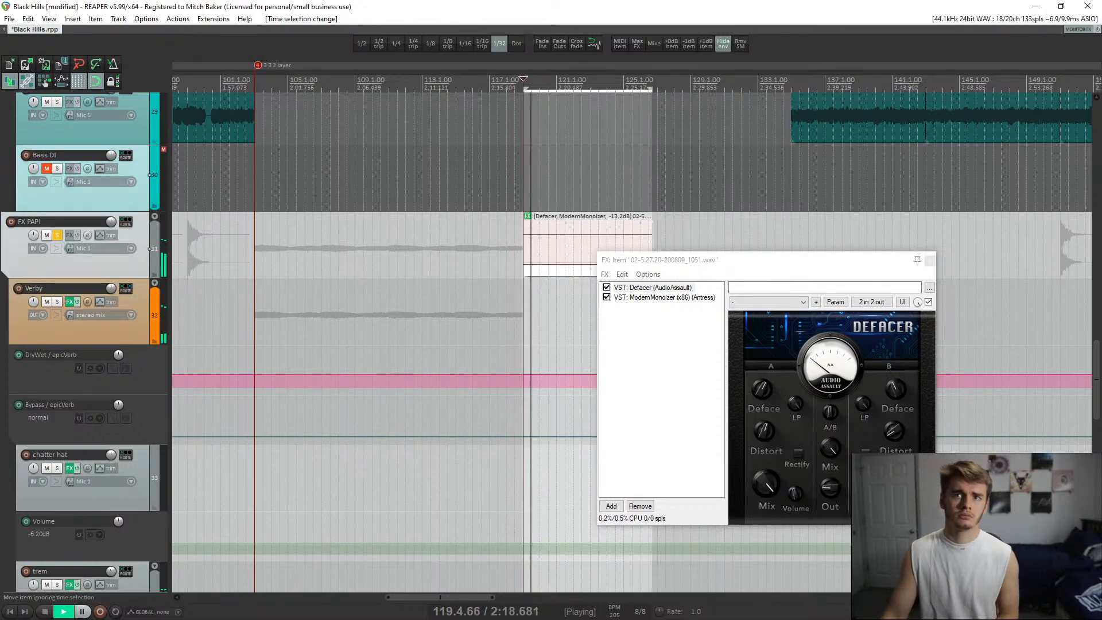
{"action": "left_click_drag", "start_coordinate": [764, 430], "coordinate": [764, 416]}
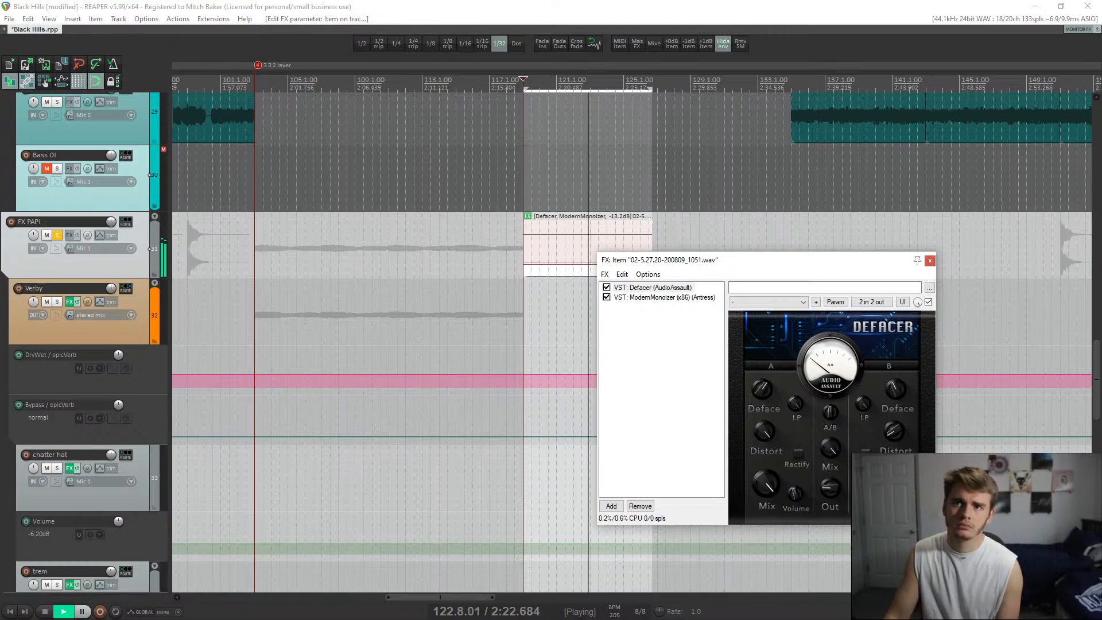
{"action": "key", "text": "space"}
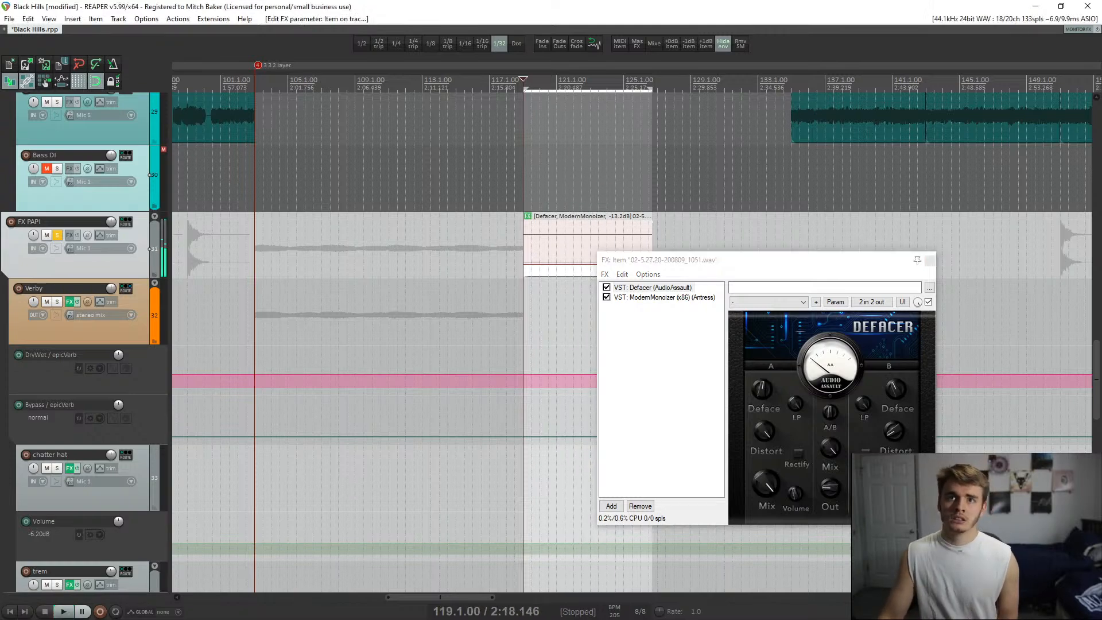
- Close the hat item's effects window and look over the project's tracks from the master down to the impact tracks
{"action": "key", "text": "alt+Tab"}
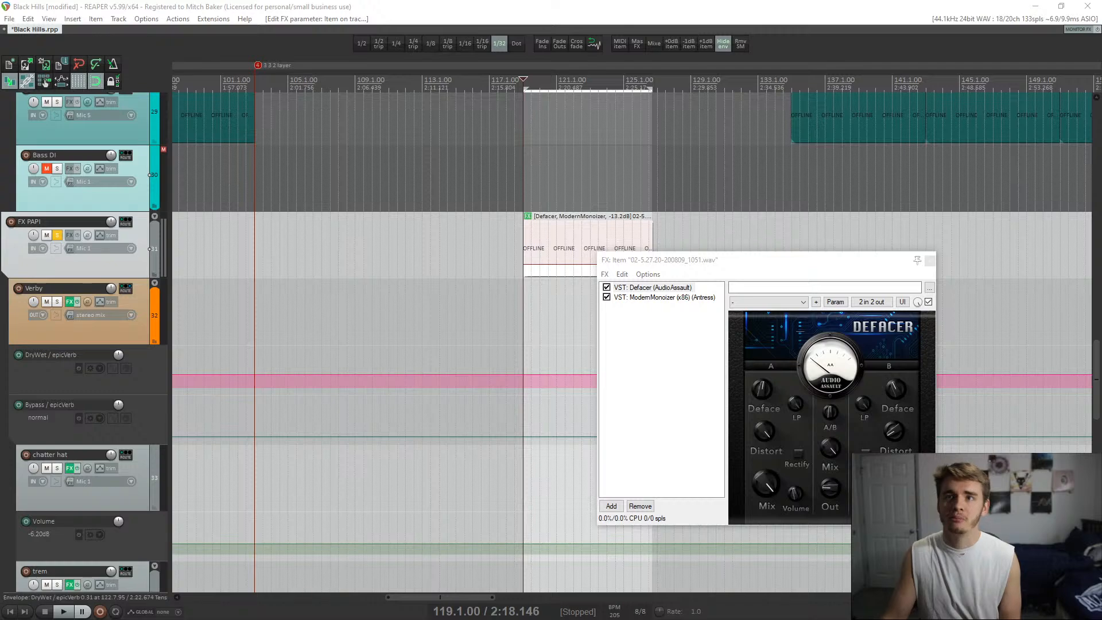
{"action": "left_click", "coordinate": [929, 260]}
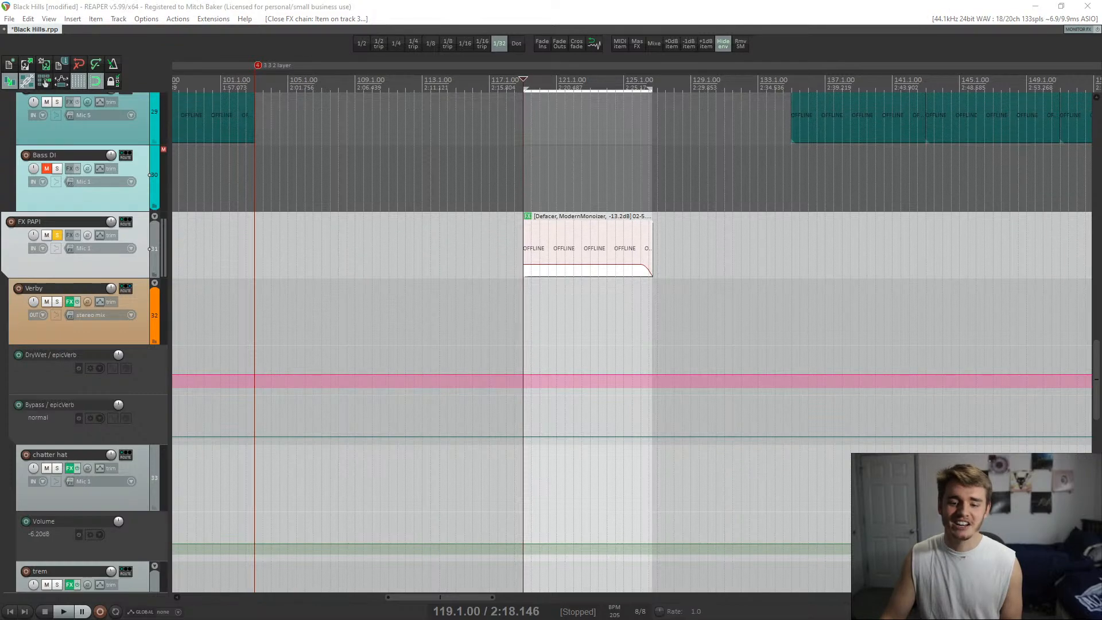
{"action": "scroll", "coordinate": [631, 342], "scroll_direction": "up", "scroll_amount": 15}
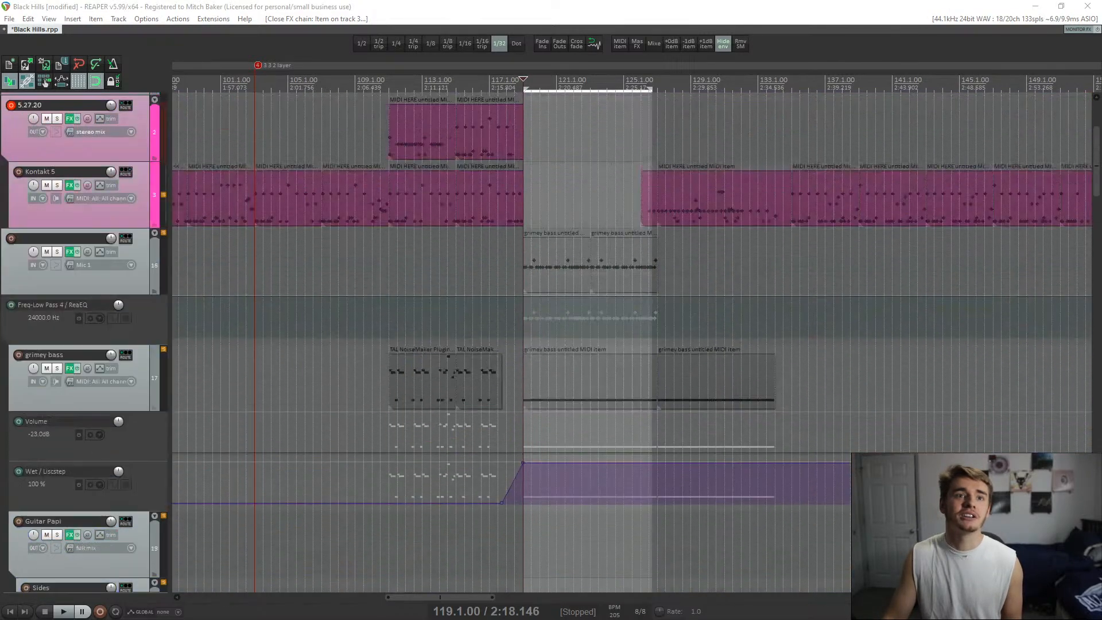
{"action": "scroll", "coordinate": [631, 342], "scroll_direction": "up", "scroll_amount": 3}
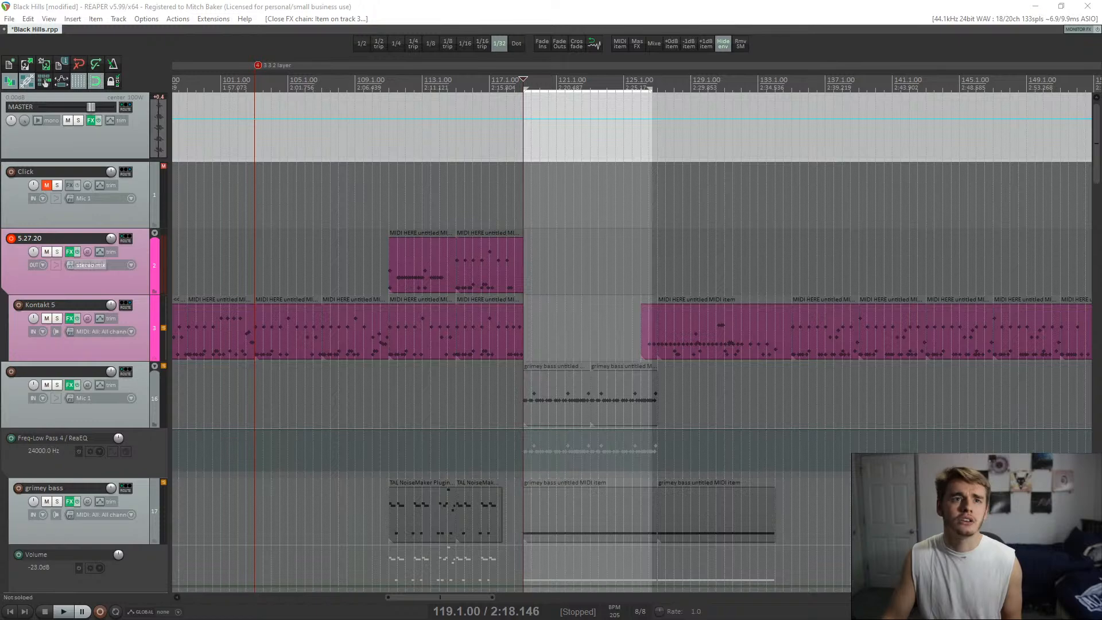
{"action": "scroll", "coordinate": [631, 342], "scroll_direction": "down", "scroll_amount": 15}
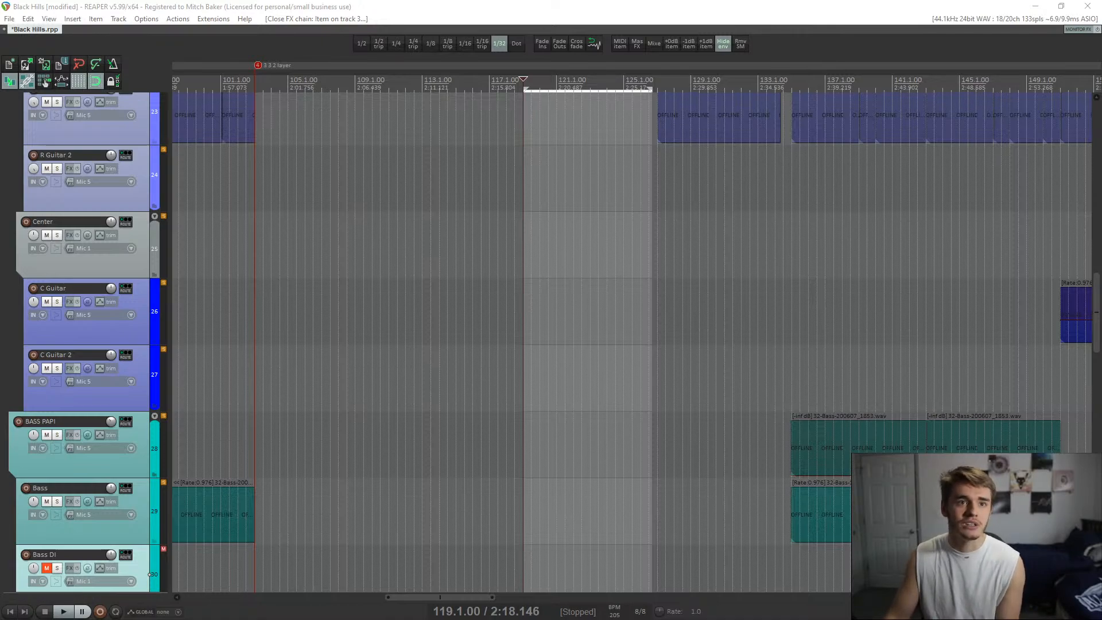
{"action": "scroll", "coordinate": [156, 472], "scroll_direction": "down", "scroll_amount": 12}
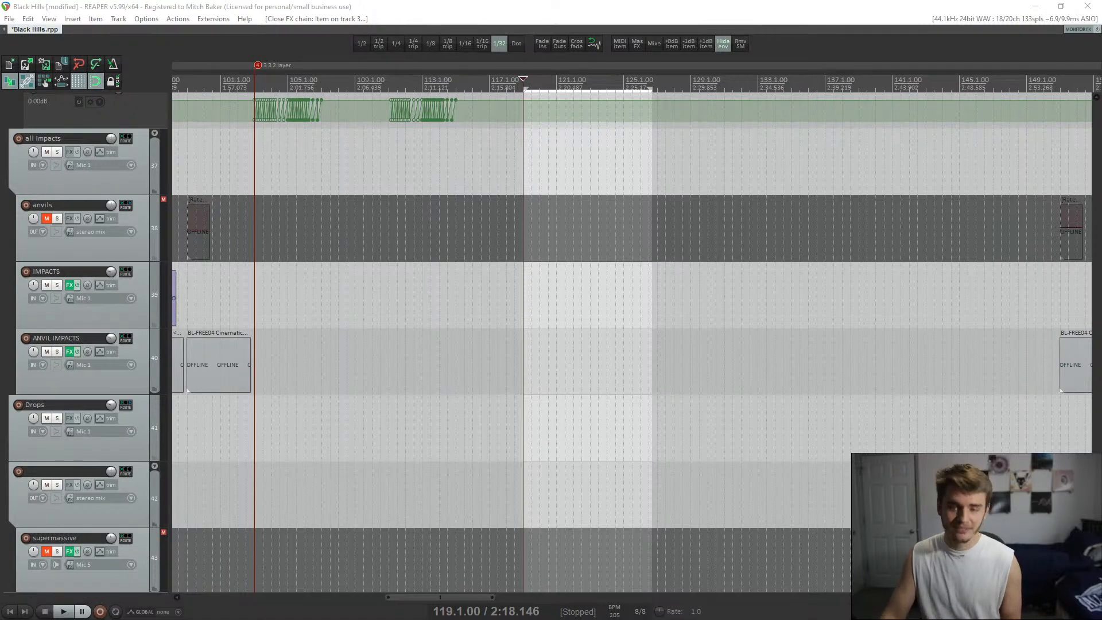
{"action": "scroll", "coordinate": [156, 471], "scroll_direction": "up", "scroll_amount": 10}
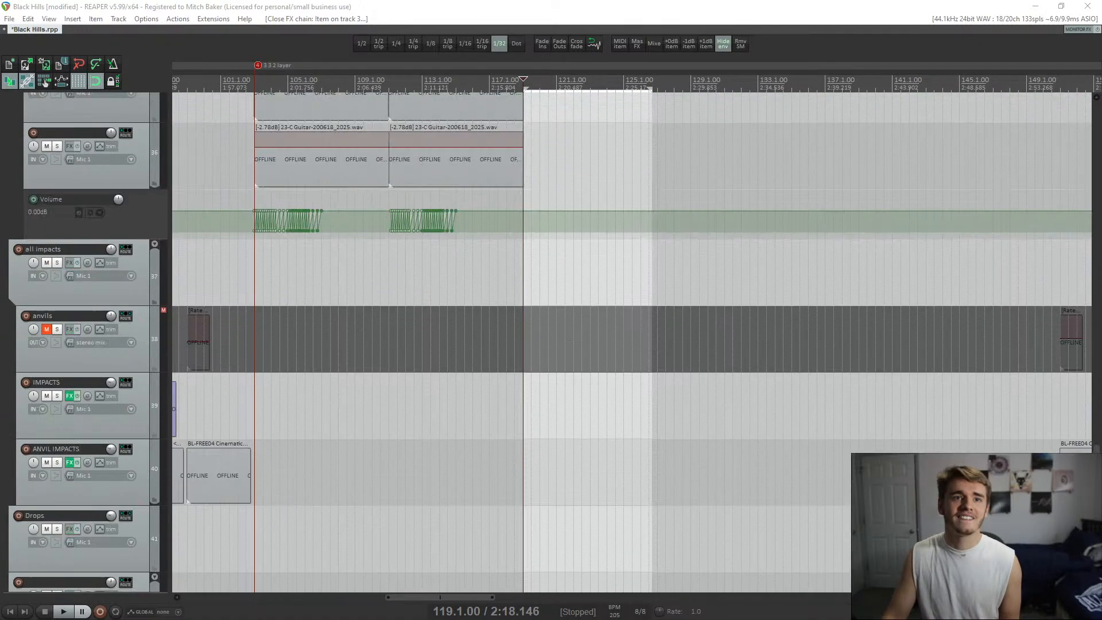
{"action": "scroll", "coordinate": [156, 472], "scroll_direction": "up", "scroll_amount": 1}
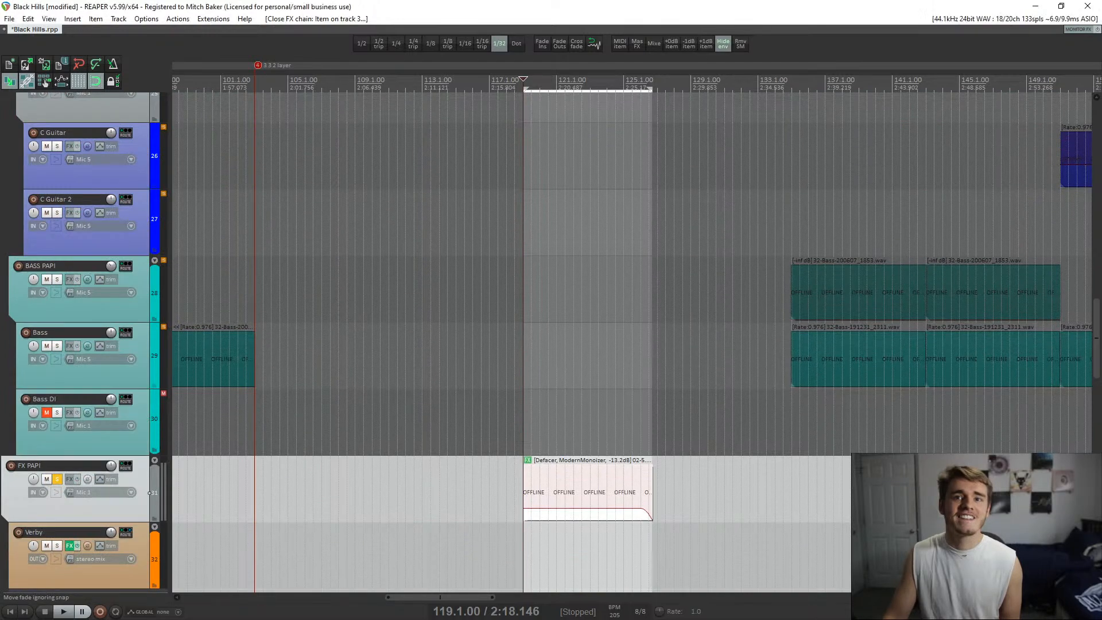
- Play the soloed hats from measure 119 and lower Defacer's Out level in the hat item's effects
{"action": "key", "text": "space"}
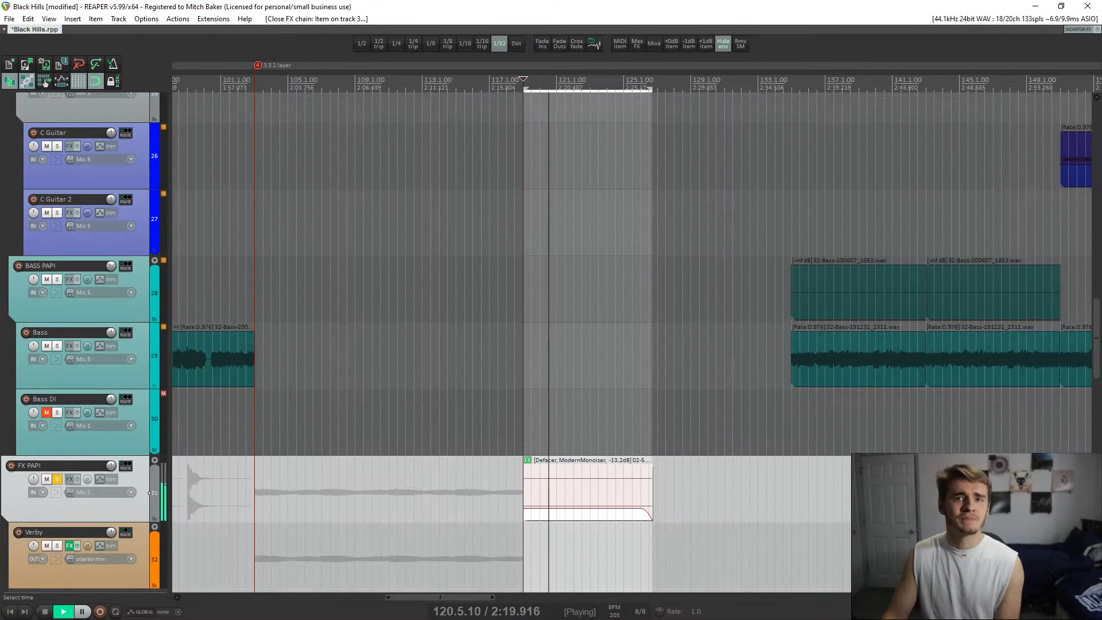
{"action": "key", "text": "shift+e"}
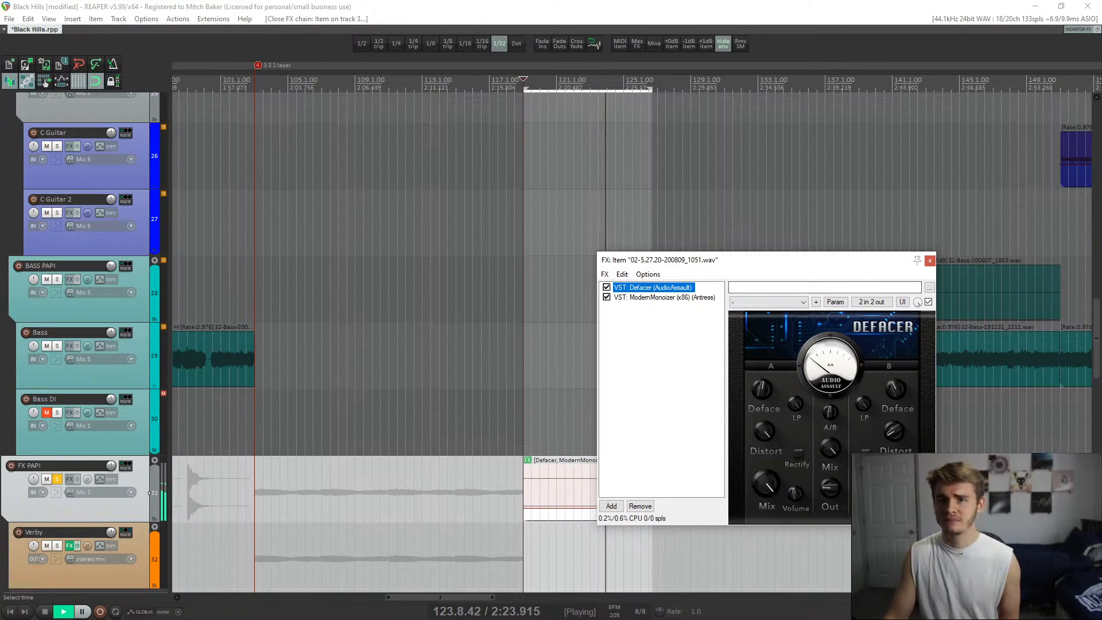
{"action": "left_click_drag", "start_coordinate": [829, 488], "coordinate": [829, 494]}
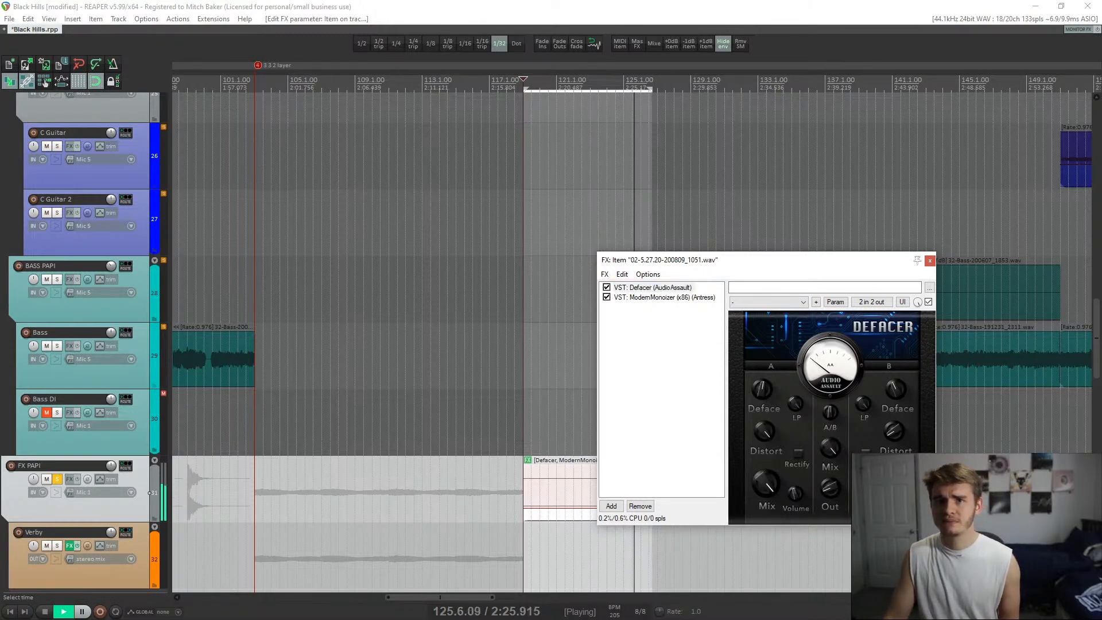
- Compare the hats with Defacer bypassed and active from measure 119, and reduce its Out level slightly more
{"action": "key", "text": "space"}
{"action": "left_click", "coordinate": [606, 287]}
{"action": "key", "text": "space"}
{"action": "left_click", "coordinate": [606, 287]}
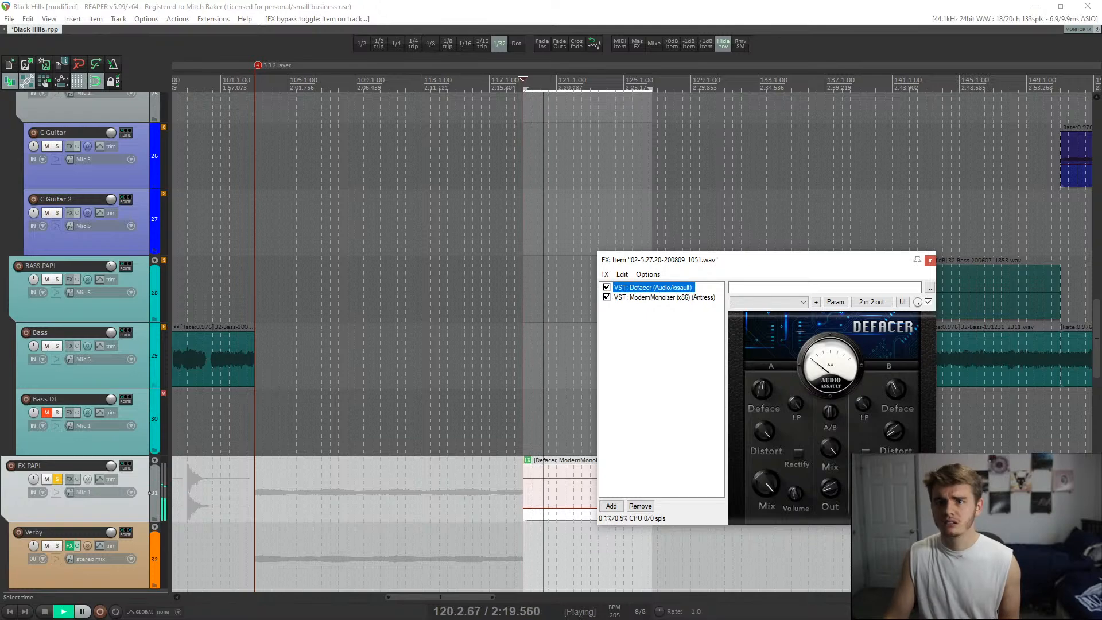
{"action": "left_click_drag", "start_coordinate": [830, 488], "coordinate": [829, 491]}
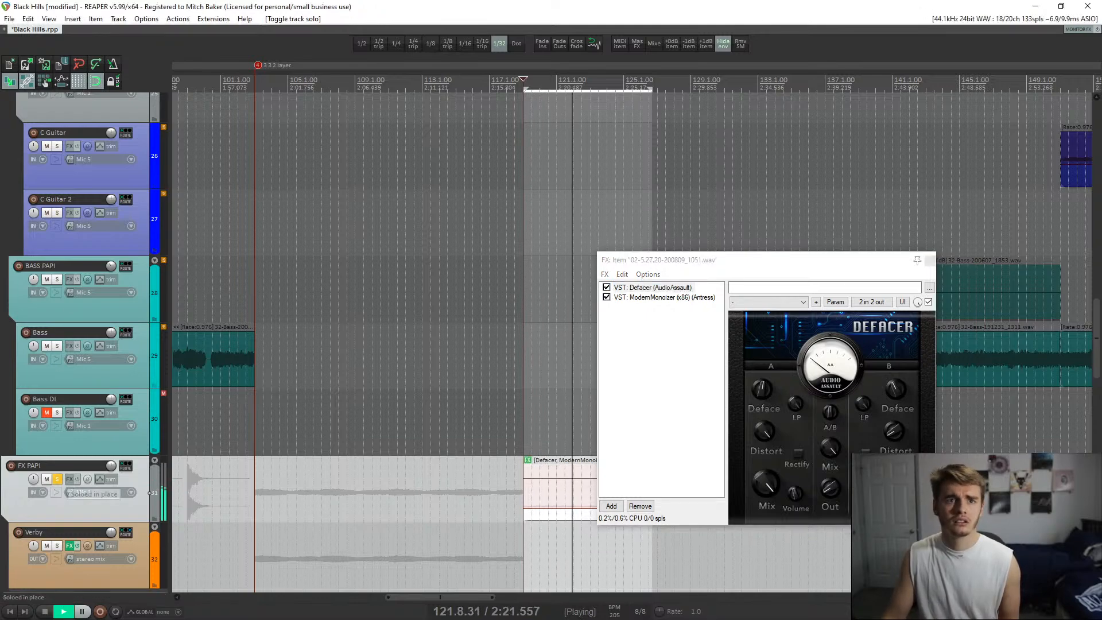
- Unsolo the FX PAPI track and play the hats in the full mix from measure 119
{"action": "left_click", "coordinate": [57, 478]}
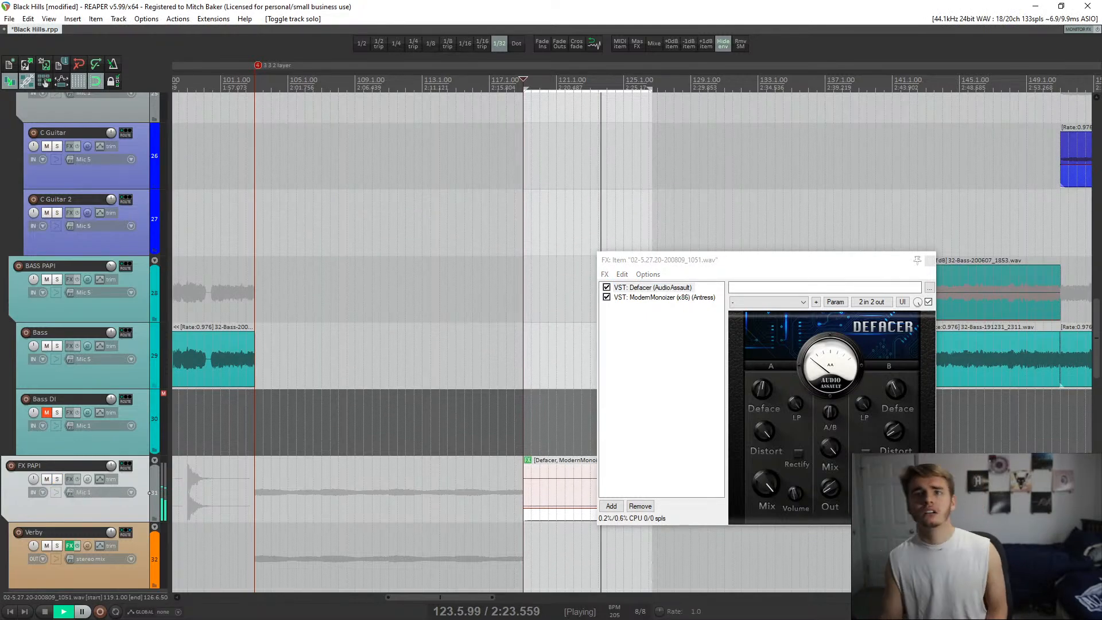
{"action": "key", "text": "space"}
{"action": "key", "text": "space"}
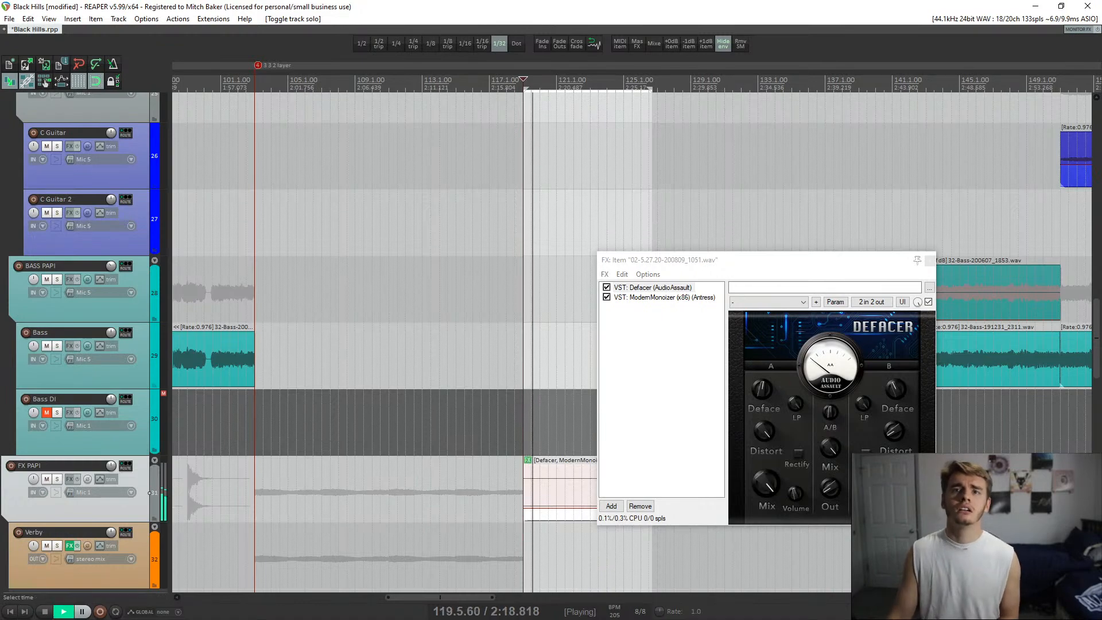
{"action": "key", "text": "space"}
{"action": "scroll", "coordinate": [560, 487], "scroll_direction": "up", "scroll_amount": 7}
{"action": "scroll", "coordinate": [560, 367], "scroll_direction": "up", "scroll_amount": 8}
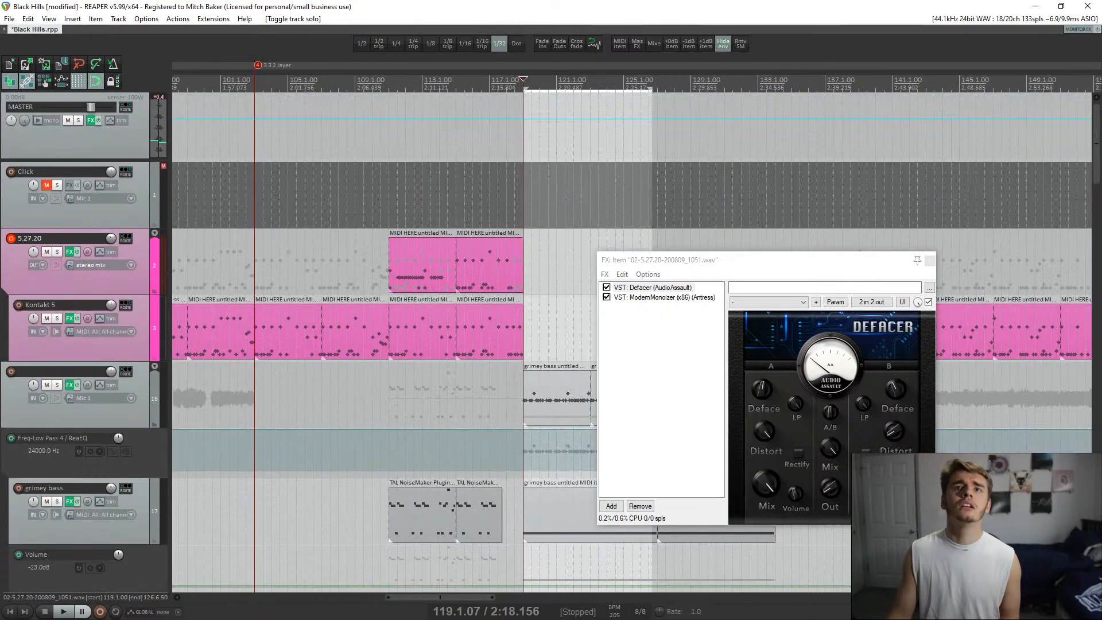
{"action": "scroll", "coordinate": [560, 367], "scroll_direction": "up", "scroll_amount": 3}
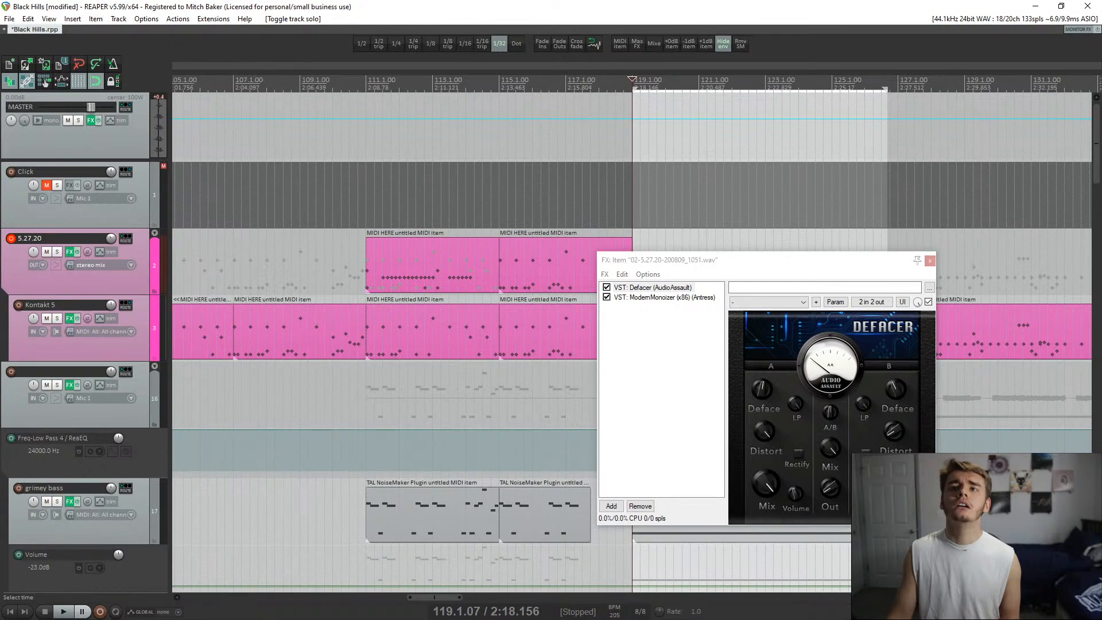
- Close the hat item's effects window, clear the time selection and play the full mix from measure 119 past measure 127
{"action": "left_click", "coordinate": [929, 260]}
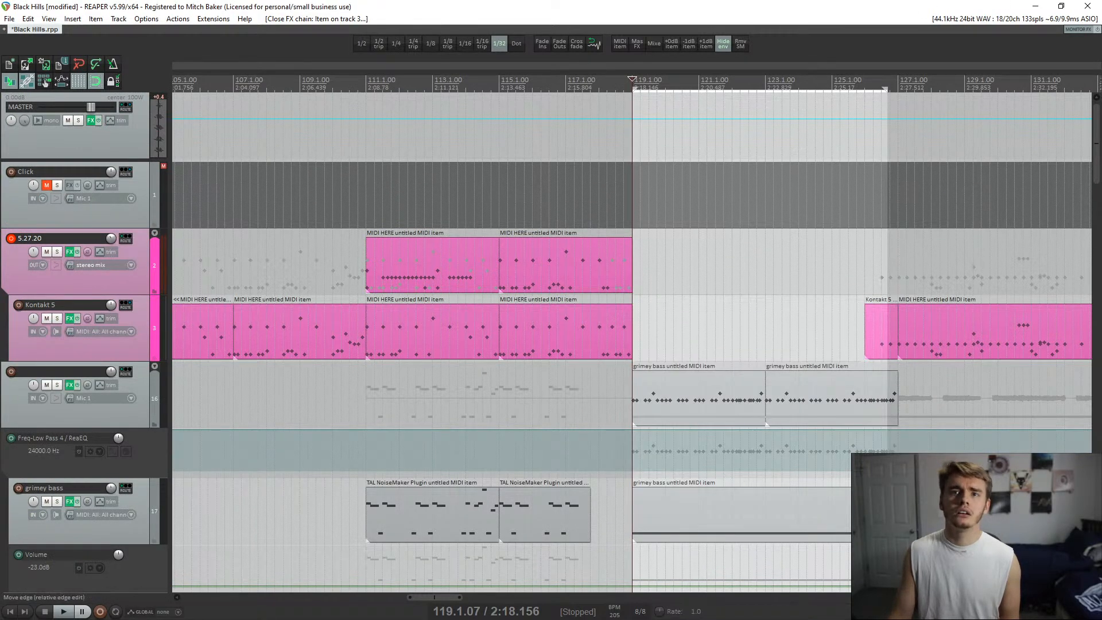
{"action": "left_click", "coordinate": [694, 412]}
{"action": "key", "text": "space"}
{"action": "scroll", "coordinate": [694, 412], "scroll_direction": "up", "scroll_amount": 12}
{"action": "scroll", "coordinate": [694, 411], "scroll_direction": "down", "scroll_amount": 6}
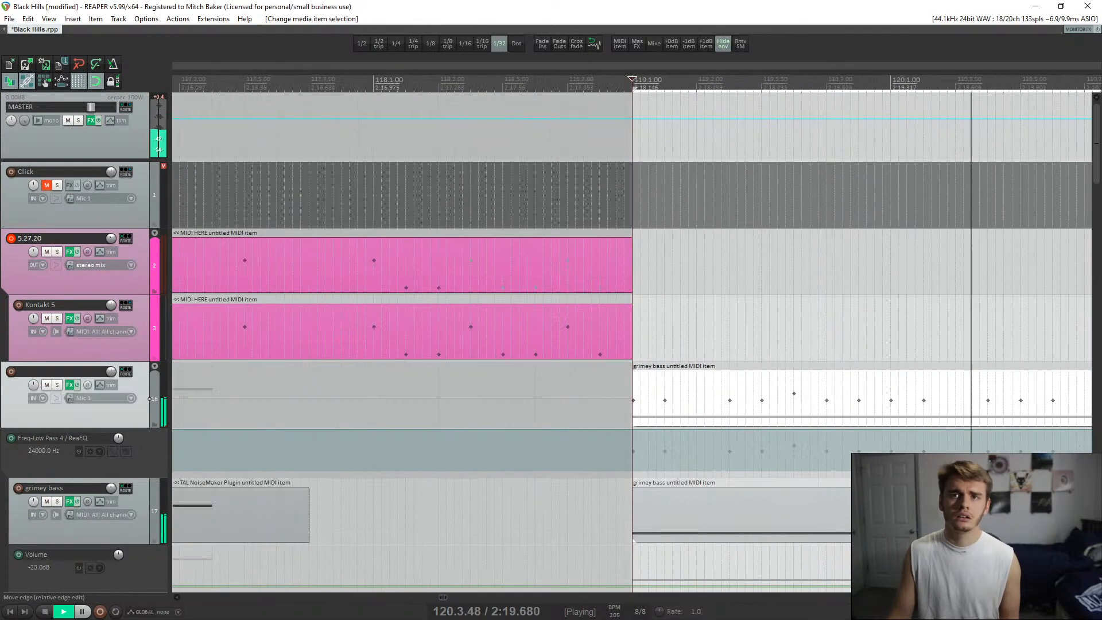
{"action": "key", "text": "space"}
{"action": "key", "text": "space"}
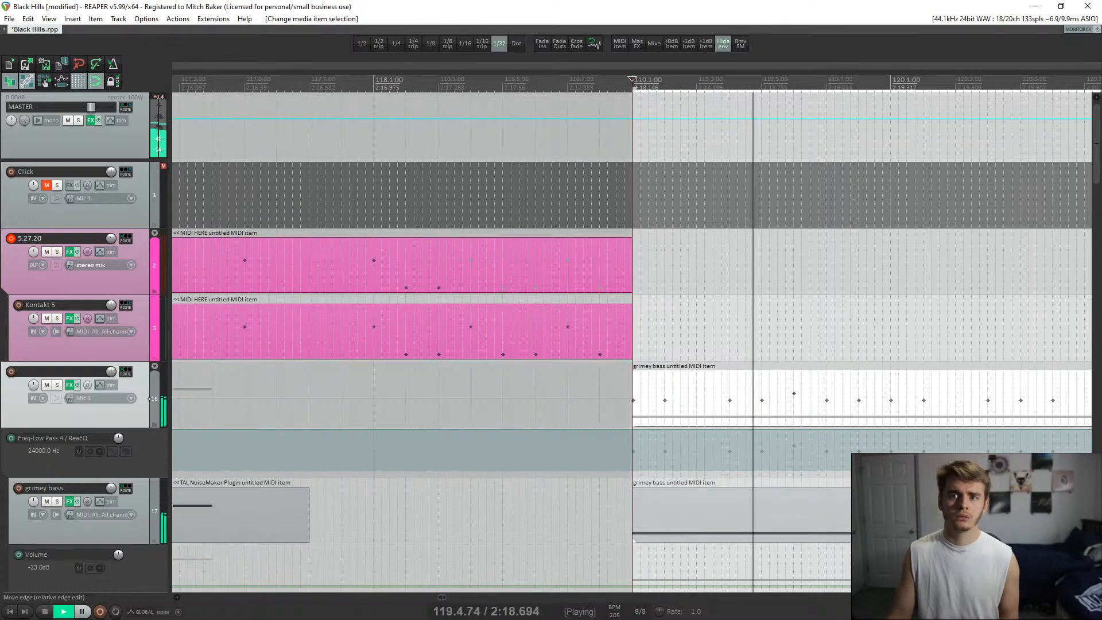
{"action": "scroll", "coordinate": [632, 402], "scroll_direction": "down", "scroll_amount": 6}
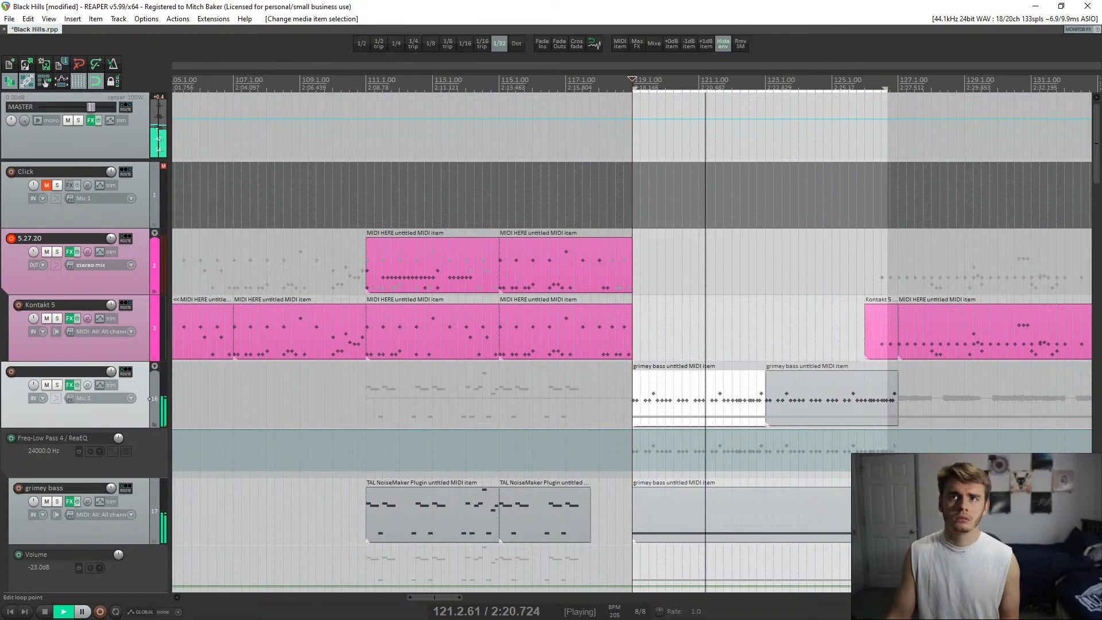
{"action": "mouse_move", "coordinate": [884, 90]}
{"action": "left_mouse_down"}
{"action": "mouse_move", "coordinate": [851, 90]}
{"action": "mouse_move", "coordinate": [893, 89]}
{"action": "left_mouse_up"}
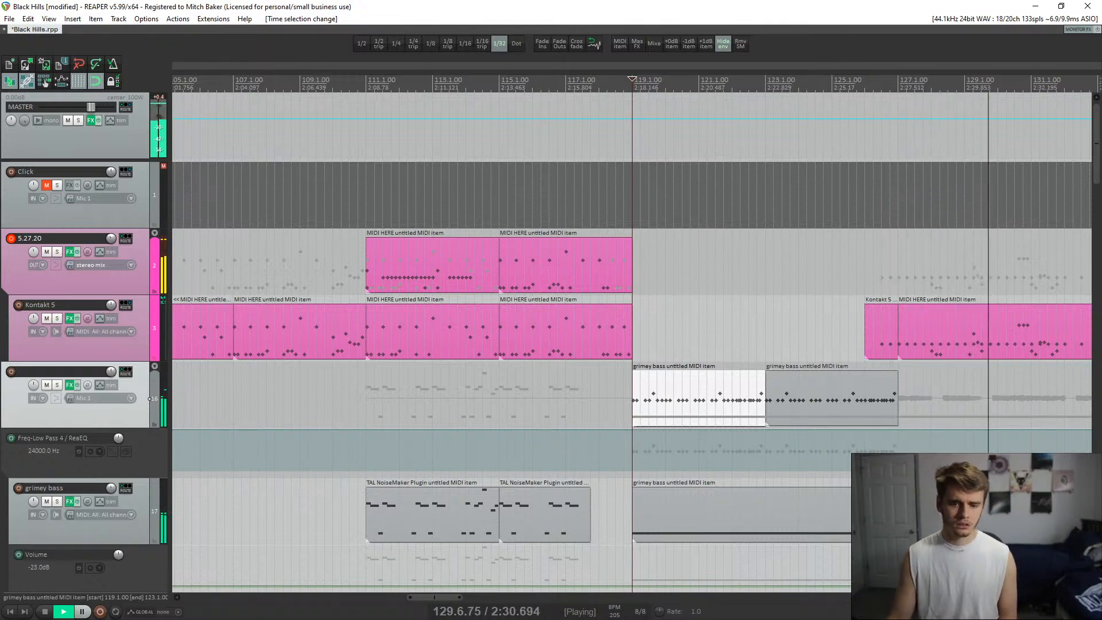
{"action": "key", "text": "space"}
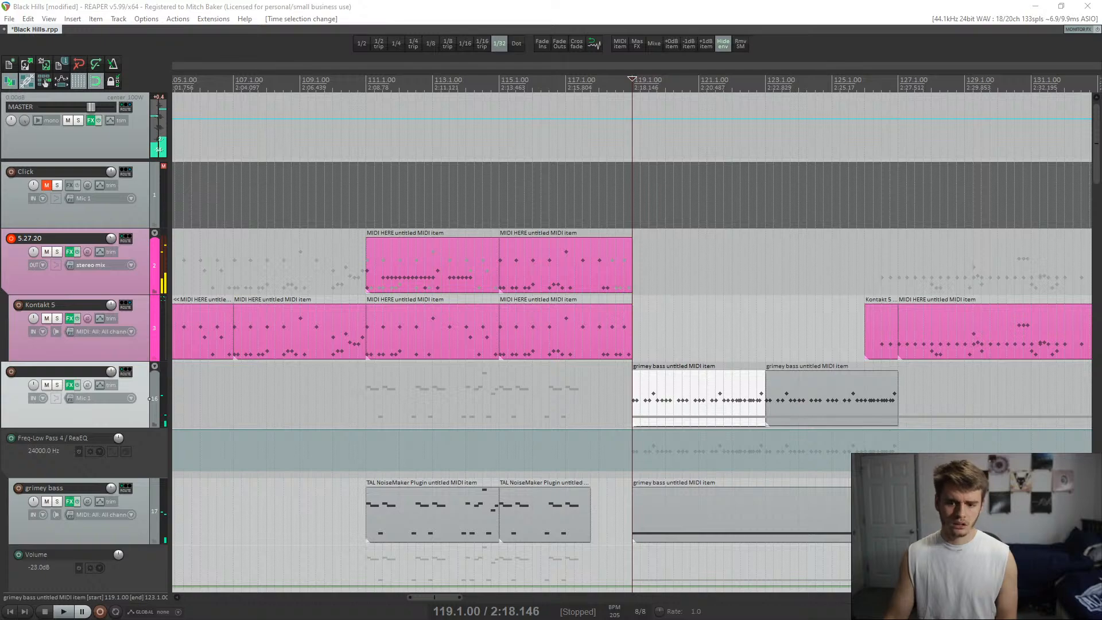
- Lower the hat item's volume on FX PAPI to -19.7 dB while checking it in the mix from measure 119
{"action": "scroll", "coordinate": [632, 344], "scroll_direction": "down", "scroll_amount": 5}
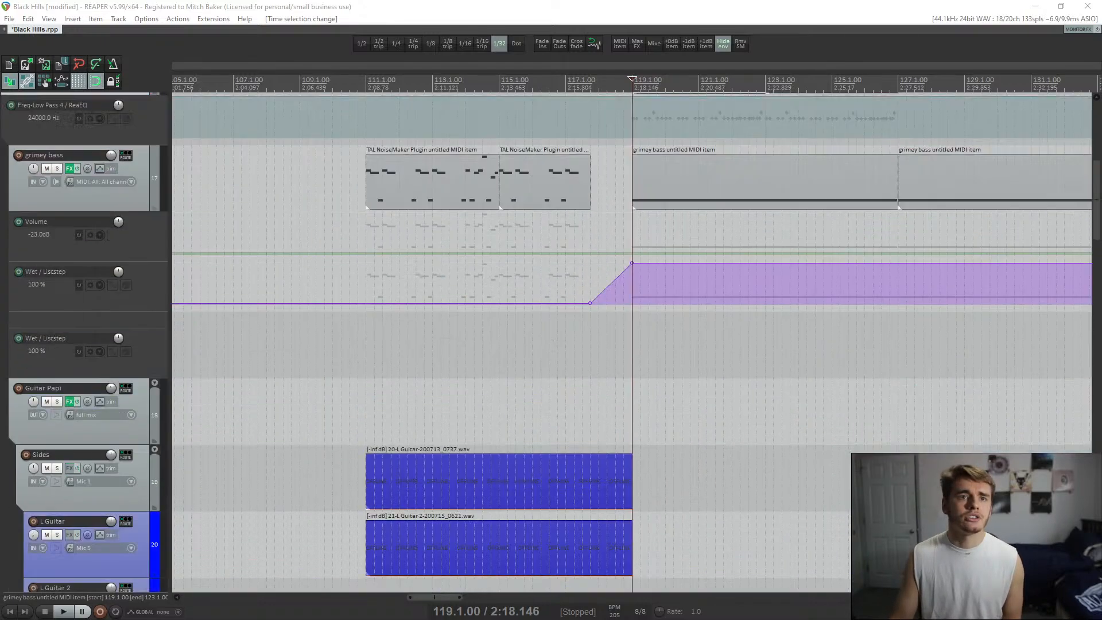
{"action": "scroll", "coordinate": [631, 344], "scroll_direction": "down", "scroll_amount": 15}
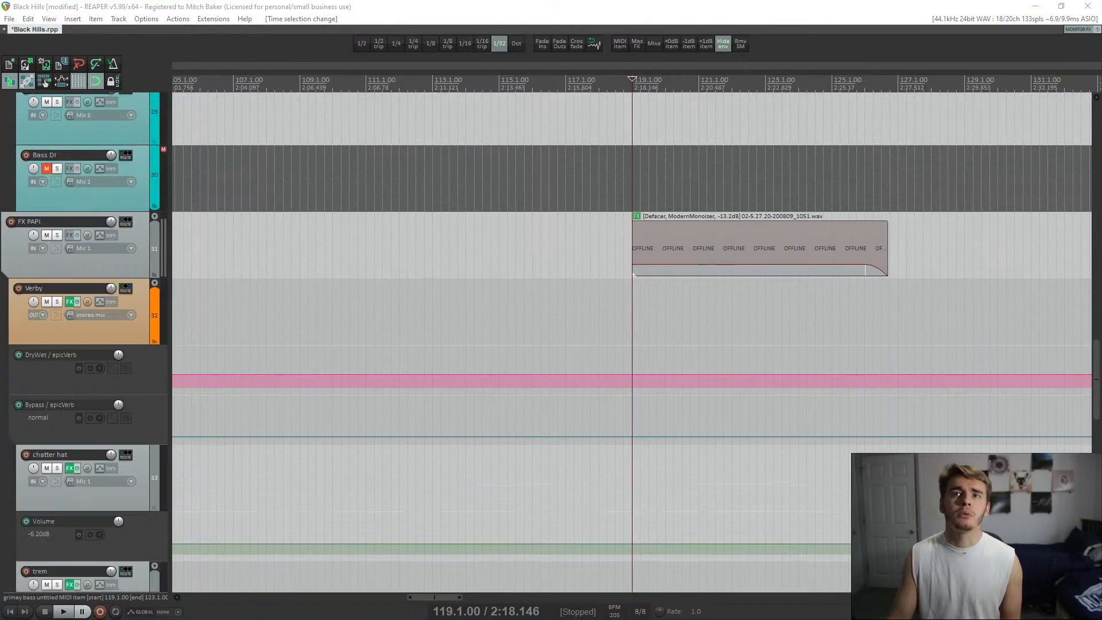
{"action": "left_click", "coordinate": [758, 252]}
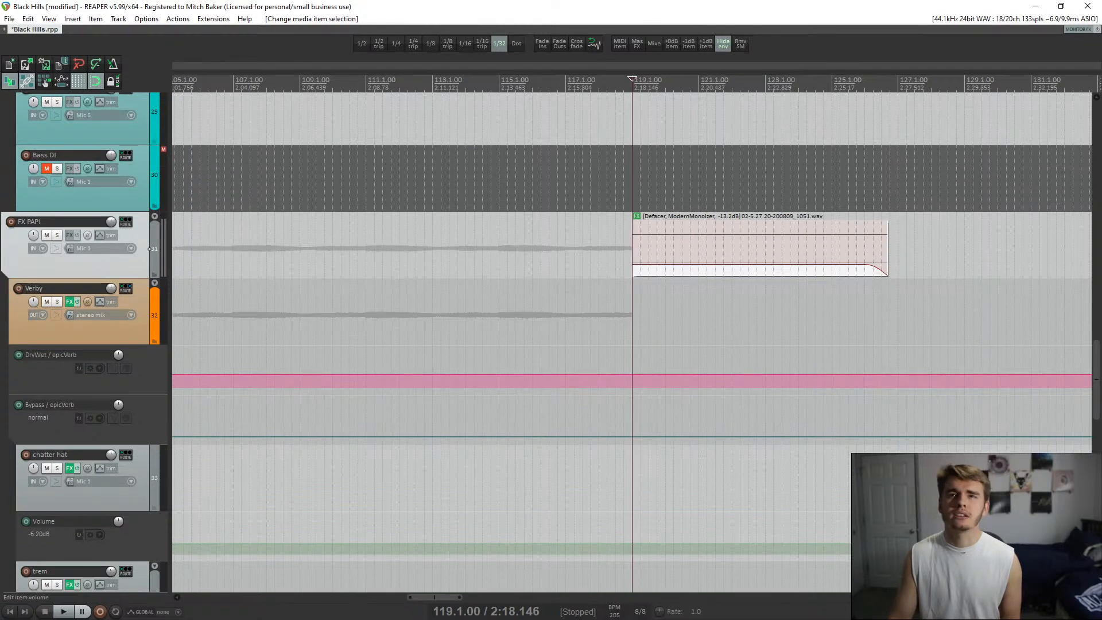
{"action": "mouse_move", "coordinate": [655, 264]}
{"action": "left_click_drag", "start_coordinate": [655, 263], "coordinate": [655, 272]}
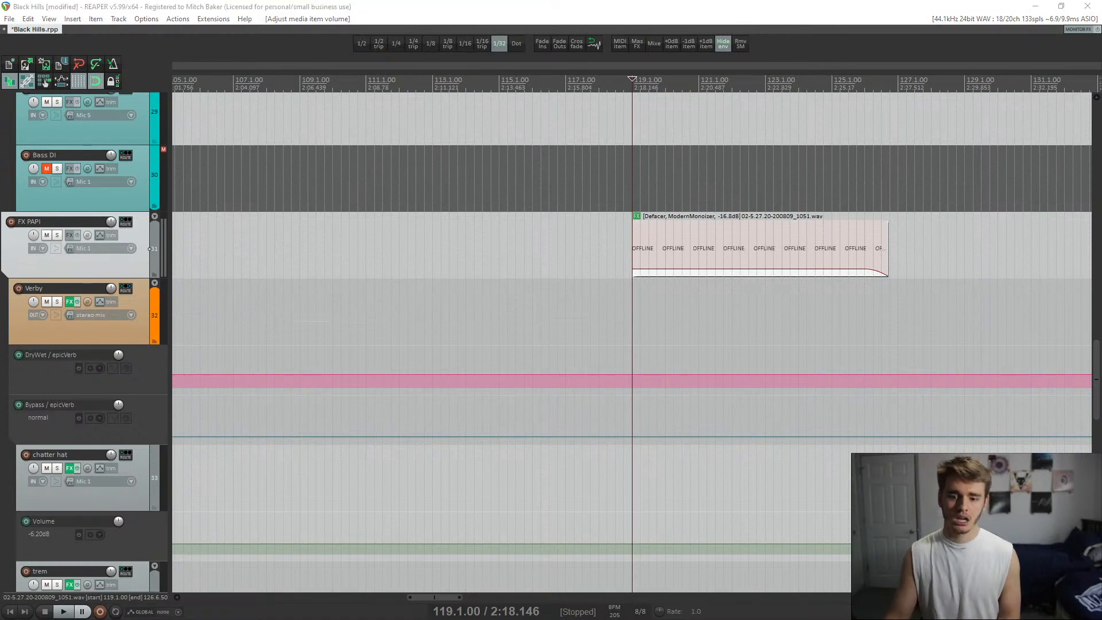
{"action": "key", "text": "space"}
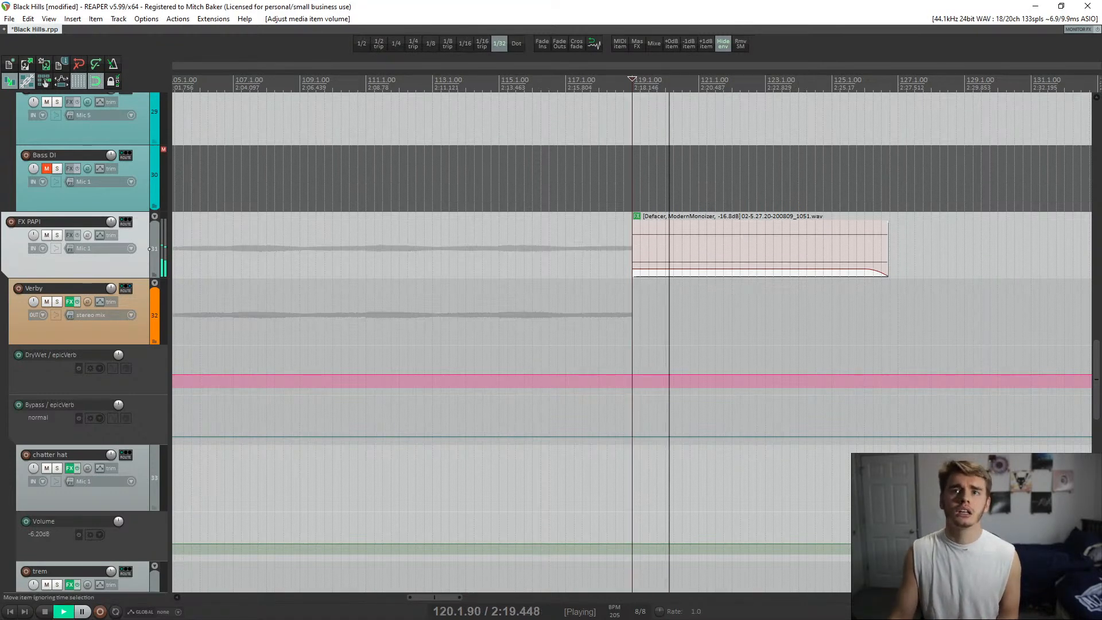
{"action": "left_click_drag", "start_coordinate": [704, 268], "coordinate": [703, 270]}
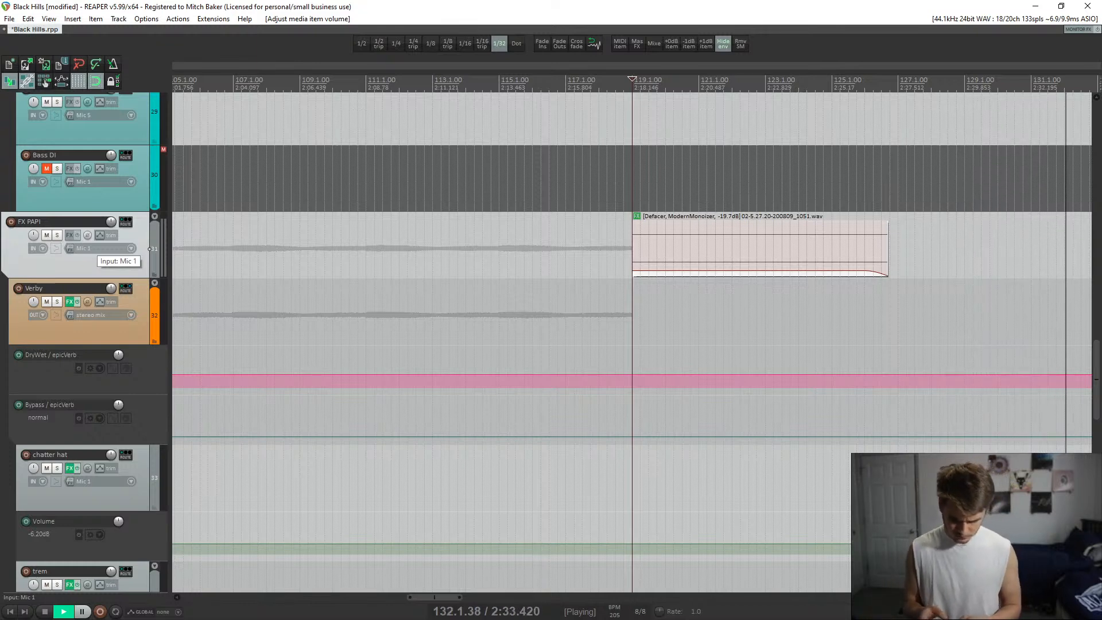
{"action": "key", "text": "space"}
{"action": "key", "text": "space"}
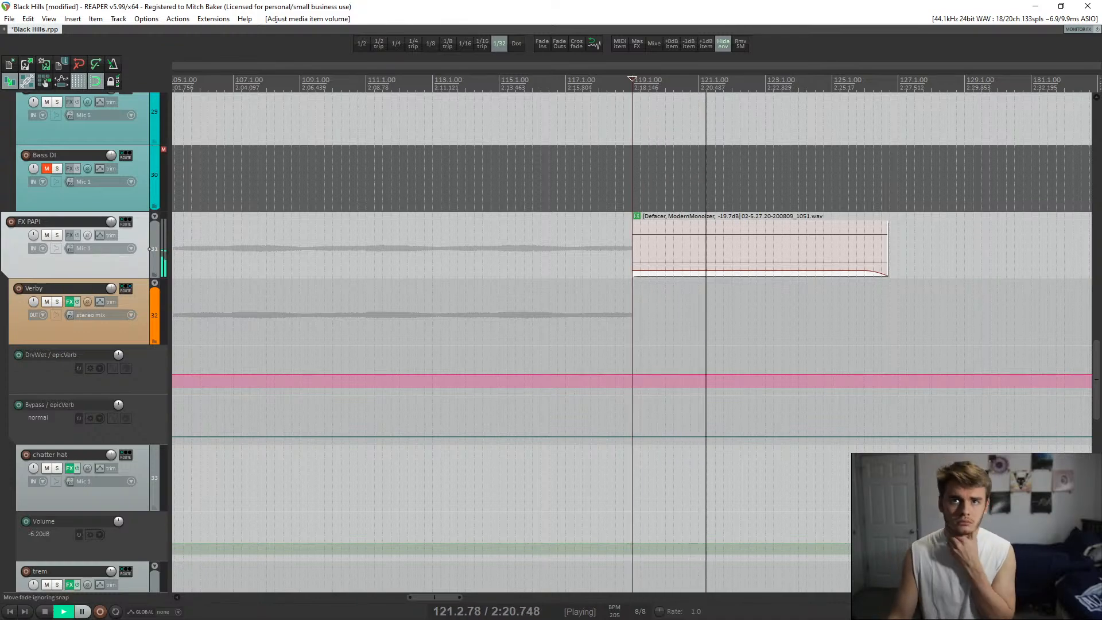
- Open the hat item's effects, solo FX PAPI, set the time selection to the item and play from just before measure 119
{"action": "left_click", "coordinate": [636, 217]}
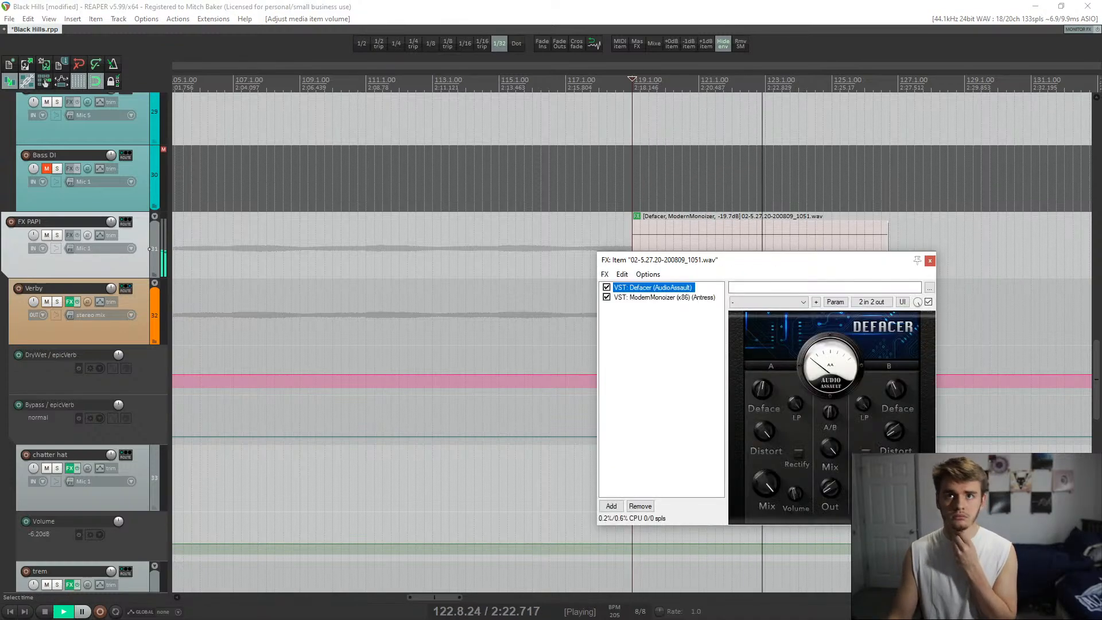
{"action": "left_click", "coordinate": [611, 506]}
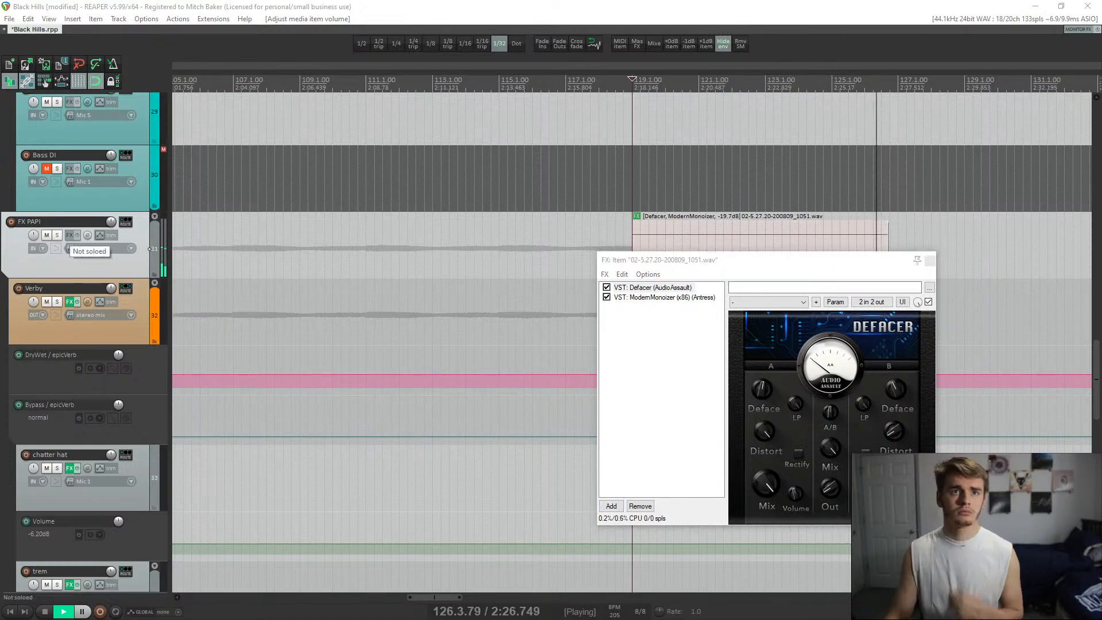
{"action": "left_click", "coordinate": [56, 235]}
{"action": "key", "text": "ctrl+space"}
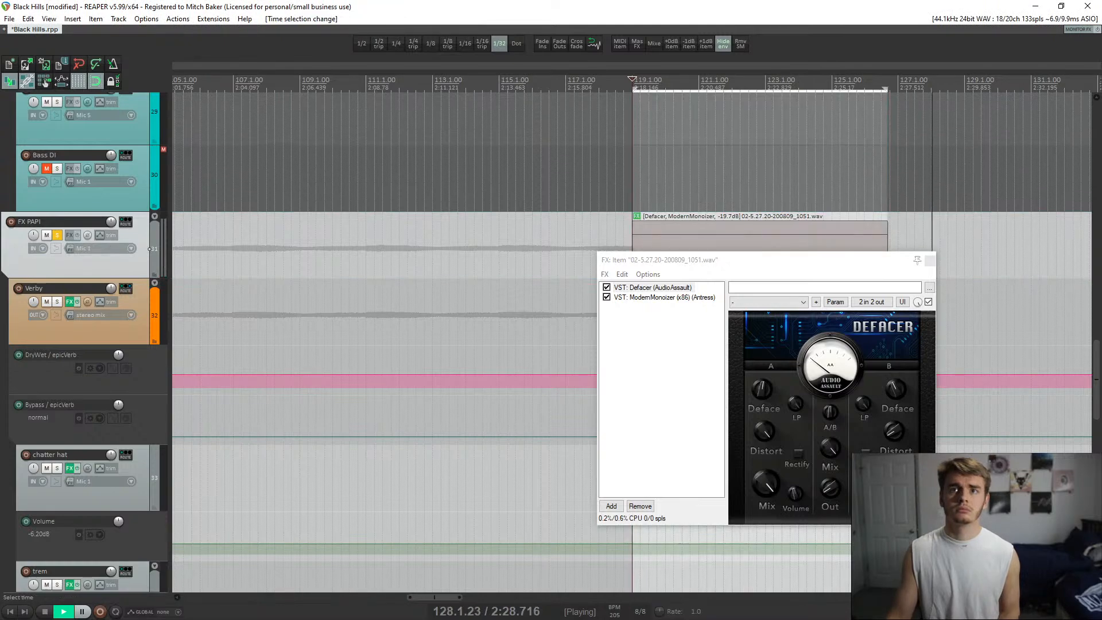
{"action": "left_click", "coordinate": [623, 183]}
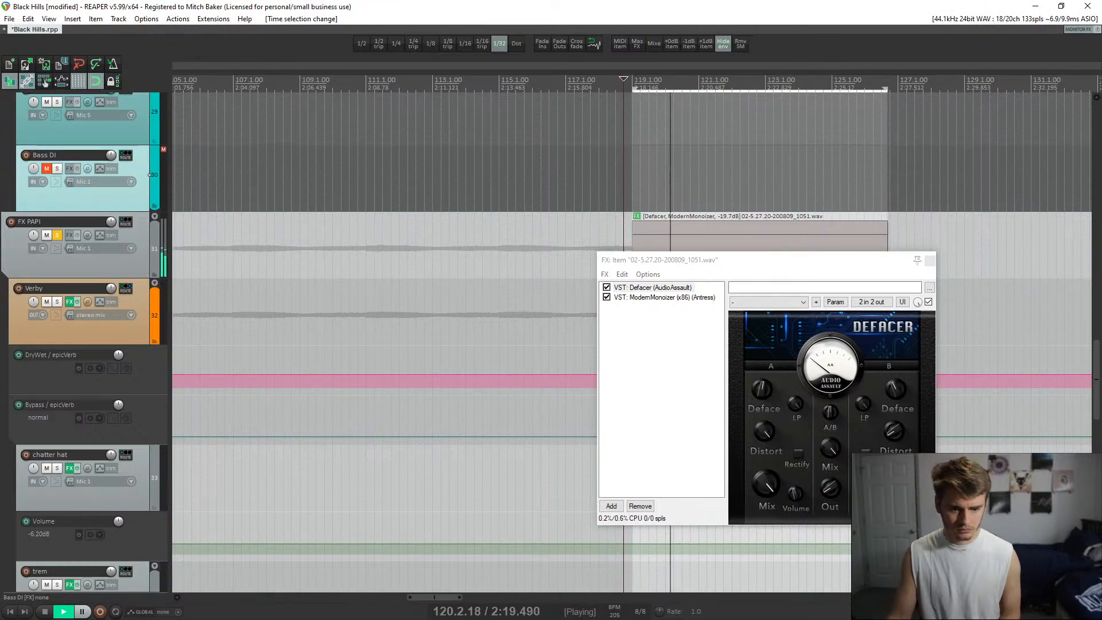
- Inspect the trem track's ReaEQ in its effects chain, close the window and stop playback
{"action": "scroll", "coordinate": [631, 345], "scroll_direction": "down", "scroll_amount": 5}
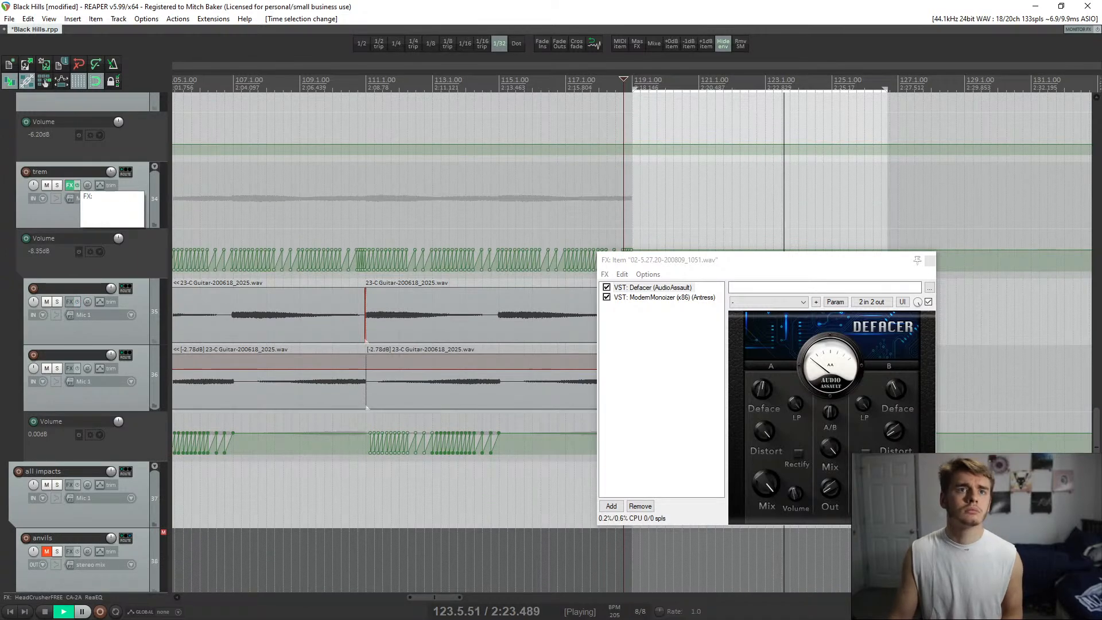
{"action": "left_click", "coordinate": [70, 185]}
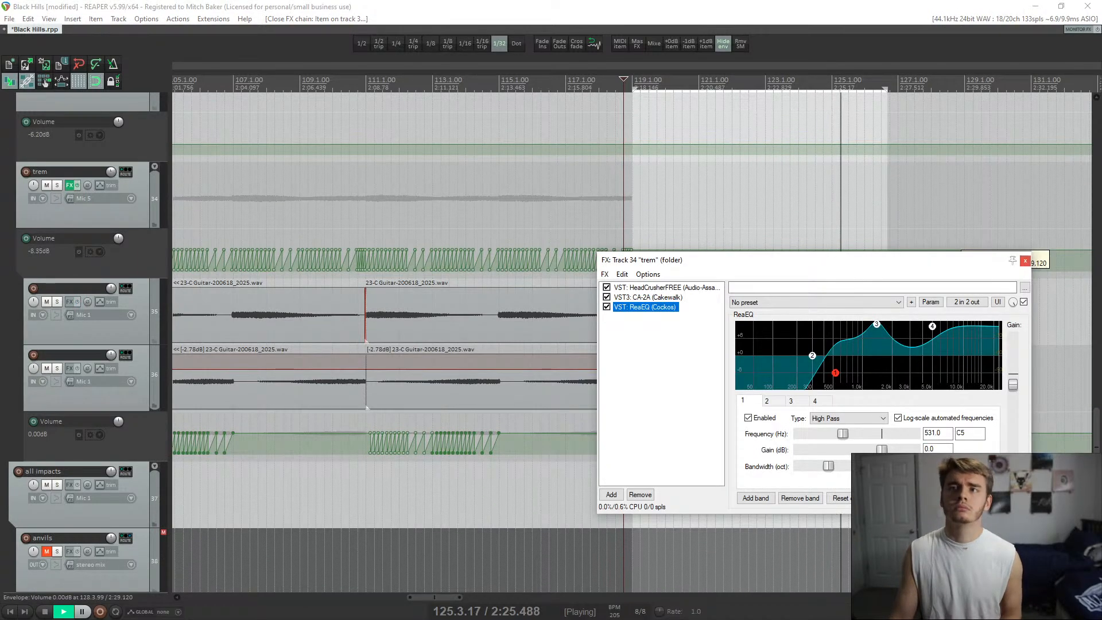
{"action": "left_click", "coordinate": [1025, 260]}
{"action": "left_click", "coordinate": [408, 198]}
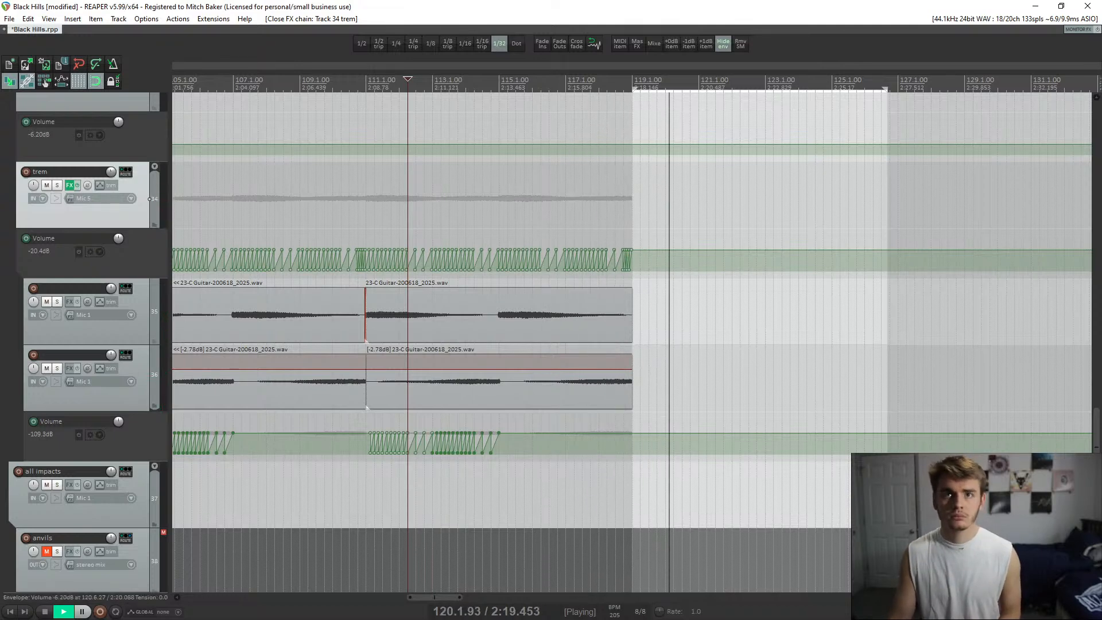
{"action": "key", "text": "space"}
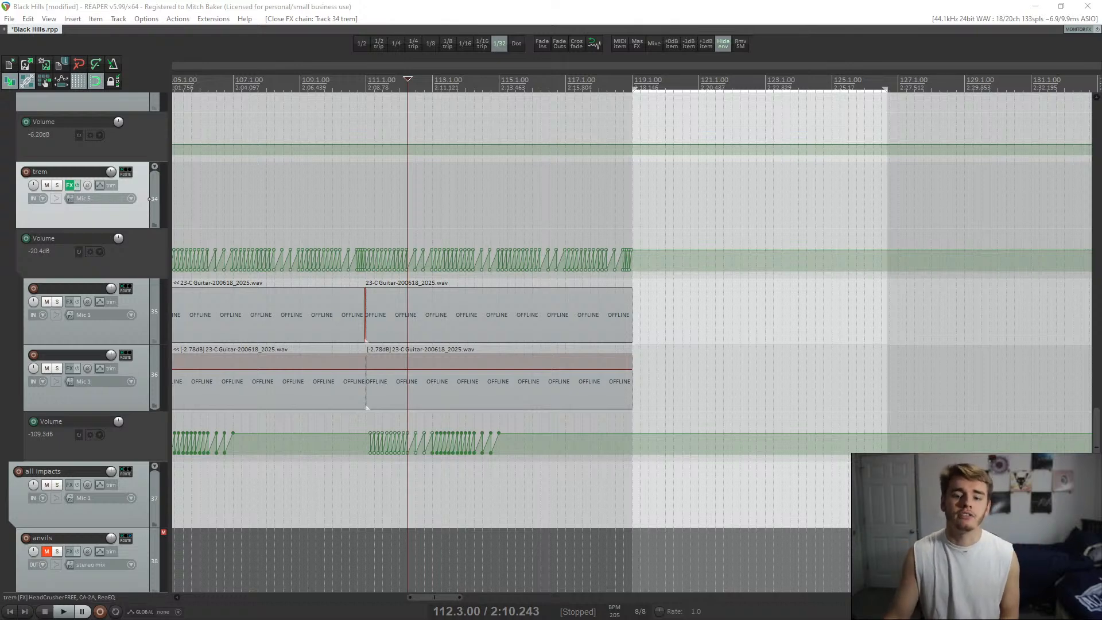
- Play the soloed FX PAPI group from measure 111 into the hats at measure 119, checking its child tracks
{"action": "left_click", "coordinate": [364, 310]}
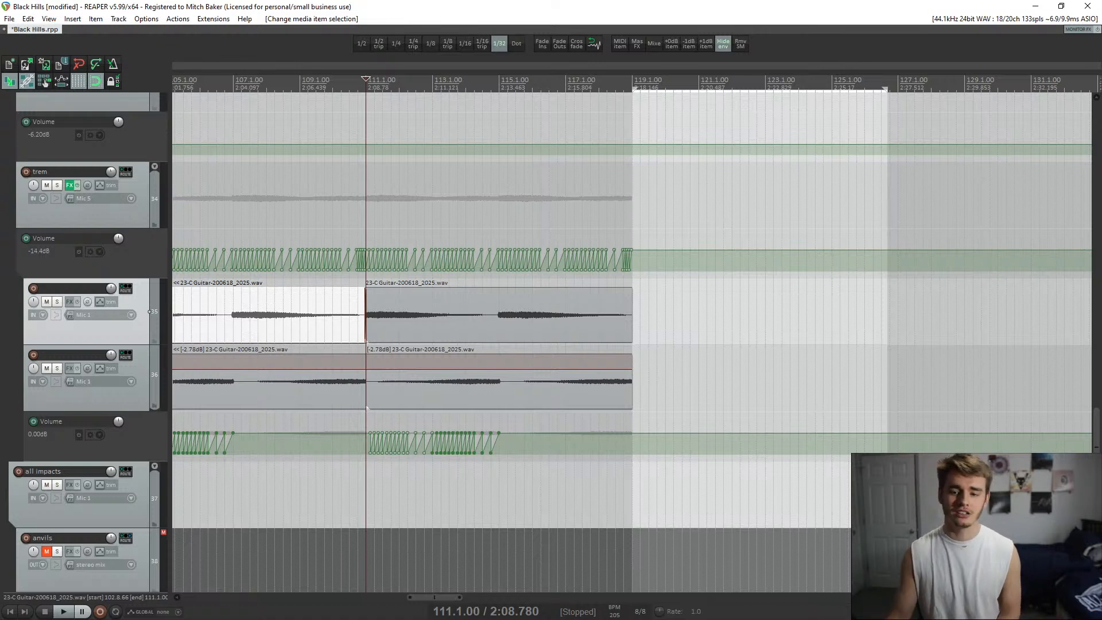
{"action": "key", "text": "space"}
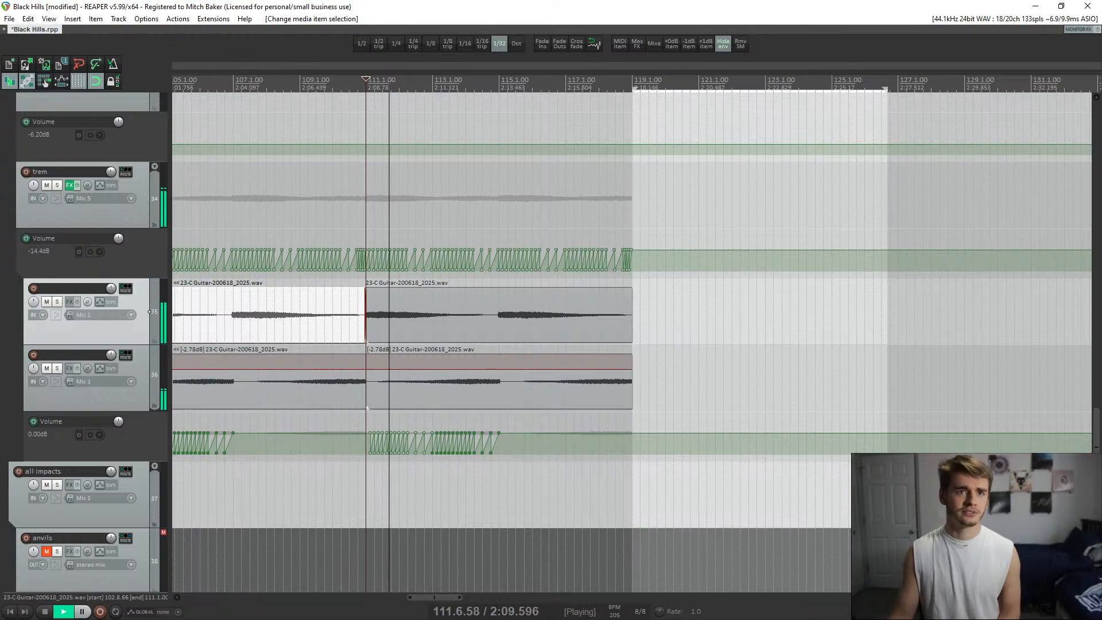
{"action": "scroll", "coordinate": [631, 341], "scroll_direction": "up", "scroll_amount": 5}
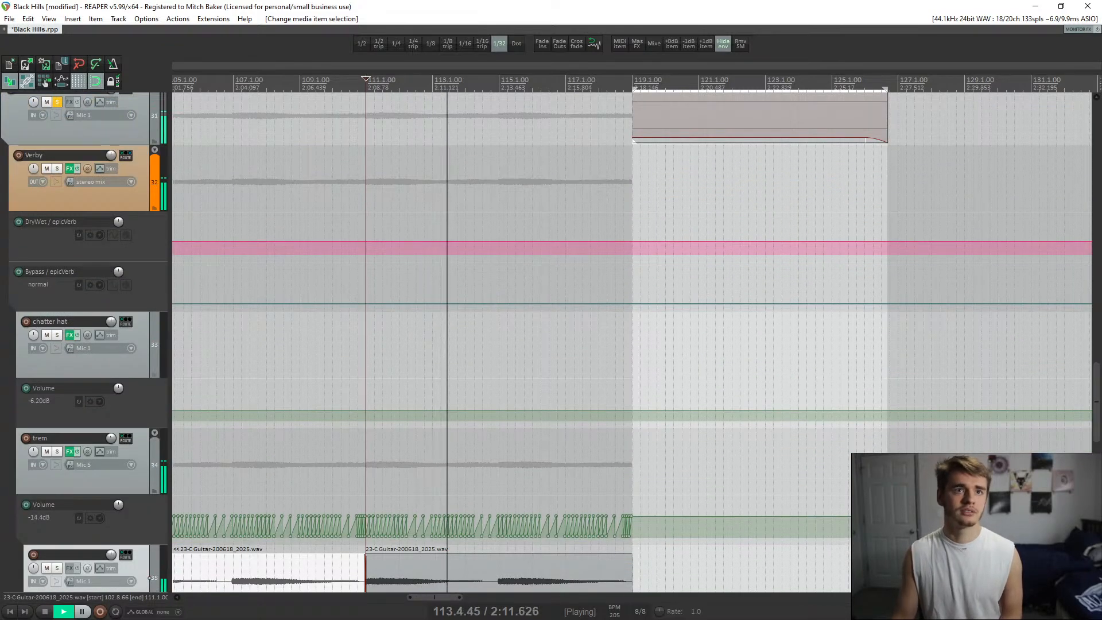
{"action": "scroll", "coordinate": [631, 341], "scroll_direction": "up", "scroll_amount": 4}
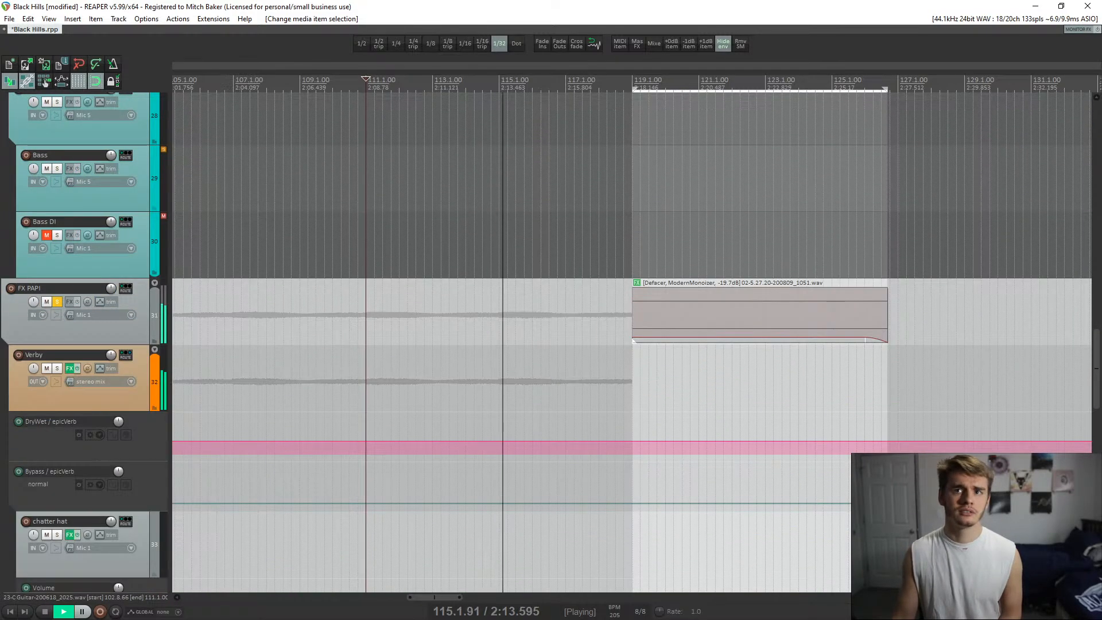
{"action": "scroll", "coordinate": [631, 341], "scroll_direction": "down", "scroll_amount": 3}
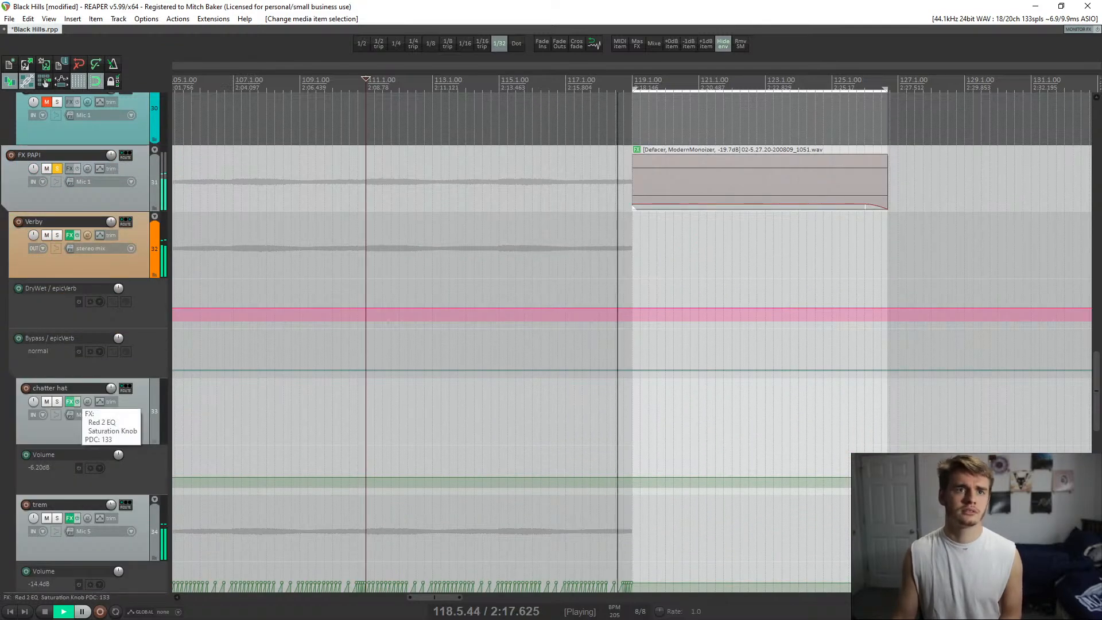
{"action": "scroll", "coordinate": [631, 342], "scroll_direction": "up", "scroll_amount": 1}
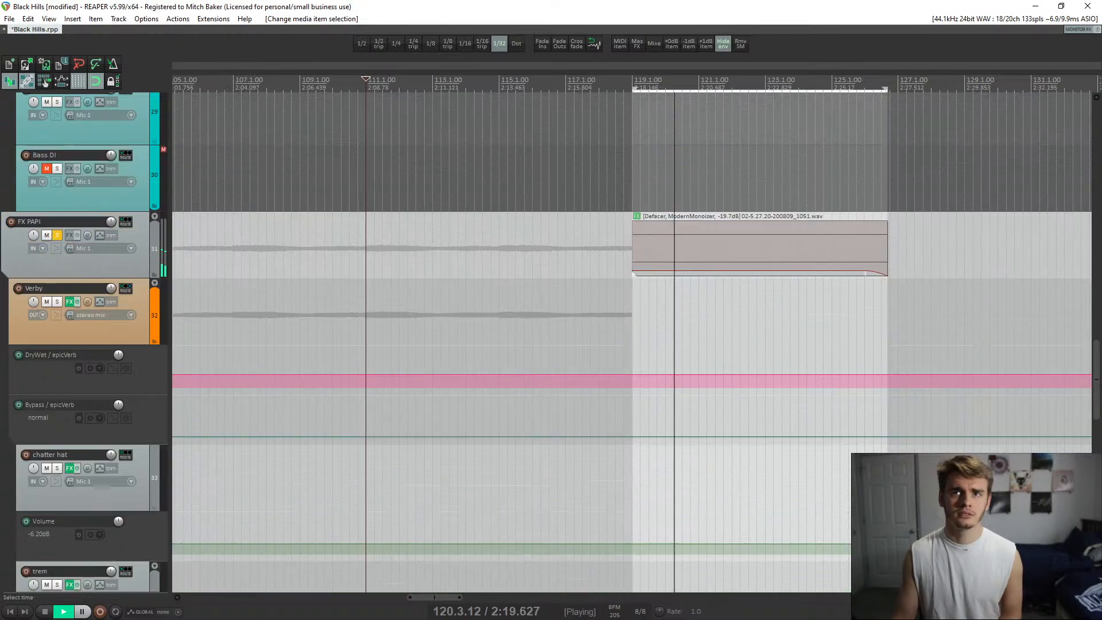
{"action": "key", "text": "space"}
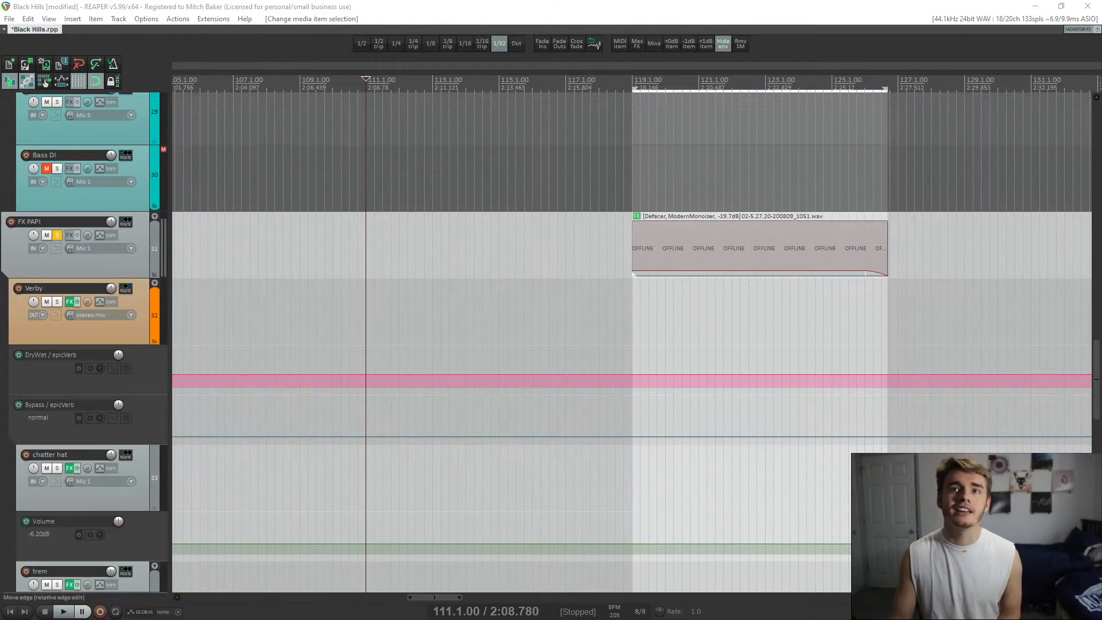
- Select the hat item, open epicVerb on the Verby track and look over the trem guitar clips and volume automation below it
{"action": "left_click", "coordinate": [633, 248]}
{"action": "scroll", "coordinate": [634, 248], "scroll_direction": "up", "scroll_amount": 6}
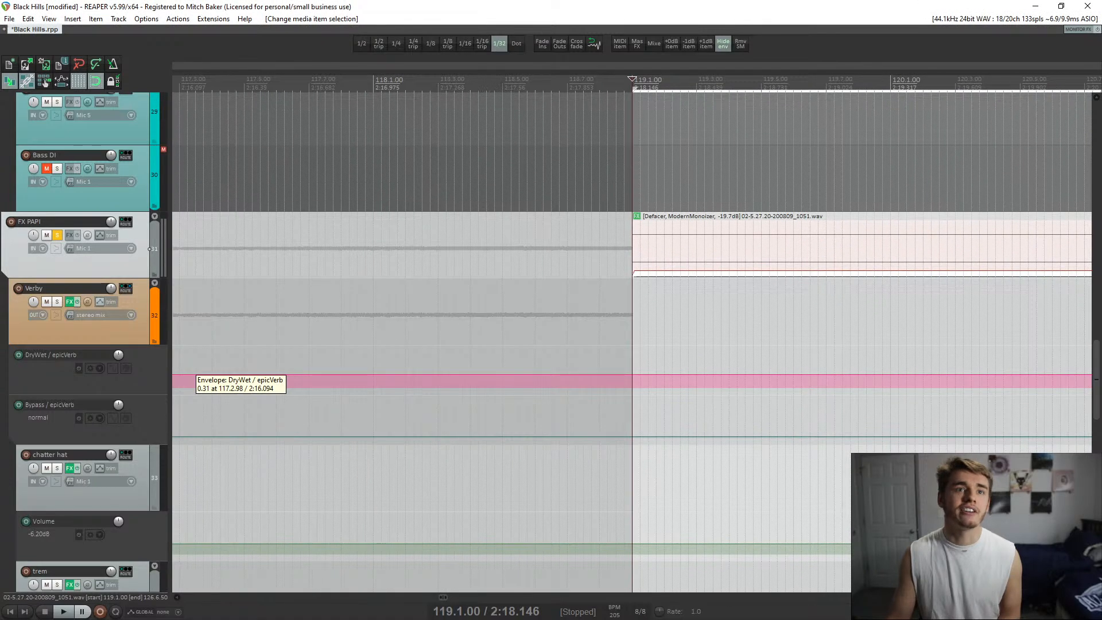
{"action": "left_click", "coordinate": [69, 301]}
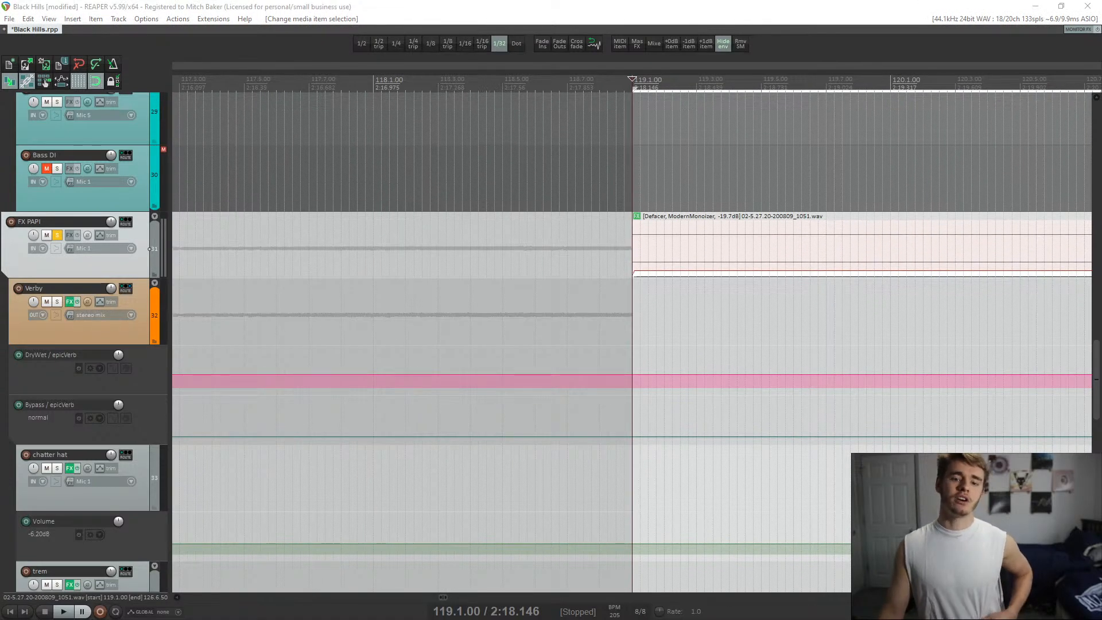
{"action": "left_click_drag", "start_coordinate": [49, 155], "coordinate": [568, 152]}
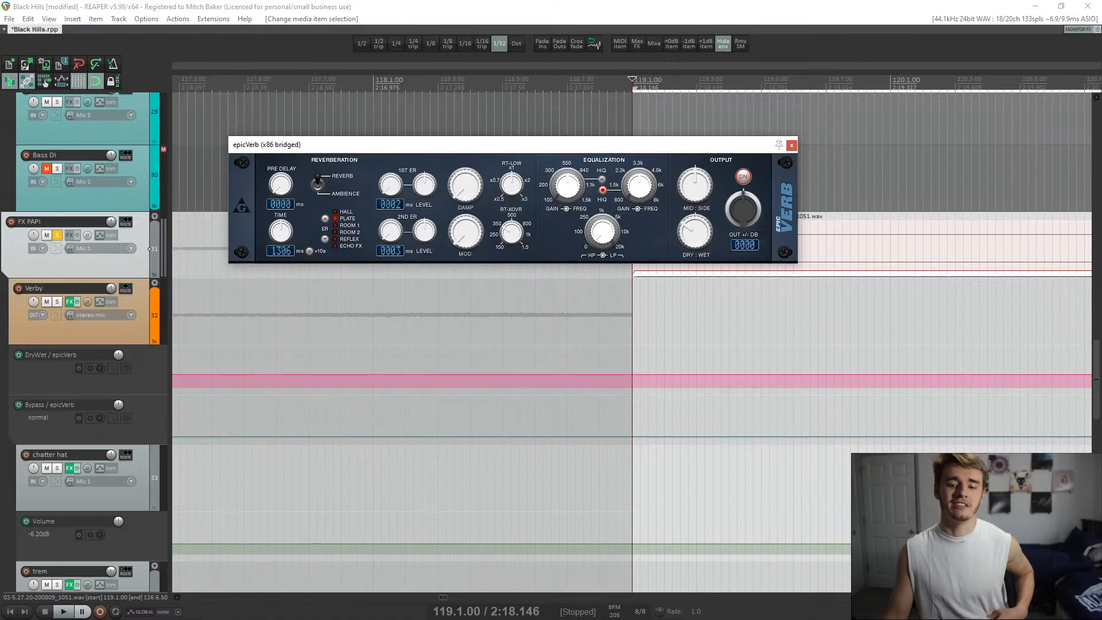
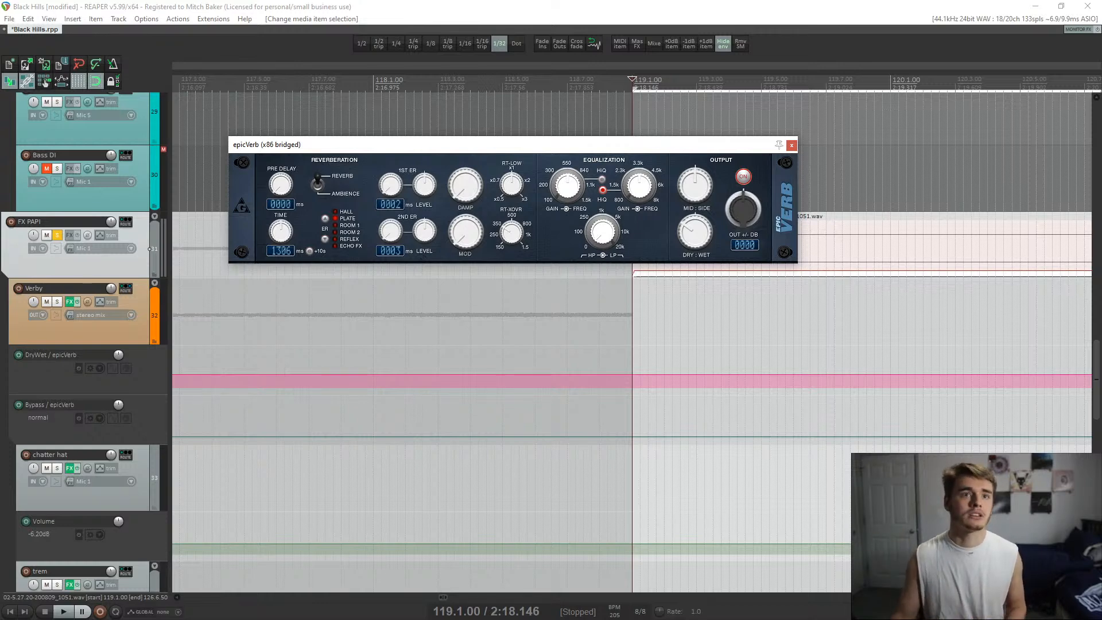
{"action": "scroll", "coordinate": [195, 370], "scroll_direction": "down", "scroll_amount": 5}
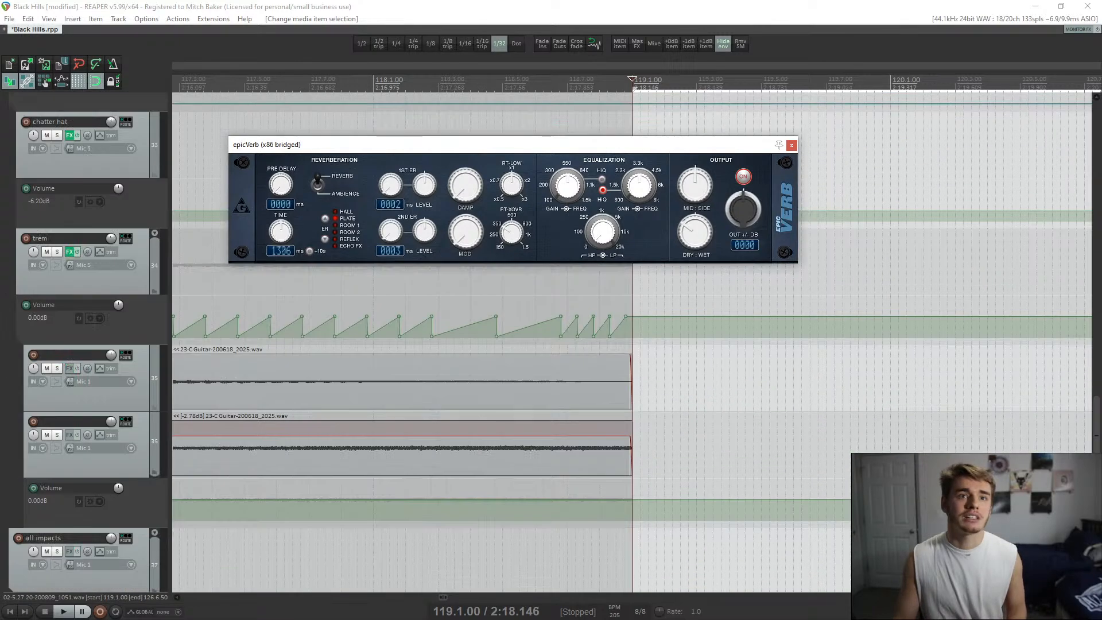
{"action": "scroll", "coordinate": [401, 378], "scroll_direction": "down", "scroll_amount": 6}
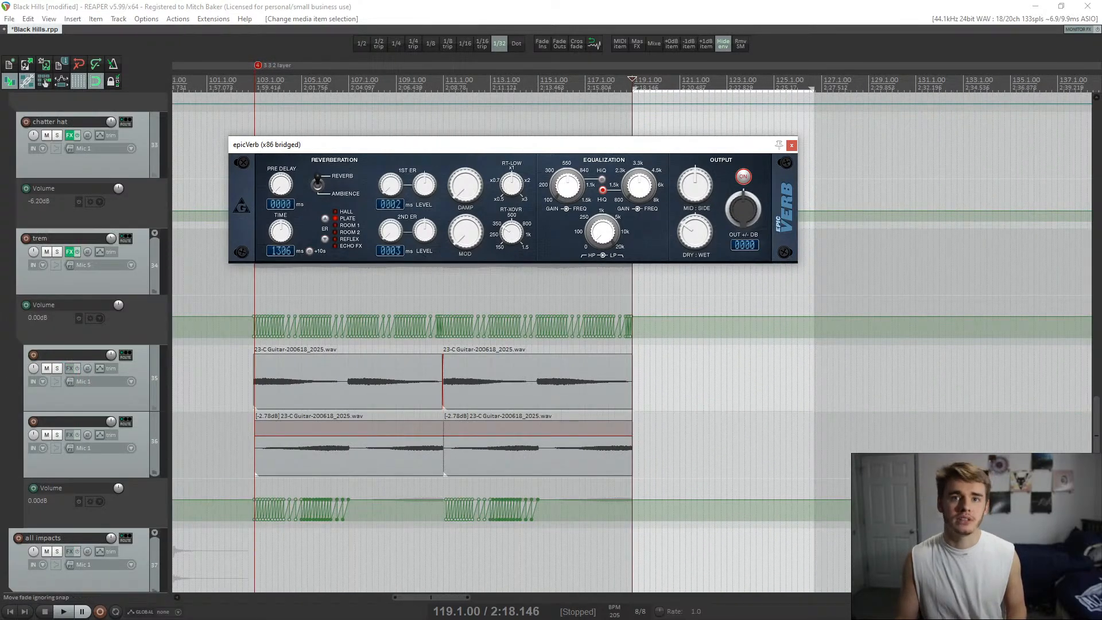
{"action": "scroll", "coordinate": [195, 370], "scroll_direction": "up", "scroll_amount": 5}
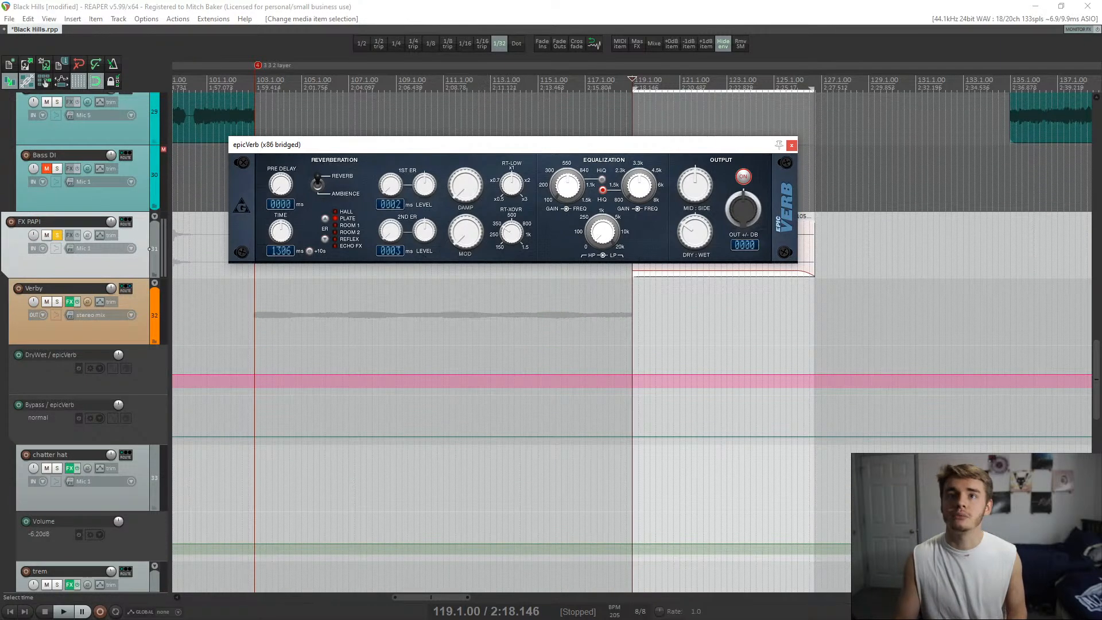
- Close the epicVerb window and move the hat item at measure 119 from FX PAPI down onto the Verby track
{"action": "left_click", "coordinate": [791, 145]}
{"action": "scroll", "coordinate": [669, 234], "scroll_direction": "up", "scroll_amount": 6}
{"action": "left_click_drag", "start_coordinate": [669, 233], "coordinate": [670, 281]}
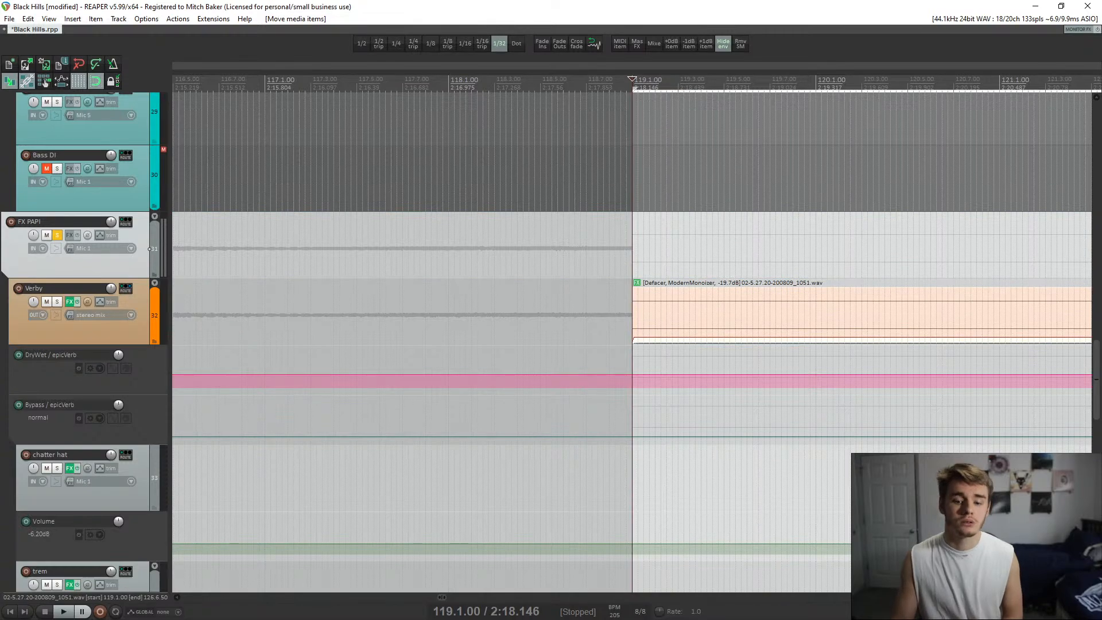
- Play the soloed hats from measure 119 through the Verby track's reverb, closing its effects chain, and stop playback
{"action": "key", "text": "space"}
{"action": "key", "text": "minus"}
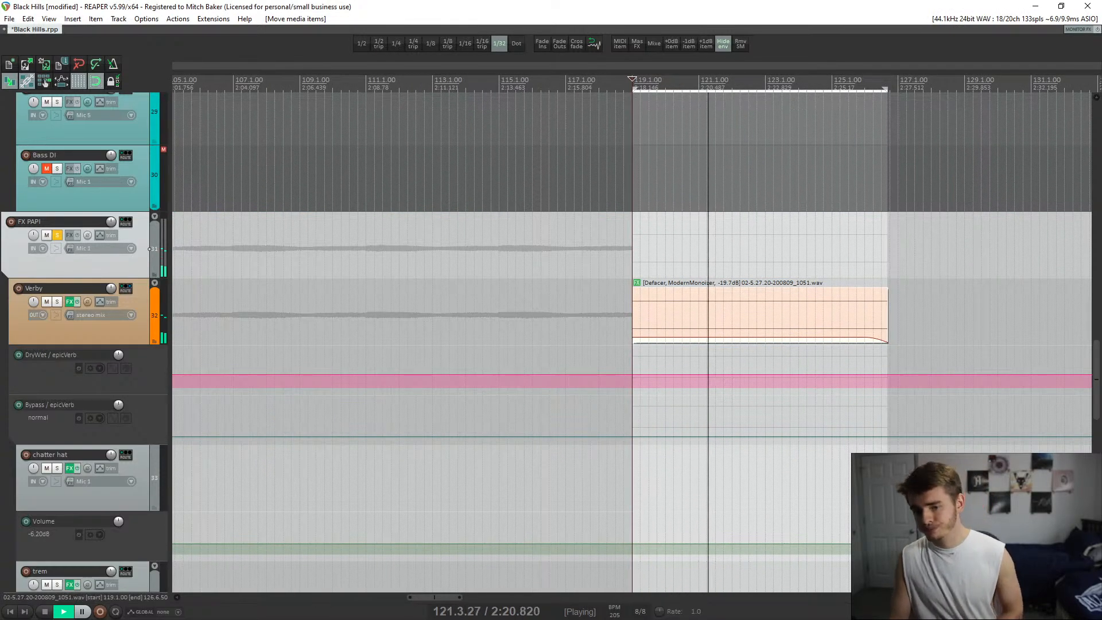
{"action": "key", "text": "Escape"}
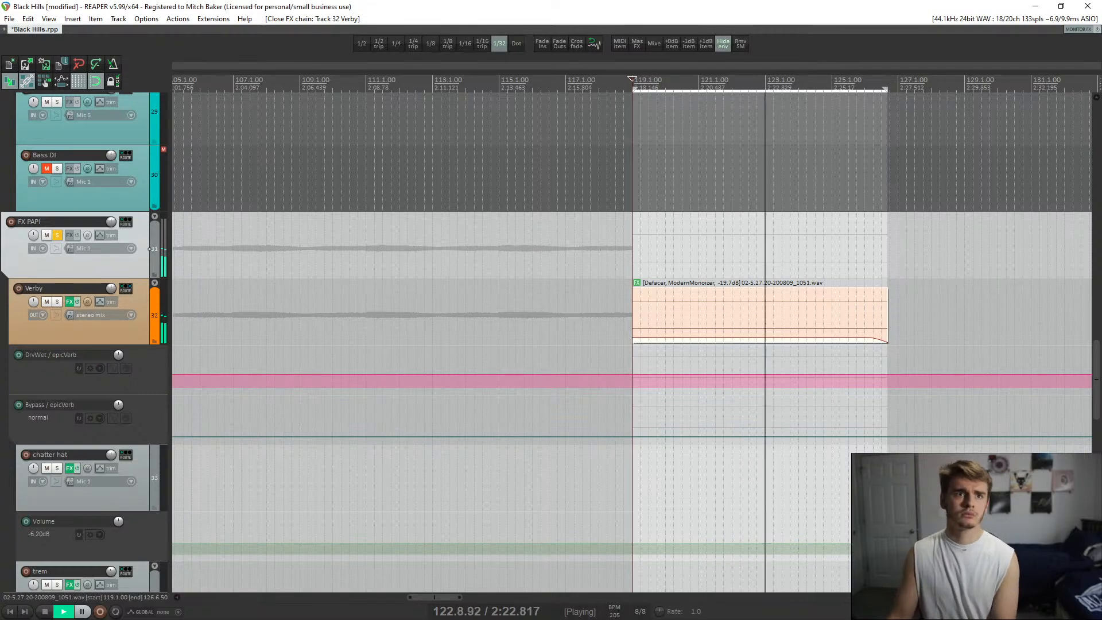
{"action": "key", "text": "equal"}
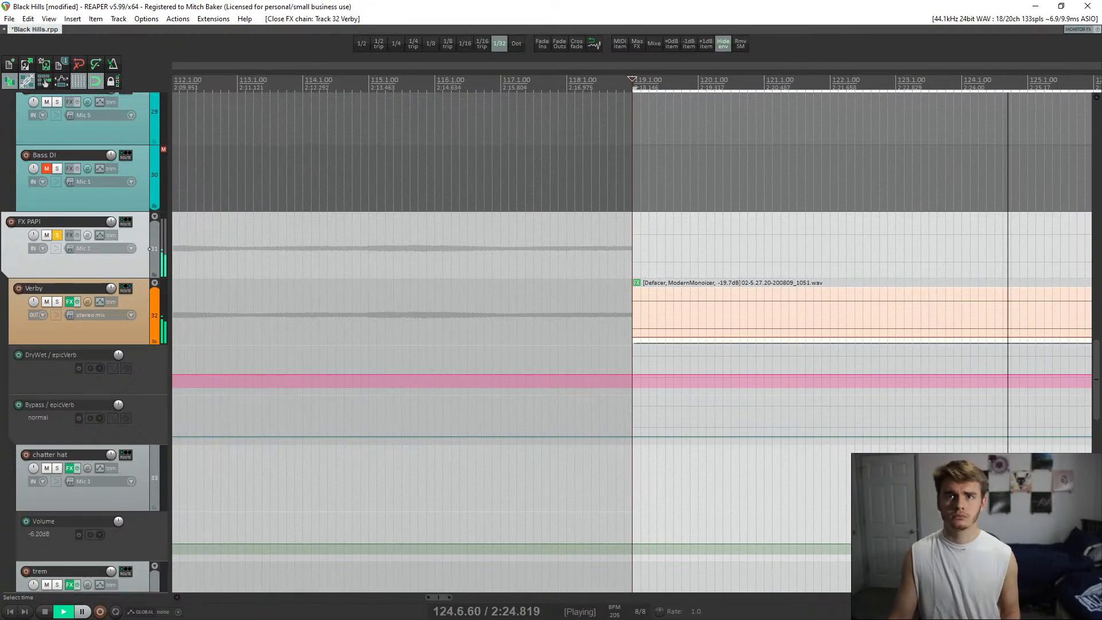
{"action": "key", "text": "minus"}
{"action": "key", "text": "minus"}
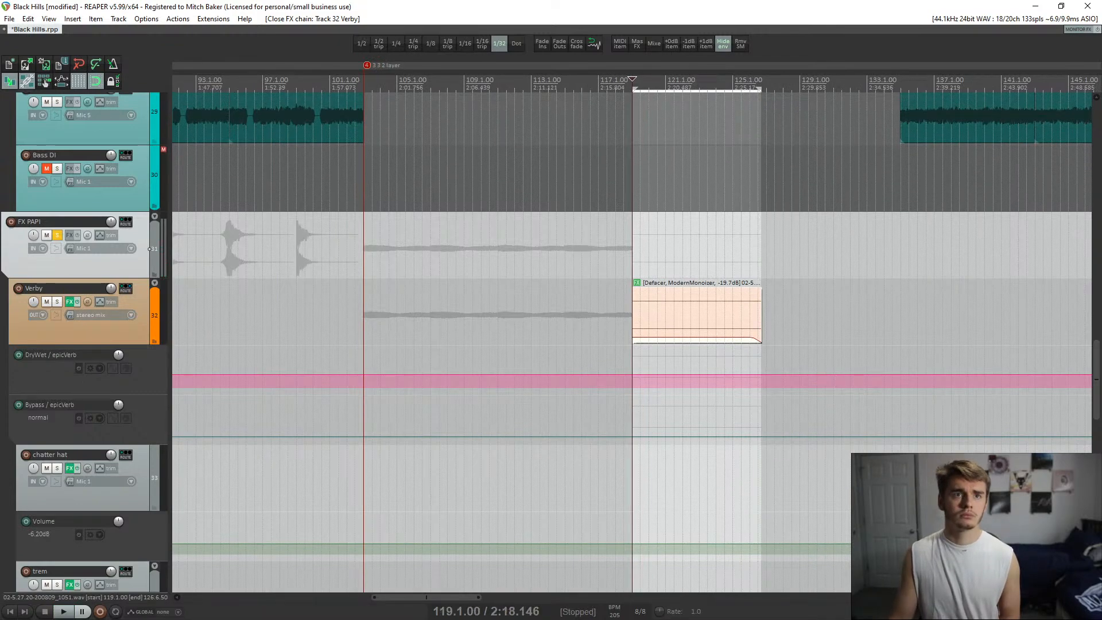
- Unsolo FX PAPI, play the full mix from measure 119 past the hats, then stop and switch away from REAPER
{"action": "key", "text": "F6"}
{"action": "key", "text": "space"}
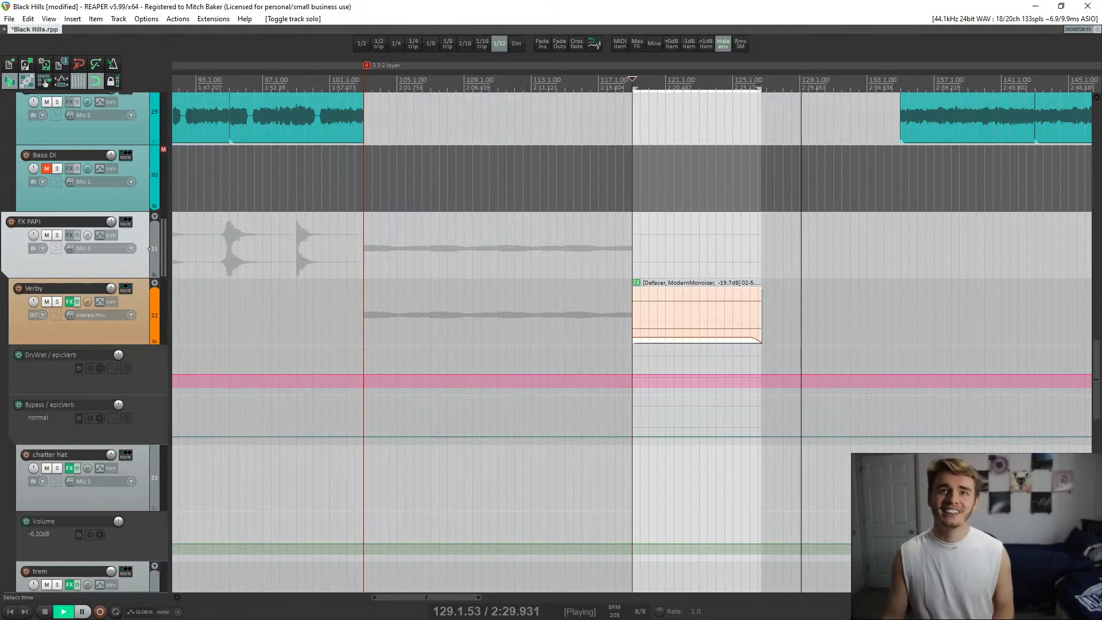
{"action": "key", "text": "space"}
{"action": "key", "text": "alt+Tab"}
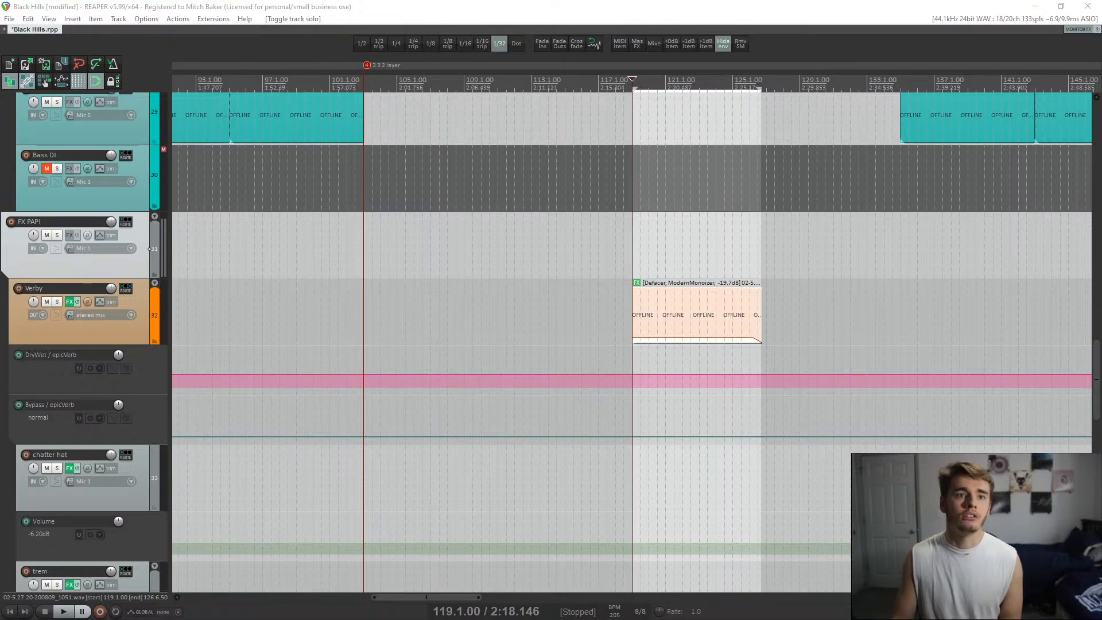
- Play the arrangement from the start of the 23-C Guitar items to audition the layered guitar section
{"action": "scroll", "coordinate": [632, 345], "scroll_direction": "down", "scroll_amount": 5}
{"action": "left_click", "coordinate": [573, 382]}
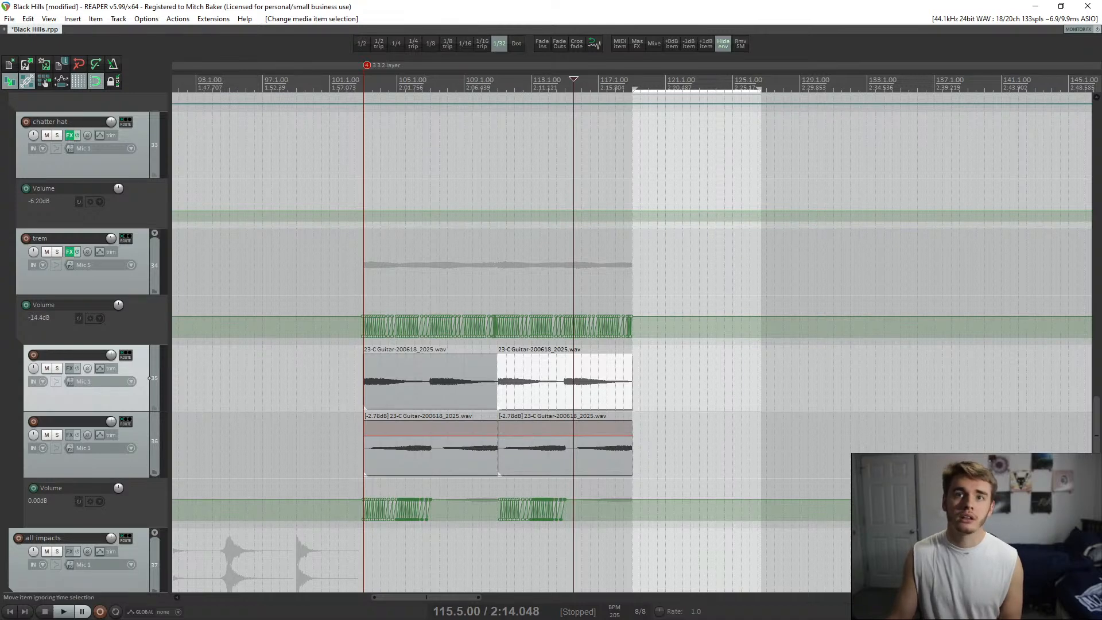
{"action": "left_click", "coordinate": [366, 381]}
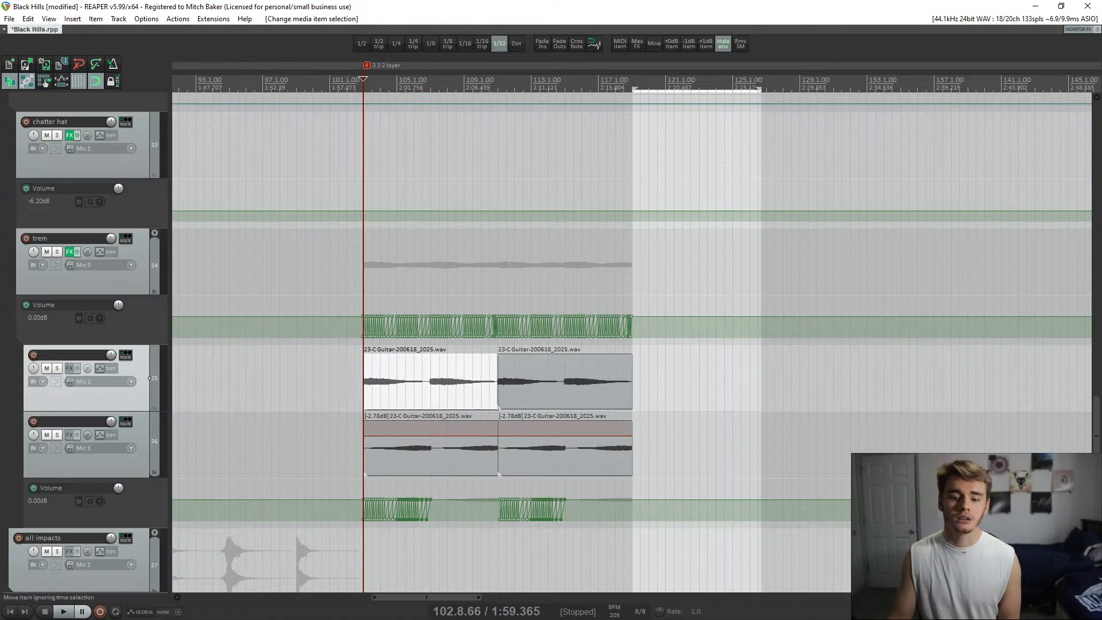
{"action": "key", "text": "space"}
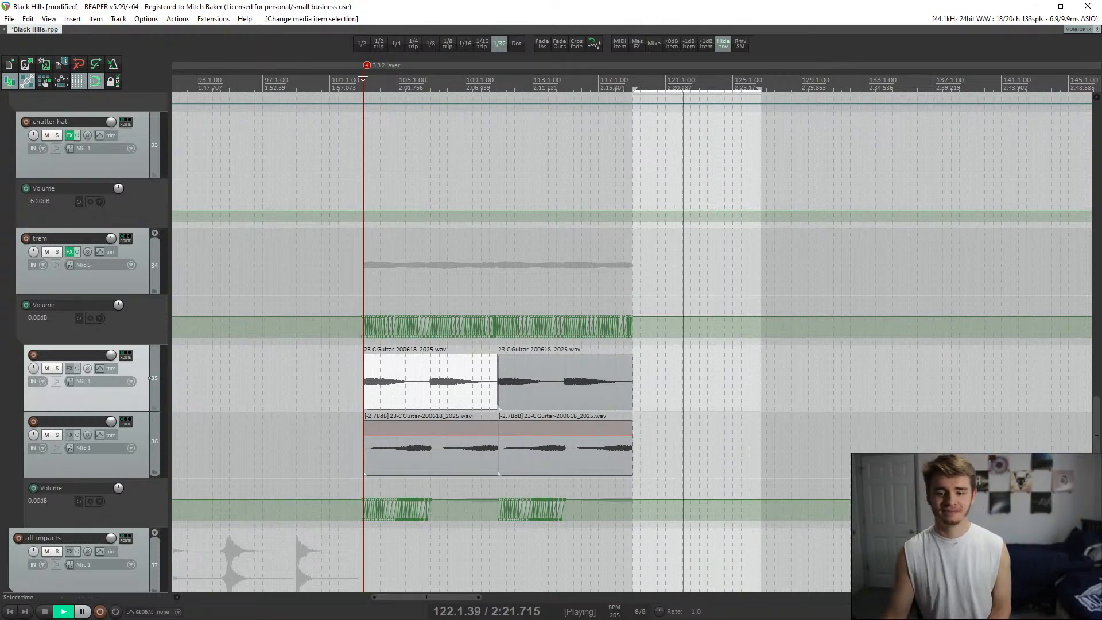
{"action": "key", "text": "space"}
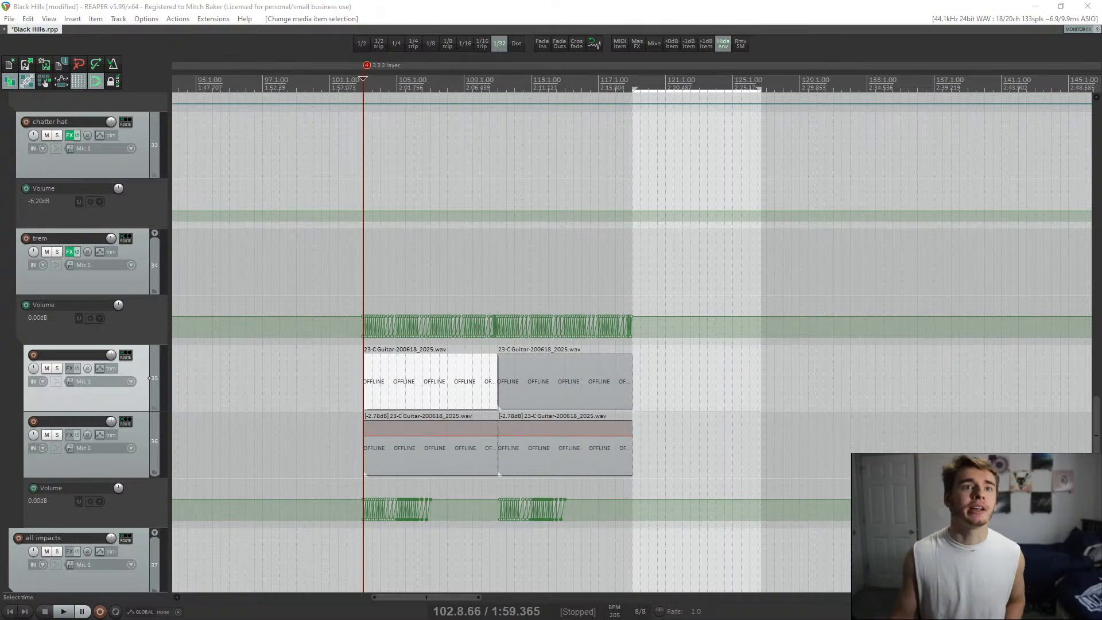
- Move the two short grimey bass MIDI items at measure 119 from the unnamed folder track to the 5.27.20 track, keeping their start position
{"action": "scroll", "coordinate": [631, 344], "scroll_direction": "up", "scroll_amount": 8}
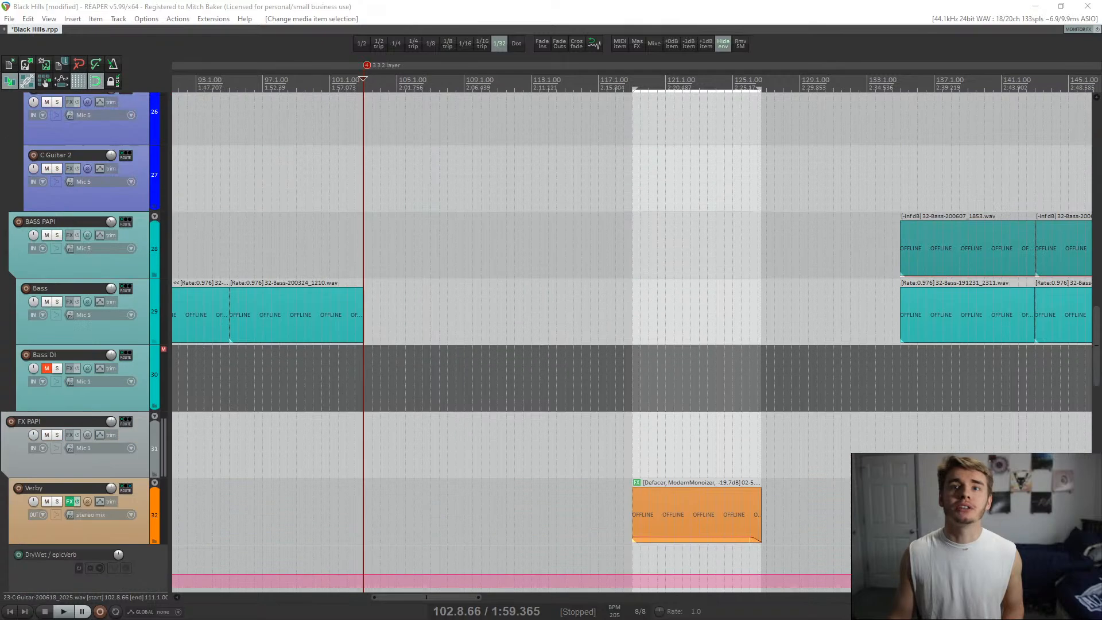
{"action": "scroll", "coordinate": [631, 344], "scroll_direction": "up", "scroll_amount": 15}
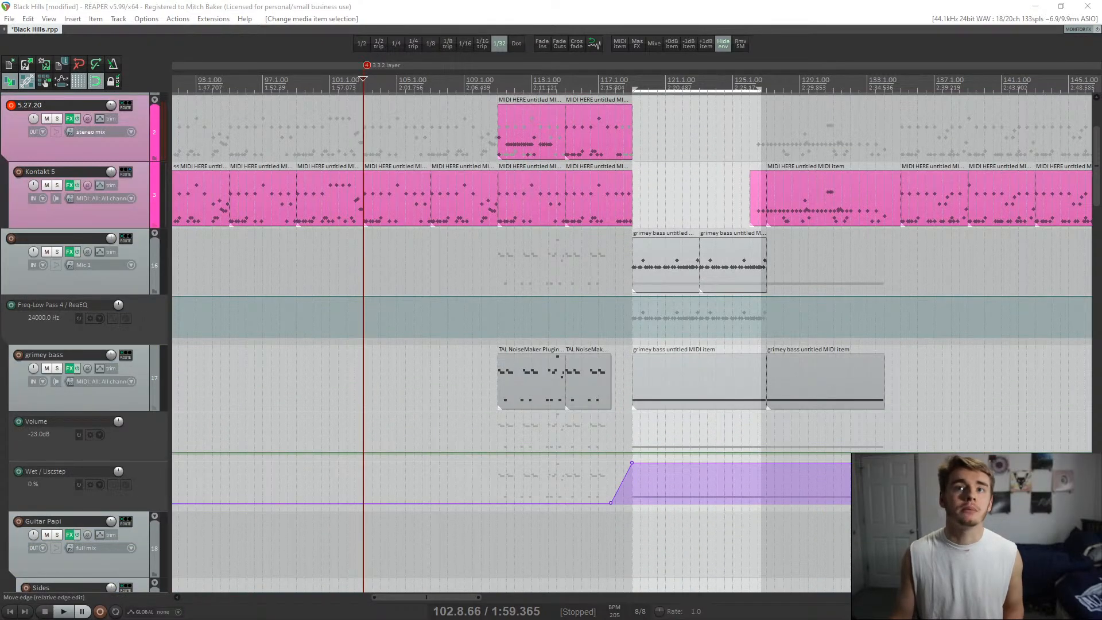
{"action": "left_click", "coordinate": [80, 277]}
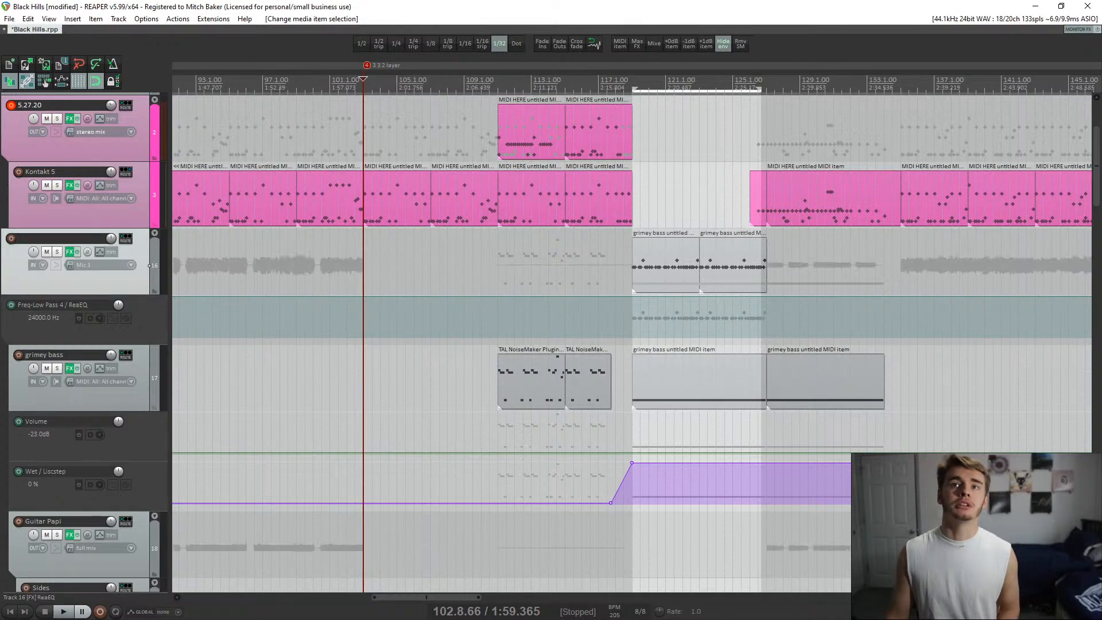
{"action": "left_click", "coordinate": [635, 261]}
{"action": "left_click_drag", "start_coordinate": [833, 261], "coordinate": [691, 129]}
{"action": "scroll", "coordinate": [691, 263], "scroll_direction": "up", "scroll_amount": 9}
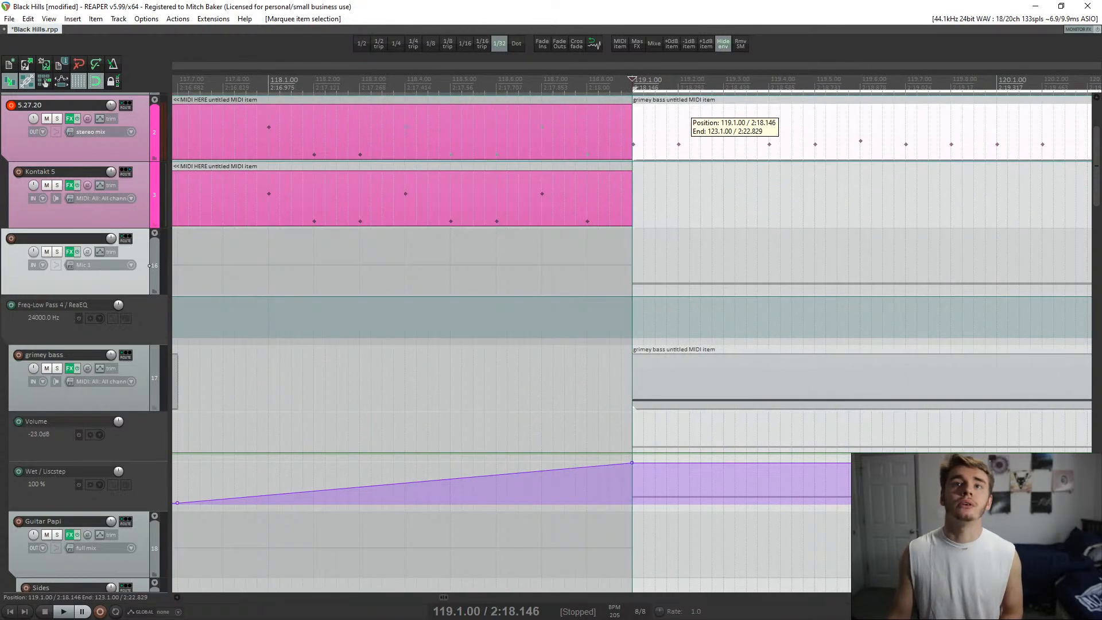
{"action": "scroll", "coordinate": [691, 129], "scroll_direction": "down", "scroll_amount": 10}
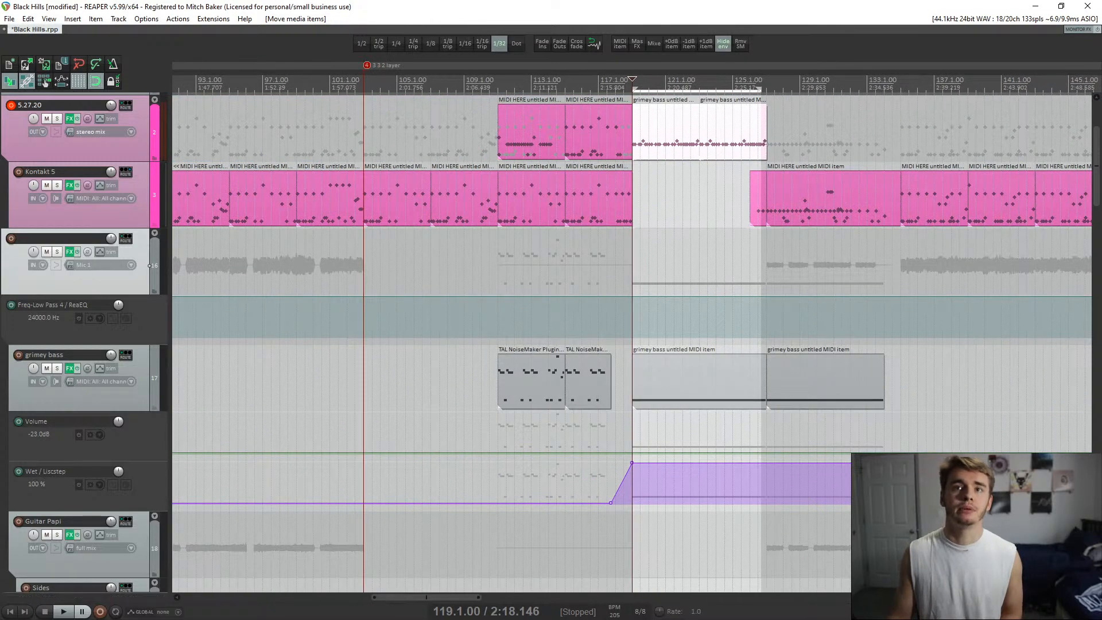
- Select the two long grimey bass MIDI items, add a marker at 119.1.00 and play from there
{"action": "left_click_drag", "start_coordinate": [927, 372], "coordinate": [700, 392]}
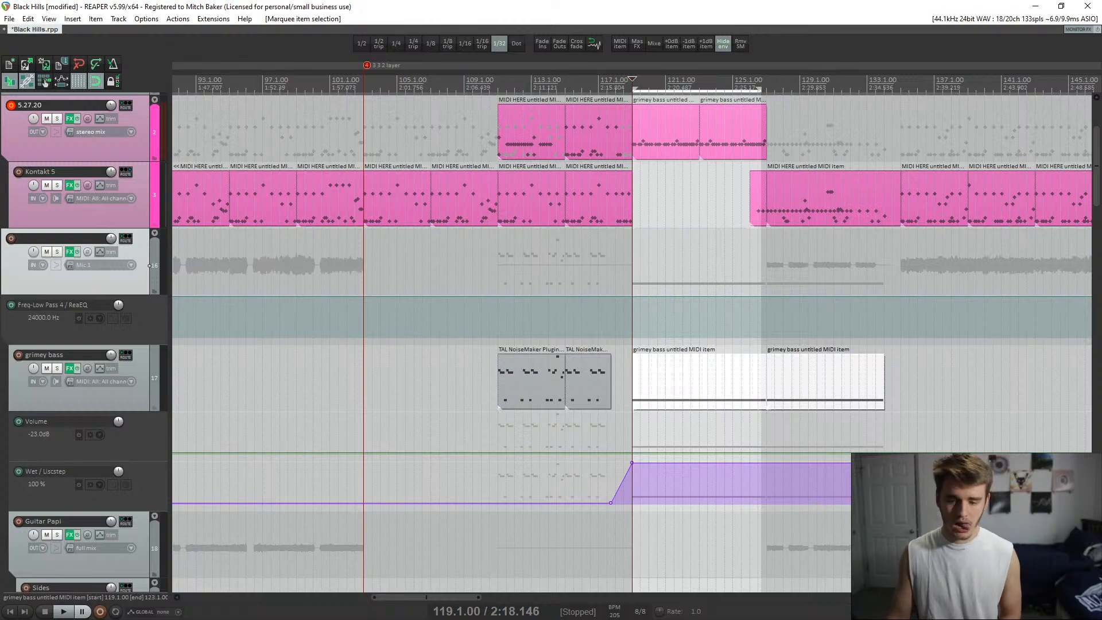
{"action": "key", "text": "space"}
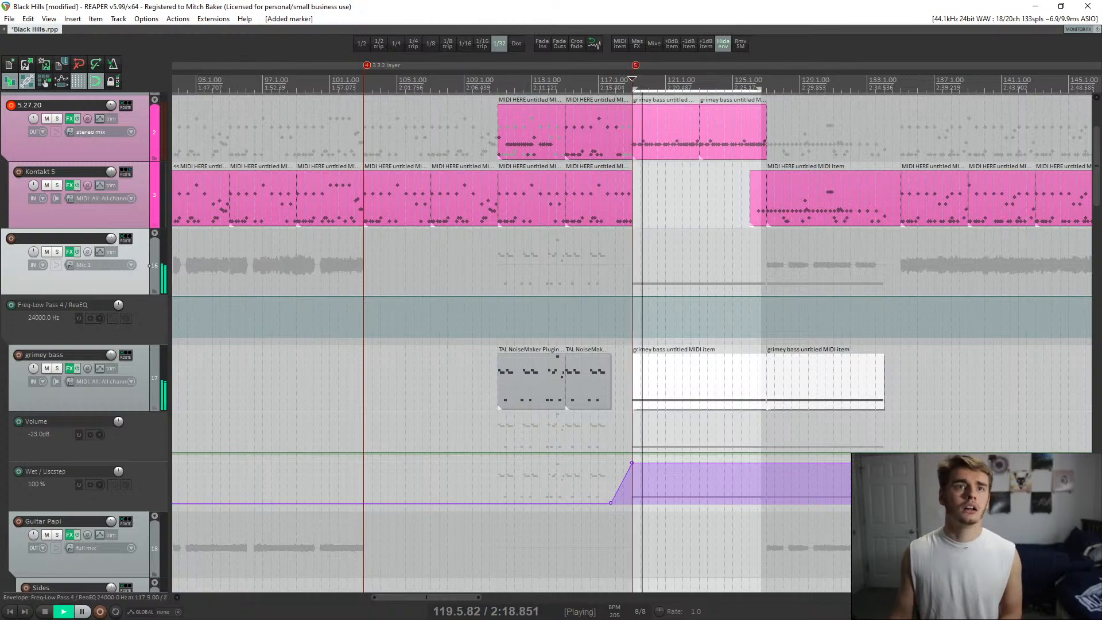
{"action": "scroll", "coordinate": [737, 307], "scroll_direction": "up", "scroll_amount": 3}
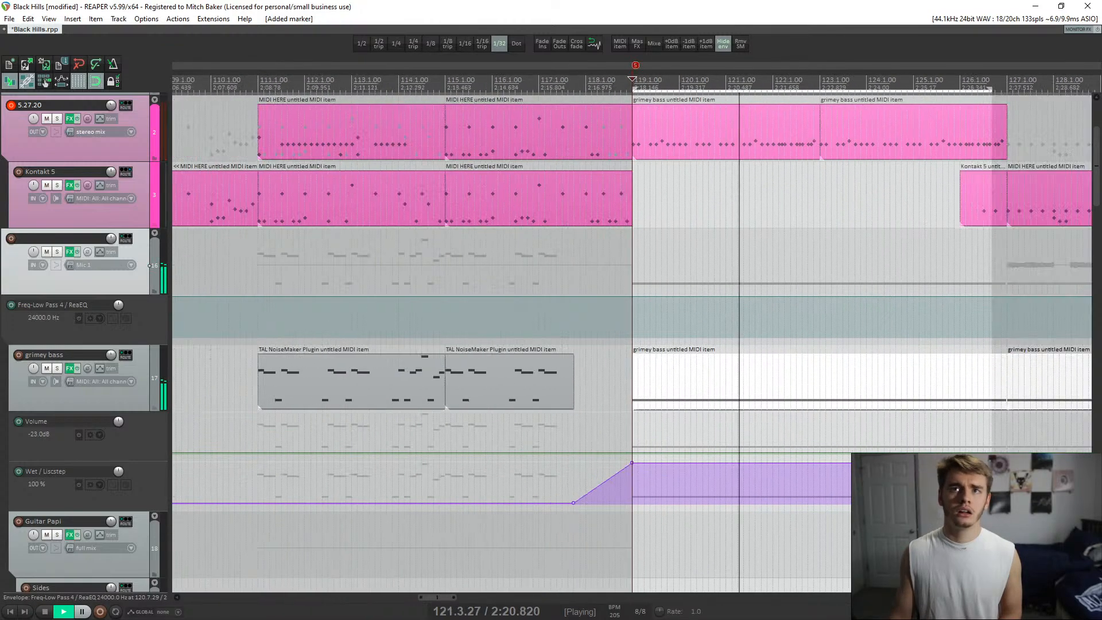
{"action": "key", "text": "space"}
{"action": "key", "text": "space"}
{"action": "key", "text": "space"}
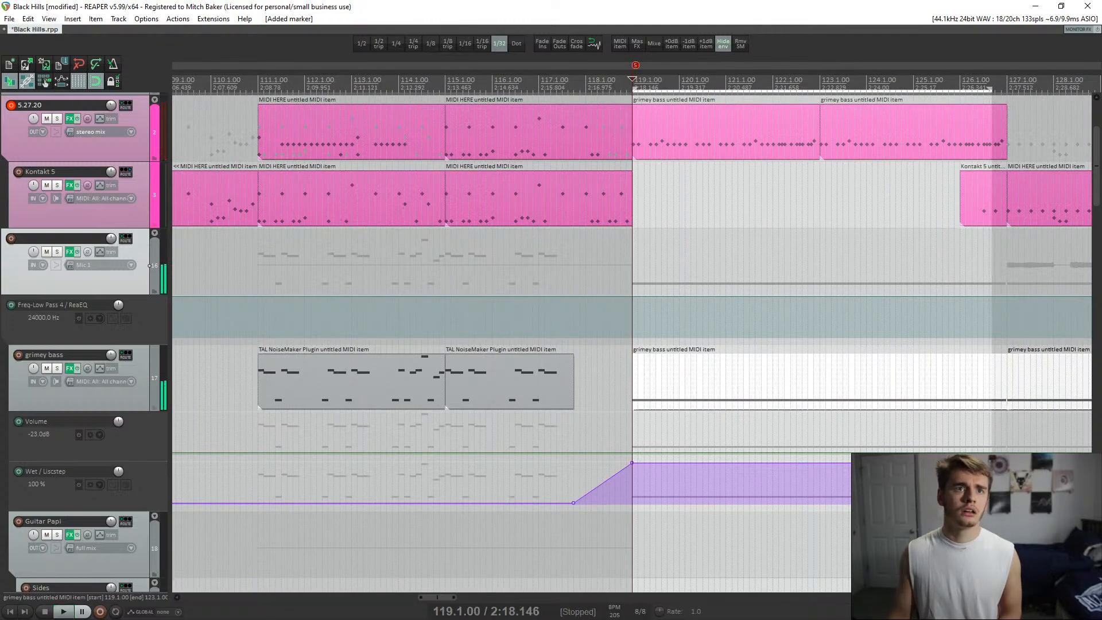
- Solo the grimey bass track and audition its MIDI items from just before measure 119 and from measure 115
{"action": "left_click", "coordinate": [56, 368]}
{"action": "key", "text": "space"}
{"action": "key", "text": "space"}
{"action": "left_click", "coordinate": [614, 380]}
{"action": "key", "text": "space"}
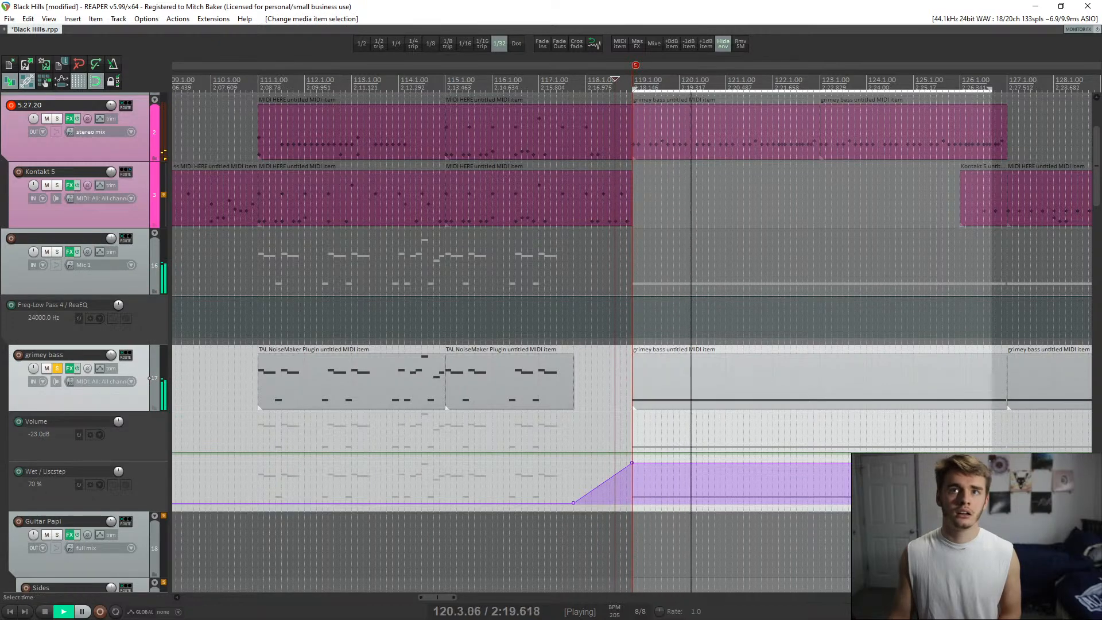
{"action": "left_click", "coordinate": [260, 381]}
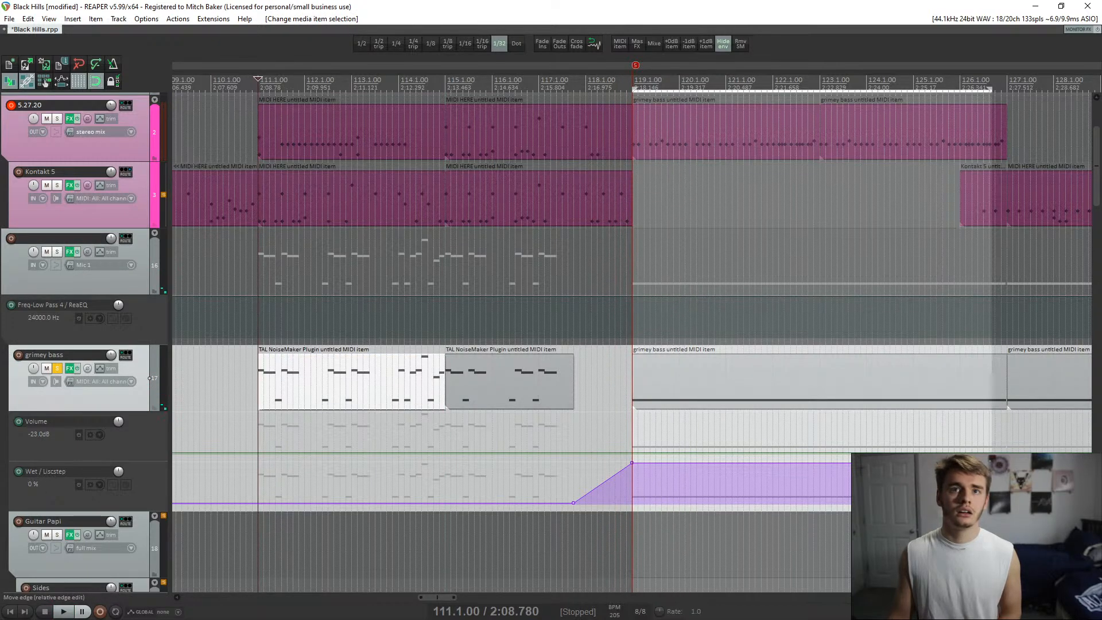
{"action": "left_click", "coordinate": [448, 381]}
{"action": "key", "text": "space"}
- Arm the unnamed folder track above grimey bass for recording and set its record mode to output (stereo)
{"action": "left_click", "coordinate": [11, 238]}
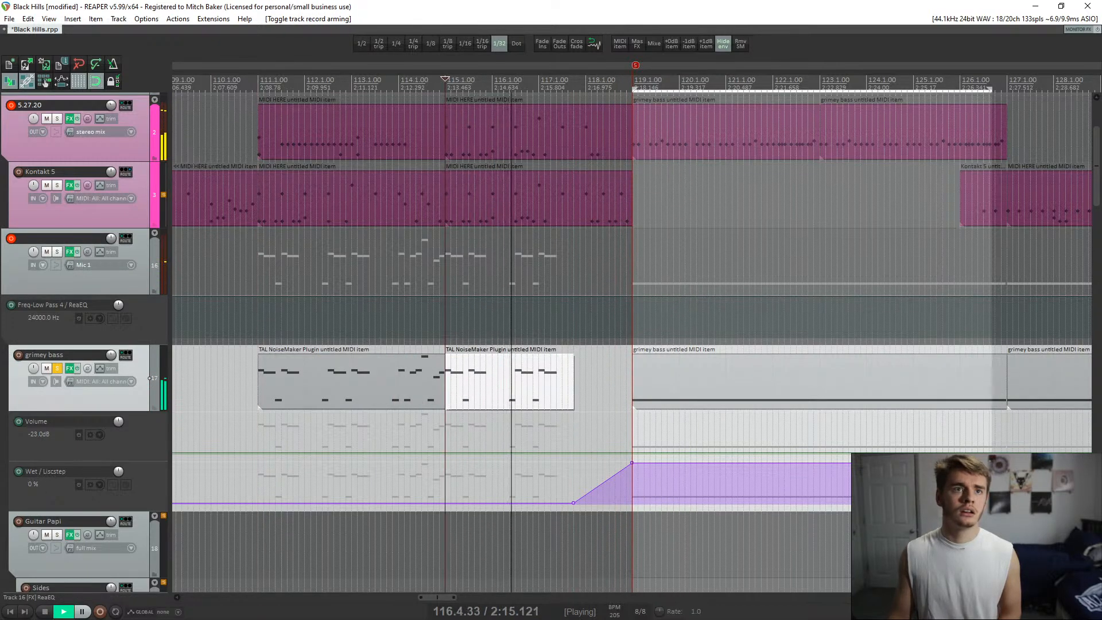
{"action": "left_click", "coordinate": [43, 264]}
{"action": "mouse_move", "coordinate": [126, 295]}
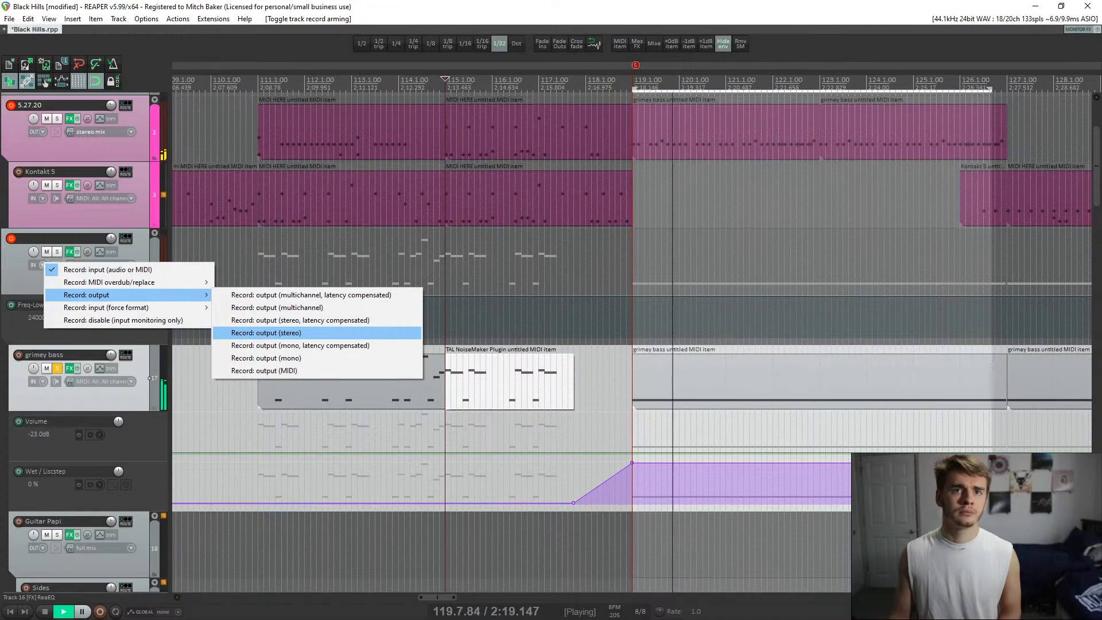
{"action": "left_click", "coordinate": [265, 332]}
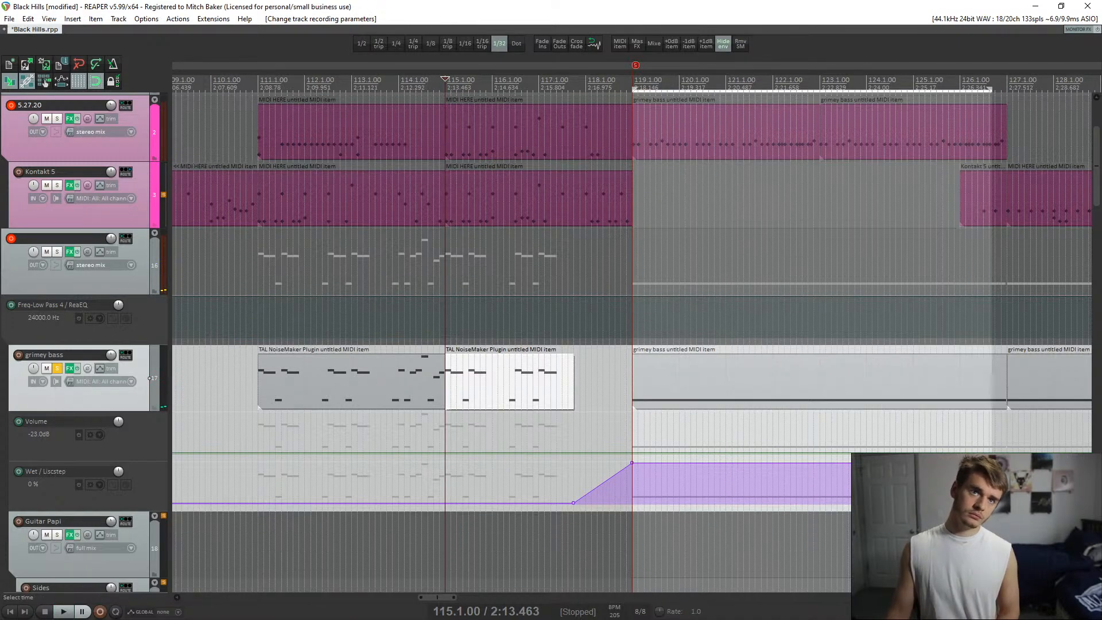
{"action": "key", "text": "space"}
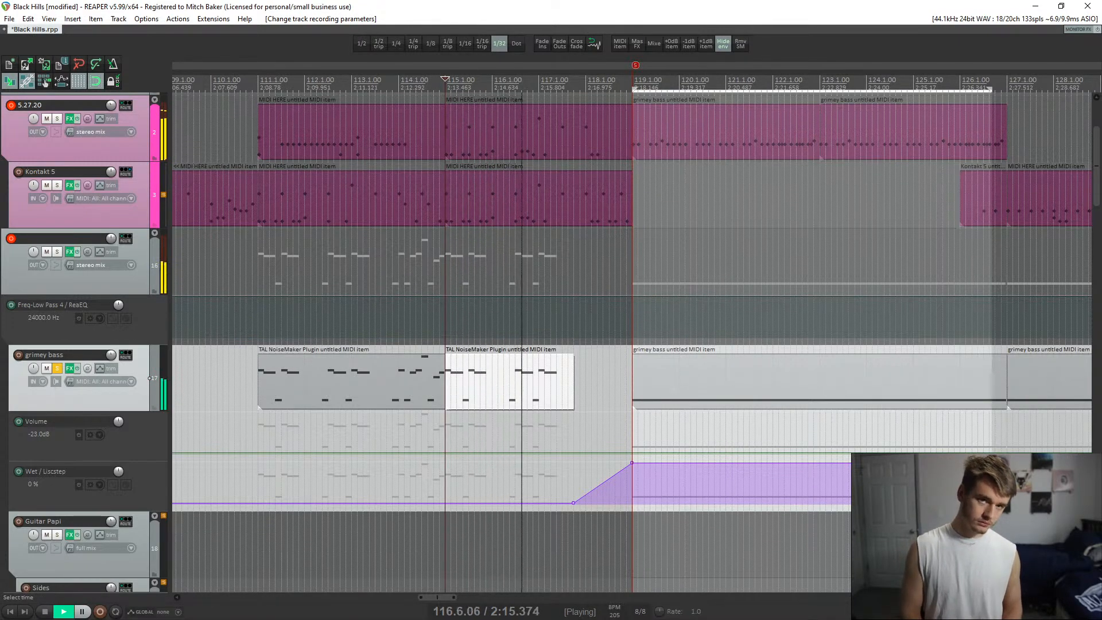
{"action": "key", "text": "ctrl+r"}
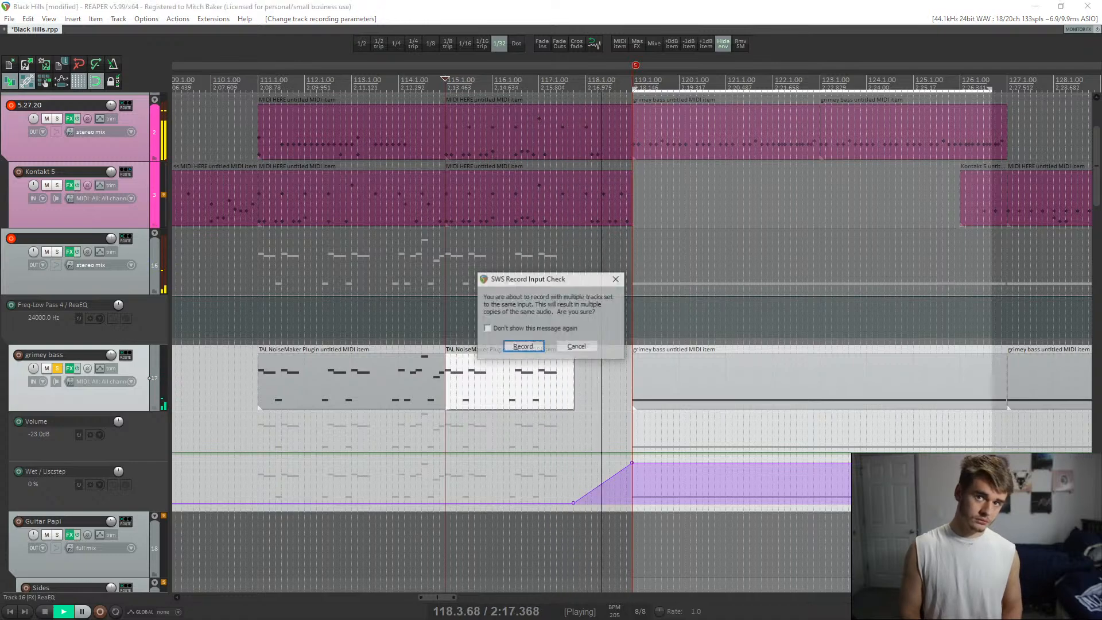
{"action": "key", "text": "Escape"}
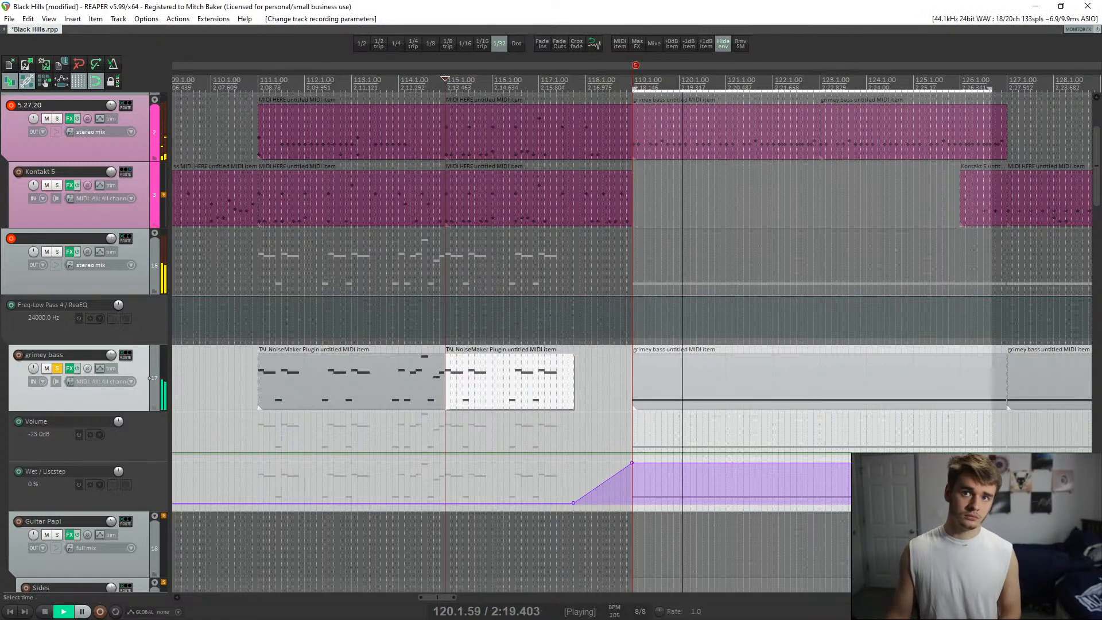
- Disarm the 5.27.20 track, check the other tracks for record arming, and place the cursor at 119.1.00
{"action": "key", "text": "ctrl+Right"}
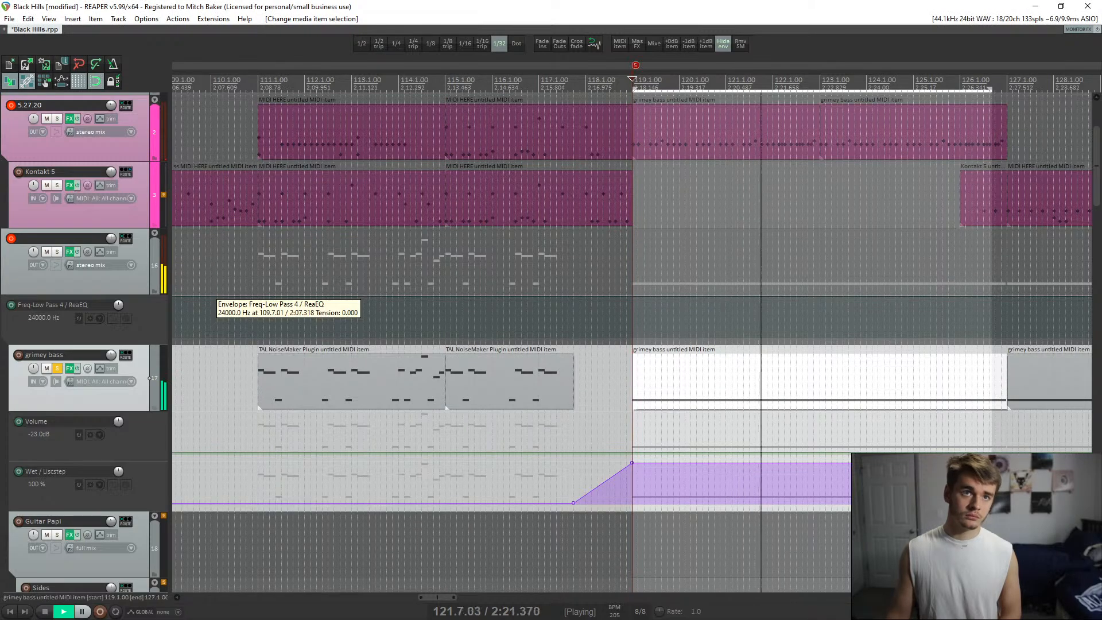
{"action": "left_click", "coordinate": [11, 105]}
{"action": "scroll", "coordinate": [154, 291], "scroll_direction": "up", "scroll_amount": 3}
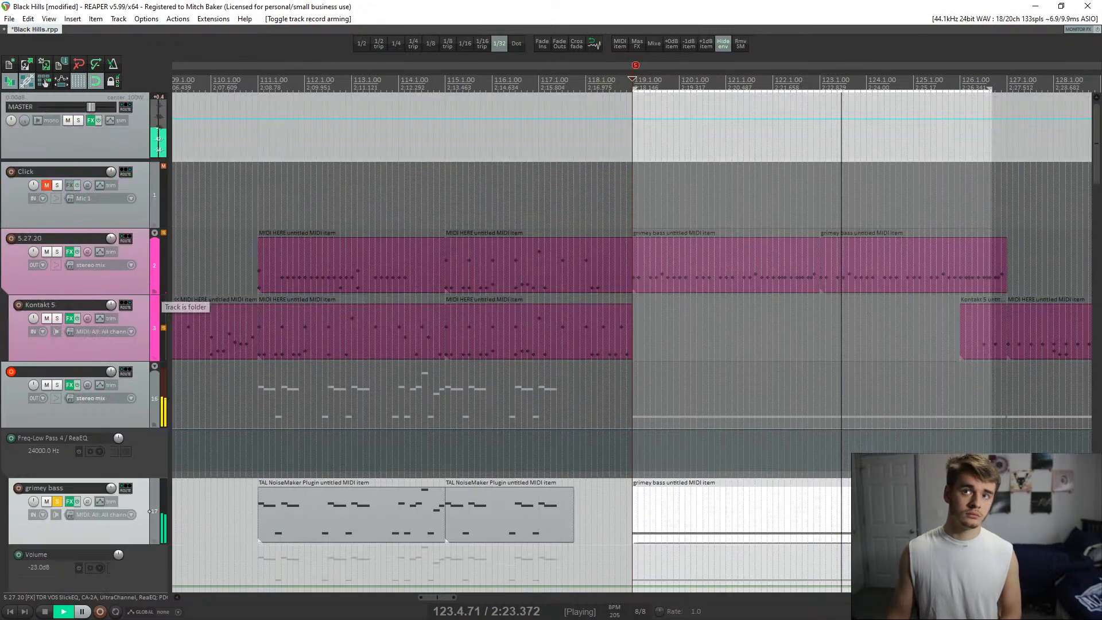
{"action": "scroll", "coordinate": [163, 301], "scroll_direction": "down", "scroll_amount": 15}
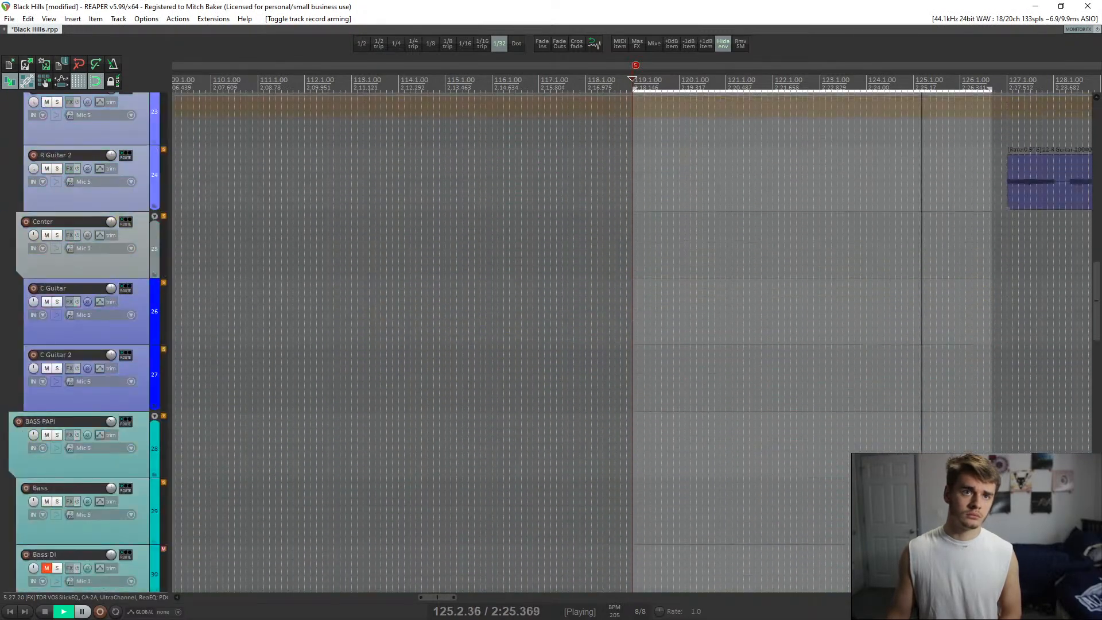
{"action": "scroll", "coordinate": [163, 300], "scroll_direction": "up", "scroll_amount": 15}
{"action": "scroll", "coordinate": [631, 341], "scroll_direction": "down", "scroll_amount": 3}
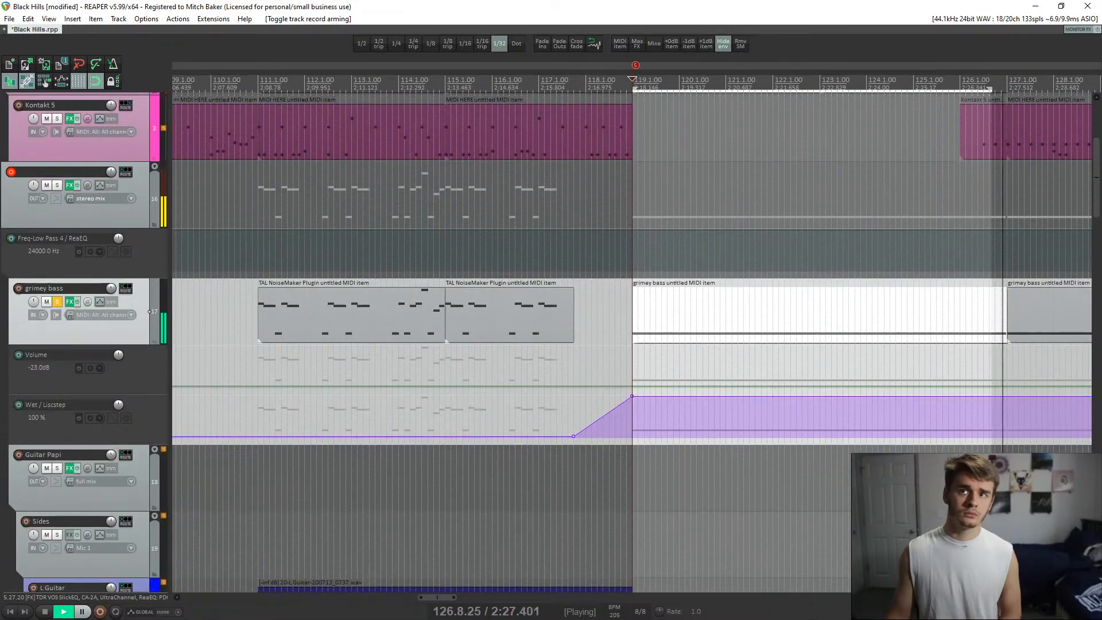
{"action": "key", "text": "space"}
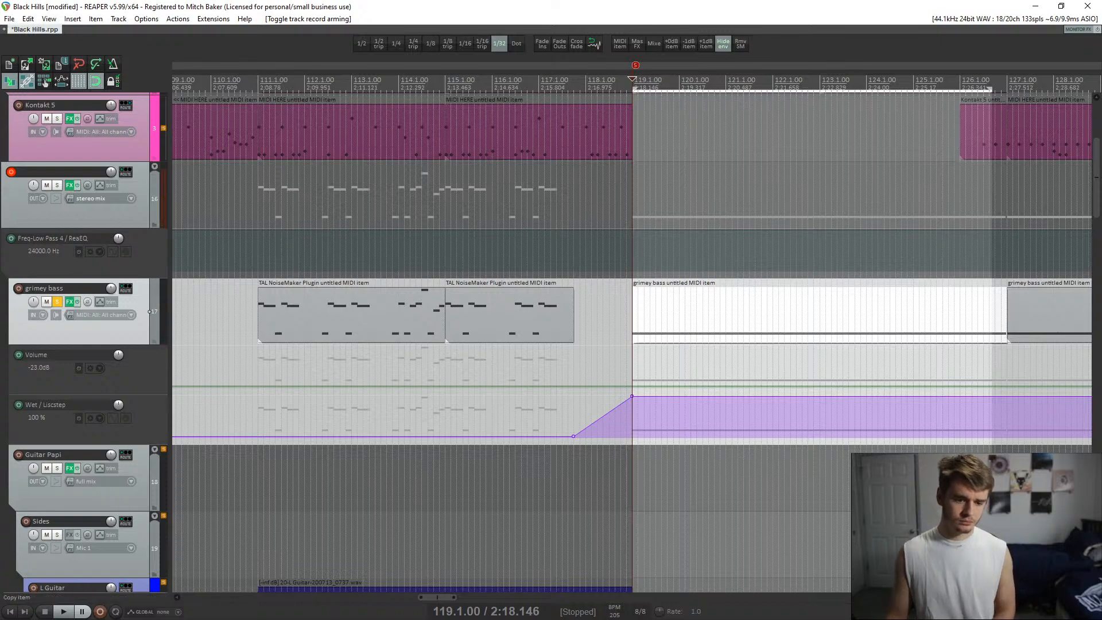
- Record the soloed grimey bass output onto the armed folder track from measure 119 to about measure 138
{"action": "key", "text": "ctrl+r"}
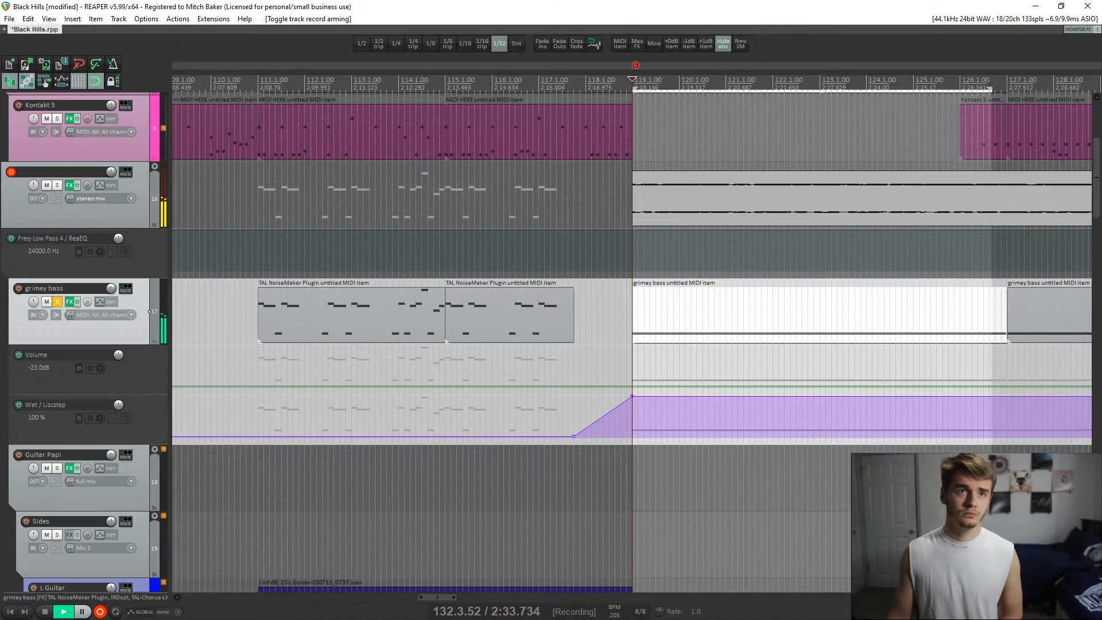
{"action": "scroll", "coordinate": [724, 253], "scroll_direction": "down", "scroll_amount": 4}
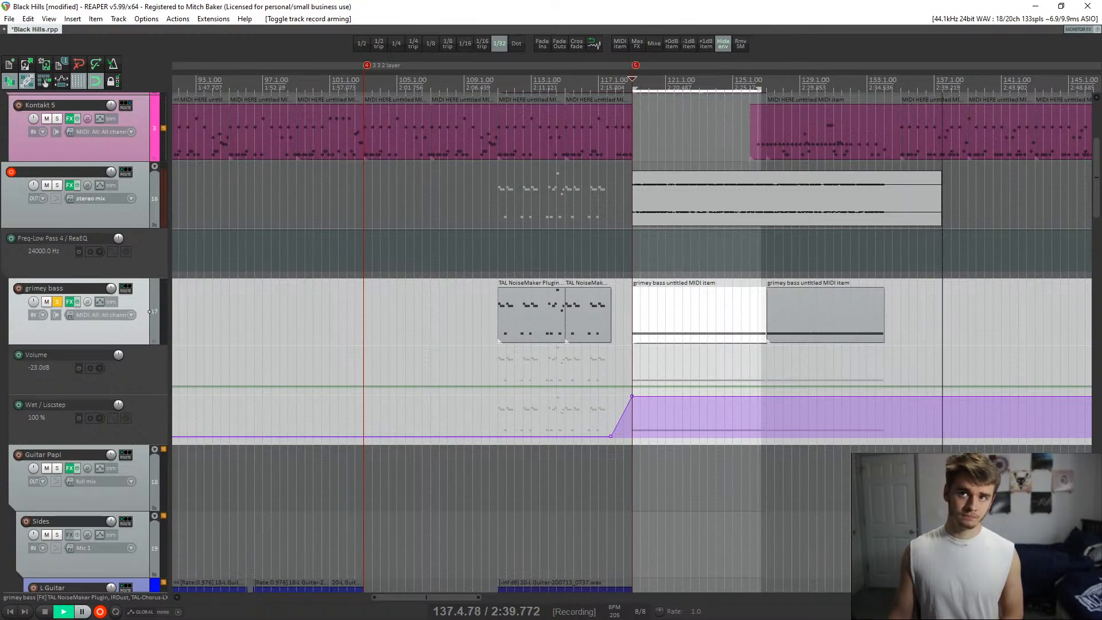
{"action": "key", "text": "space"}
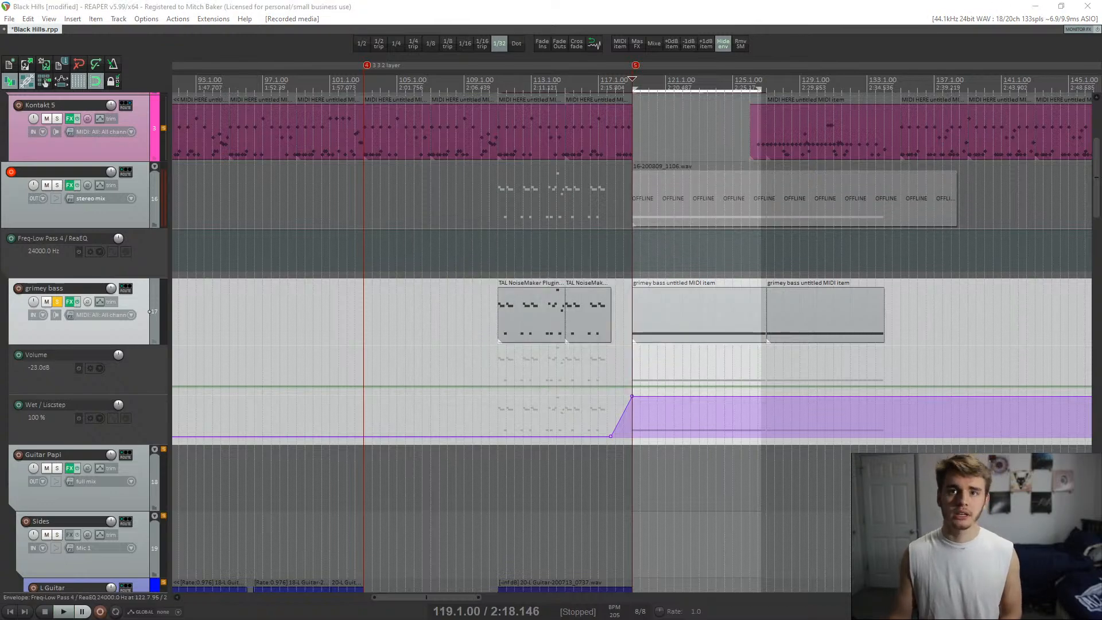
- Lower both long grimey bass MIDI items to velocity x0.00 and unsolo the grimey bass track
{"action": "left_click_drag", "start_coordinate": [750, 310], "coordinate": [858, 313]}
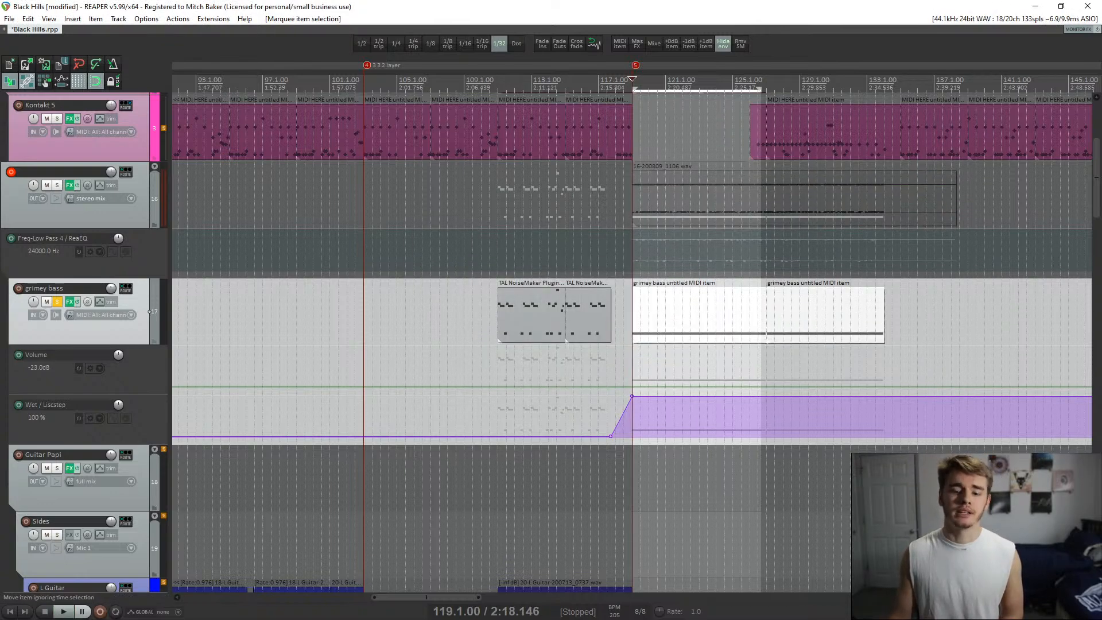
{"action": "left_click_drag", "start_coordinate": [712, 287], "coordinate": [711, 372]}
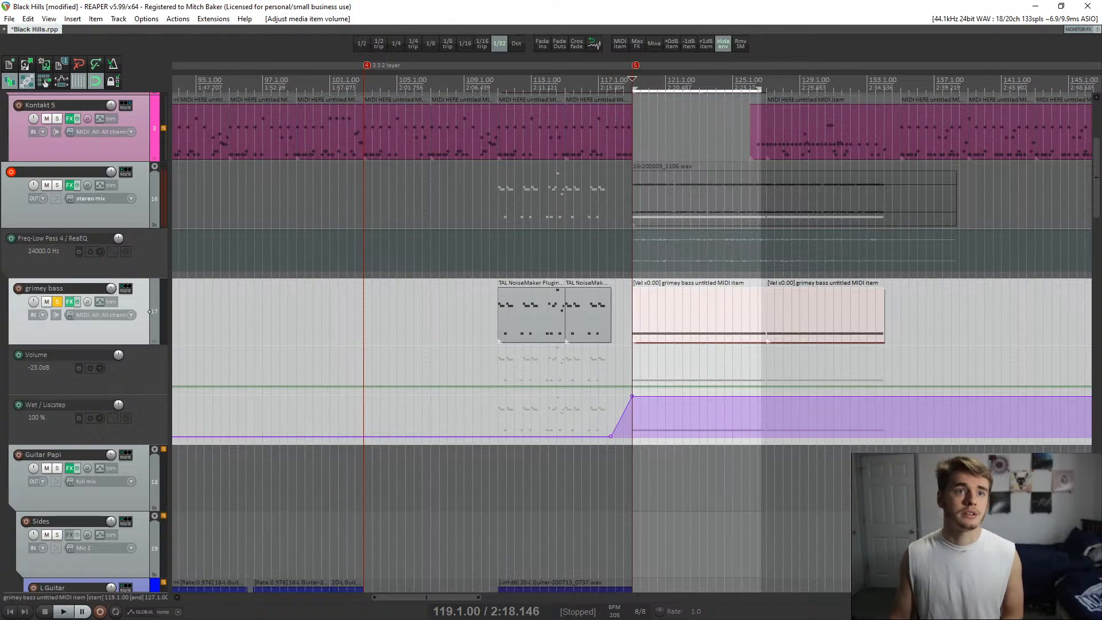
{"action": "left_click", "coordinate": [57, 301]}
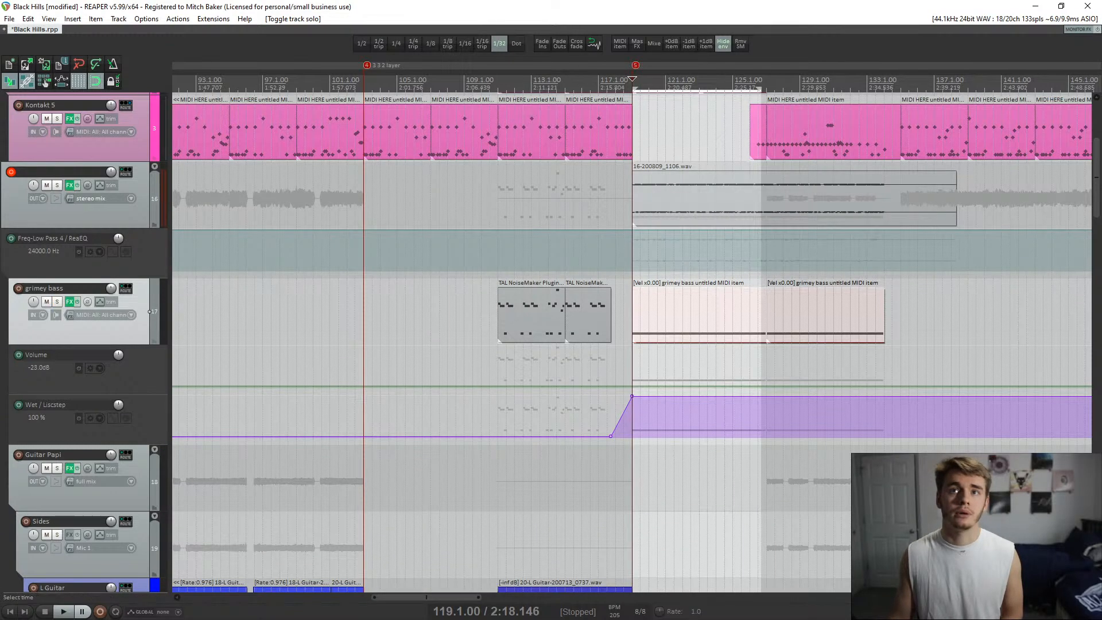
- Select the newly recorded audio item and play it with the full mix from measure 119
{"action": "left_click", "coordinate": [646, 192]}
{"action": "scroll", "coordinate": [643, 198], "scroll_direction": "up", "scroll_amount": 4}
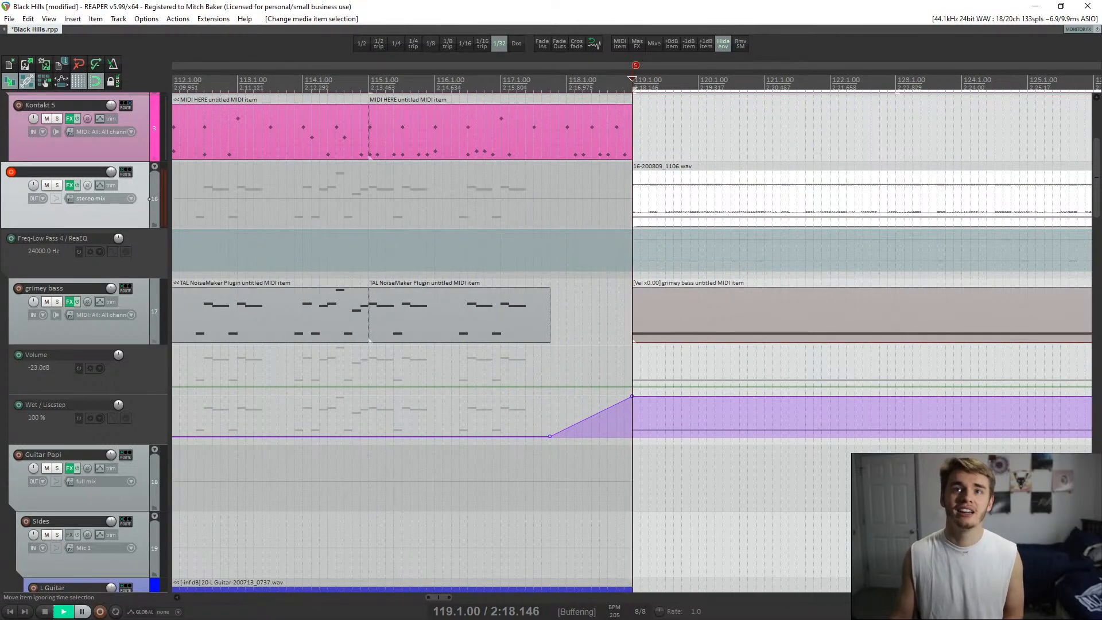
{"action": "scroll", "coordinate": [642, 198], "scroll_direction": "down", "scroll_amount": 4}
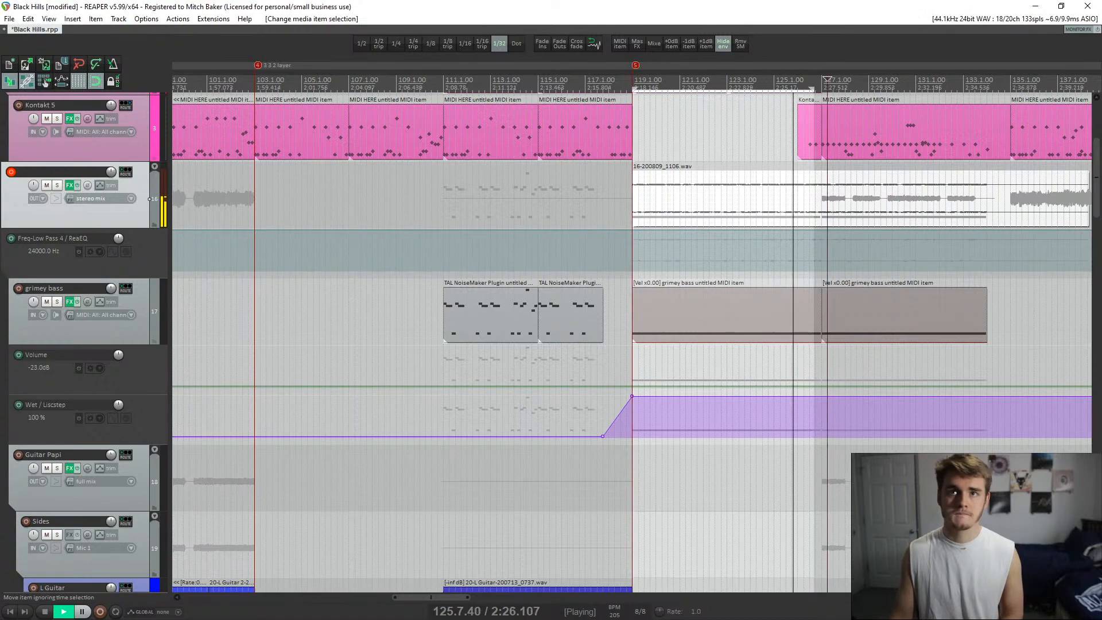
{"action": "scroll", "coordinate": [449, 229], "scroll_direction": "down", "scroll_amount": 3}
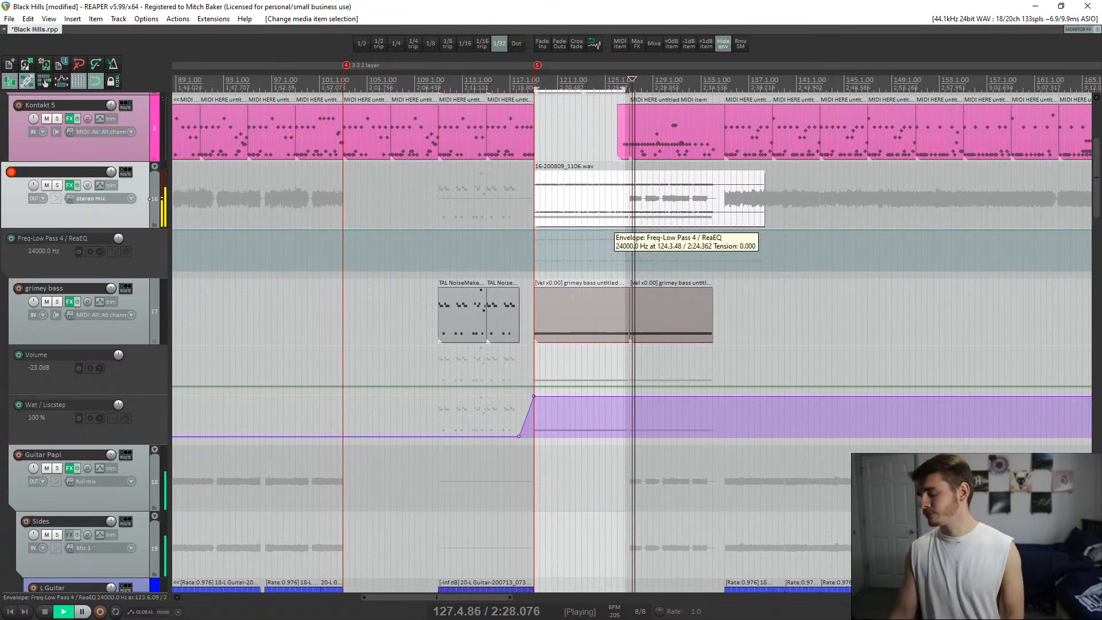
- Play the full mix from measure 111 into the new grimey bass recording and disarm its folder track
{"action": "scroll", "coordinate": [631, 344], "scroll_direction": "down", "scroll_amount": 10}
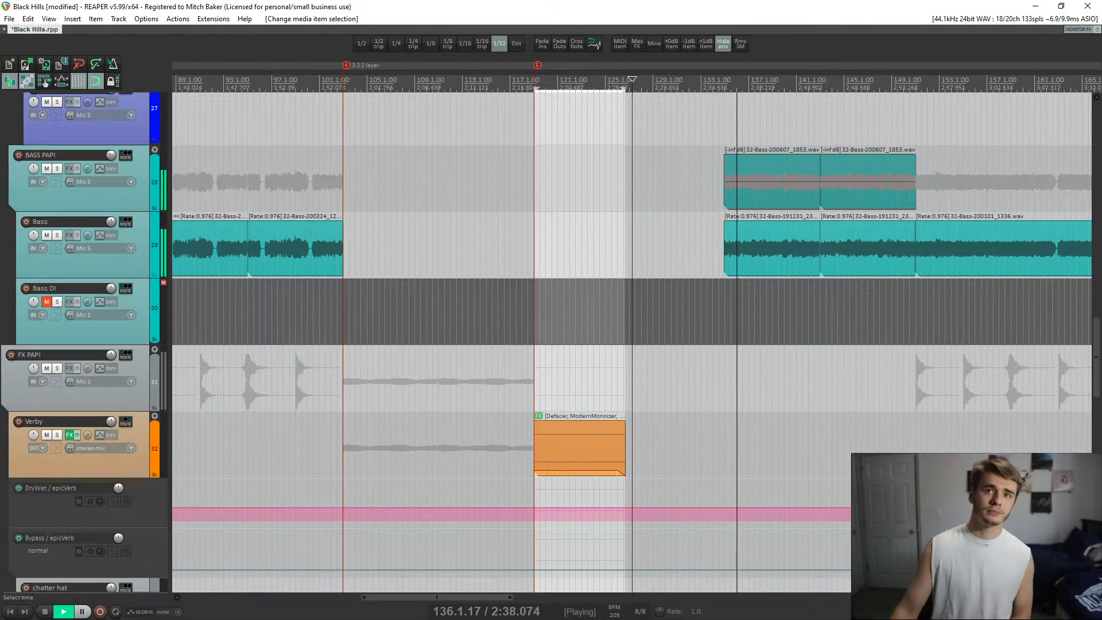
{"action": "scroll", "coordinate": [631, 341], "scroll_direction": "up", "scroll_amount": 5}
{"action": "scroll", "coordinate": [631, 342], "scroll_direction": "up", "scroll_amount": 10}
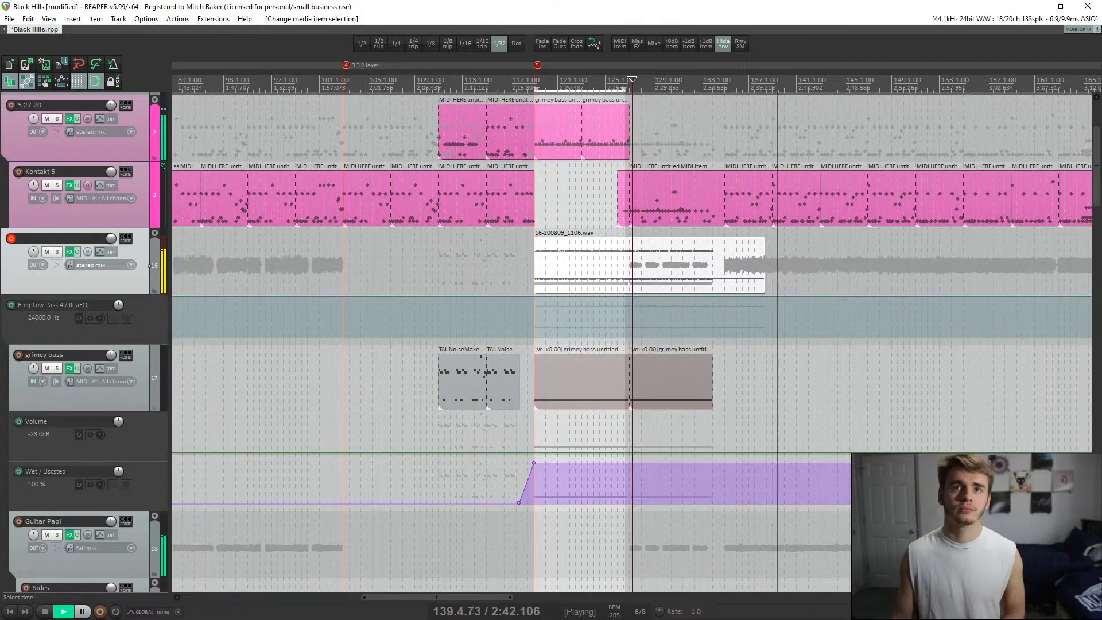
{"action": "key", "text": "space"}
{"action": "left_click", "coordinate": [438, 266]}
{"action": "key", "text": "space"}
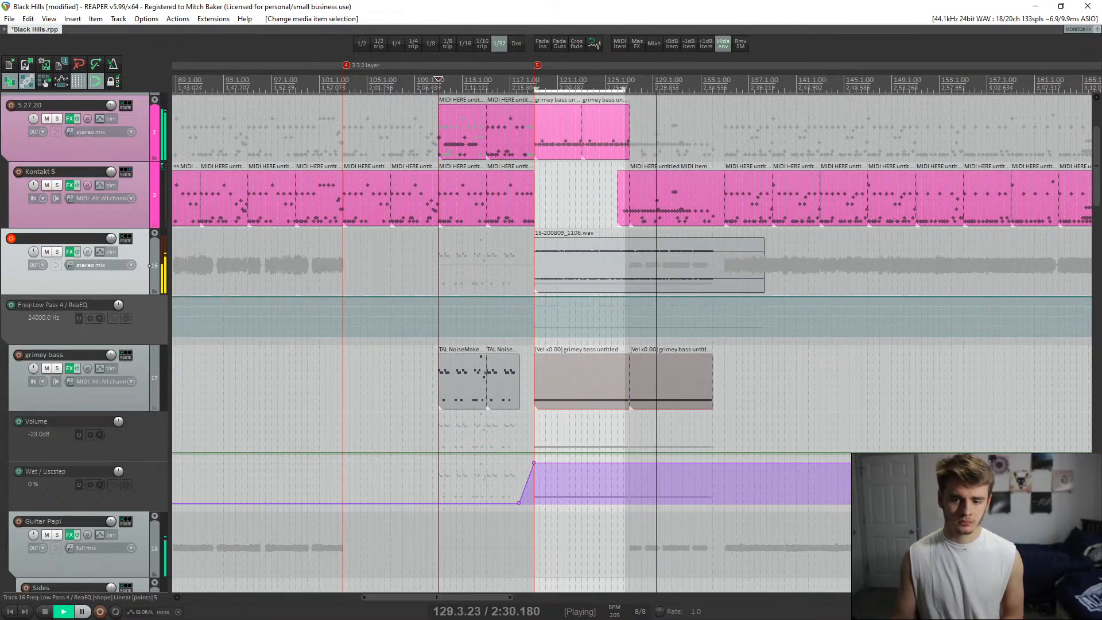
{"action": "key", "text": "space"}
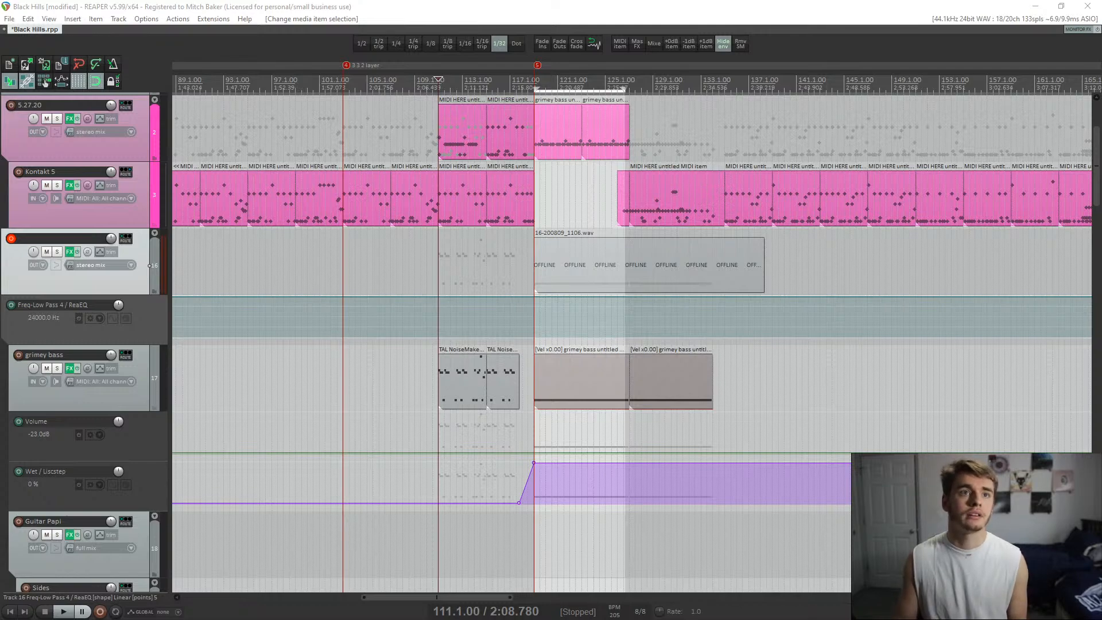
{"action": "left_click", "coordinate": [11, 238]}
- Play the transition into measure 119 from measure 116 while examining the guitar, bass and FX tracks around it
{"action": "scroll", "coordinate": [83, 342], "scroll_direction": "down", "scroll_amount": 10}
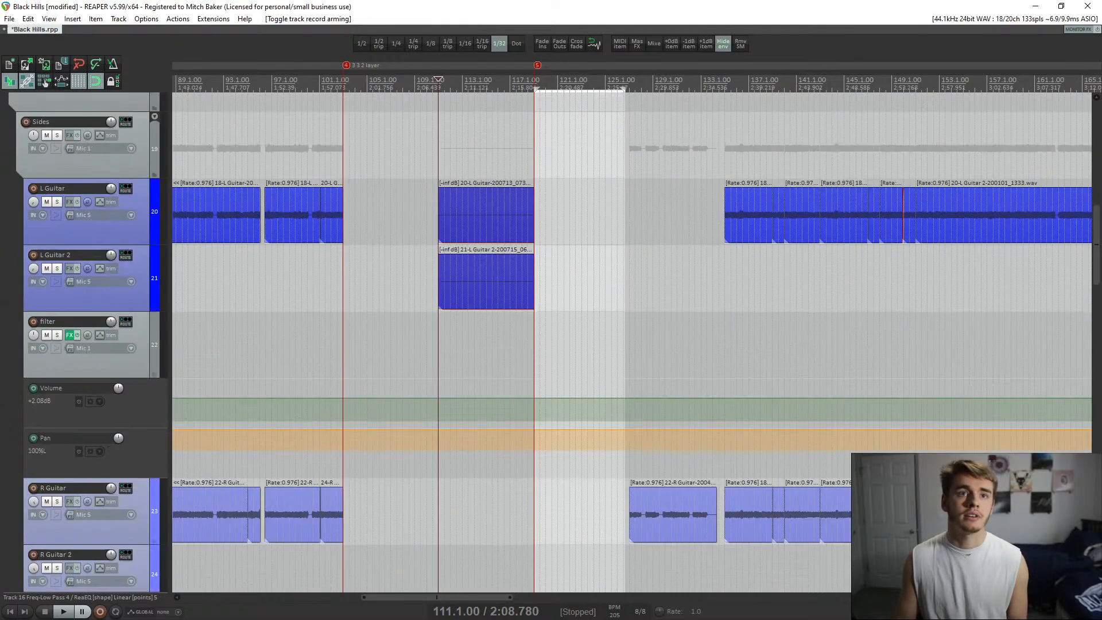
{"action": "scroll", "coordinate": [545, 342], "scroll_direction": "down", "scroll_amount": 8}
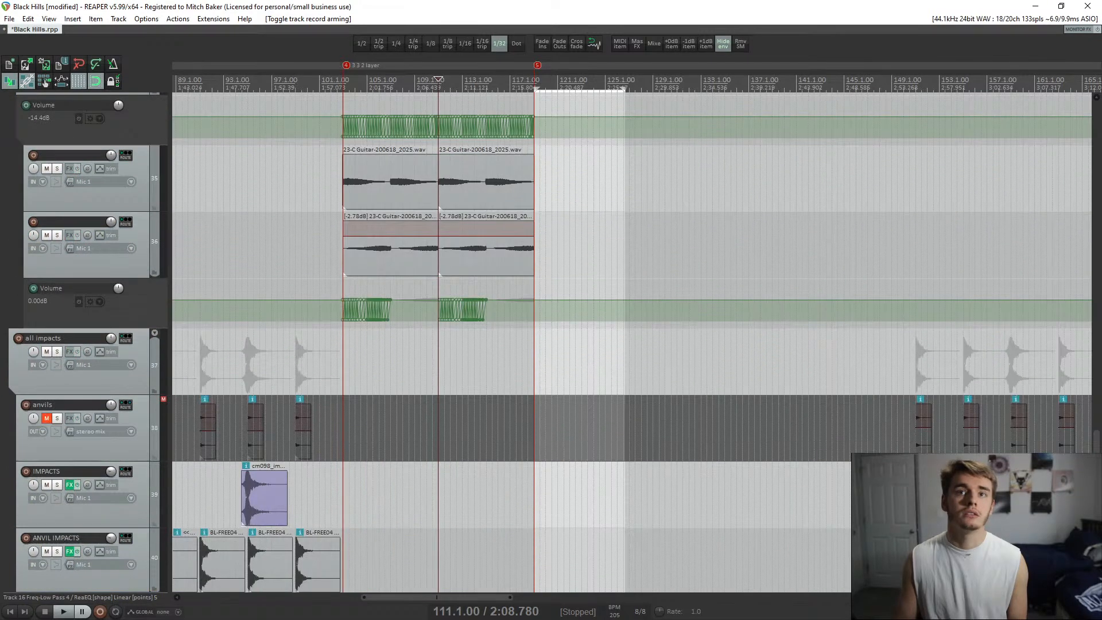
{"action": "scroll", "coordinate": [631, 342], "scroll_direction": "up", "scroll_amount": 2}
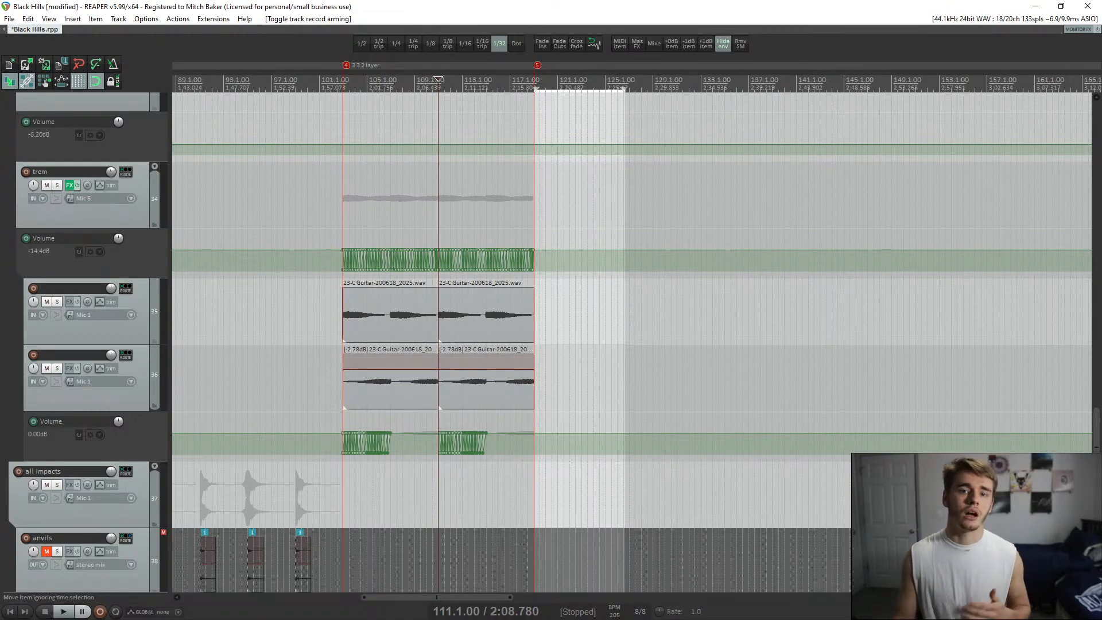
{"action": "left_click", "coordinate": [497, 315]}
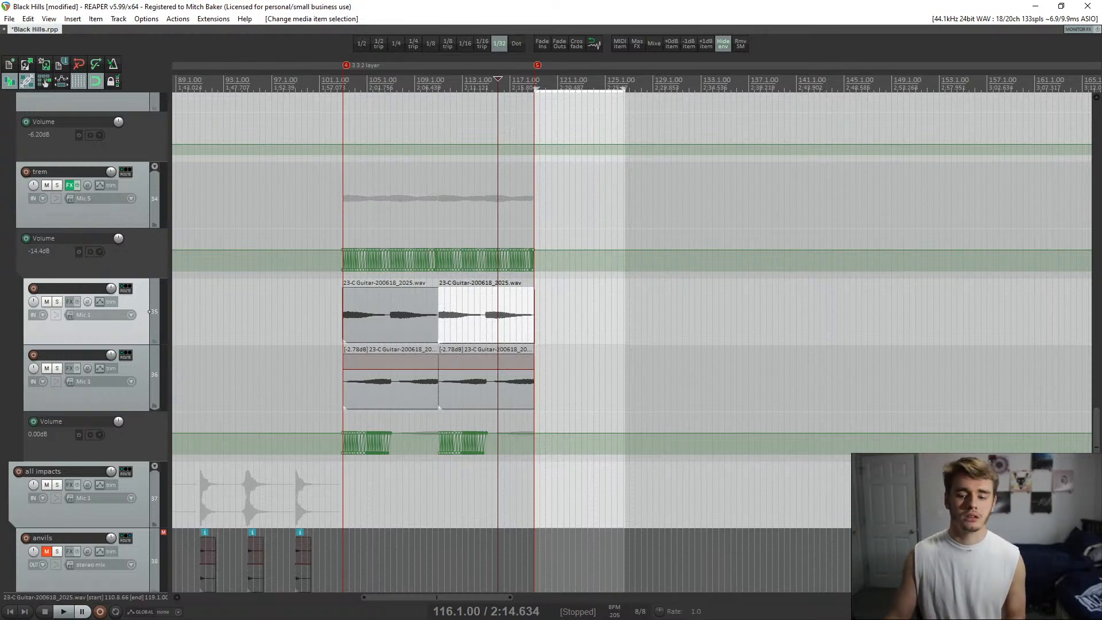
{"action": "key", "text": "space"}
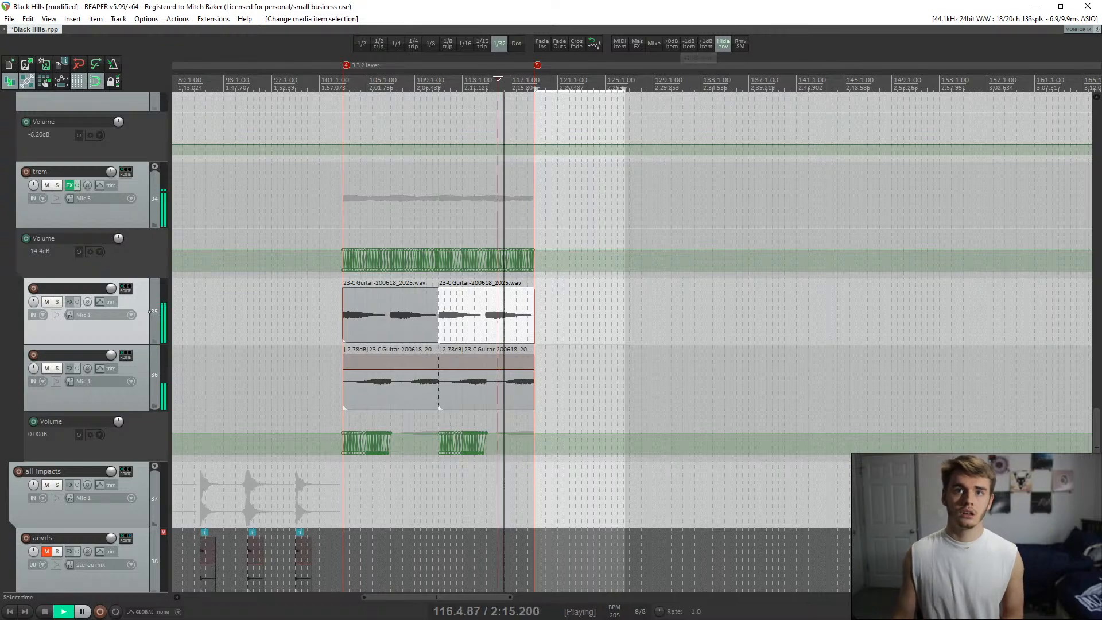
{"action": "scroll", "coordinate": [619, 258], "scroll_direction": "up", "scroll_amount": 5}
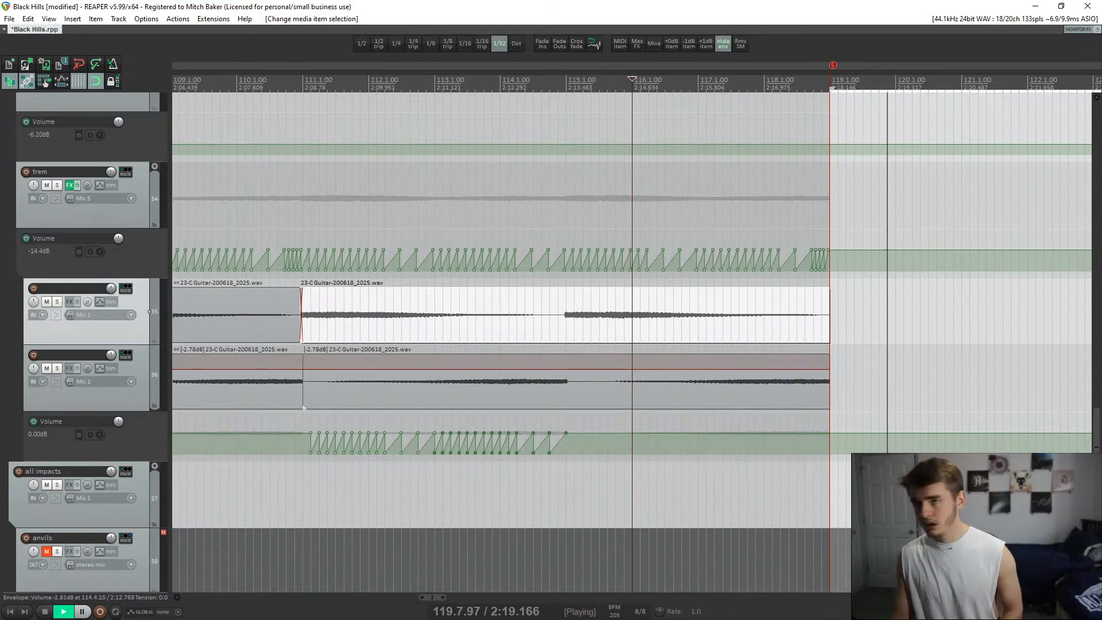
{"action": "scroll", "coordinate": [155, 321], "scroll_direction": "up", "scroll_amount": 8}
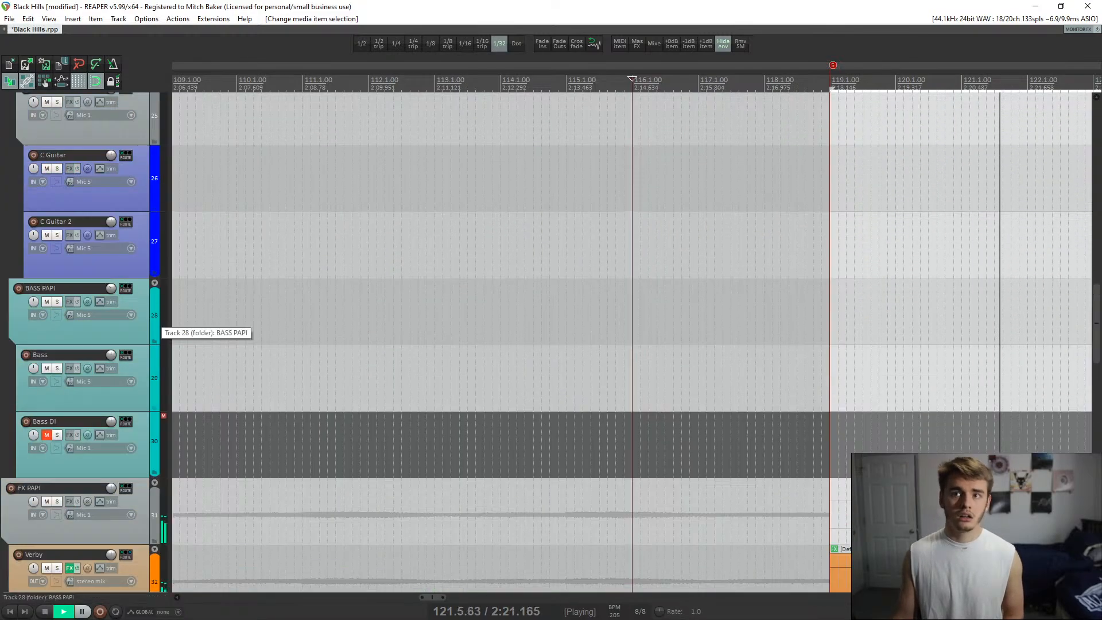
{"action": "scroll", "coordinate": [156, 326], "scroll_direction": "up", "scroll_amount": 8}
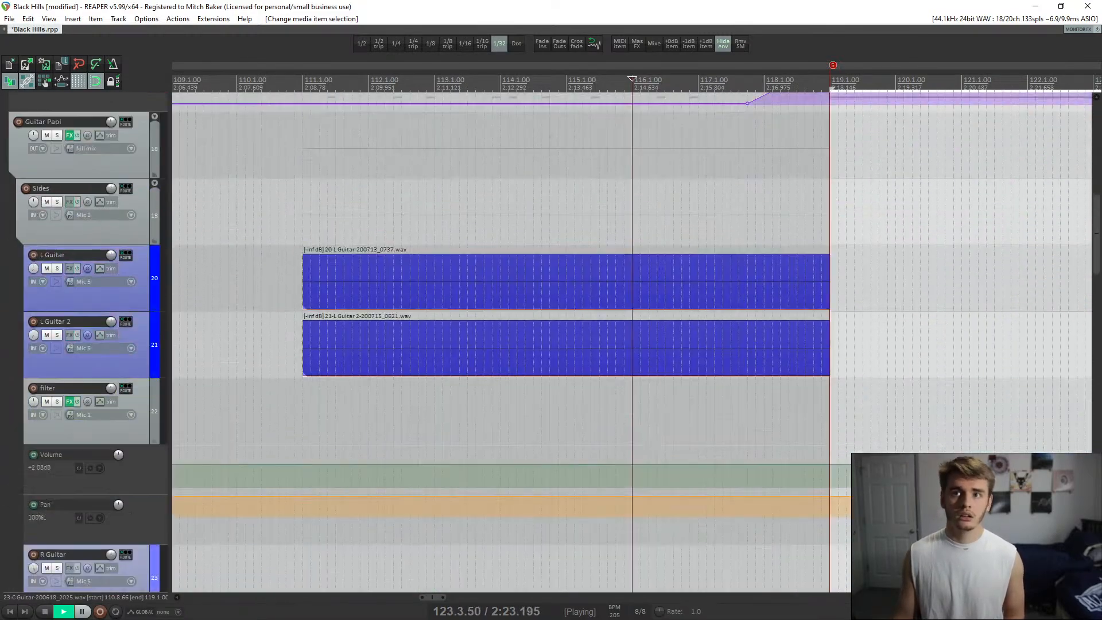
{"action": "scroll", "coordinate": [150, 377], "scroll_direction": "down", "scroll_amount": 15}
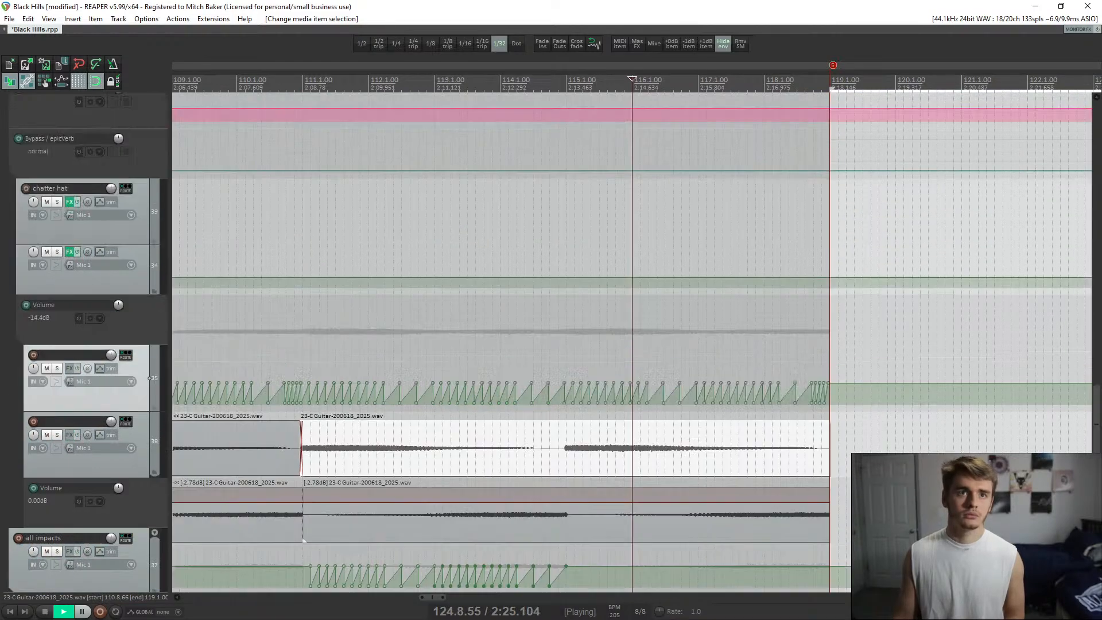
{"action": "scroll", "coordinate": [155, 356], "scroll_direction": "up", "scroll_amount": 6}
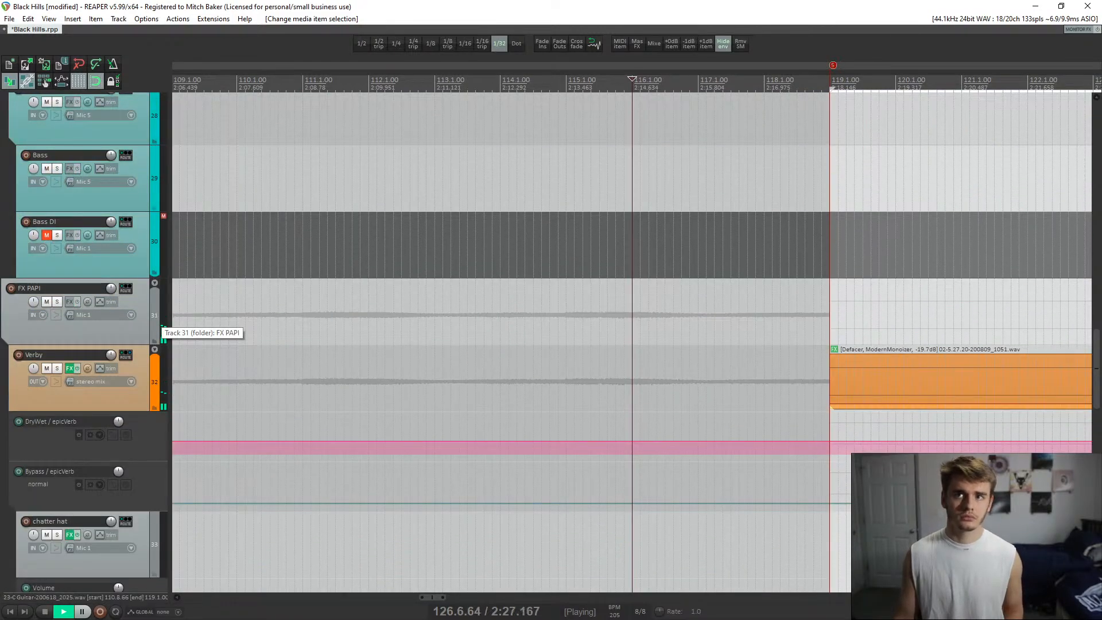
{"action": "scroll", "coordinate": [632, 342], "scroll_direction": "down", "scroll_amount": 5}
{"action": "scroll", "coordinate": [632, 342], "scroll_direction": "up", "scroll_amount": 2}
{"action": "scroll", "coordinate": [631, 342], "scroll_direction": "up", "scroll_amount": 1}
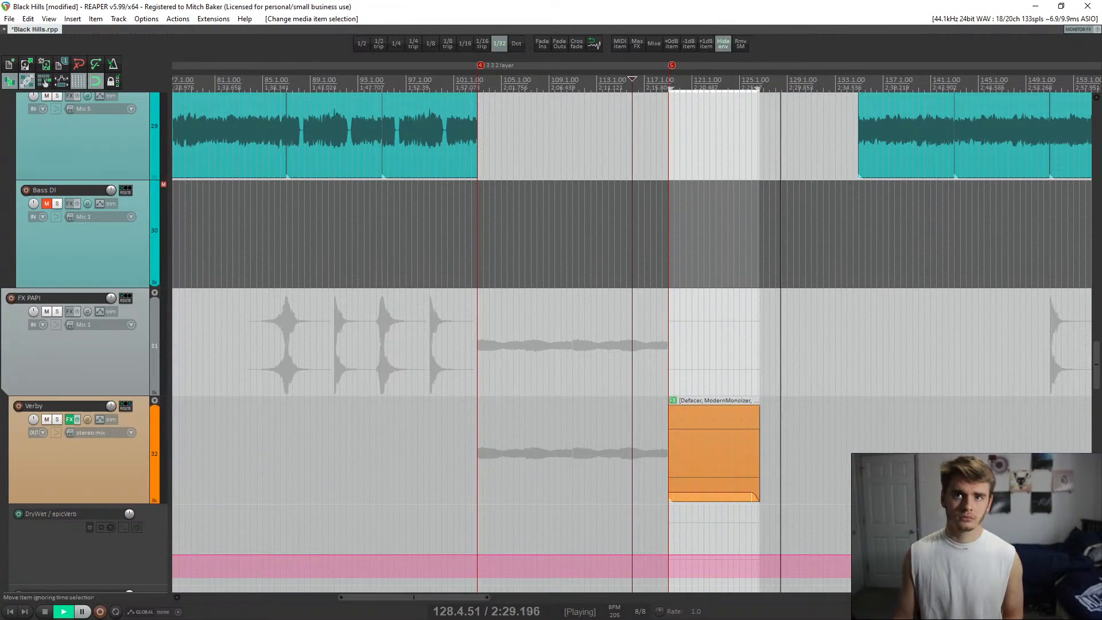
- Audition the Verby audio item from measure 119, then the lead-in to it from 117.5.00
{"action": "left_click", "coordinate": [671, 447]}
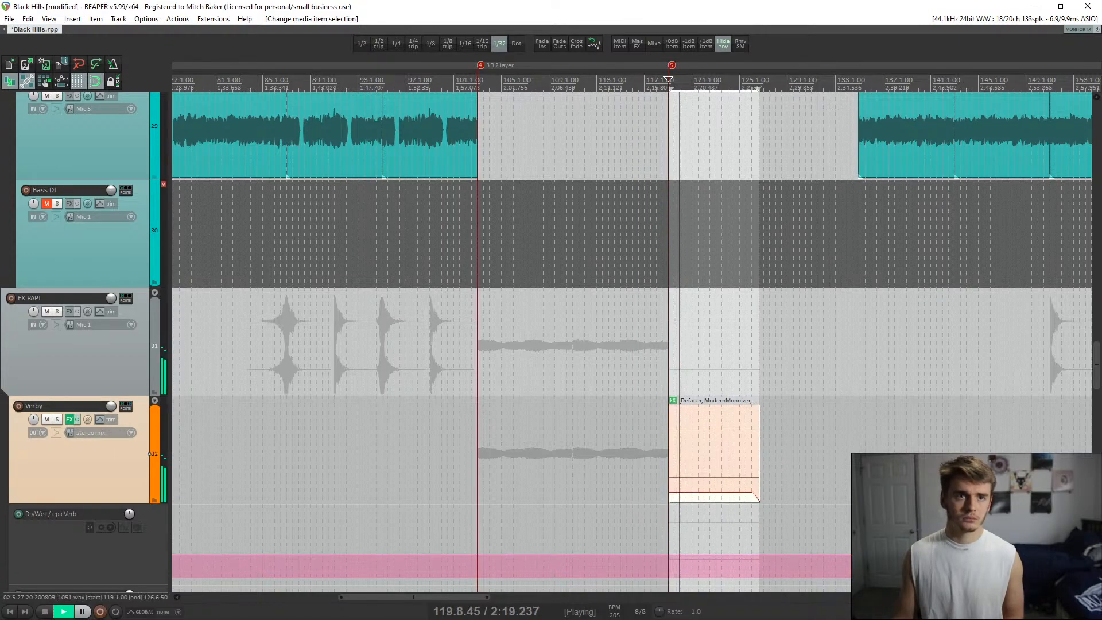
{"action": "key", "text": "space"}
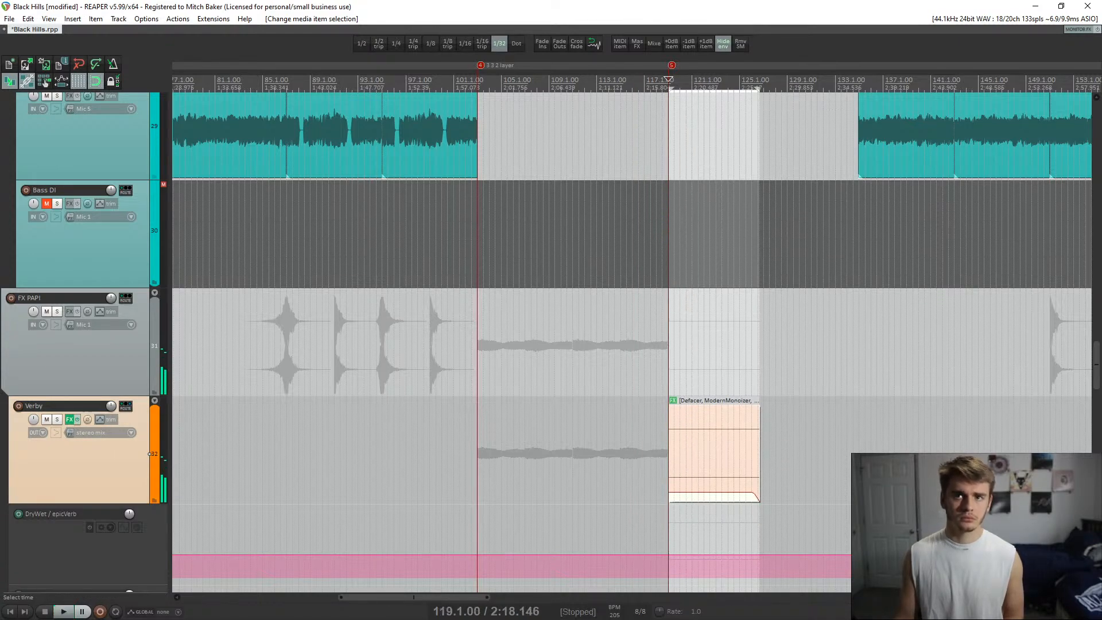
{"action": "left_click", "coordinate": [650, 342]}
{"action": "key", "text": "space"}
{"action": "scroll", "coordinate": [651, 342], "scroll_direction": "up", "scroll_amount": 5}
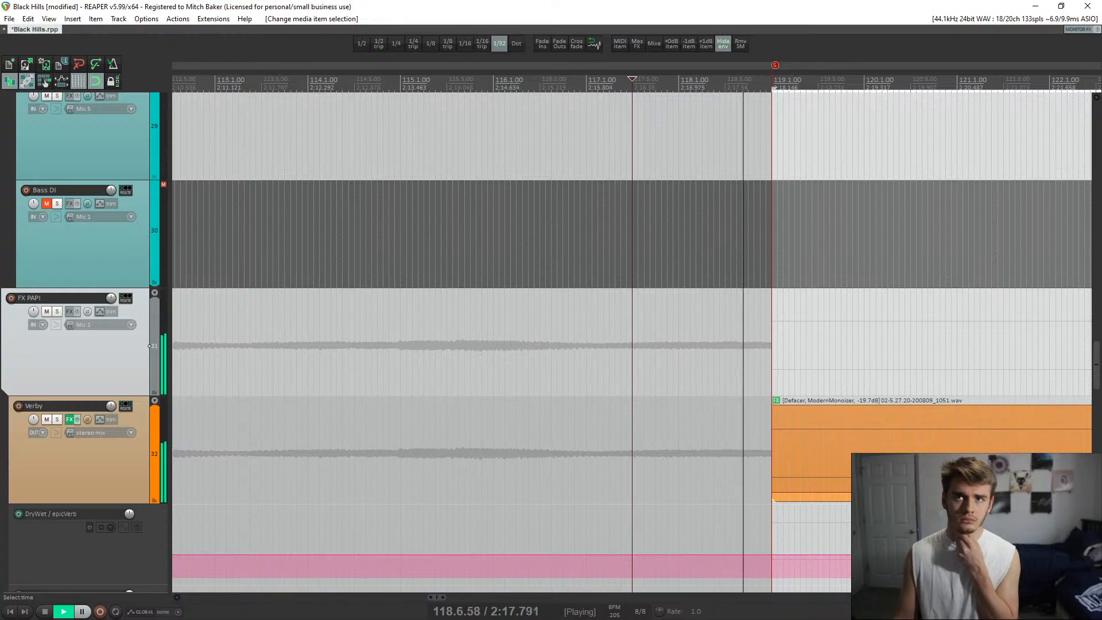
{"action": "scroll", "coordinate": [631, 342], "scroll_direction": "down", "scroll_amount": 3}
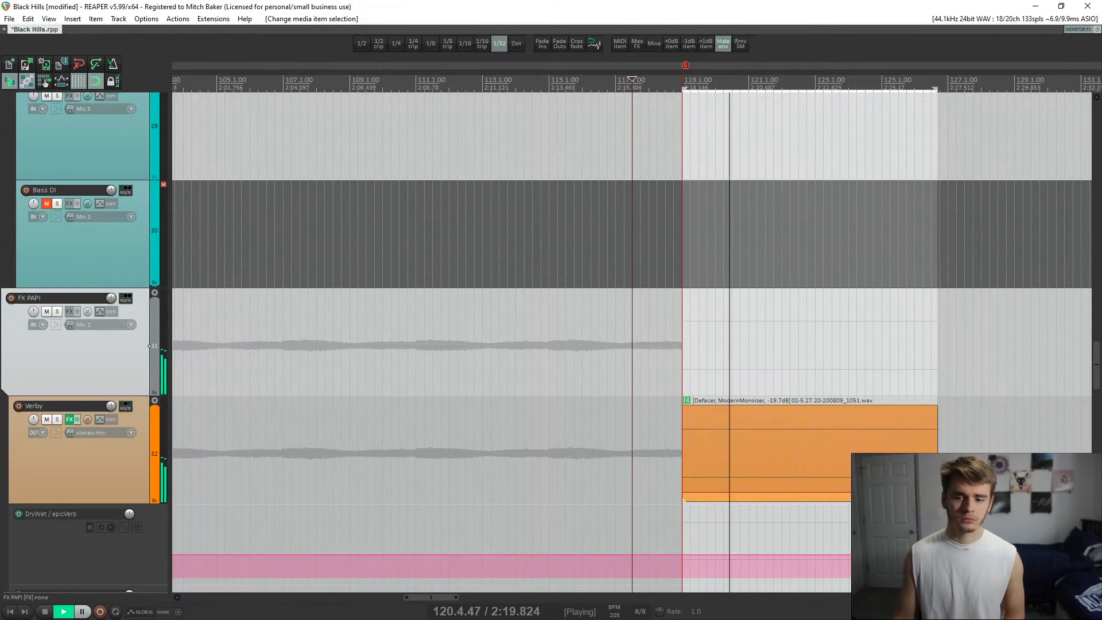
{"action": "key", "text": "space"}
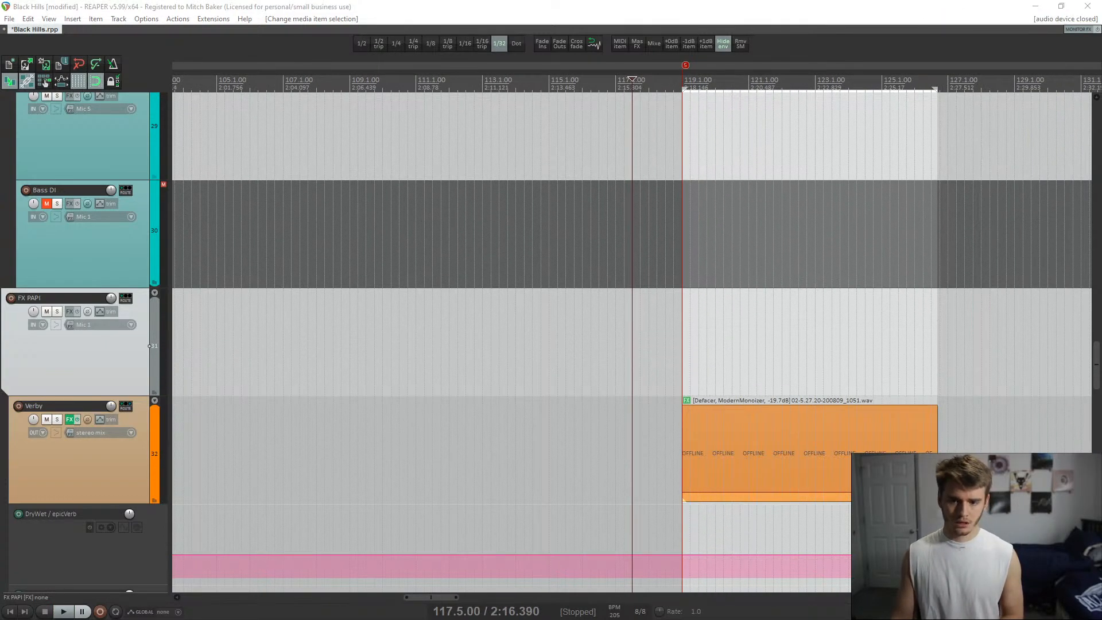
- Place a copy of the Verby audio item directly before measure 119 at full item volume and without its fade-out
{"action": "scroll", "coordinate": [72, 313], "scroll_direction": "down", "scroll_amount": 3}
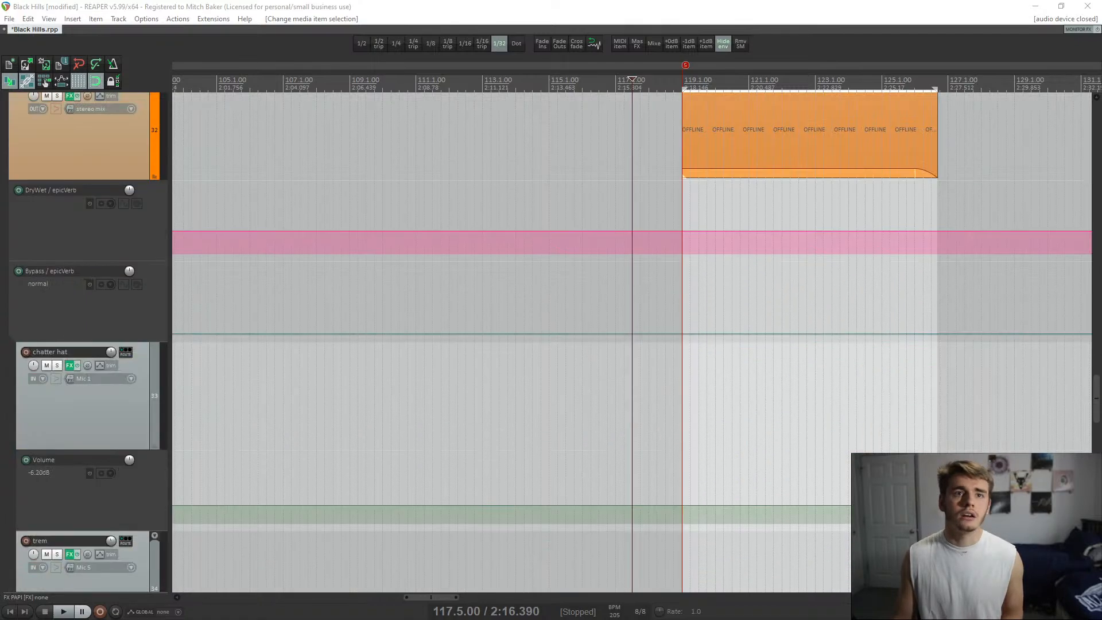
{"action": "scroll", "coordinate": [72, 313], "scroll_direction": "up", "scroll_amount": 2}
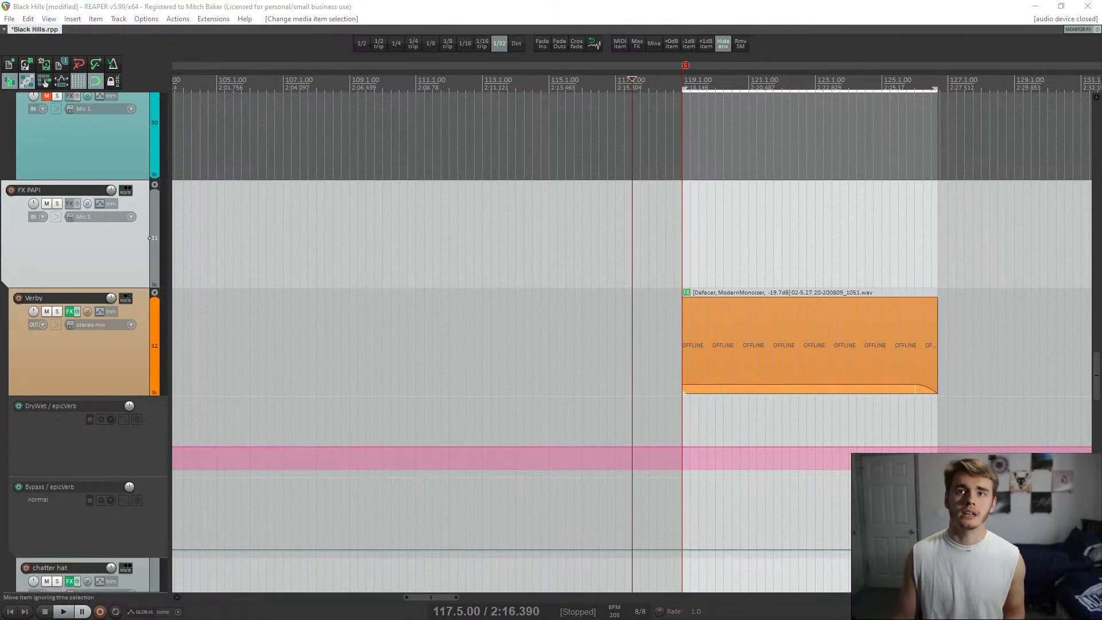
{"action": "left_click", "coordinate": [689, 344]}
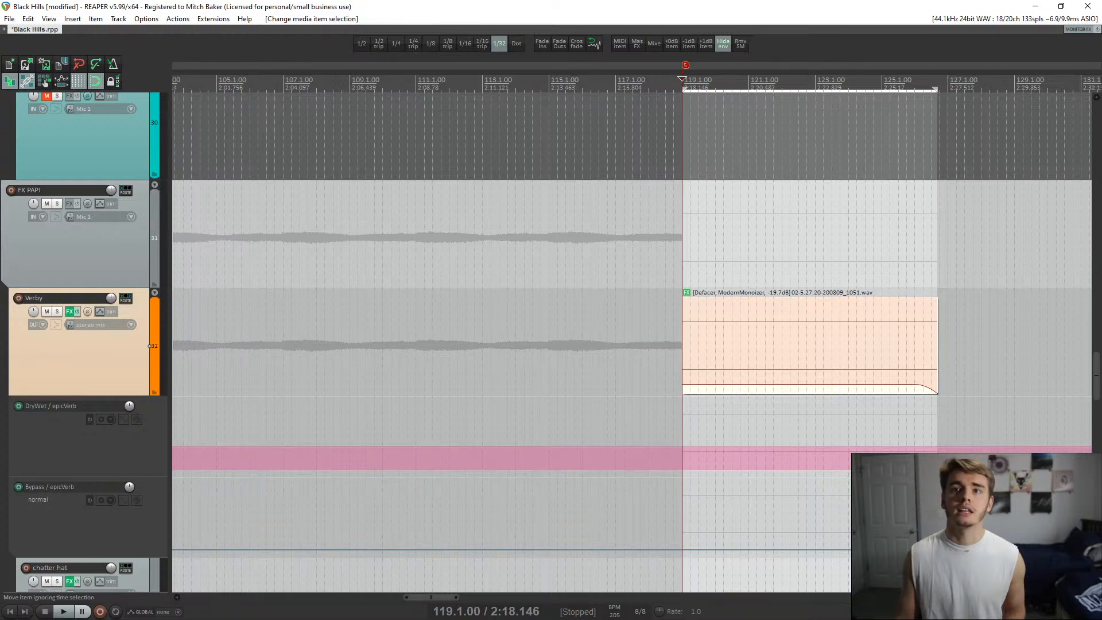
{"action": "left_click_drag", "start_coordinate": [763, 336], "coordinate": [504, 334]}
{"action": "left_click", "coordinate": [426, 345]}
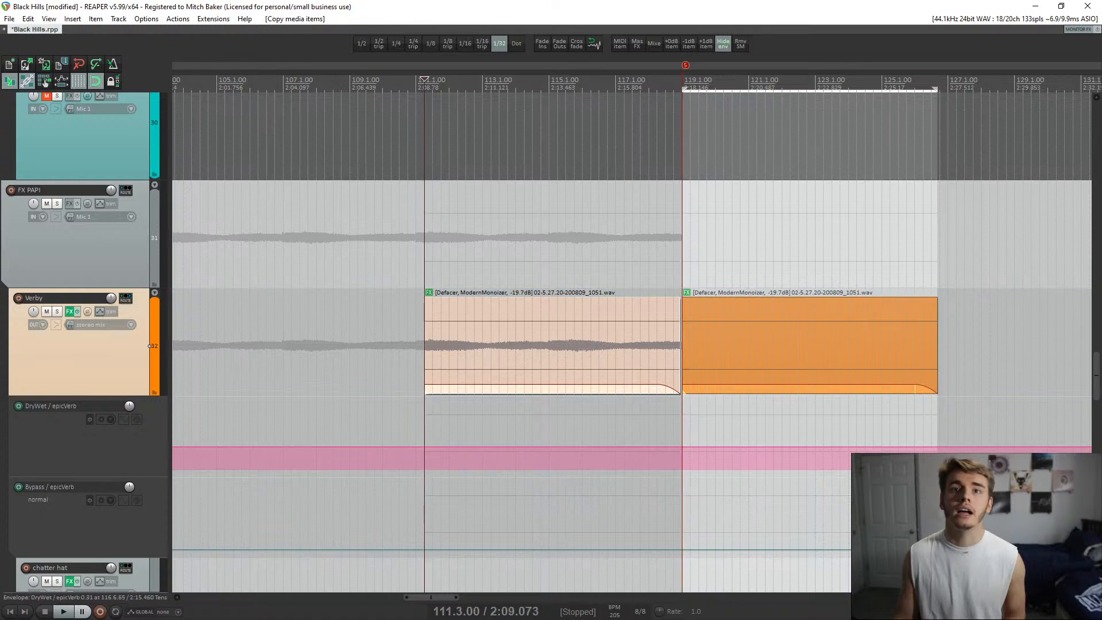
{"action": "left_click_drag", "start_coordinate": [558, 384], "coordinate": [558, 250]}
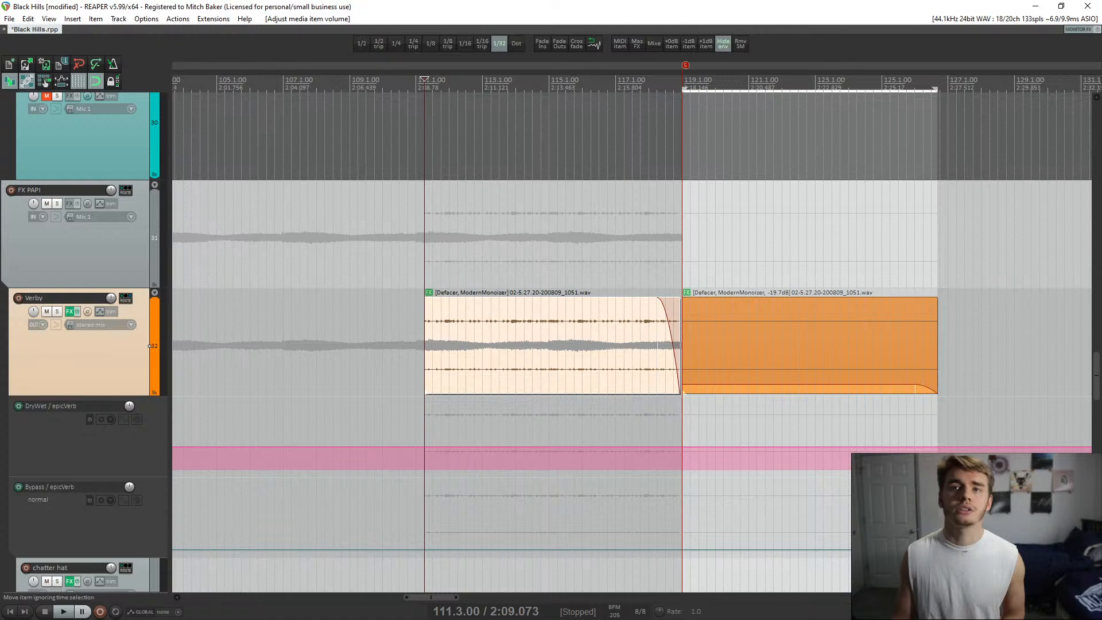
{"action": "left_click_drag", "start_coordinate": [658, 298], "coordinate": [683, 344]}
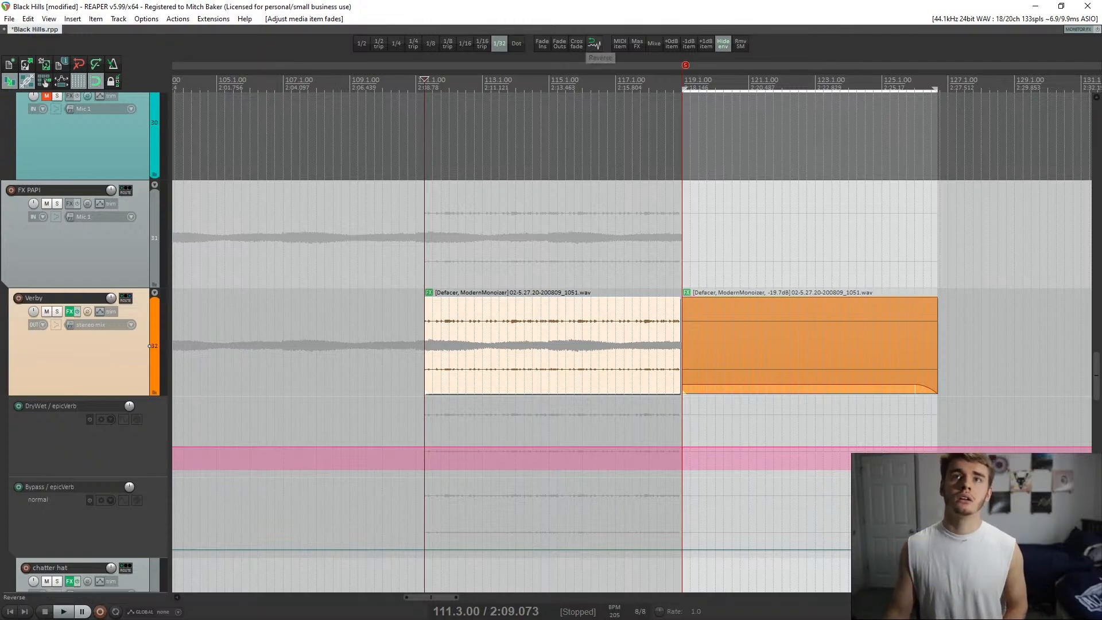
- Reverse the copied Verby item and trim its end back to about 118.3, at the end of a sound burst
{"action": "left_click", "coordinate": [594, 43]}
{"action": "scroll", "coordinate": [673, 345], "scroll_direction": "up", "scroll_amount": 5}
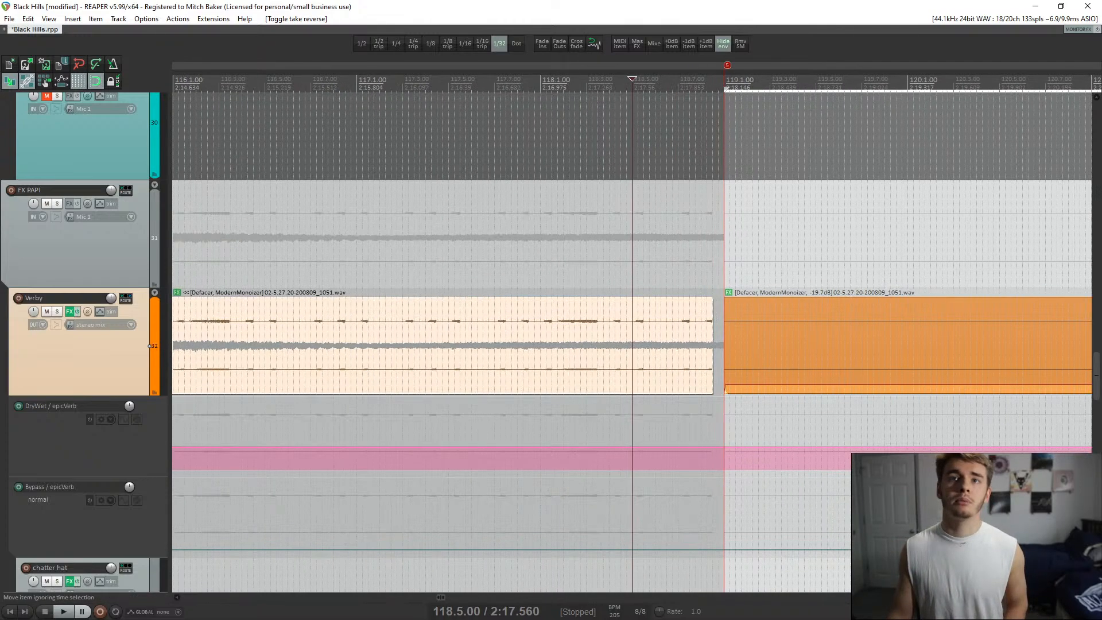
{"action": "scroll", "coordinate": [632, 344], "scroll_direction": "up", "scroll_amount": 2}
{"action": "left_click_drag", "start_coordinate": [746, 344], "coordinate": [584, 344]}
{"action": "left_click", "coordinate": [526, 321]}
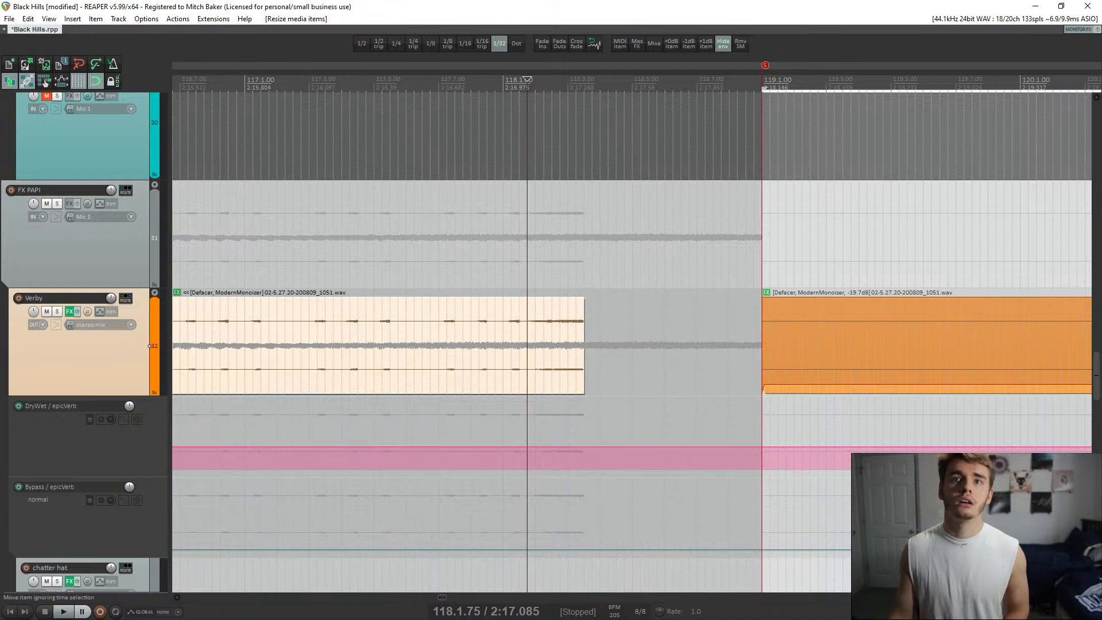
- Move the reversed item to end at 119.1.00 and cut away everything before its last burst, at about 118.7
{"action": "left_click_drag", "start_coordinate": [527, 321], "coordinate": [706, 332]}
{"action": "left_click", "coordinate": [699, 305]}
{"action": "key", "text": "s"}
{"action": "left_click", "coordinate": [694, 312]}
{"action": "key", "text": "Delete"}
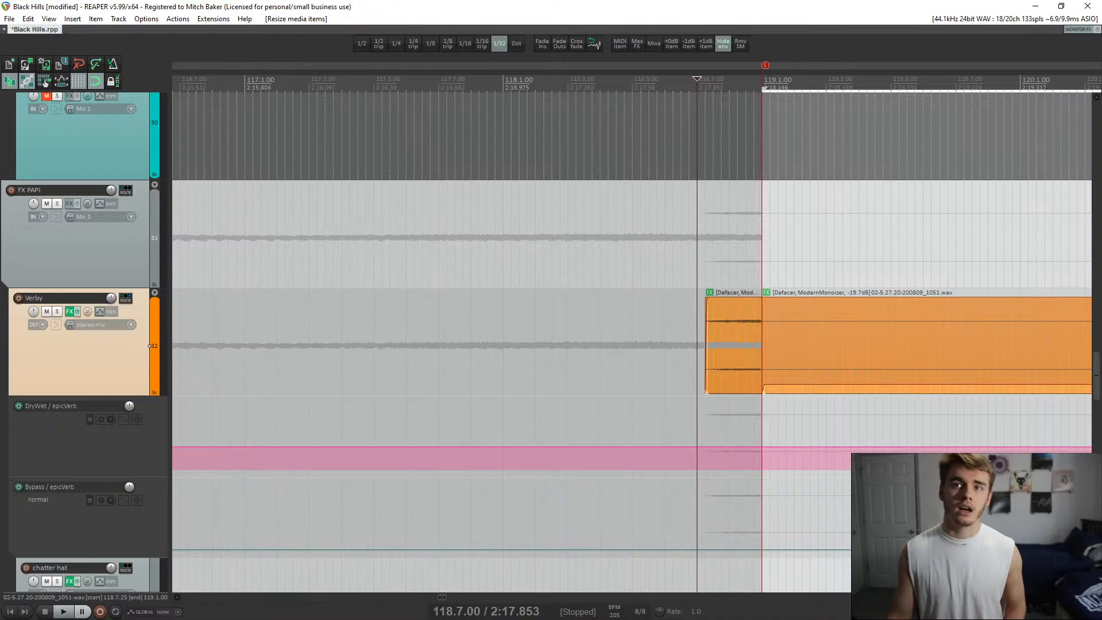
- Time-stretch the reversed snippet to start at 117.5.25 at a rate of 0.149 and audition it with the Verby track soloed
{"action": "left_click_drag", "start_coordinate": [706, 344], "coordinate": [383, 357]}
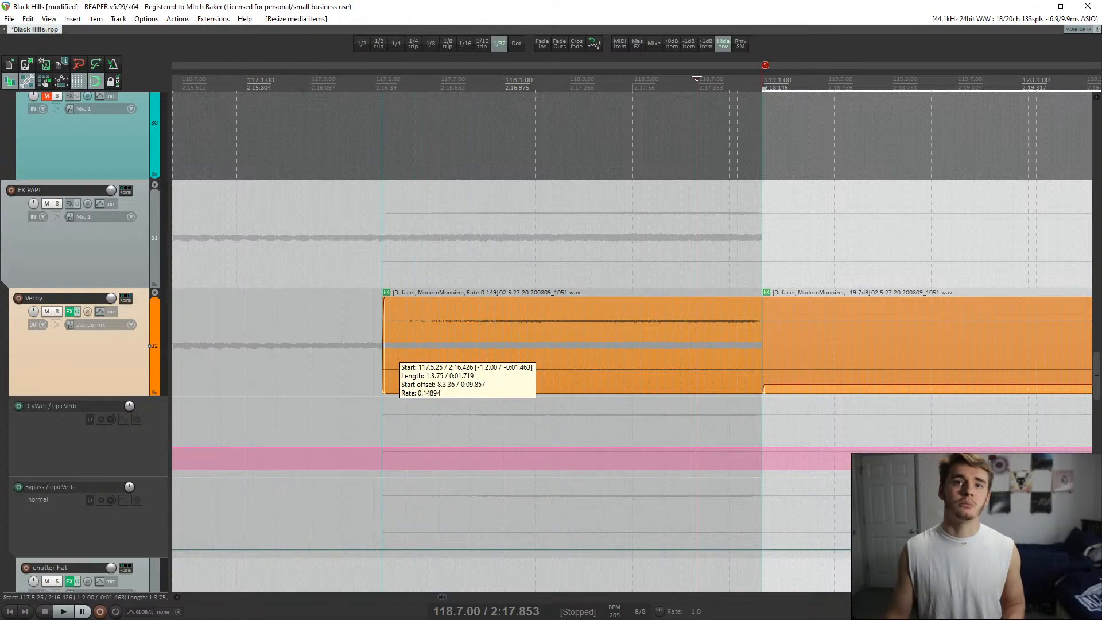
{"action": "left_click", "coordinate": [398, 318]}
{"action": "key", "text": "space"}
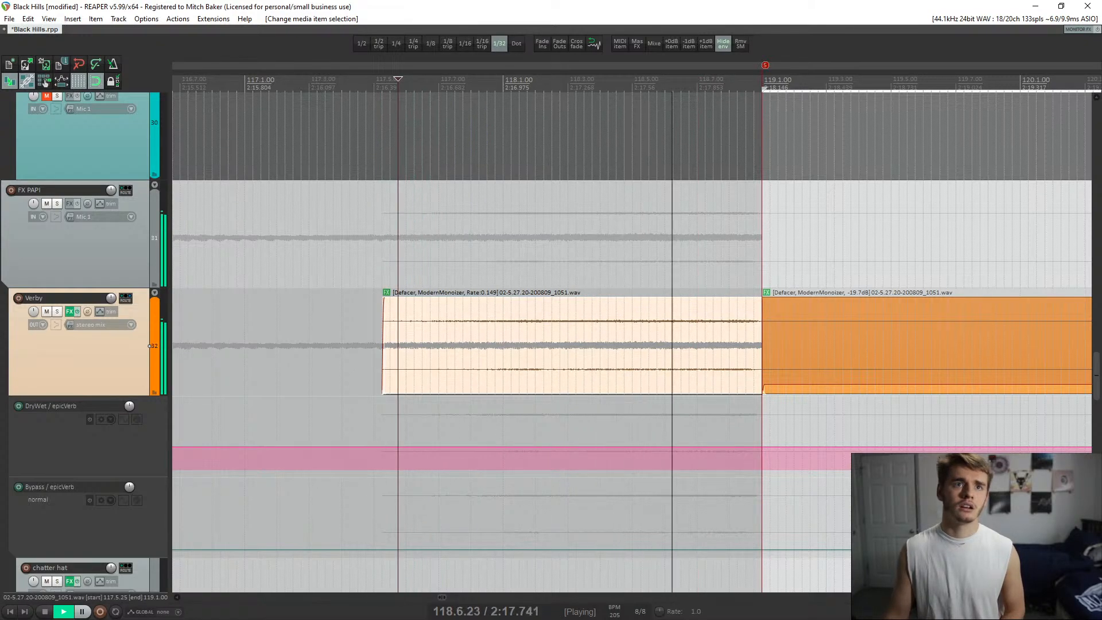
{"action": "left_click", "coordinate": [57, 311]}
{"action": "key", "text": "space"}
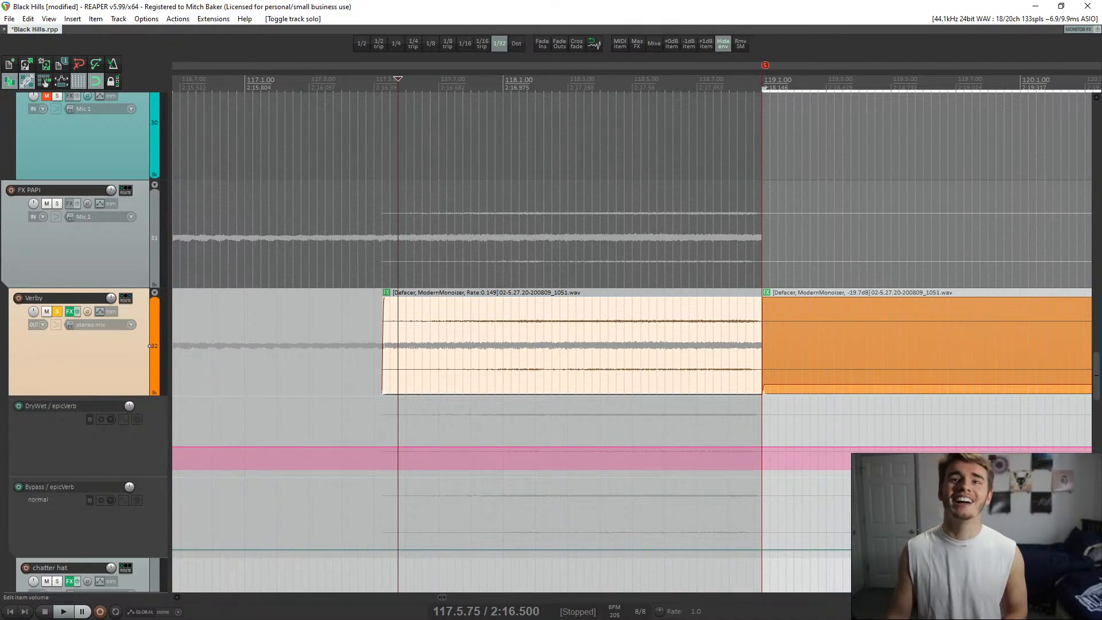
- Lower the stretched snippet's volume to -22.2 dB and shift it slightly later to overlap the Verby item at measure 119
{"action": "left_click_drag", "start_coordinate": [683, 297], "coordinate": [724, 374]}
{"action": "left_click", "coordinate": [261, 253]}
{"action": "key", "text": "space"}
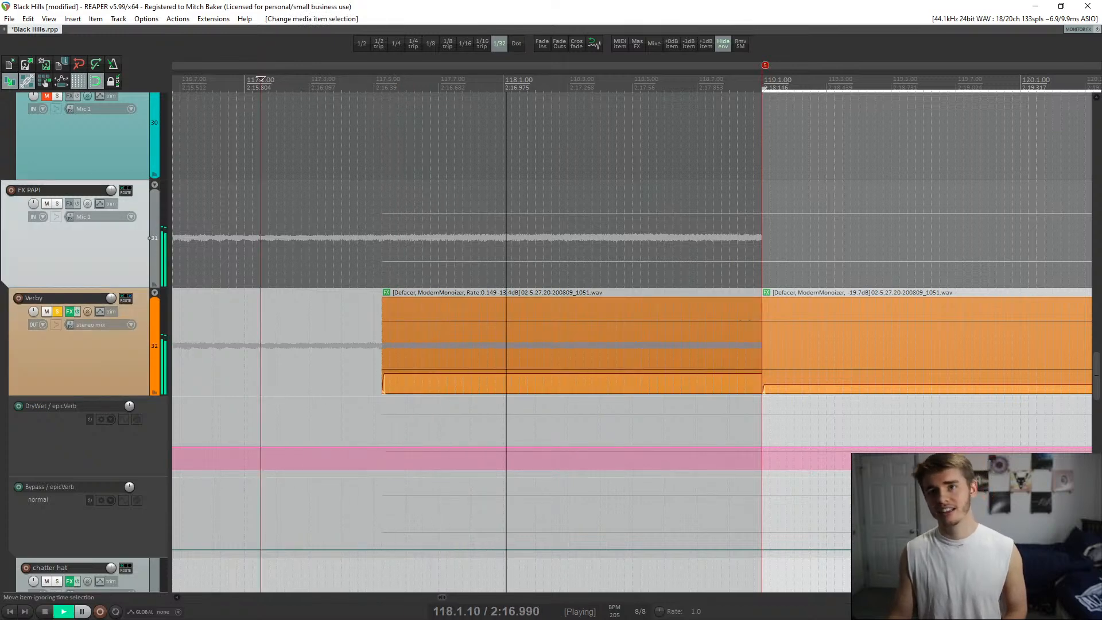
{"action": "left_click_drag", "start_coordinate": [763, 374], "coordinate": [766, 393]}
{"action": "key", "text": "space"}
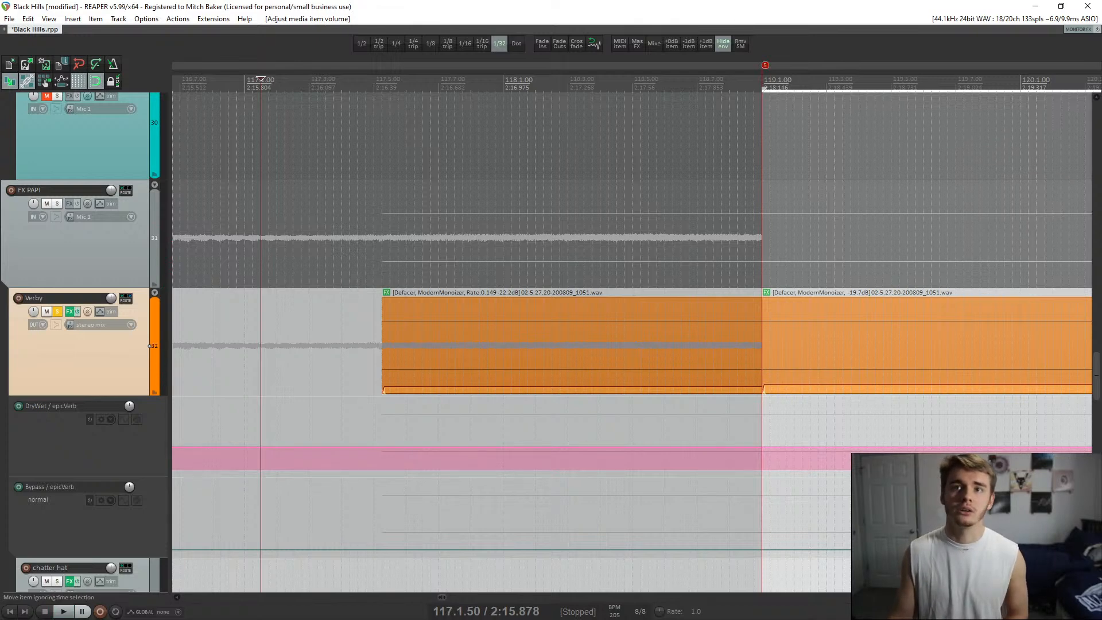
{"action": "left_click_drag", "start_coordinate": [762, 392], "coordinate": [766, 390]}
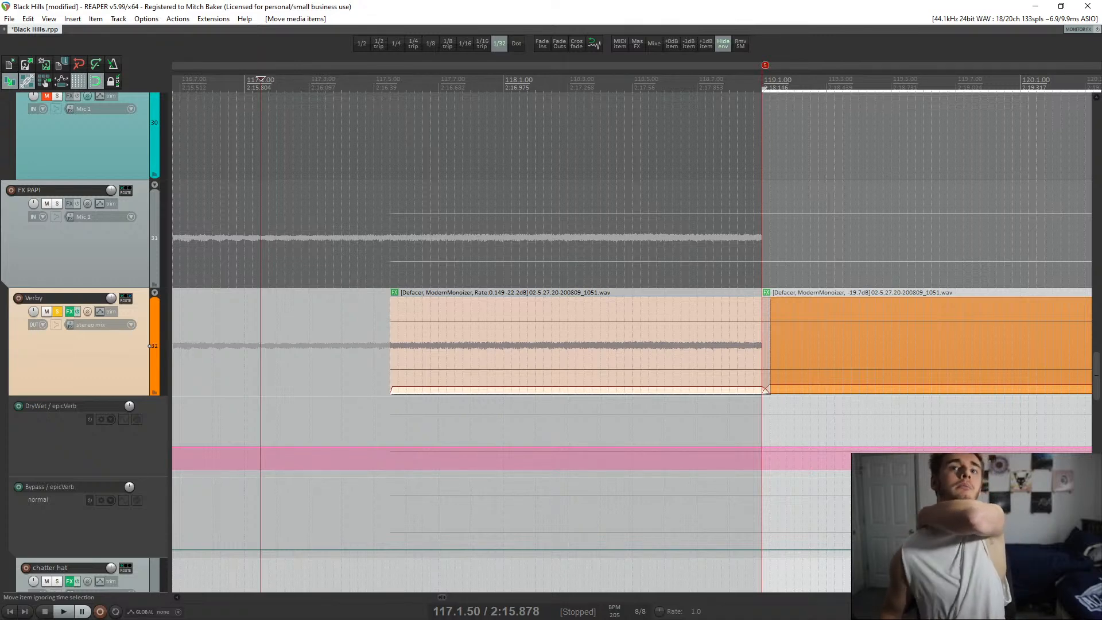
- Fade in the stretched Verby snippet across its full length up to 119.1.00 and audition the result with the track soloed
{"action": "left_click", "coordinate": [392, 390]}
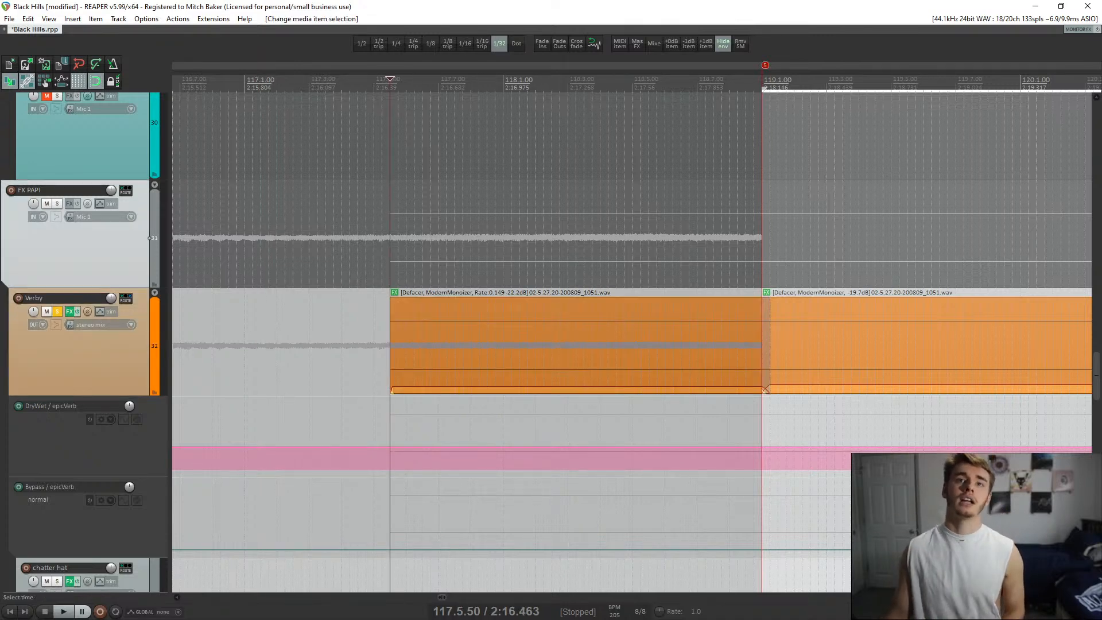
{"action": "left_click", "coordinate": [308, 367]}
{"action": "key", "text": "space"}
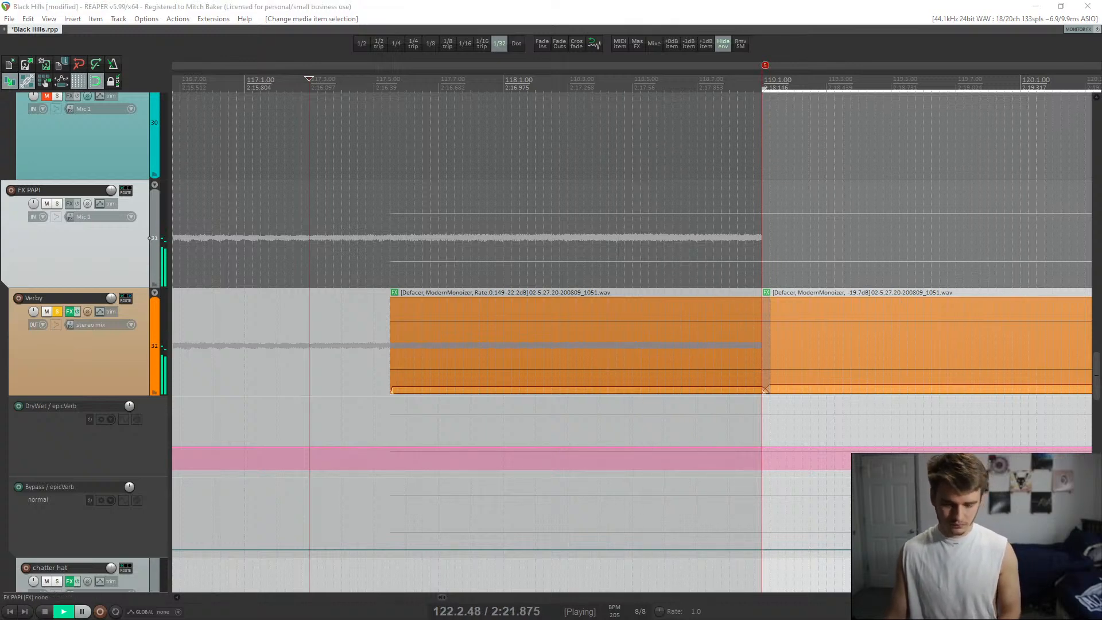
{"action": "left_click", "coordinate": [374, 356]}
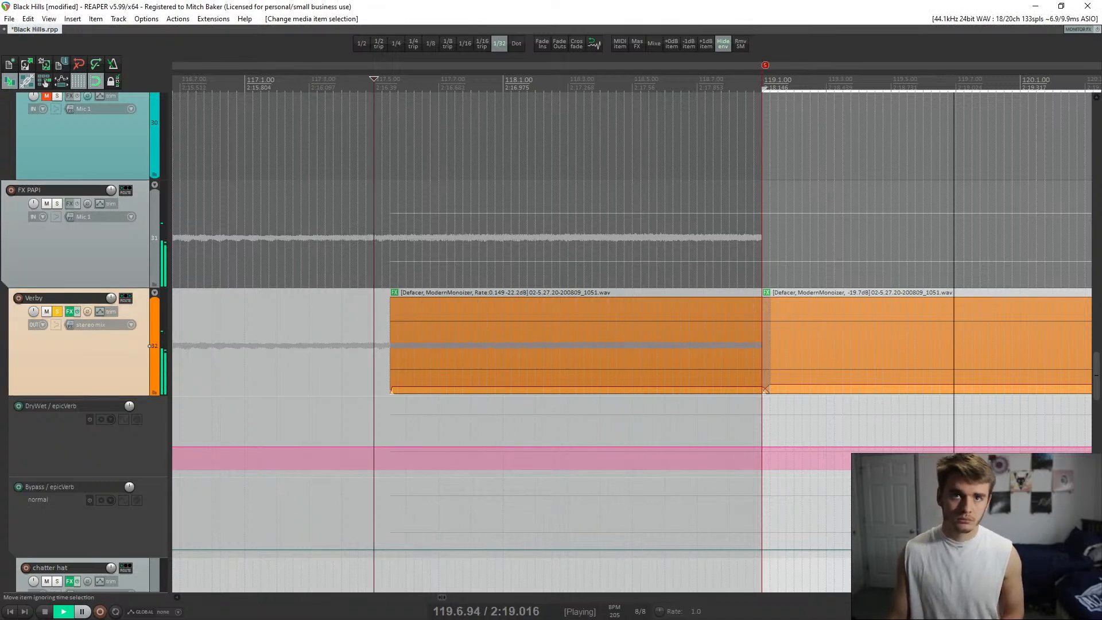
{"action": "left_click_drag", "start_coordinate": [396, 304], "coordinate": [762, 304]}
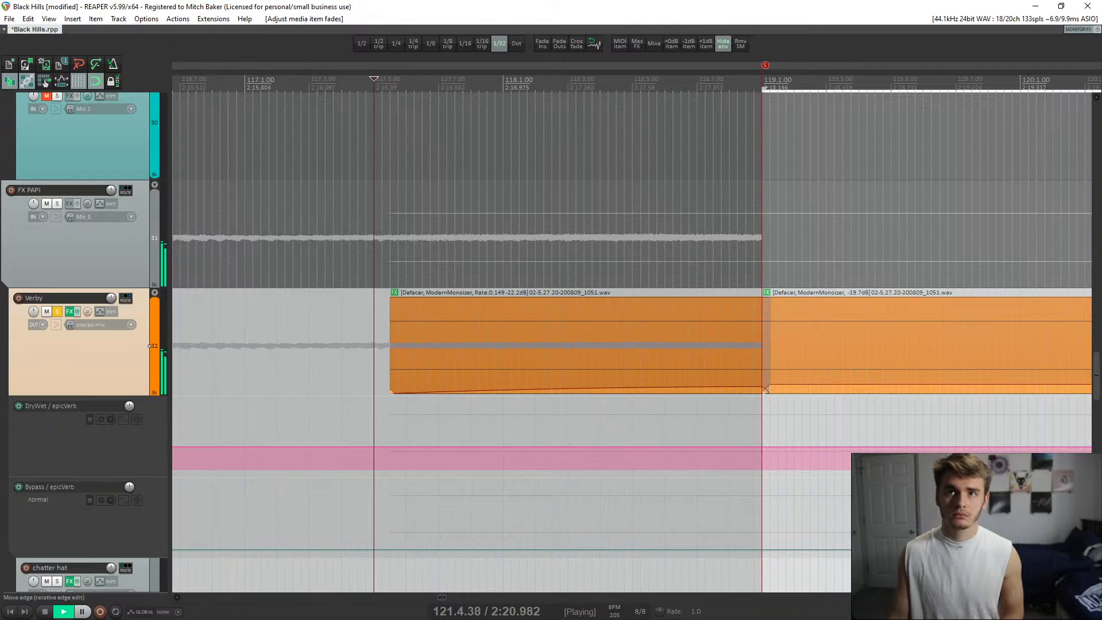
{"action": "left_click", "coordinate": [349, 247]}
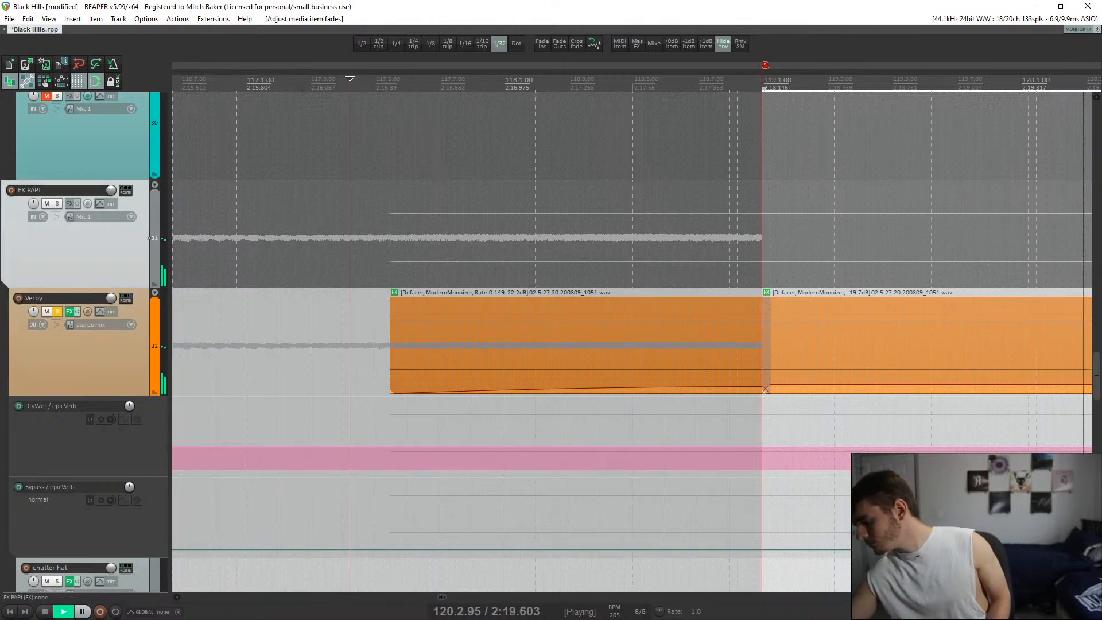
{"action": "key", "text": "space"}
{"action": "key", "text": "space"}
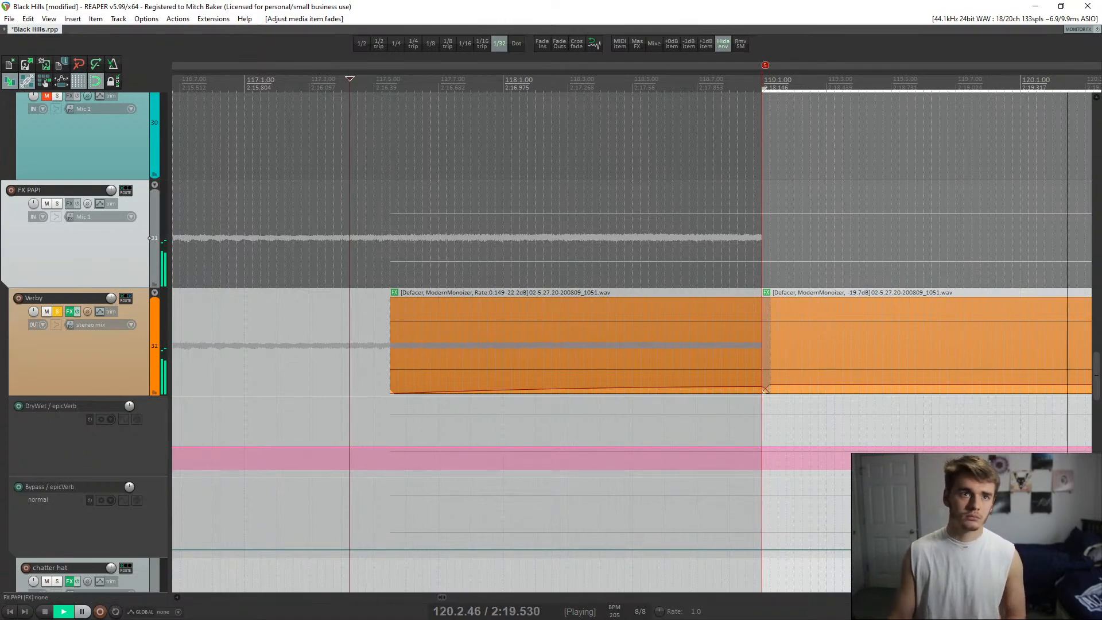
- Unsolo the Verby track and audition the transition in the full mix, briefly comparing it with the soloed track
{"action": "key", "text": "space"}
{"action": "left_click", "coordinate": [56, 311]}
{"action": "key", "text": "space"}
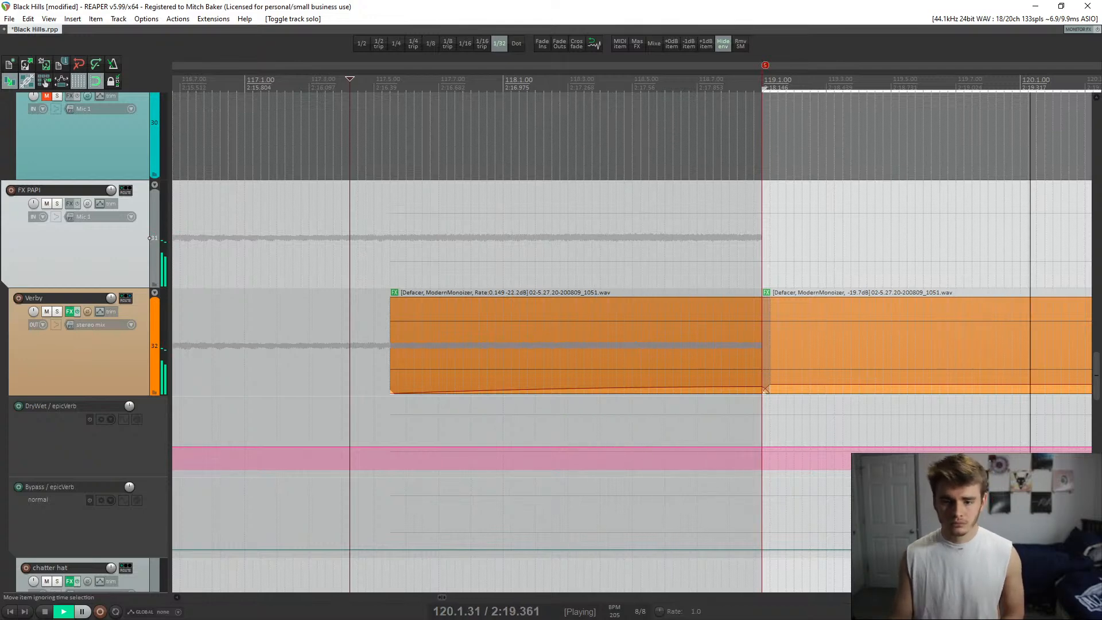
{"action": "key", "text": "space"}
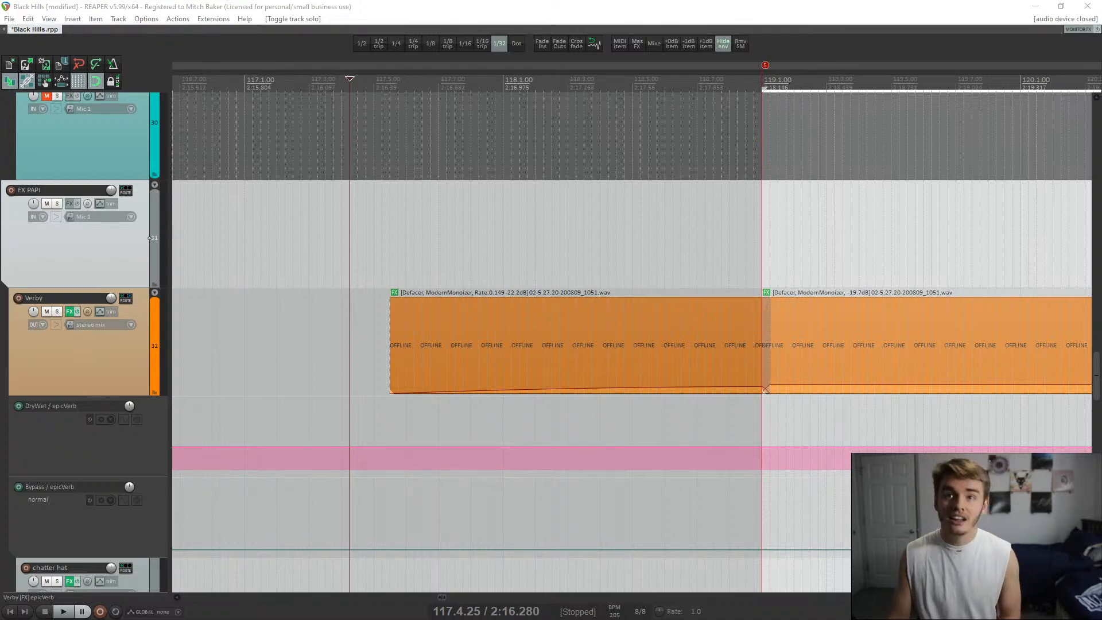
{"action": "key", "text": "space"}
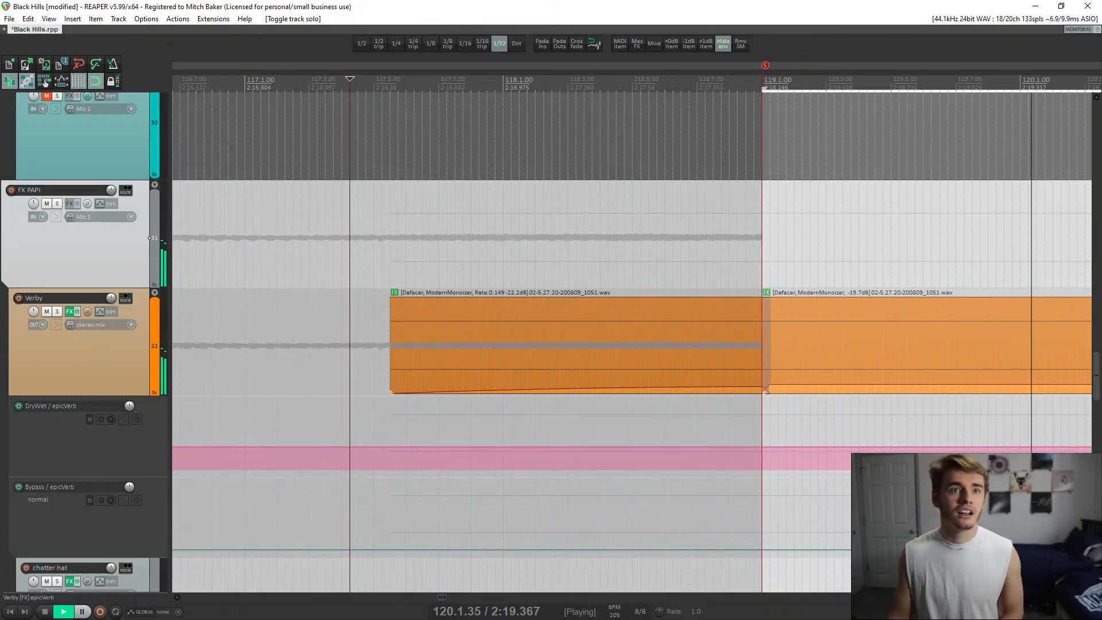
{"action": "left_click", "coordinate": [57, 311]}
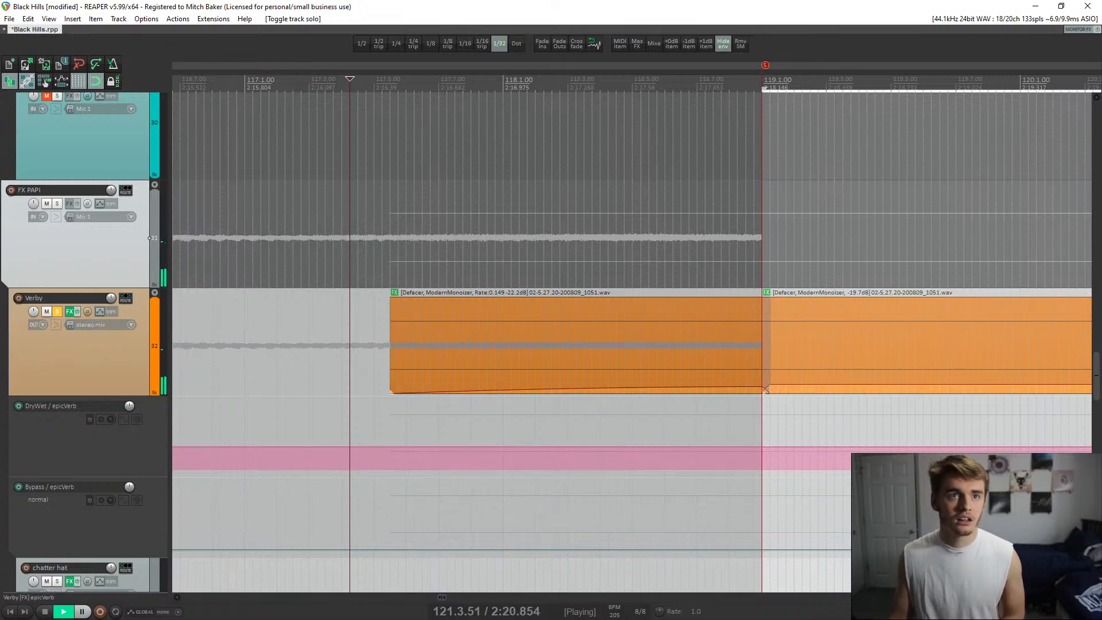
{"action": "left_click", "coordinate": [56, 311]}
{"action": "left_click", "coordinate": [285, 83]}
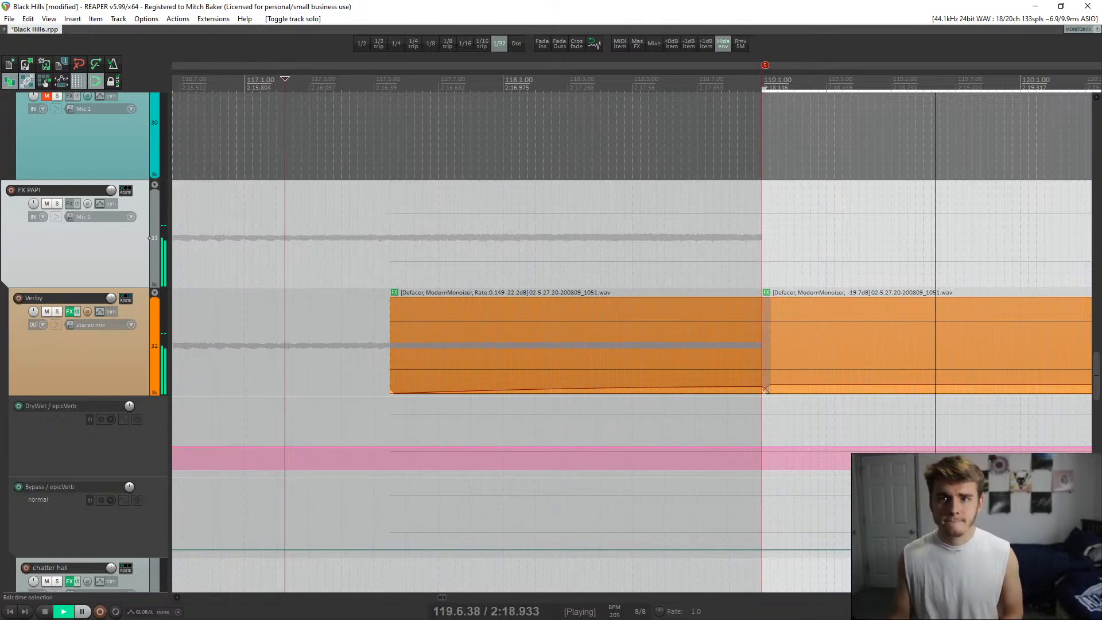
- Play all tracks from 113.8.50 to check the lead-in to the transition at measure 119
{"action": "scroll", "coordinate": [632, 341], "scroll_direction": "down", "scroll_amount": 4}
{"action": "scroll", "coordinate": [631, 342], "scroll_direction": "down", "scroll_amount": 6}
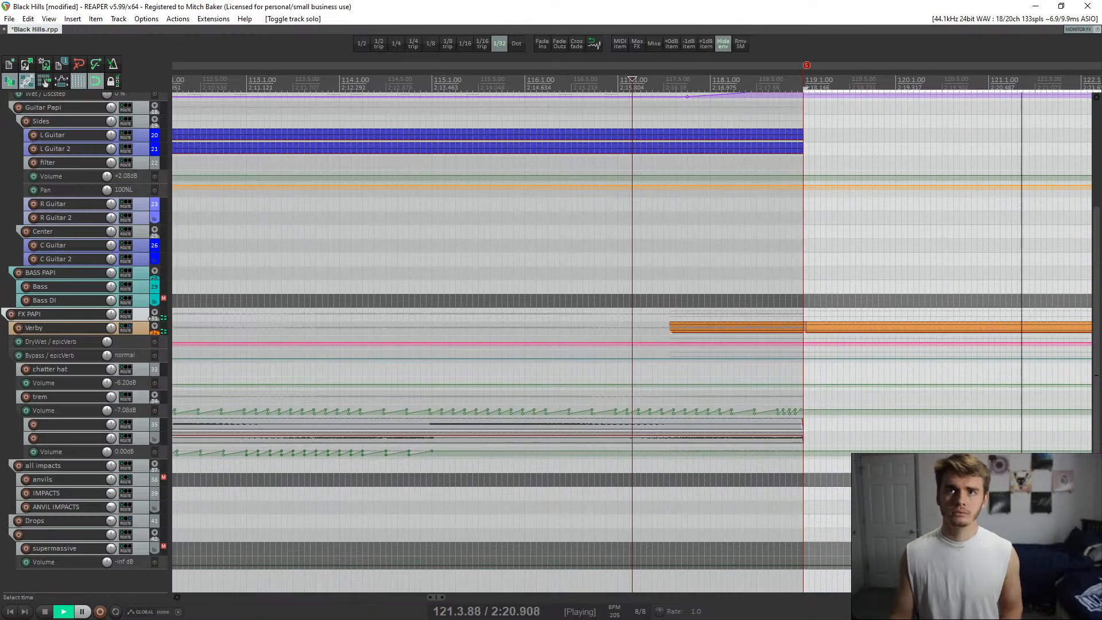
{"action": "left_click", "coordinate": [333, 245]}
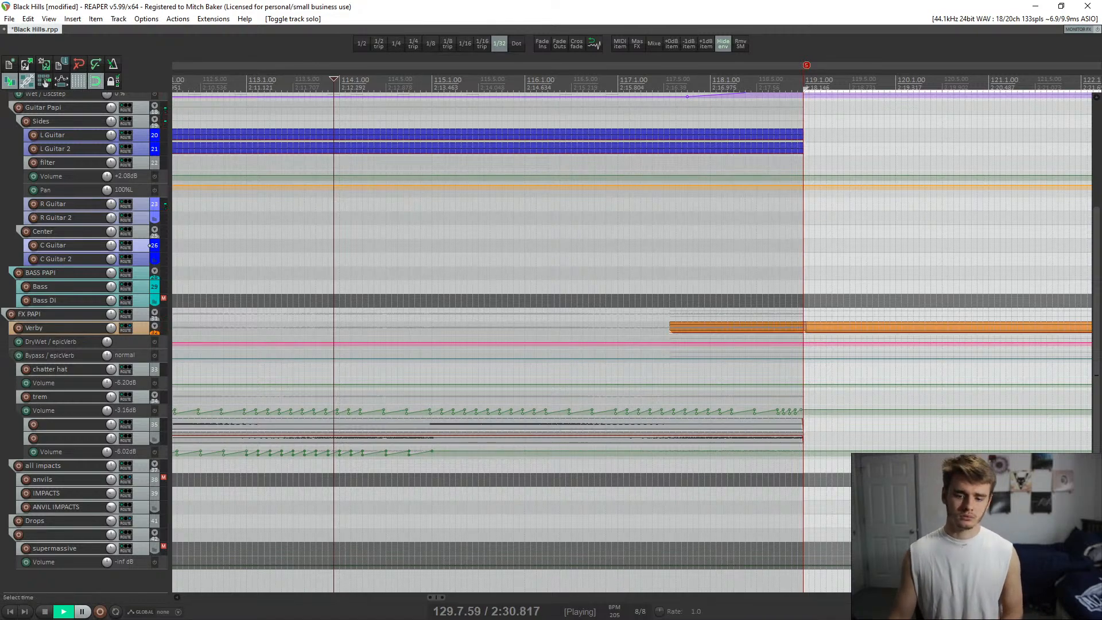
{"action": "key", "text": "space"}
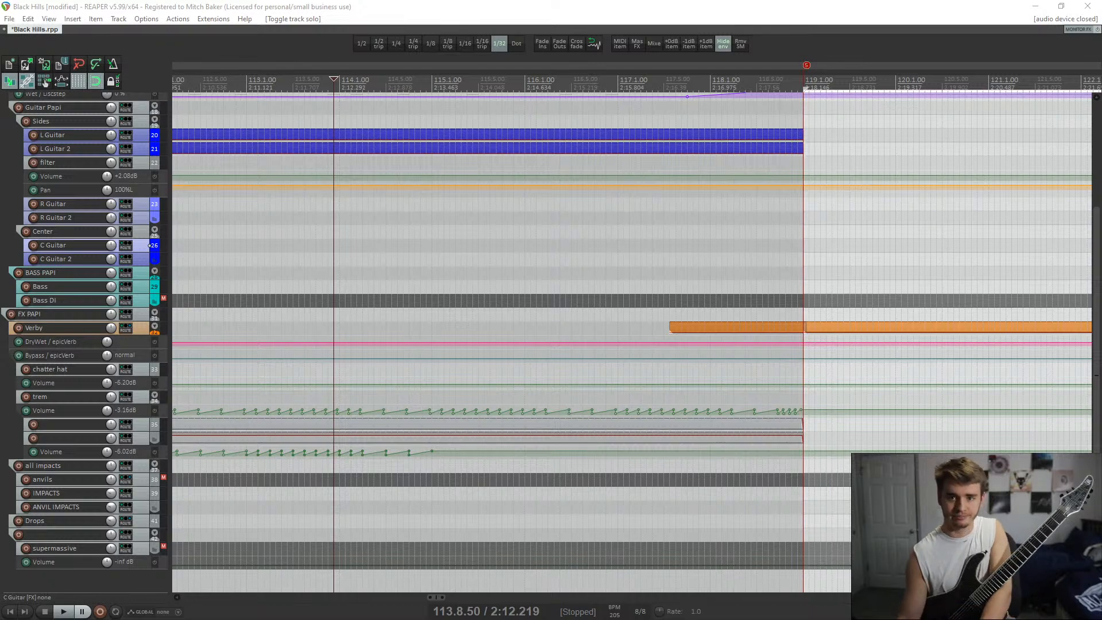
{"action": "key", "text": "space"}
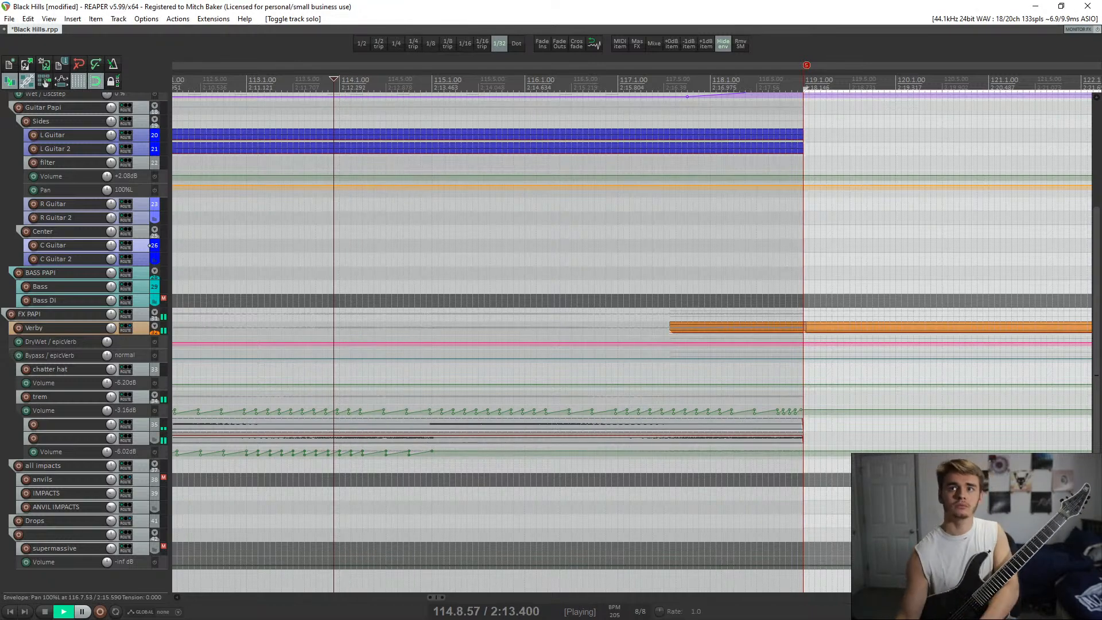
- Listen to the end of the Verby item before measure 127 and the R Guitar part that follows, from 129.7.00
{"action": "scroll", "coordinate": [798, 186], "scroll_direction": "down", "scroll_amount": 3}
{"action": "left_click", "coordinate": [1054, 86]}
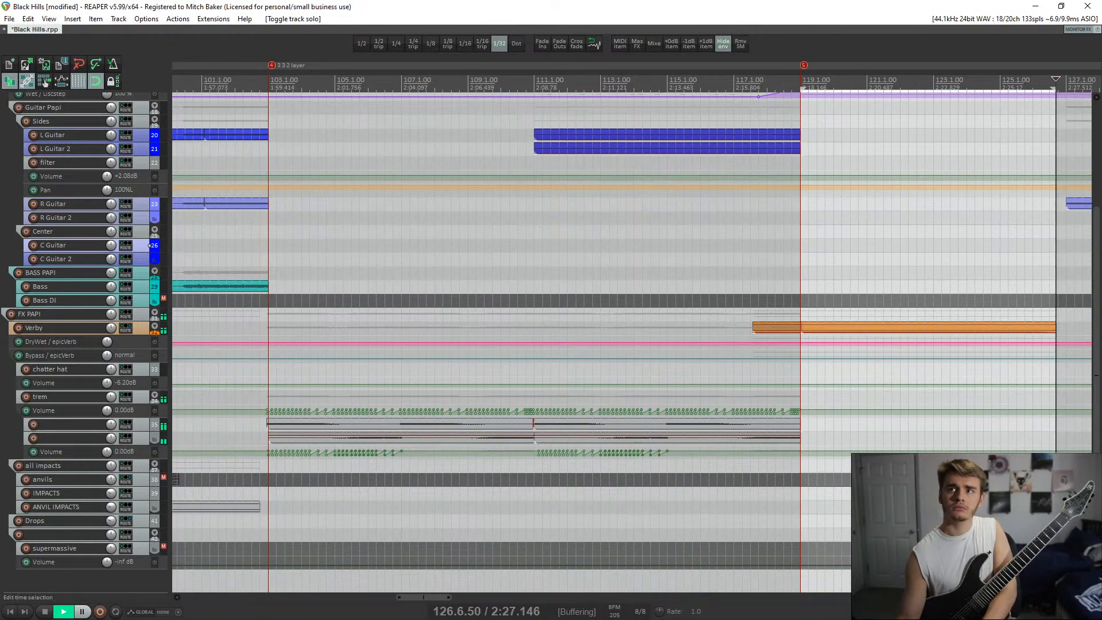
{"action": "scroll", "coordinate": [632, 244], "scroll_direction": "up", "scroll_amount": 5}
{"action": "scroll", "coordinate": [632, 245], "scroll_direction": "down", "scroll_amount": 3}
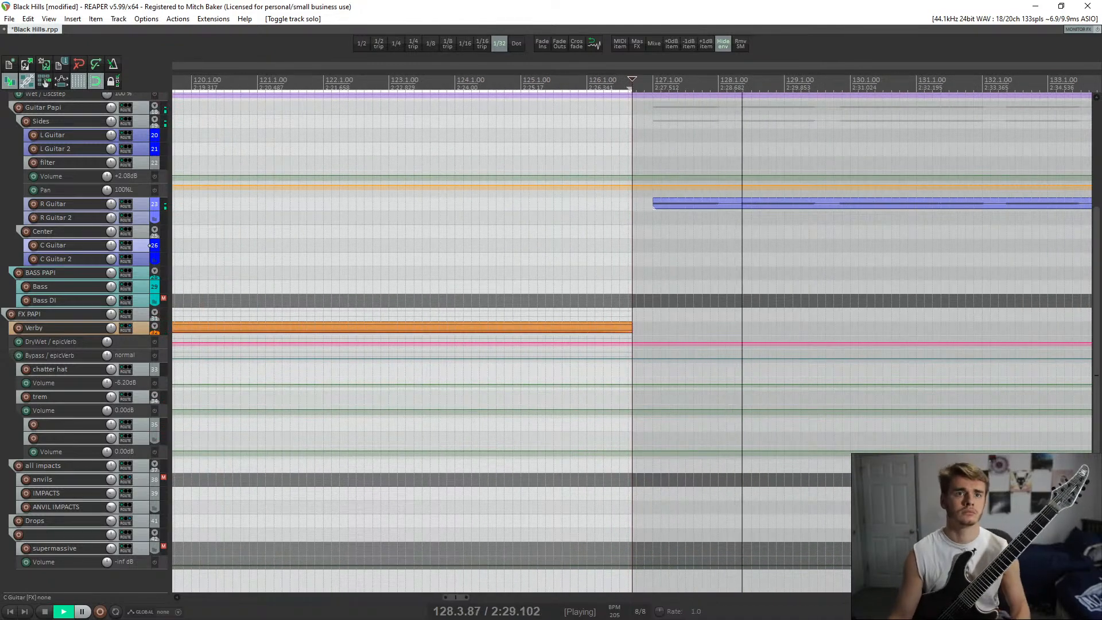
{"action": "scroll", "coordinate": [632, 341], "scroll_direction": "up", "scroll_amount": 3}
{"action": "scroll", "coordinate": [632, 341], "scroll_direction": "up", "scroll_amount": 2}
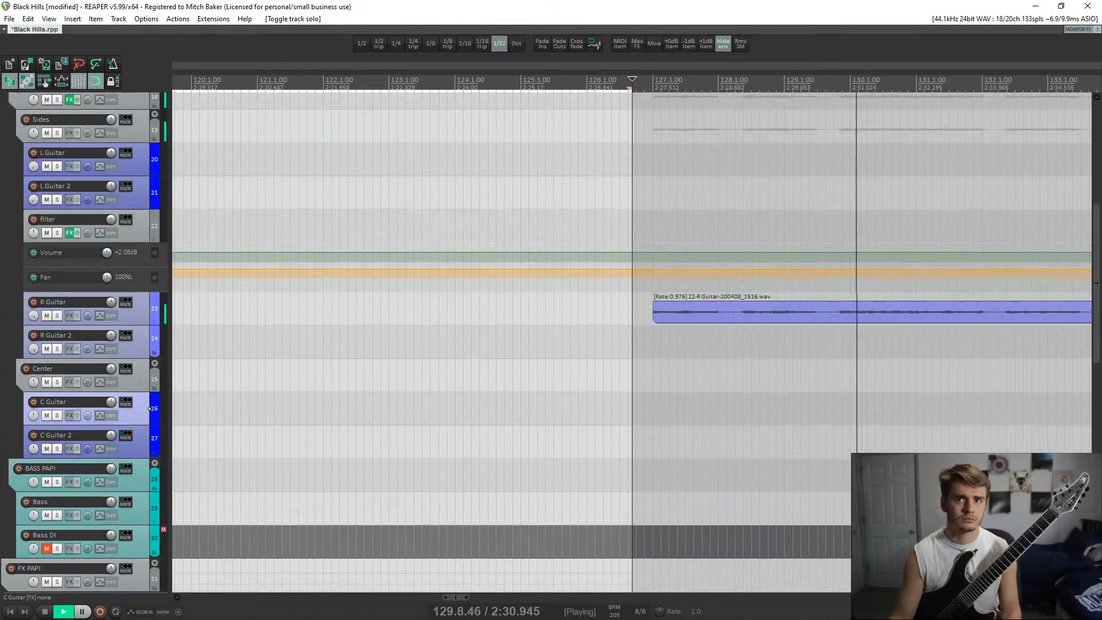
{"action": "scroll", "coordinate": [632, 309], "scroll_direction": "up", "scroll_amount": 2}
{"action": "scroll", "coordinate": [631, 310], "scroll_direction": "down", "scroll_amount": 3}
{"action": "left_click", "coordinate": [705, 288]}
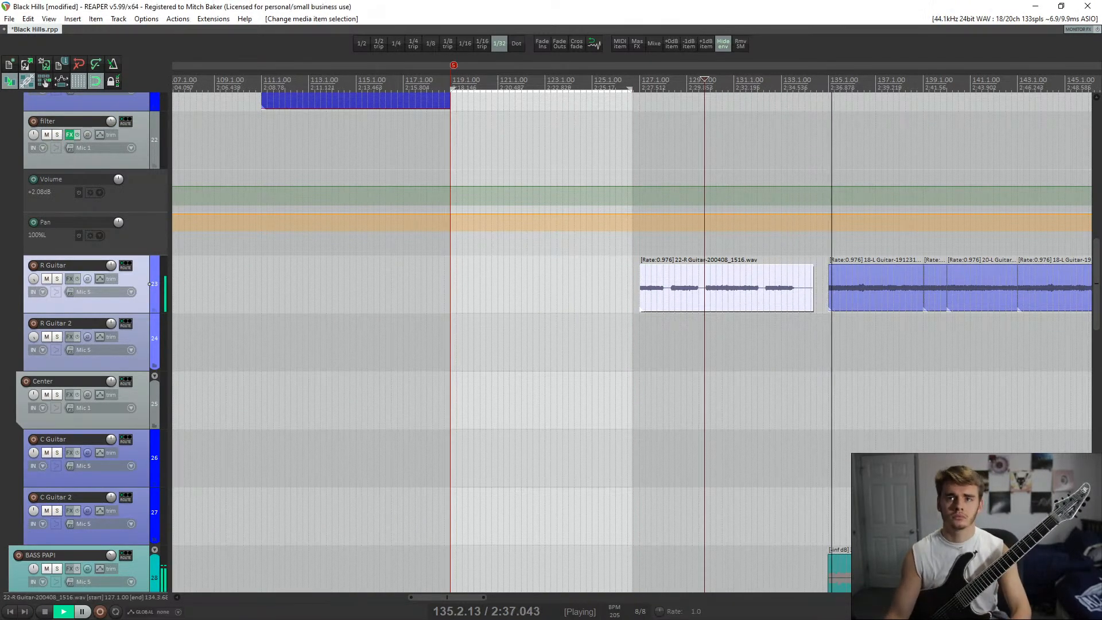
{"action": "key", "text": "space"}
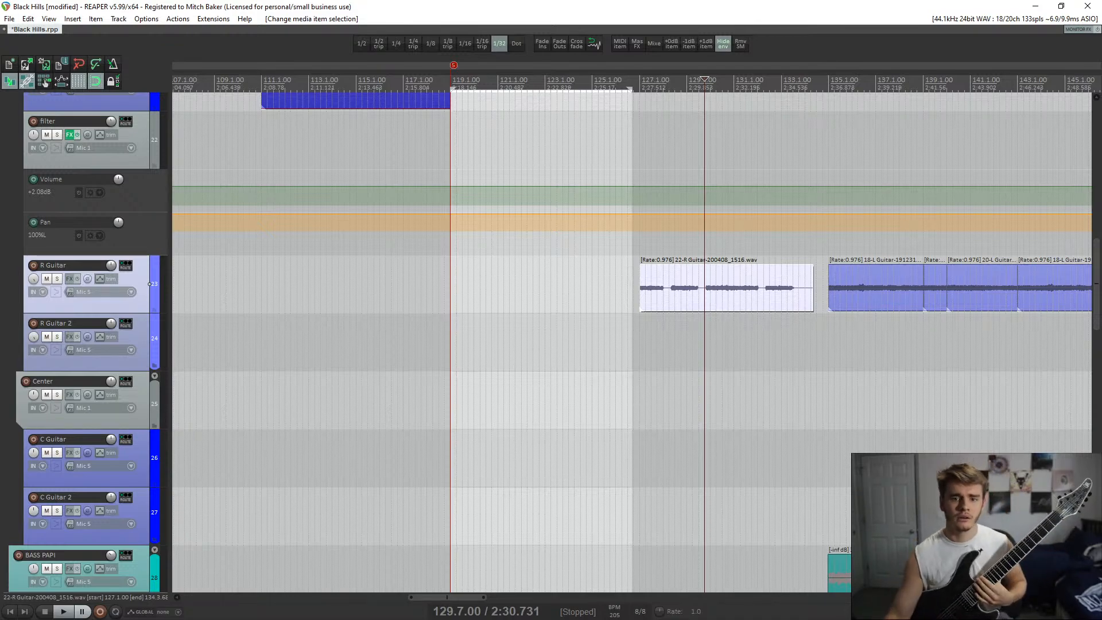
- Switch to AX8-Edit and save a copy of the VACII Prime Rhythm preset to the empty slot 19-2
{"action": "left_click_drag", "start_coordinate": [0, 120], "coordinate": [539, 94]}
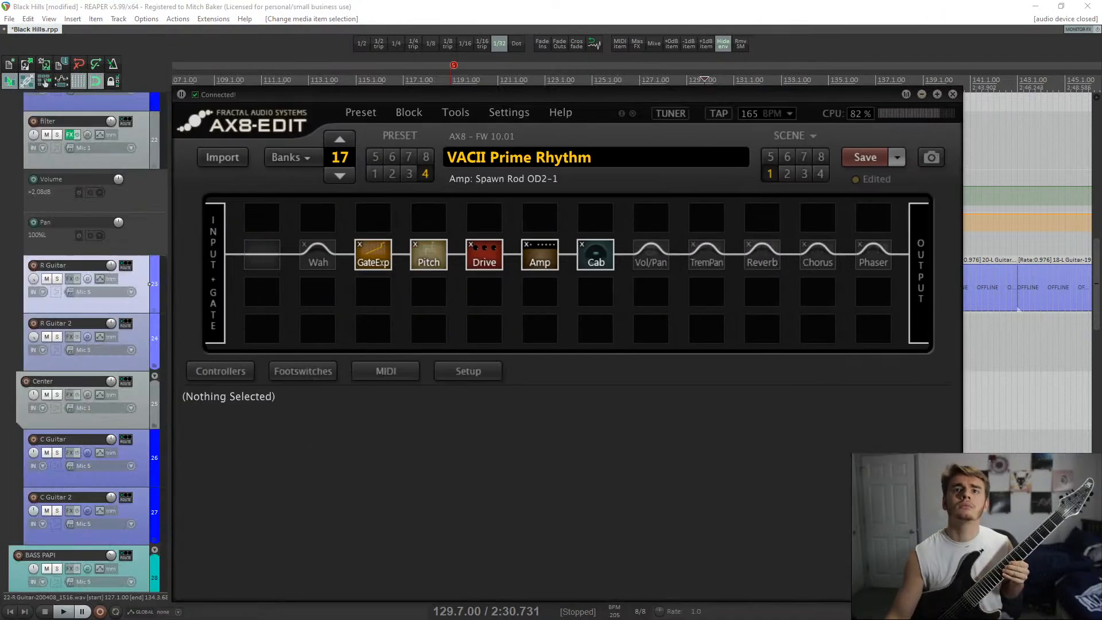
{"action": "left_click", "coordinate": [937, 94]}
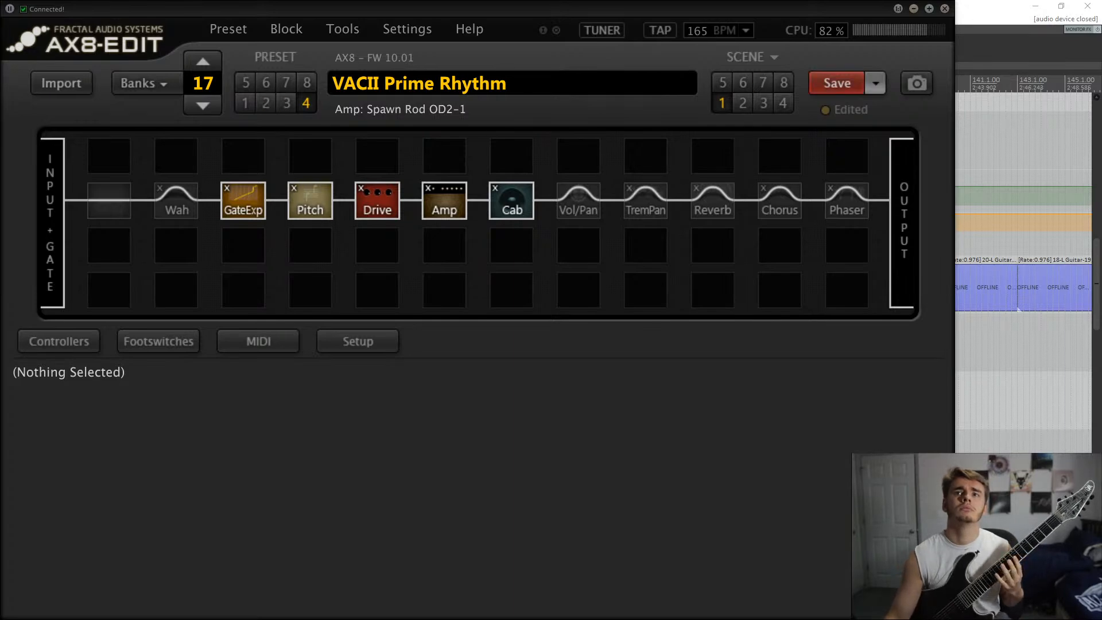
{"action": "left_click", "coordinate": [875, 83]}
{"action": "left_click", "coordinate": [874, 108]}
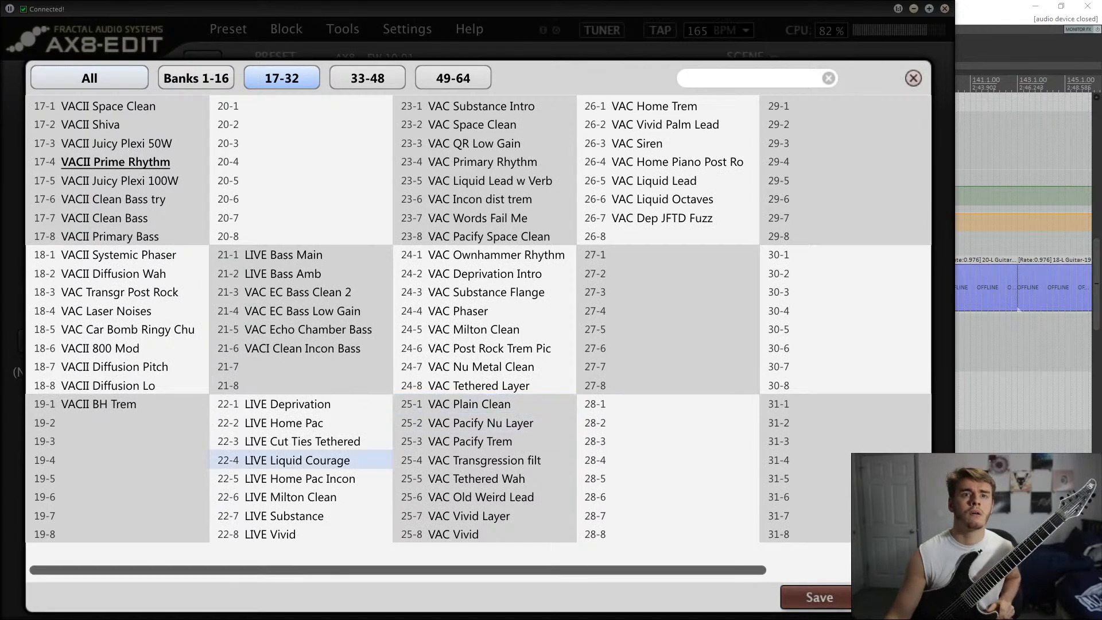
{"action": "double_click", "coordinate": [114, 422]}
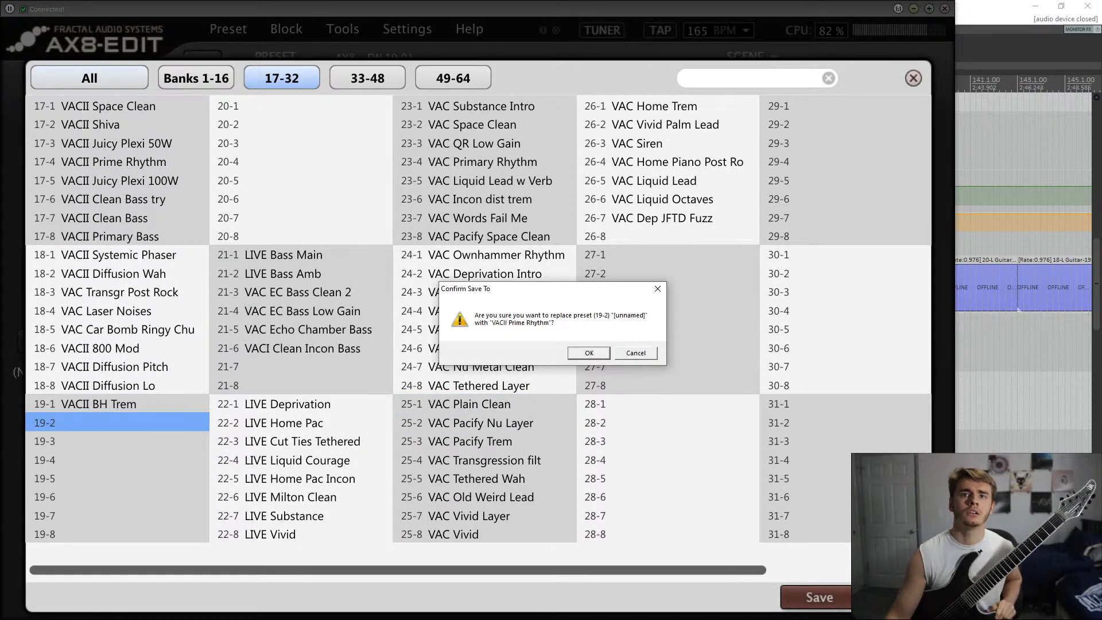
{"action": "key", "text": "Return"}
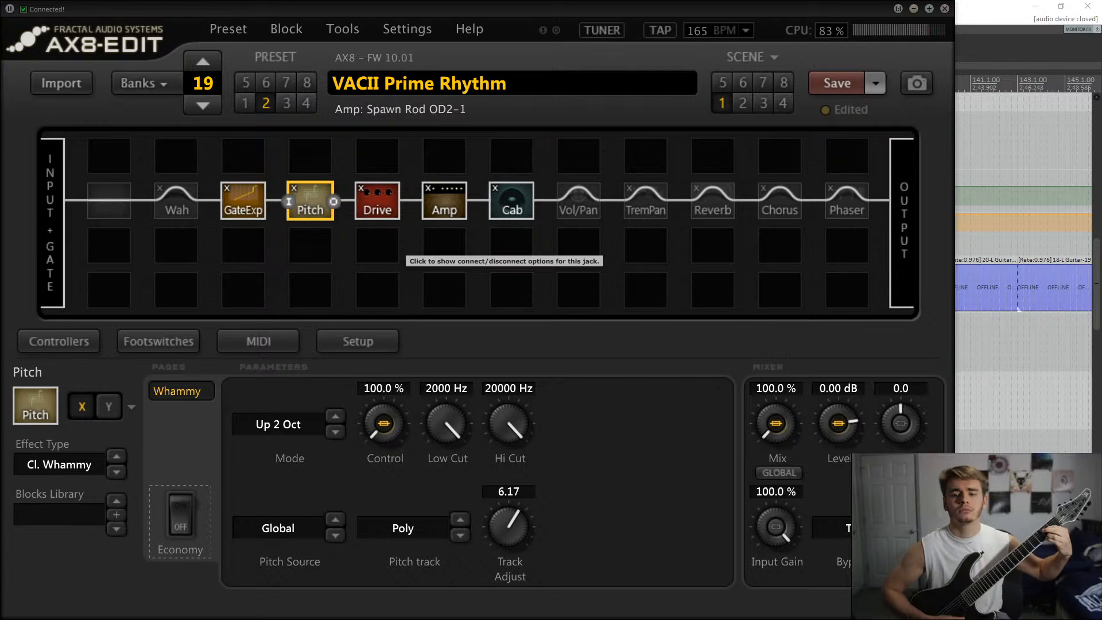
- Rename the preset in slot 19-2 as "VACII BH Cocked Wah" and save it
{"action": "left_click", "coordinate": [406, 84]}
{"action": "left_click", "coordinate": [406, 84]}
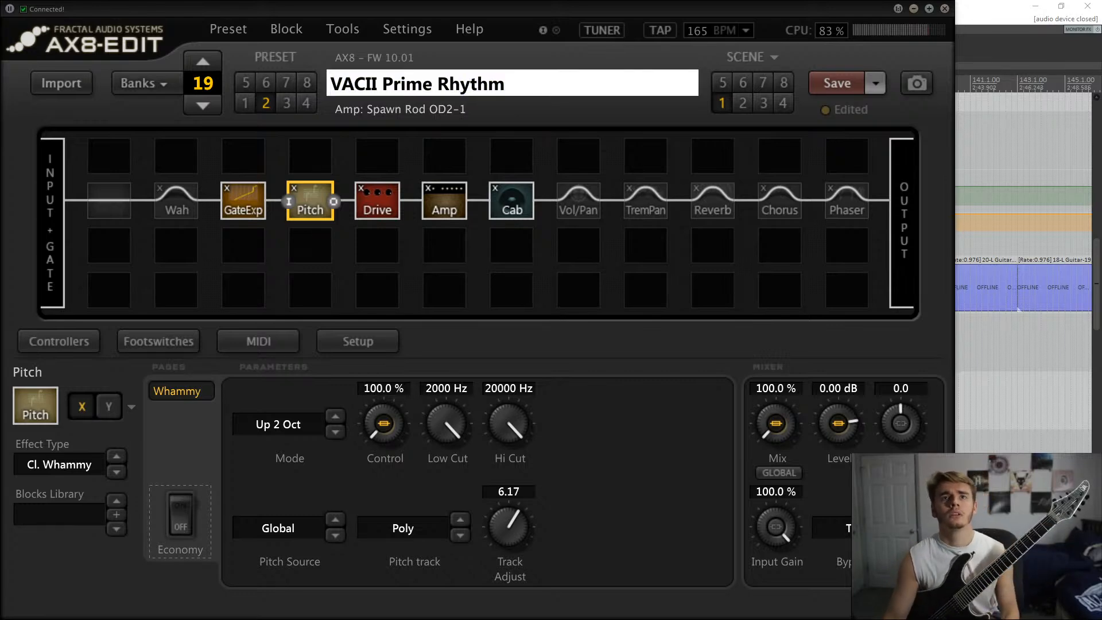
{"action": "left_click_drag", "start_coordinate": [392, 84], "coordinate": [508, 84]}
{"action": "key", "text": "BackSpace"}
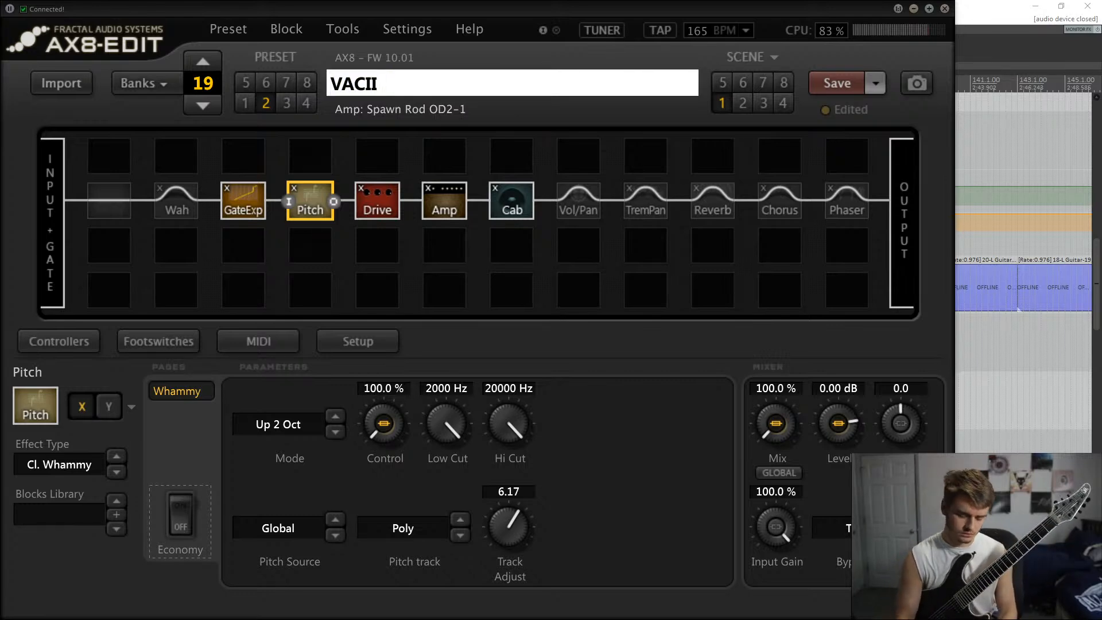
{"action": "type", "text": "BH"}
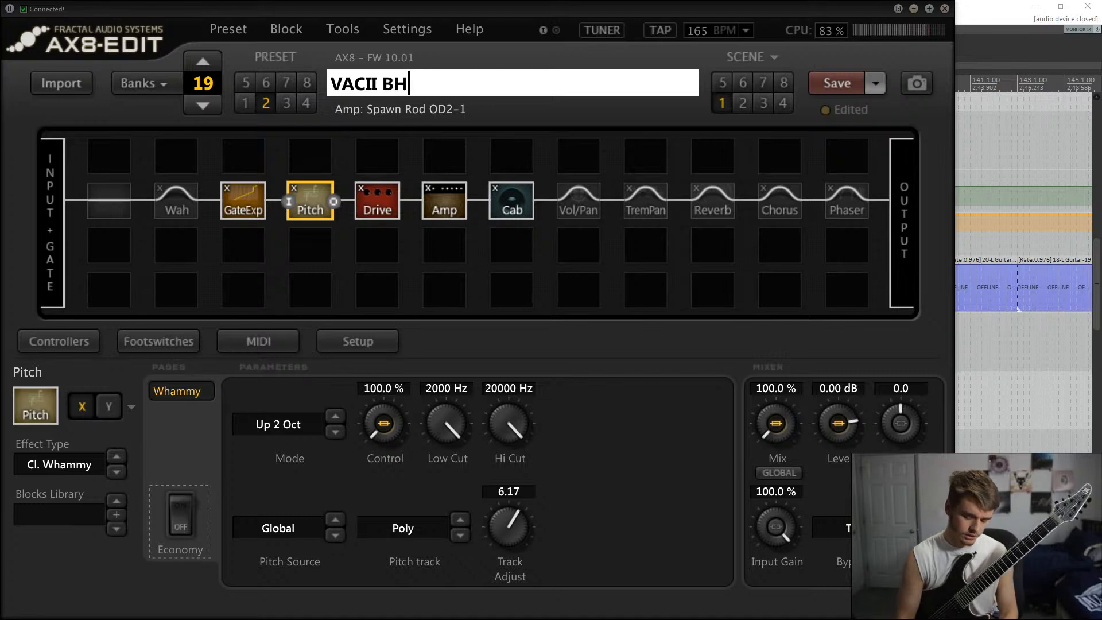
{"action": "type", "text": " Cocked Wah"}
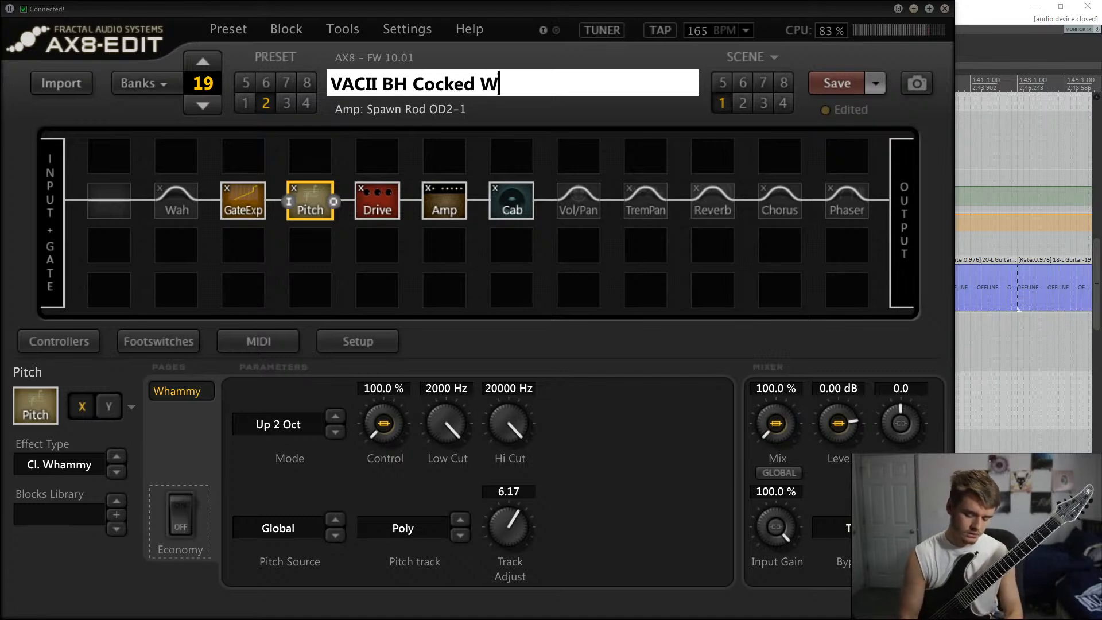
{"action": "key", "text": "Return"}
{"action": "key", "text": "ctrl+s"}
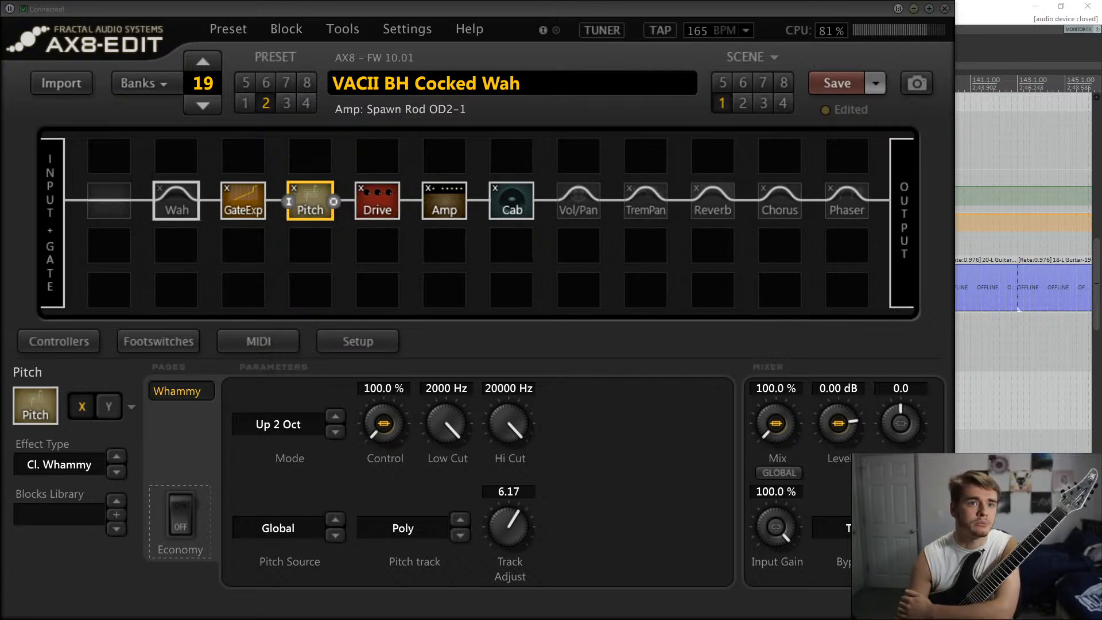
- Engage the Wah block and set the modifier source of its Control parameter to None
{"action": "left_click", "coordinate": [176, 202]}
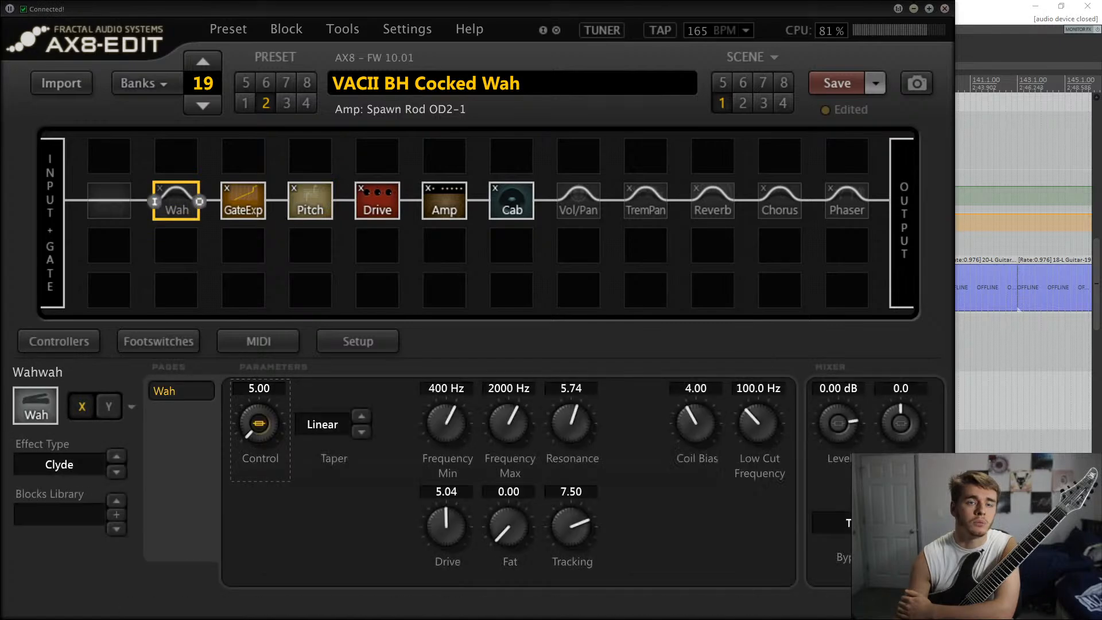
{"action": "key", "text": "space"}
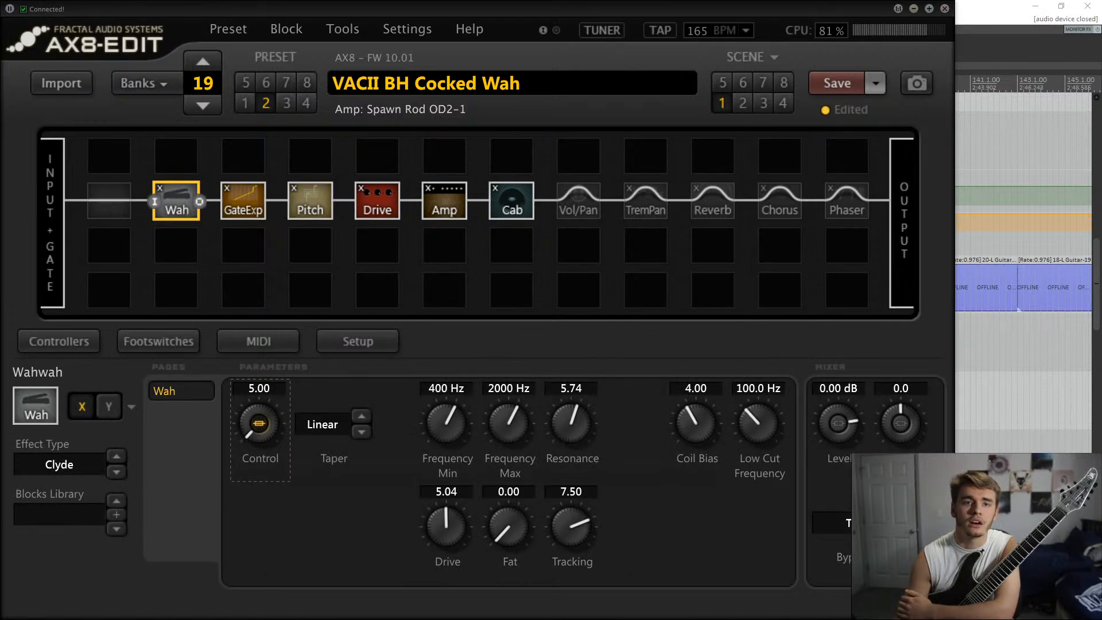
{"action": "right_click", "coordinate": [259, 423]}
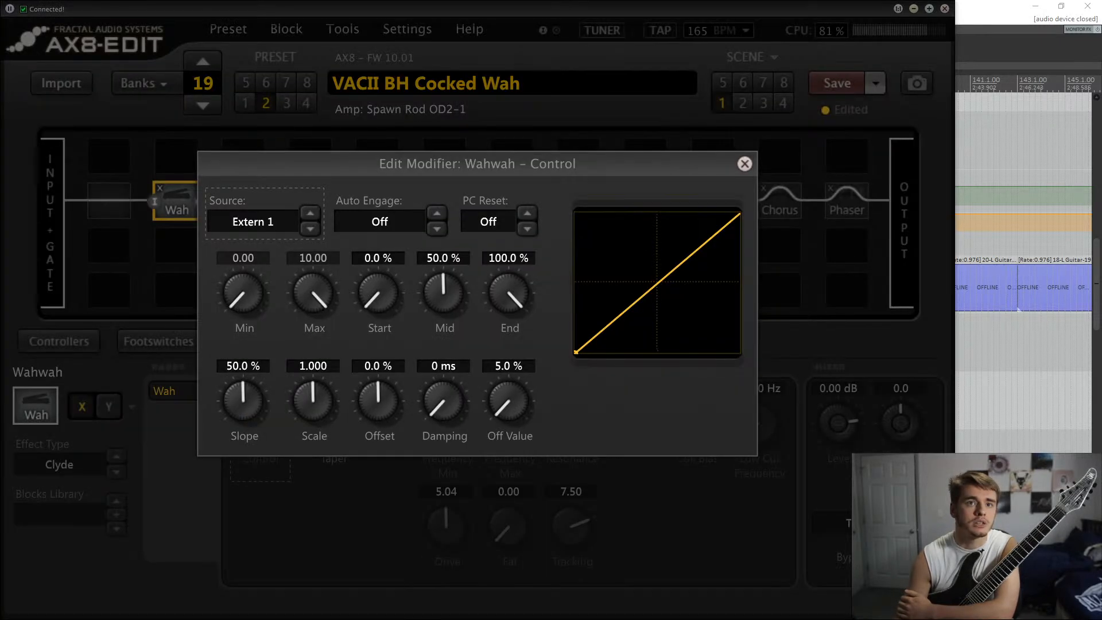
{"action": "left_click", "coordinate": [252, 222]}
{"action": "left_click", "coordinate": [253, 238]}
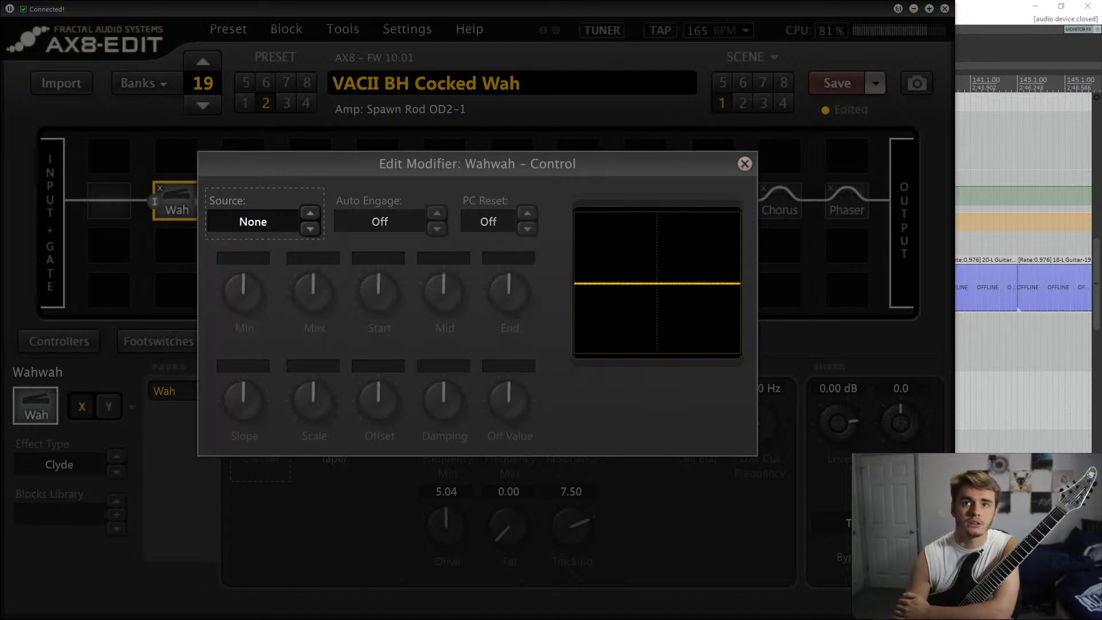
{"action": "left_click", "coordinate": [744, 163]}
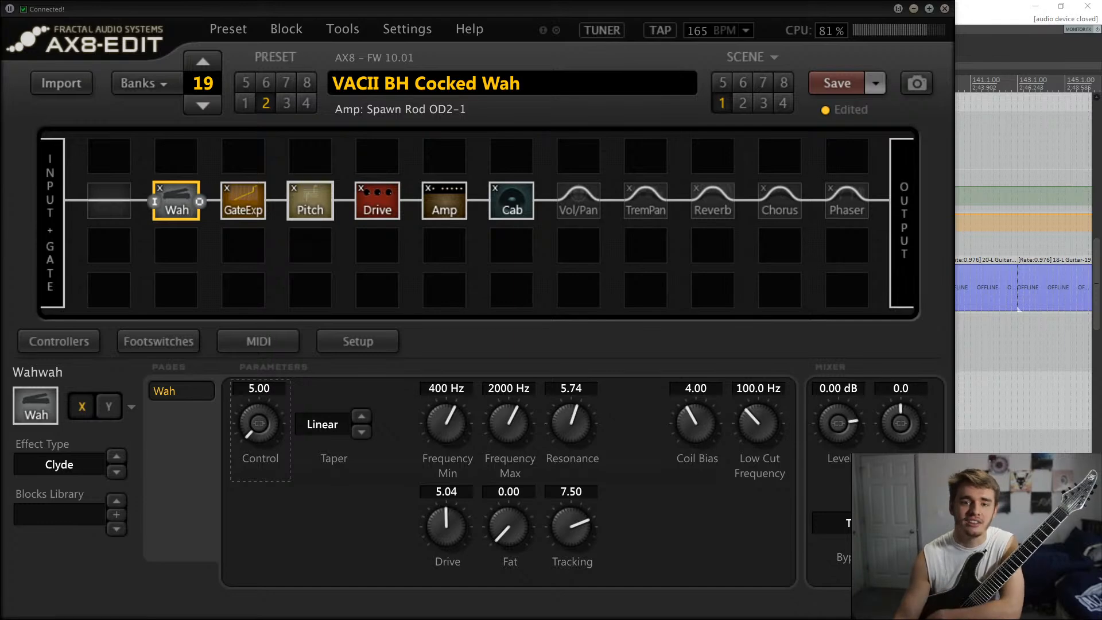
- Set the modifier source of the Pitch block's Level to None and load the Primary Rhythm Wham library block
{"action": "left_click", "coordinate": [310, 201]}
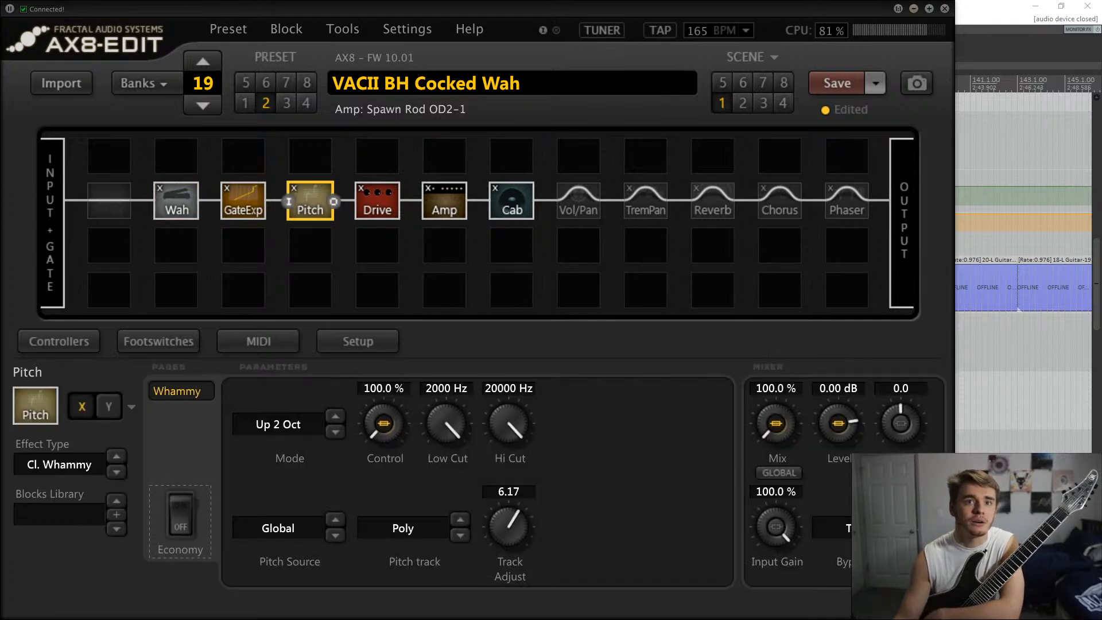
{"action": "right_click", "coordinate": [838, 423]}
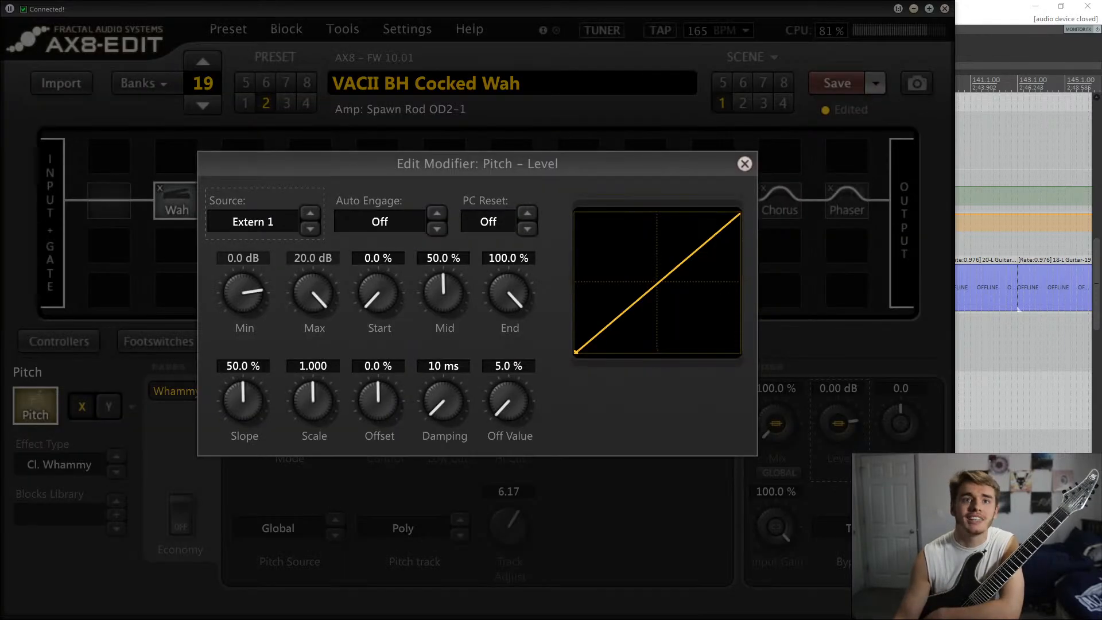
{"action": "left_click", "coordinate": [253, 221]}
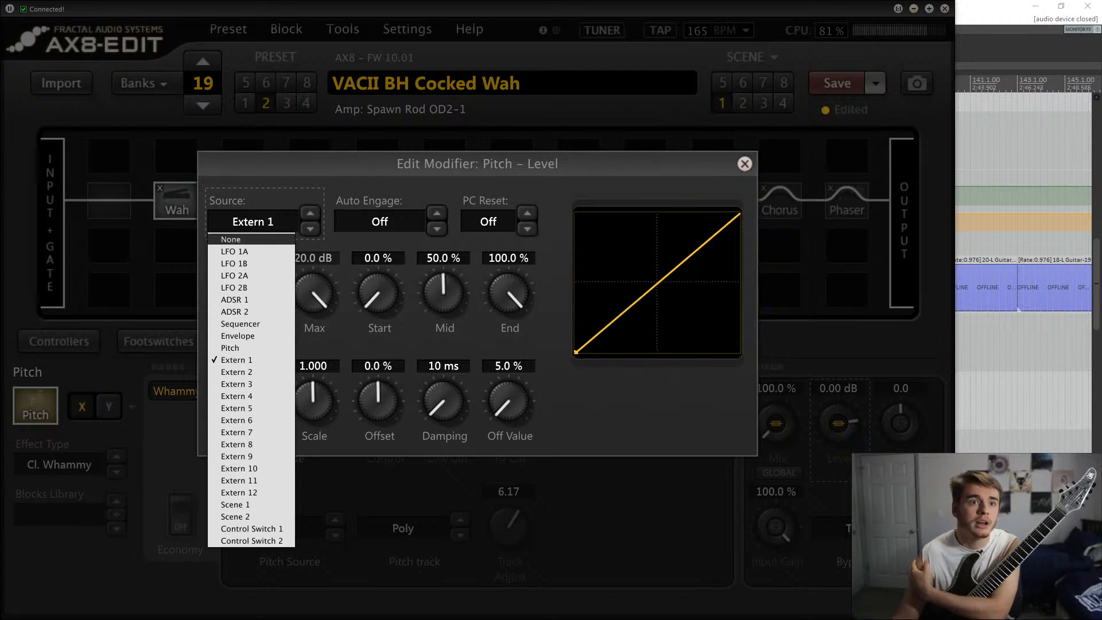
{"action": "left_click", "coordinate": [230, 239]}
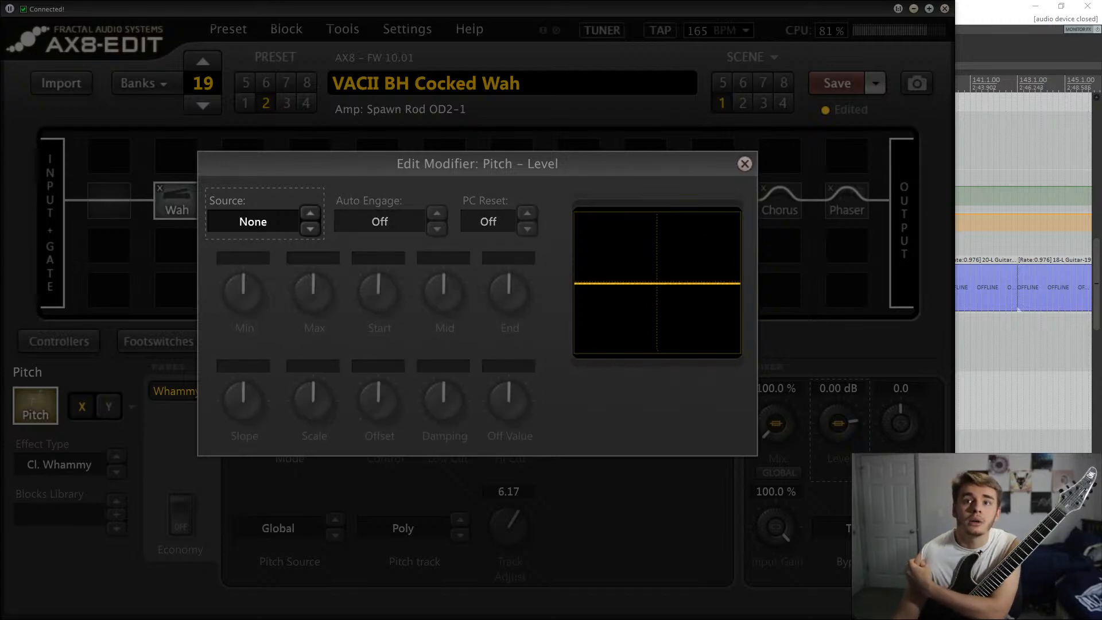
{"action": "left_click", "coordinate": [744, 163]}
{"action": "left_click", "coordinate": [60, 515]}
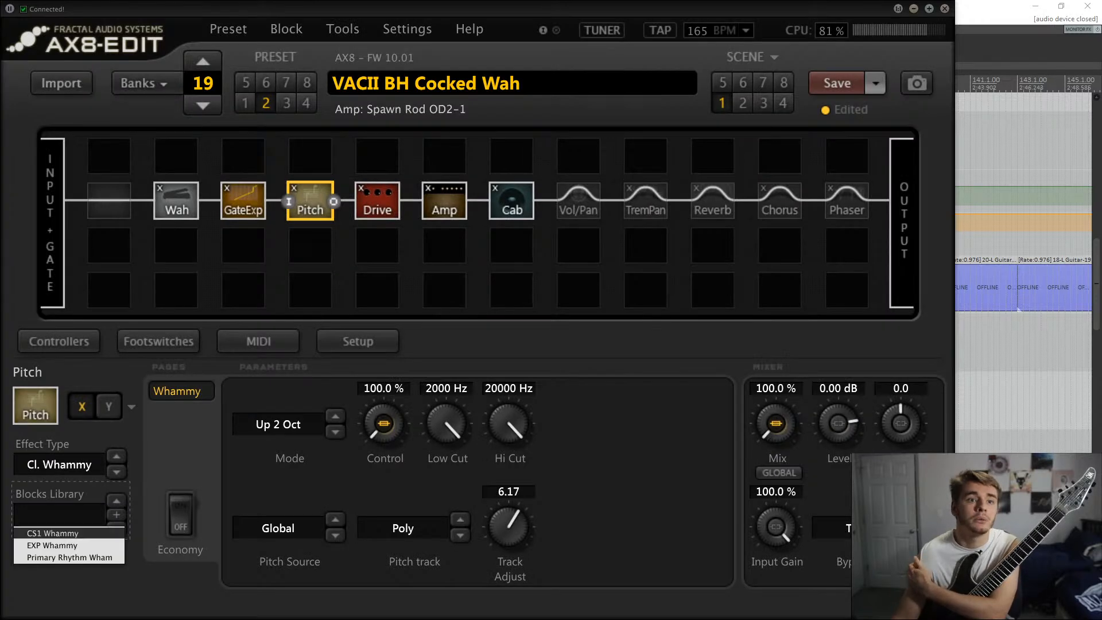
{"action": "left_click", "coordinate": [69, 557]}
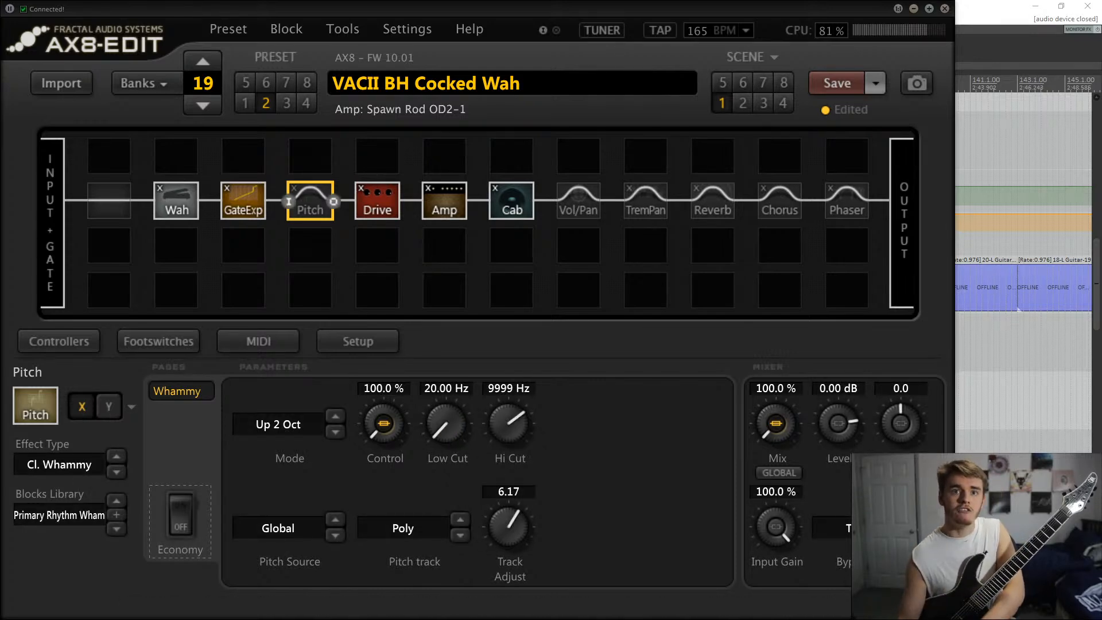
- Set the modifier source of the Pitch block's Control to None, Control to 100%, and the mode to Down 1 Oct
{"action": "right_click", "coordinate": [384, 424]}
{"action": "left_click", "coordinate": [253, 222]}
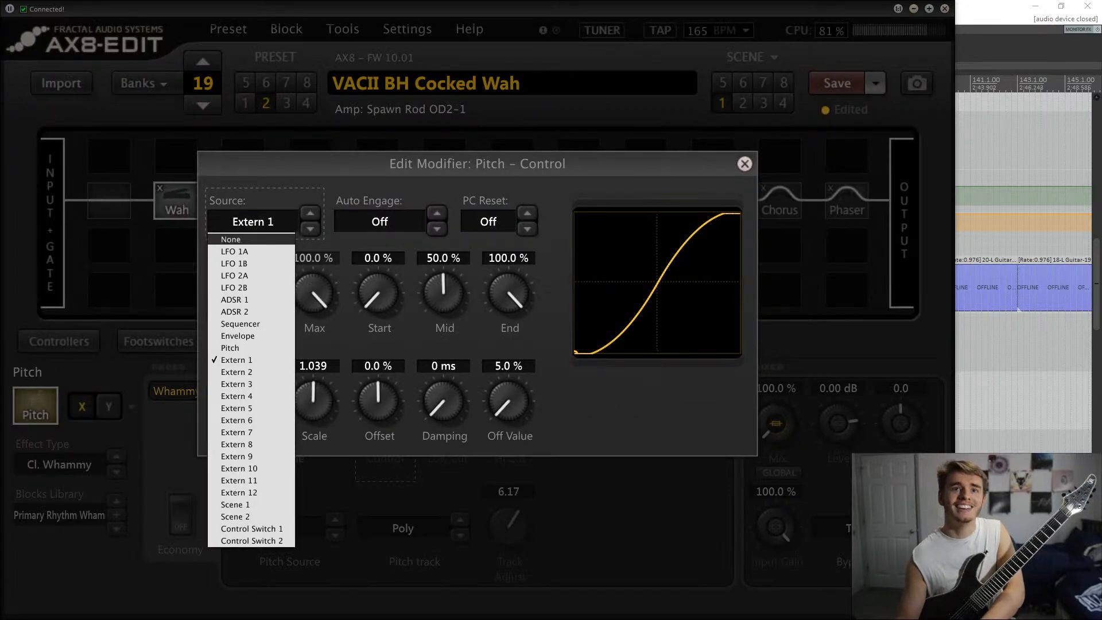
{"action": "left_click", "coordinate": [241, 239]}
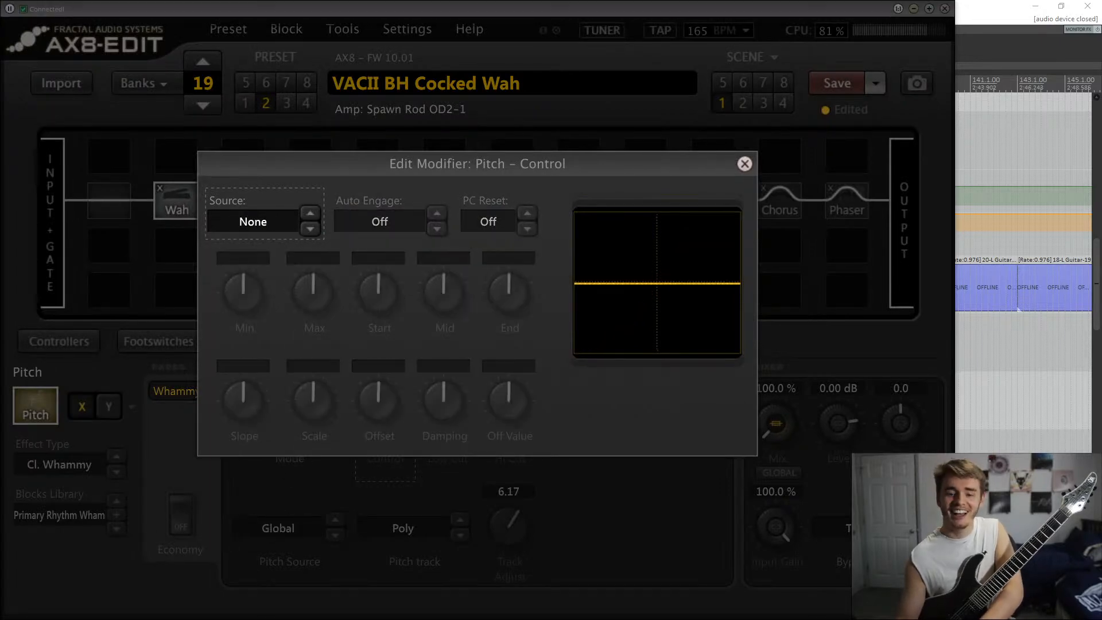
{"action": "left_click", "coordinate": [744, 164]}
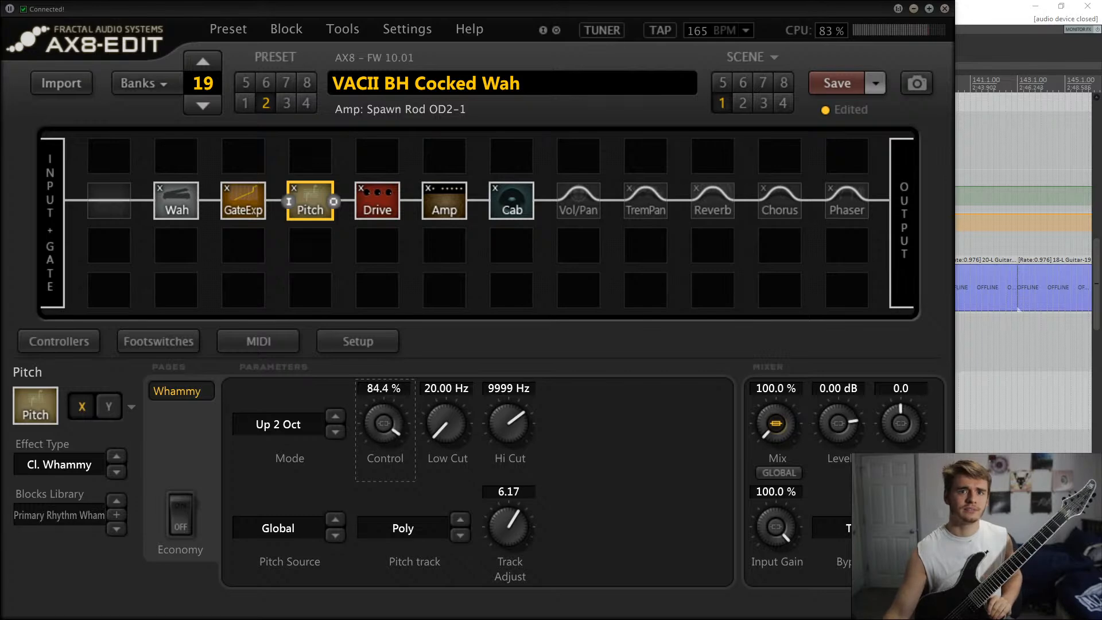
{"action": "left_click", "coordinate": [277, 425]}
{"action": "left_click", "coordinate": [268, 443]}
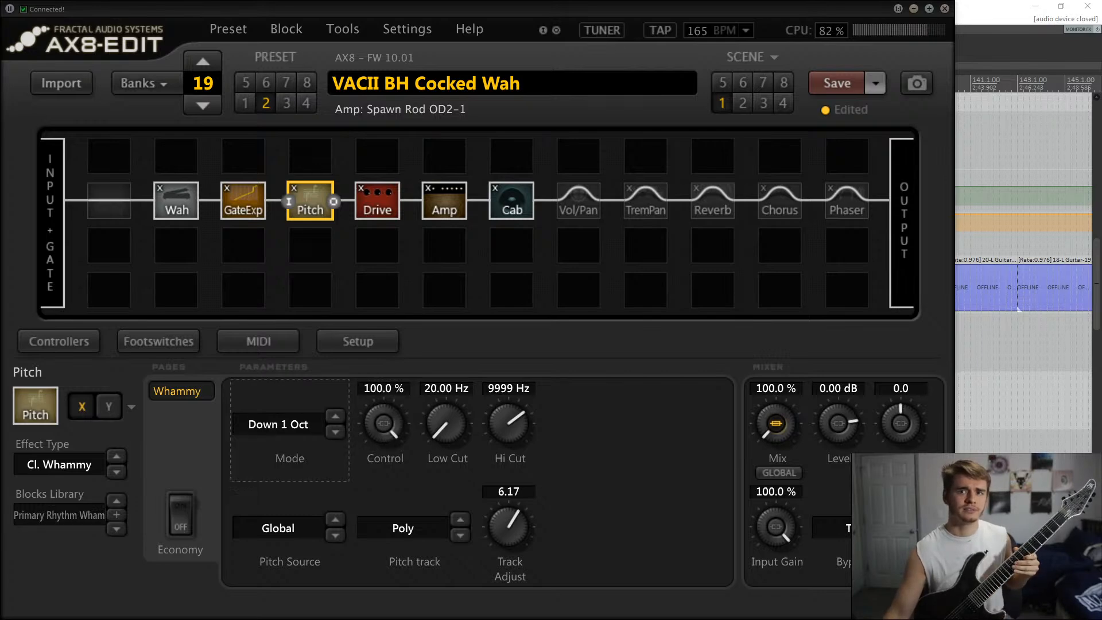
- Set the Pitch block's Mix modifier source to None with Mix at 59.2%, and move the block directly before the Wah
{"action": "left_click", "coordinate": [775, 424]}
{"action": "left_click", "coordinate": [253, 222]}
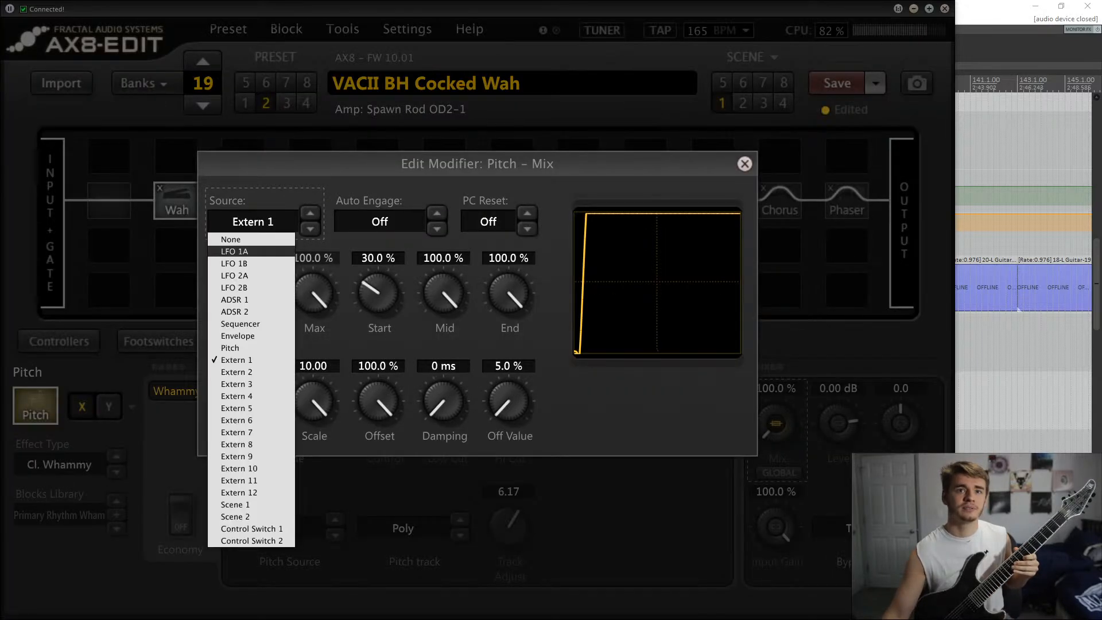
{"action": "left_click", "coordinate": [250, 239]}
{"action": "left_click", "coordinate": [744, 164]}
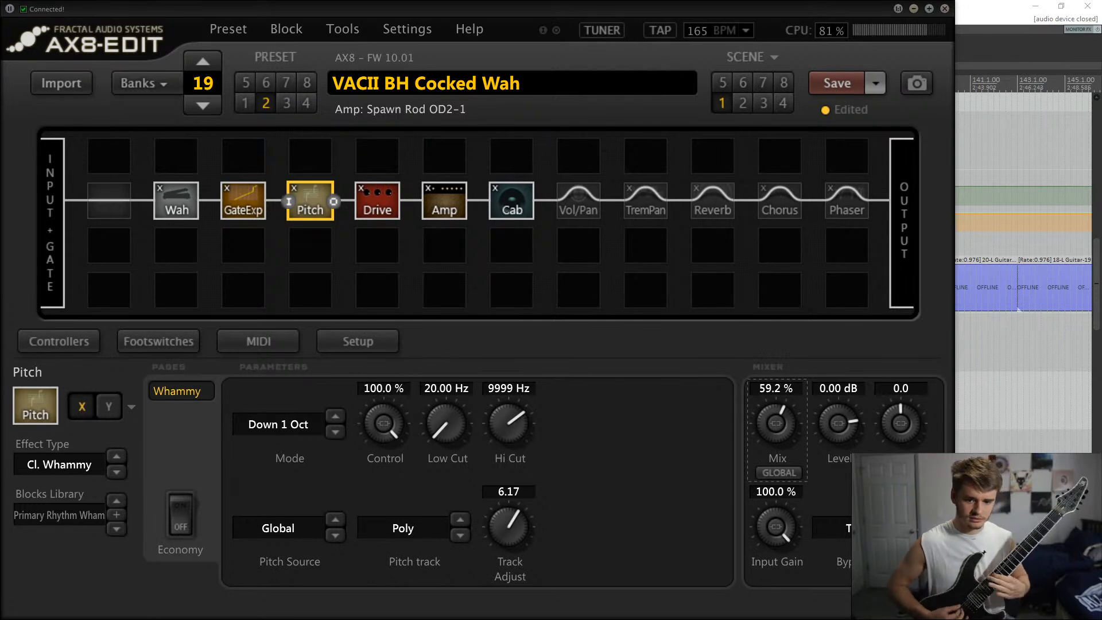
{"action": "left_click_drag", "start_coordinate": [310, 202], "coordinate": [105, 211]}
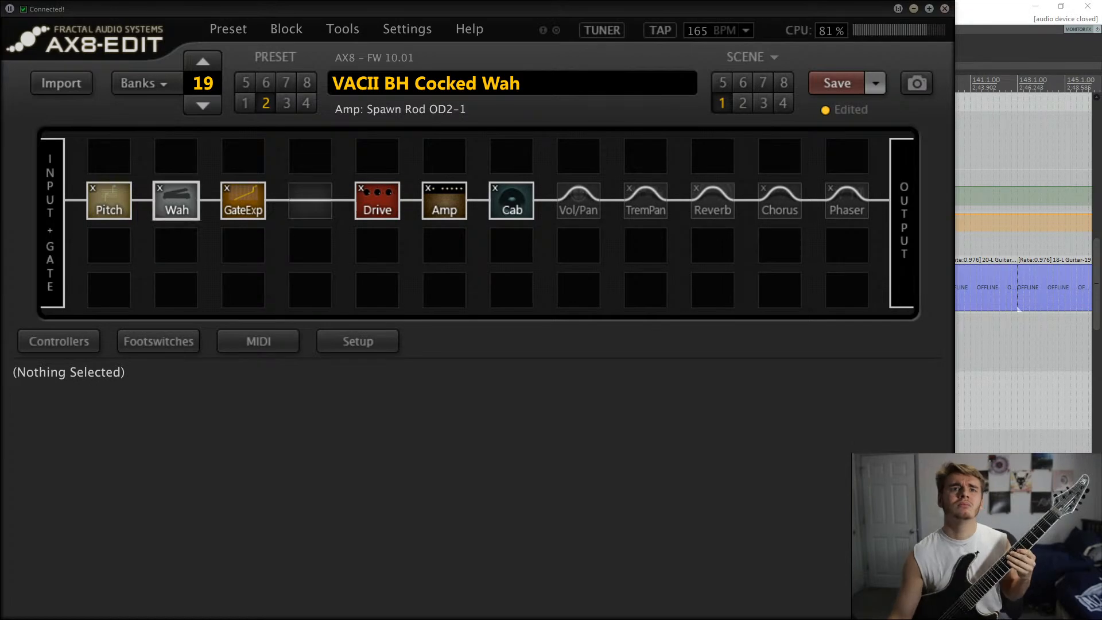
- Change the Drive block's effect type to Hard Fuzz and set its Drive to 3.00
{"action": "left_click", "coordinate": [376, 201]}
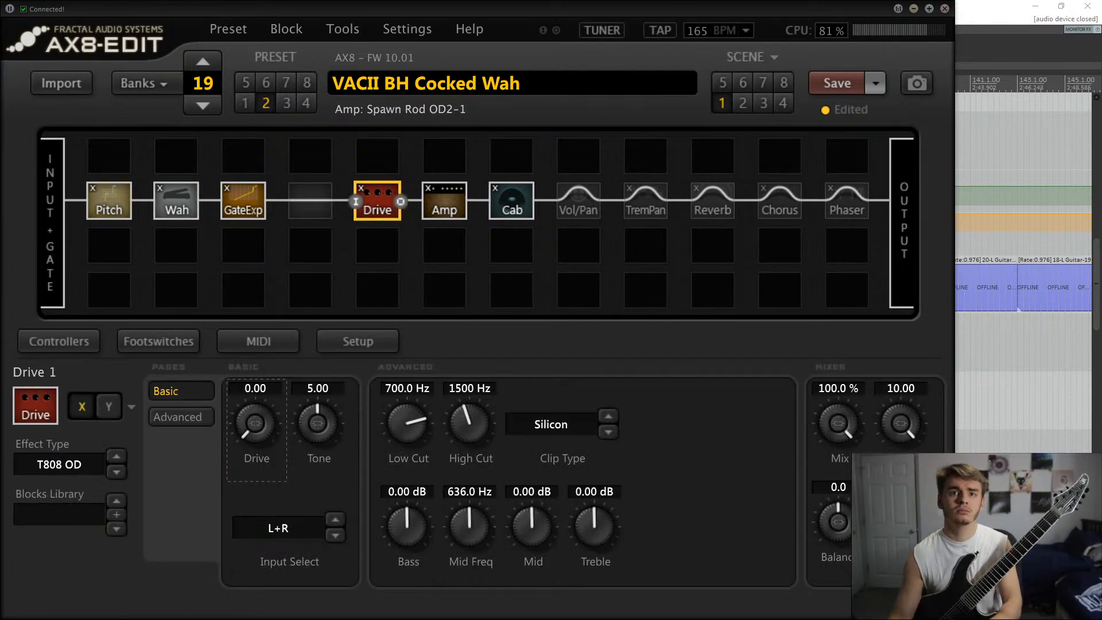
{"action": "left_click", "coordinate": [60, 464]}
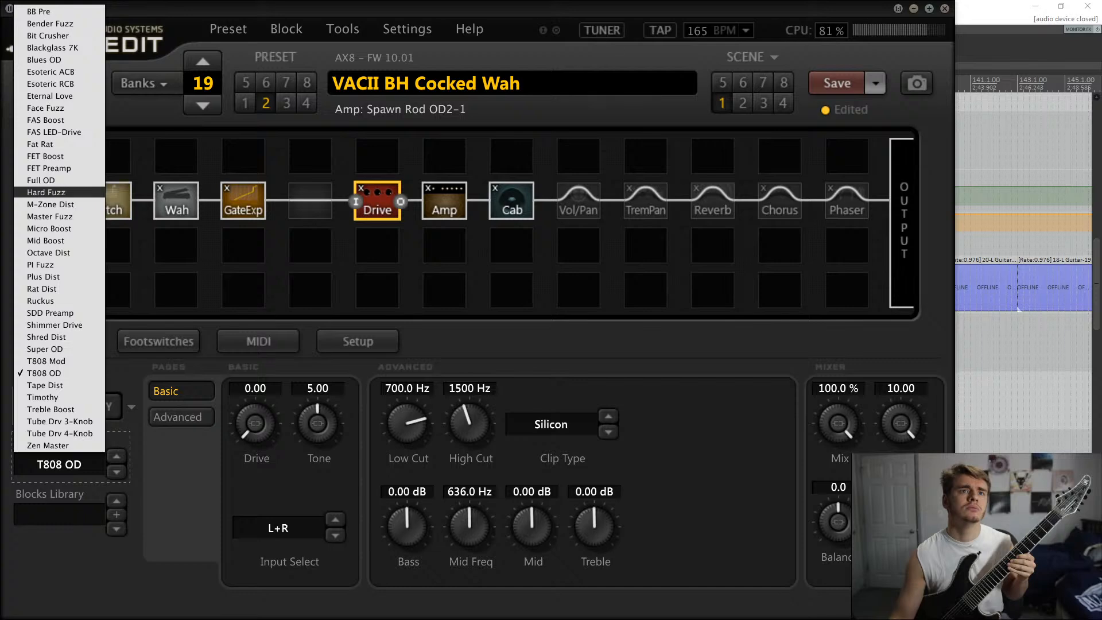
{"action": "left_click", "coordinate": [45, 192]}
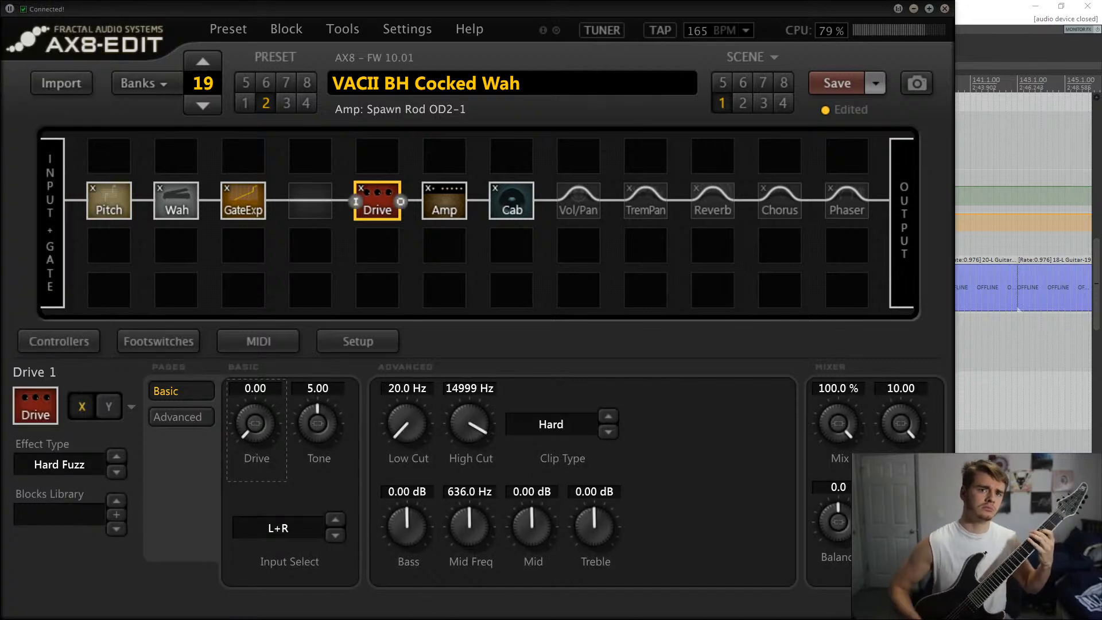
{"action": "left_click_drag", "start_coordinate": [256, 424], "coordinate": [256, 384]}
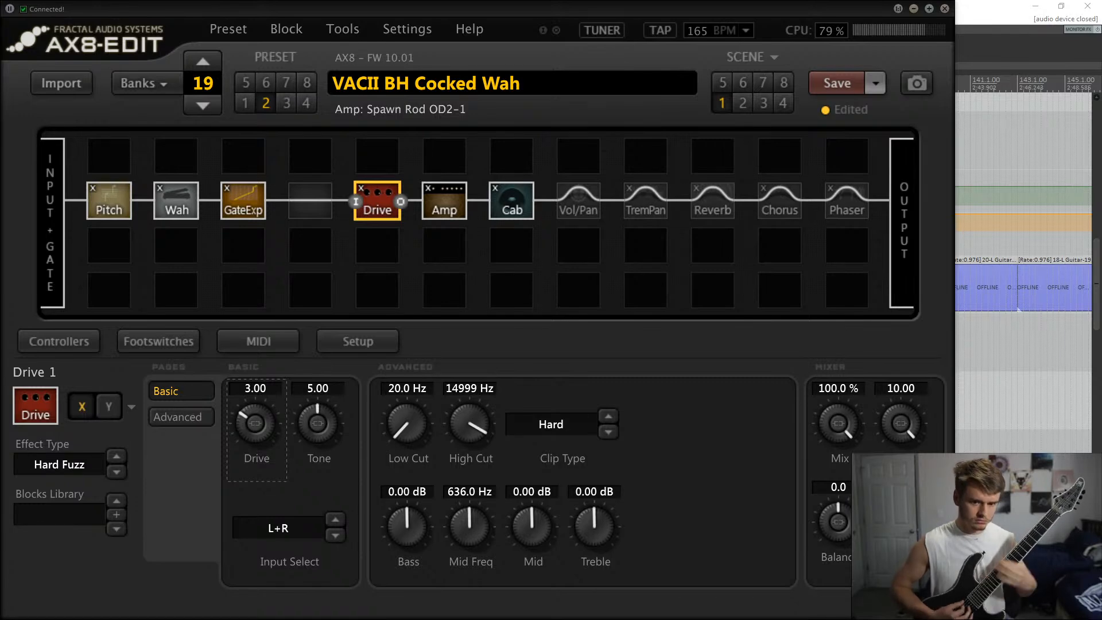
- Try the PI Fuzz type in the Drive block at a high Drive amount and reduce Drive to 3.86
{"action": "left_click", "coordinate": [59, 464]}
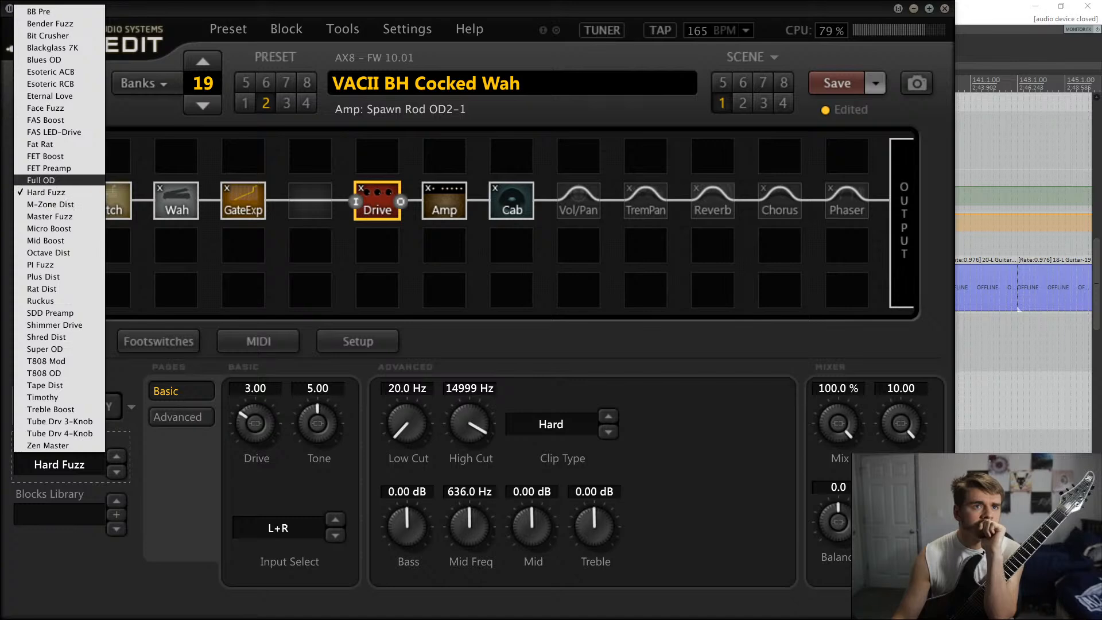
{"action": "left_click", "coordinate": [46, 264]}
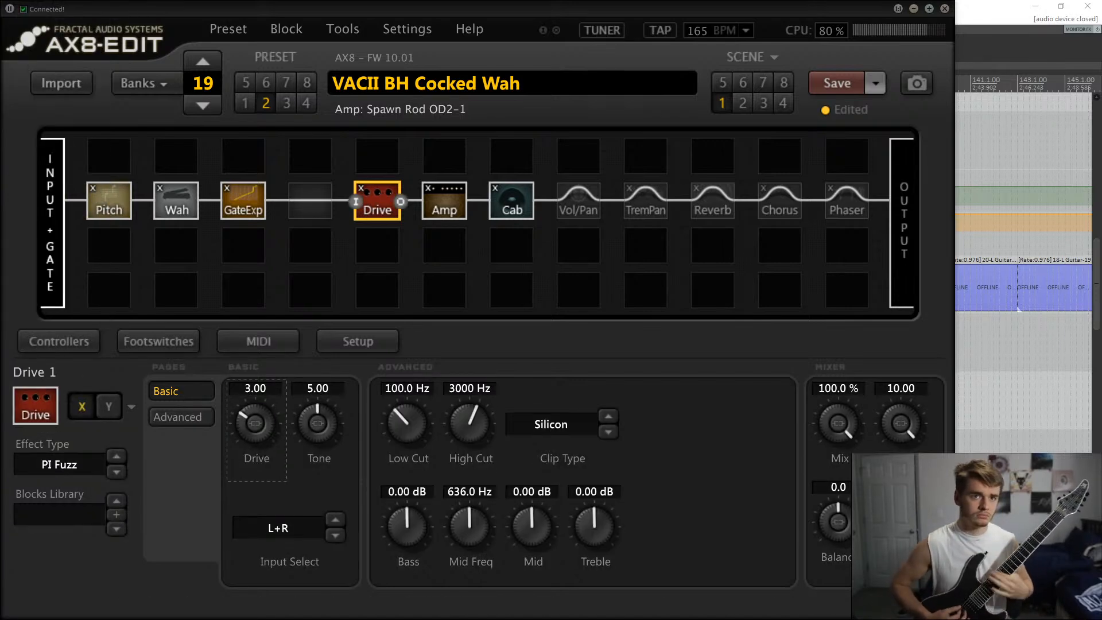
{"action": "left_click_drag", "start_coordinate": [255, 424], "coordinate": [256, 343]}
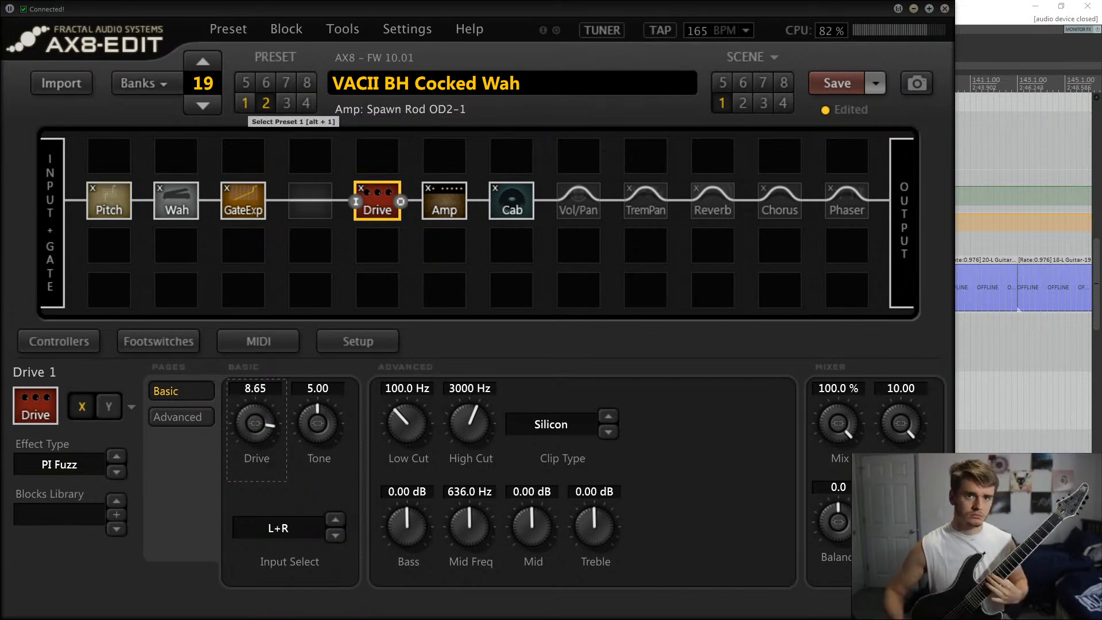
{"action": "left_click_drag", "start_coordinate": [255, 423], "coordinate": [256, 491]}
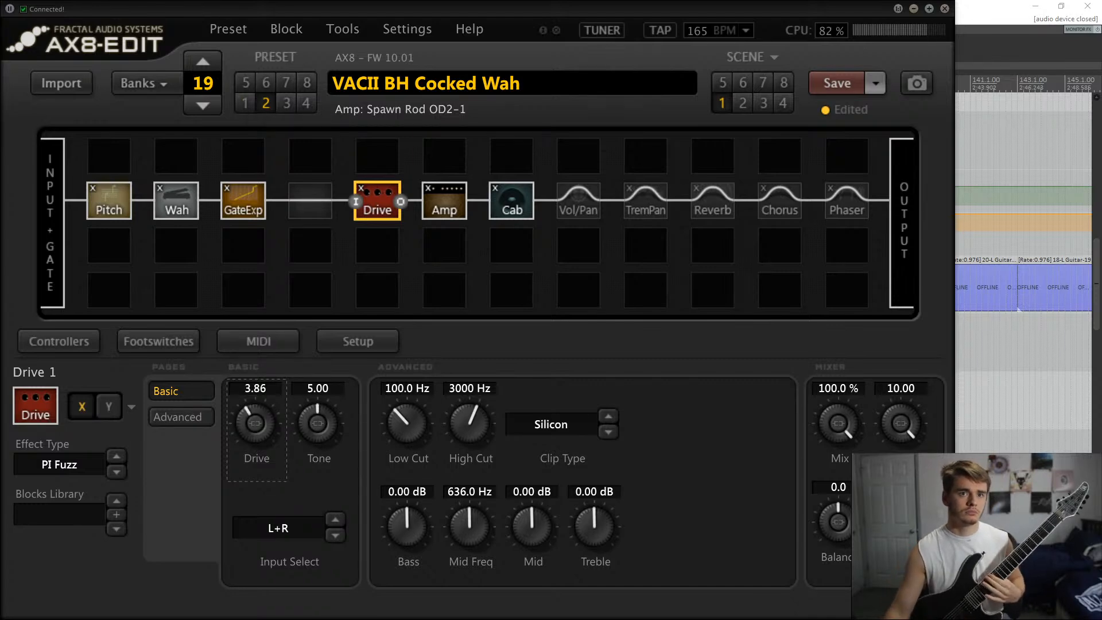
- Try the Face Fuzz type in the Drive block and change the type back to Hard Fuzz
{"action": "left_click", "coordinate": [59, 464]}
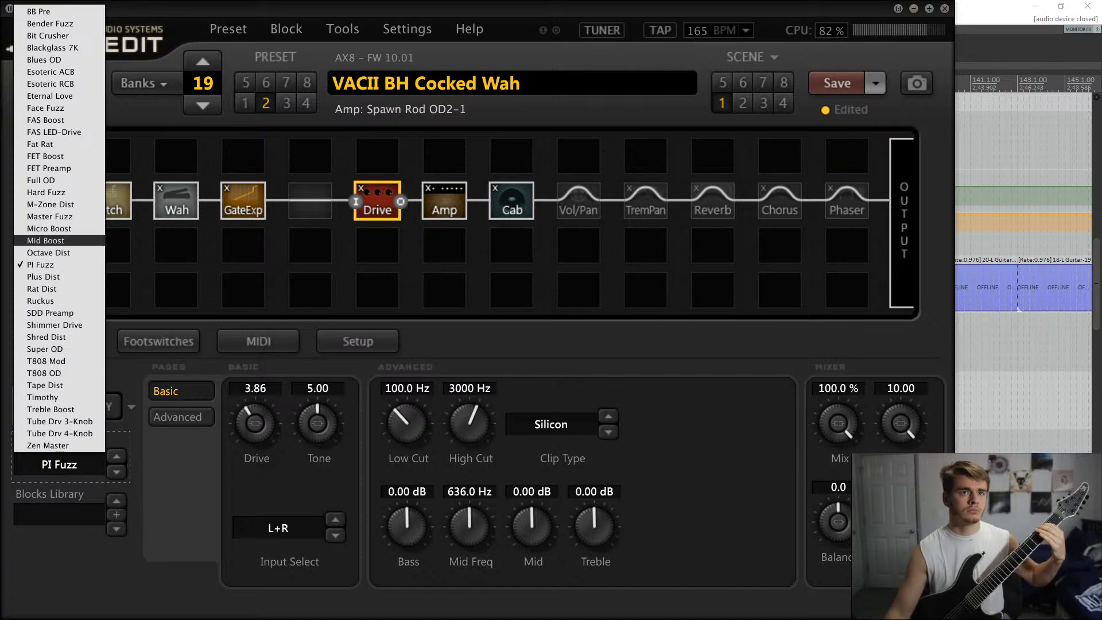
{"action": "left_click", "coordinate": [57, 108]}
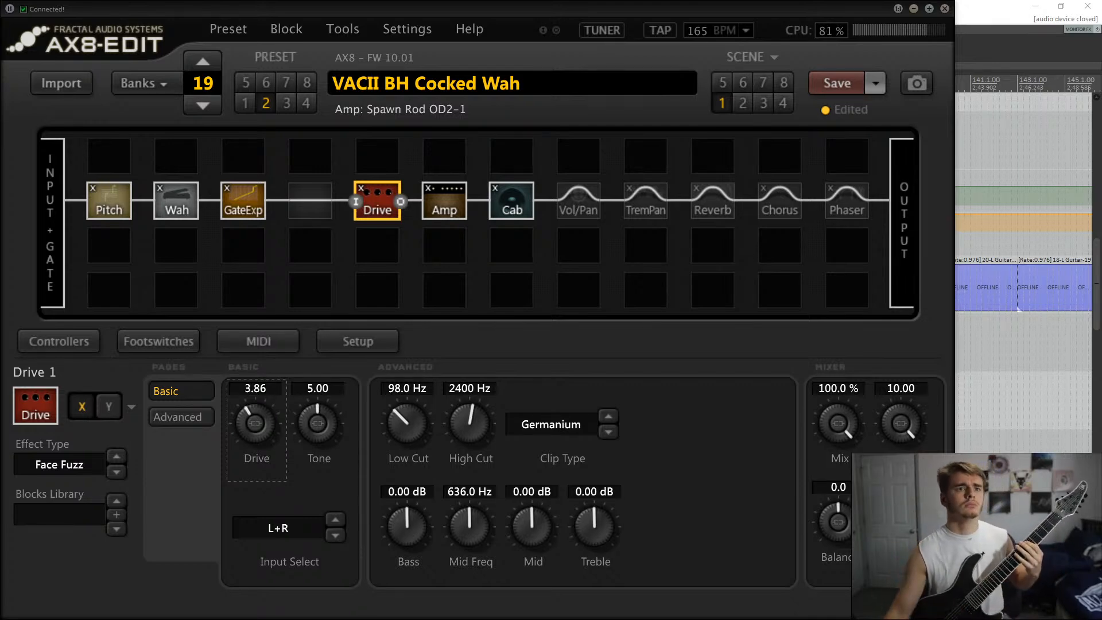
{"action": "left_click", "coordinate": [59, 464]}
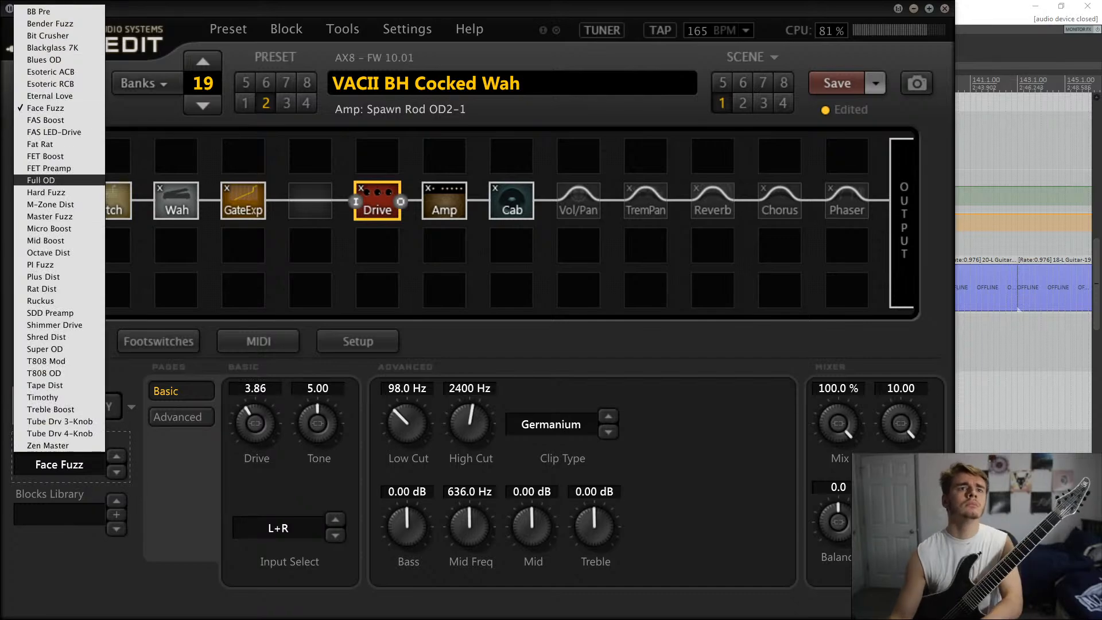
{"action": "left_click", "coordinate": [46, 193]}
- Switch to REAPER, solo the R Guitar track to listen to its item from measure 127, and unsolo the track
{"action": "key", "text": "alt+Tab"}
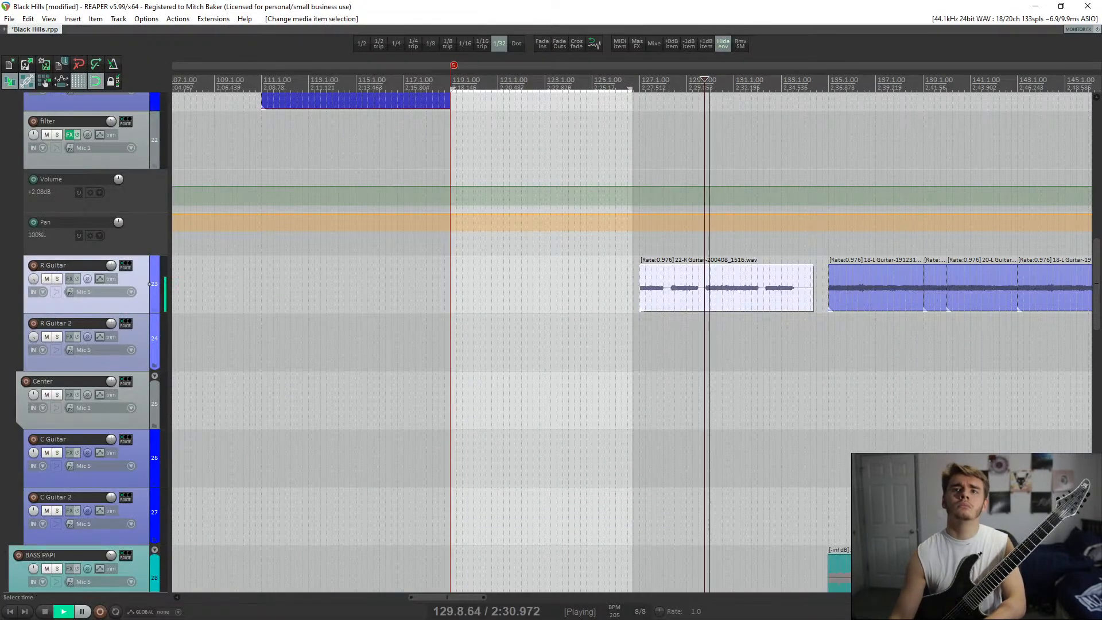
{"action": "left_click", "coordinate": [57, 279]}
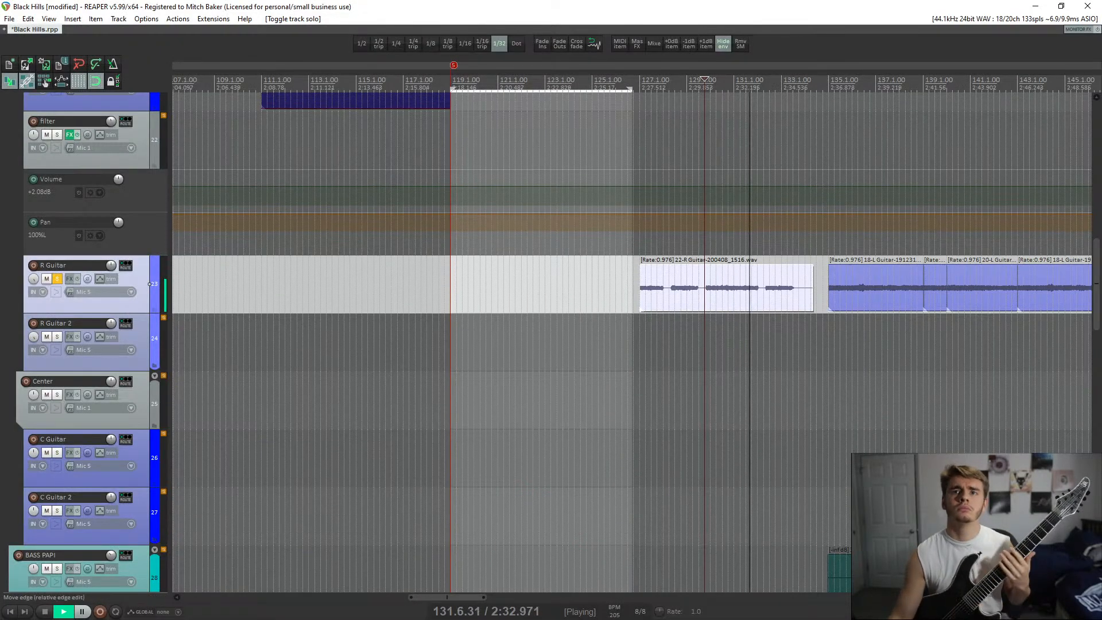
{"action": "left_click", "coordinate": [639, 290]}
{"action": "key", "text": "space"}
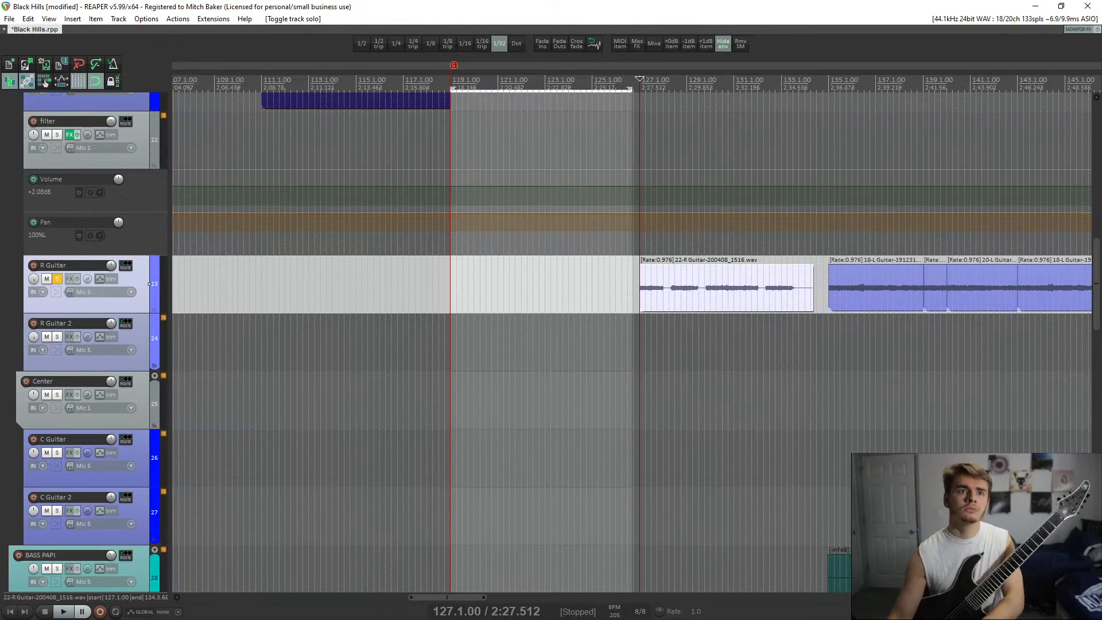
{"action": "left_click", "coordinate": [57, 279]}
- Play the project briefly from 127.1.00 with no track soloed and return to AX8-Edit
{"action": "key", "text": "alt+Tab"}
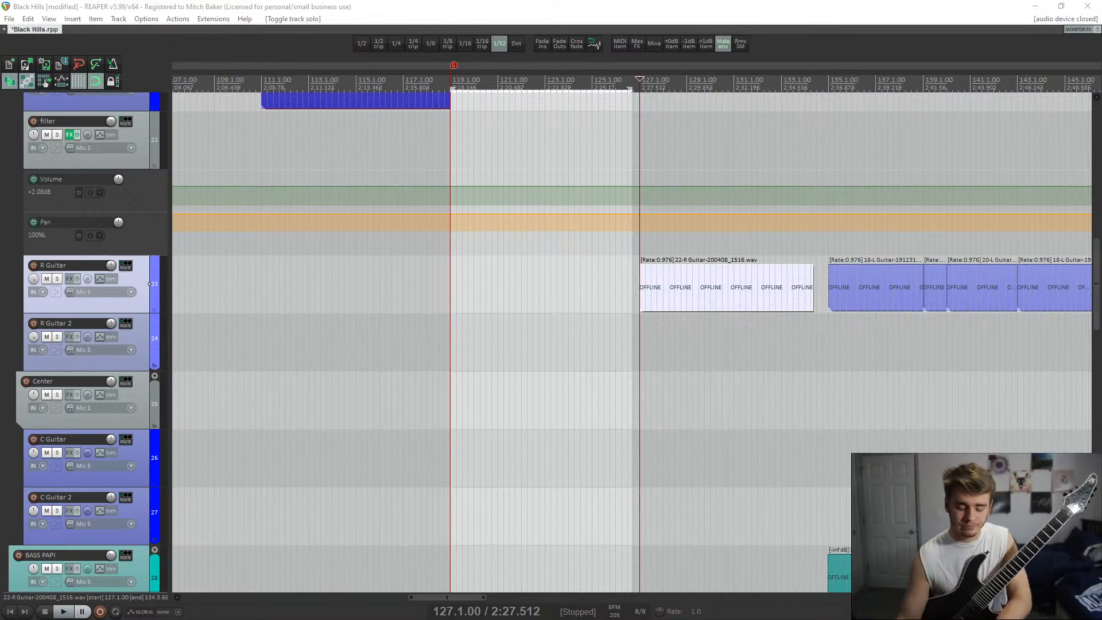
{"action": "key", "text": "space"}
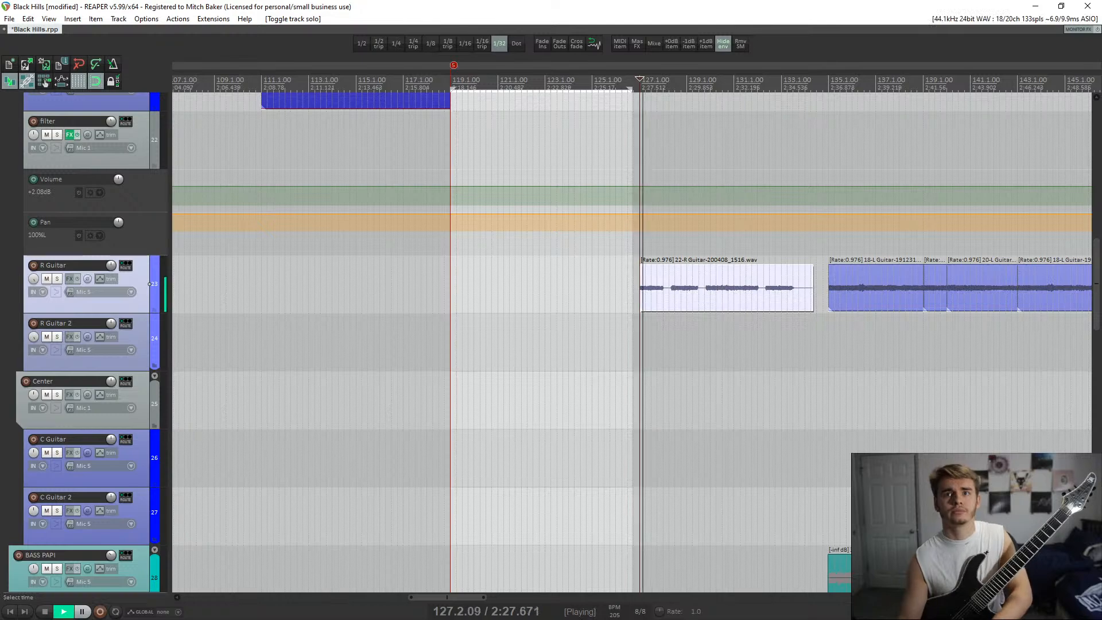
{"action": "key", "text": "space"}
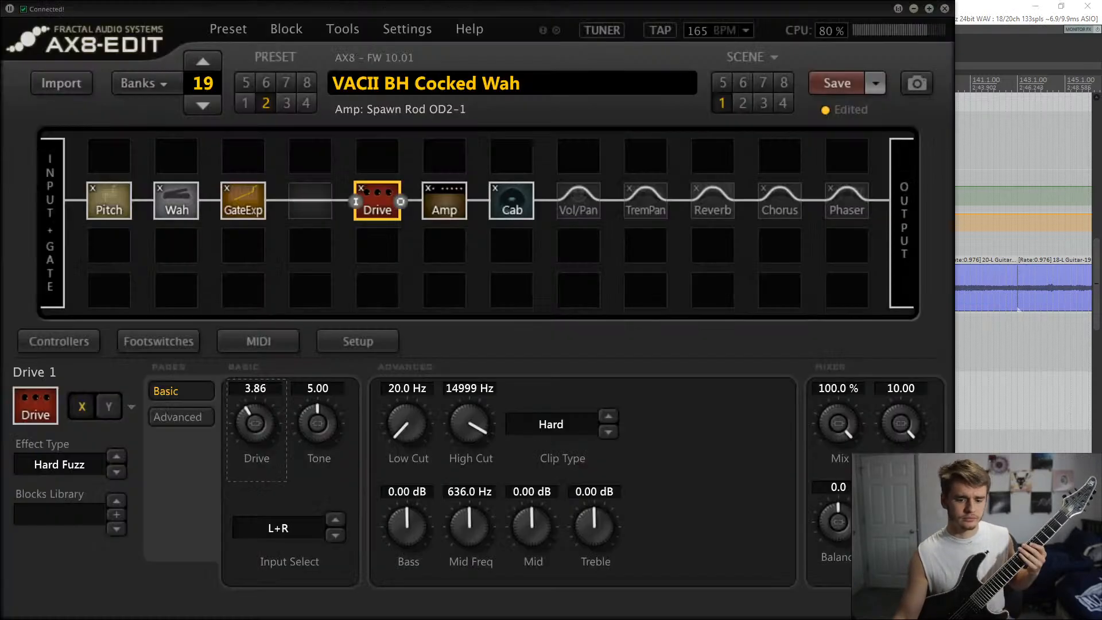
{"action": "key", "text": "alt+Tab"}
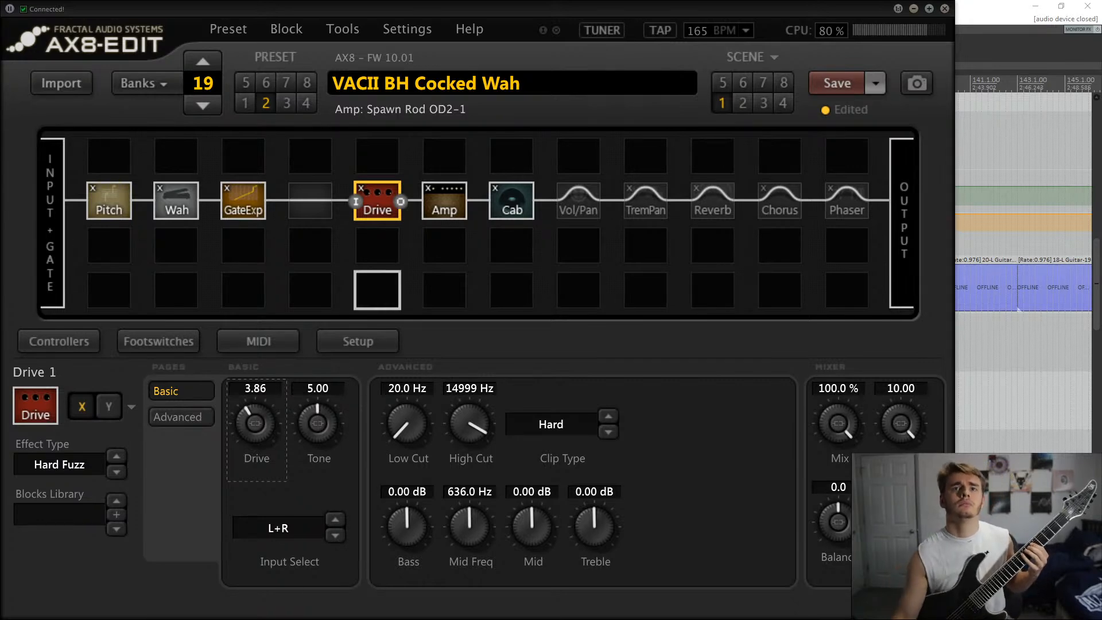
- Set the Amp block's Input Drive to 0.67, keeping the Spawn Rod OD2-1 amp, and reopen the Drive block's settings
{"action": "left_click", "coordinate": [444, 201]}
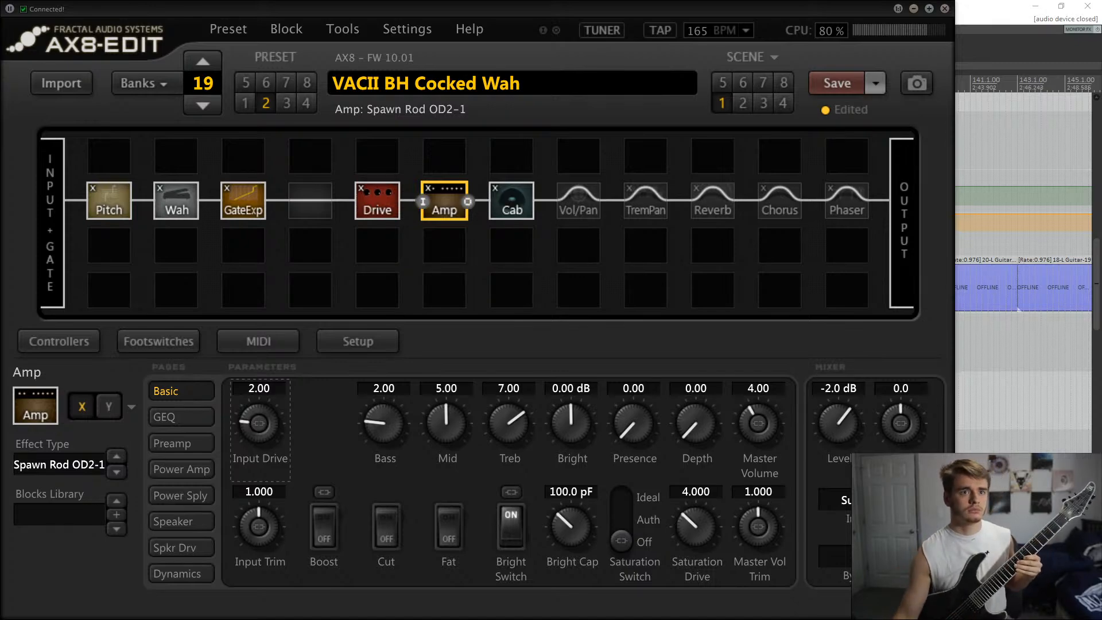
{"action": "left_click", "coordinate": [59, 469]}
{"action": "left_click", "coordinate": [914, 78]}
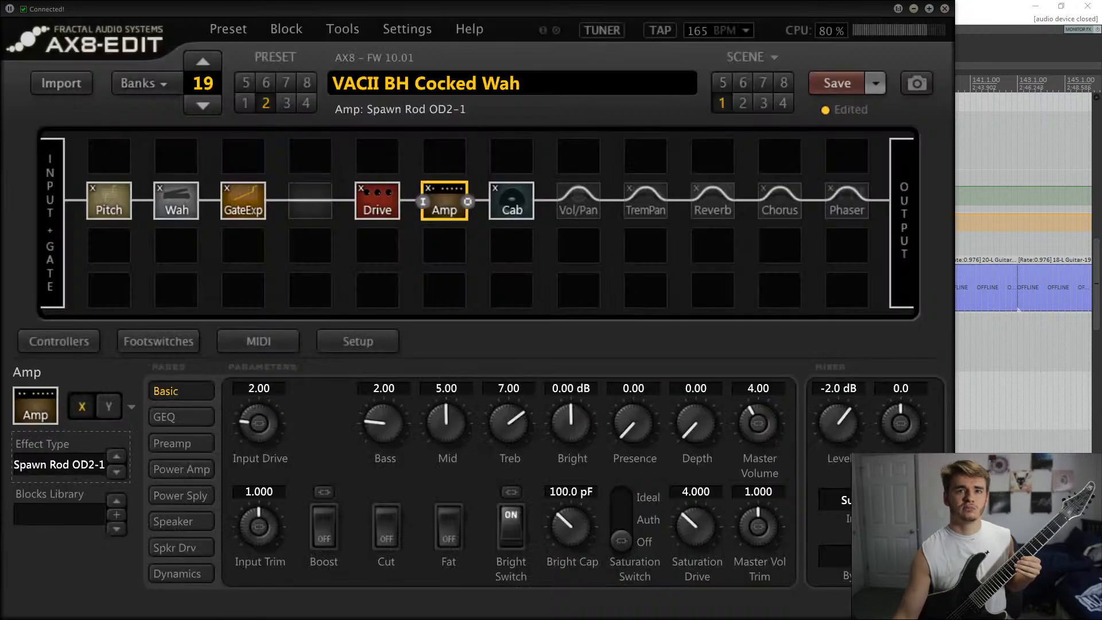
{"action": "left_click_drag", "start_coordinate": [258, 422], "coordinate": [259, 442]}
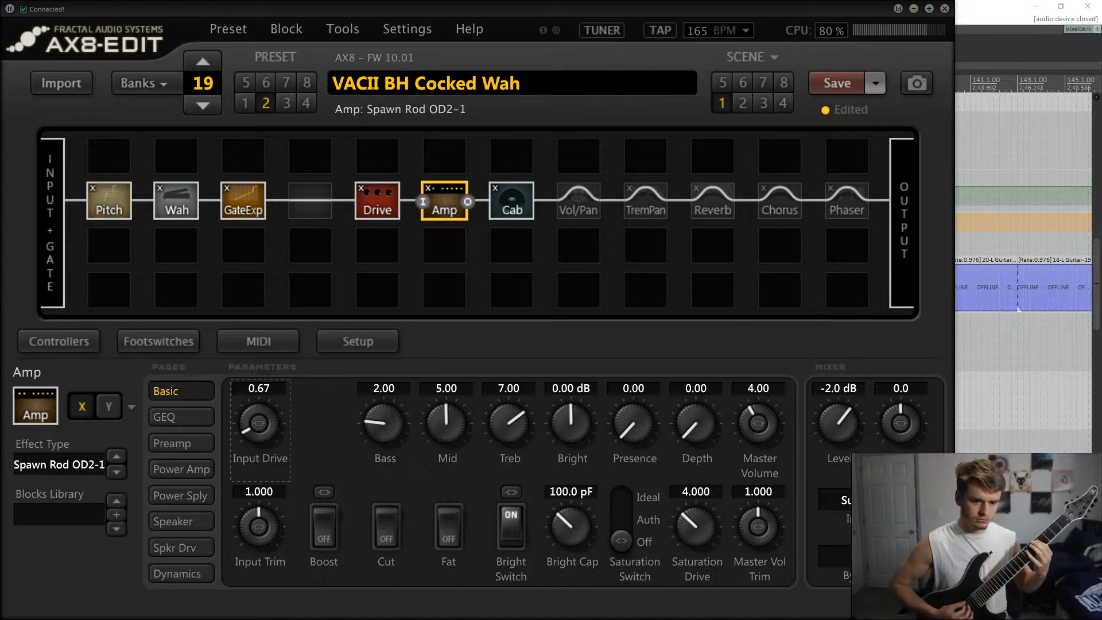
{"action": "left_click", "coordinate": [377, 199]}
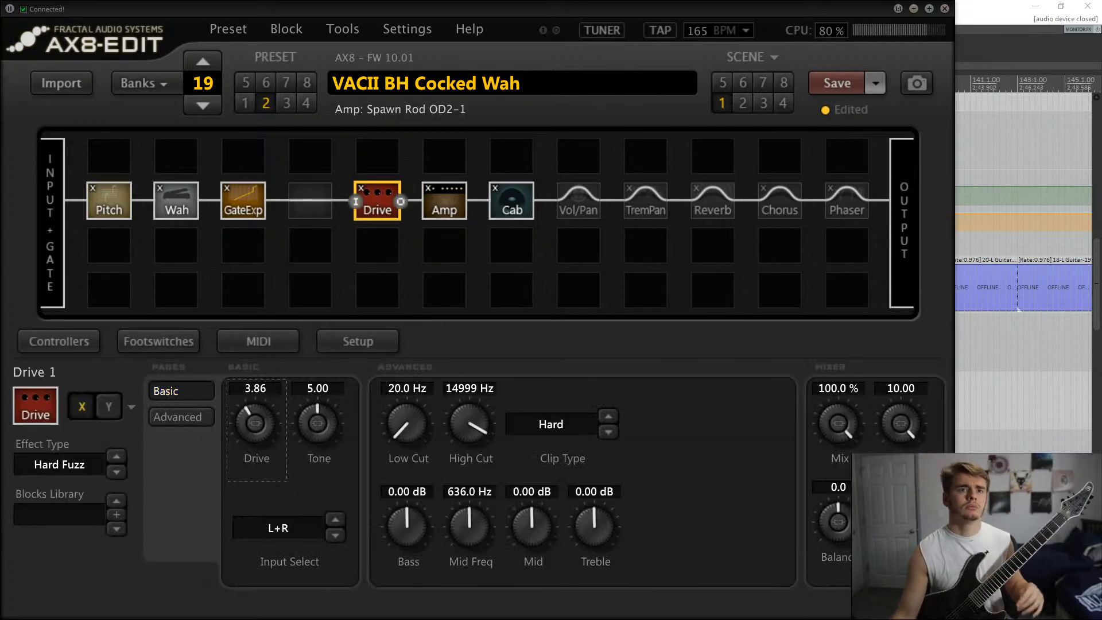
- Set the Drive block's Drive amount to 8.89 and the Wah block's Resonance to 3.99
{"action": "left_click_drag", "start_coordinate": [255, 423], "coordinate": [255, 368]}
{"action": "left_click_drag", "start_coordinate": [255, 368], "coordinate": [255, 349]}
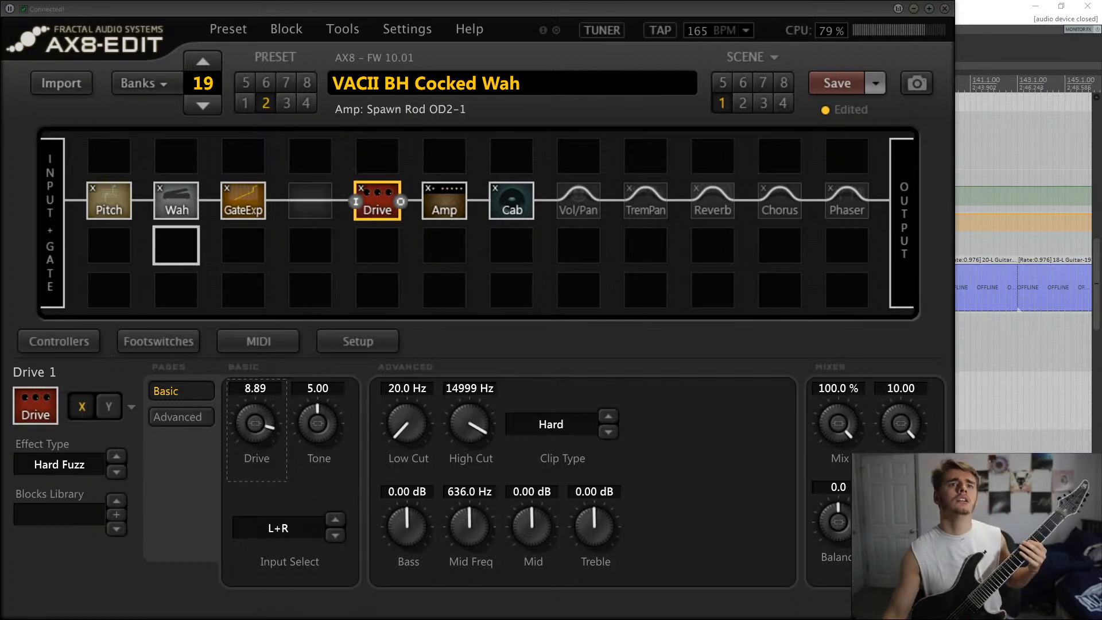
{"action": "left_click", "coordinate": [176, 201]}
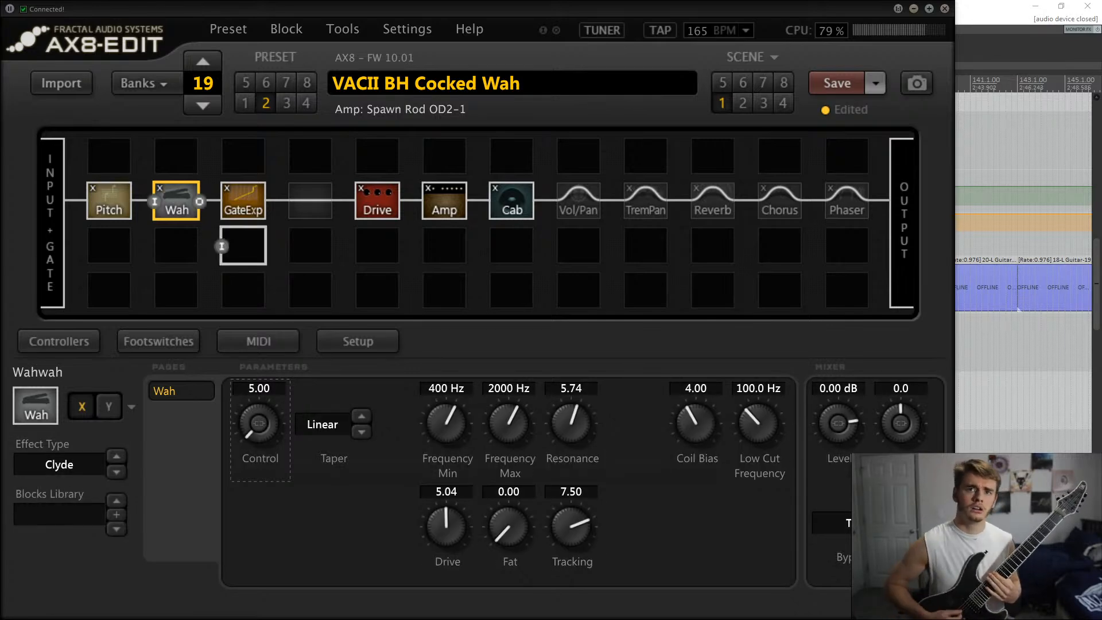
{"action": "left_click_drag", "start_coordinate": [571, 424], "coordinate": [571, 449]}
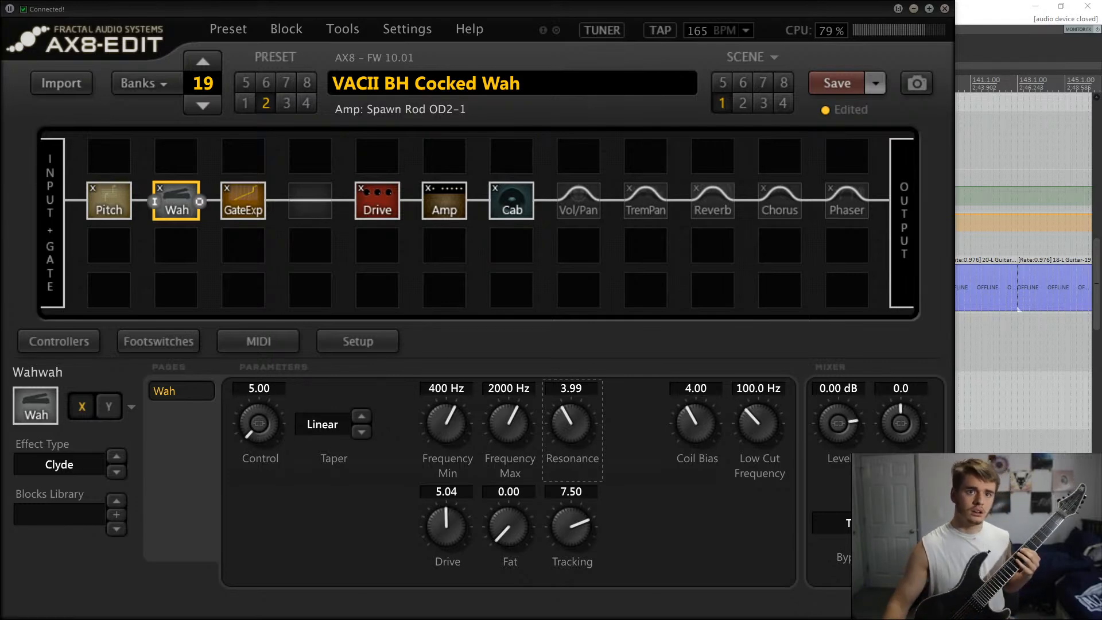
- Try lower and higher Frequency Min values on the wah, set it back to 400 Hz, and save the preset
{"action": "left_click_drag", "start_coordinate": [446, 424], "coordinate": [447, 436]}
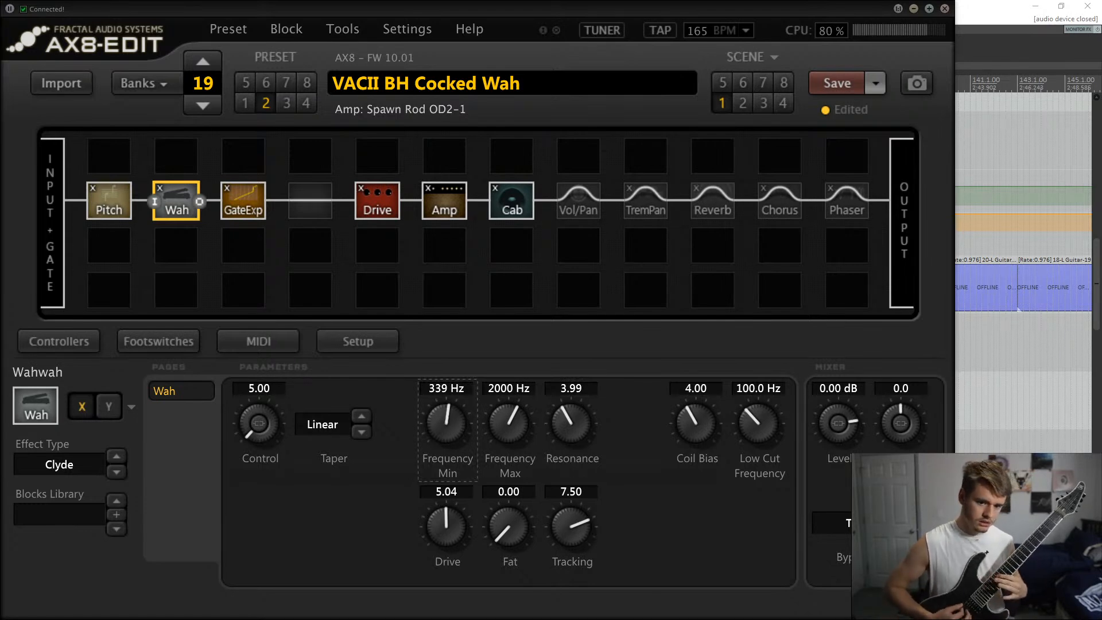
{"action": "left_click_drag", "start_coordinate": [447, 423], "coordinate": [444, 293]}
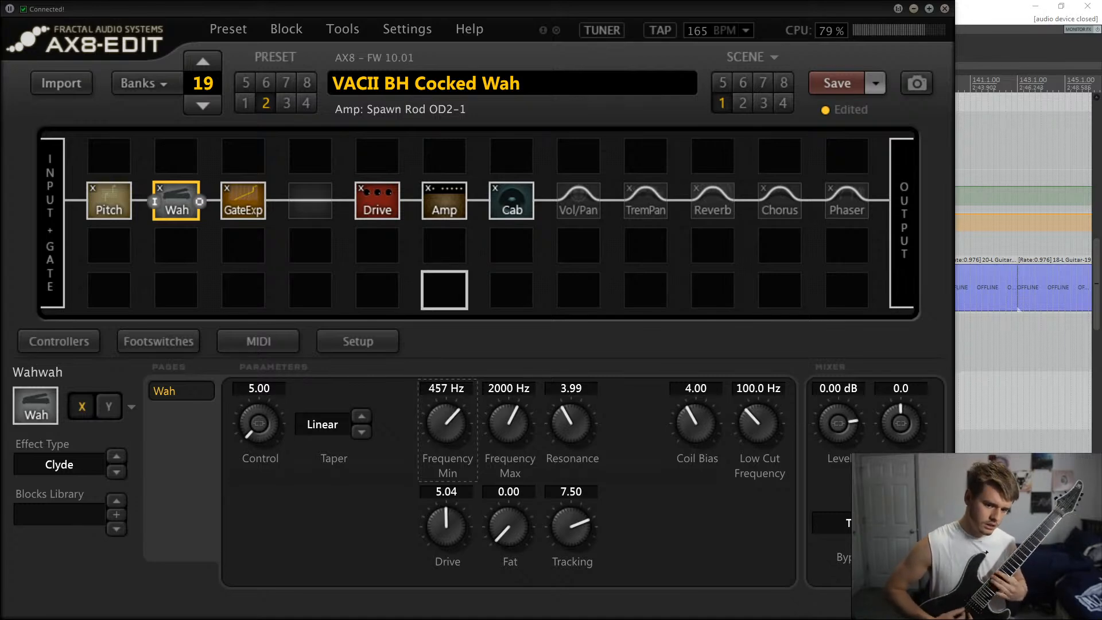
{"action": "left_click", "coordinate": [446, 388]}
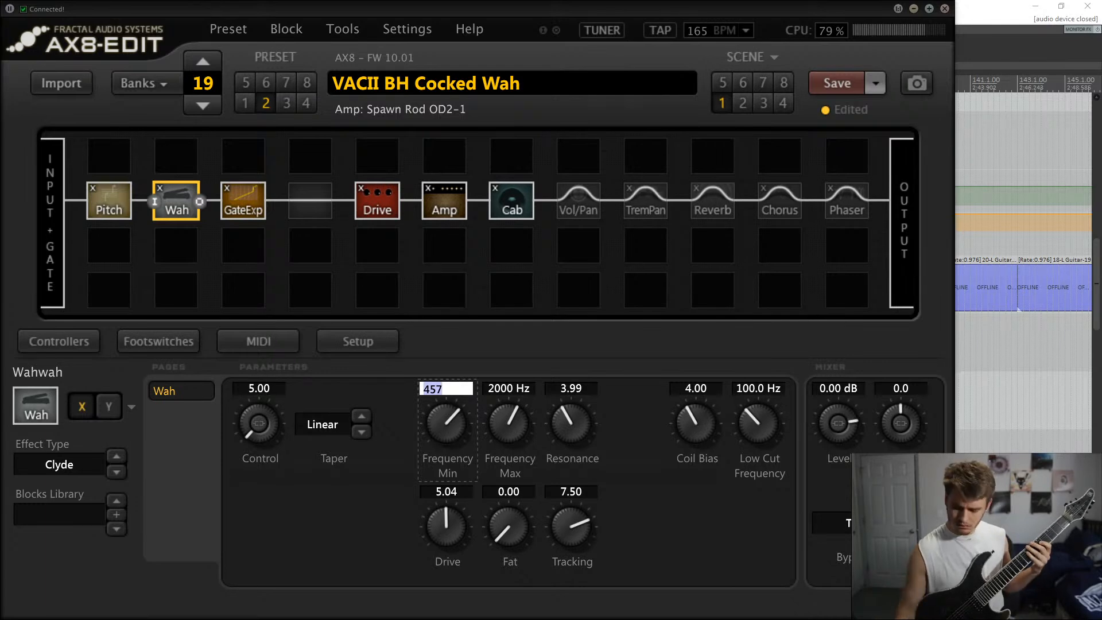
{"action": "type", "text": "400"}
{"action": "key", "text": "Return"}
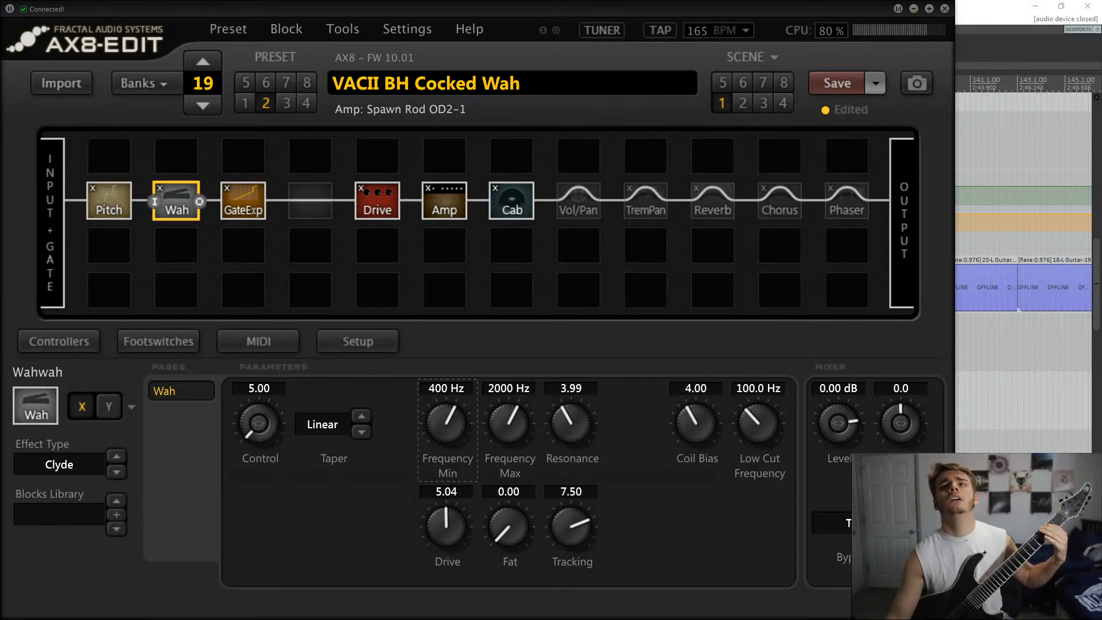
{"action": "left_click", "coordinate": [836, 83]}
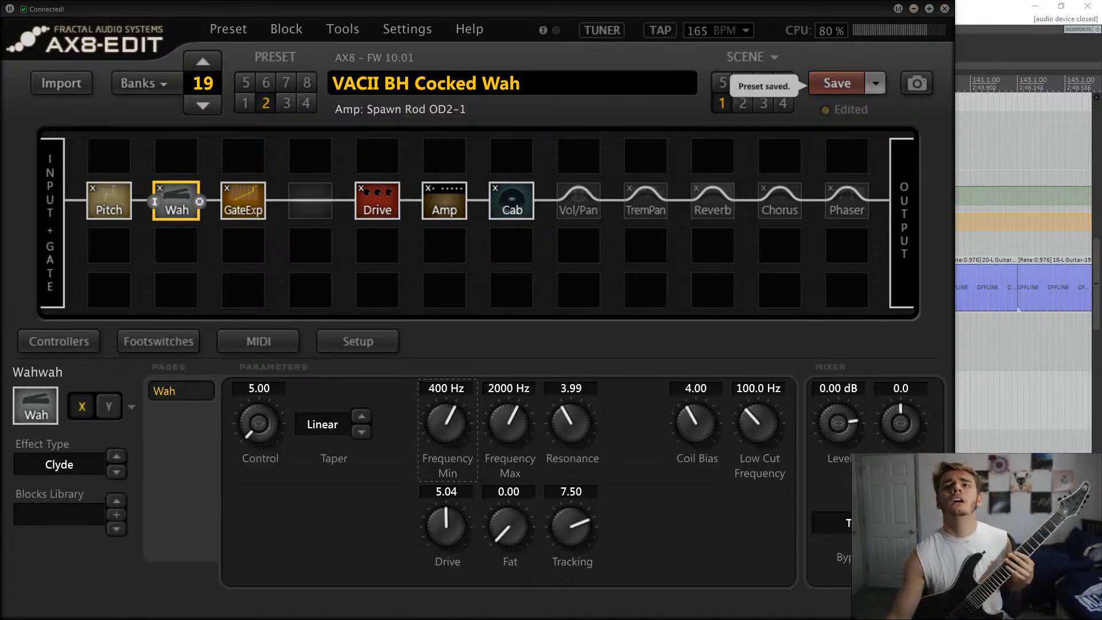
- Switch to REAPER, lower the R Guitar item at measure 127 to -inf dB, and play the section briefly
{"action": "left_click", "coordinate": [913, 8]}
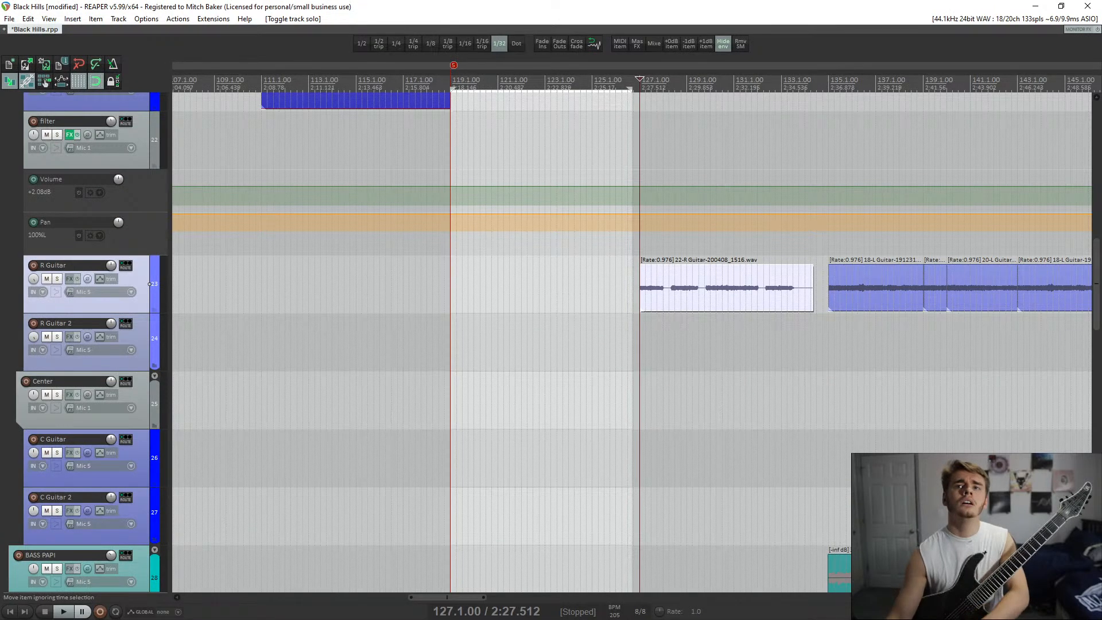
{"action": "left_click_drag", "start_coordinate": [737, 265], "coordinate": [739, 442]}
{"action": "key", "text": "space"}
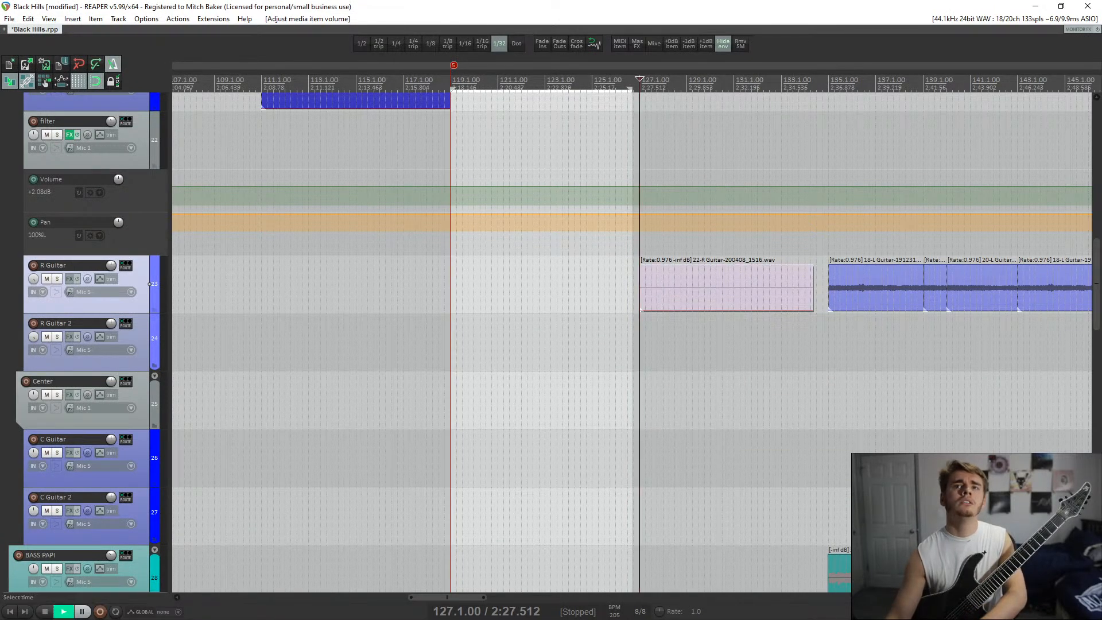
{"action": "key", "text": "equal"}
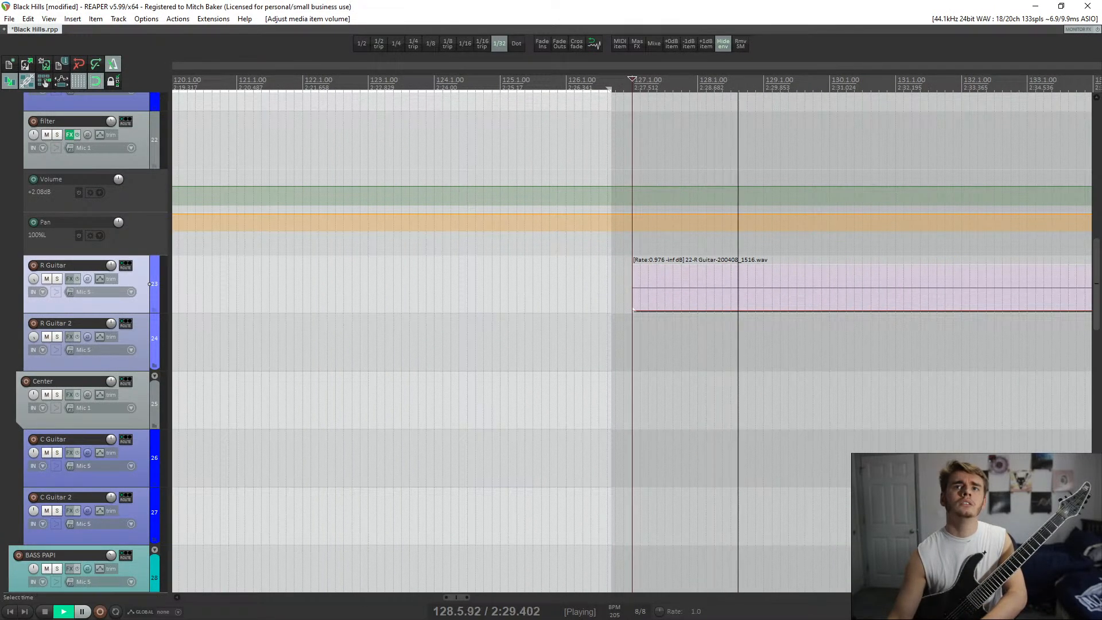
{"action": "key", "text": "space"}
- Arm the R Guitar 2 track and record a take over the part from measure 127, starting playback from 124.8.00
{"action": "left_click", "coordinate": [475, 287]}
{"action": "left_click", "coordinate": [508, 287]}
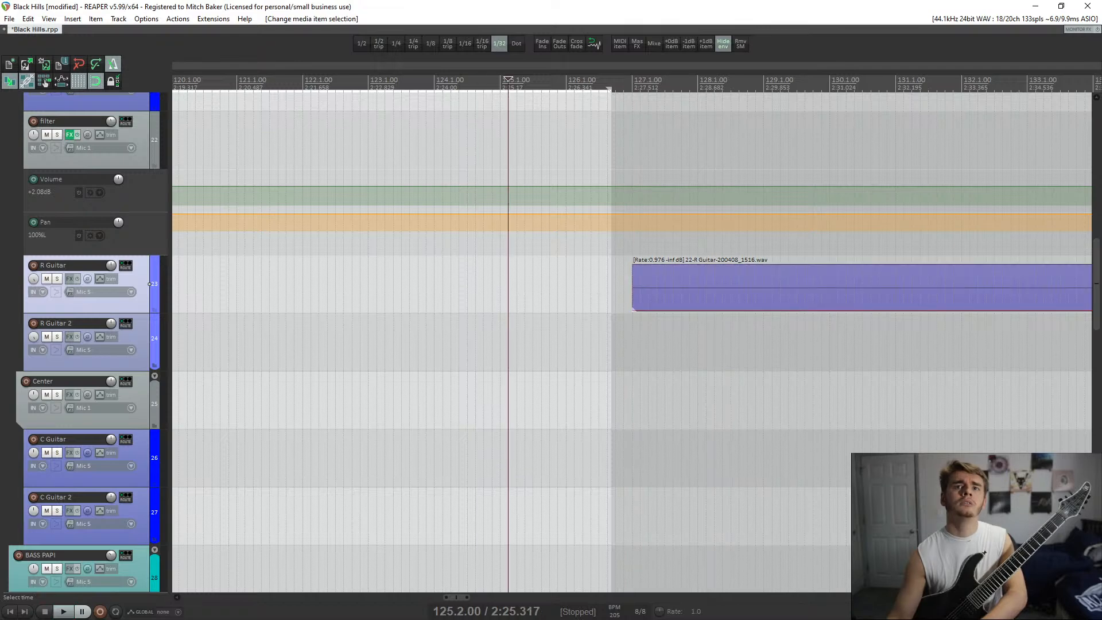
{"action": "left_click", "coordinate": [33, 323]}
{"action": "left_click", "coordinate": [492, 286]}
{"action": "key", "text": "space"}
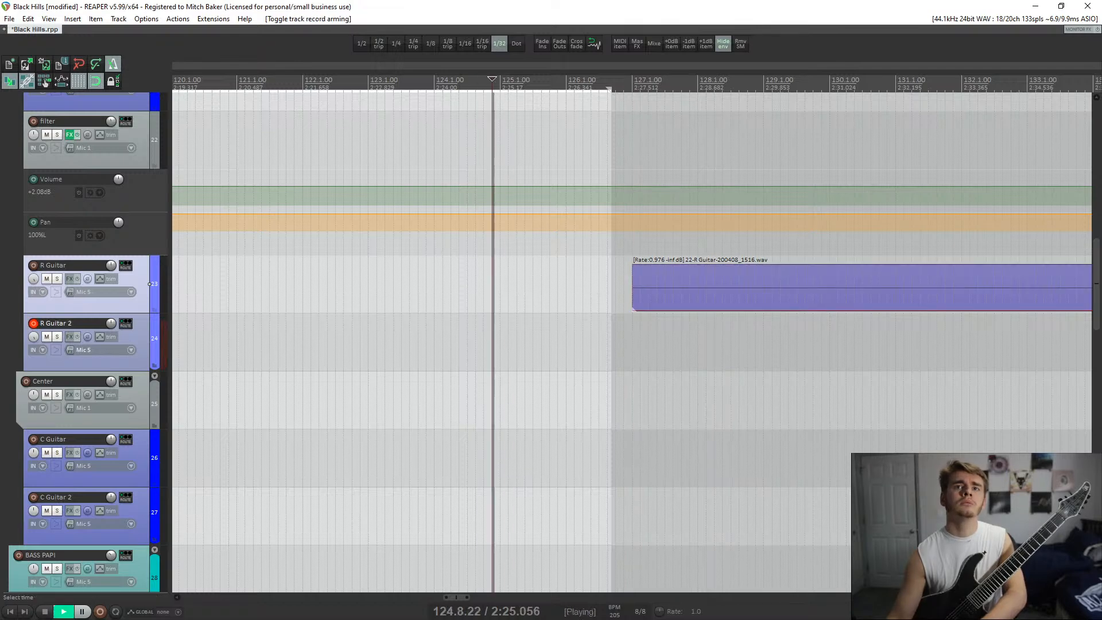
{"action": "key", "text": "ctrl+r"}
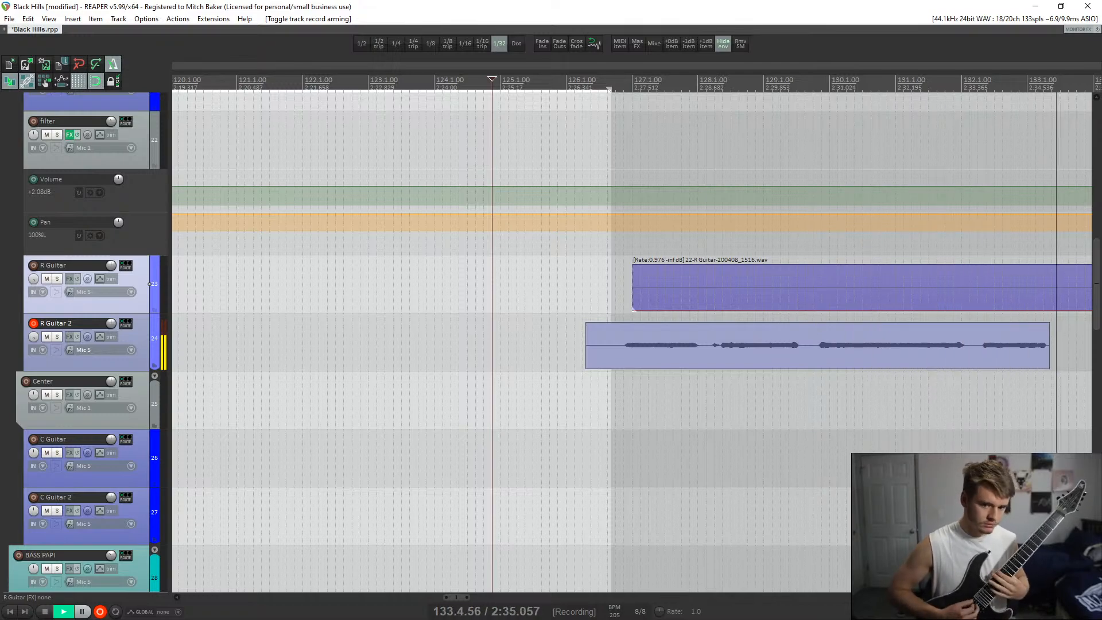
{"action": "key", "text": "space"}
- Listen to the recorded R Guitar 2 take in the mix, and return to AX8-Edit
{"action": "key", "text": "space"}
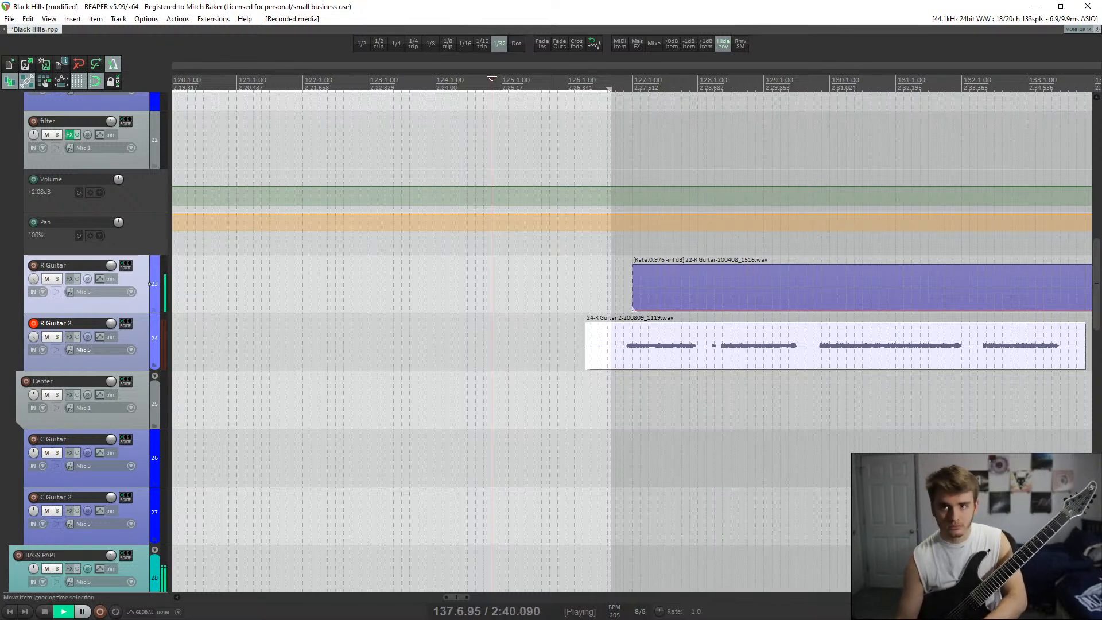
{"action": "key", "text": "space"}
{"action": "key", "text": "alt+Tab"}
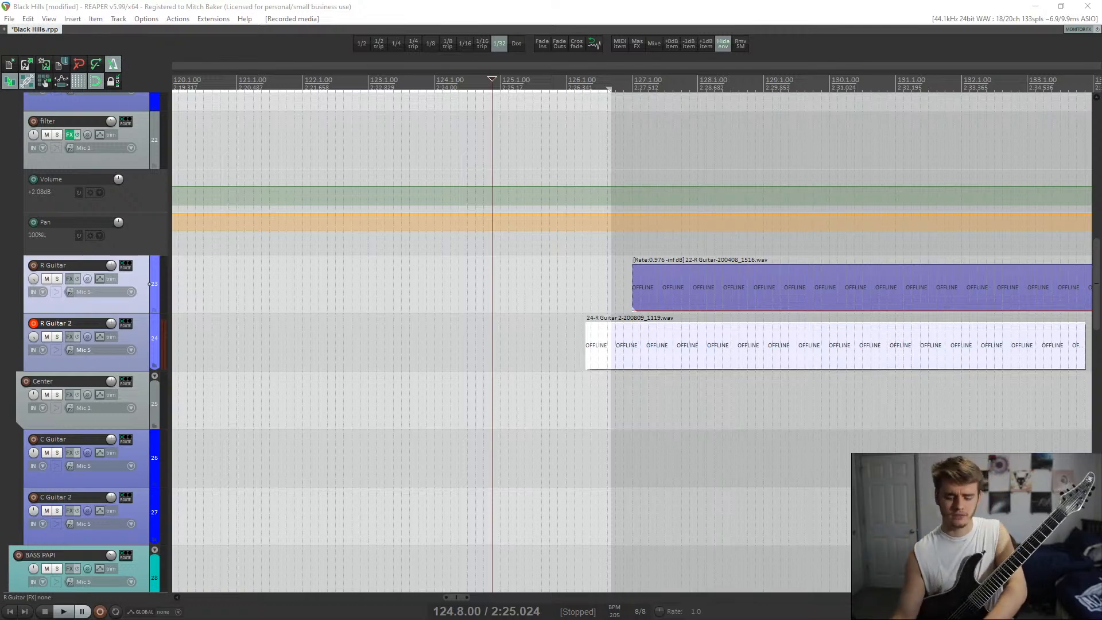
{"action": "left_click", "coordinate": [483, 28]}
{"action": "key", "text": "space"}
{"action": "left_click", "coordinate": [665, 402]}
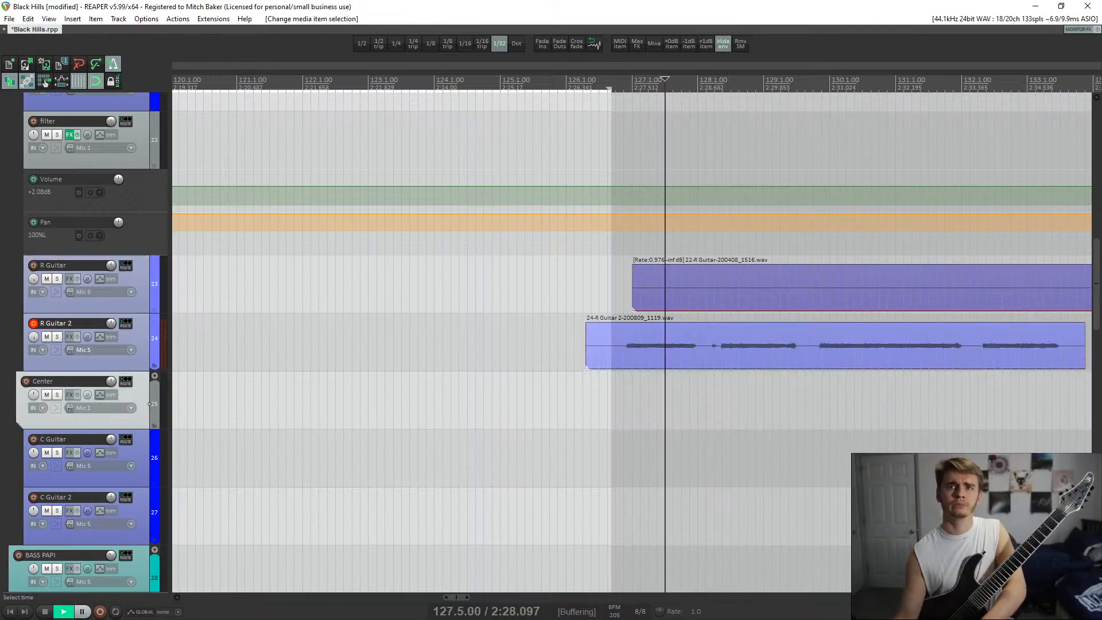
{"action": "left_click", "coordinate": [611, 402]}
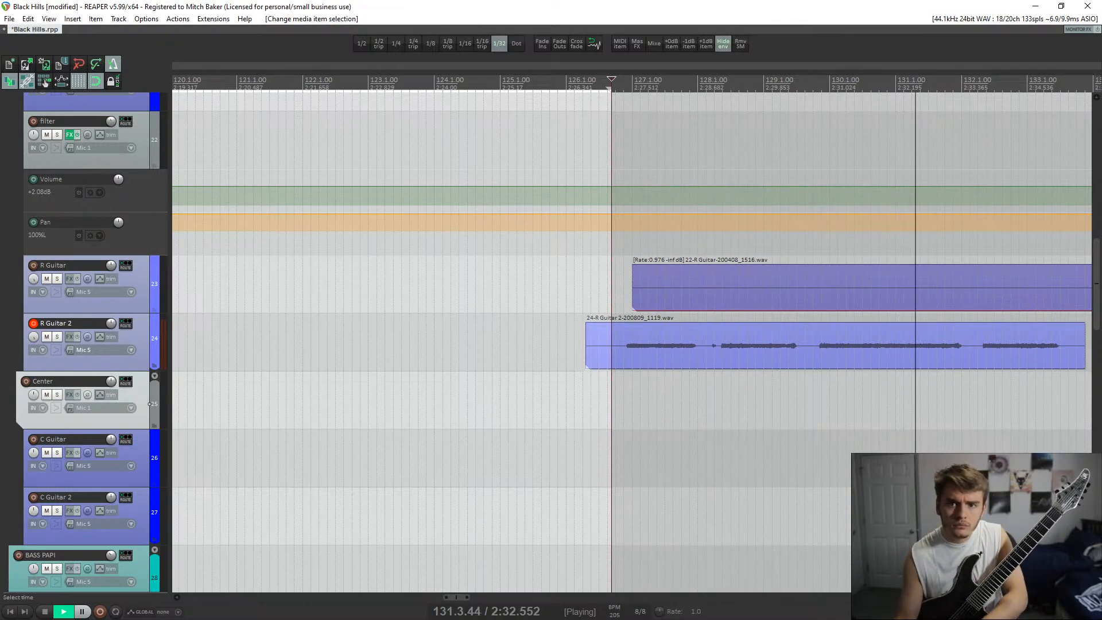
{"action": "key", "text": "space"}
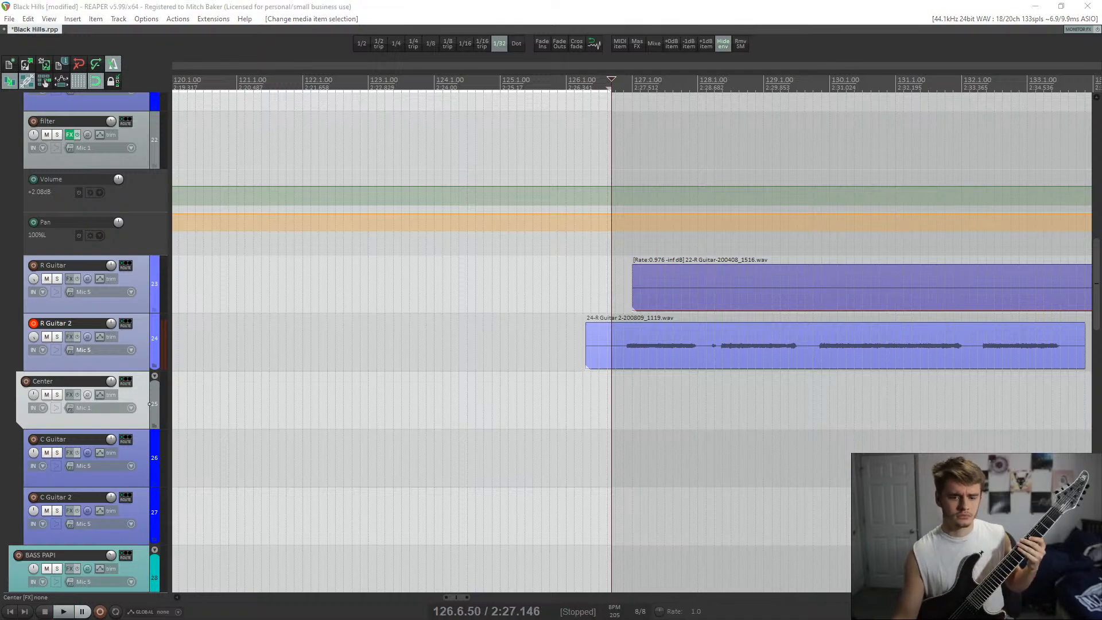
{"action": "key", "text": "alt+Tab"}
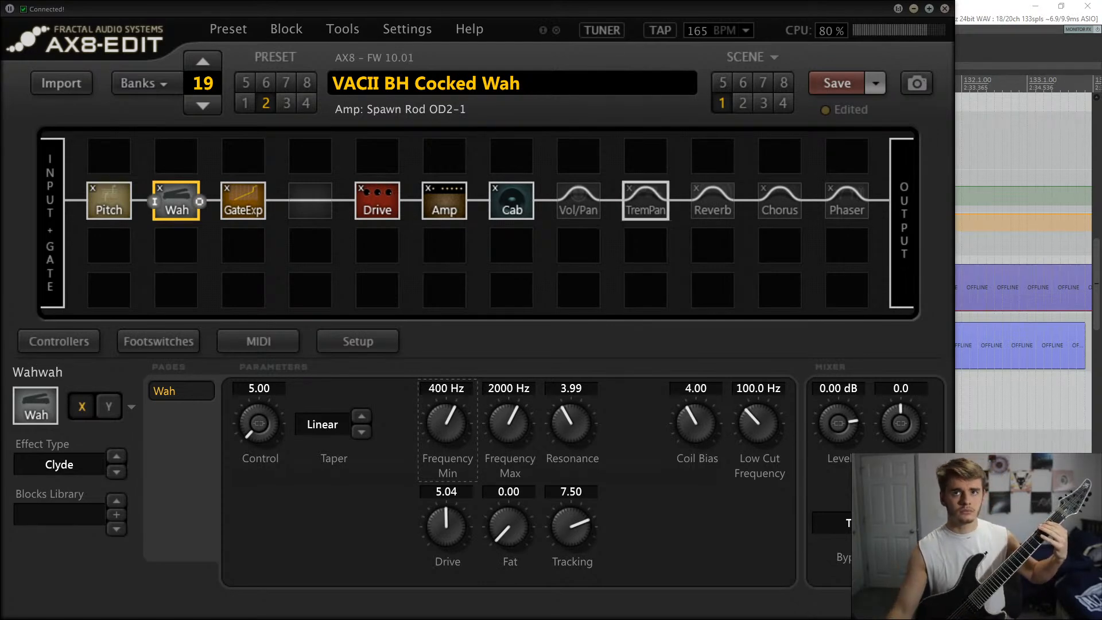
- Replace the TremPan block with Delay 1 and set the preset tempo to 205 BPM
{"action": "right_click", "coordinate": [646, 200]}
{"action": "mouse_move", "coordinate": [574, 359]}
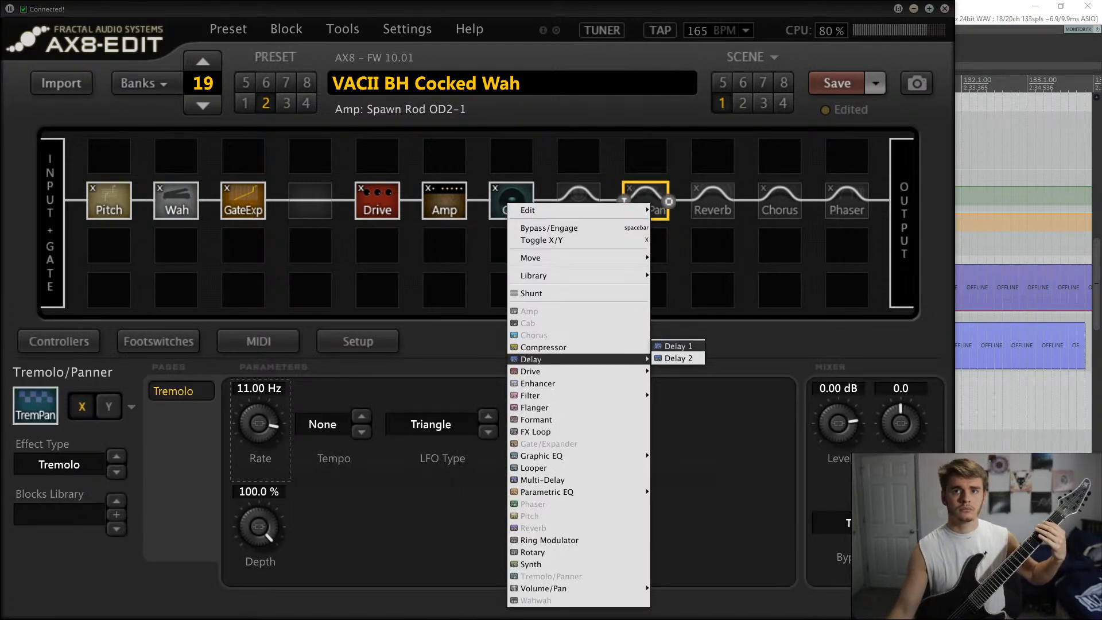
{"action": "left_click", "coordinate": [671, 346]}
{"action": "left_click", "coordinate": [710, 30]}
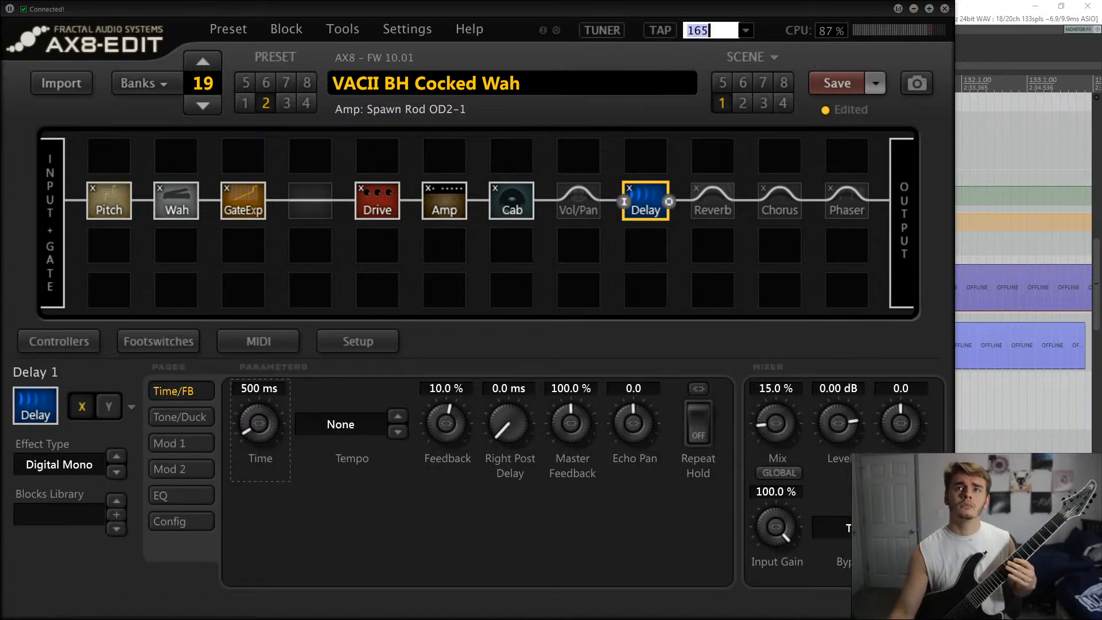
{"action": "type", "text": "205"}
{"action": "key", "text": "Return"}
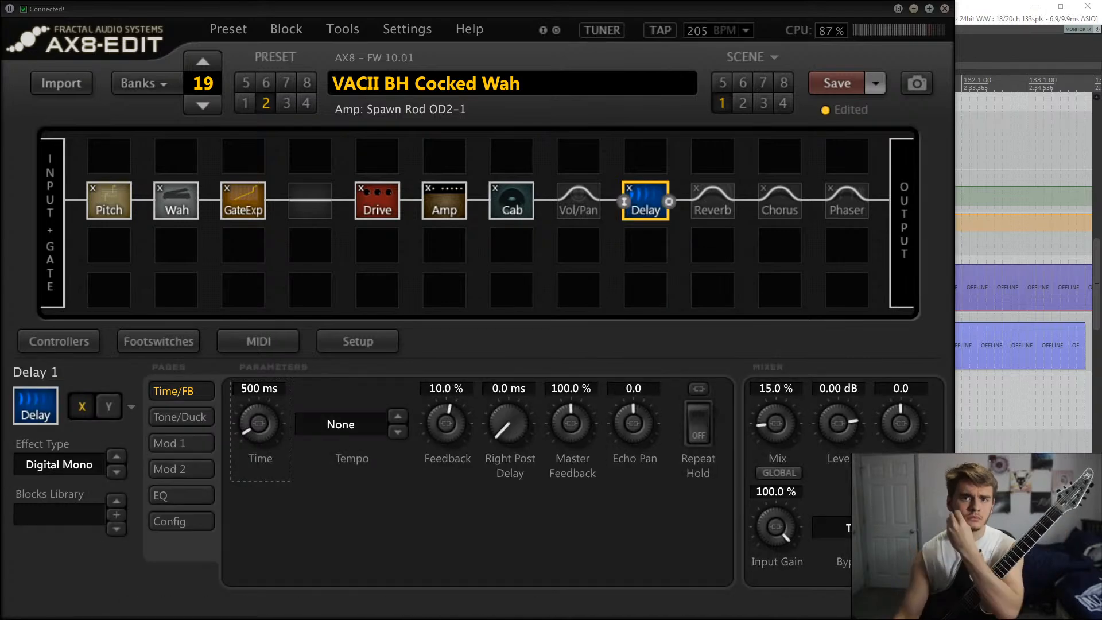
- Set the delay's Tempo to 1/8 and its Mix to 32.8%
{"action": "left_click", "coordinate": [341, 424]}
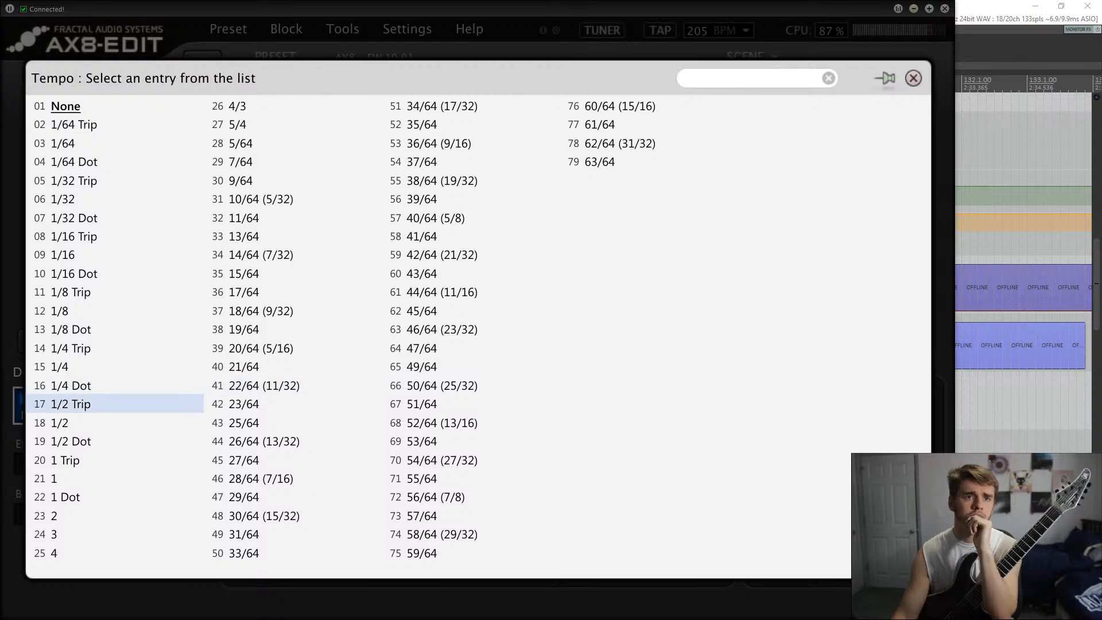
{"action": "left_click", "coordinate": [86, 310]}
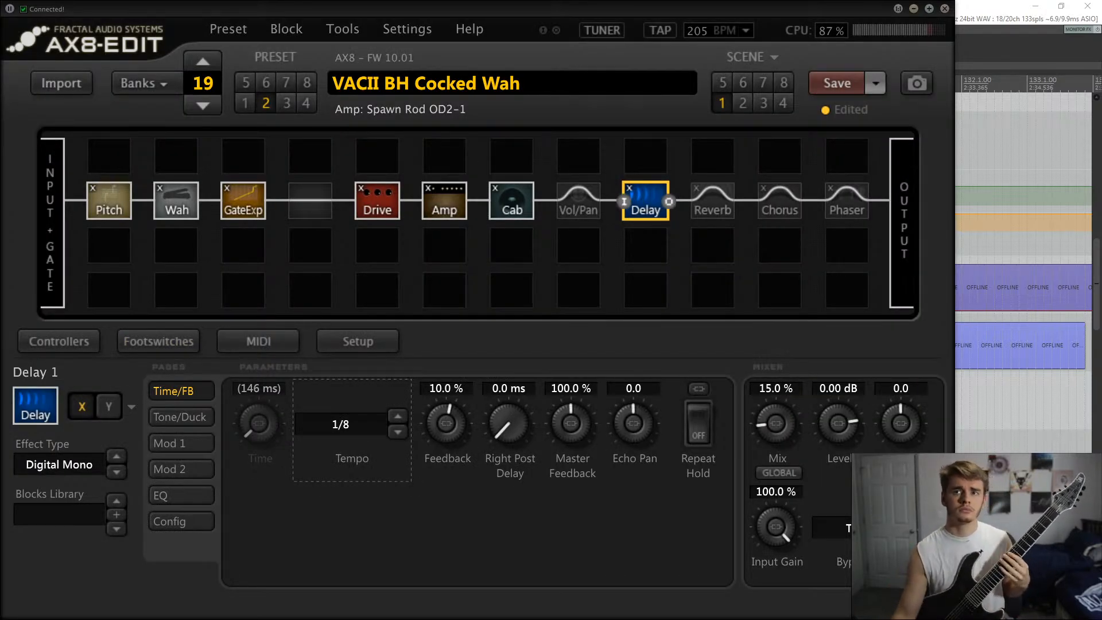
{"action": "left_click_drag", "start_coordinate": [775, 423], "coordinate": [775, 397]}
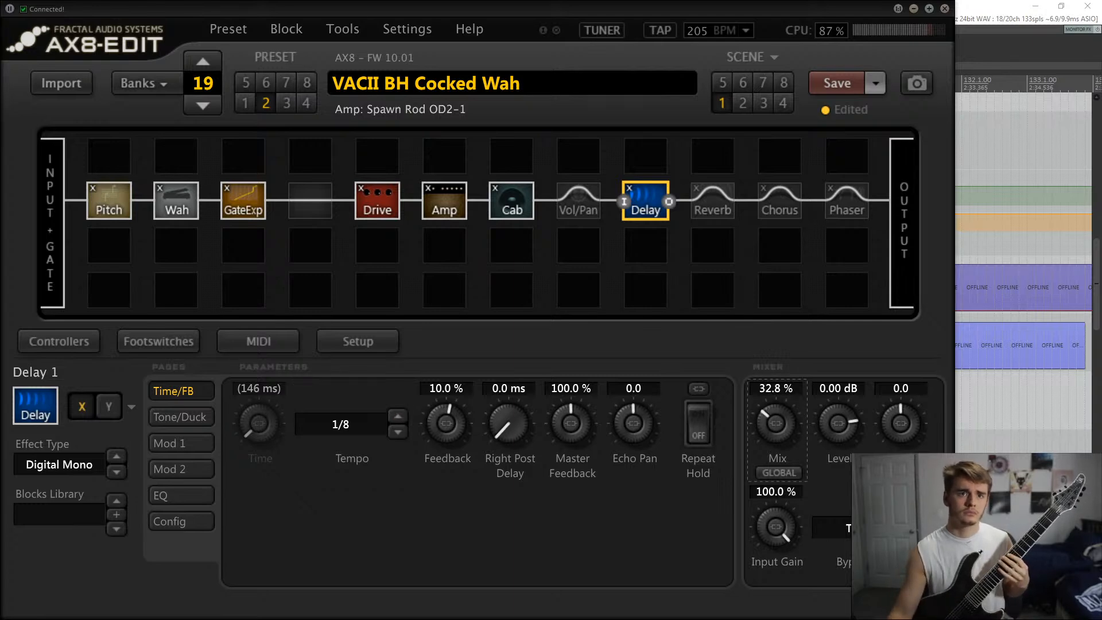
- Load the Sick Tape library block into Delay 1, engage it, and set its Tempo to 1/4
{"action": "left_click", "coordinate": [59, 464]}
{"action": "left_click", "coordinate": [59, 514]}
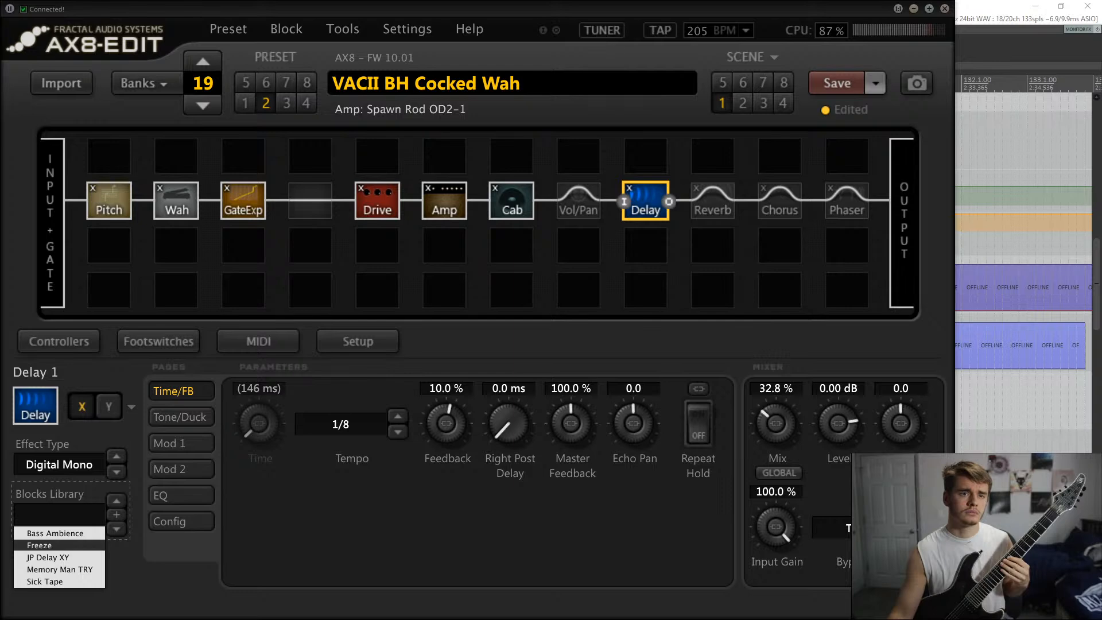
{"action": "left_click", "coordinate": [45, 581]}
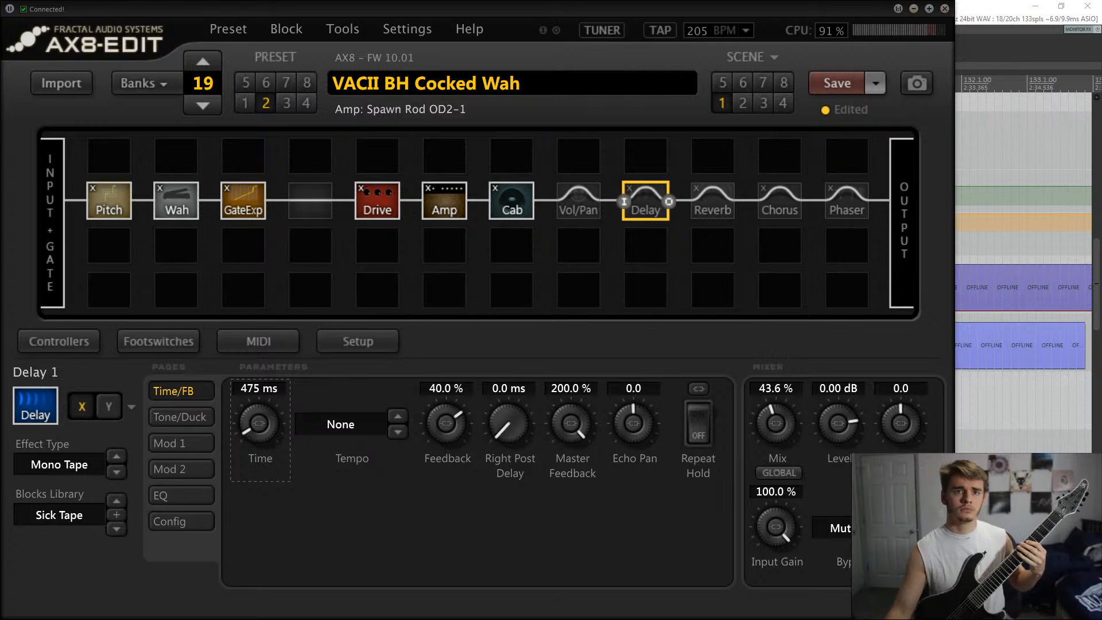
{"action": "left_click", "coordinate": [344, 424]}
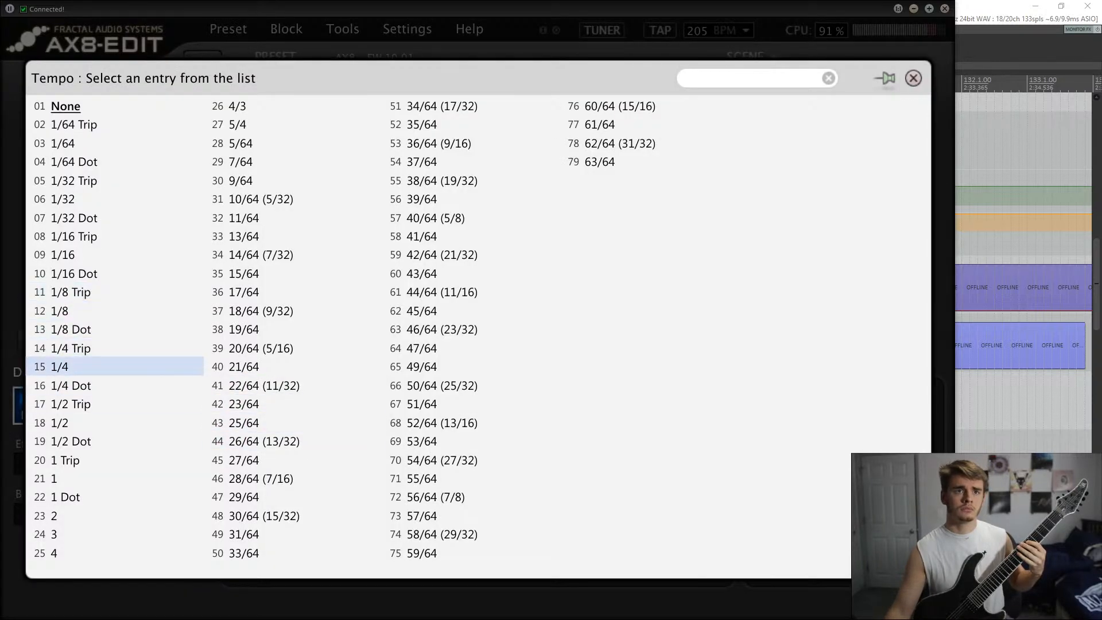
{"action": "left_click", "coordinate": [60, 366]}
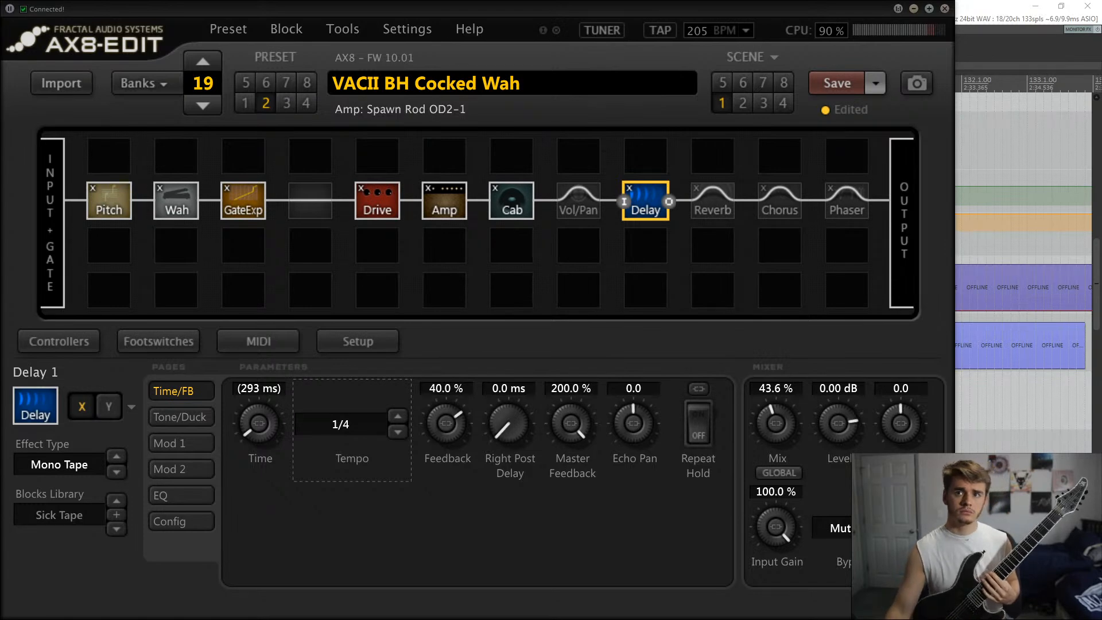
- Set the delay's Mix to 14.0% and Feedback to 12.2%, and open its EQ settings
{"action": "left_click_drag", "start_coordinate": [776, 424], "coordinate": [775, 458]}
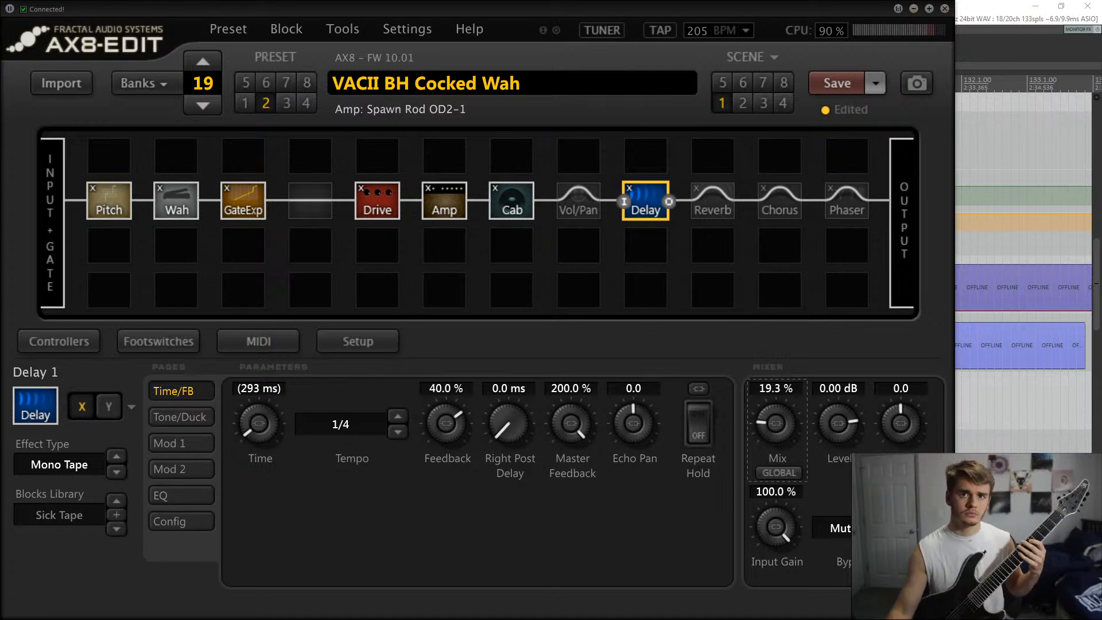
{"action": "left_click_drag", "start_coordinate": [776, 424], "coordinate": [775, 432]}
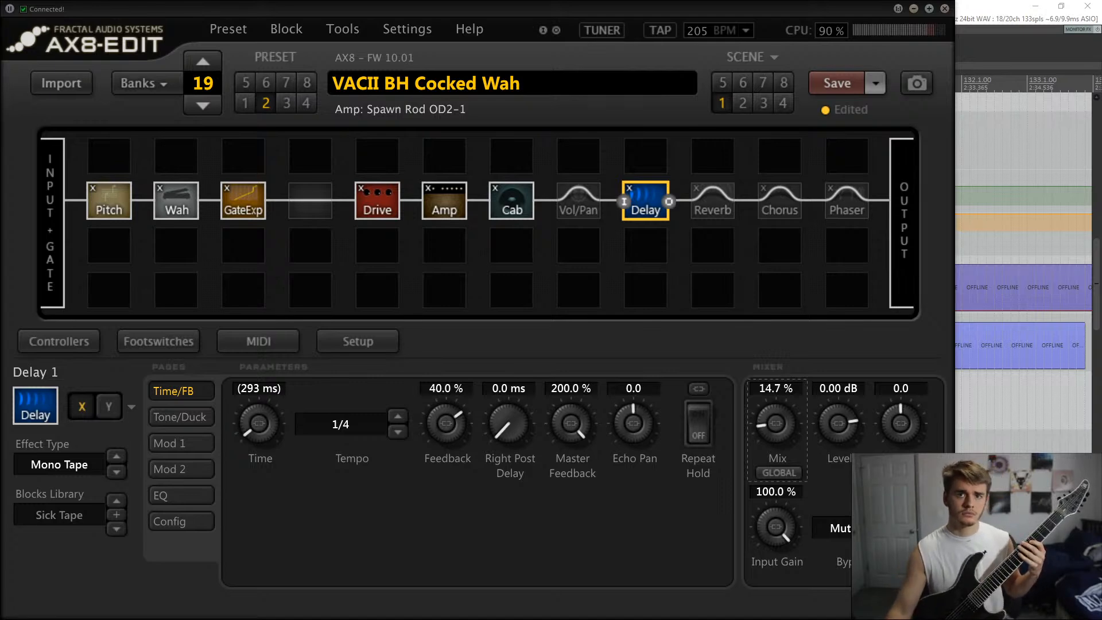
{"action": "left_click_drag", "start_coordinate": [446, 424], "coordinate": [446, 441]}
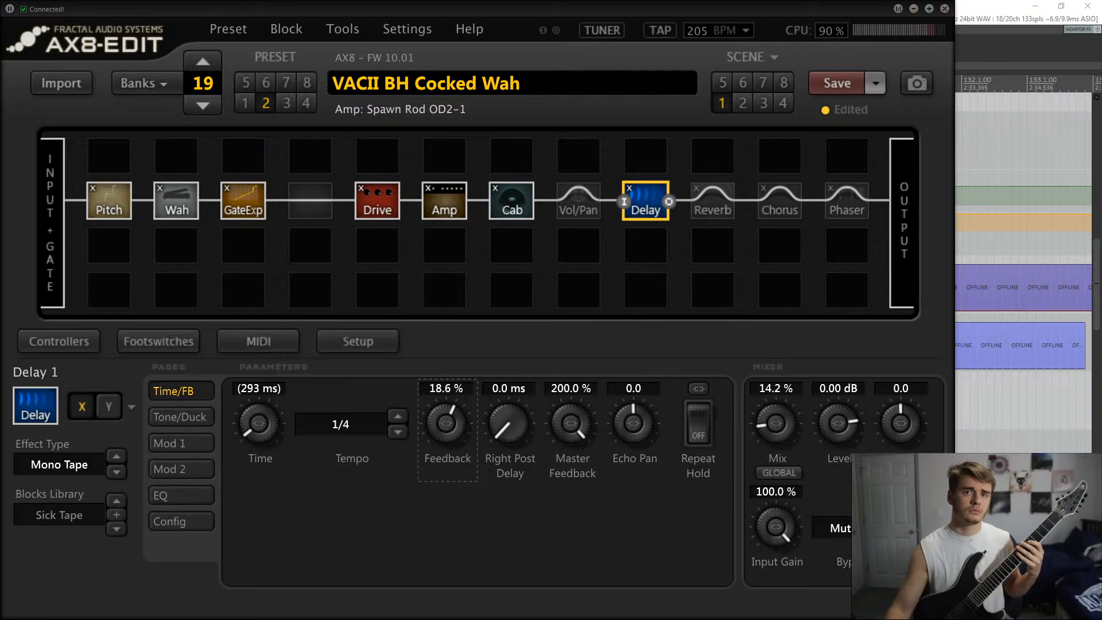
{"action": "left_click_drag", "start_coordinate": [446, 441], "coordinate": [447, 445]}
{"action": "left_click_drag", "start_coordinate": [776, 424], "coordinate": [776, 424]}
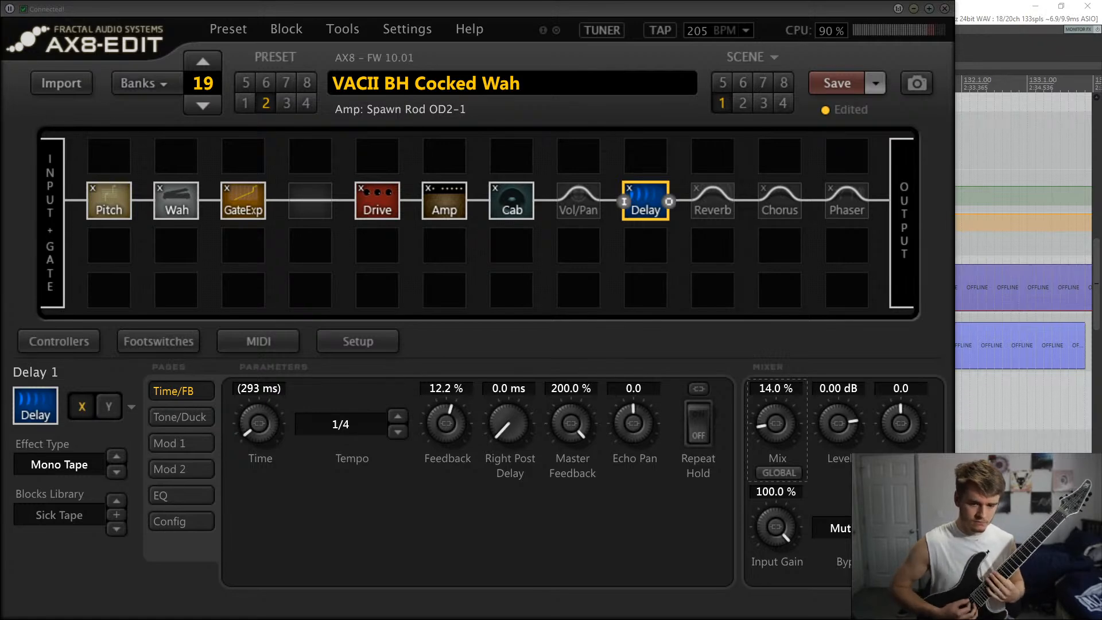
{"action": "left_click", "coordinate": [181, 495]}
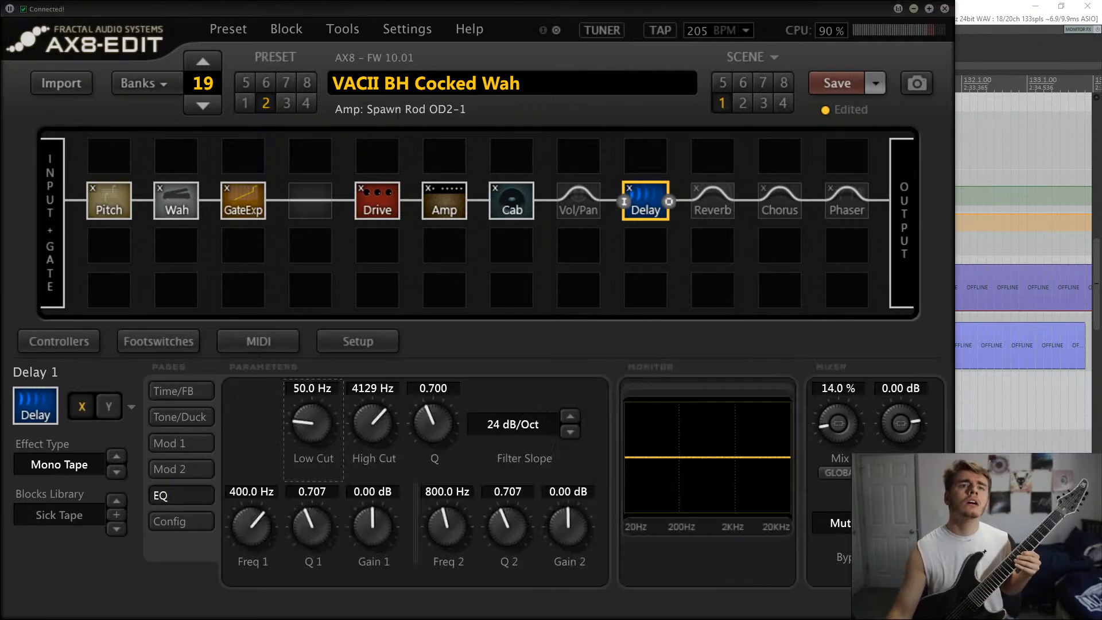
- Raise the delay's Low Cut to 192.8 Hz and slightly lower the Wah block's Resonance
{"action": "left_click_drag", "start_coordinate": [311, 424], "coordinate": [289, 246]}
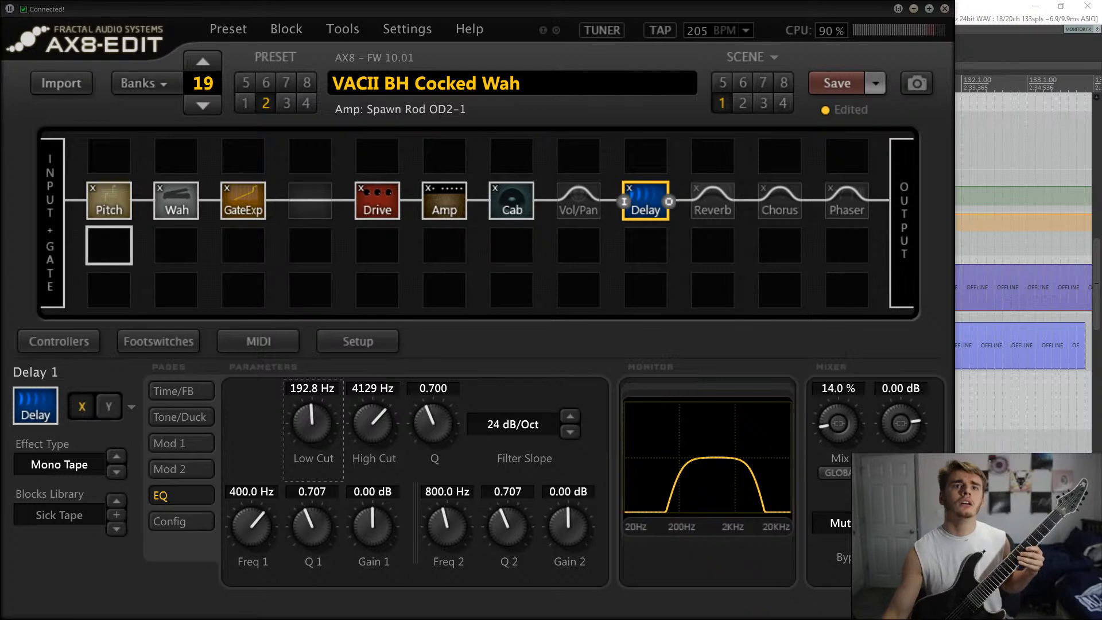
{"action": "left_click", "coordinate": [176, 201]}
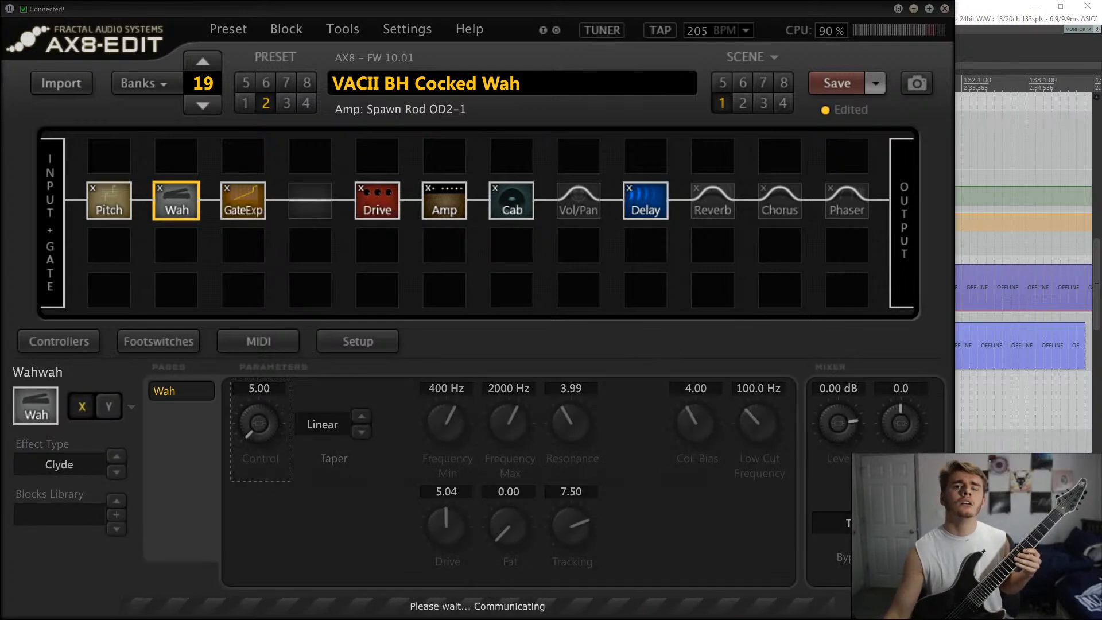
{"action": "left_click_drag", "start_coordinate": [571, 423], "coordinate": [570, 442]}
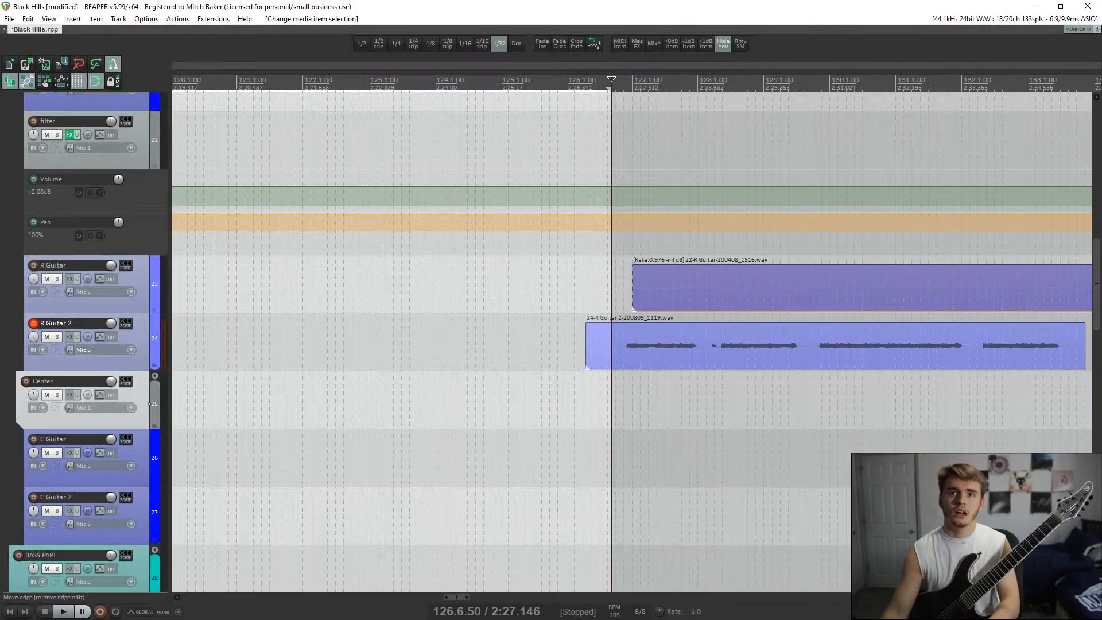
- Switch to REAPER, record a new guitar take on R Guitar 2 from measure 125, and play it back
{"action": "left_click", "coordinate": [586, 346]}
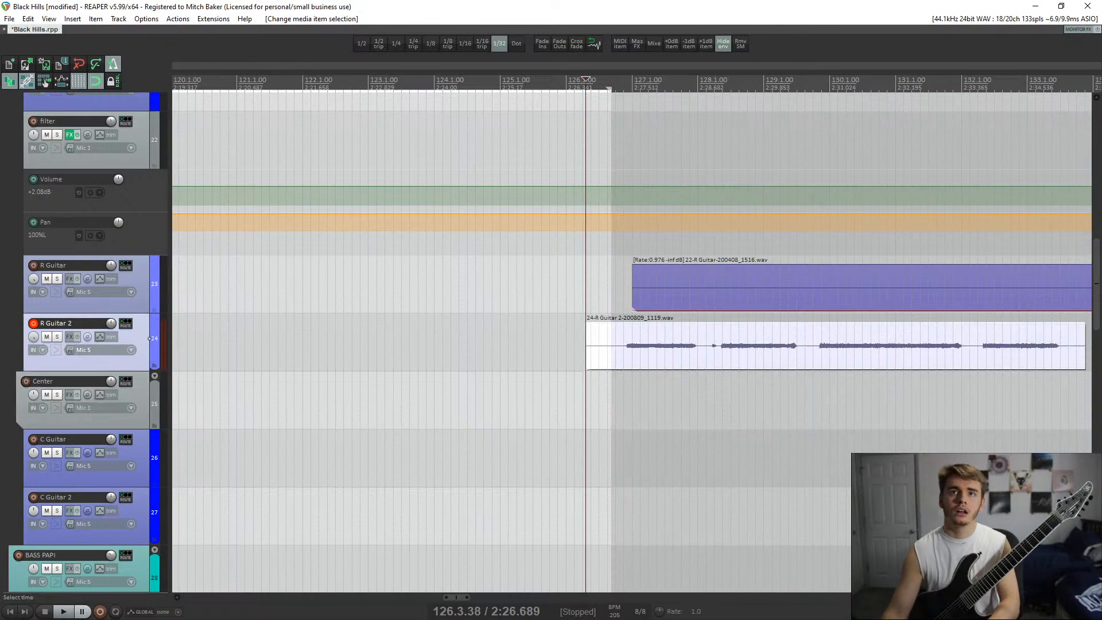
{"action": "left_click", "coordinate": [574, 344]}
{"action": "left_click", "coordinate": [500, 290]}
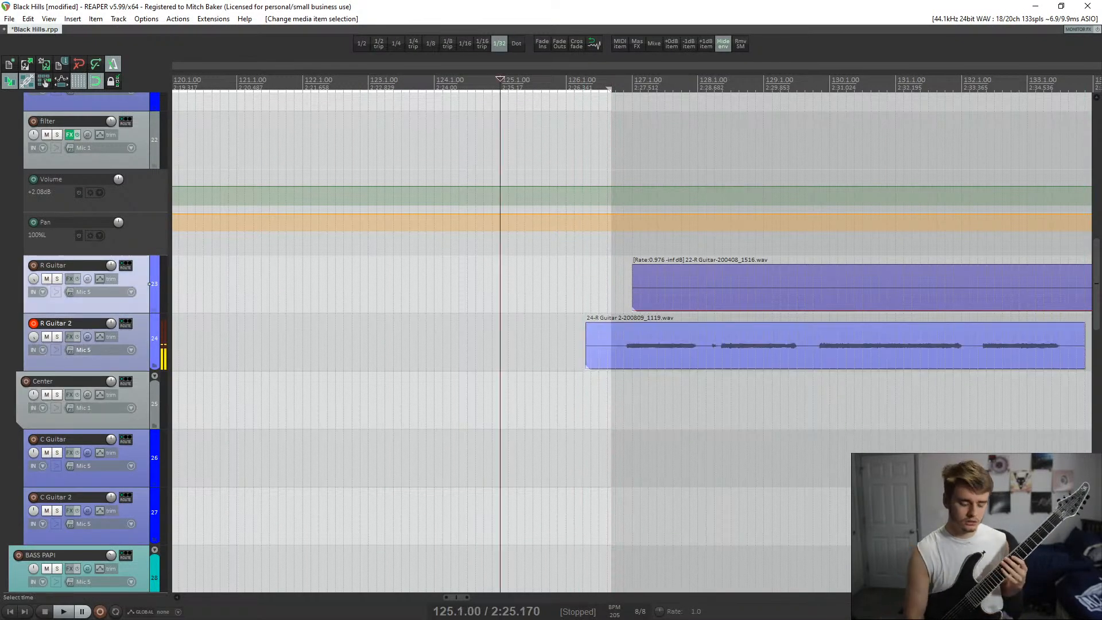
{"action": "key", "text": "ctrl+r"}
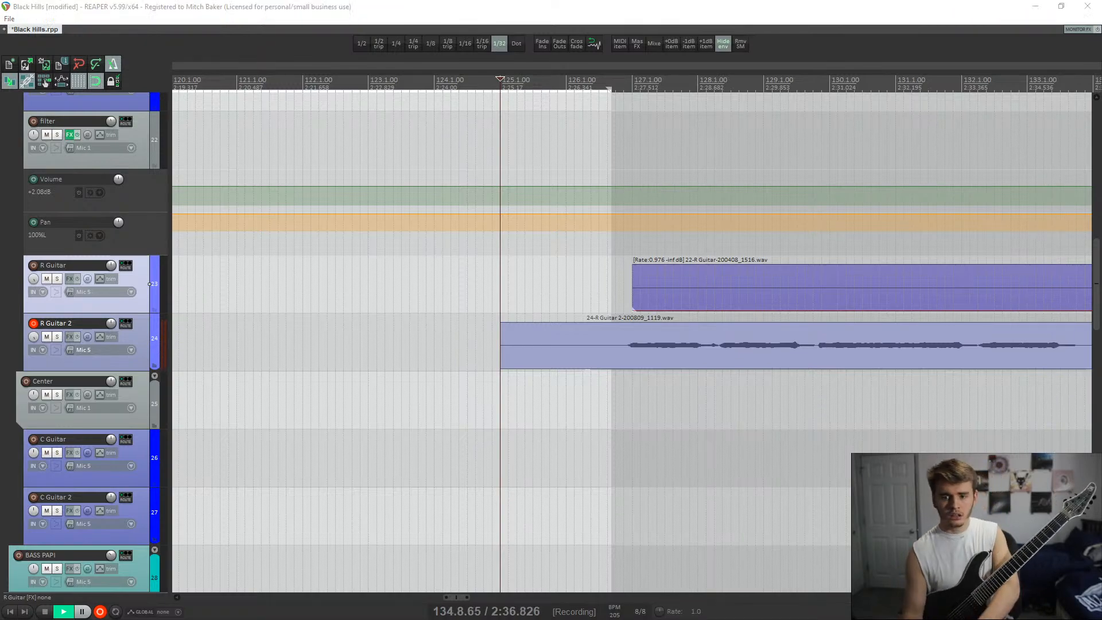
{"action": "key", "text": "space"}
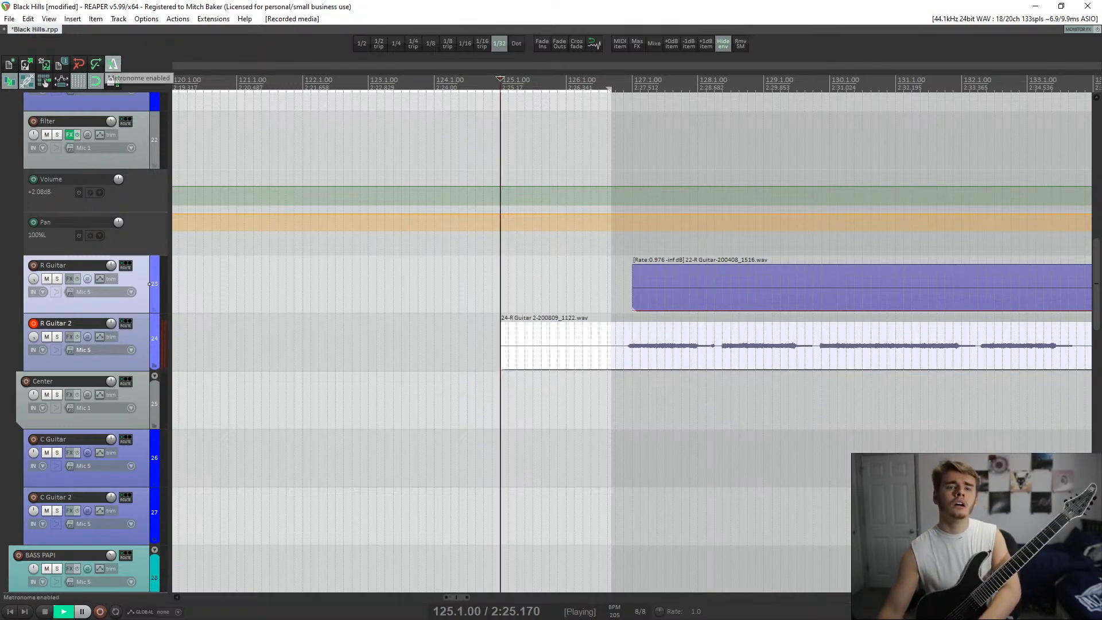
{"action": "key", "text": "space"}
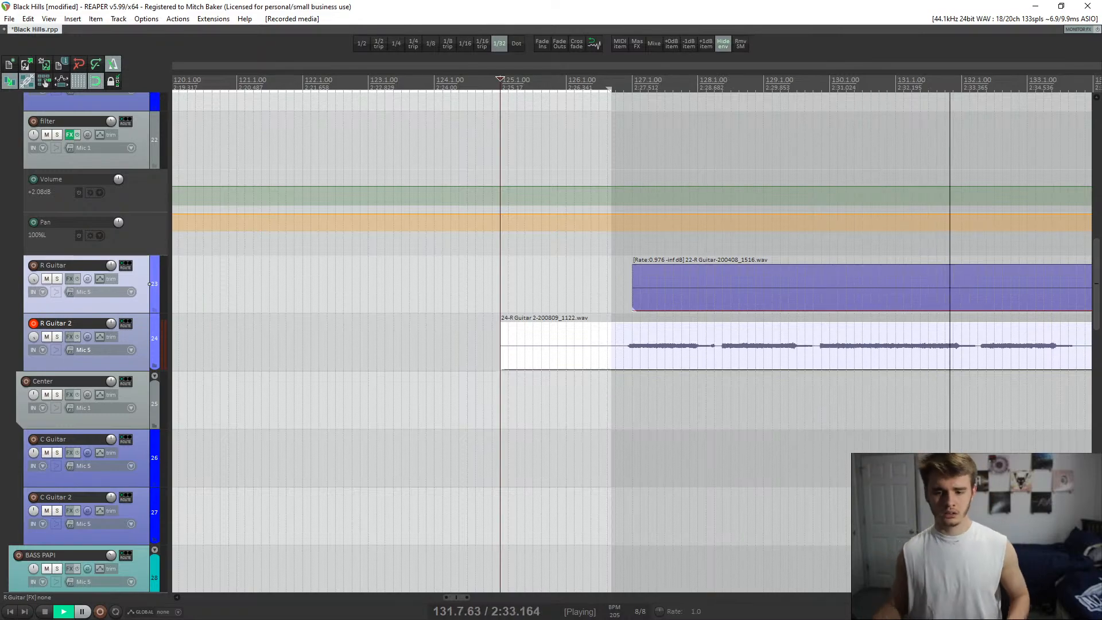
- Split the new R Guitar 2 take at measure 127, delete the part before it, and disarm the track
{"action": "scroll", "coordinate": [631, 342], "scroll_direction": "down", "scroll_amount": 5}
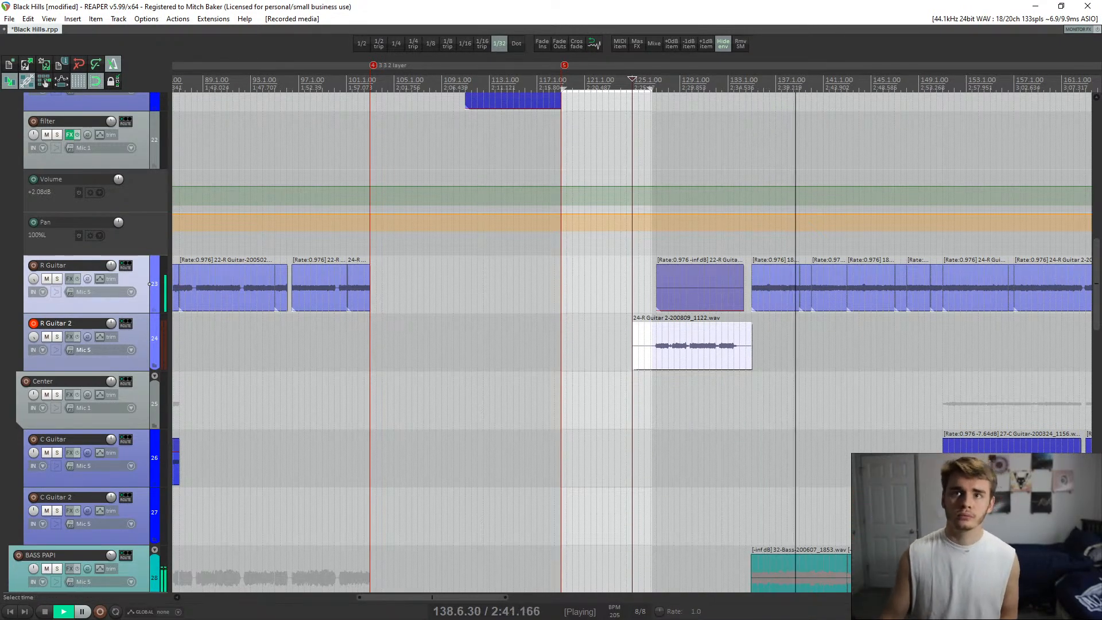
{"action": "left_click", "coordinate": [662, 288]}
{"action": "scroll", "coordinate": [662, 288], "scroll_direction": "up", "scroll_amount": 6}
{"action": "scroll", "coordinate": [634, 344], "scroll_direction": "up", "scroll_amount": 5}
{"action": "left_click", "coordinate": [633, 344]}
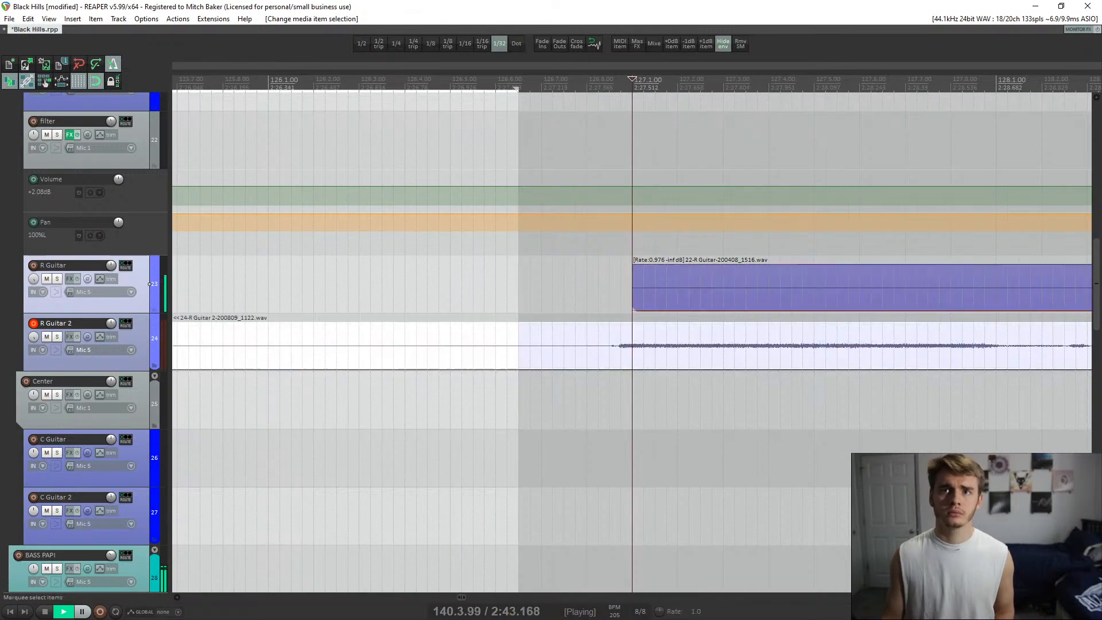
{"action": "key", "text": "s"}
{"action": "left_click_drag", "start_coordinate": [578, 371], "coordinate": [537, 332]}
{"action": "key", "text": "space"}
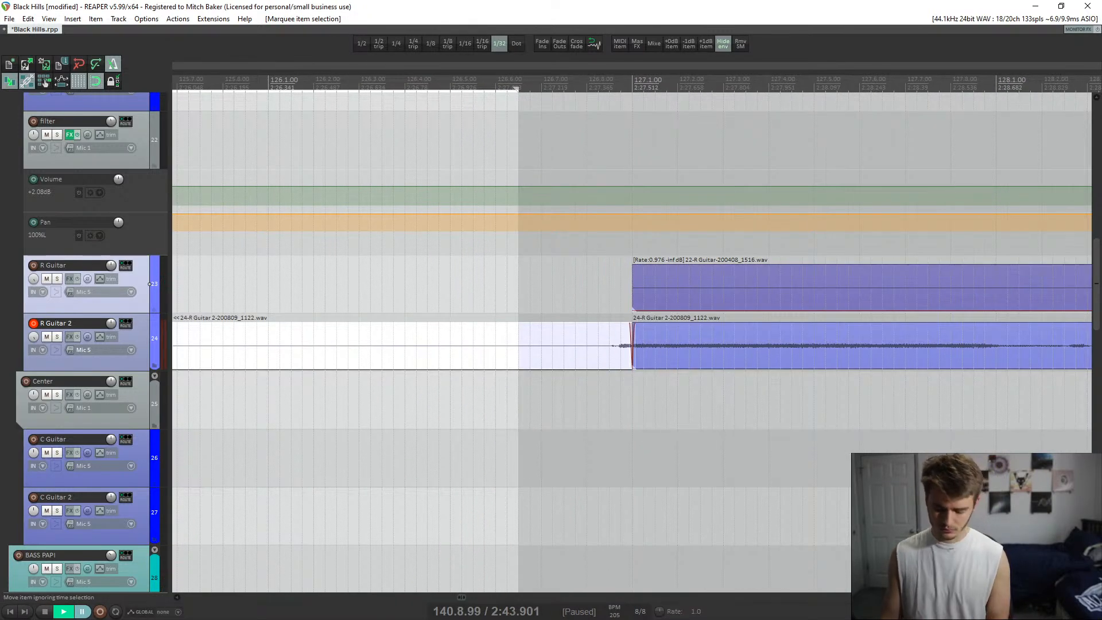
{"action": "key", "text": "Delete"}
{"action": "key", "text": "alt+f"}
{"action": "key", "text": "Escape"}
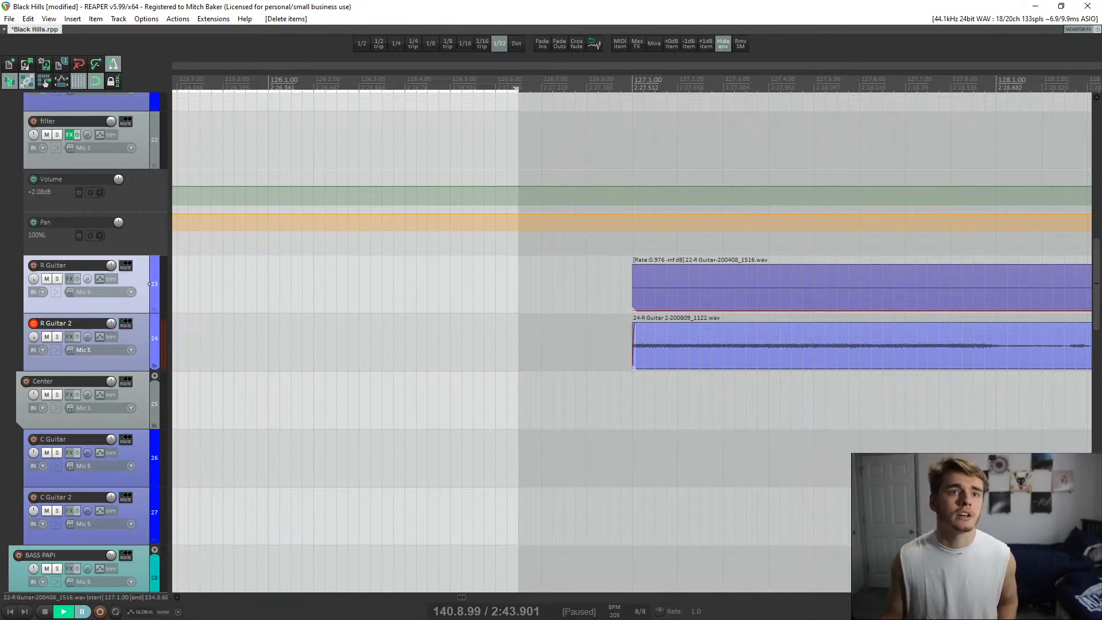
{"action": "left_click", "coordinate": [33, 323]}
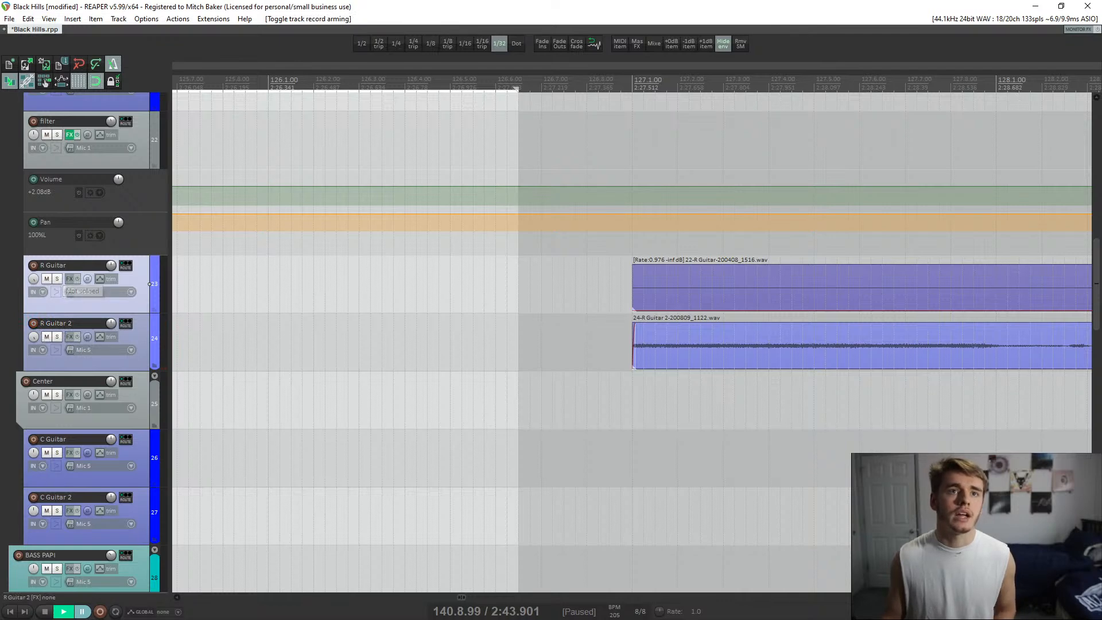
- Restore the silenced R Guitar item at measure 127 to full volume, then solo its track and play it from there
{"action": "left_click", "coordinate": [704, 310]}
{"action": "left_click_drag", "start_coordinate": [704, 310], "coordinate": [700, 139]}
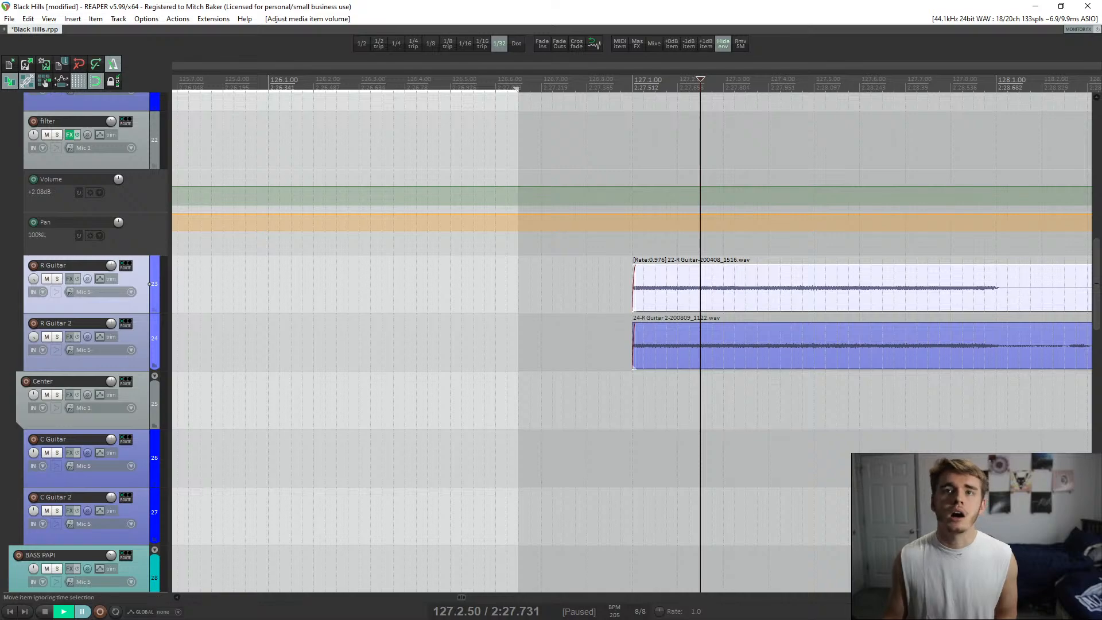
{"action": "scroll", "coordinate": [631, 344], "scroll_direction": "up", "scroll_amount": 1}
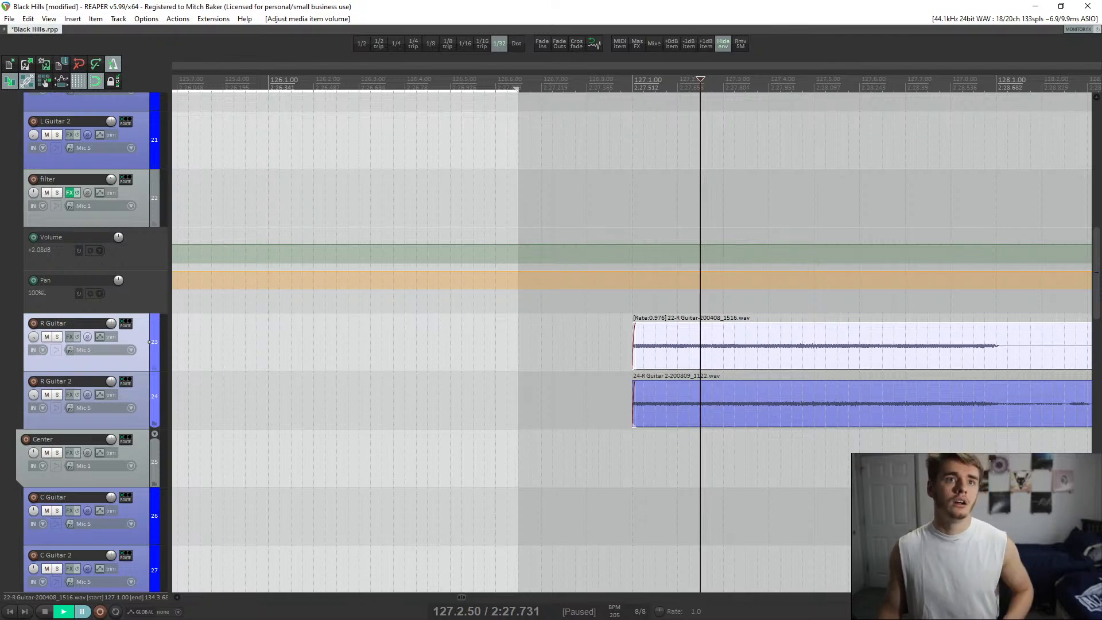
{"action": "left_click", "coordinate": [57, 337]}
{"action": "left_click", "coordinate": [632, 346]}
{"action": "key", "text": "space"}
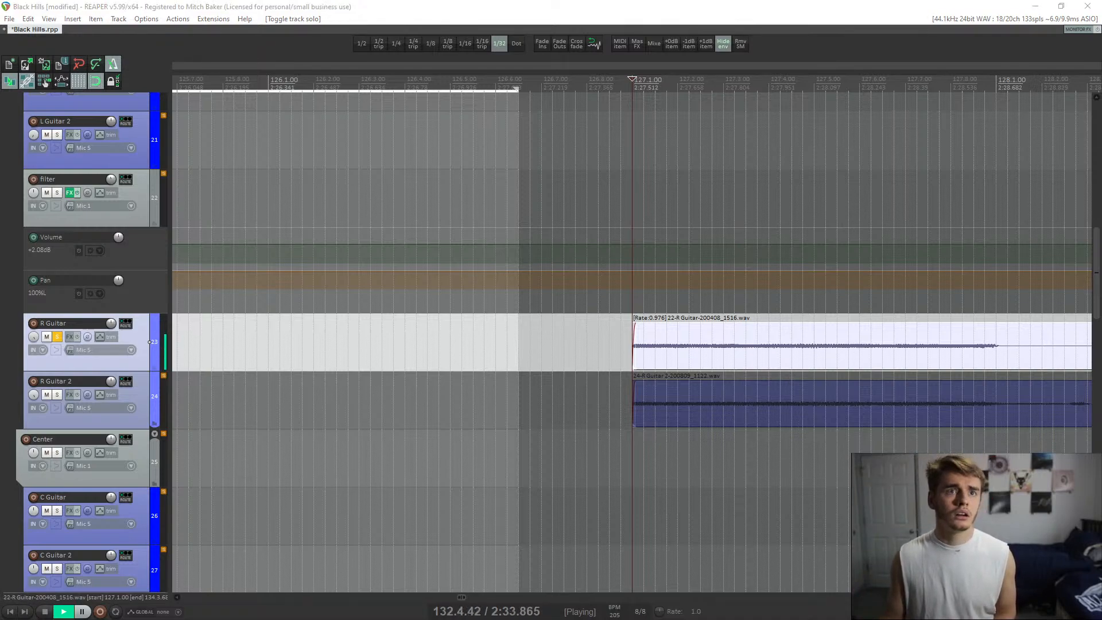
- Unsolo R Guitar, listen to R Guitar 2 soloed for comparison, then stop playback and clear the solo
{"action": "left_click", "coordinate": [57, 336]}
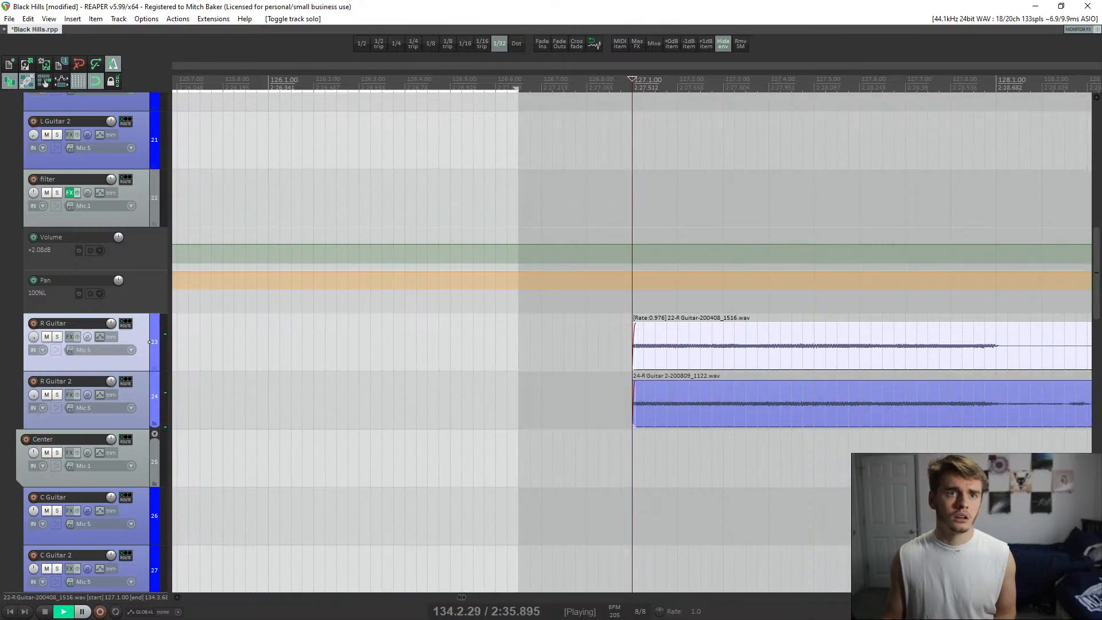
{"action": "left_click", "coordinate": [56, 394]}
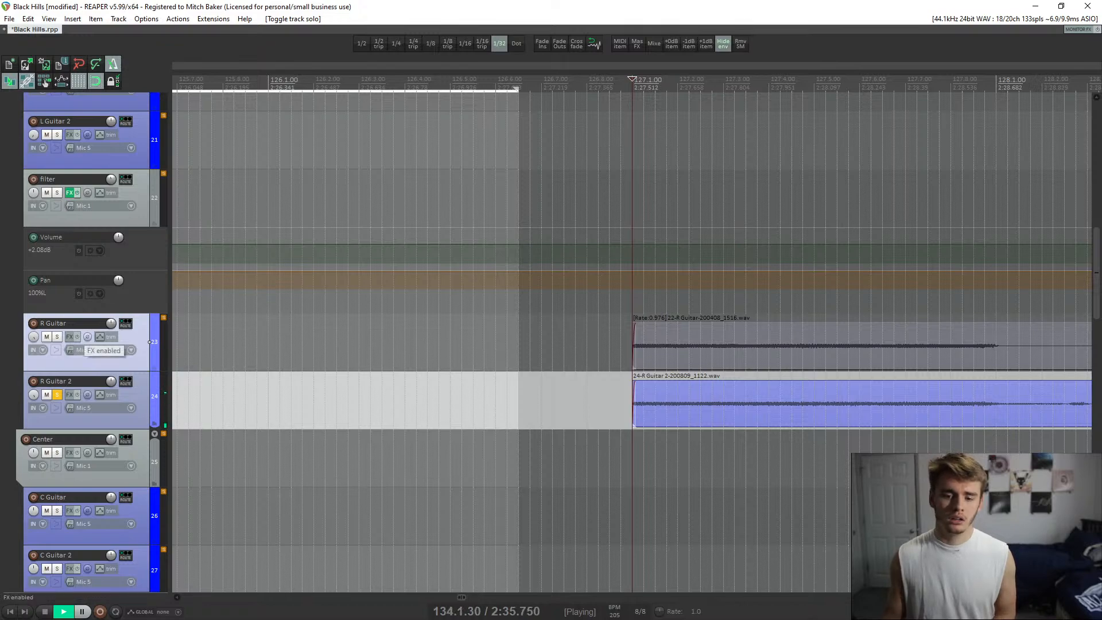
{"action": "key", "text": "space"}
{"action": "key", "text": "alt+Tab"}
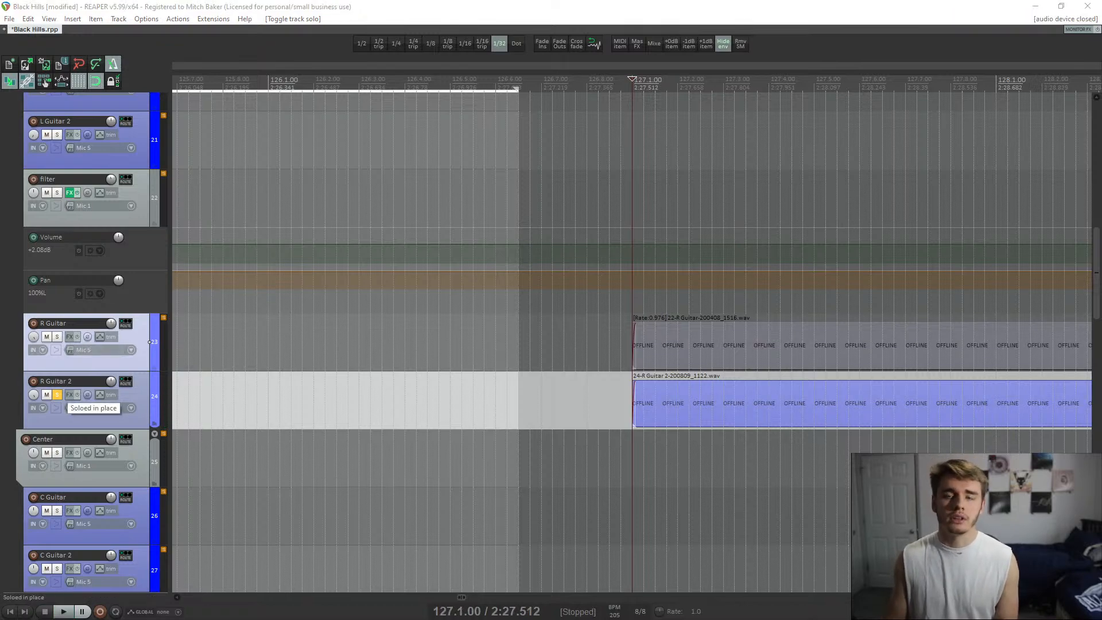
{"action": "left_click", "coordinate": [58, 395]}
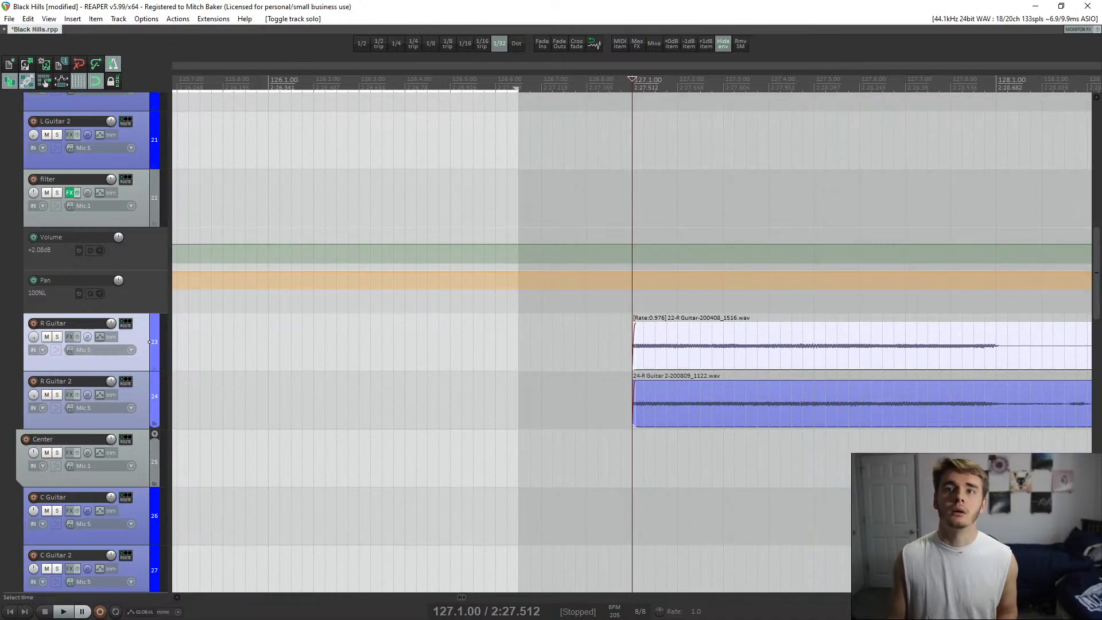
- Lower the older R Guitar item's volume to -inf dB and extend the R Guitar 2 take's start back to 126.8.75
{"action": "left_click_drag", "start_coordinate": [819, 323], "coordinate": [820, 409]}
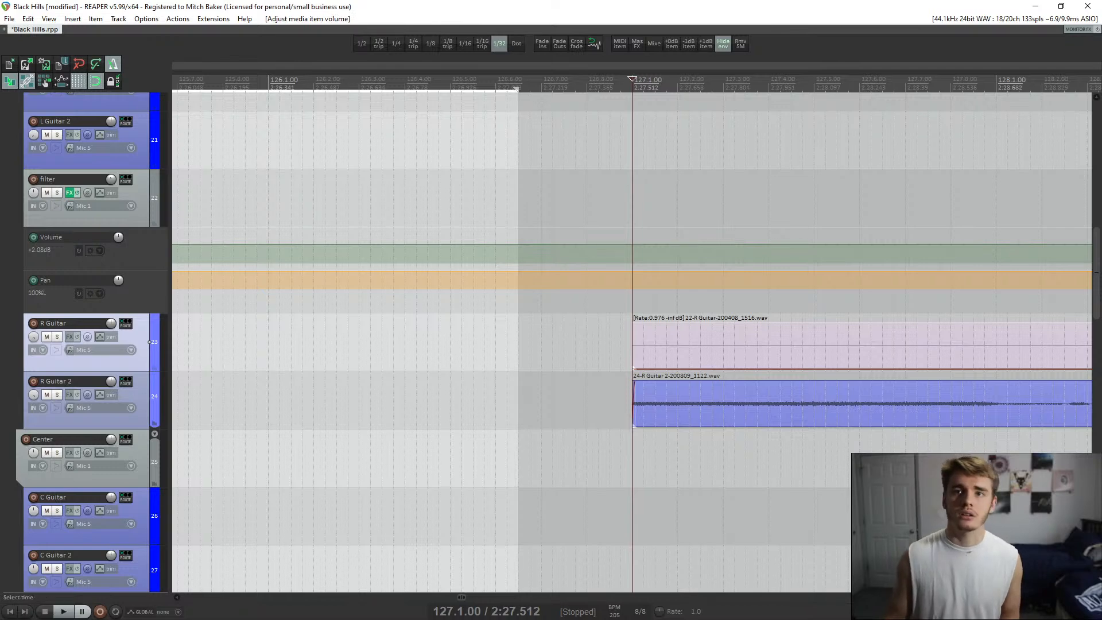
{"action": "left_click", "coordinate": [634, 409]}
{"action": "left_click", "coordinate": [634, 402]}
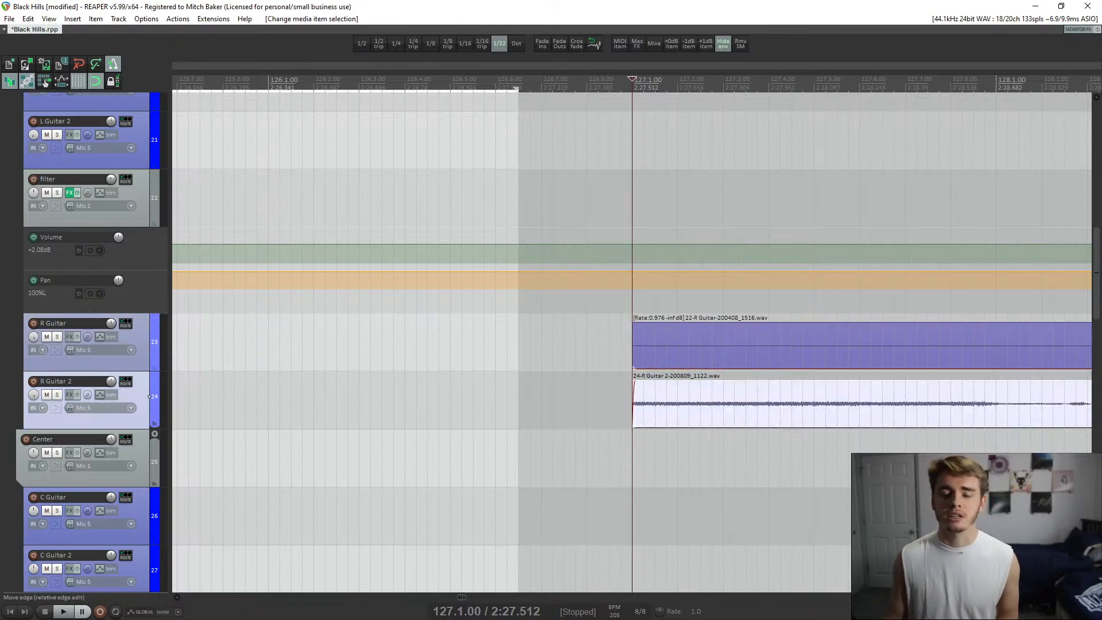
{"action": "left_click_drag", "start_coordinate": [633, 403], "coordinate": [622, 404]}
{"action": "left_click", "coordinate": [619, 402]}
{"action": "left_click", "coordinate": [625, 396]}
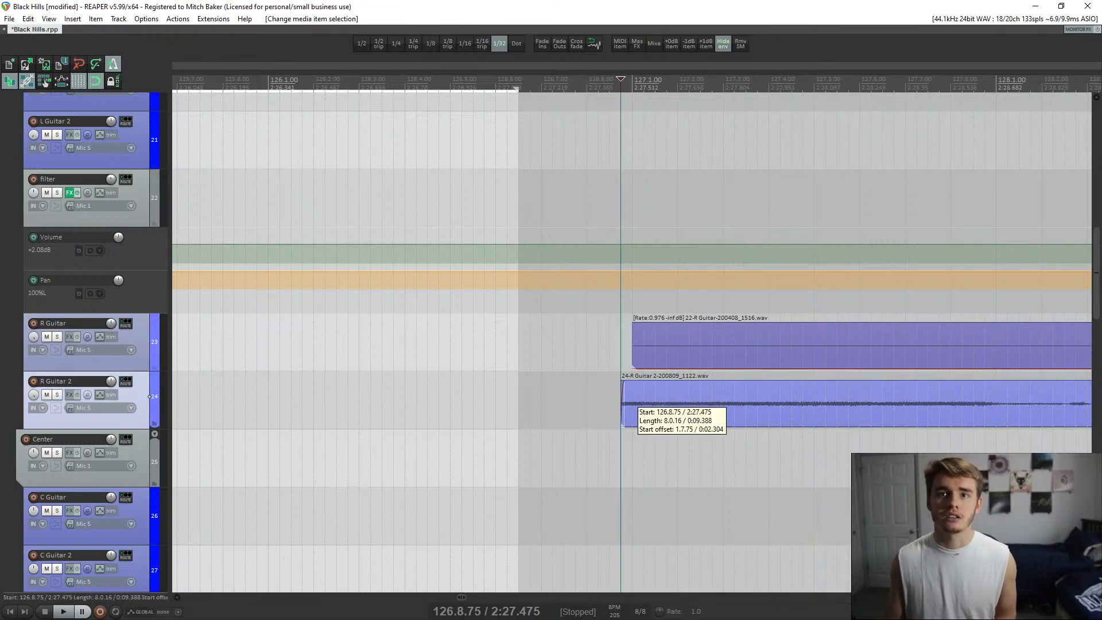
- Play the adjusted R Guitar 2 take through to the following riff at measure 135
{"action": "key", "text": "space"}
{"action": "scroll", "coordinate": [629, 402], "scroll_direction": "down", "scroll_amount": 4}
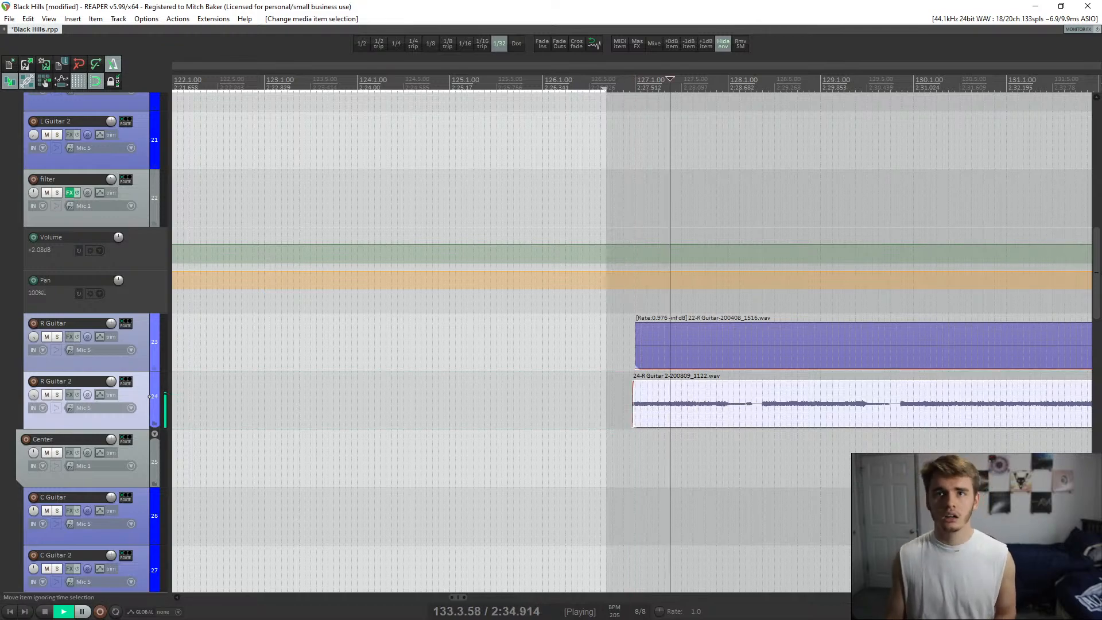
{"action": "scroll", "coordinate": [631, 401], "scroll_direction": "down", "scroll_amount": 4}
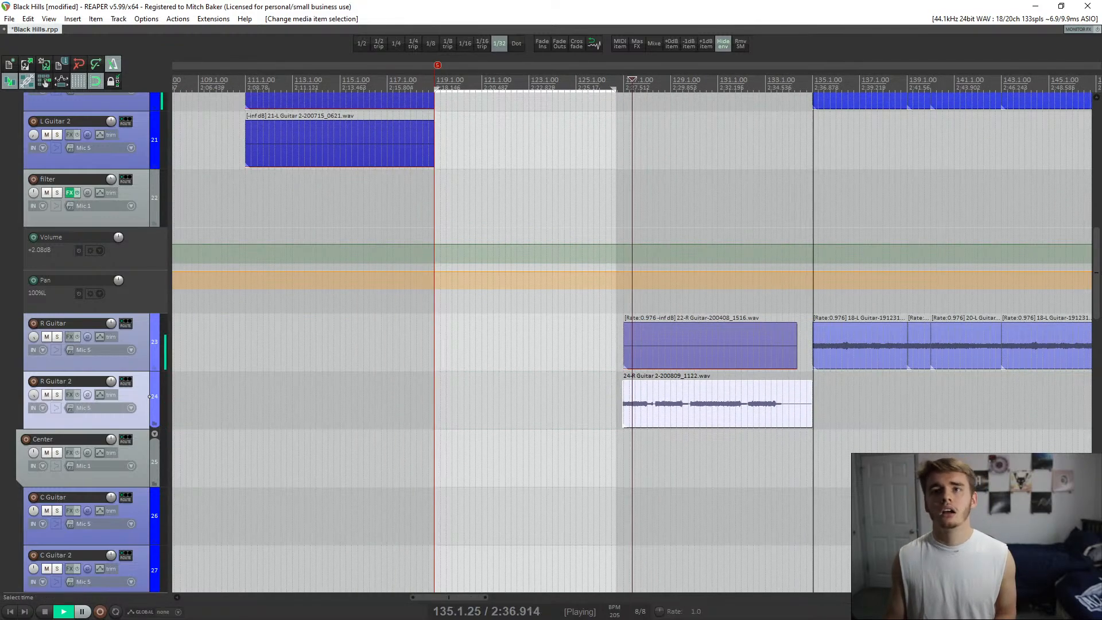
{"action": "key", "text": "space"}
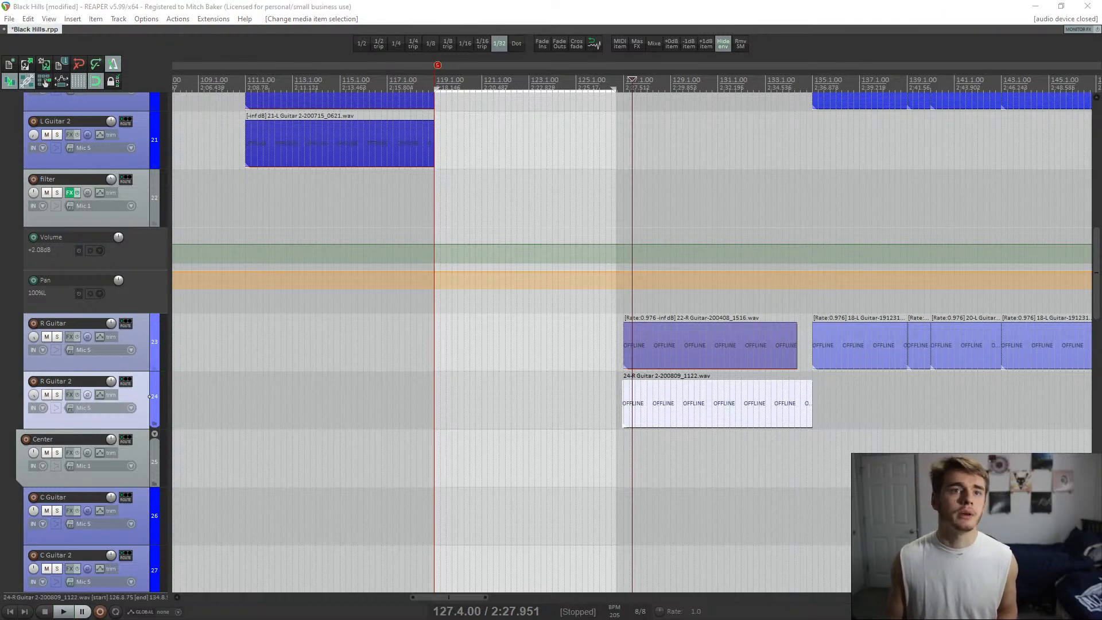
- Examine the Kontakt drum MIDI, the 16-200809_1106.wav item and the grimey bass items between measures 119 and 135
{"action": "scroll", "coordinate": [631, 344], "scroll_direction": "up", "scroll_amount": 5}
{"action": "scroll", "coordinate": [746, 402], "scroll_direction": "up", "scroll_amount": 5}
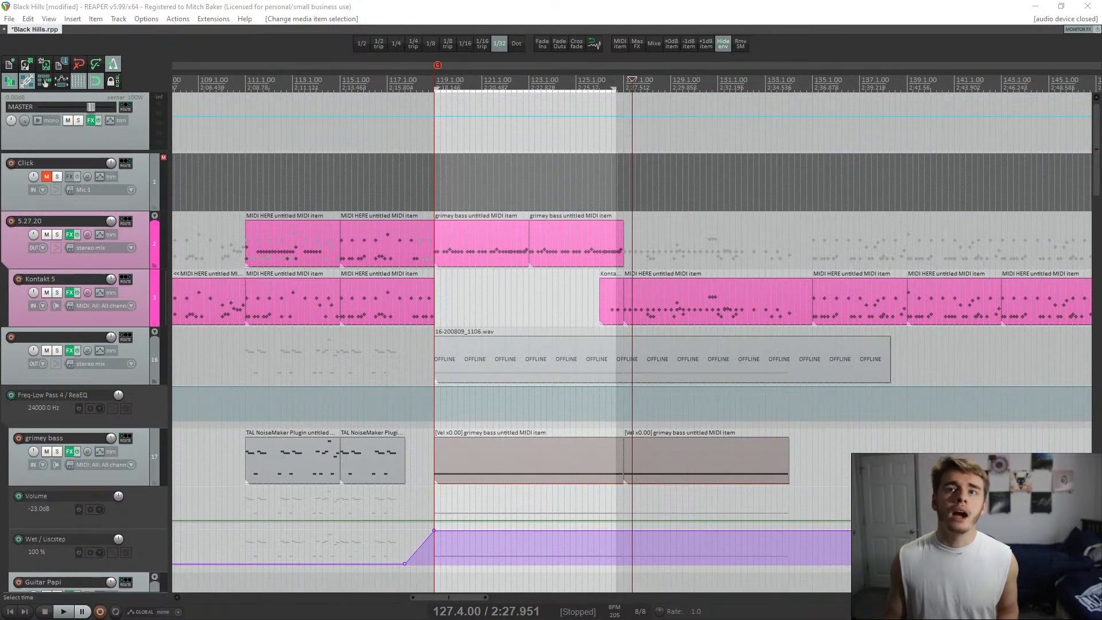
{"action": "left_click", "coordinate": [776, 459]}
{"action": "scroll", "coordinate": [776, 458], "scroll_direction": "up", "scroll_amount": 5}
{"action": "scroll", "coordinate": [776, 459], "scroll_direction": "down", "scroll_amount": 5}
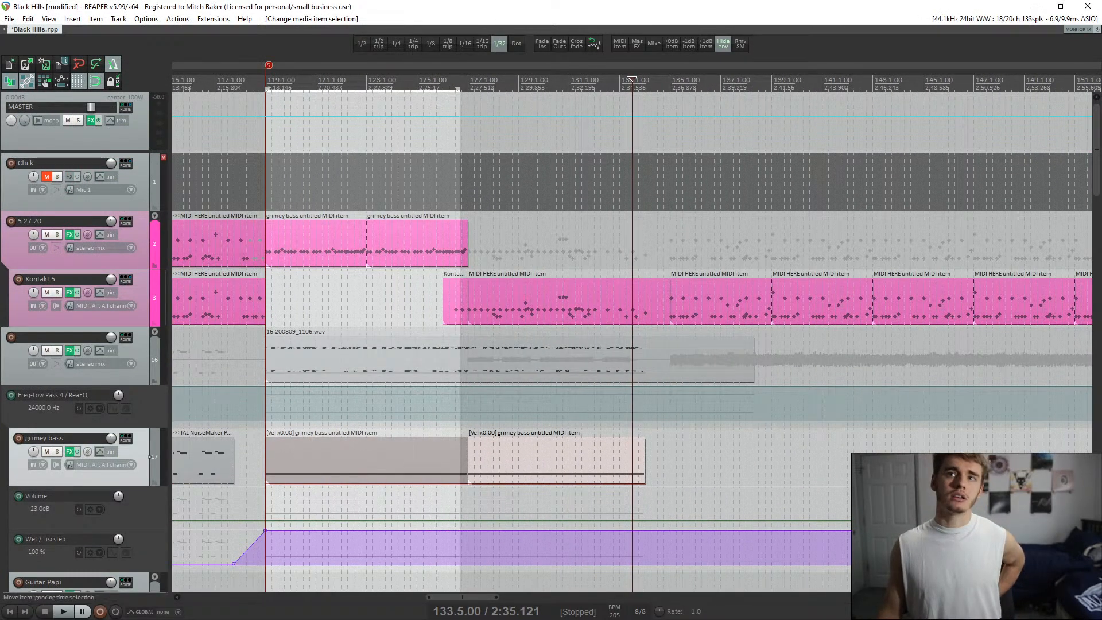
{"action": "left_click", "coordinate": [588, 360]}
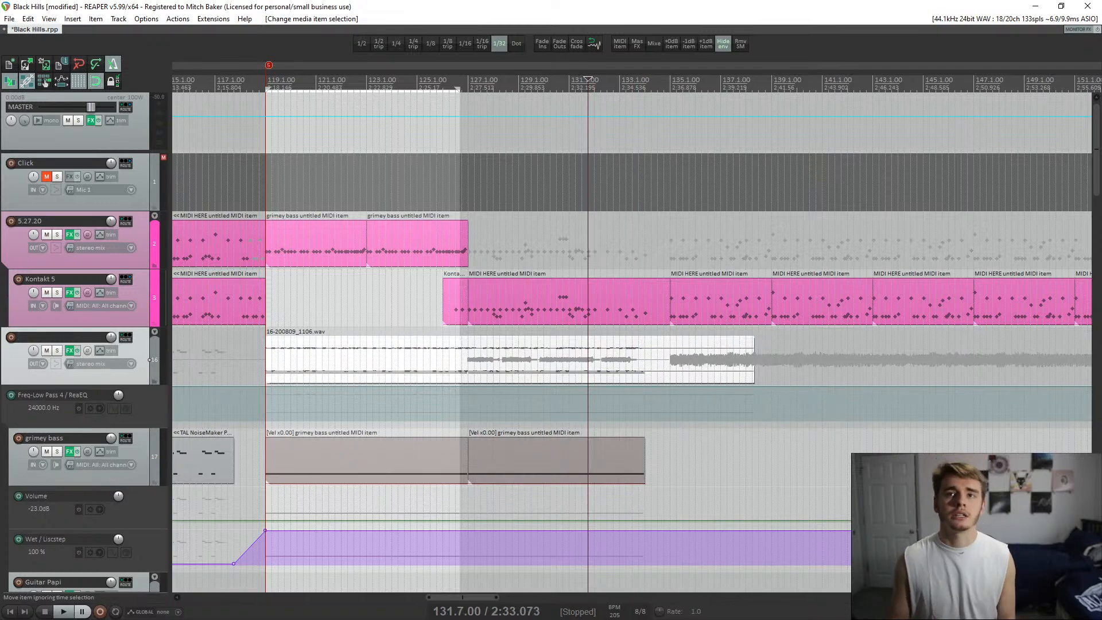
{"action": "left_click", "coordinate": [620, 360]}
{"action": "scroll", "coordinate": [619, 360], "scroll_direction": "up", "scroll_amount": 3}
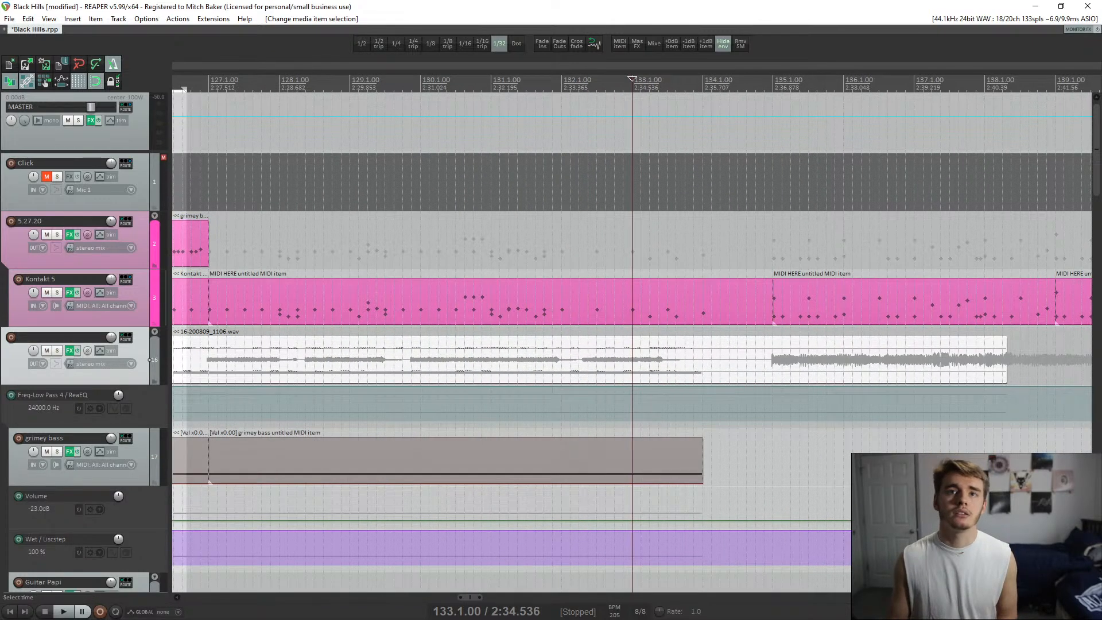
{"action": "left_click", "coordinate": [526, 242]}
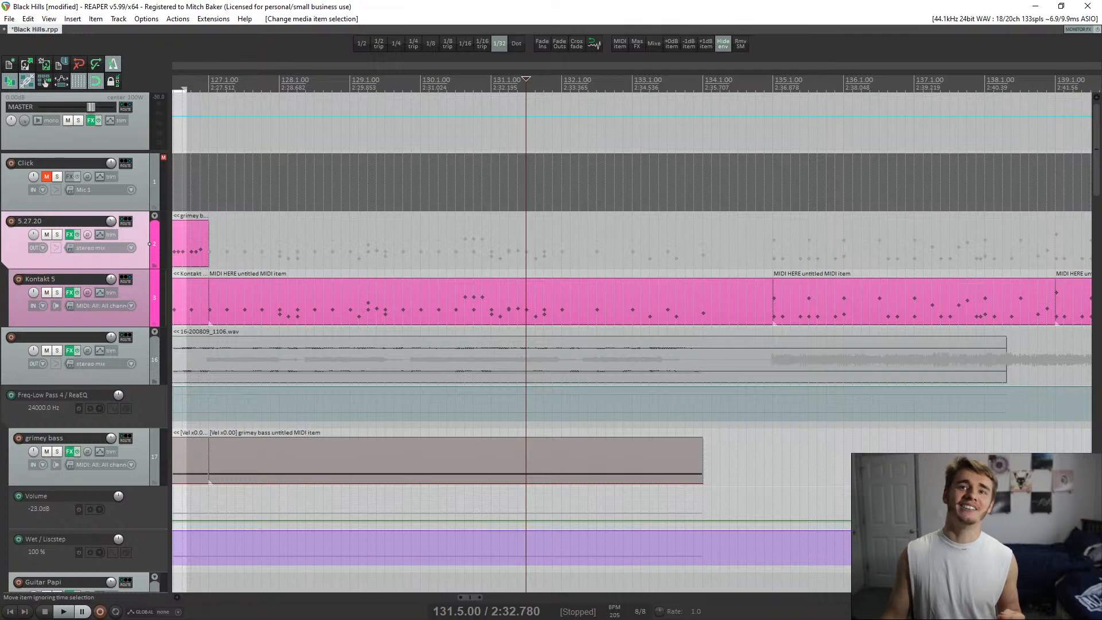
{"action": "left_click", "coordinate": [561, 301]}
{"action": "left_click", "coordinate": [517, 301]}
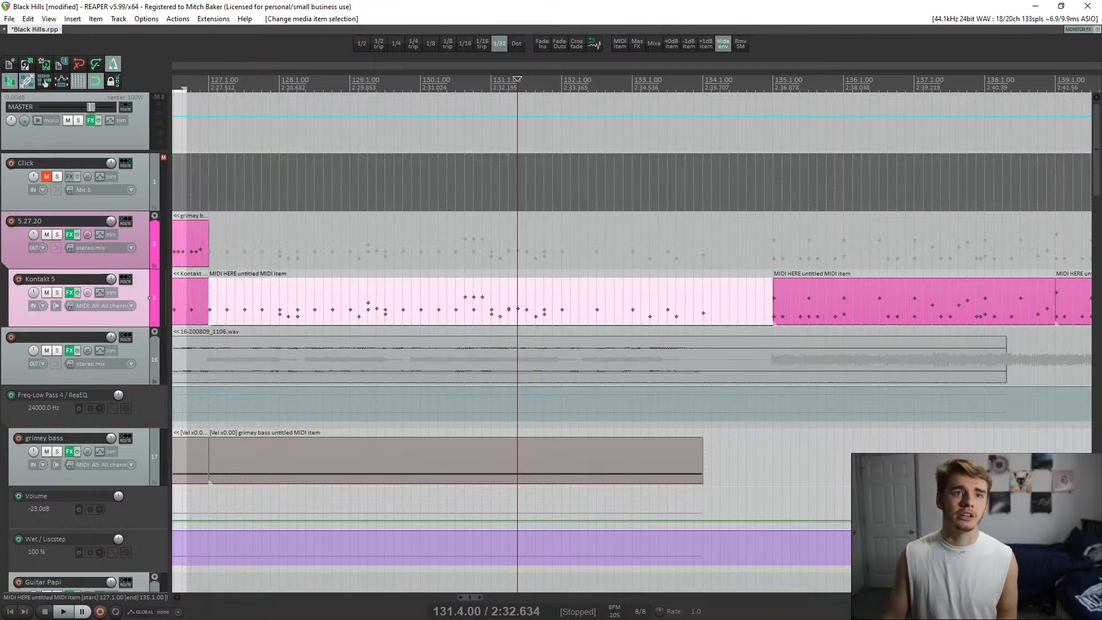
- Solo track 16 and listen to it from 131.4.00, then clear the solo and stop playback
{"action": "key", "text": "F6"}
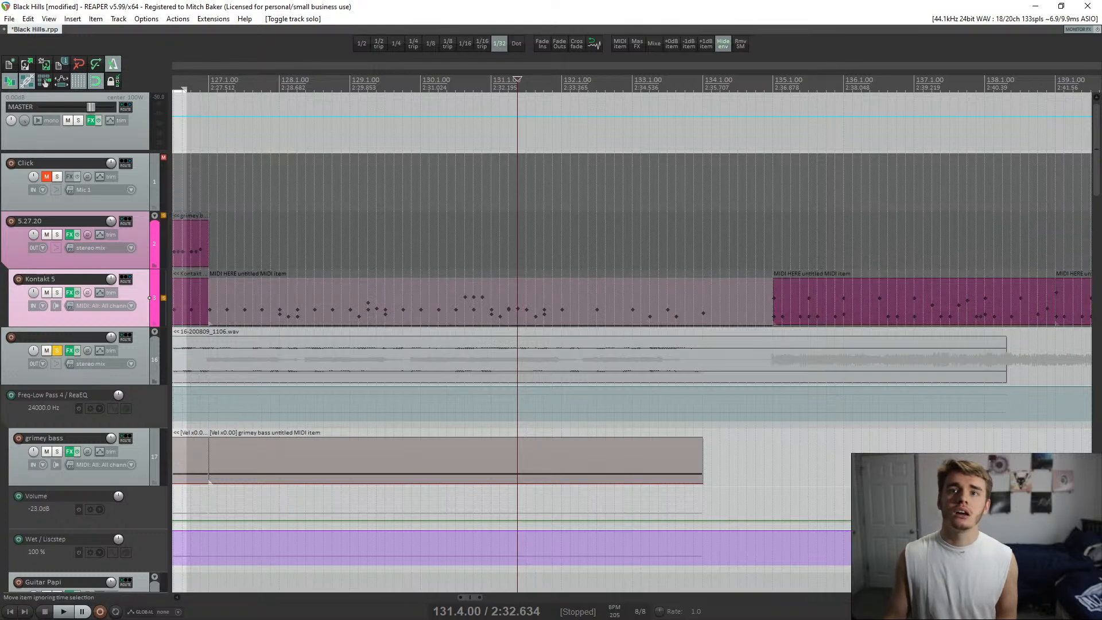
{"action": "key", "text": "space"}
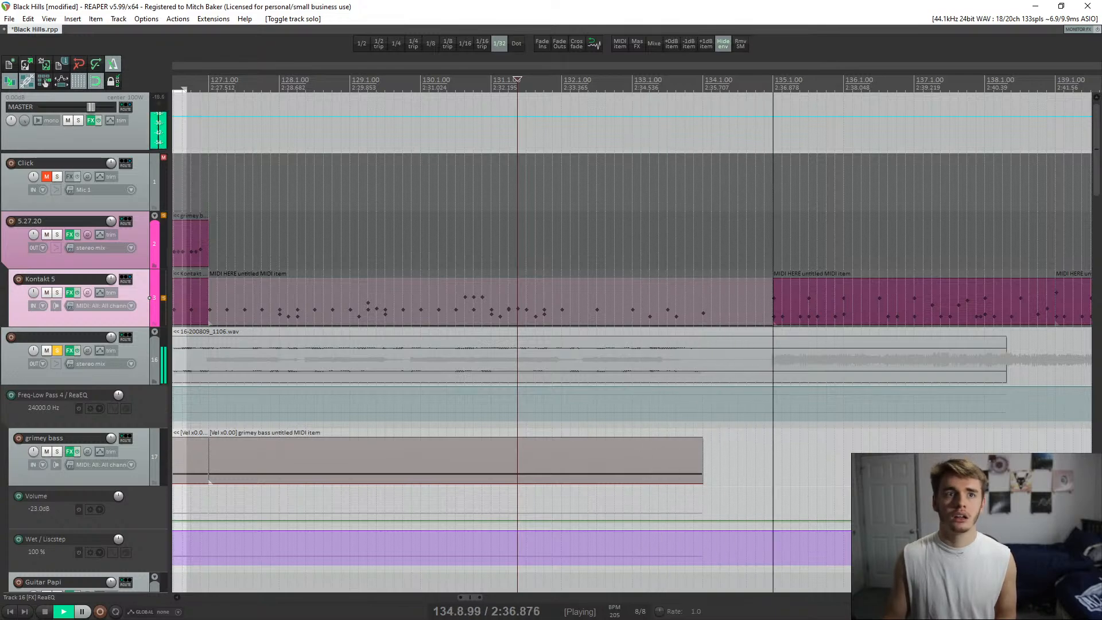
{"action": "key", "text": "F6"}
{"action": "key", "text": "space"}
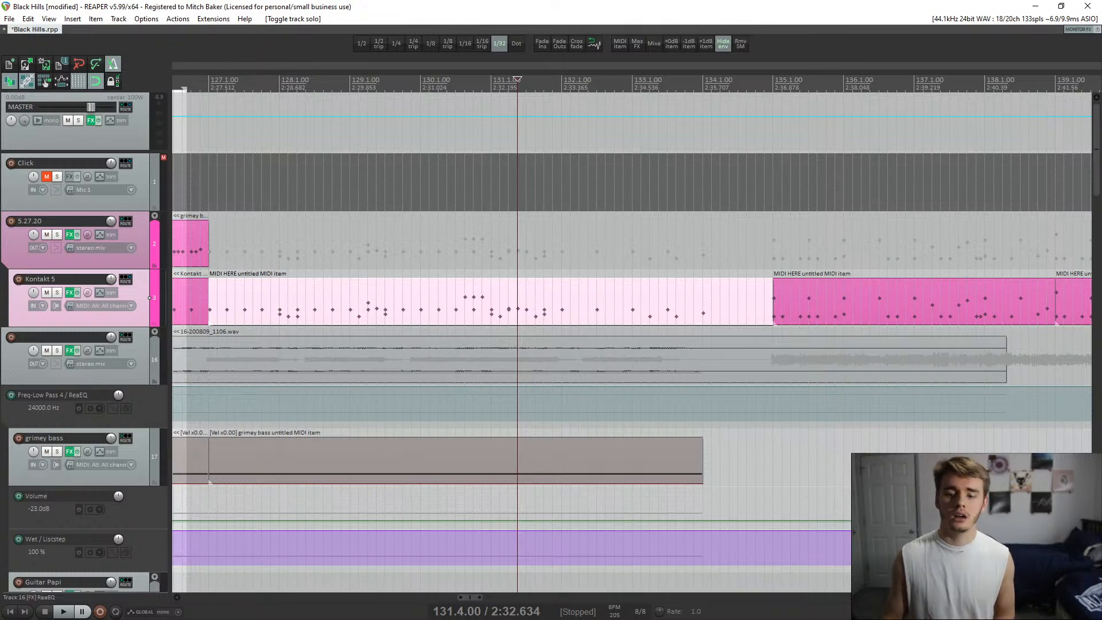
- Play the transition through measure 137 and replay it from 126.7.00, then from 131.8.00
{"action": "key", "text": "space"}
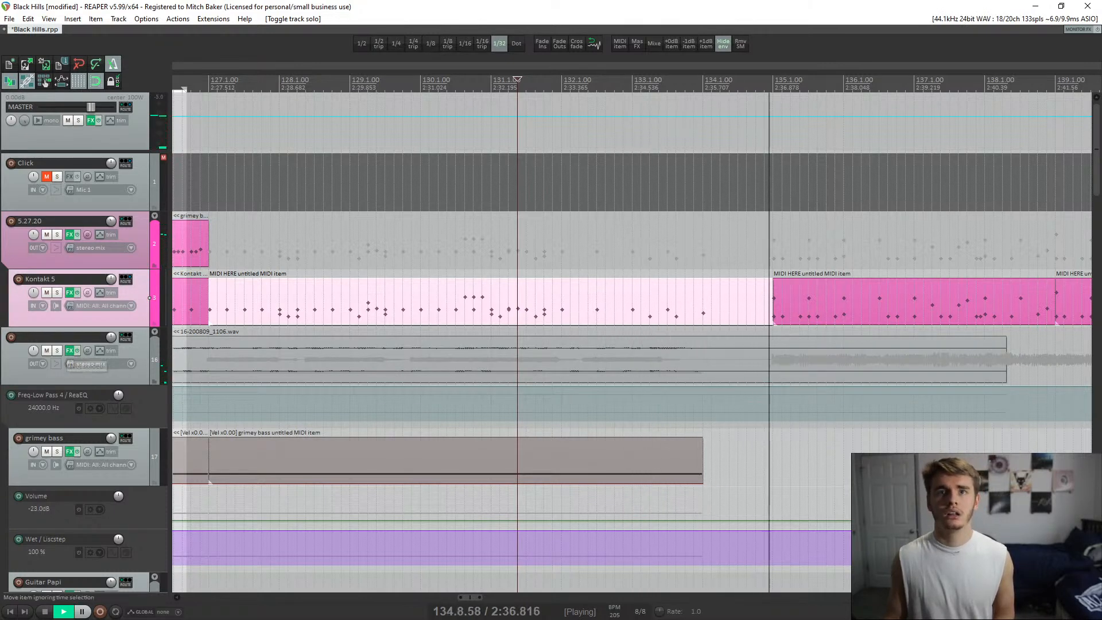
{"action": "left_click", "coordinate": [191, 179]}
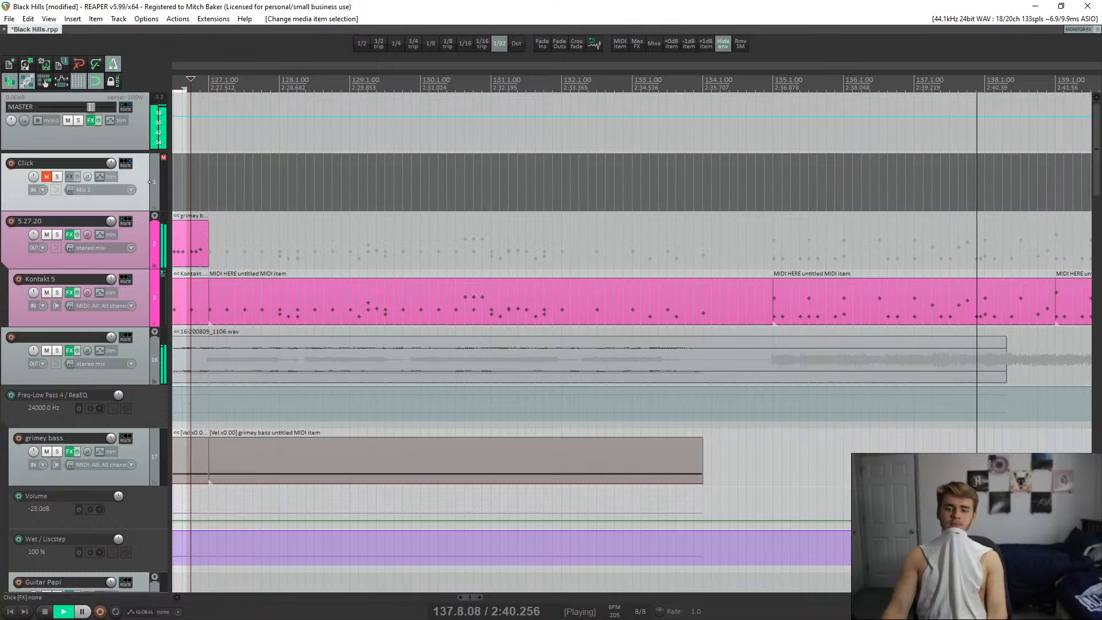
{"action": "key", "text": "space"}
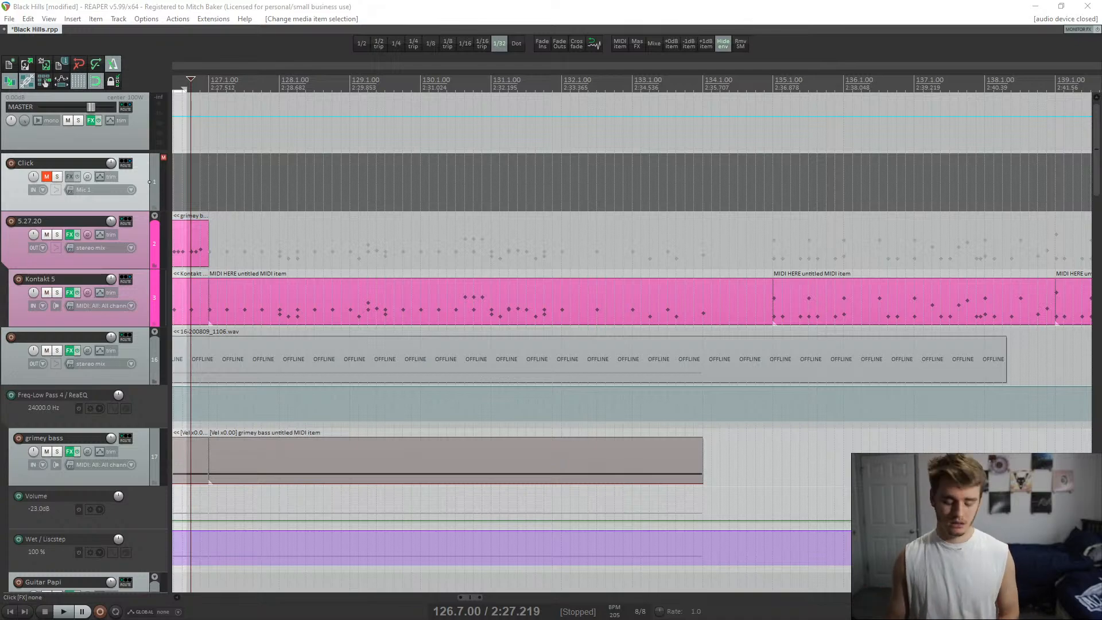
{"action": "key", "text": "space"}
{"action": "left_click", "coordinate": [552, 241]}
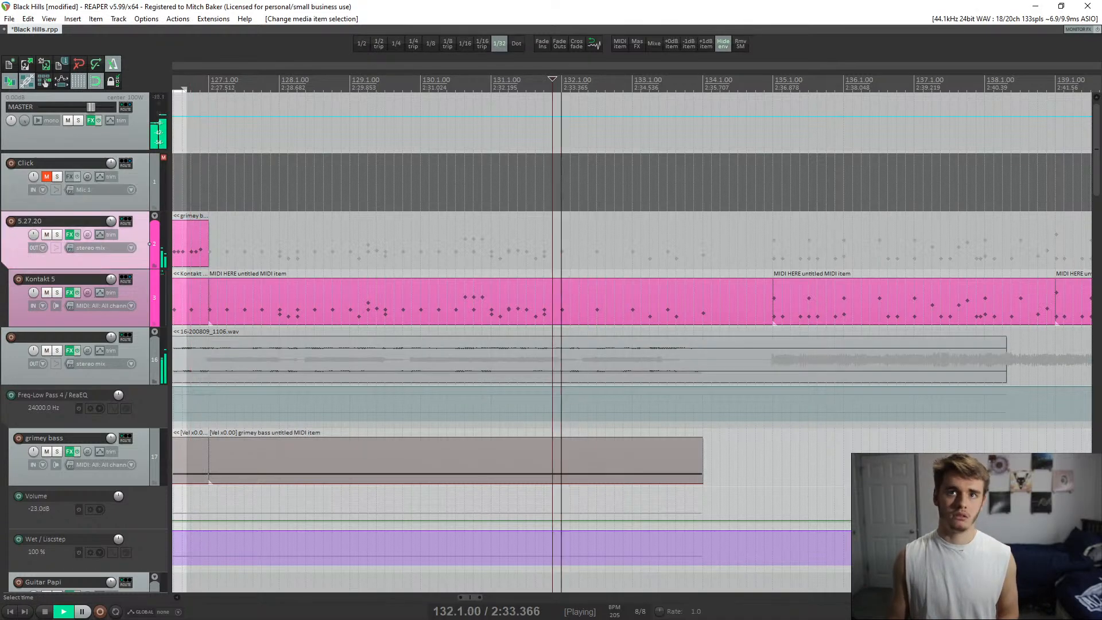
- Solo track 16 and listen to it from 131.8.00 past measure 140, then stop playback with the track selected
{"action": "left_click", "coordinate": [57, 351]}
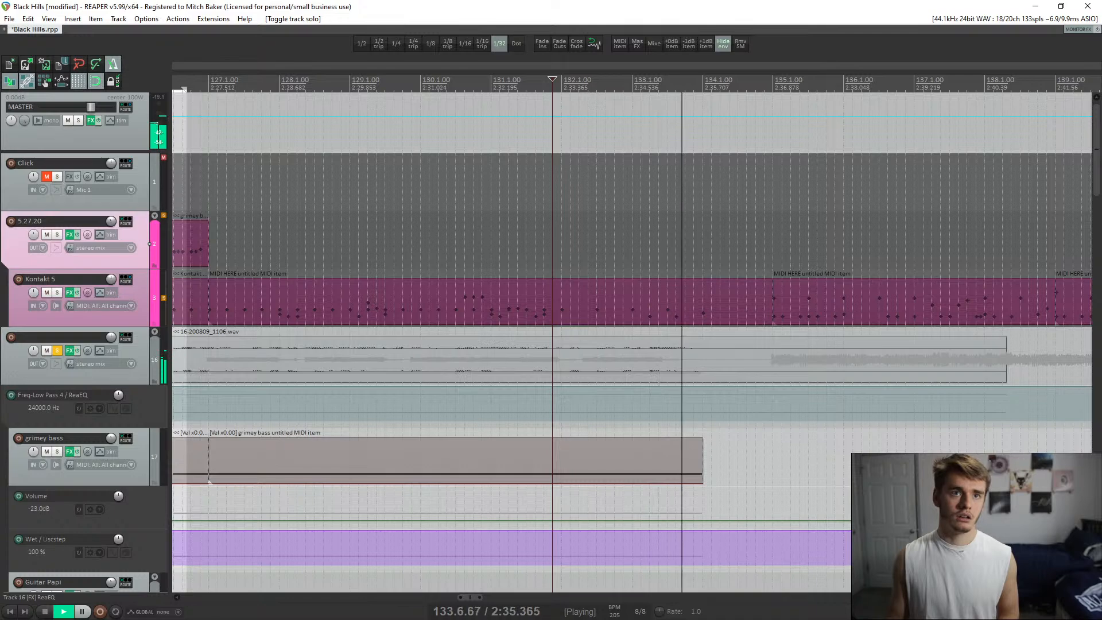
{"action": "scroll", "coordinate": [631, 342], "scroll_direction": "down", "scroll_amount": 3}
{"action": "scroll", "coordinate": [631, 341], "scroll_direction": "up", "scroll_amount": 2}
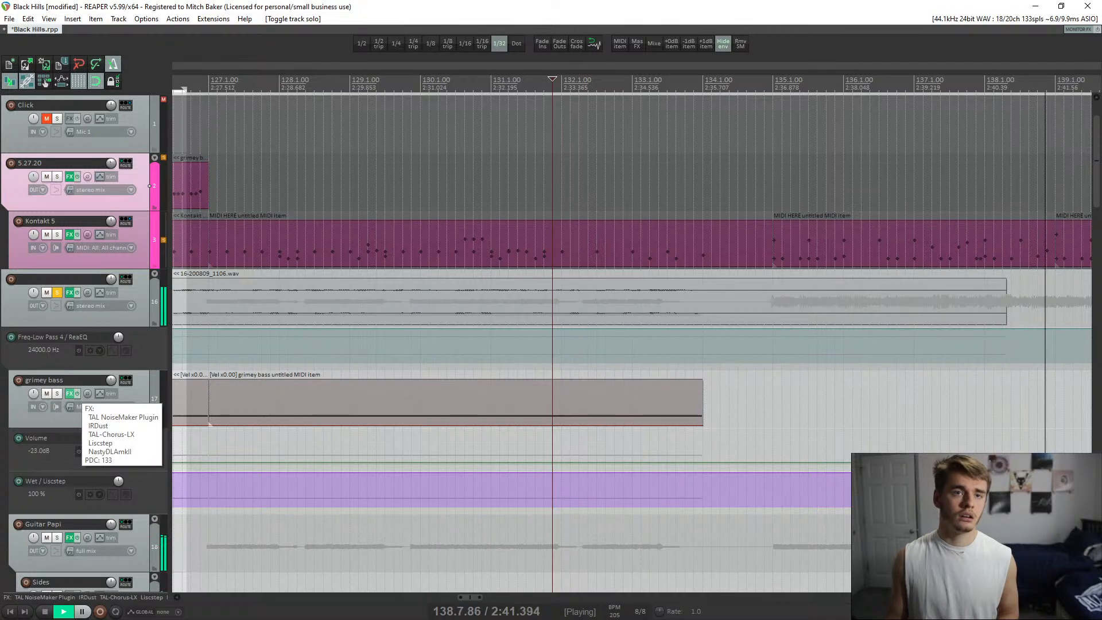
{"action": "left_click", "coordinate": [103, 318]}
{"action": "scroll", "coordinate": [631, 342], "scroll_direction": "down", "scroll_amount": 3}
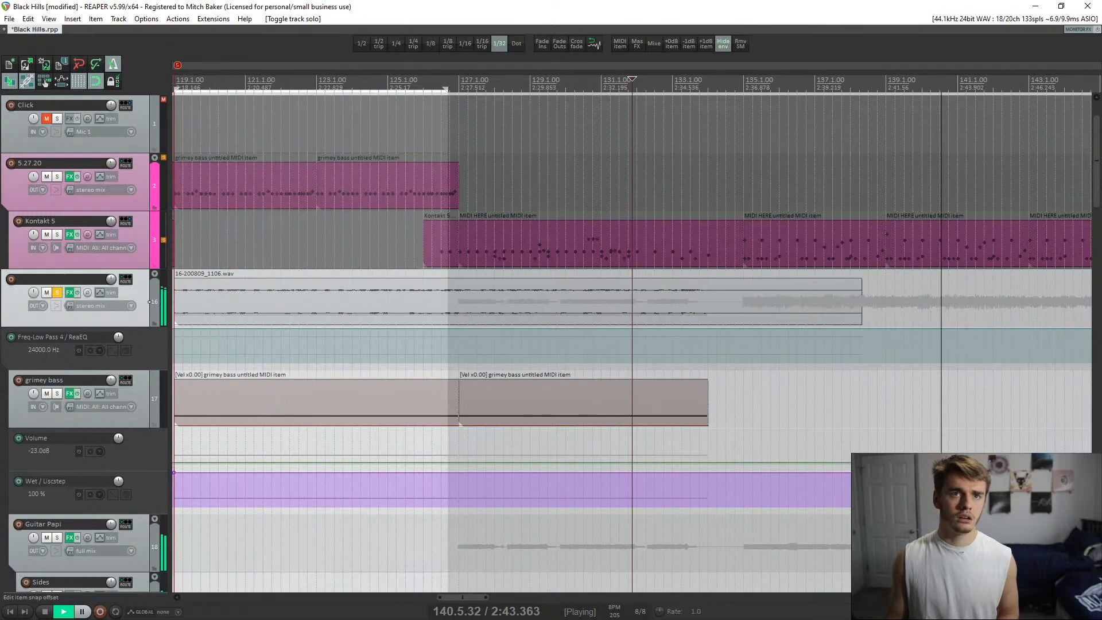
{"action": "key", "text": "space"}
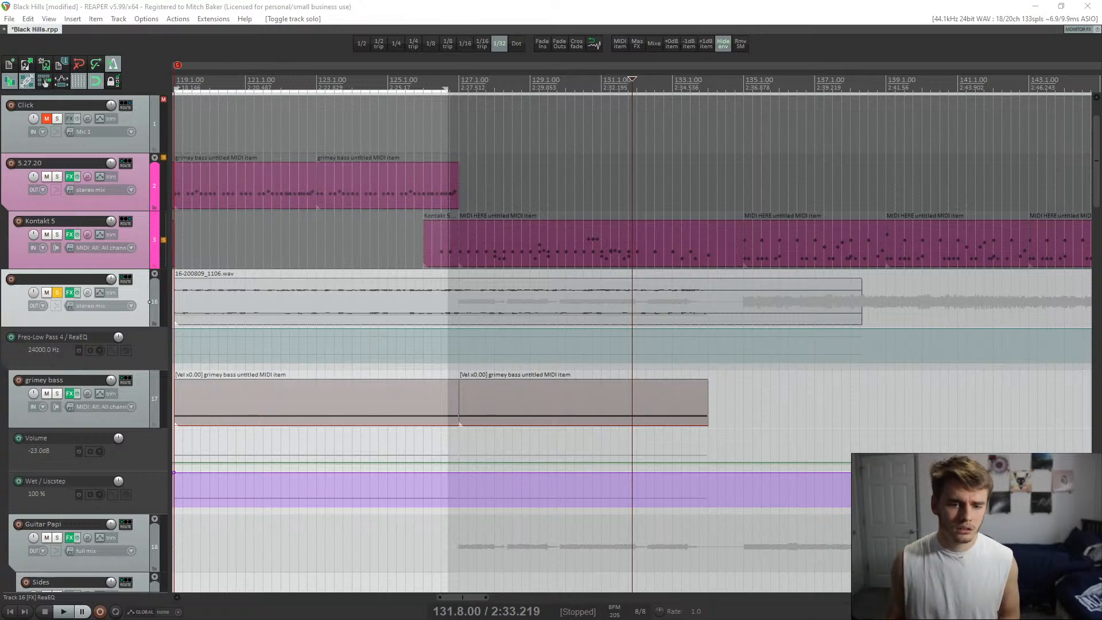
- Show an automation envelope for the Freq-High Pass 1 parameter of track 16's ReaEQ and close the effect window
{"action": "left_click", "coordinate": [69, 293]}
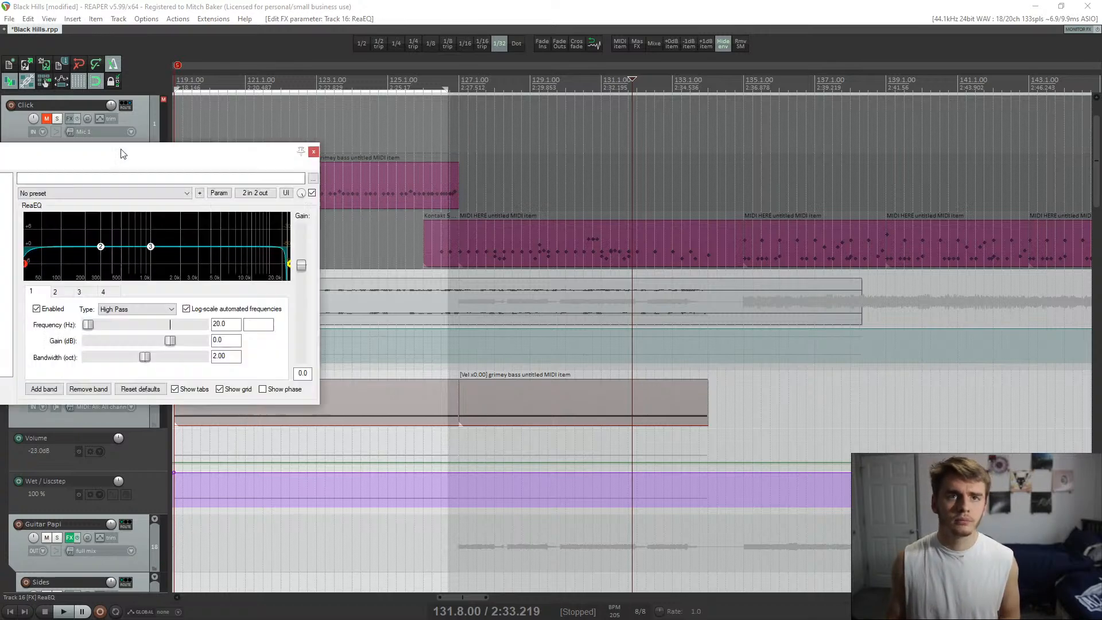
{"action": "left_click_drag", "start_coordinate": [121, 147], "coordinate": [434, 144]}
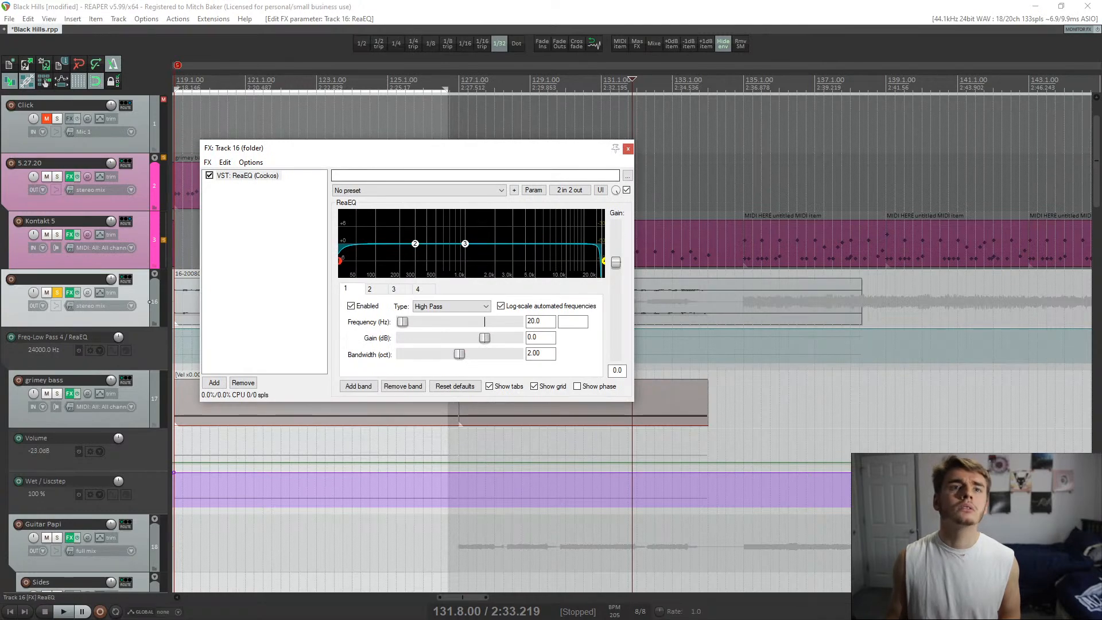
{"action": "left_click", "coordinate": [69, 293]}
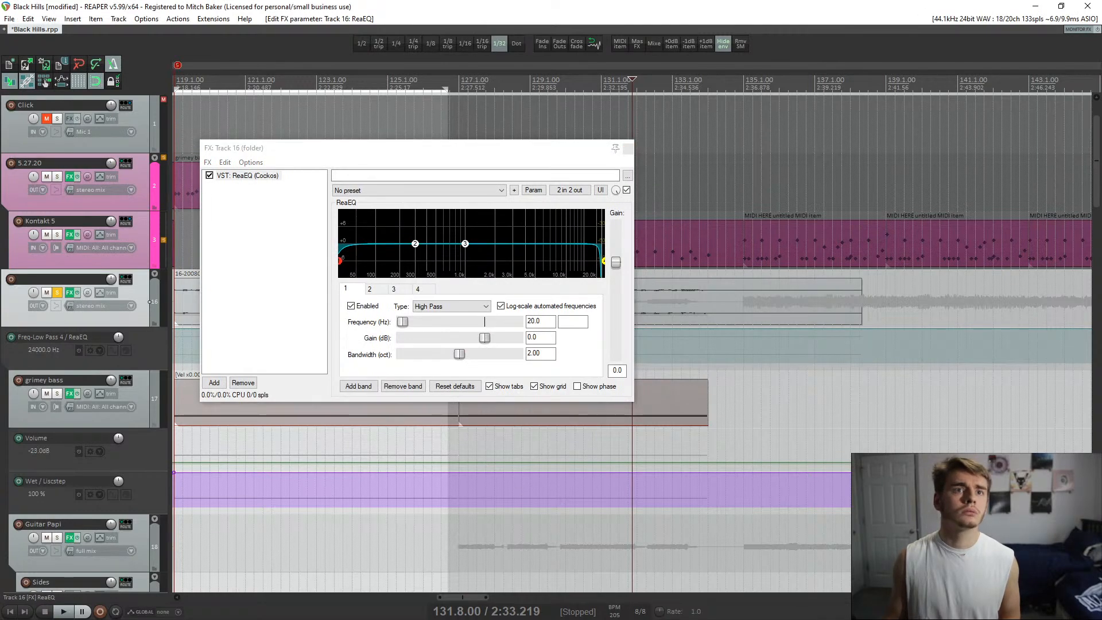
{"action": "left_click", "coordinate": [100, 293]}
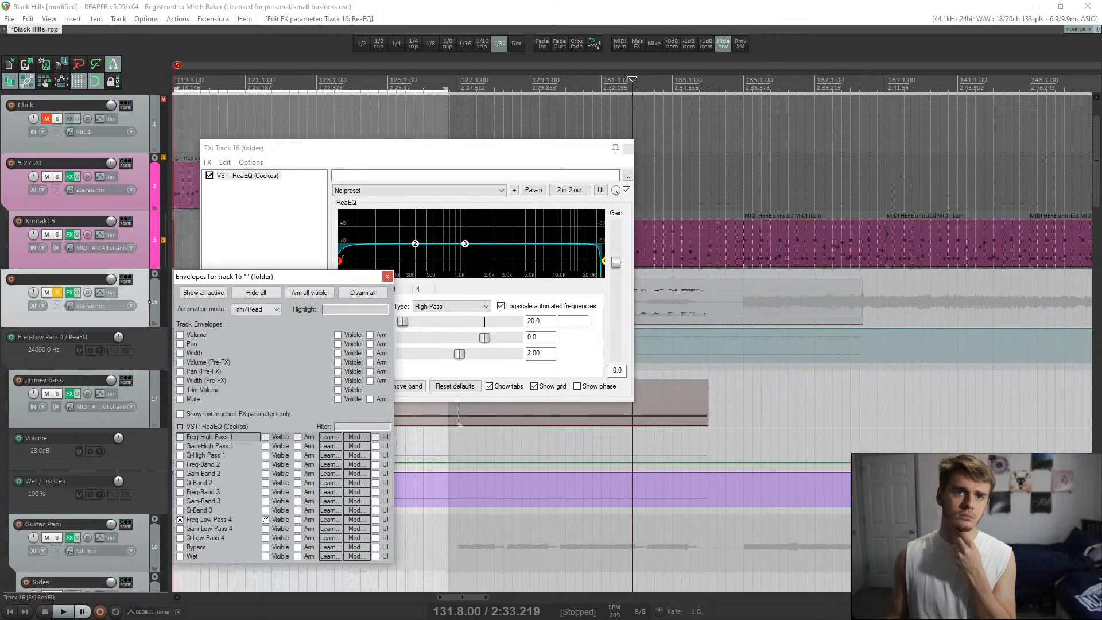
{"action": "left_click", "coordinate": [180, 437]}
{"action": "left_click", "coordinate": [387, 277]}
{"action": "left_click", "coordinate": [627, 148]}
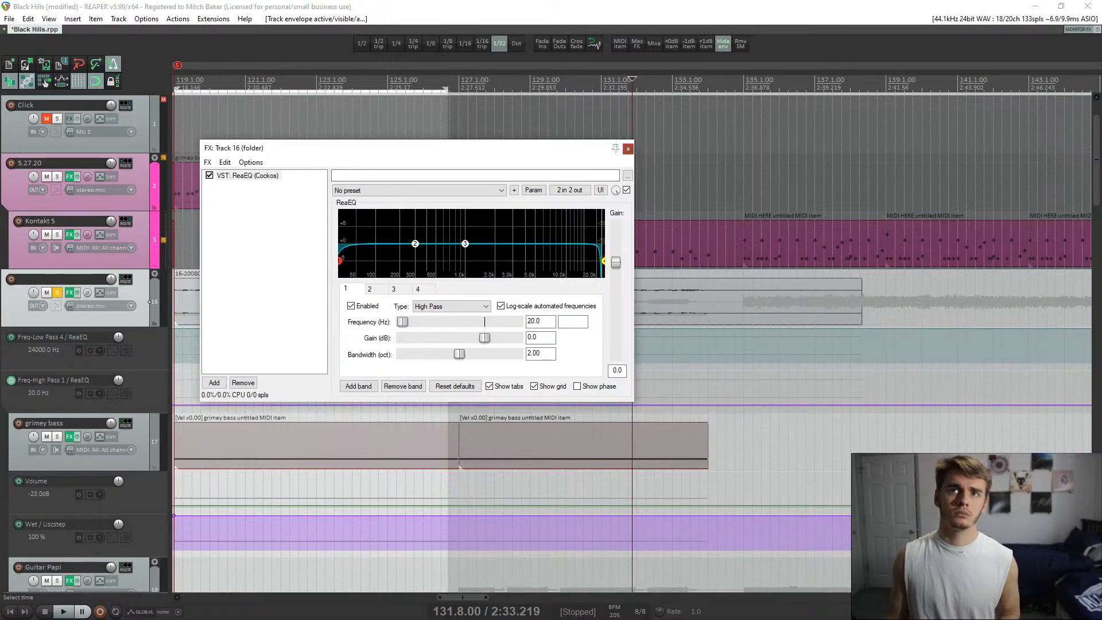
- Select the 16-200809_1106.wav item, listen to the soloed track 16 into measure 135 and stop with the cursor at 119.1.00
{"action": "key", "text": "space"}
{"action": "left_click", "coordinate": [681, 302]}
{"action": "scroll", "coordinate": [681, 301], "scroll_direction": "up", "scroll_amount": 5}
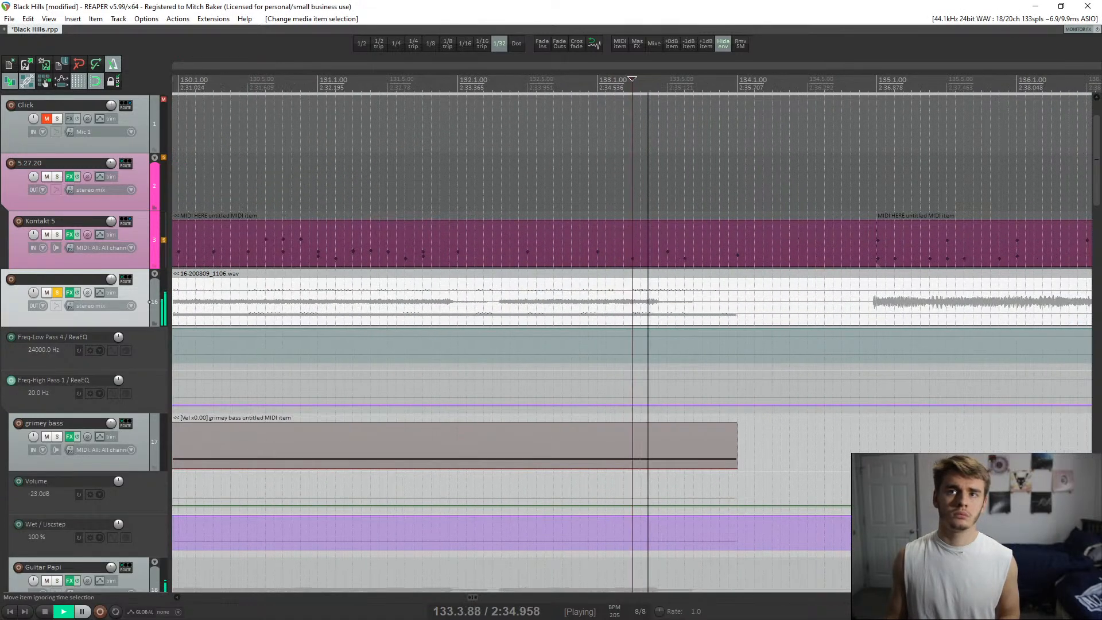
{"action": "scroll", "coordinate": [681, 301], "scroll_direction": "down", "scroll_amount": 5}
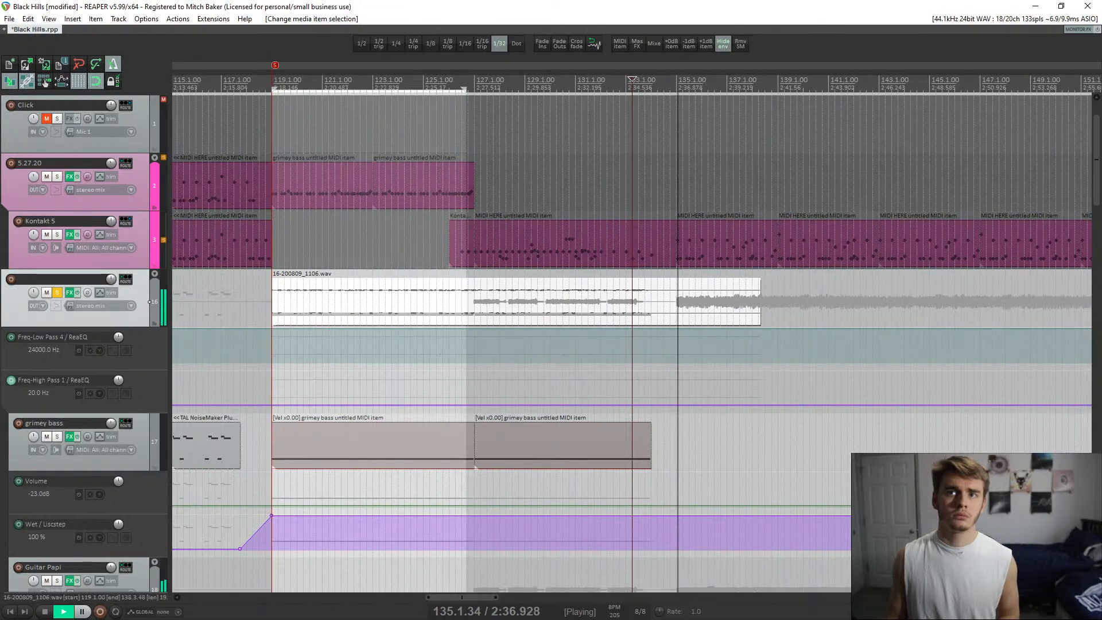
{"action": "key", "text": "space"}
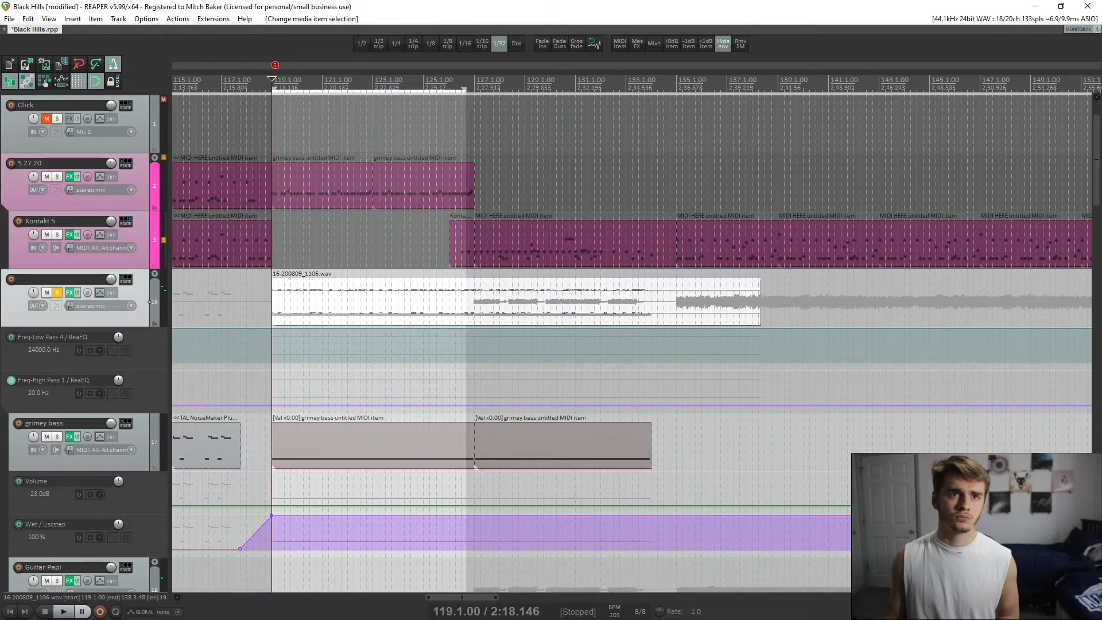
- Remove the high-pass band 1 from track 16's ReaEQ and close its effects window
{"action": "left_click", "coordinate": [70, 292]}
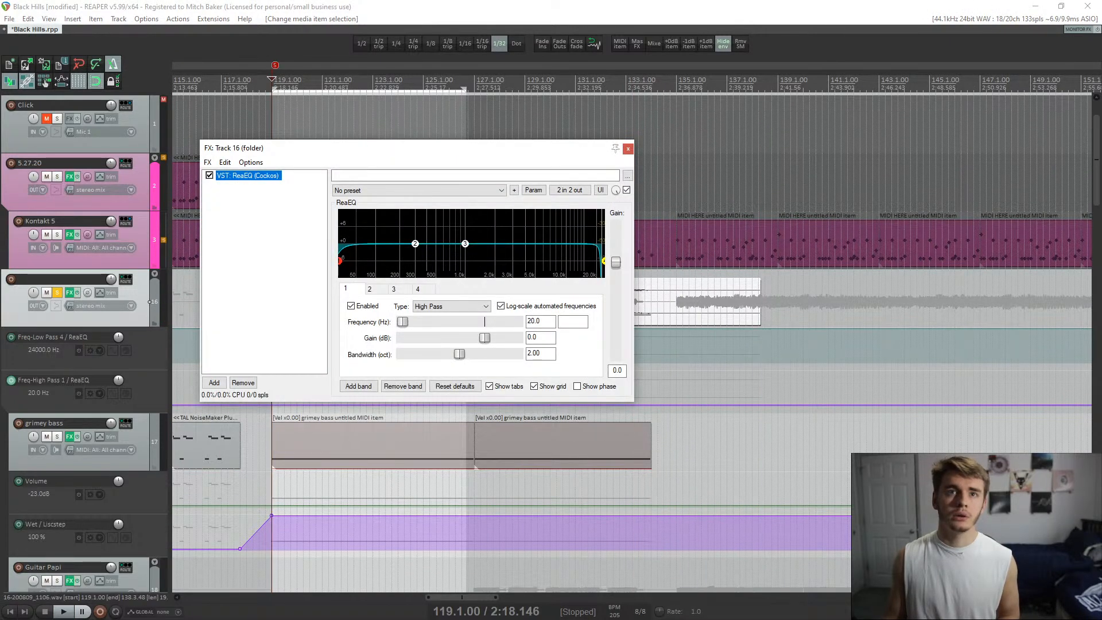
{"action": "left_click", "coordinate": [402, 385]}
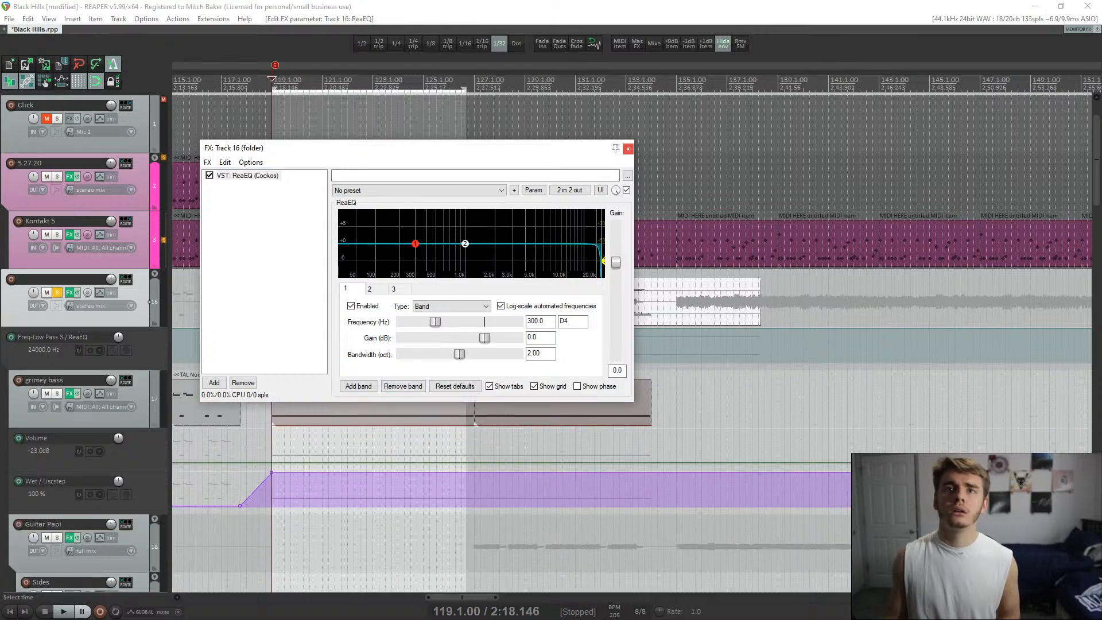
{"action": "left_click", "coordinate": [628, 148]}
{"action": "key", "text": "alt+Tab"}
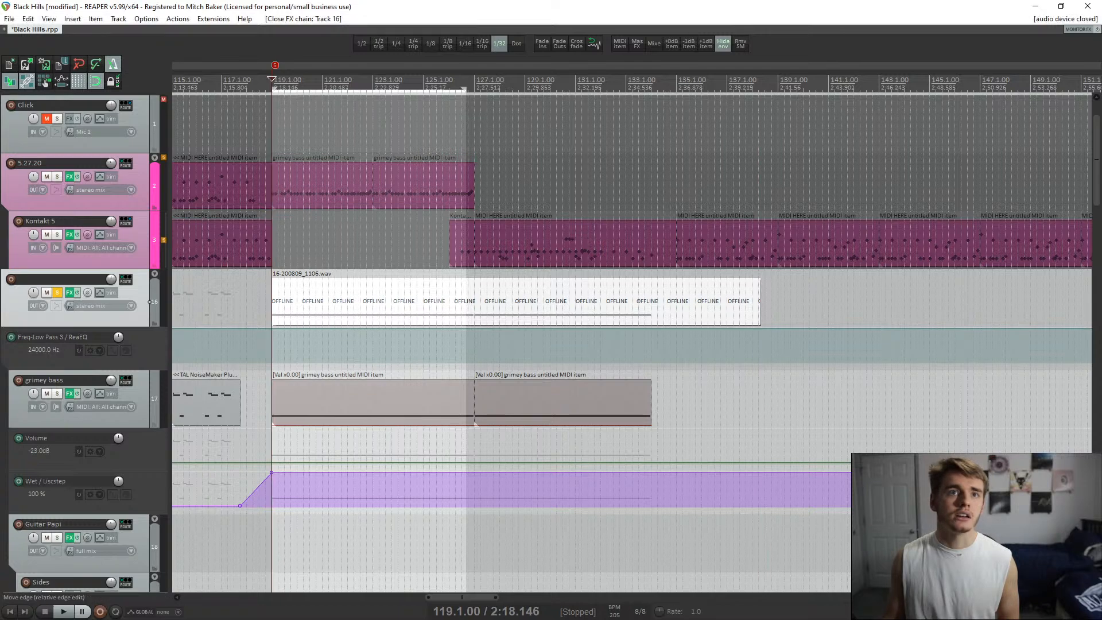
- Play track 16 from 119.1.00 and add a new track directly below the FX PAPI folder track
{"action": "scroll", "coordinate": [493, 304], "scroll_direction": "up", "scroll_amount": 5}
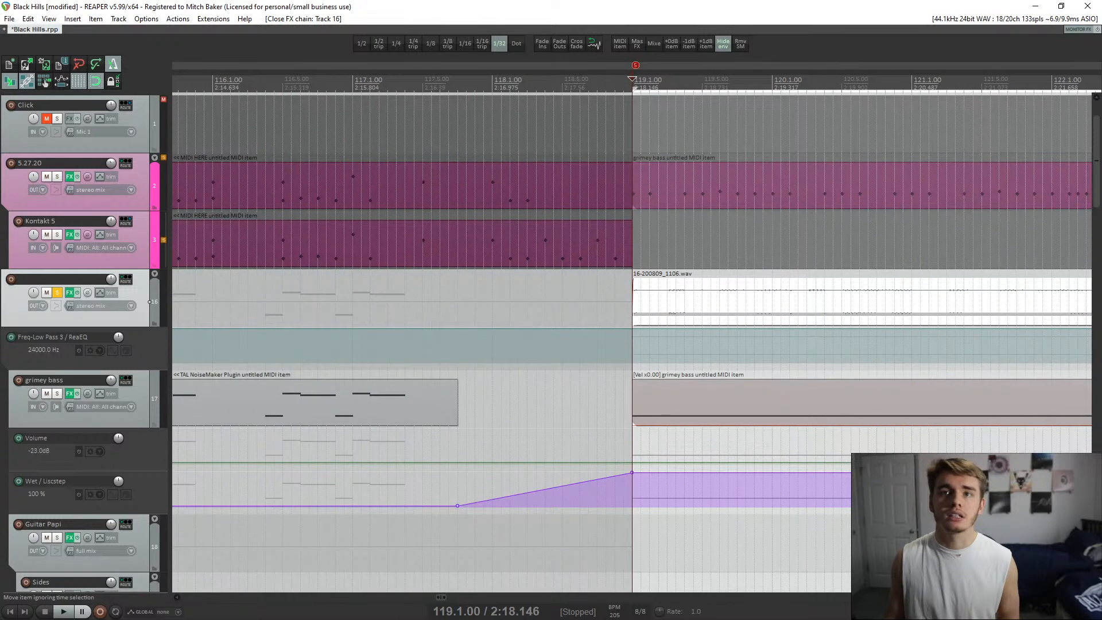
{"action": "scroll", "coordinate": [631, 339], "scroll_direction": "down", "scroll_amount": 8}
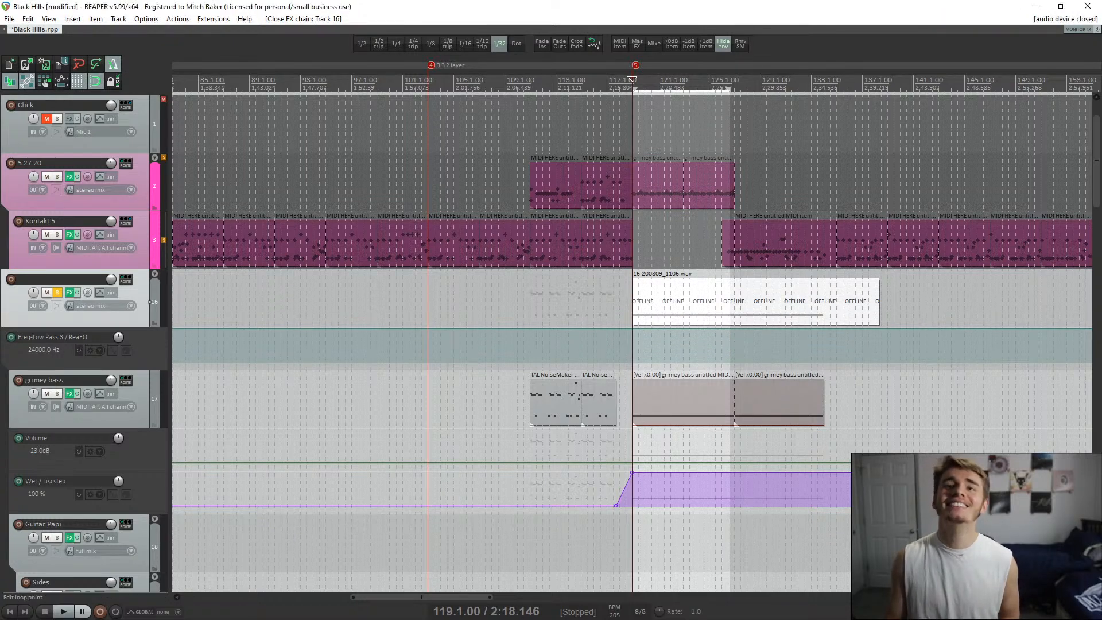
{"action": "key", "text": "space"}
{"action": "scroll", "coordinate": [763, 321], "scroll_direction": "up", "scroll_amount": 6}
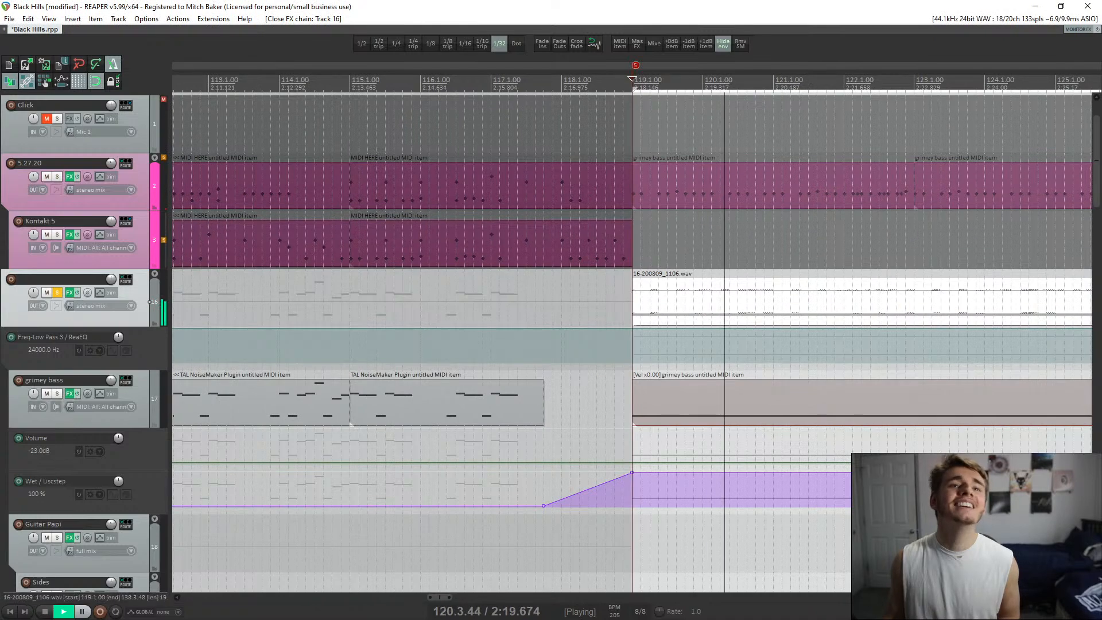
{"action": "scroll", "coordinate": [763, 321], "scroll_direction": "down", "scroll_amount": 10}
{"action": "scroll", "coordinate": [631, 342], "scroll_direction": "down", "scroll_amount": 2}
{"action": "scroll", "coordinate": [631, 342], "scroll_direction": "down", "scroll_amount": 1}
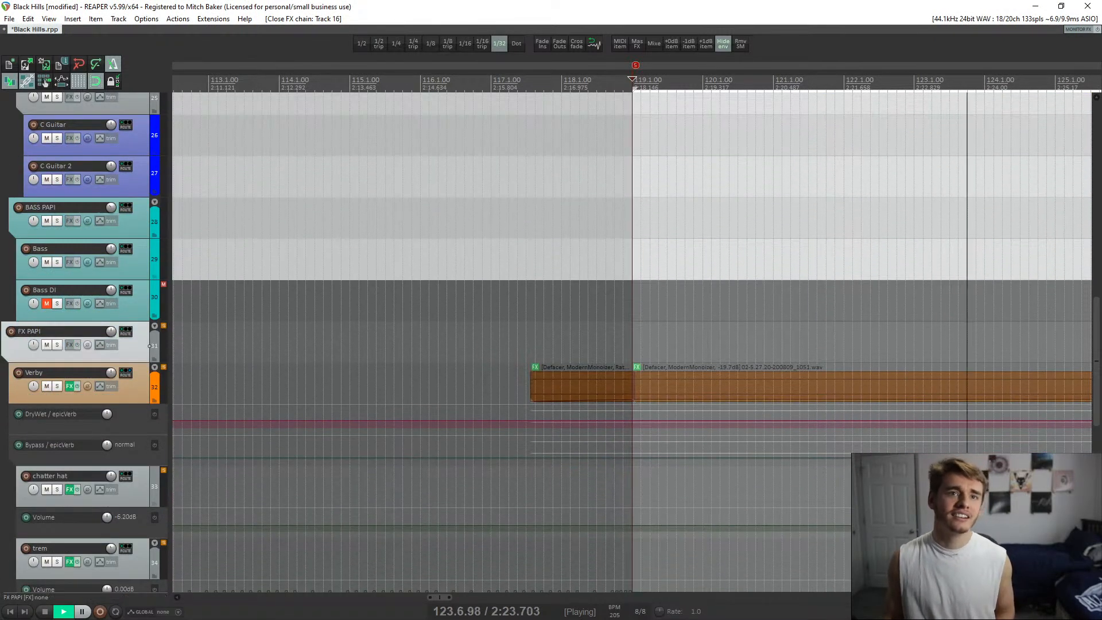
{"action": "key", "text": "ctrl+t"}
- Move the 16-200809_1106.wav item from track 16 to the new track under FX PAPI, keeping its start at 119.1.00
{"action": "scroll", "coordinate": [150, 383], "scroll_direction": "up", "scroll_amount": 15}
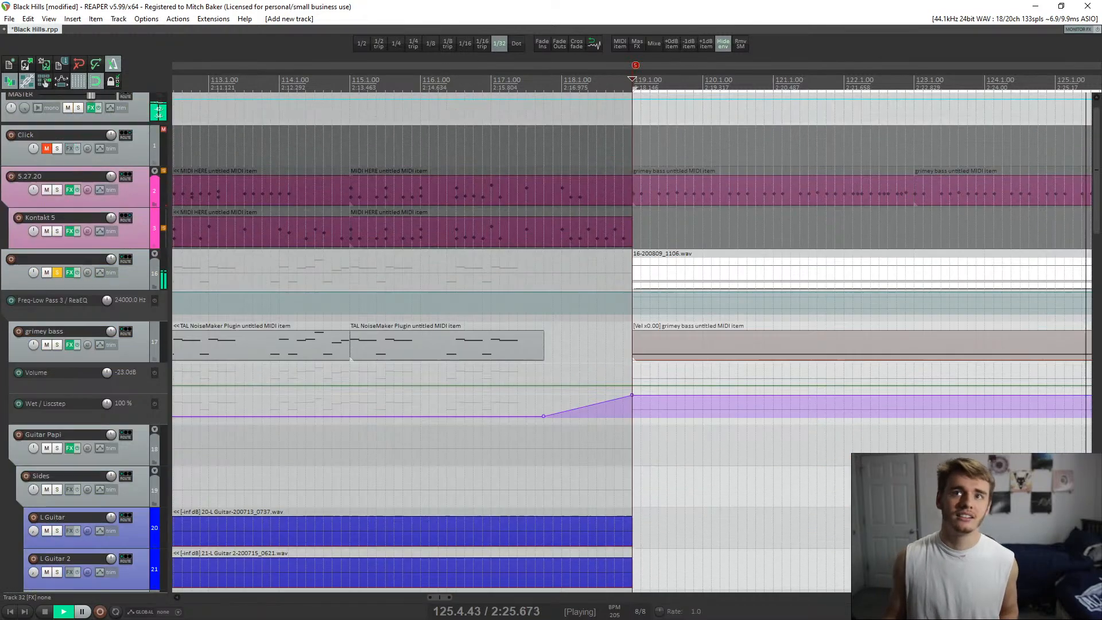
{"action": "left_click", "coordinate": [633, 265]}
{"action": "scroll", "coordinate": [633, 265], "scroll_direction": "down", "scroll_amount": 3}
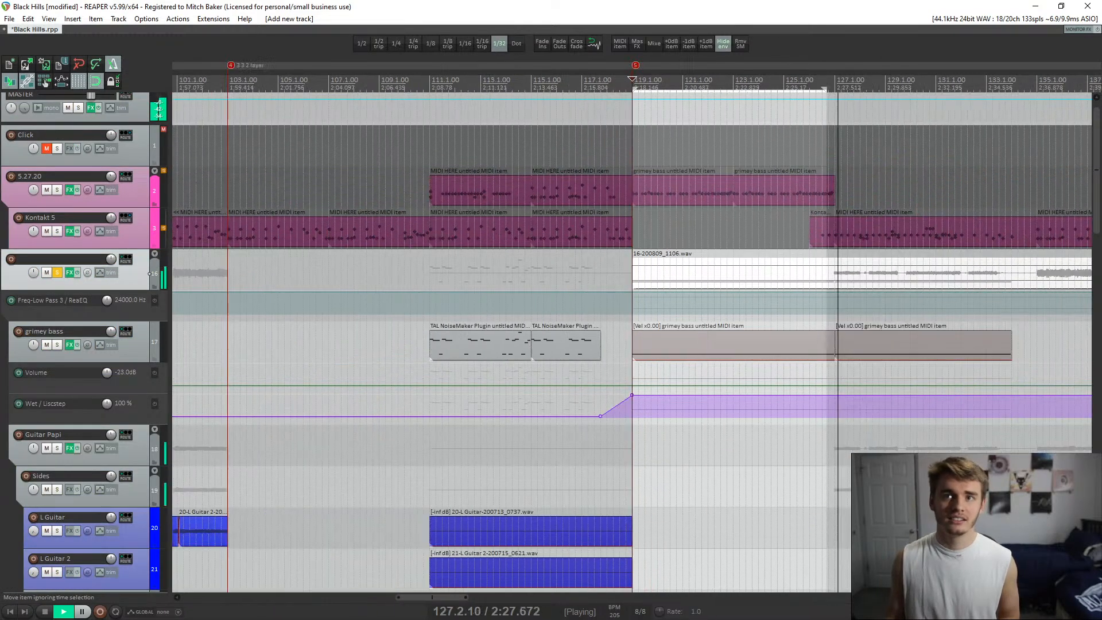
{"action": "key", "text": "space"}
{"action": "scroll", "coordinate": [677, 379], "scroll_direction": "up", "scroll_amount": 6}
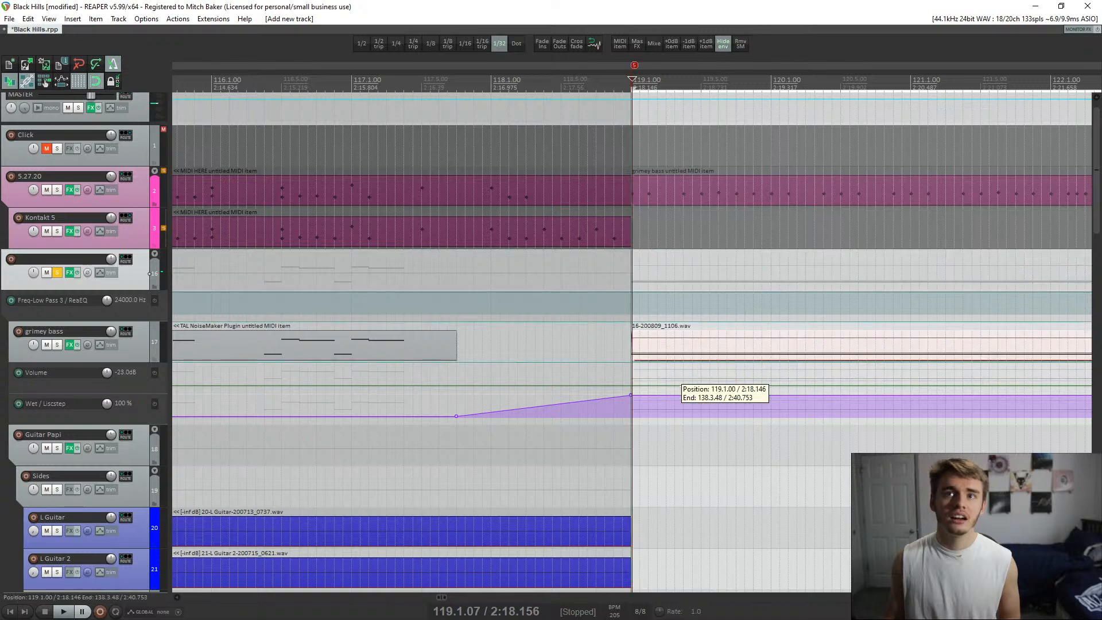
{"action": "scroll", "coordinate": [677, 571], "scroll_direction": "down", "scroll_amount": 5}
{"action": "left_click_drag", "start_coordinate": [670, 581], "coordinate": [701, 456]}
- Play from measure 119, soloing the new track 32 and clearing the solo on track 16
{"action": "left_click", "coordinate": [632, 426]}
{"action": "key", "text": "space"}
{"action": "left_click", "coordinate": [57, 468]}
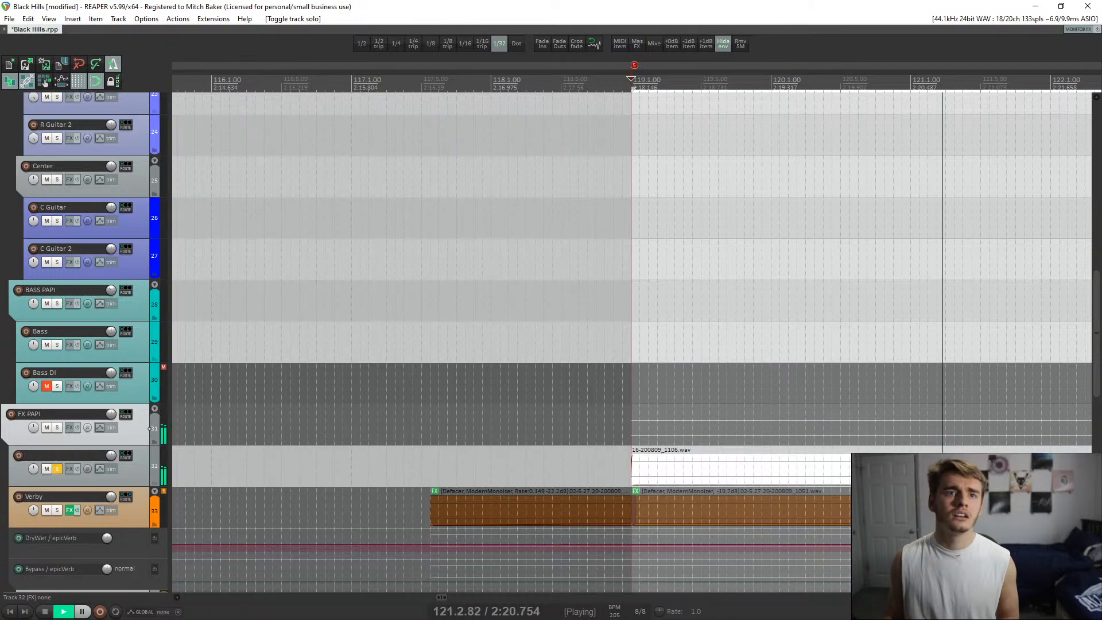
{"action": "scroll", "coordinate": [70, 470], "scroll_direction": "up", "scroll_amount": 5}
{"action": "scroll", "coordinate": [158, 121], "scroll_direction": "up", "scroll_amount": 5}
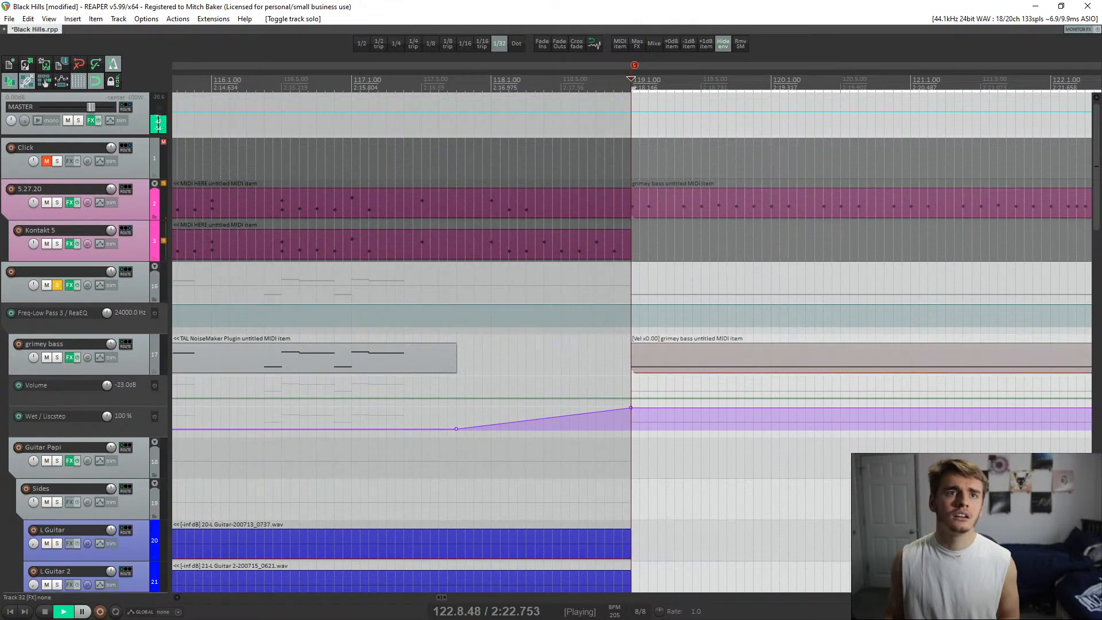
{"action": "scroll", "coordinate": [159, 120], "scroll_direction": "down", "scroll_amount": 15}
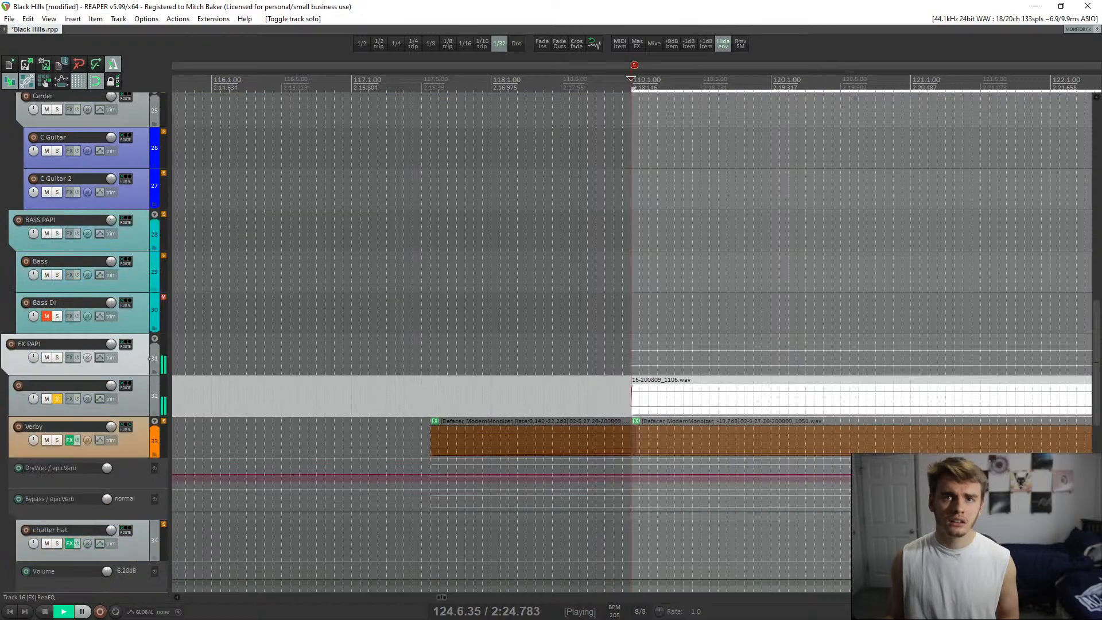
- Listen to the soloed track 32 past measure 133 while checking the neighbouring guitar, bass and FX tracks, then stop playback
{"action": "scroll", "coordinate": [631, 344], "scroll_direction": "down", "scroll_amount": 8}
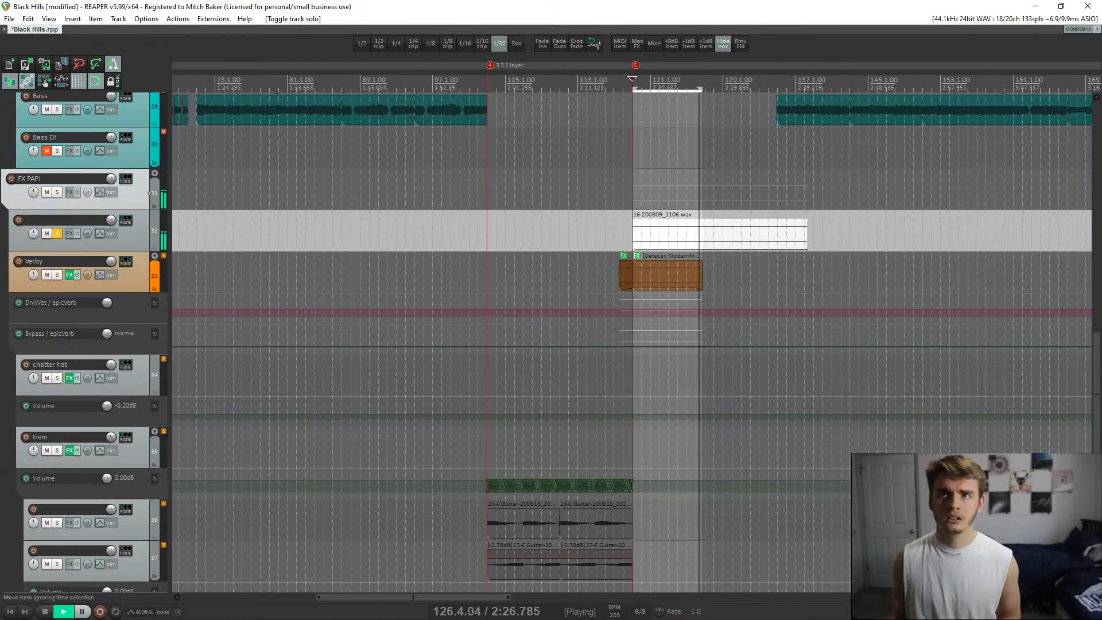
{"action": "scroll", "coordinate": [631, 344], "scroll_direction": "up", "scroll_amount": 6}
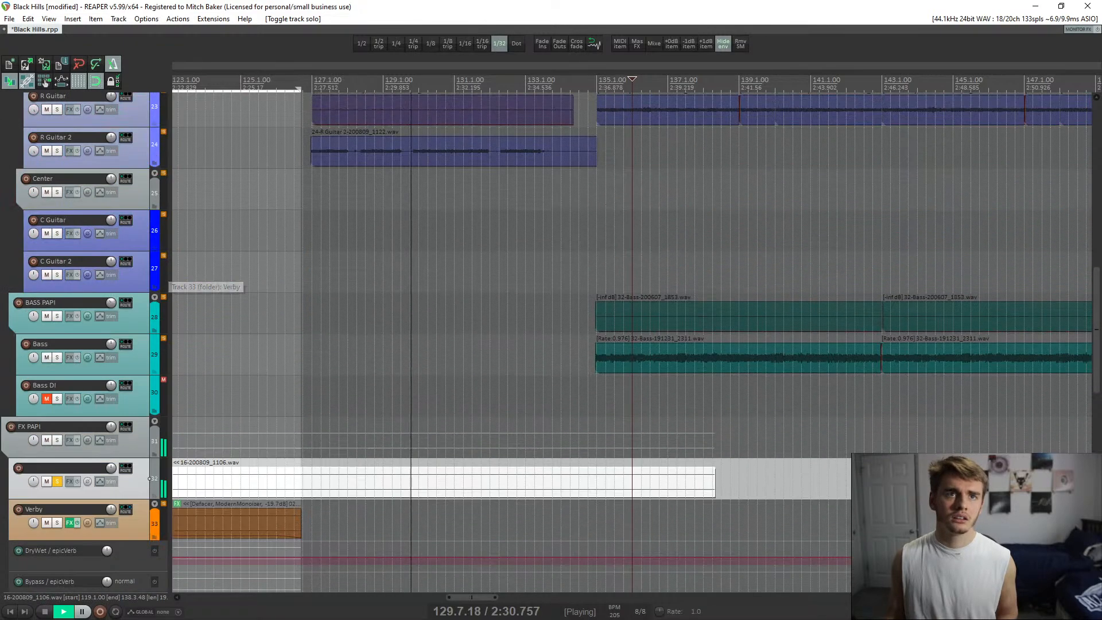
{"action": "scroll", "coordinate": [631, 345], "scroll_direction": "up", "scroll_amount": 3}
{"action": "scroll", "coordinate": [574, 462], "scroll_direction": "up", "scroll_amount": 2}
{"action": "scroll", "coordinate": [574, 462], "scroll_direction": "down", "scroll_amount": 3}
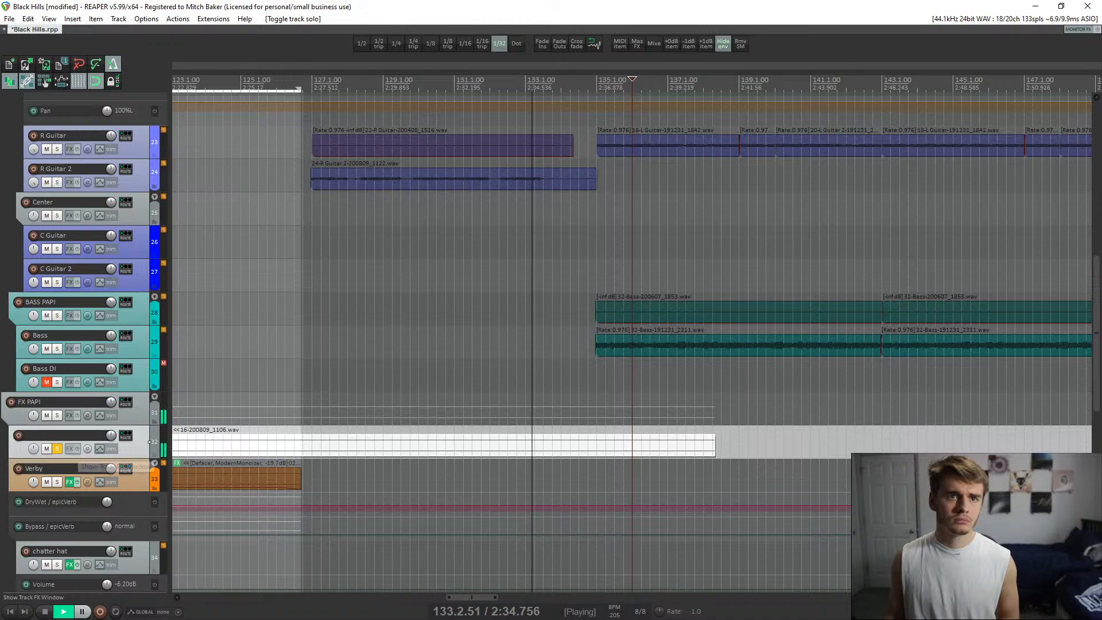
{"action": "key", "text": "space"}
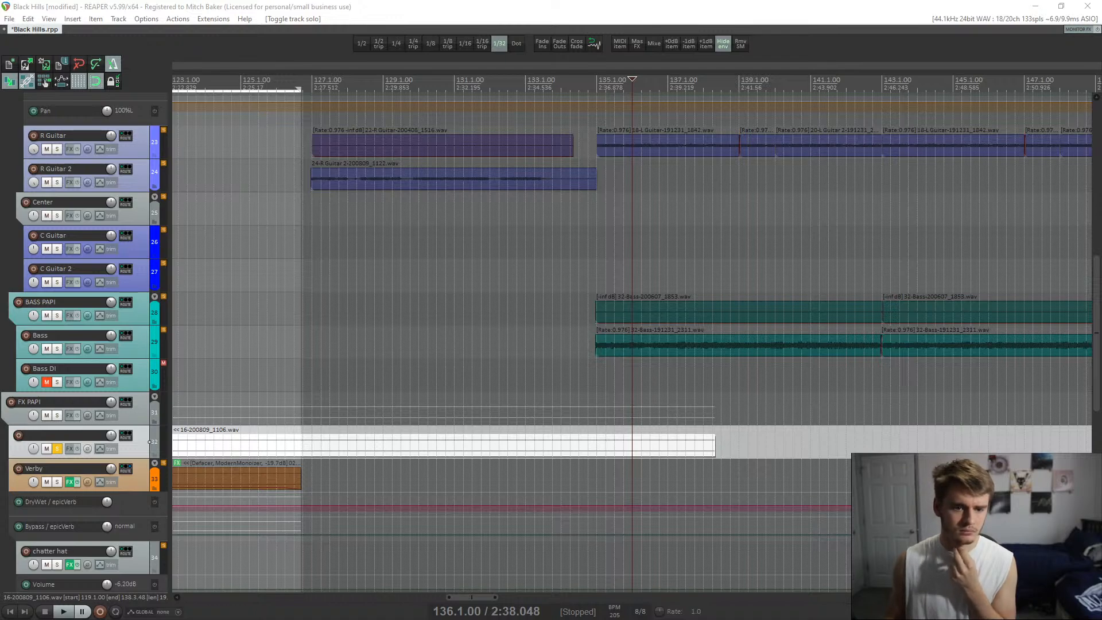
- Add ReaEQ to track 32 and set its band 1 type to High Pass
{"action": "key", "text": "Return"}
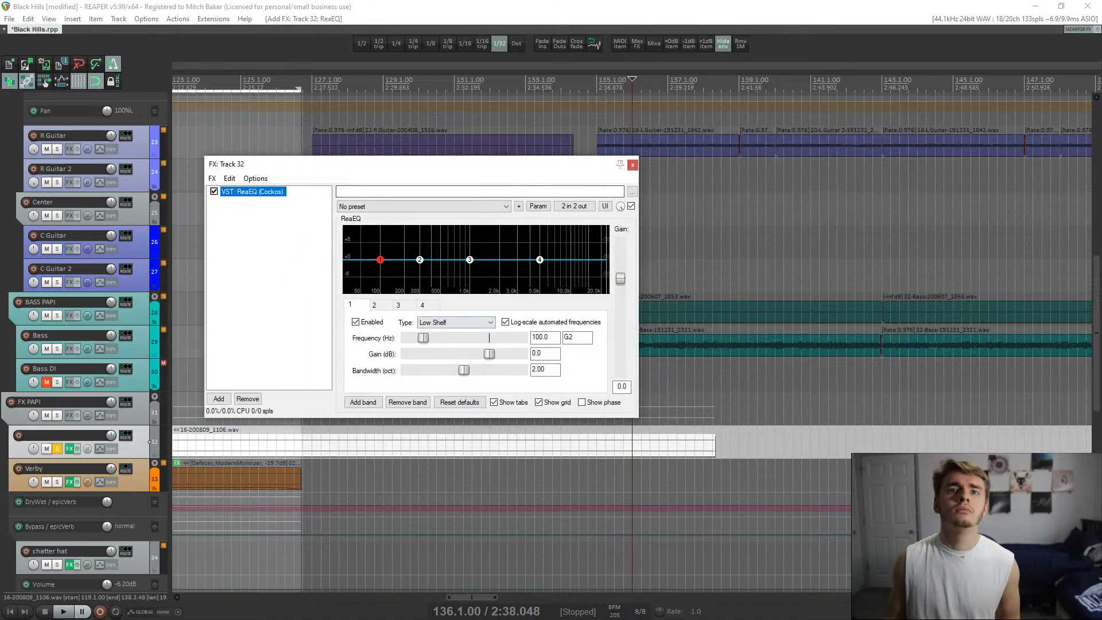
{"action": "left_click", "coordinate": [456, 322]}
{"action": "left_click", "coordinate": [433, 363]}
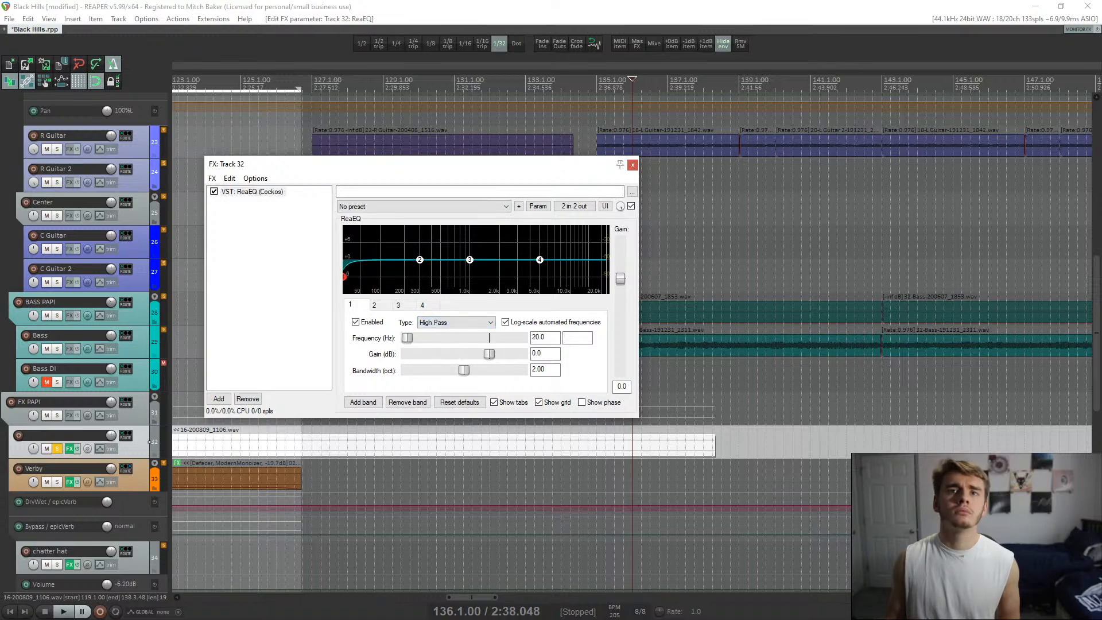
- Play track 32 from measure 127 and raise its ReaEQ high-pass frequency to 904.6 Hz, then stop playback
{"action": "key", "text": "space"}
{"action": "left_click", "coordinate": [312, 477]}
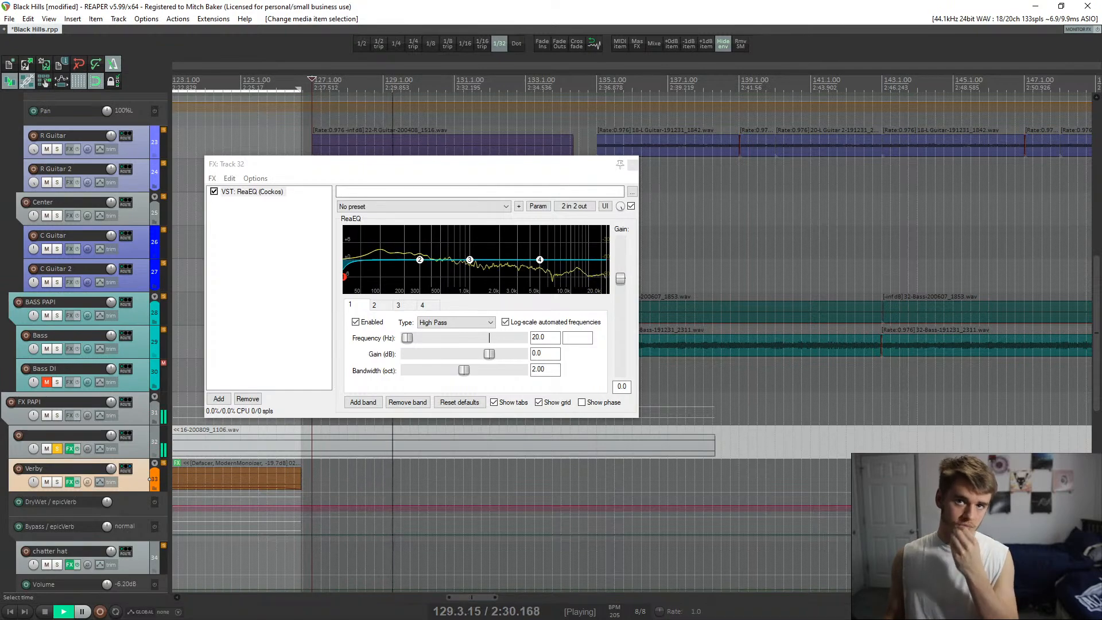
{"action": "left_click_drag", "start_coordinate": [345, 277], "coordinate": [465, 277]}
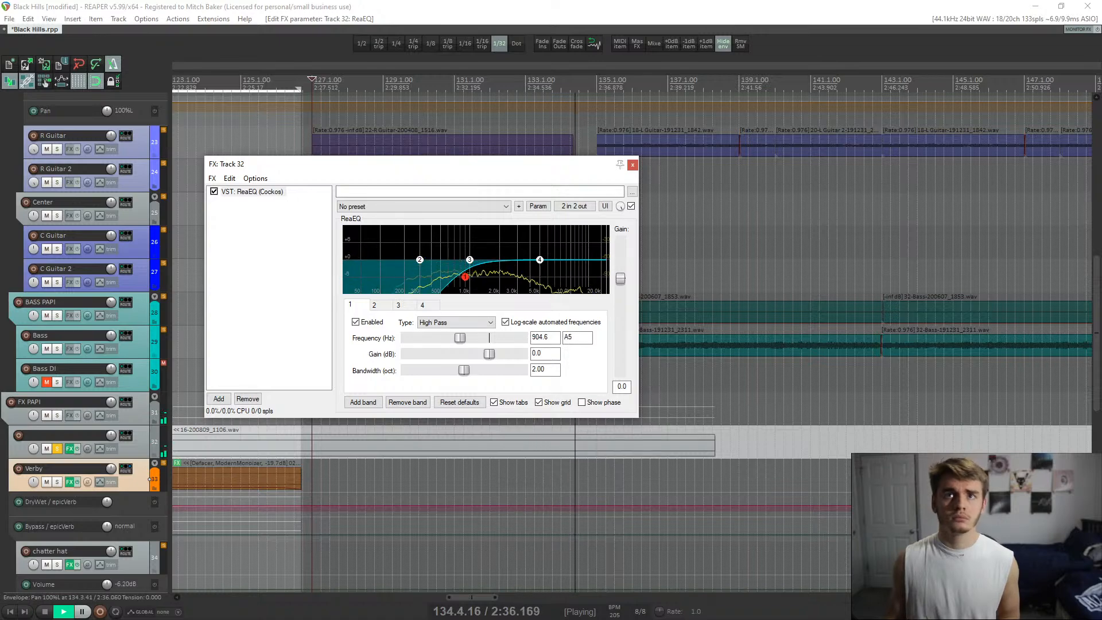
{"action": "key", "text": "space"}
- Show the Freq-High Pass 1 envelope for track 32 and add an envelope point at 134.1.00
{"action": "left_click", "coordinate": [562, 110]}
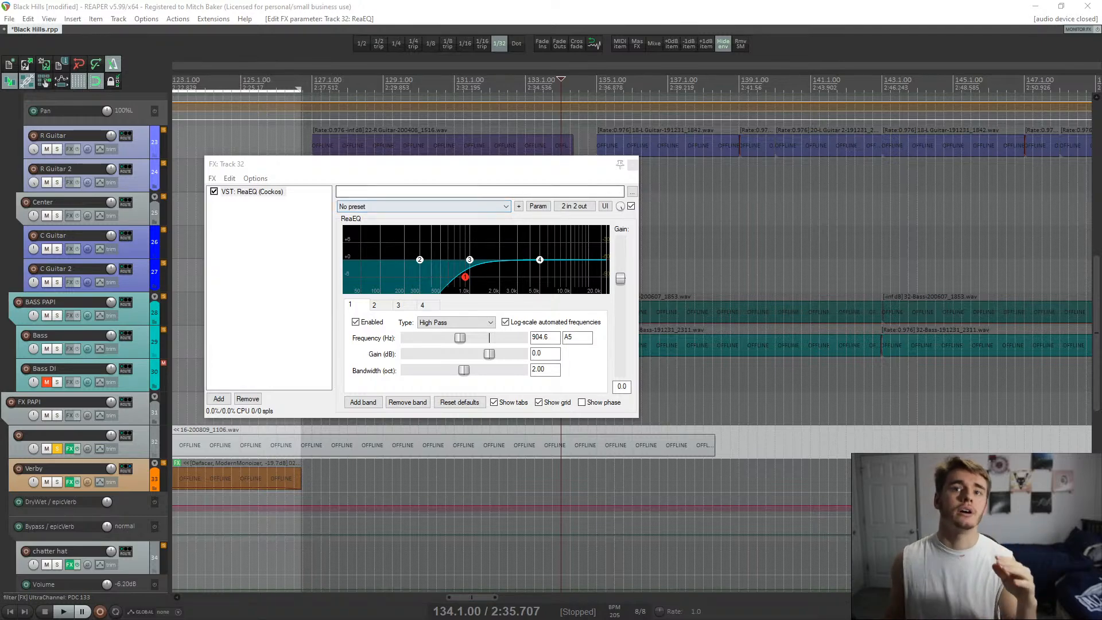
{"action": "left_click", "coordinate": [100, 449]}
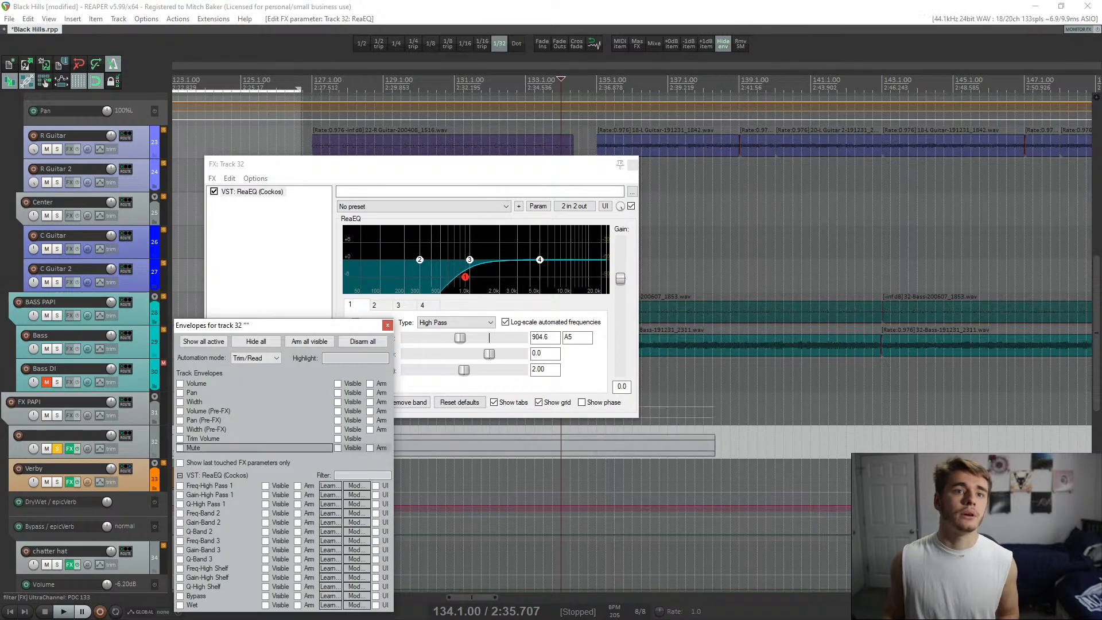
{"action": "left_click", "coordinate": [180, 485]}
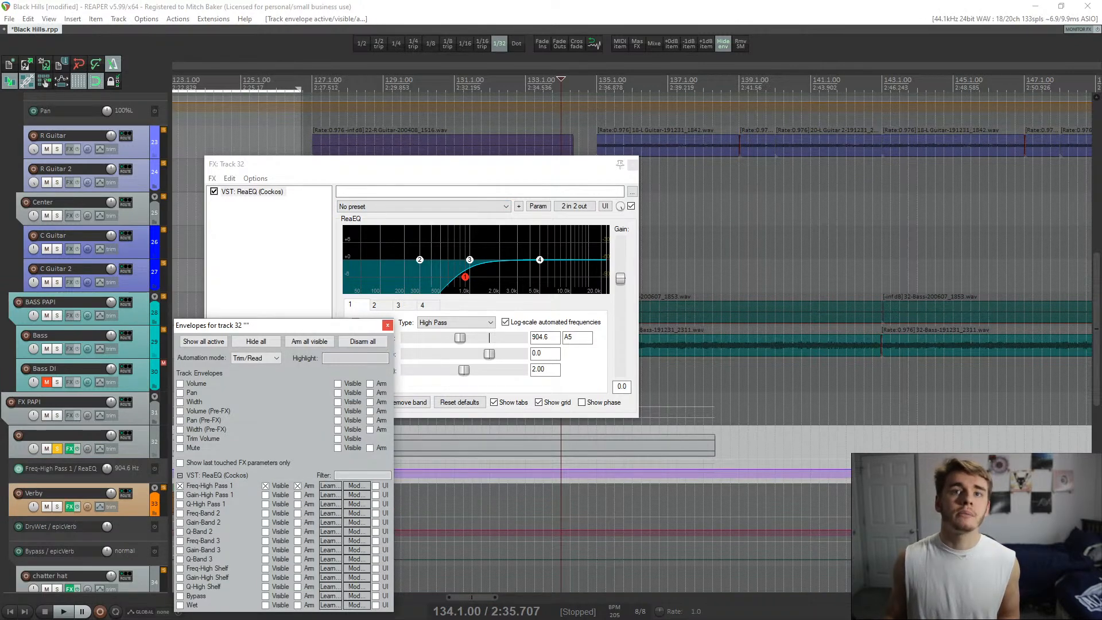
{"action": "left_click", "coordinate": [388, 325]}
{"action": "scroll", "coordinate": [543, 472], "scroll_direction": "up", "scroll_amount": 4}
{"action": "scroll", "coordinate": [645, 451], "scroll_direction": "up", "scroll_amount": 3}
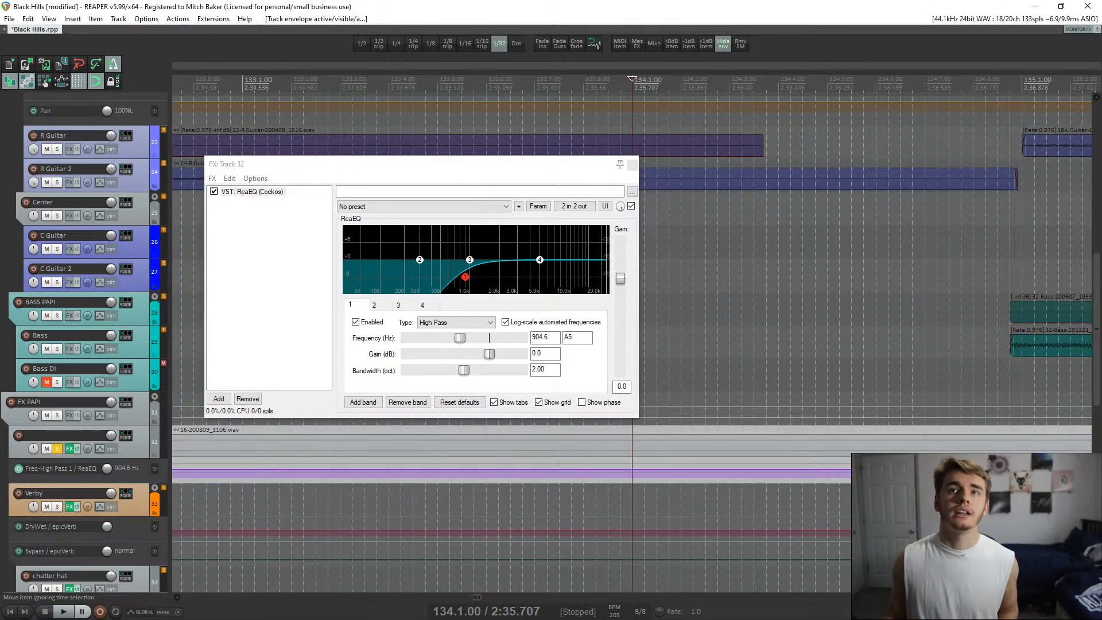
{"action": "left_click", "coordinate": [638, 469], "text": "shift"}
{"action": "scroll", "coordinate": [646, 469], "scroll_direction": "down", "scroll_amount": 2}
{"action": "scroll", "coordinate": [632, 469], "scroll_direction": "down", "scroll_amount": 4}
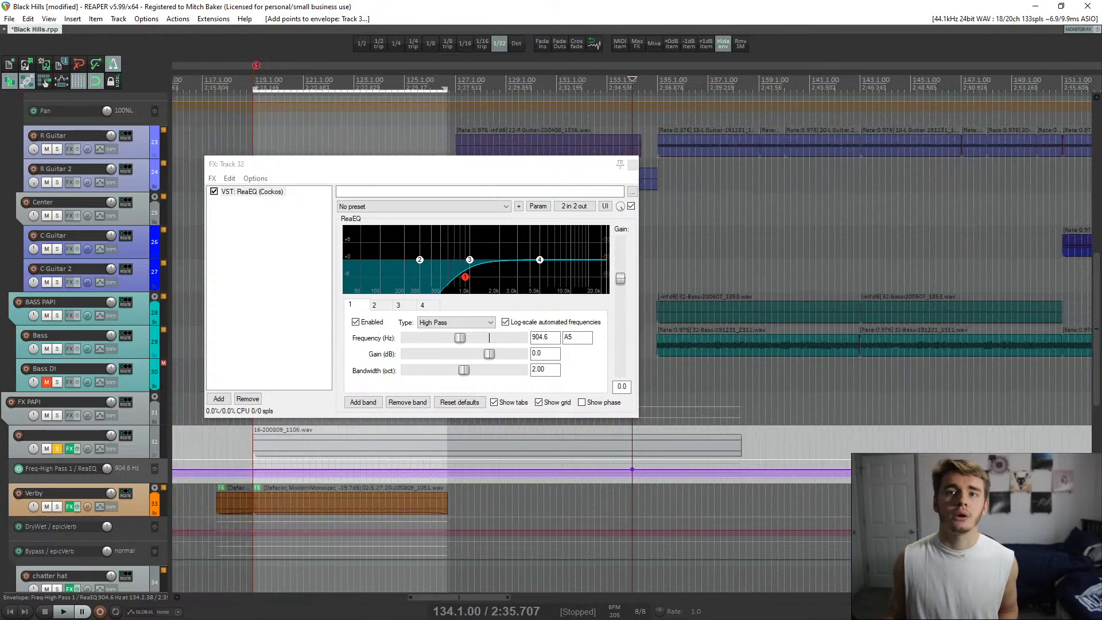
- Play soloed track 32 from measure 131 to hear the filtered sound up to the new envelope point
{"action": "scroll", "coordinate": [632, 468], "scroll_direction": "up", "scroll_amount": 2}
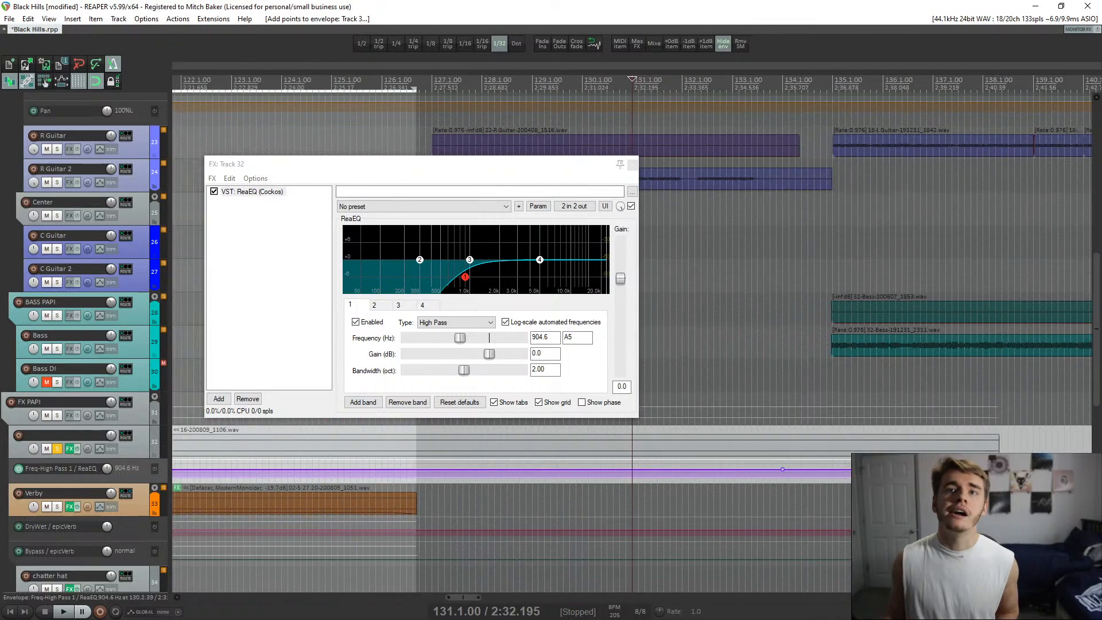
{"action": "key", "text": "space"}
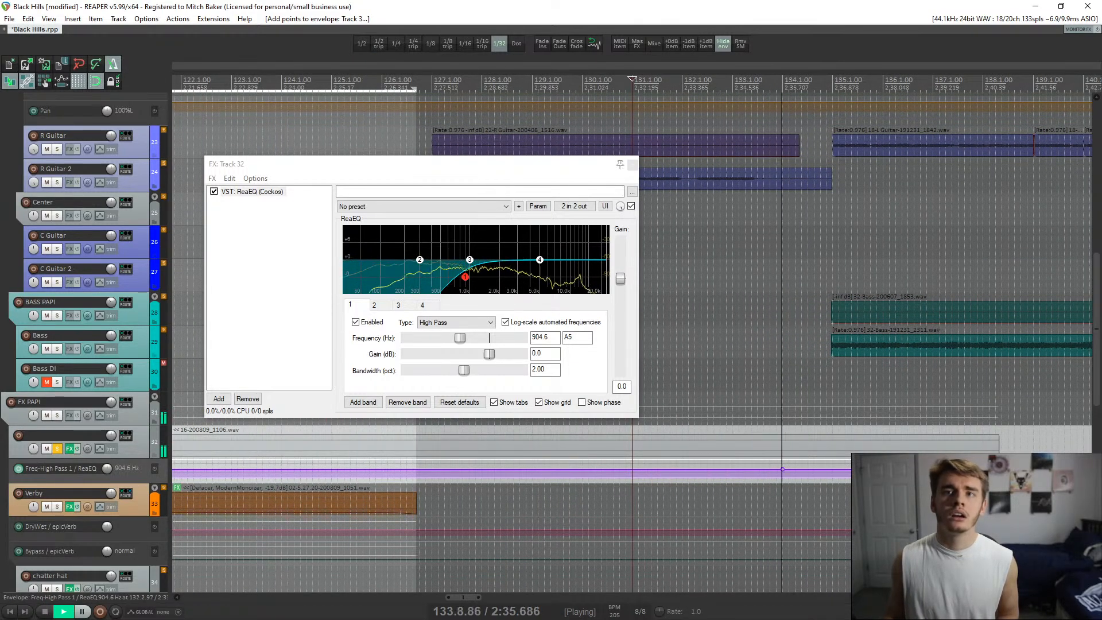
{"action": "key", "text": "space"}
- Add a high-pass frequency envelope point at 132.1.00 and lower the envelope up to it to 20.0 Hz
{"action": "left_click", "coordinate": [676, 474]}
{"action": "left_click", "coordinate": [688, 474]}
{"action": "left_click", "coordinate": [682, 474]}
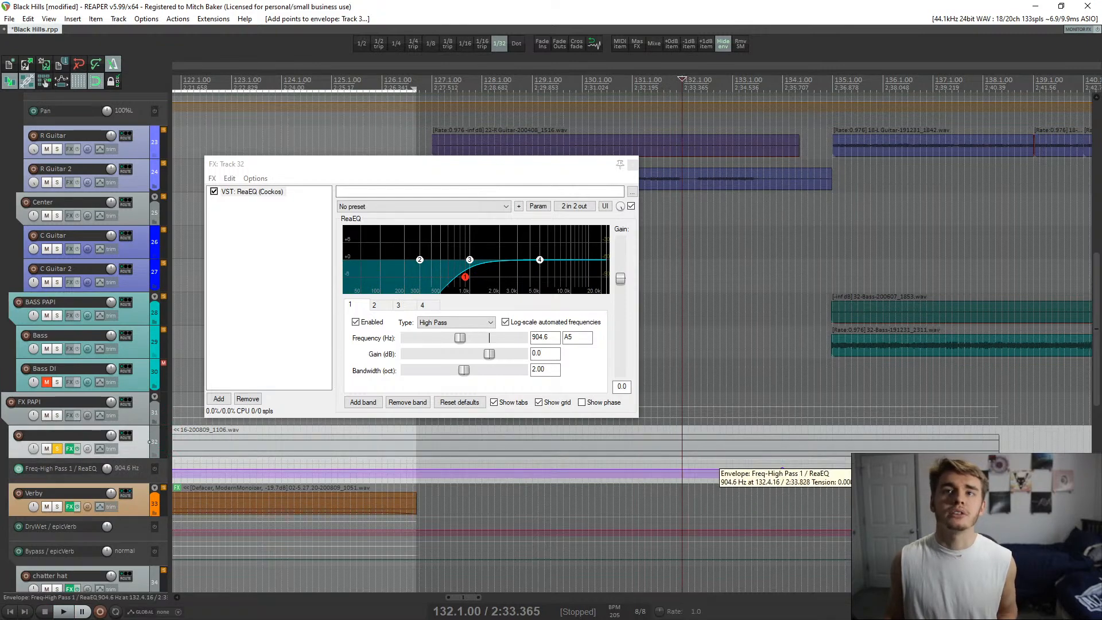
{"action": "left_click", "coordinate": [682, 470], "text": "shift"}
{"action": "left_click_drag", "start_coordinate": [670, 469], "coordinate": [670, 477]}
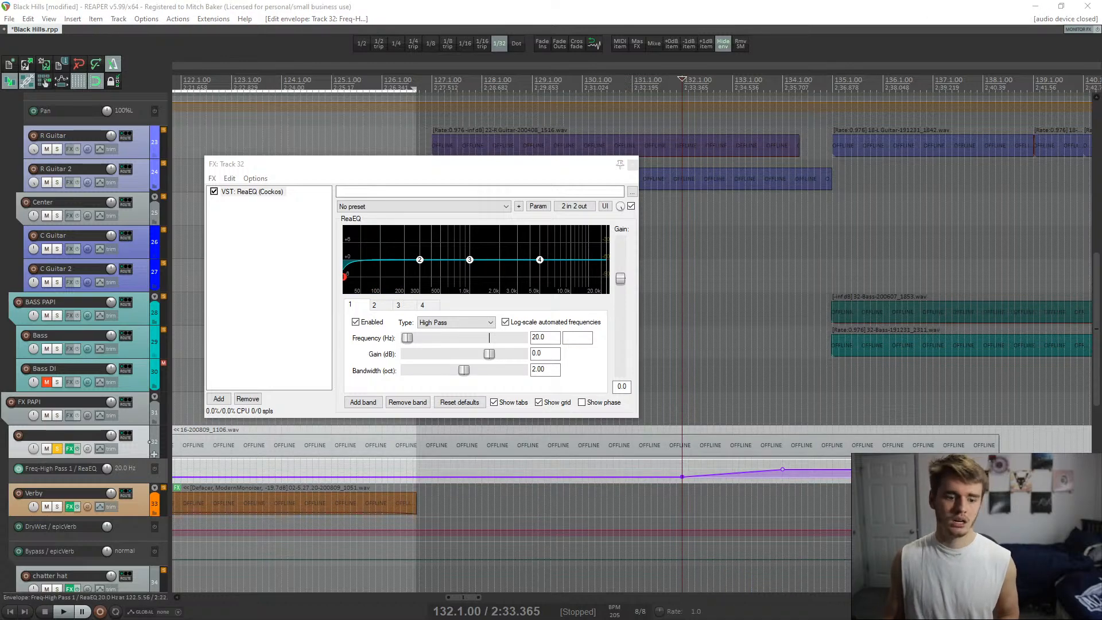
- Audition the filter sweep from measure 132, clearing track 32's solo, then stop playback and close its FX window
{"action": "key", "text": "space"}
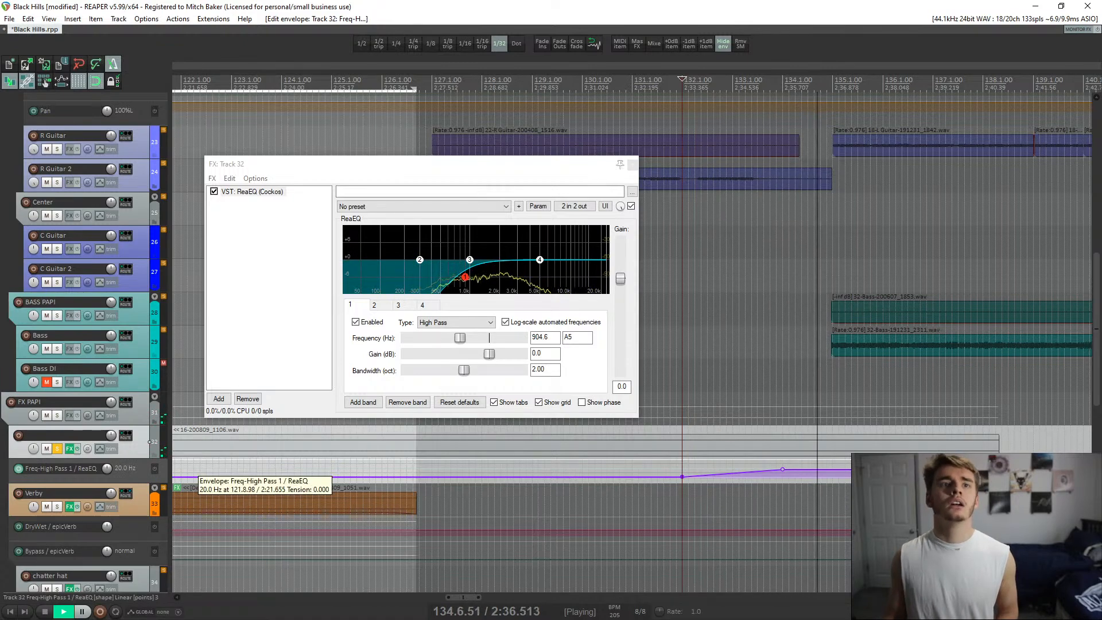
{"action": "key", "text": "space"}
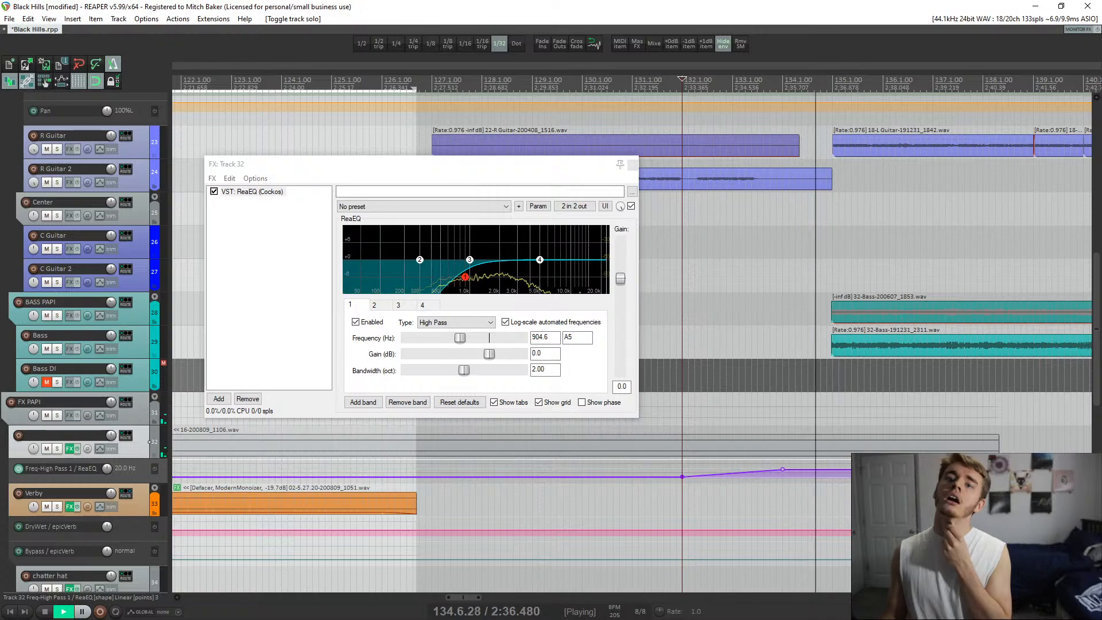
{"action": "key", "text": "space"}
{"action": "left_click", "coordinate": [632, 165]}
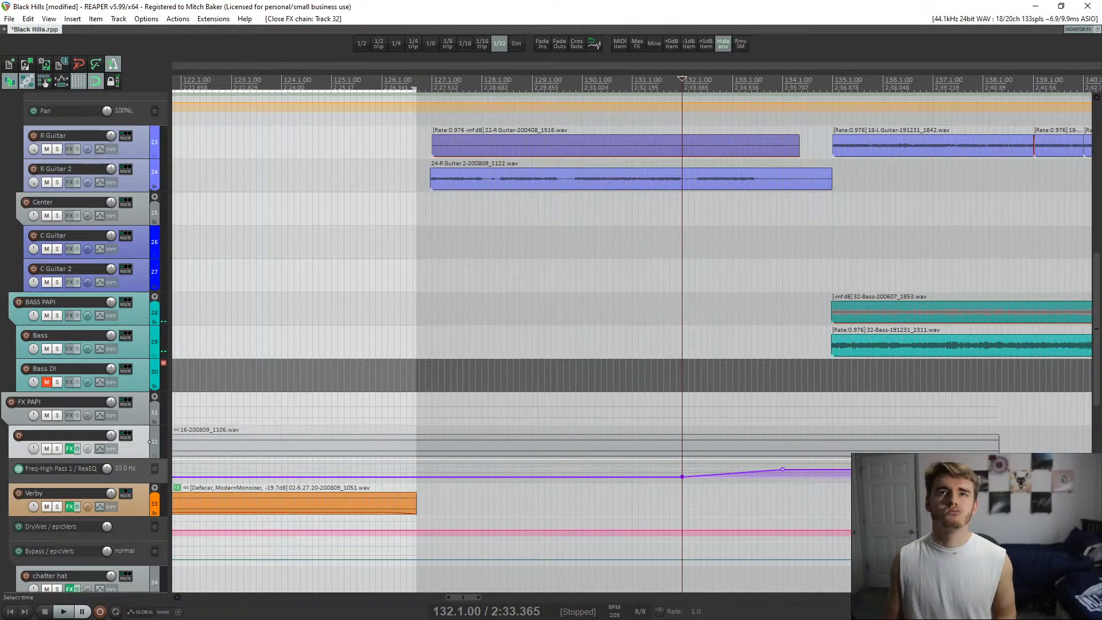
- Play the unsoloed transition from 125.8.00 into measure 135, then stop playback
{"action": "left_click", "coordinate": [375, 242]}
{"action": "key", "text": "space"}
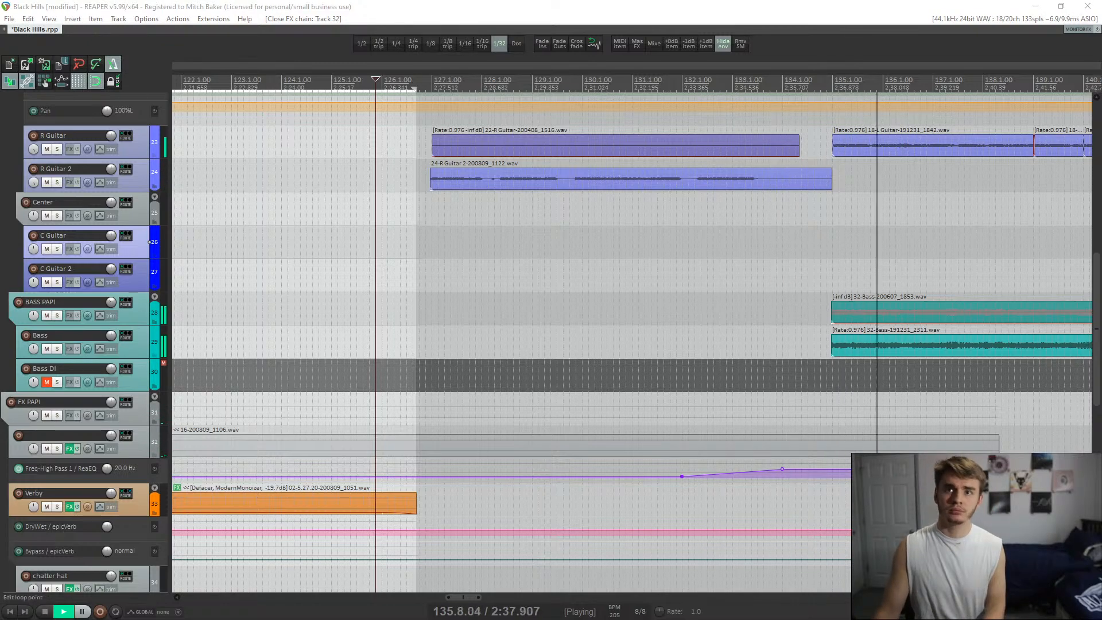
{"action": "key", "text": "space"}
{"action": "key", "text": "alt+Tab"}
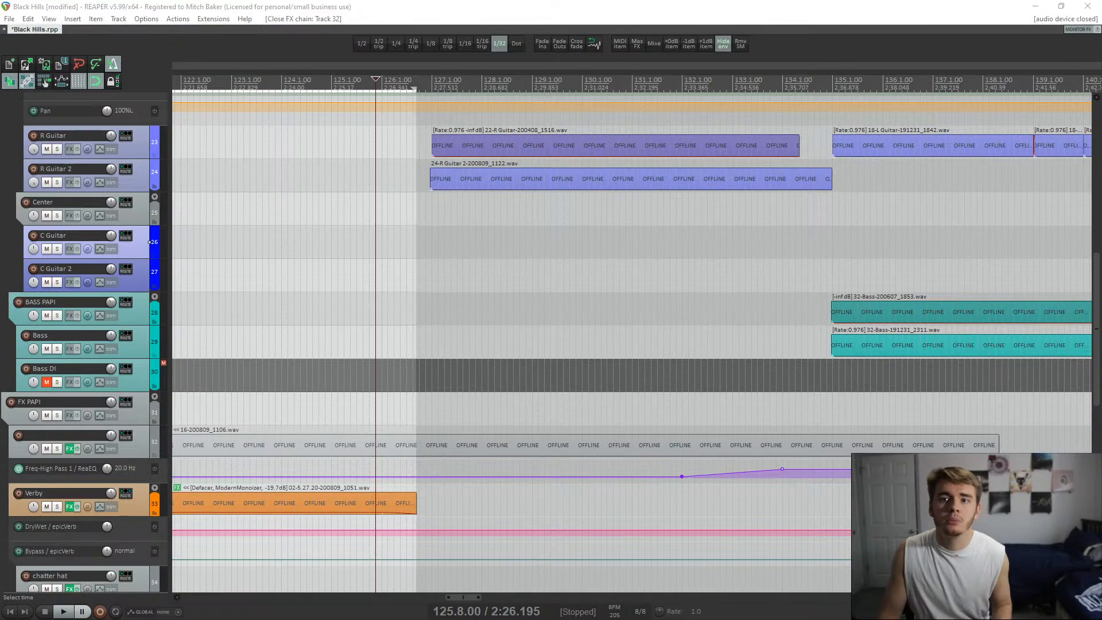
- Select the high-pass frequency envelope points at measures 132 and 134 and set their shape to Fast end
{"action": "scroll", "coordinate": [631, 342], "scroll_direction": "up", "scroll_amount": 3}
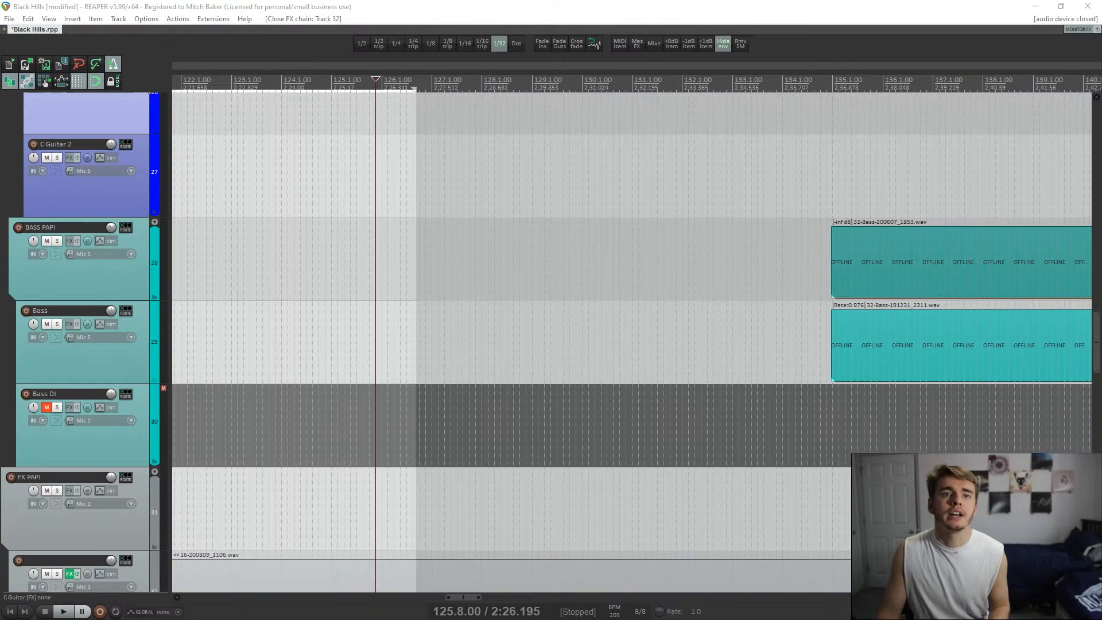
{"action": "scroll", "coordinate": [631, 342], "scroll_direction": "down", "scroll_amount": 5}
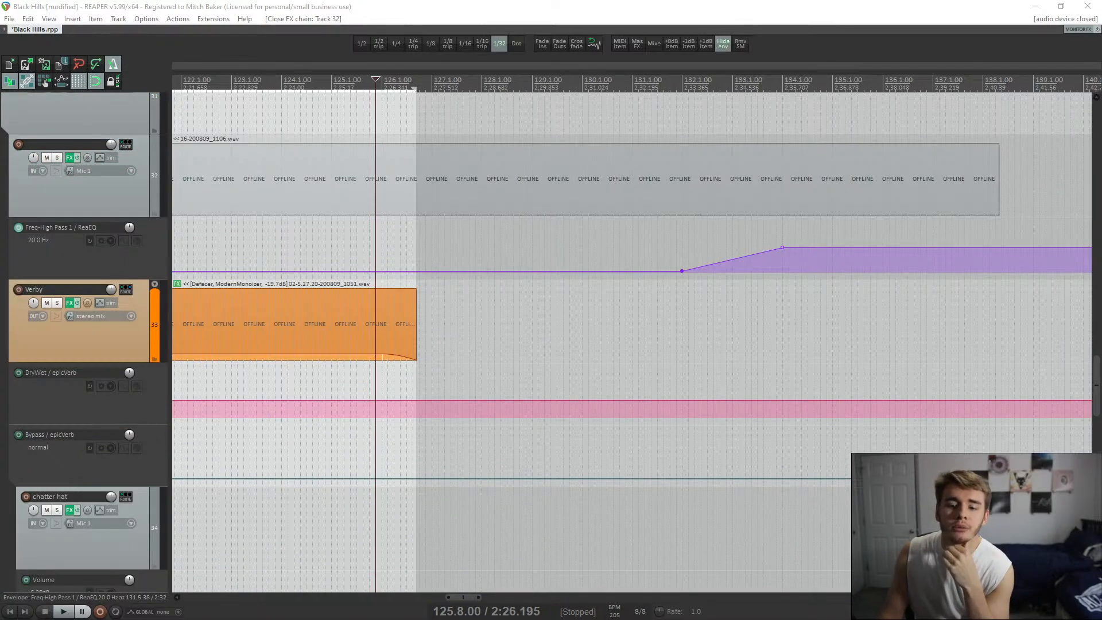
{"action": "left_click_drag", "start_coordinate": [656, 241], "coordinate": [859, 283]}
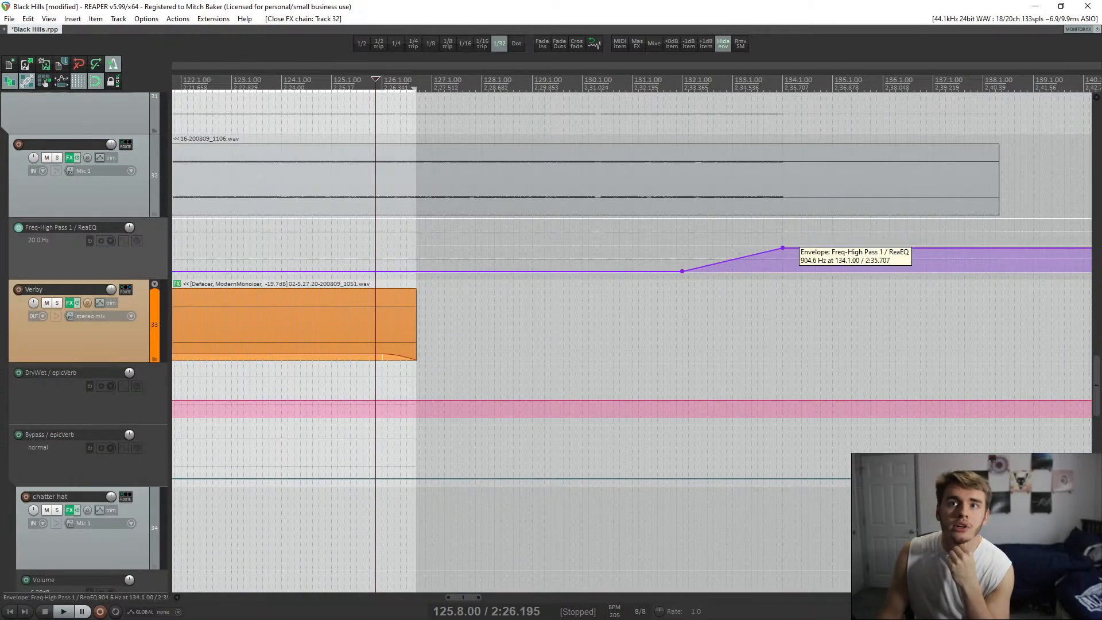
{"action": "right_click", "coordinate": [782, 248]}
{"action": "mouse_move", "coordinate": [884, 292]}
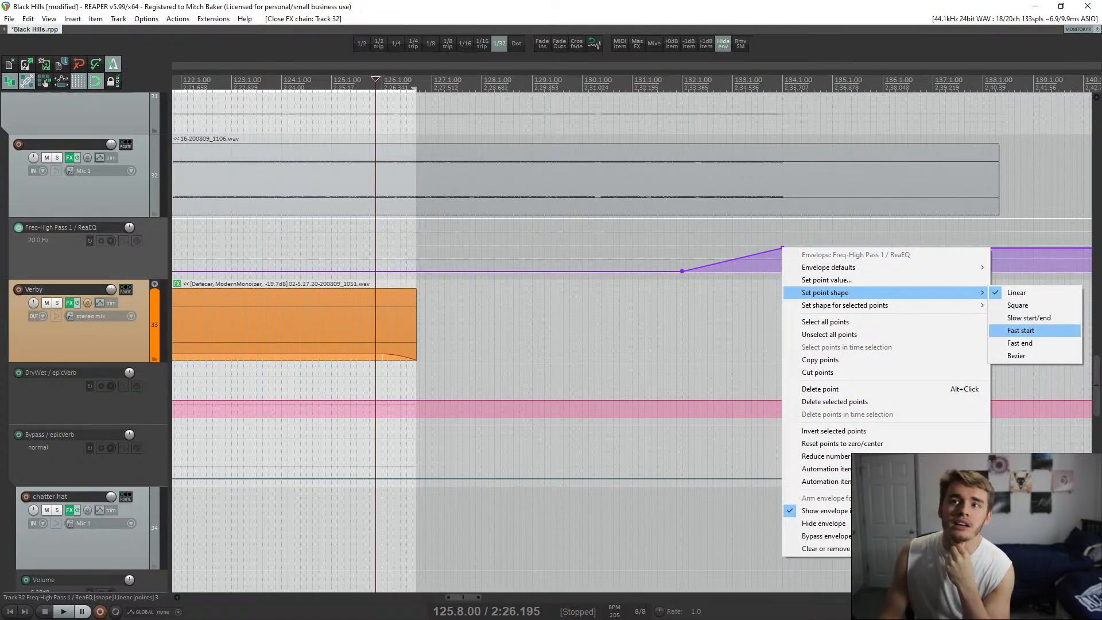
{"action": "left_click", "coordinate": [1020, 342]}
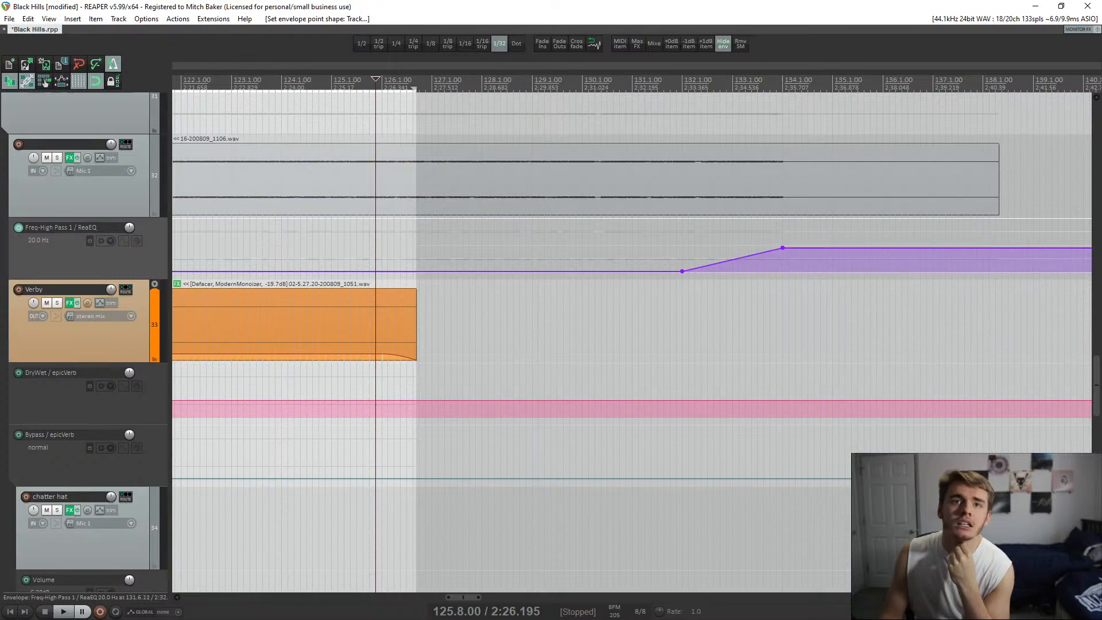
{"action": "right_click", "coordinate": [781, 248]}
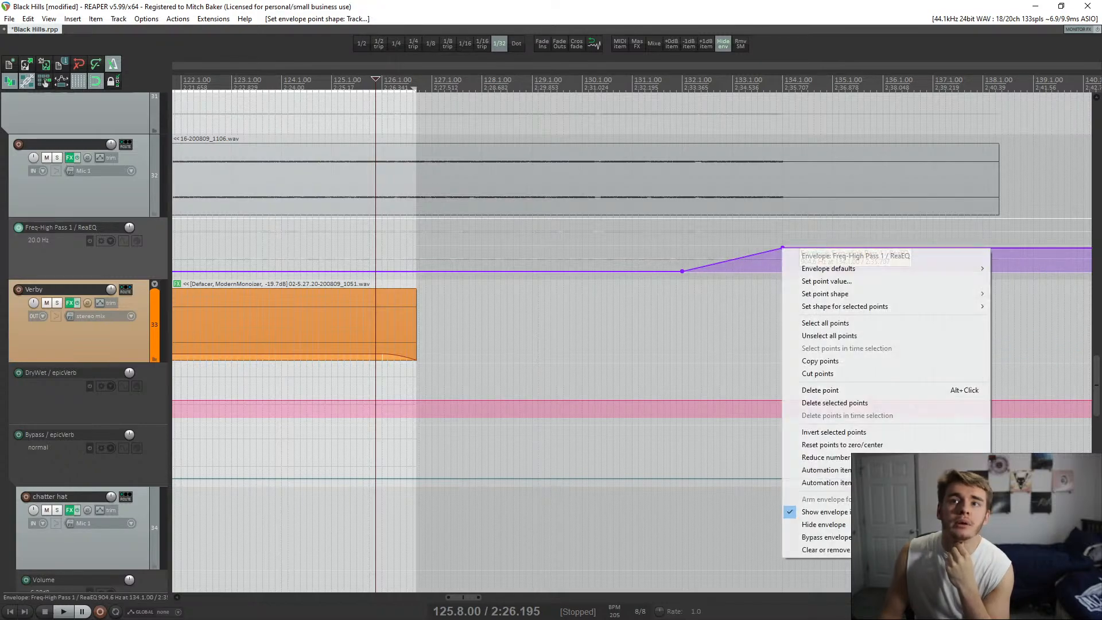
{"action": "mouse_move", "coordinate": [844, 306]}
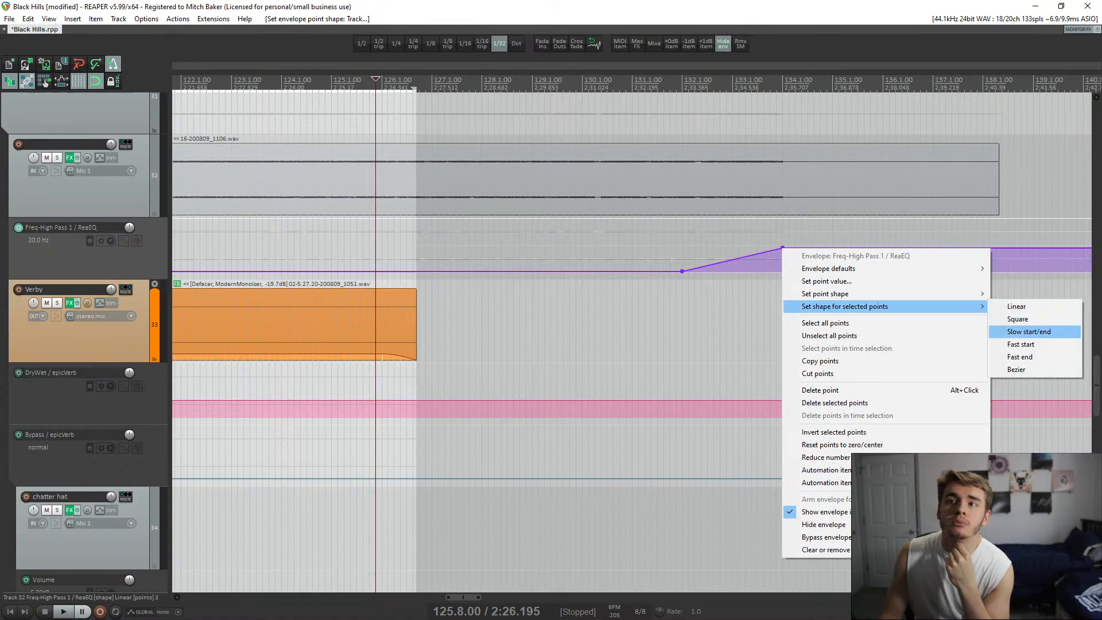
{"action": "left_click", "coordinate": [1019, 356]}
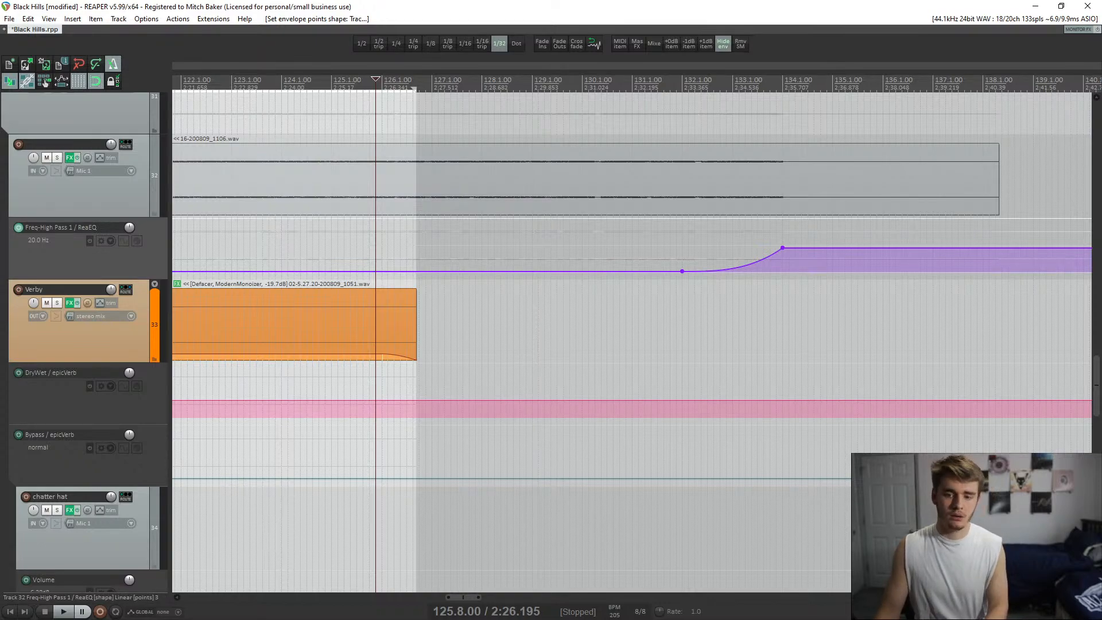
- Play from measure 126 and raise the high-pass envelope's low section before measure 132 to about 51 Hz, then stop
{"action": "left_click", "coordinate": [382, 252]}
{"action": "key", "text": "space"}
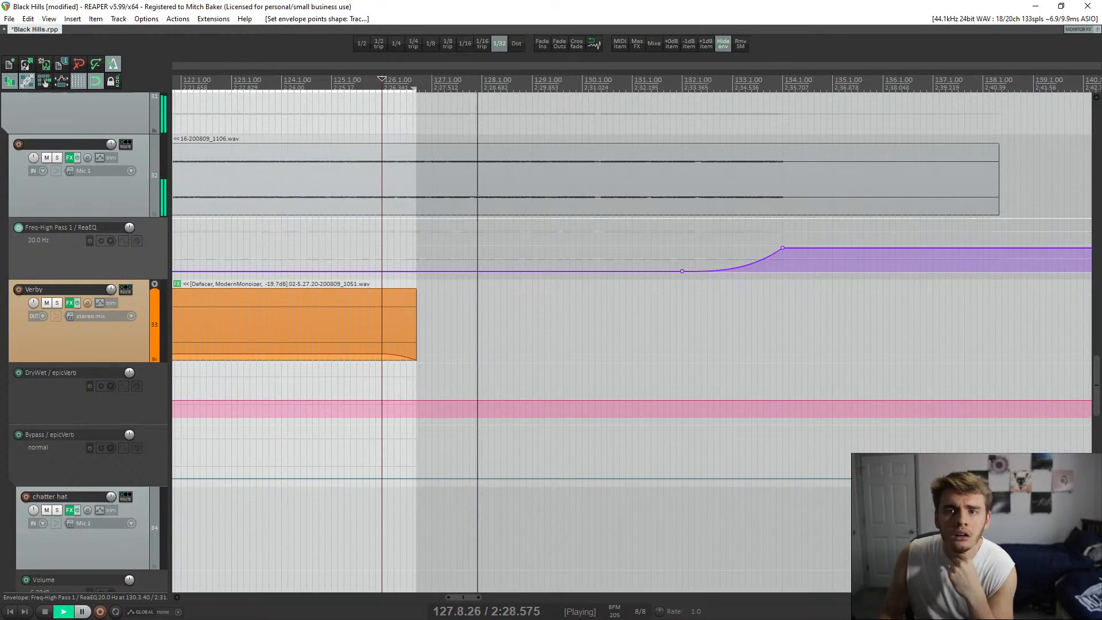
{"action": "left_click_drag", "start_coordinate": [587, 270], "coordinate": [586, 267]}
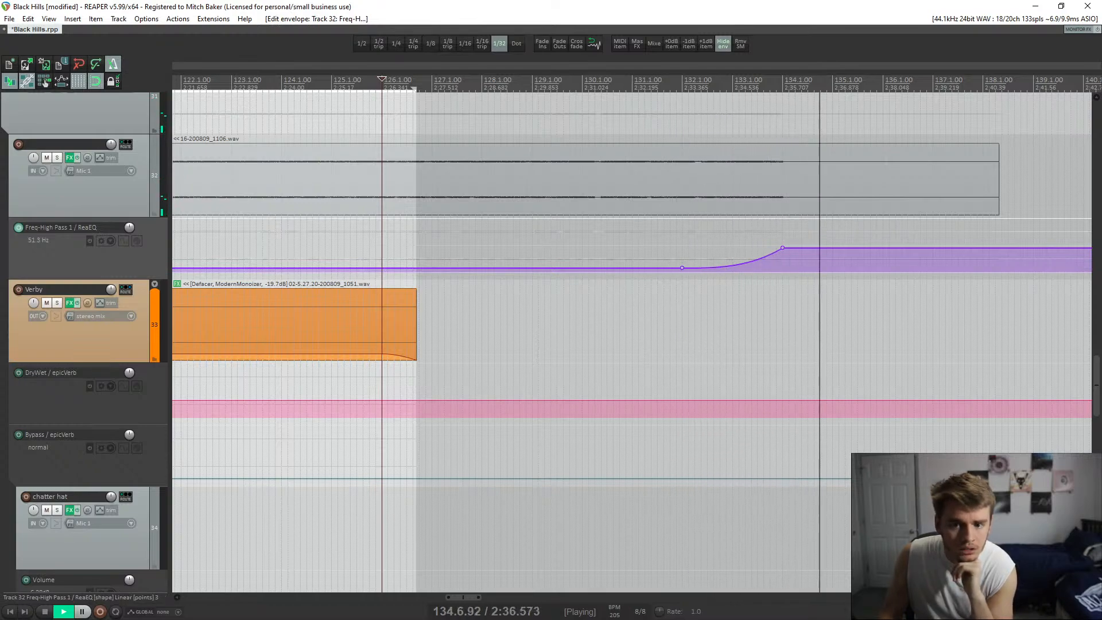
{"action": "key", "text": "space"}
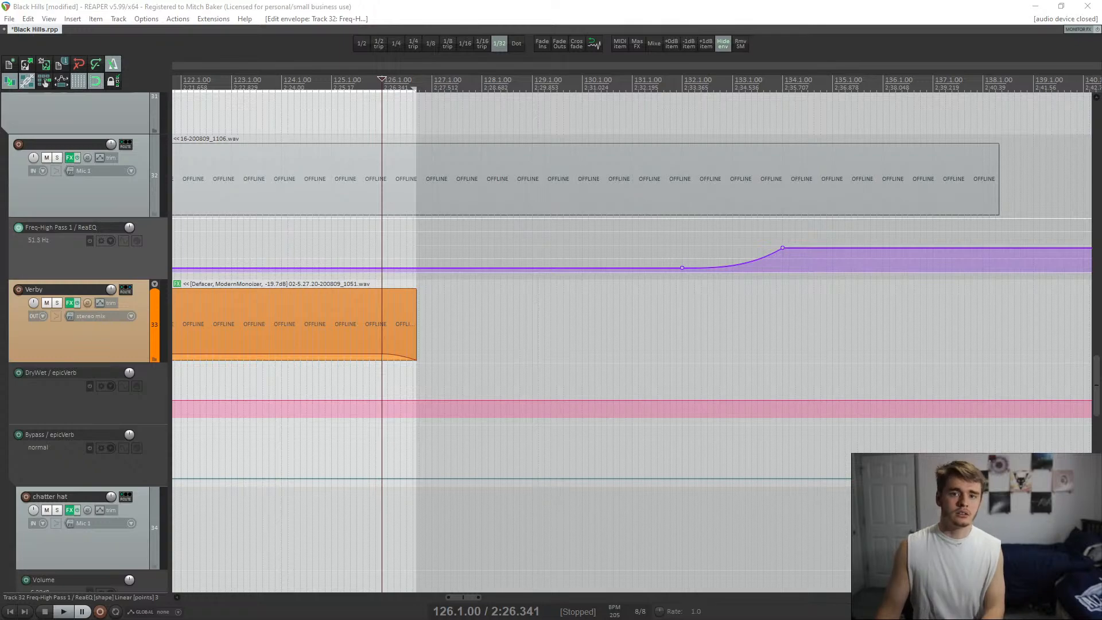
- Play the full arrangement from measure 103 through the transition to check it in context
{"action": "scroll", "coordinate": [669, 189], "scroll_direction": "down", "scroll_amount": 8}
{"action": "scroll", "coordinate": [669, 189], "scroll_direction": "down", "scroll_amount": 8}
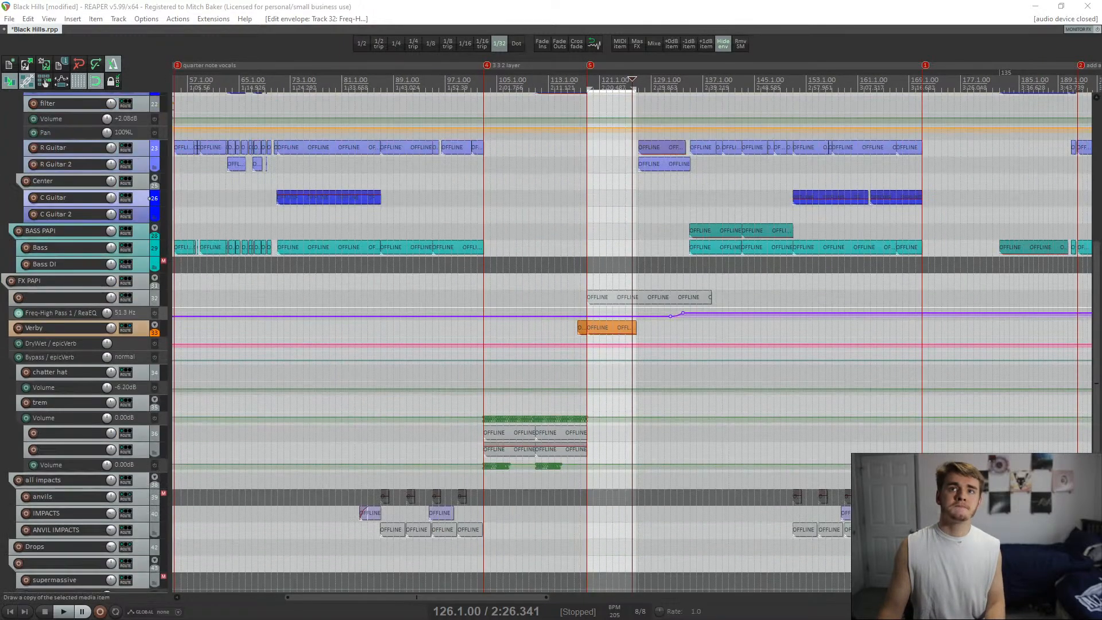
{"action": "left_click", "coordinate": [481, 178]}
{"action": "key", "text": "space"}
{"action": "scroll", "coordinate": [481, 178], "scroll_direction": "up", "scroll_amount": 12}
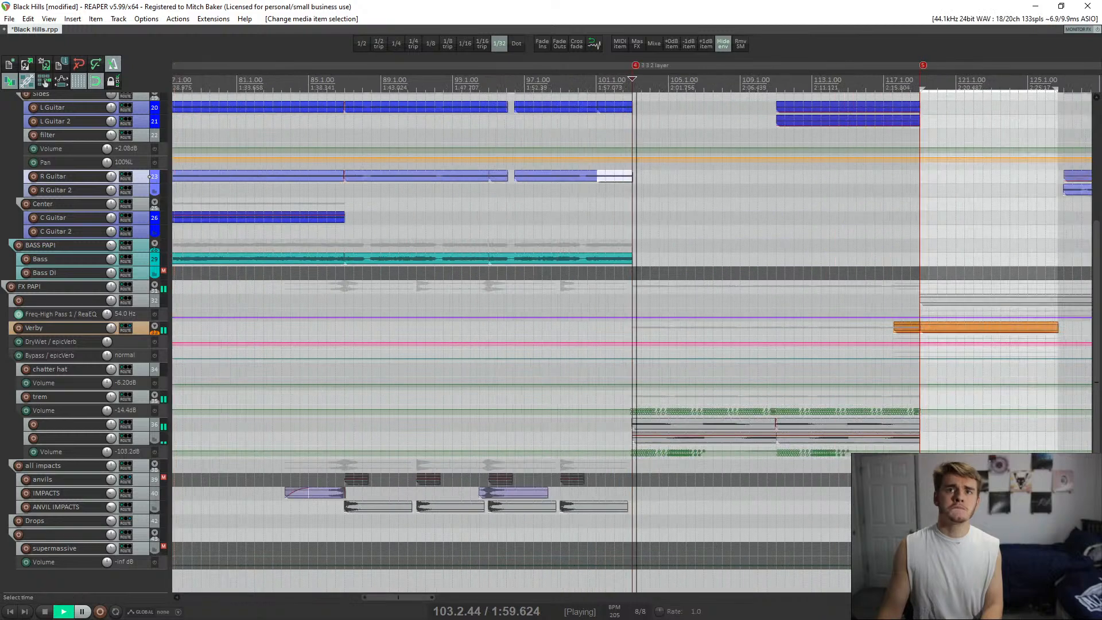
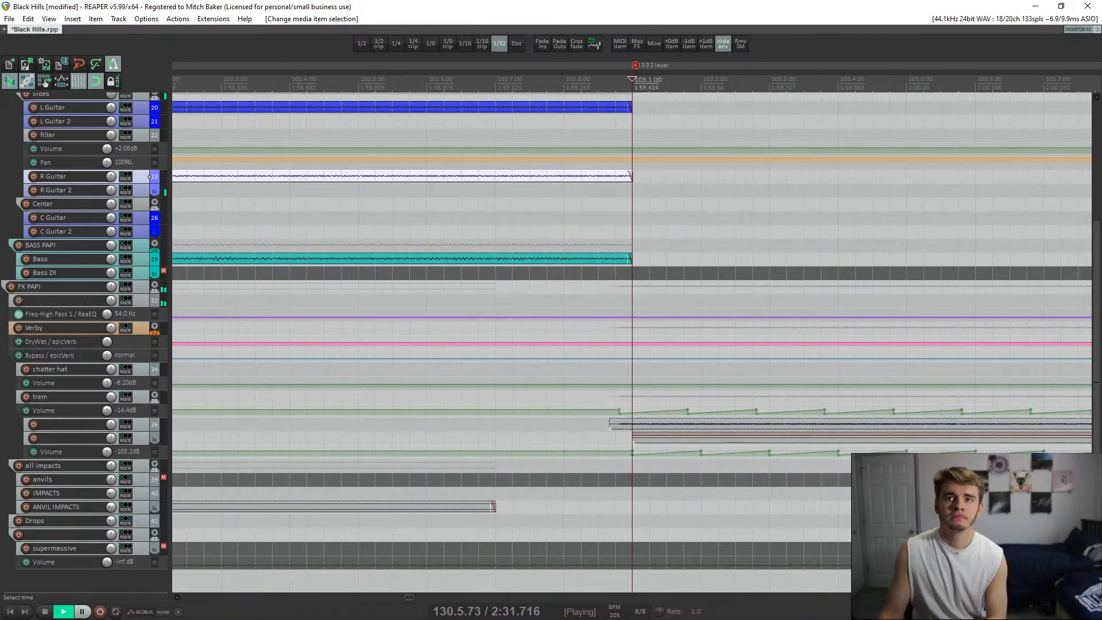
- Inspect the 5.27.20 item at measure 119 and the R Guitar 2 take at measure 127 while playback continues
{"action": "scroll", "coordinate": [632, 342], "scroll_direction": "down", "scroll_amount": 12}
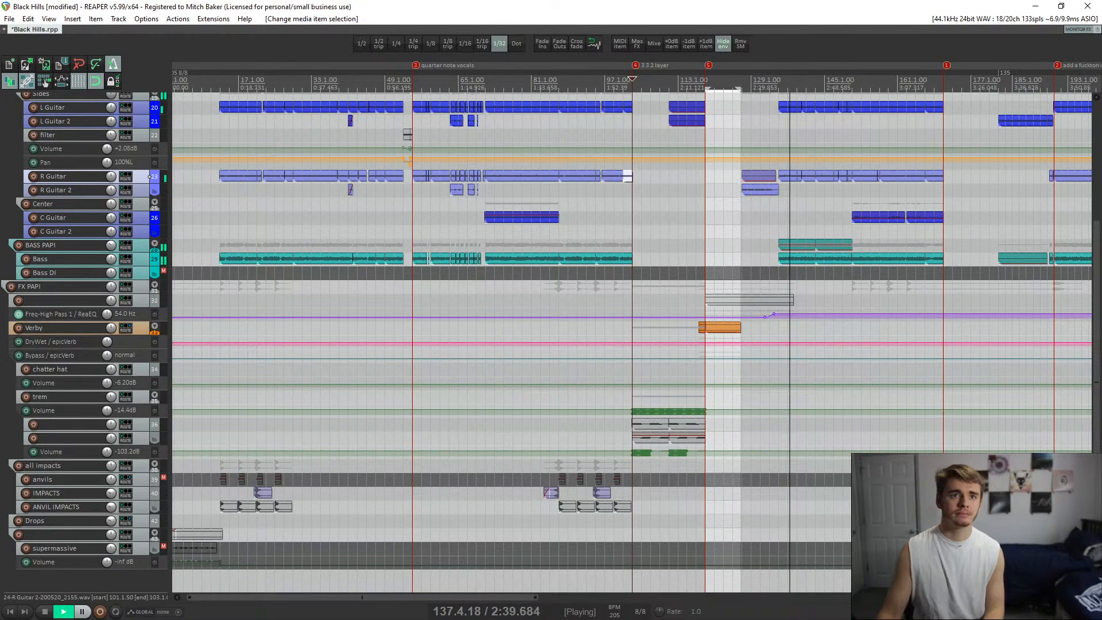
{"action": "scroll", "coordinate": [551, 342], "scroll_direction": "up", "scroll_amount": 5}
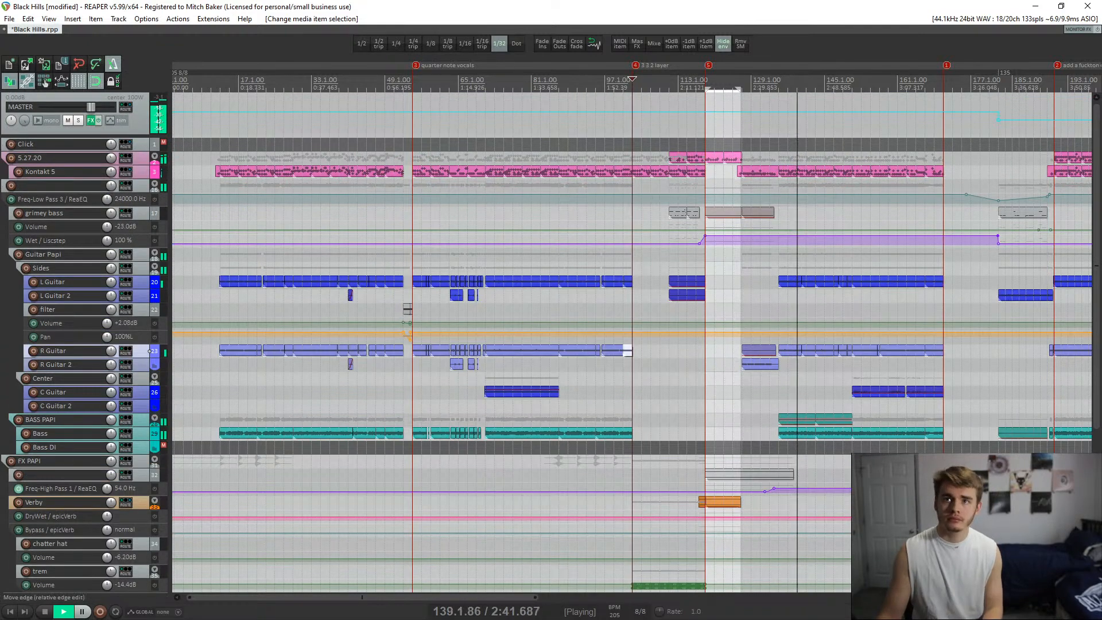
{"action": "left_click", "coordinate": [706, 157]}
{"action": "scroll", "coordinate": [707, 157], "scroll_direction": "up", "scroll_amount": 7}
{"action": "scroll", "coordinate": [707, 157], "scroll_direction": "down", "scroll_amount": 4}
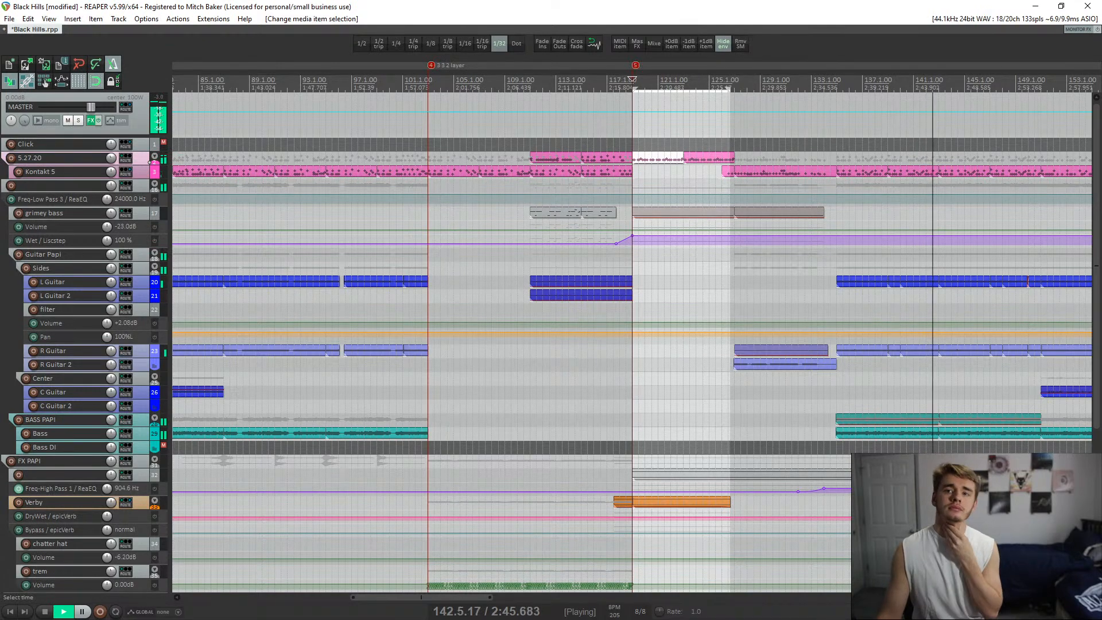
{"action": "left_click", "coordinate": [738, 364]}
{"action": "scroll", "coordinate": [738, 364], "scroll_direction": "up", "scroll_amount": 5}
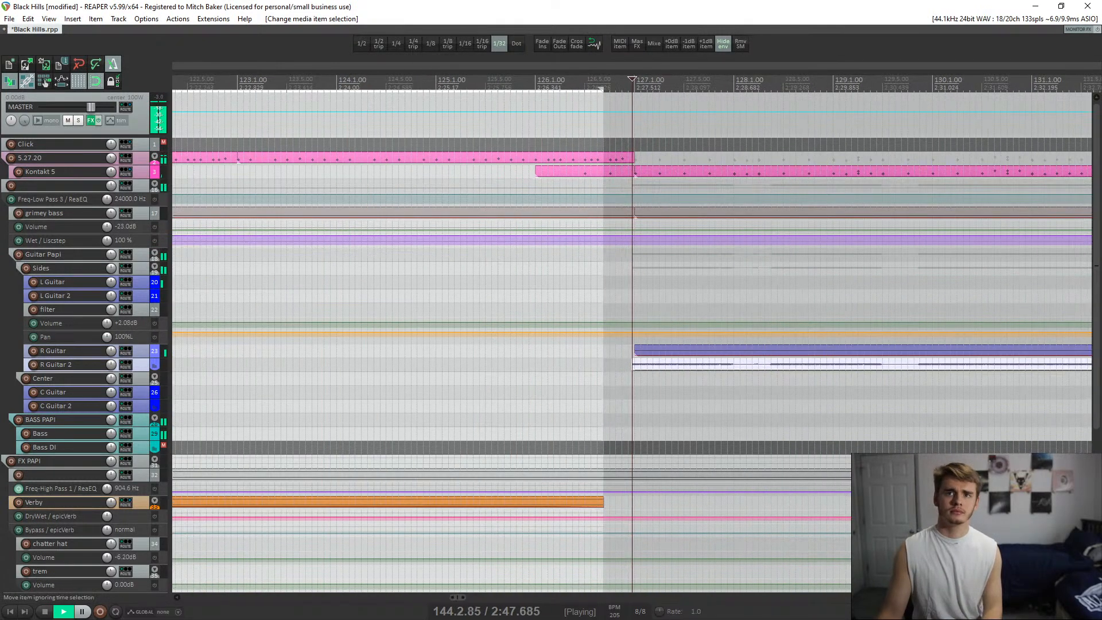
{"action": "scroll", "coordinate": [738, 364], "scroll_direction": "down", "scroll_amount": 4}
{"action": "scroll", "coordinate": [738, 364], "scroll_direction": "down", "scroll_amount": 4}
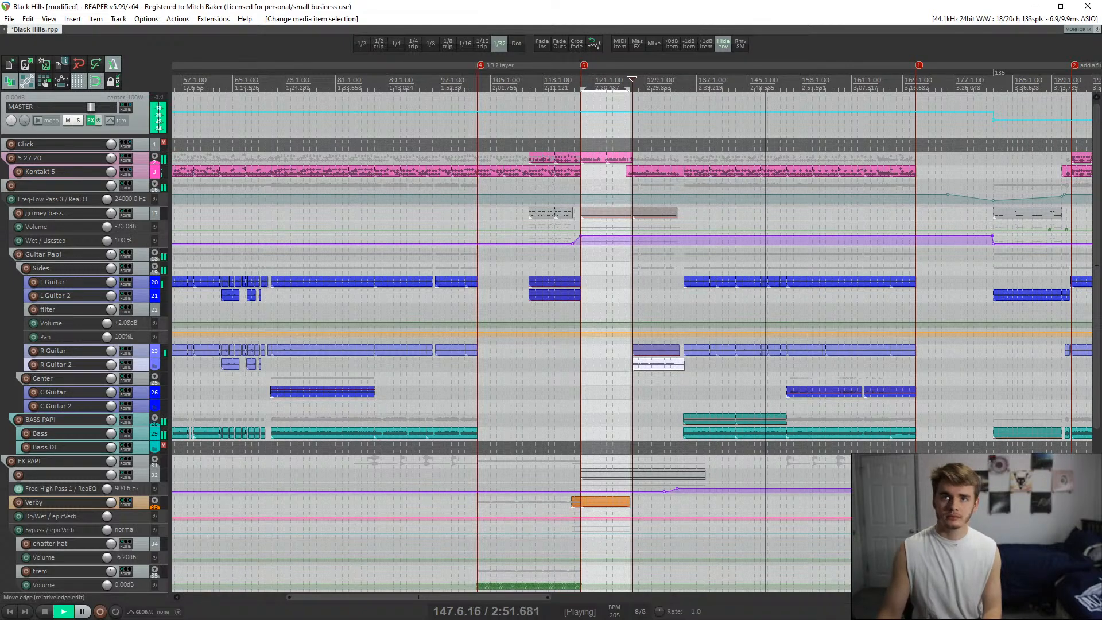
- Stop the current playthrough and play the lead-in from measure 117 across the transition at 119, then stop
{"action": "left_click", "coordinate": [689, 172]}
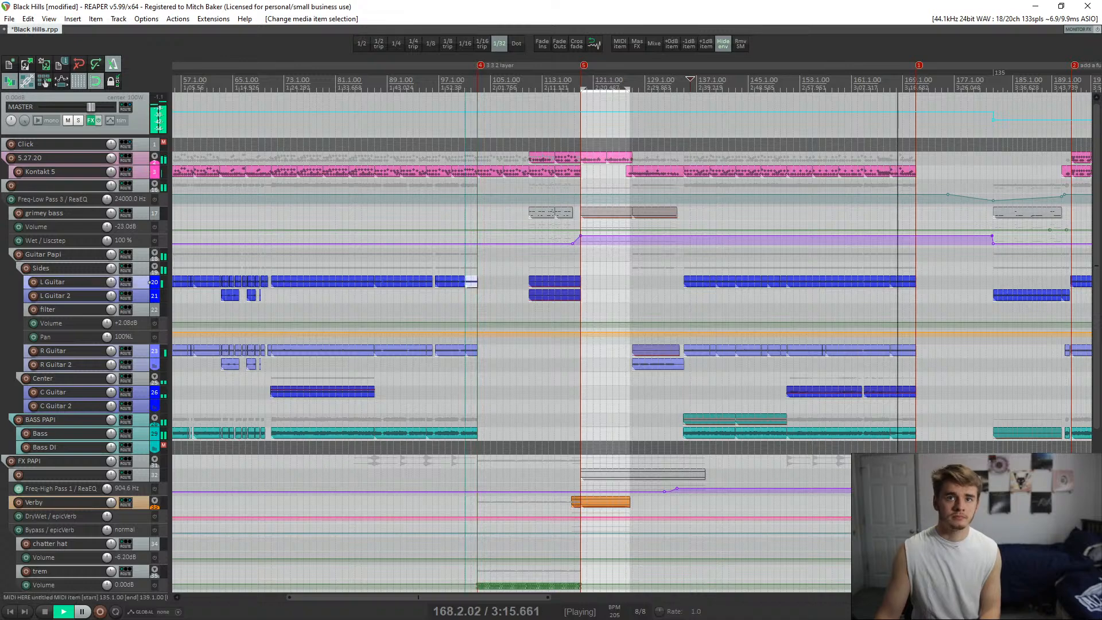
{"action": "scroll", "coordinate": [455, 281], "scroll_direction": "up", "scroll_amount": 6}
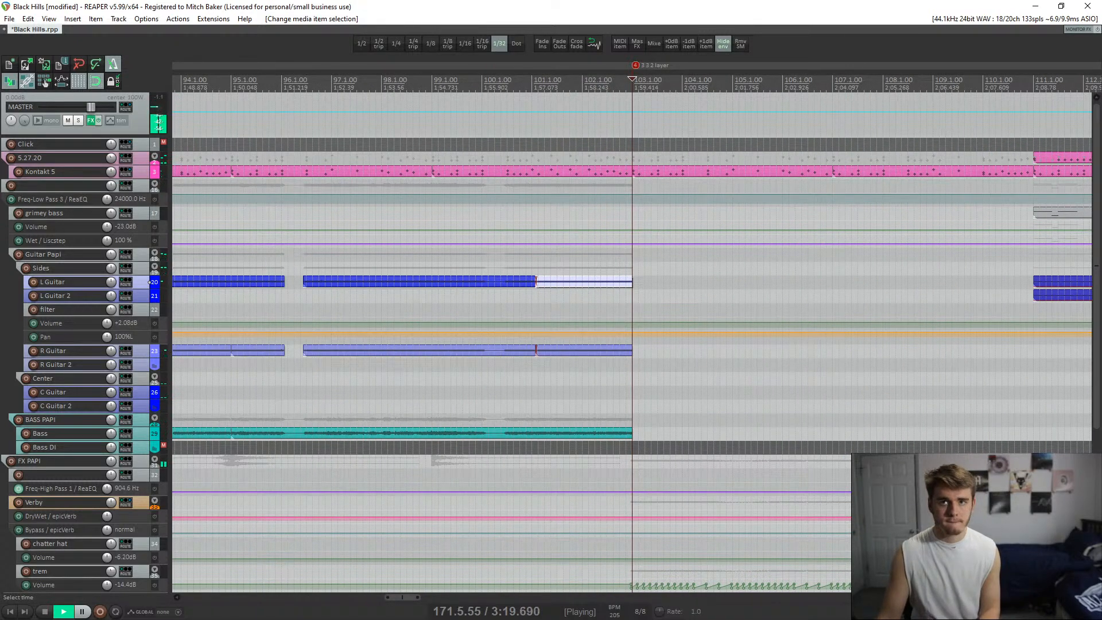
{"action": "scroll", "coordinate": [631, 281], "scroll_direction": "down", "scroll_amount": 3}
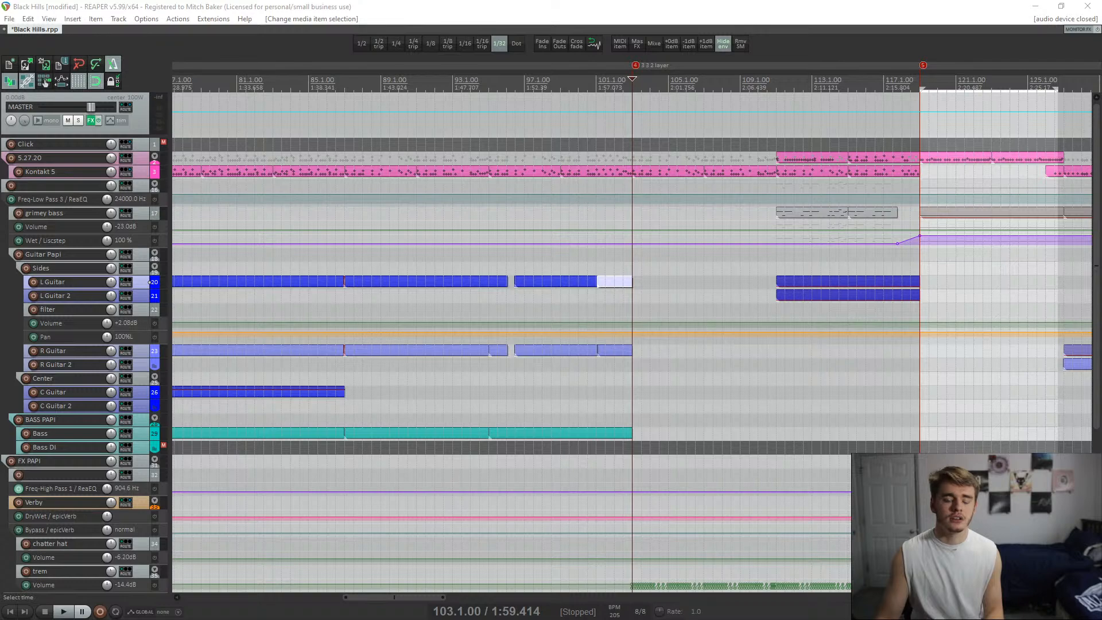
{"action": "scroll", "coordinate": [632, 281], "scroll_direction": "down", "scroll_amount": 3}
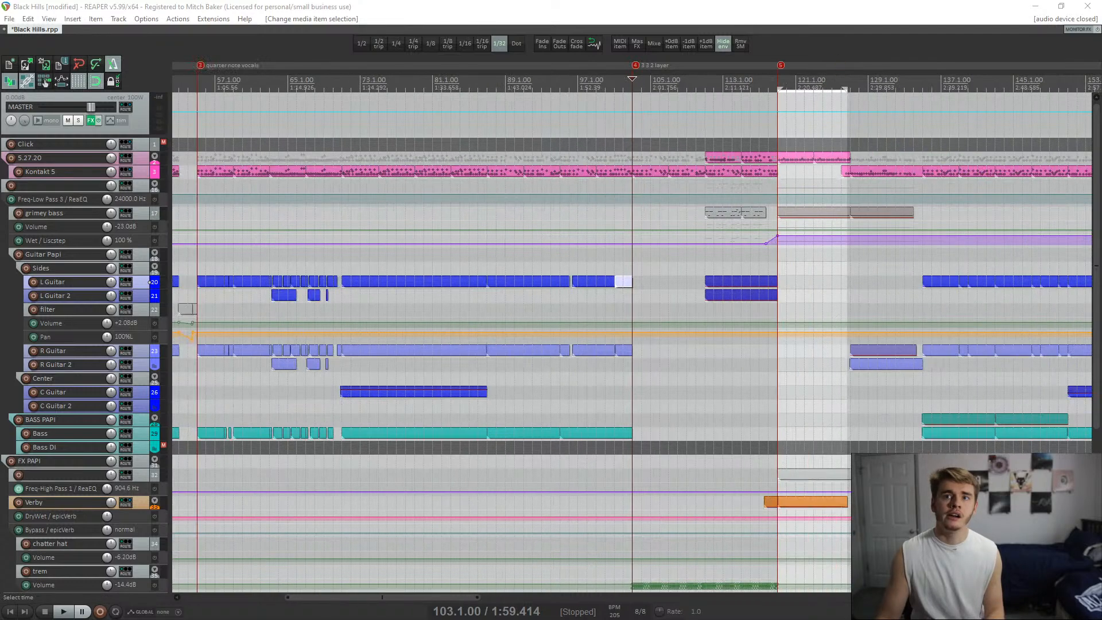
{"action": "left_click", "coordinate": [706, 282]}
{"action": "scroll", "coordinate": [705, 281], "scroll_direction": "up", "scroll_amount": 4}
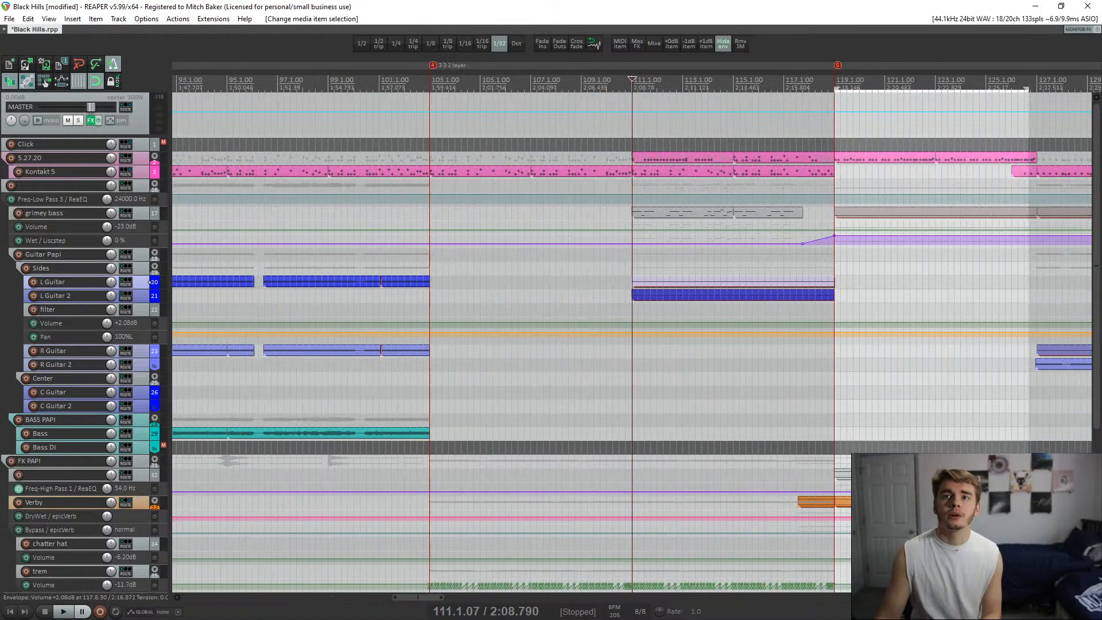
{"action": "scroll", "coordinate": [705, 282], "scroll_direction": "down", "scroll_amount": 2}
{"action": "left_click", "coordinate": [632, 268]}
{"action": "left_click", "coordinate": [739, 268]}
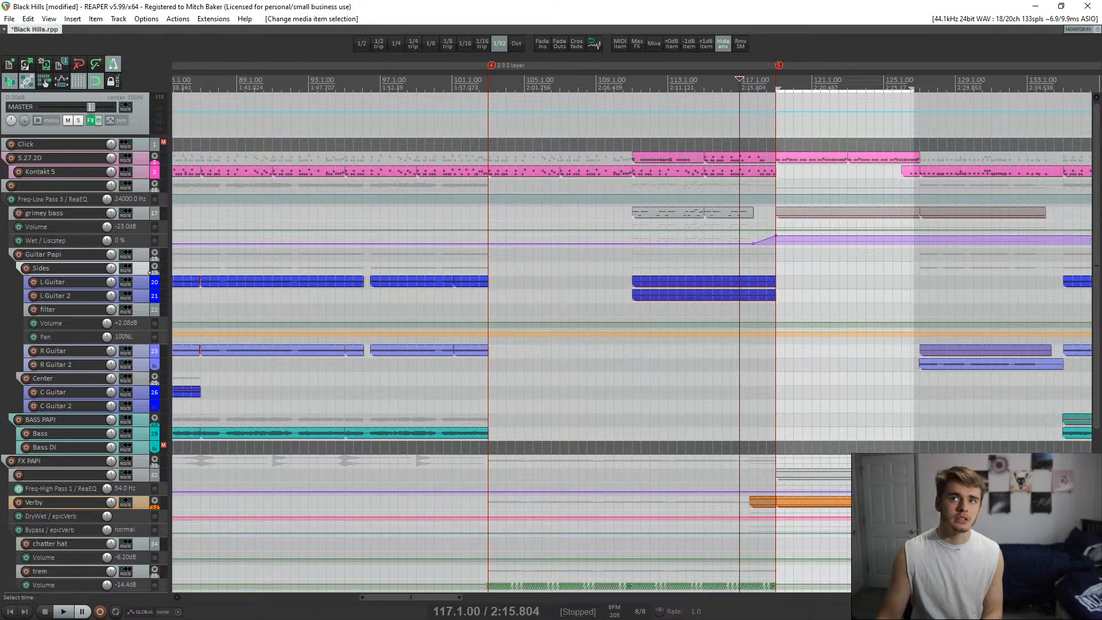
{"action": "key", "text": "space"}
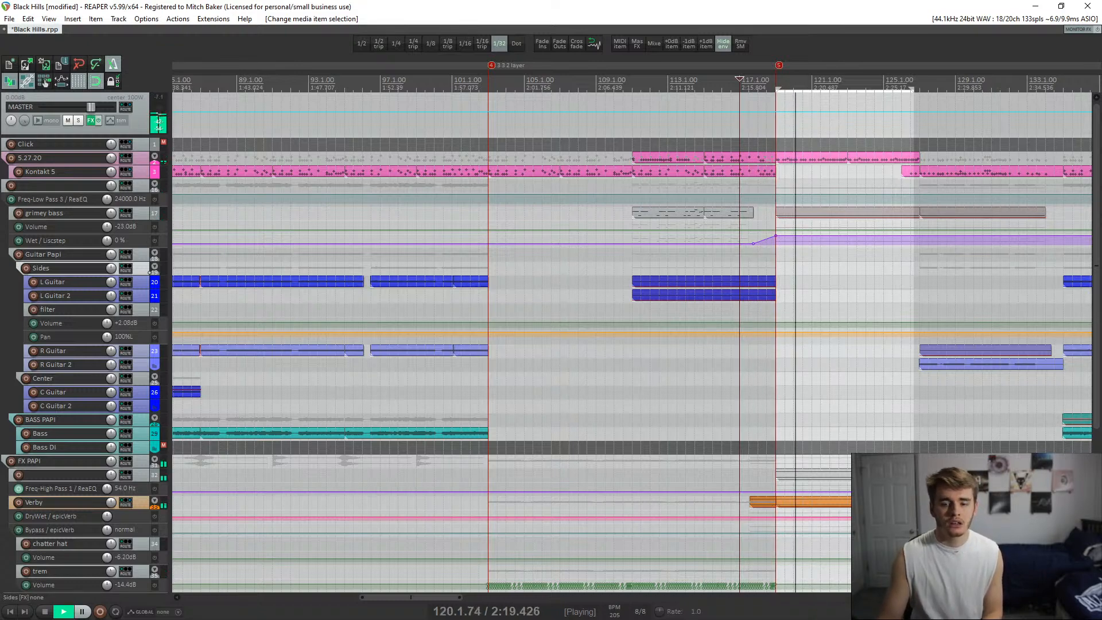
{"action": "key", "text": "space"}
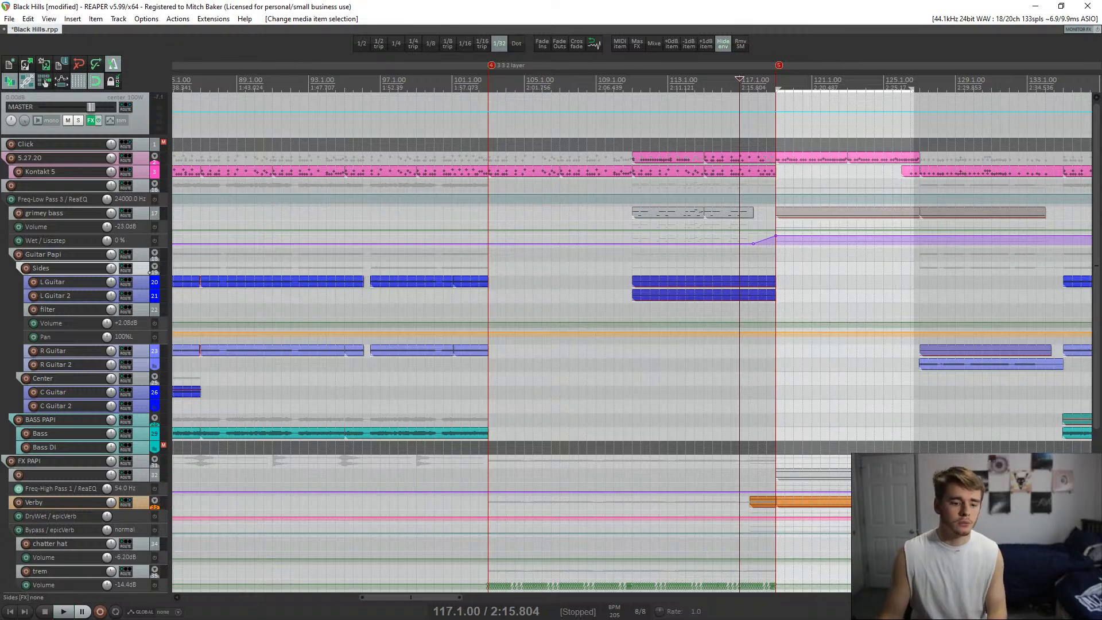
- Insert the rude_18_thin_crash_edge.wav sample at measure 114 on a new track between the Verby and chatter hat tracks
{"action": "key", "text": "alt+Tab"}
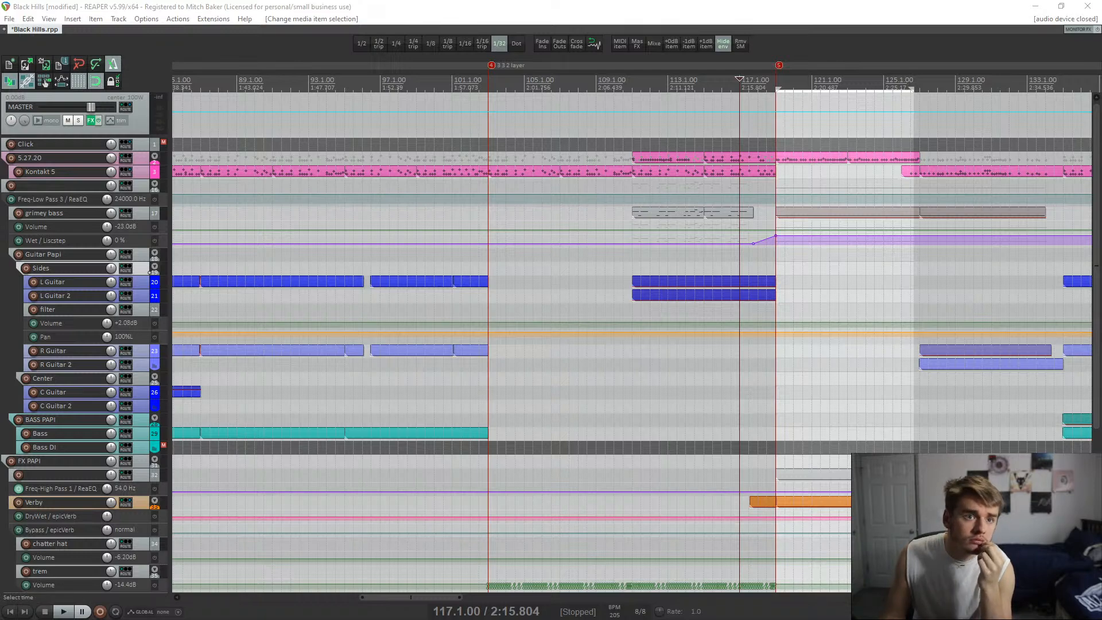
{"action": "scroll", "coordinate": [631, 344], "scroll_direction": "down", "scroll_amount": 3}
{"action": "key", "text": "grave"}
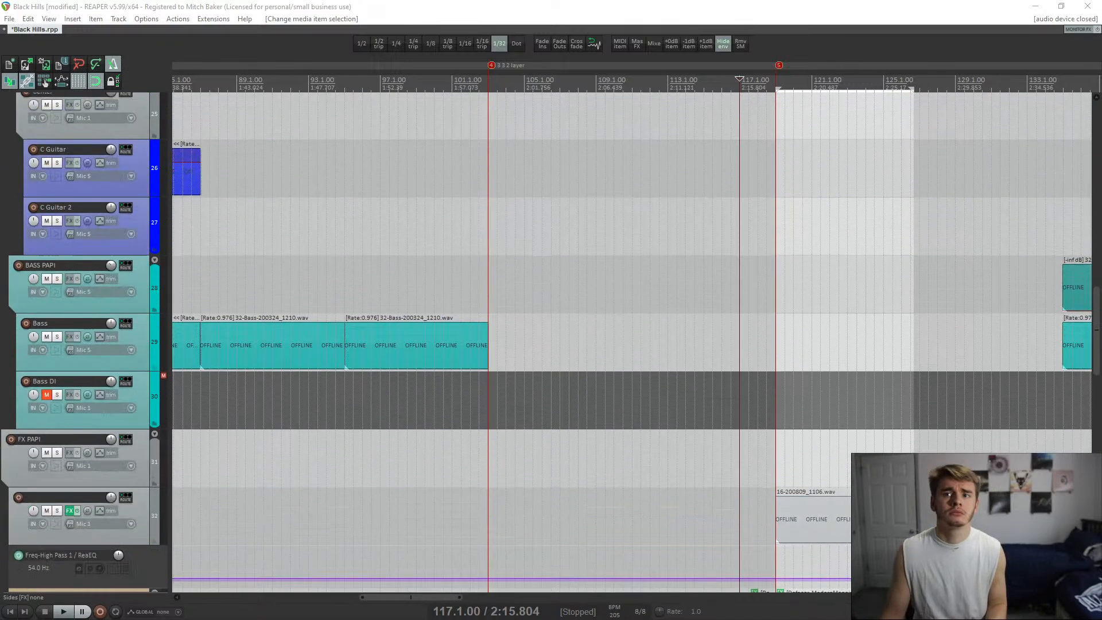
{"action": "scroll", "coordinate": [631, 344], "scroll_direction": "down", "scroll_amount": 5}
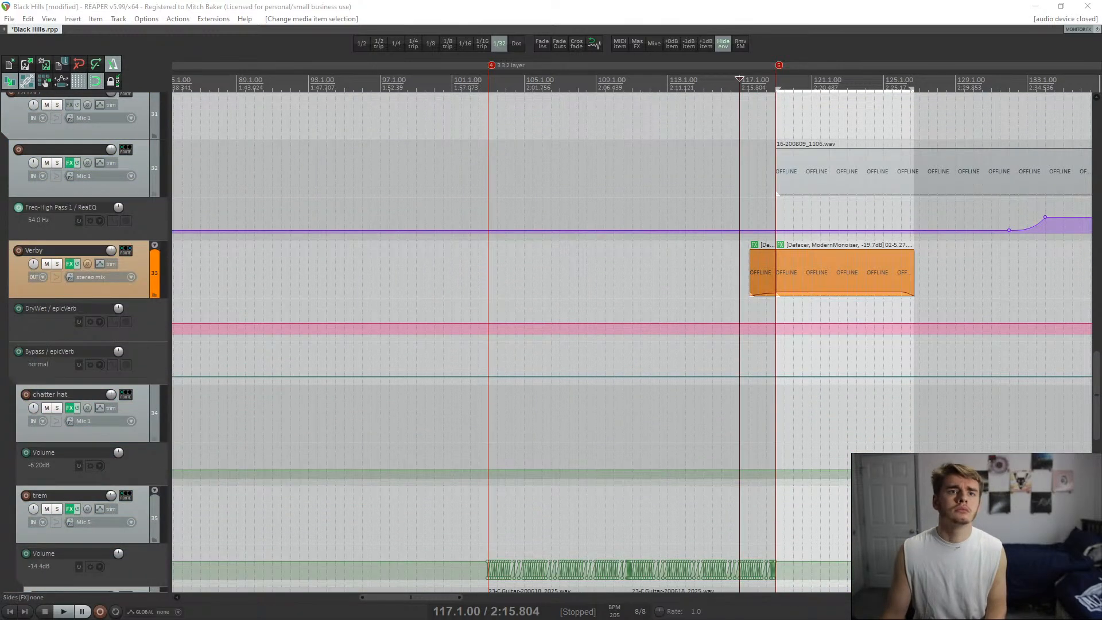
{"action": "scroll", "coordinate": [631, 344], "scroll_direction": "up", "scroll_amount": 3}
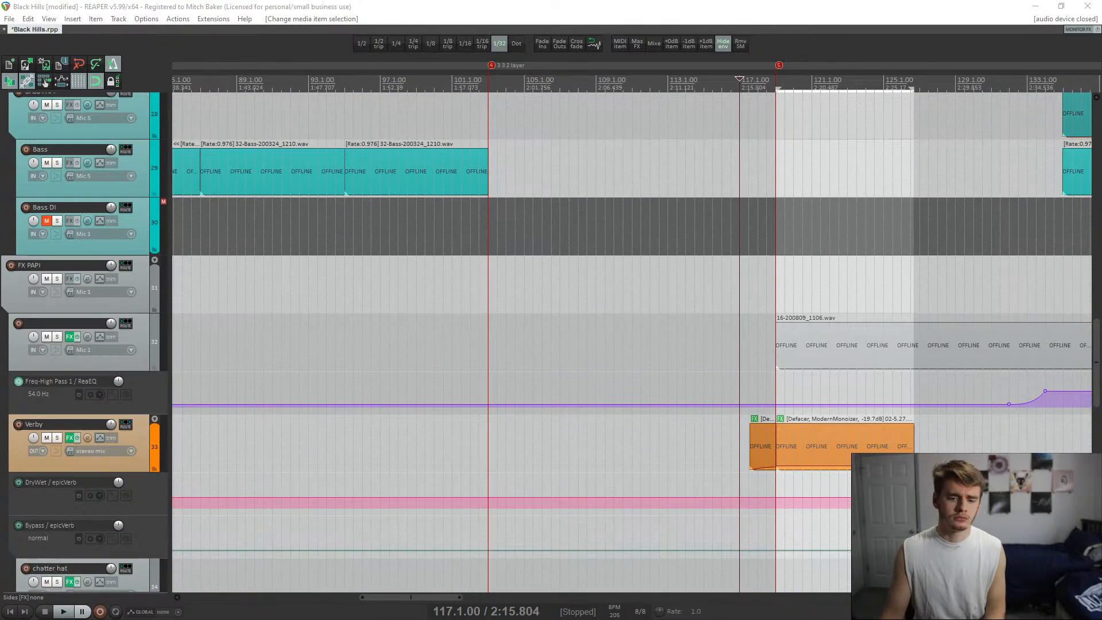
{"action": "left_click", "coordinate": [81, 461]}
{"action": "scroll", "coordinate": [80, 461], "scroll_direction": "down", "scroll_amount": 6}
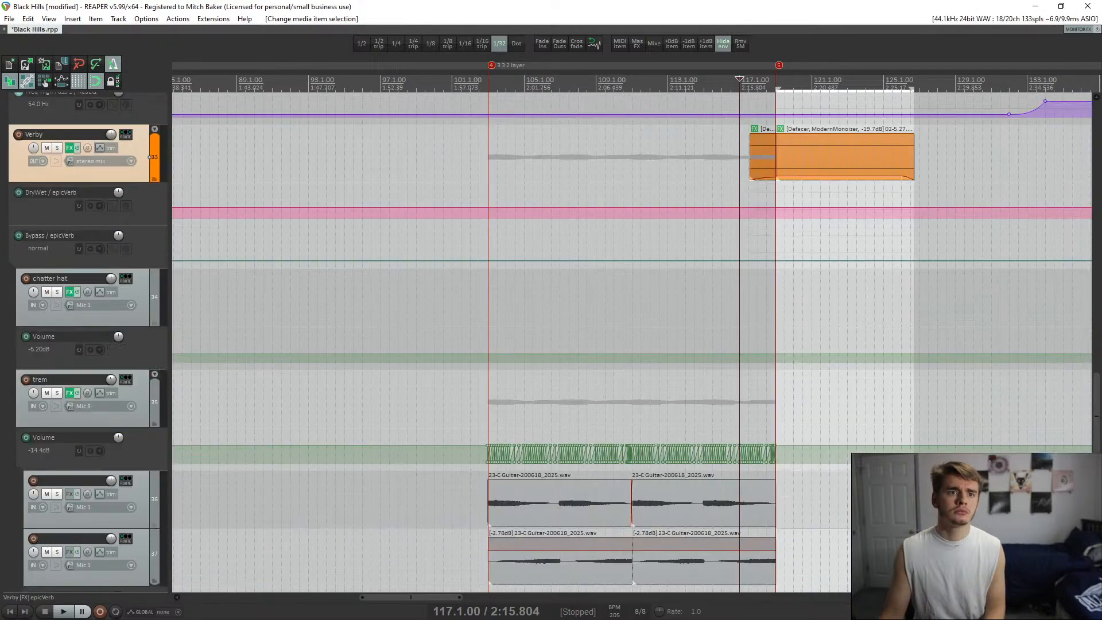
{"action": "scroll", "coordinate": [631, 345], "scroll_direction": "down", "scroll_amount": 1}
{"action": "scroll", "coordinate": [631, 344], "scroll_direction": "down", "scroll_amount": 2}
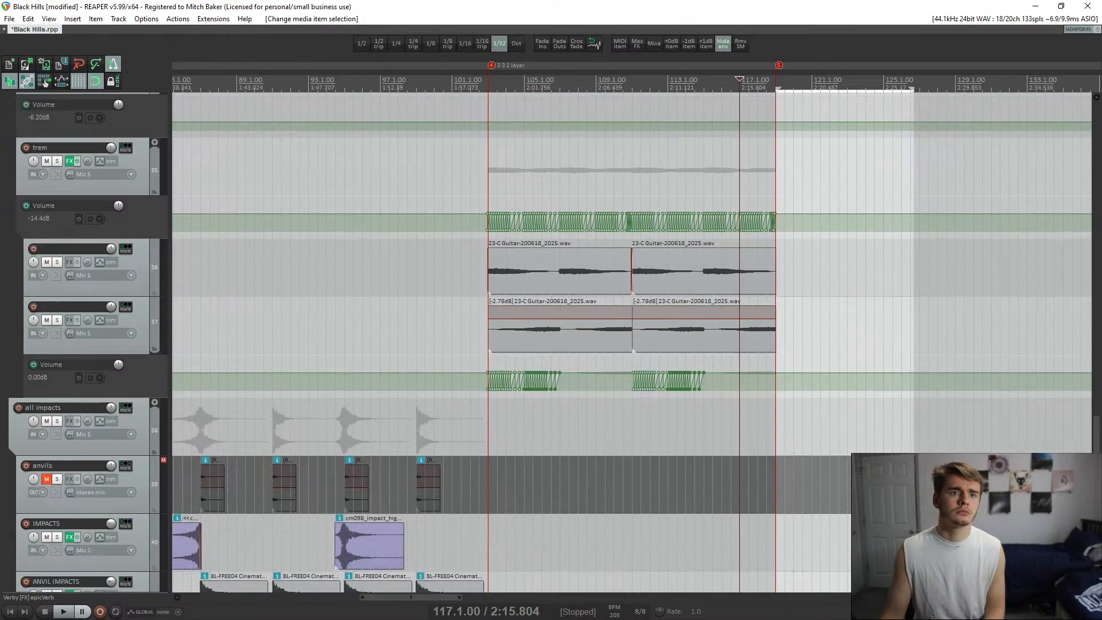
{"action": "scroll", "coordinate": [631, 344], "scroll_direction": "up", "scroll_amount": 6}
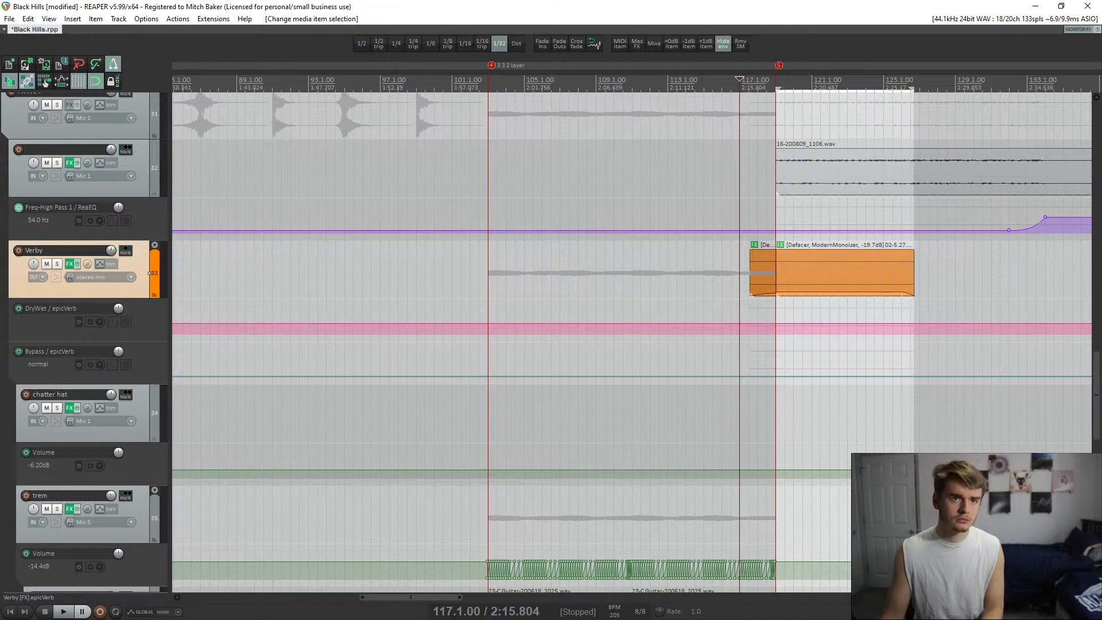
{"action": "key", "text": "ctrl+t"}
{"action": "left_click_drag", "start_coordinate": [0, 345], "coordinate": [686, 416]}
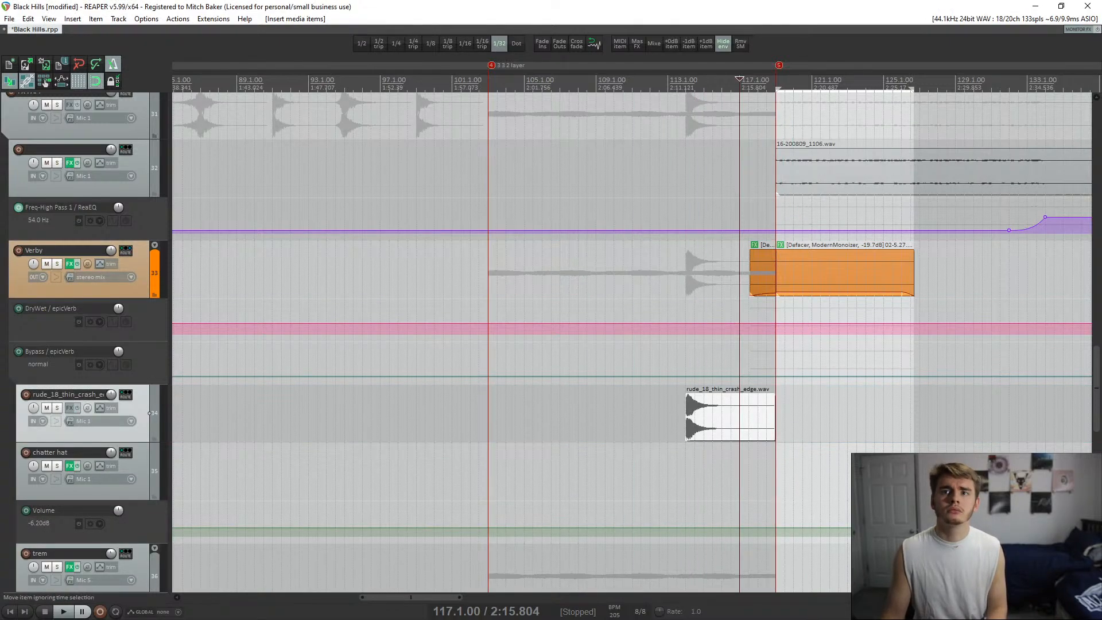
- Lower the volume of the rude_18_thin_crash_edge.wav item to -22.7 dB
{"action": "scroll", "coordinate": [774, 416], "scroll_direction": "up", "scroll_amount": 4}
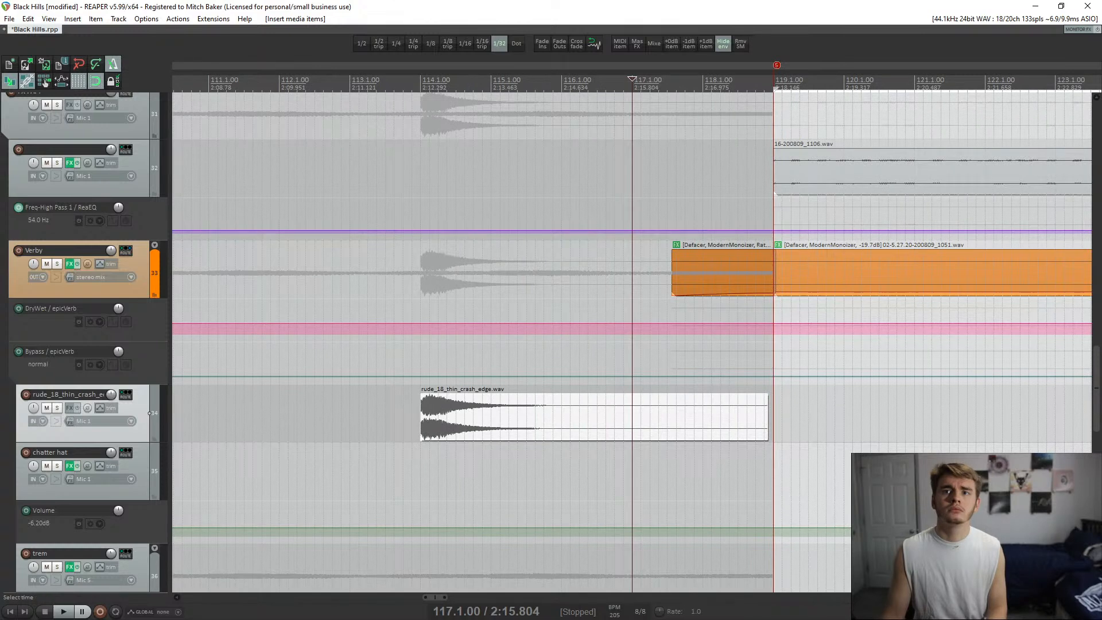
{"action": "left_click", "coordinate": [722, 389]}
{"action": "left_click_drag", "start_coordinate": [724, 394], "coordinate": [724, 428]}
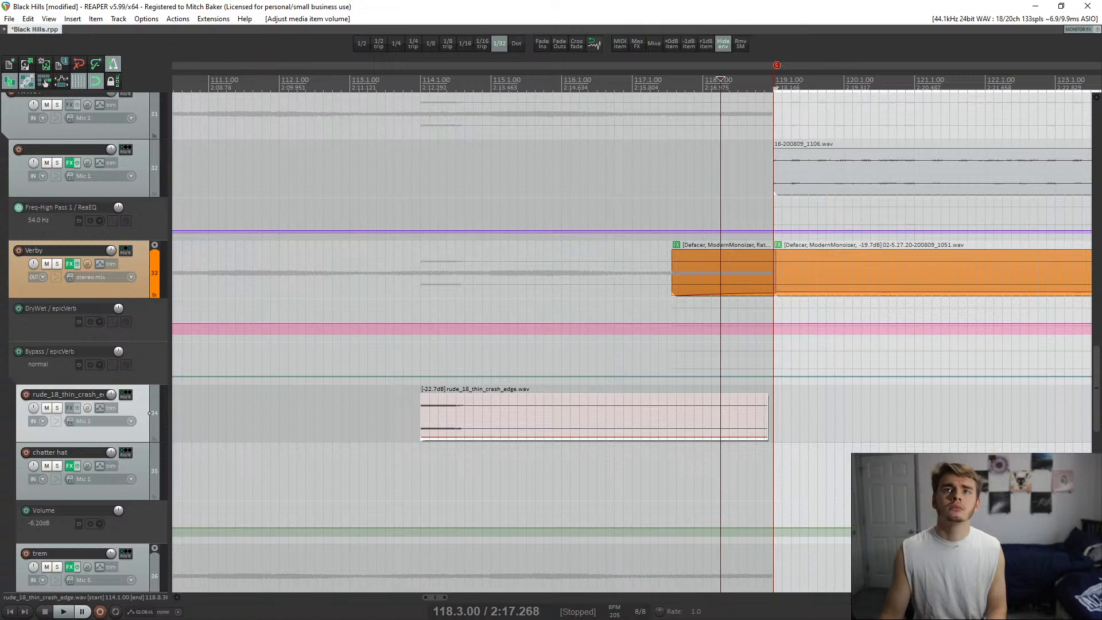
- Reverse the crash item, shift it to start at 114.2 so its swell ends at measure 119, and play it
{"action": "left_click", "coordinate": [594, 44]}
{"action": "left_click_drag", "start_coordinate": [758, 400], "coordinate": [768, 400]}
{"action": "left_click", "coordinate": [685, 462]}
{"action": "key", "text": "space"}
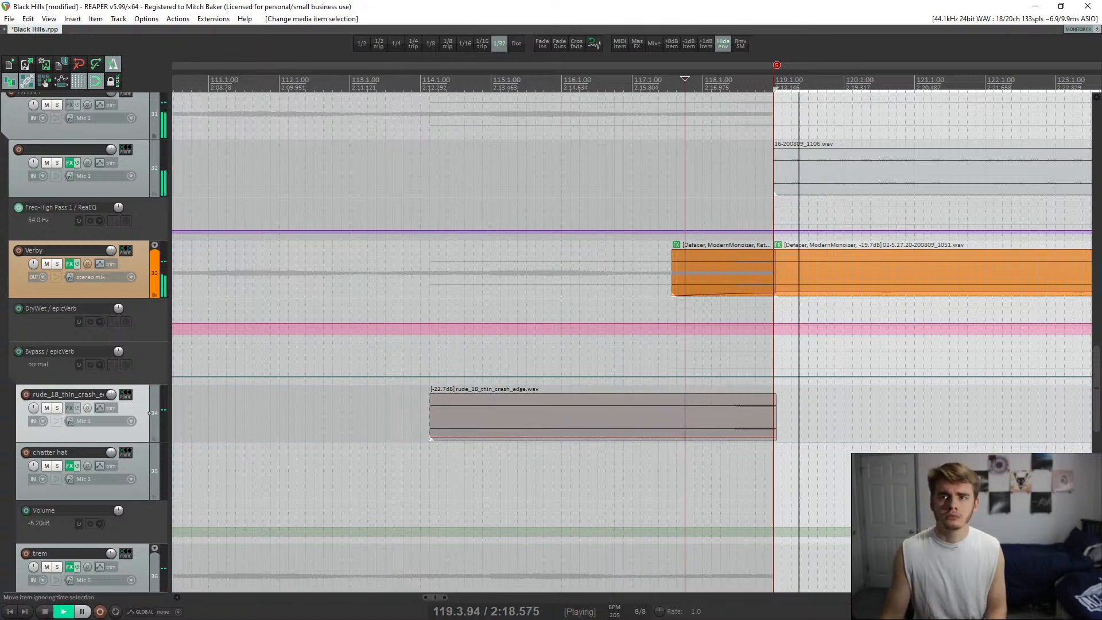
- Nudge the reversed crash item's volume down to -29.7 dB while replaying it from about measure 118
{"action": "left_click", "coordinate": [764, 416]}
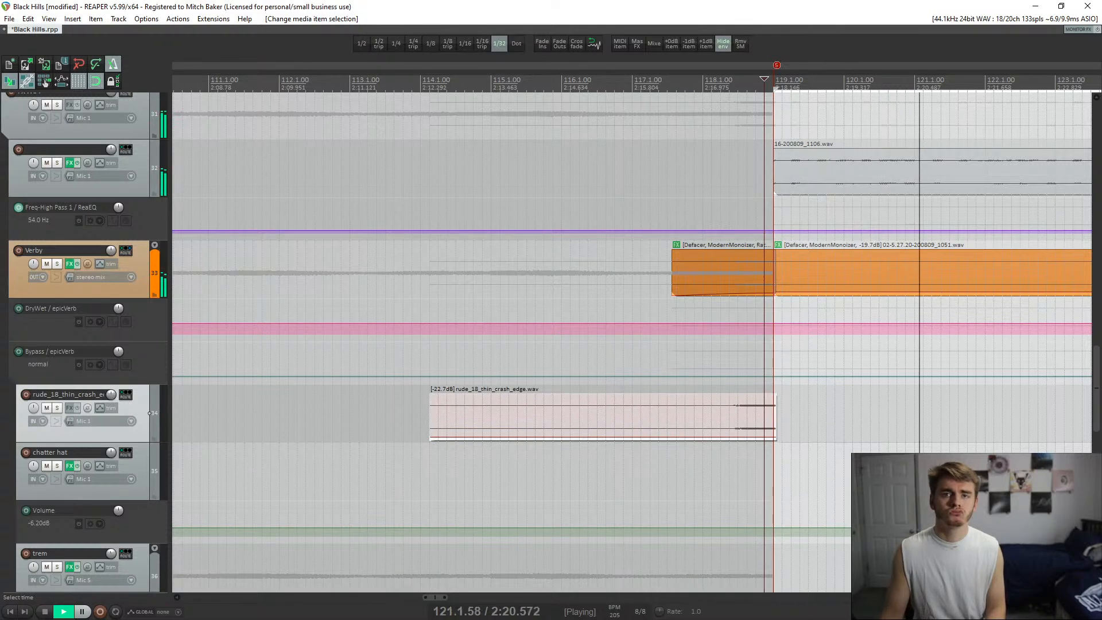
{"action": "left_click", "coordinate": [711, 415]}
{"action": "left_click", "coordinate": [688, 43]}
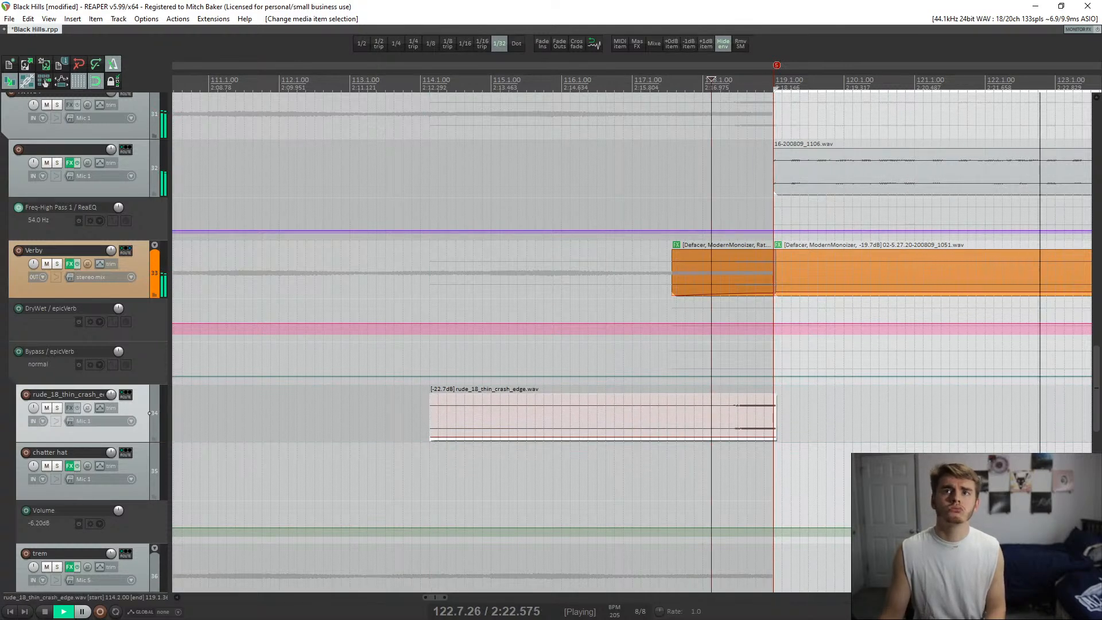
{"action": "left_click", "coordinate": [688, 43]}
{"action": "left_click", "coordinate": [688, 43]}
{"action": "key", "text": "space"}
{"action": "key", "text": "space"}
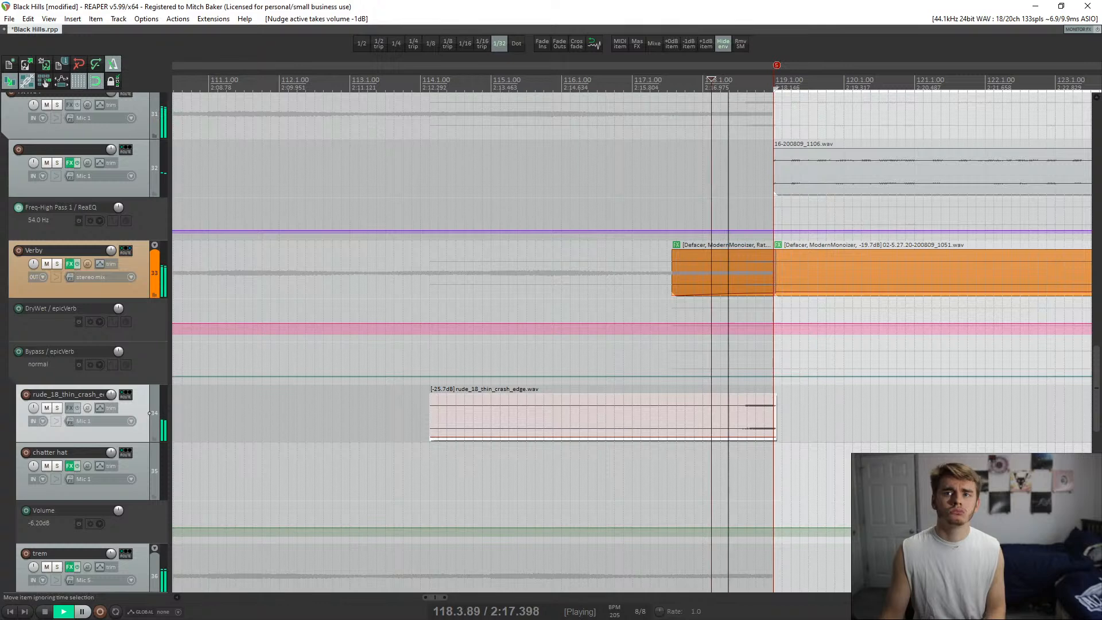
{"action": "left_click", "coordinate": [688, 43]}
{"action": "left_click", "coordinate": [688, 44]}
{"action": "left_click", "coordinate": [688, 44]}
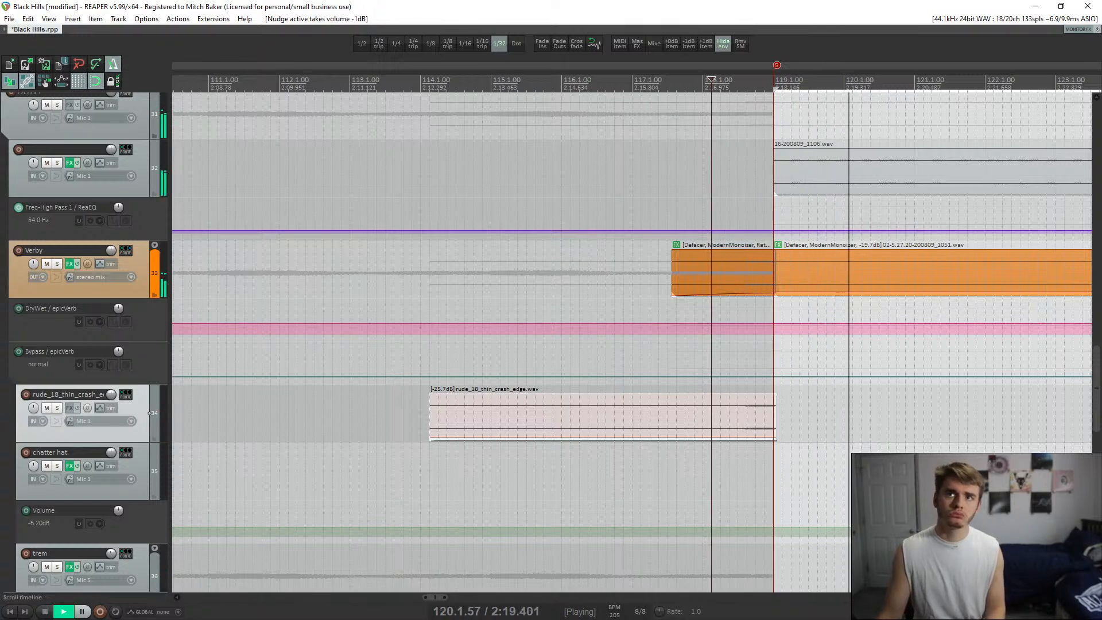
{"action": "left_click", "coordinate": [689, 44]}
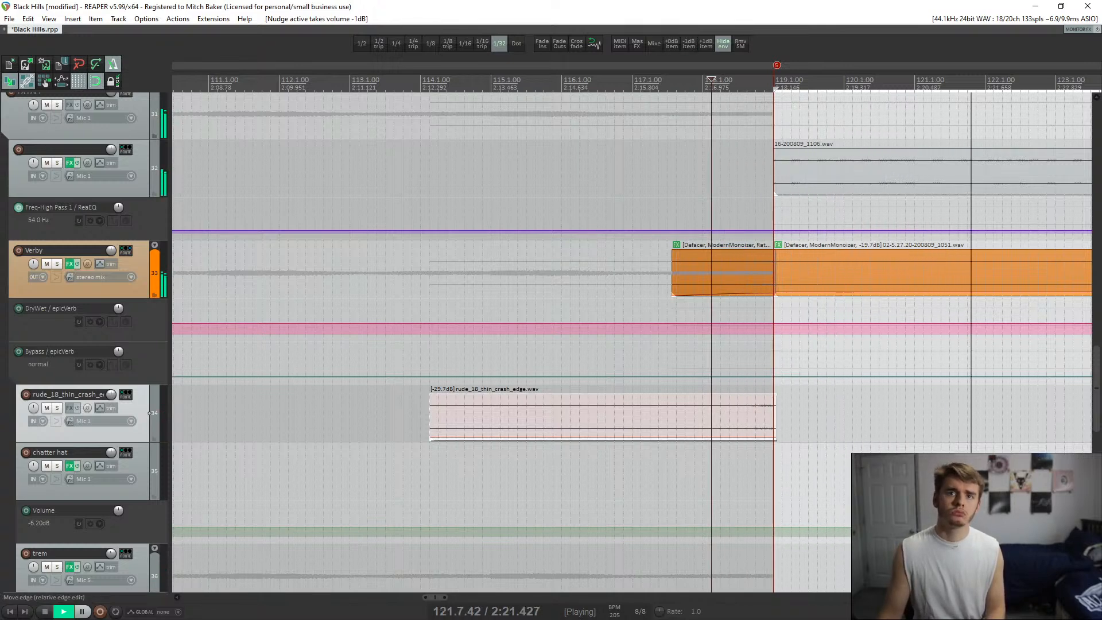
- Trim the reversed crash's start to 117.8, add a long fade-in across it, and replay the lead-in to measure 119
{"action": "left_click_drag", "start_coordinate": [431, 413], "coordinate": [767, 396]}
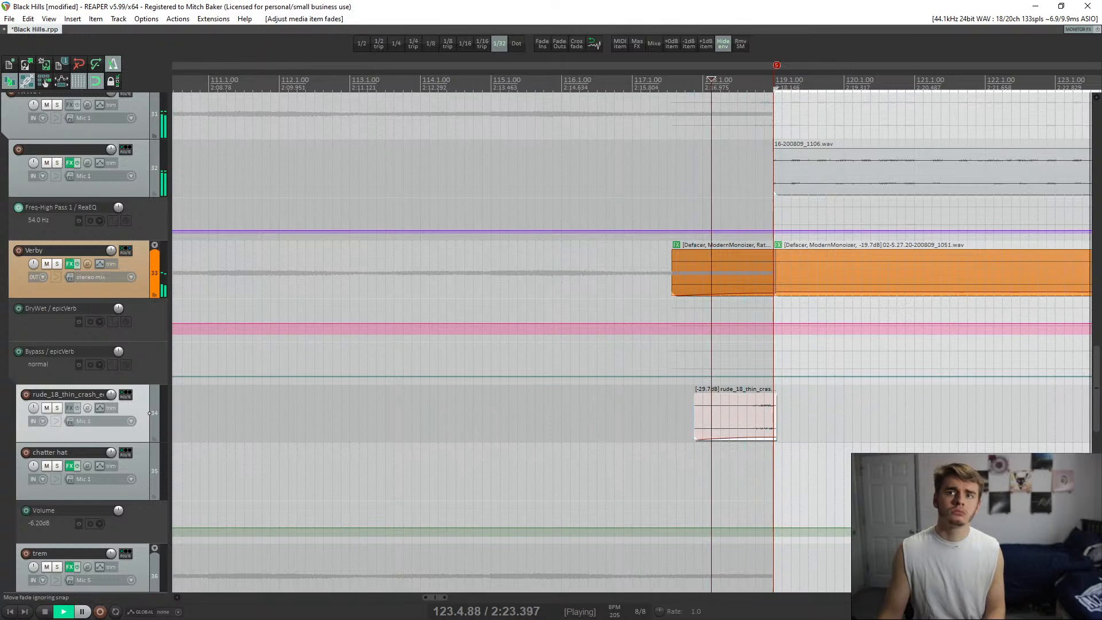
{"action": "left_click", "coordinate": [684, 413]}
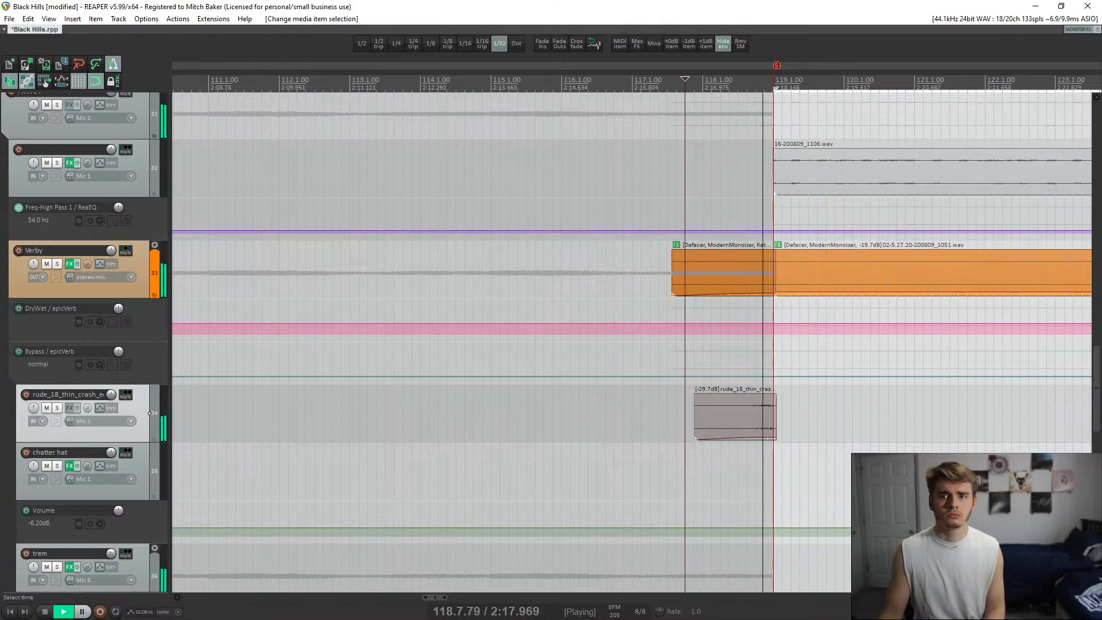
{"action": "left_click", "coordinate": [747, 413]}
- Add ReaEQ to the crash item, solo its track, and adjust the EQ while replaying the swell into measure 119
{"action": "left_click", "coordinate": [738, 413]}
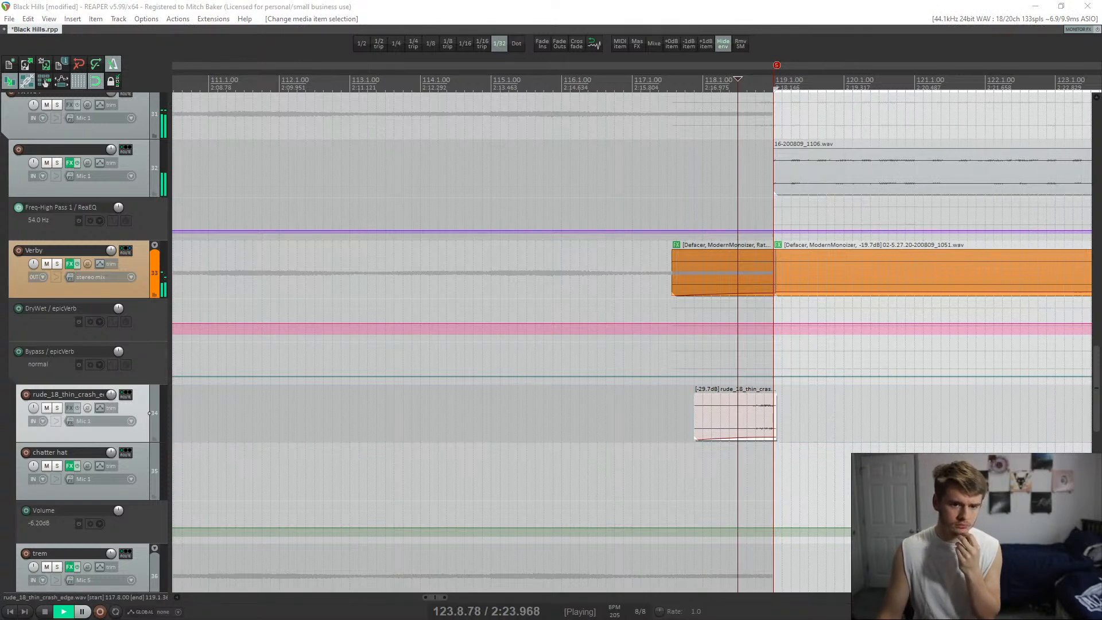
{"action": "key", "text": "Return"}
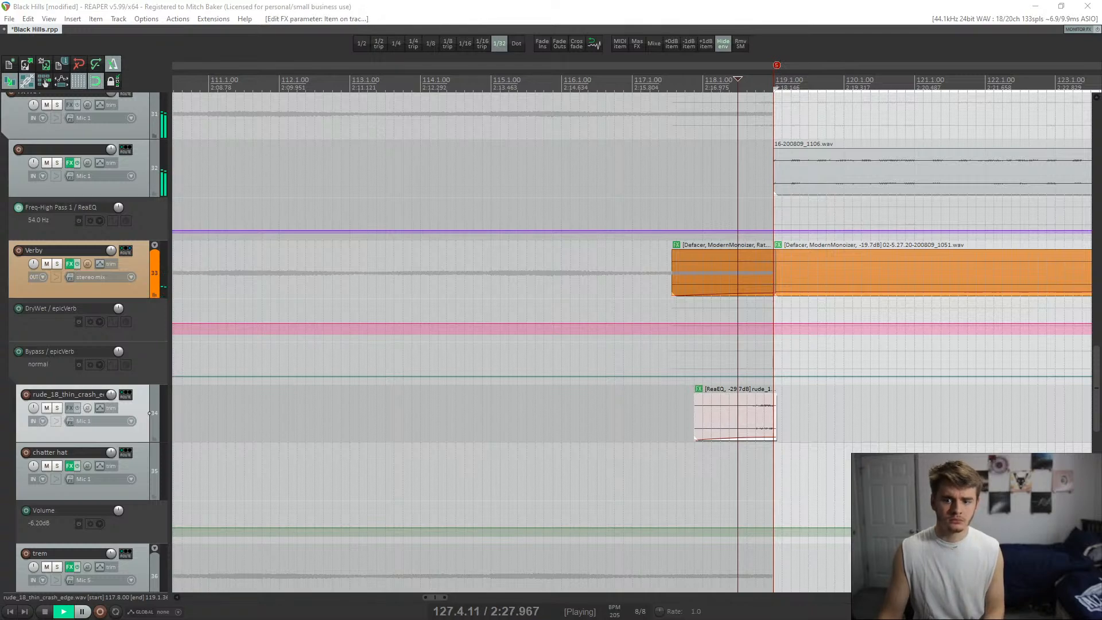
{"action": "left_click", "coordinate": [57, 408]}
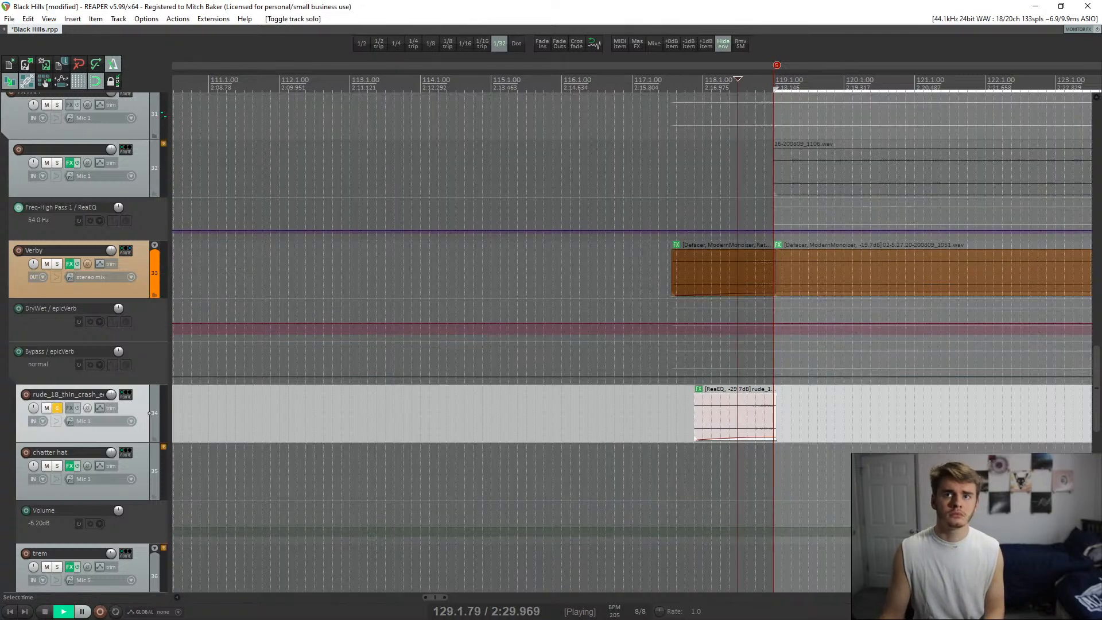
{"action": "left_click", "coordinate": [702, 468]}
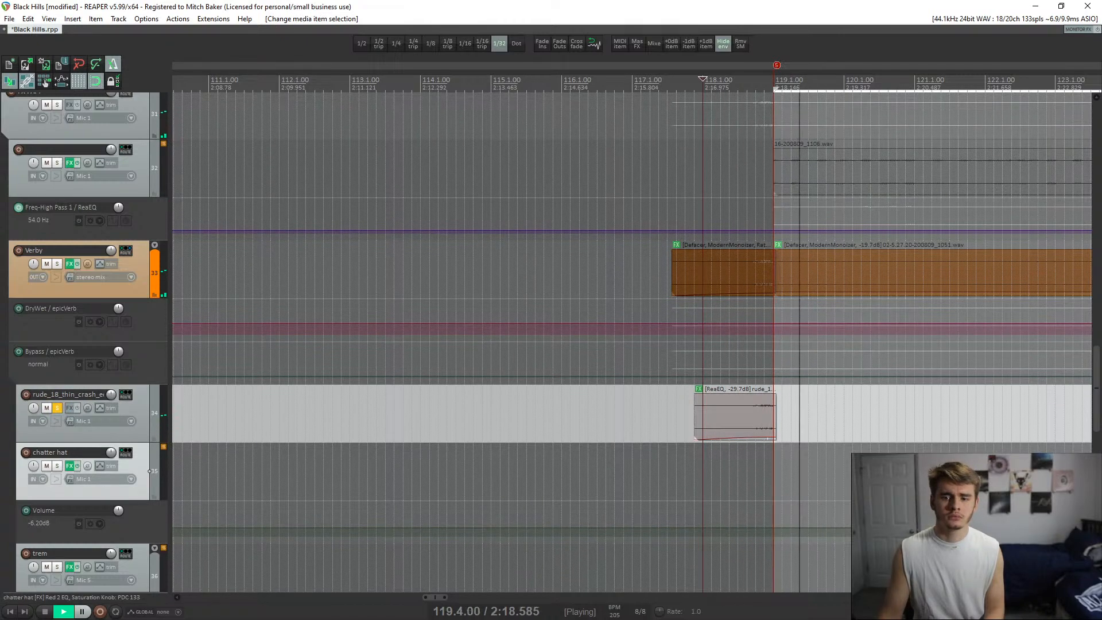
{"action": "left_click", "coordinate": [641, 417]}
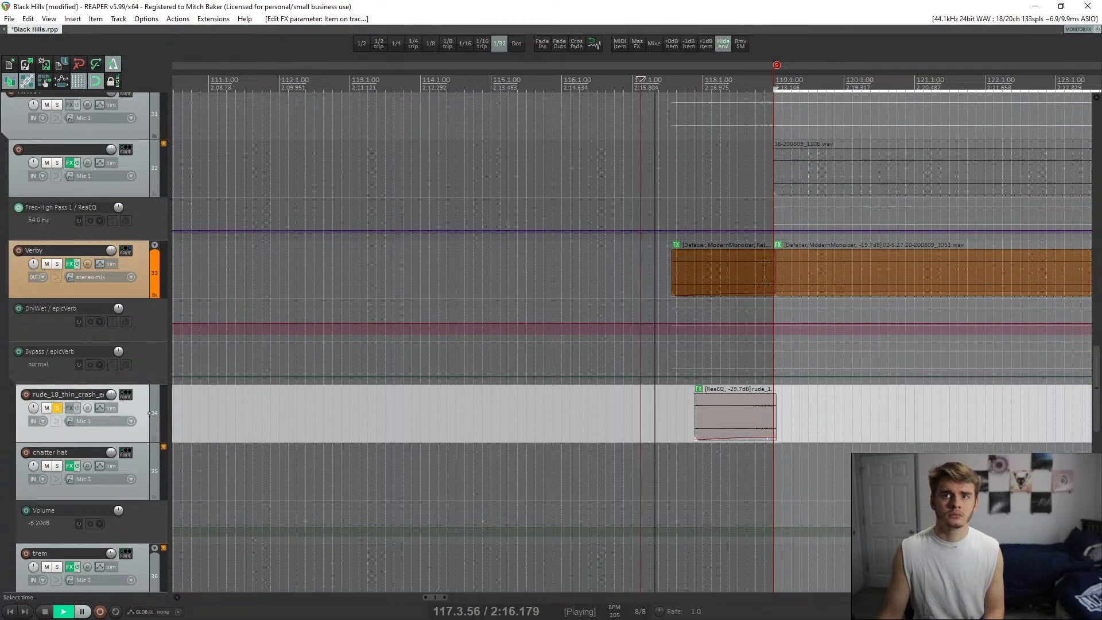
{"action": "left_click", "coordinate": [694, 470]}
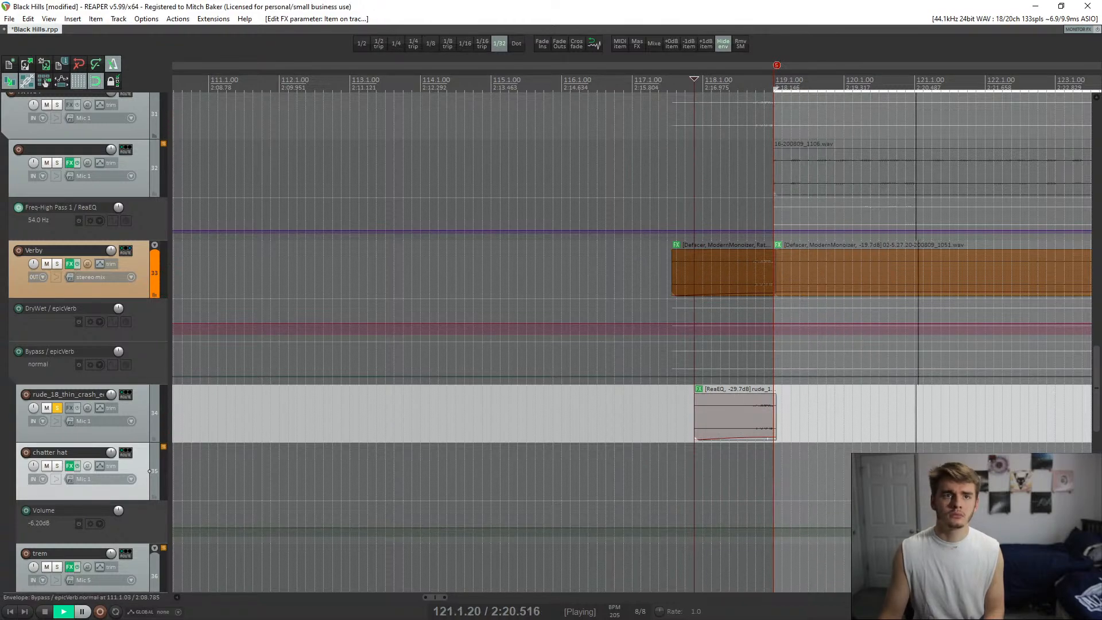
- Unsolo the rude_18_thin_crash_edge track and play from 117.8 to check the crash swell in the full mix, then stop
{"action": "left_click", "coordinate": [56, 407]}
{"action": "key", "text": "space"}
{"action": "key", "text": "space"}
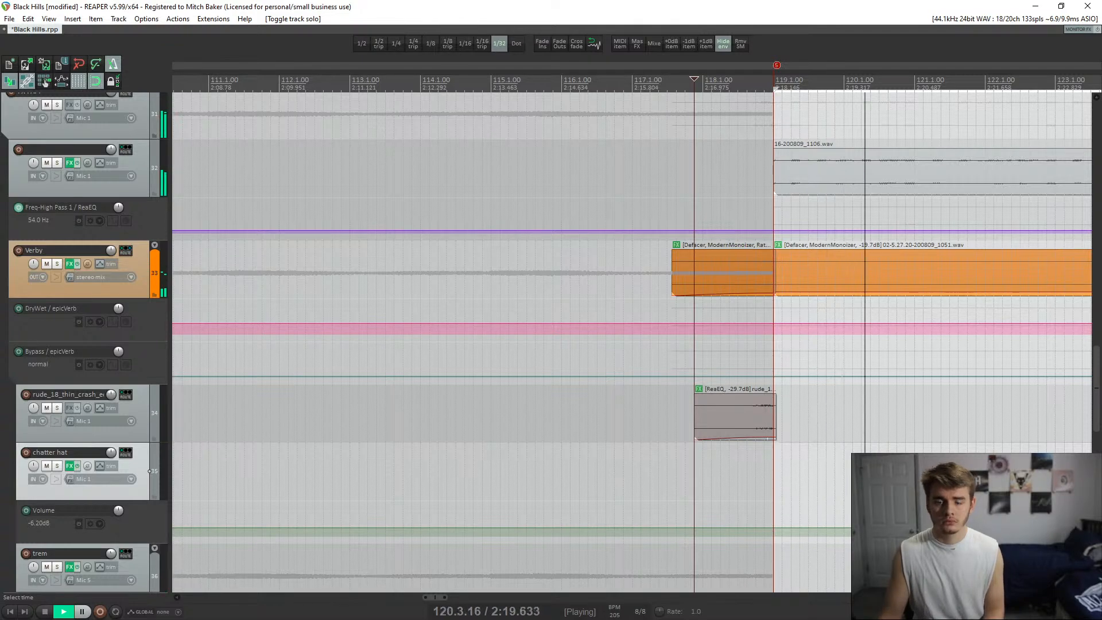
{"action": "key", "text": "space"}
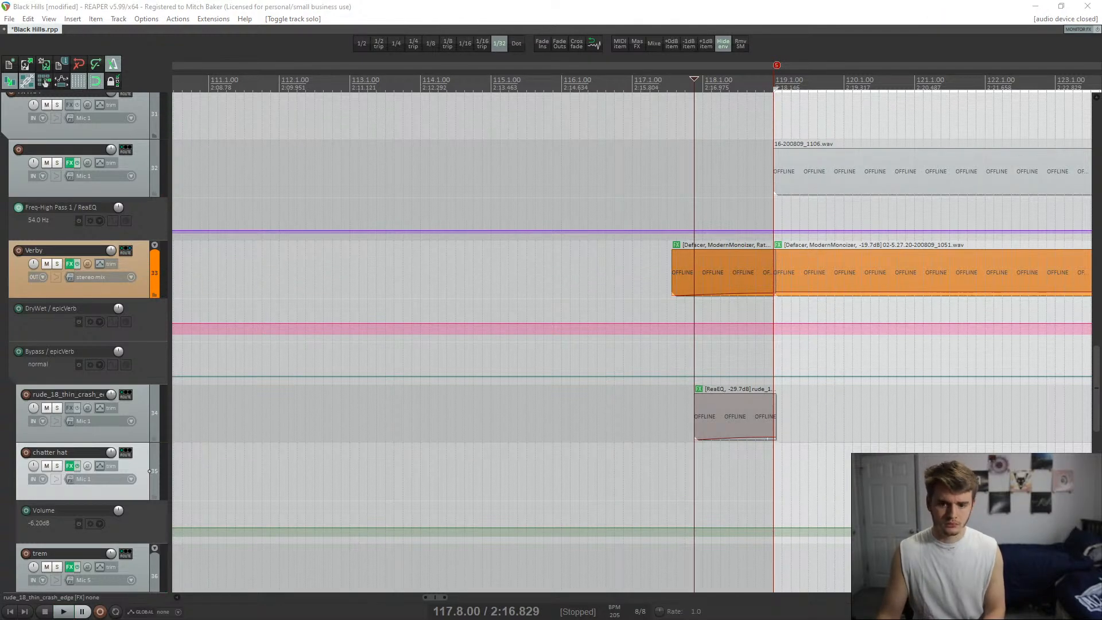
- Review the reversed crash item's place in the whole arrangement, then open and close its effects chain
{"action": "scroll", "coordinate": [736, 367], "scroll_direction": "down", "scroll_amount": 4}
{"action": "scroll", "coordinate": [736, 367], "scroll_direction": "up", "scroll_amount": 2}
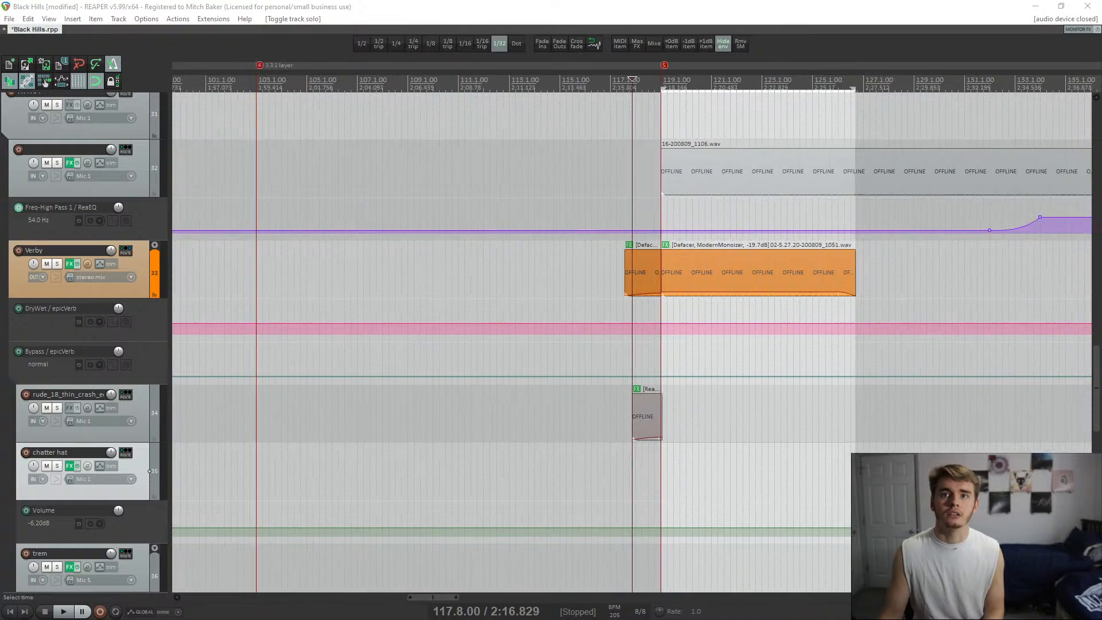
{"action": "scroll", "coordinate": [688, 389], "scroll_direction": "down", "scroll_amount": 5}
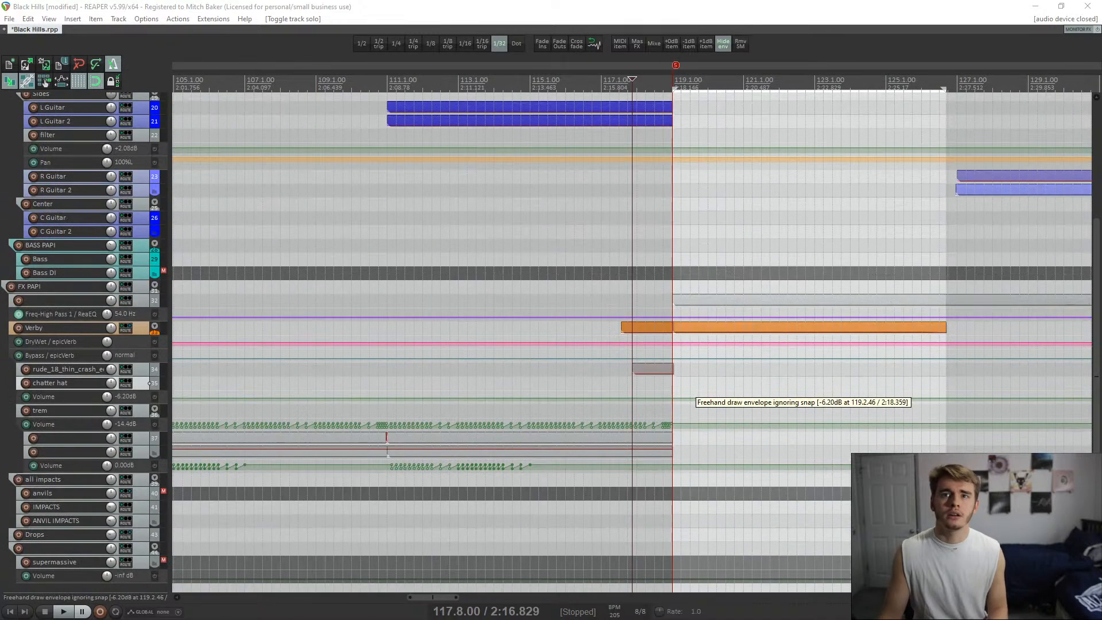
{"action": "scroll", "coordinate": [689, 389], "scroll_direction": "down", "scroll_amount": 4}
{"action": "scroll", "coordinate": [636, 369], "scroll_direction": "down", "scroll_amount": 2}
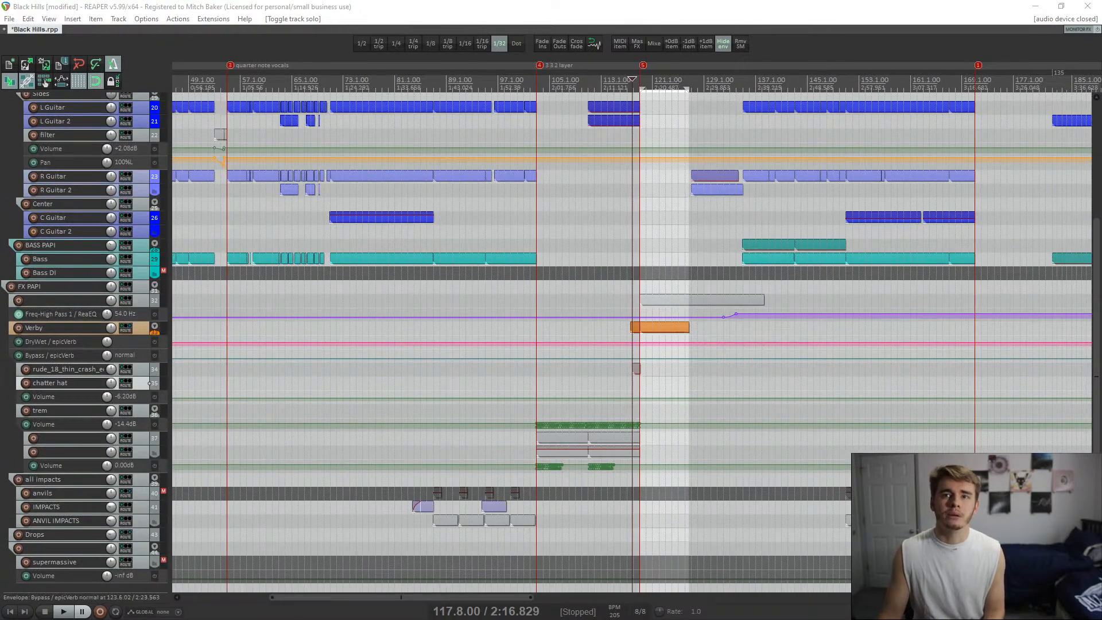
{"action": "left_click", "coordinate": [636, 369]}
{"action": "scroll", "coordinate": [635, 368], "scroll_direction": "up", "scroll_amount": 5}
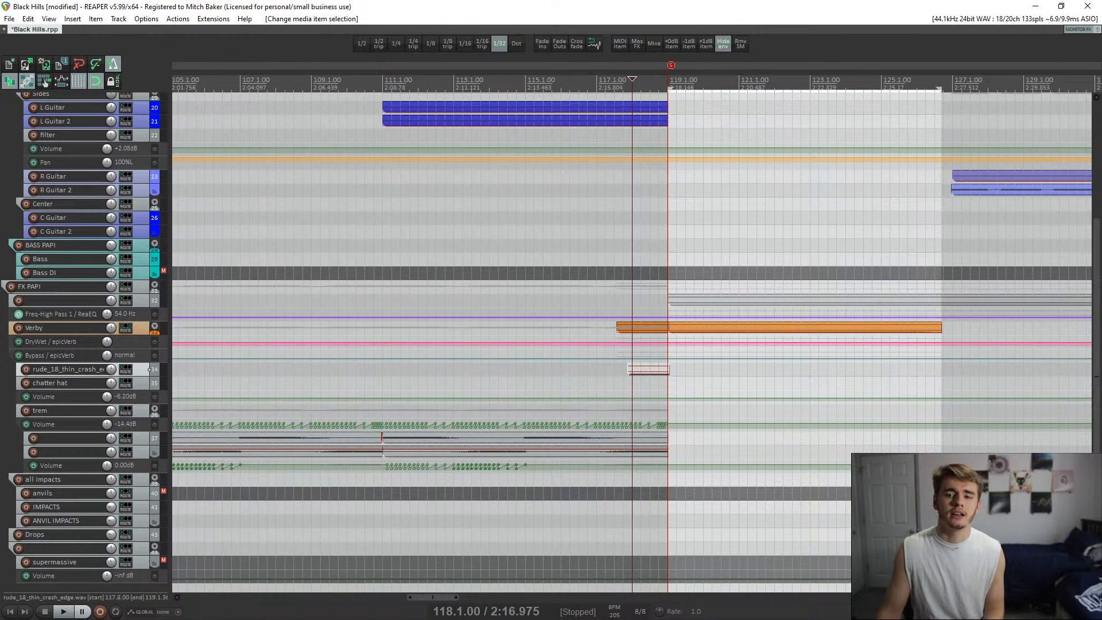
{"action": "key", "text": "shift+e"}
{"action": "key", "text": "Escape"}
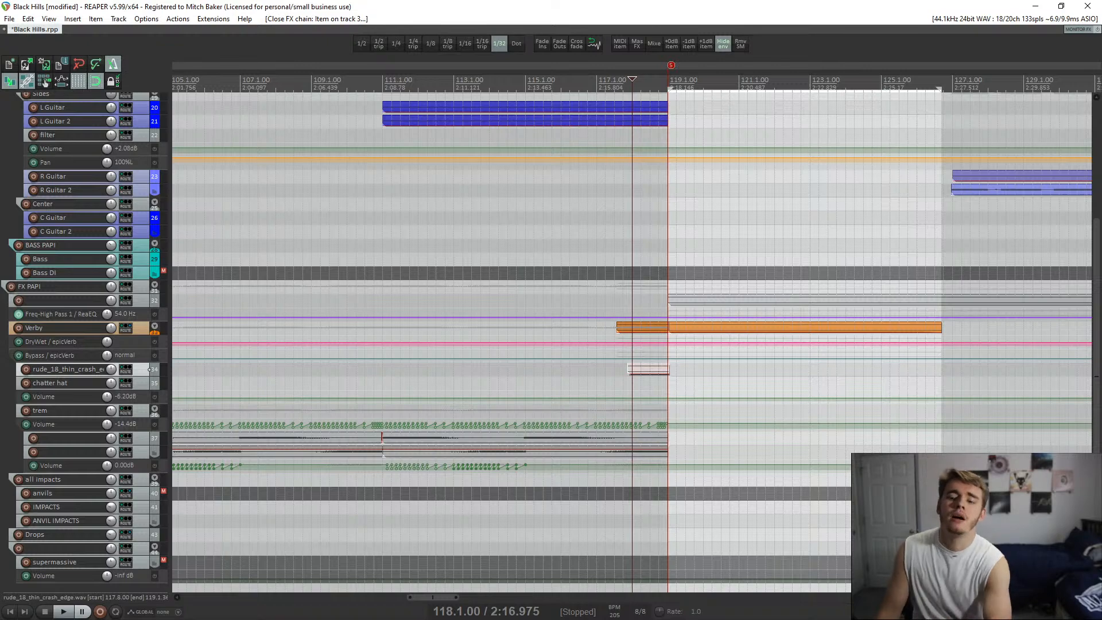